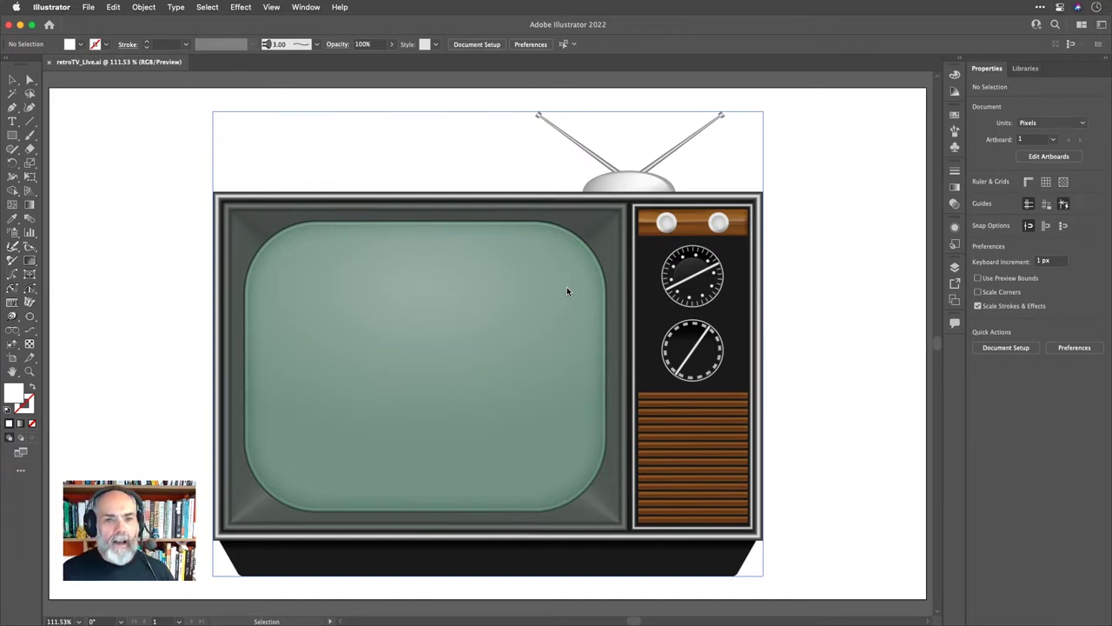
# Nudge the retro TV image slightly to the right on the artboard, then deselect it.
pyautogui.click(522, 297)
pyautogui.moveTo(494, 269)
pyautogui.mouseDown()
pyautogui.moveTo(559, 274)
pyautogui.moveTo(510, 268)
pyautogui.mouseUp()
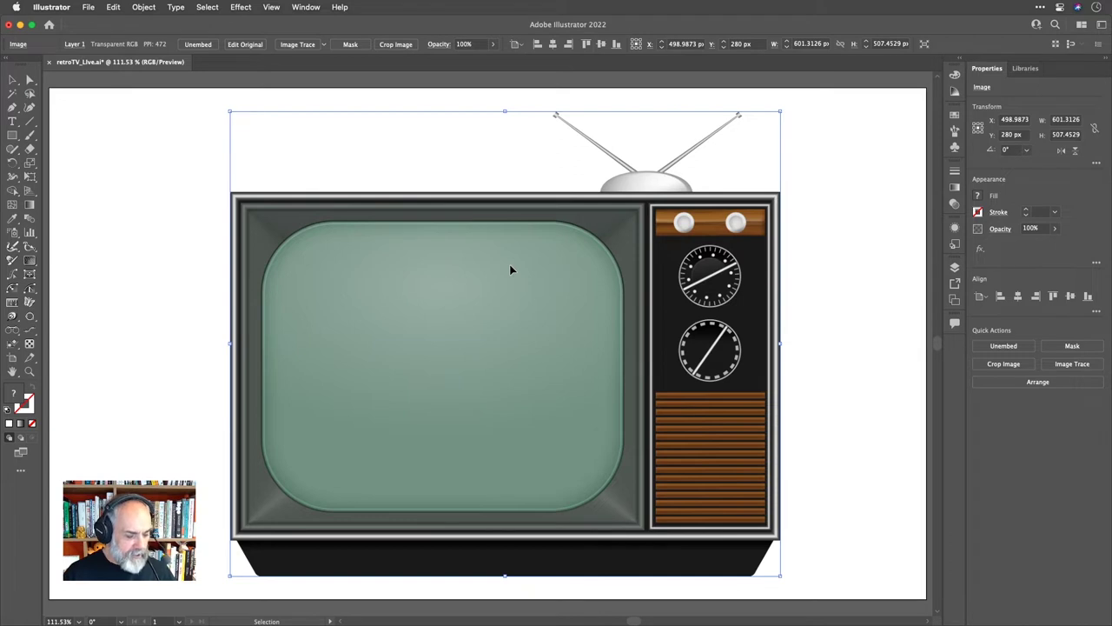
pyautogui.click(851, 325)
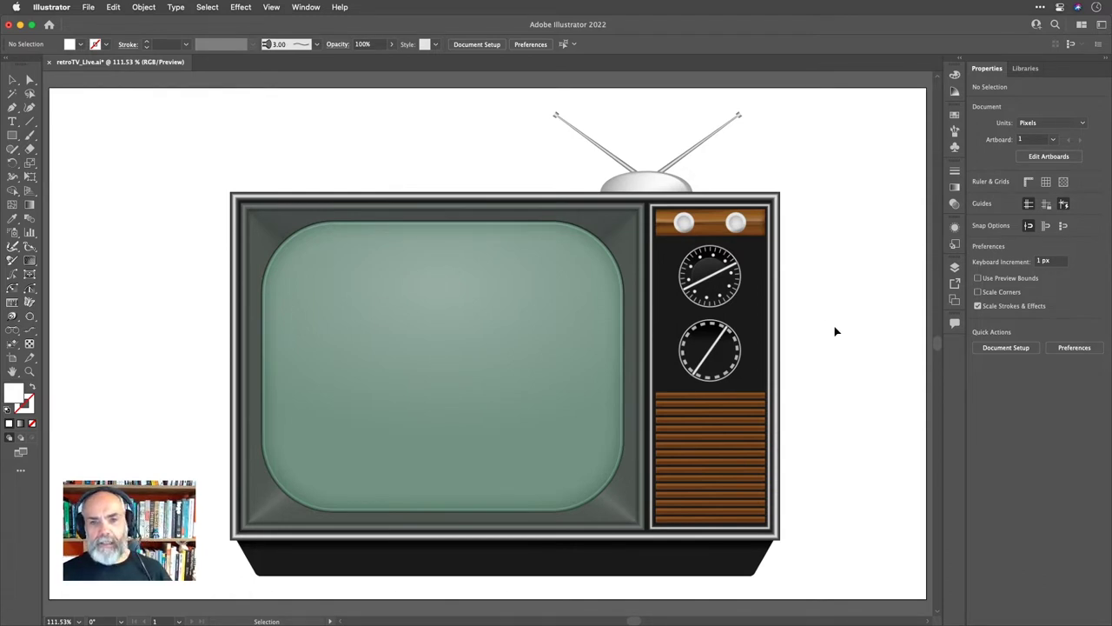
# Select the TV image, then switch to the blank Untitled-2 document and show its Layers panel.
pyautogui.press('v')
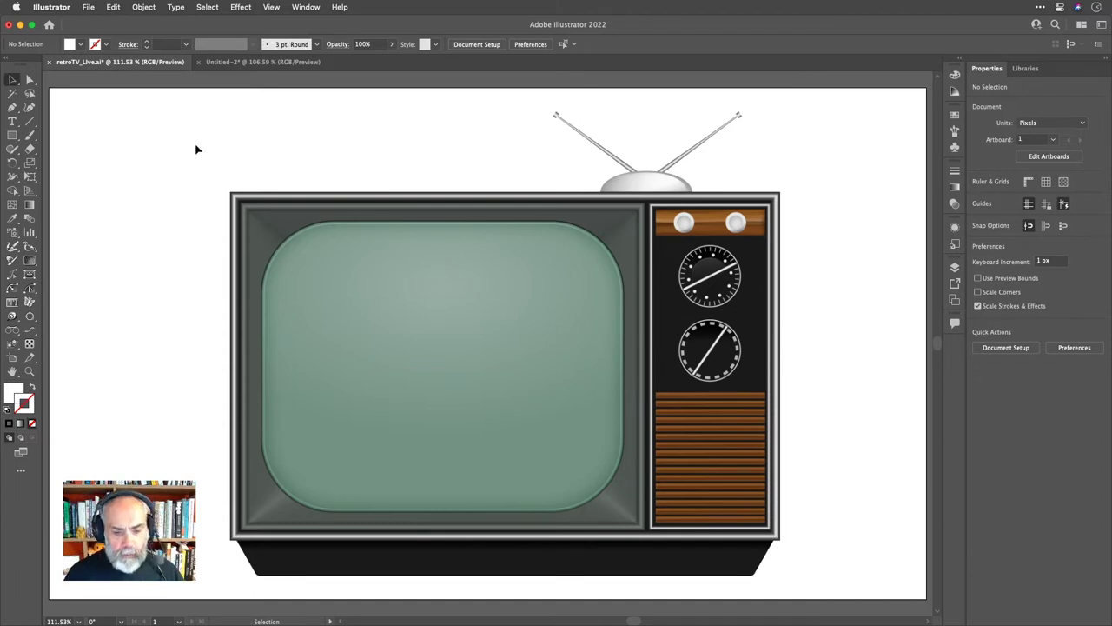
pyautogui.click(397, 269)
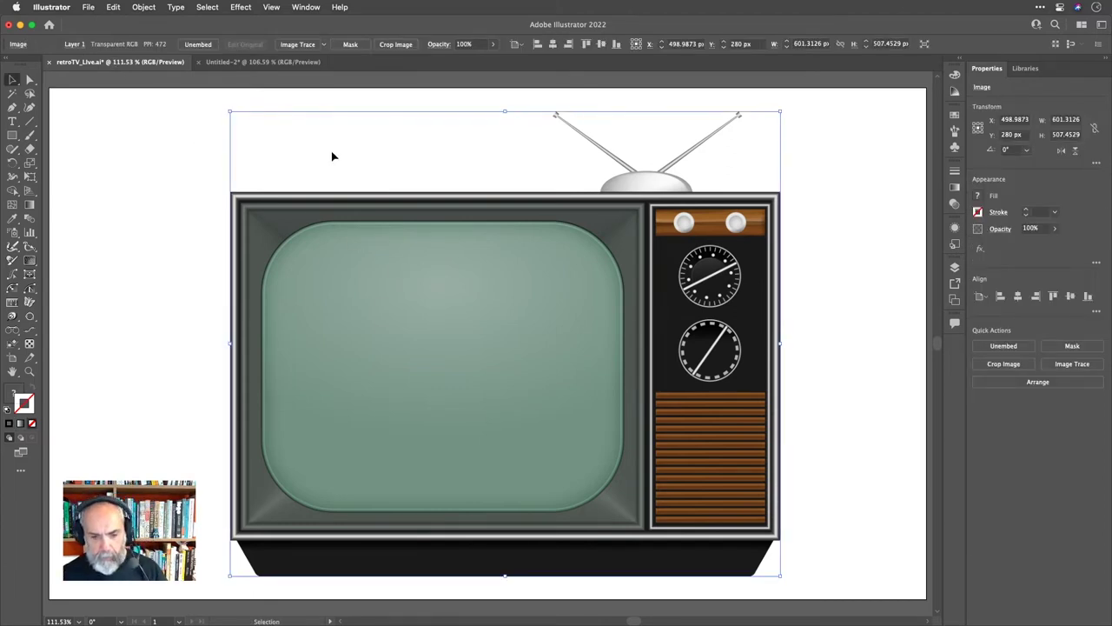
pyautogui.click(282, 66)
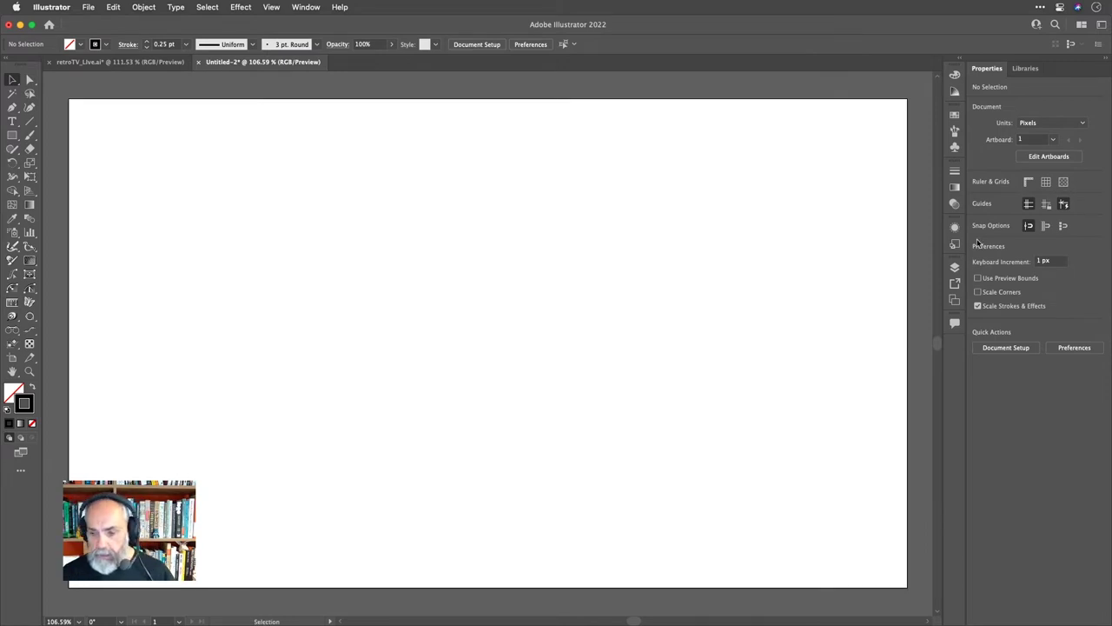
pyautogui.click(956, 269)
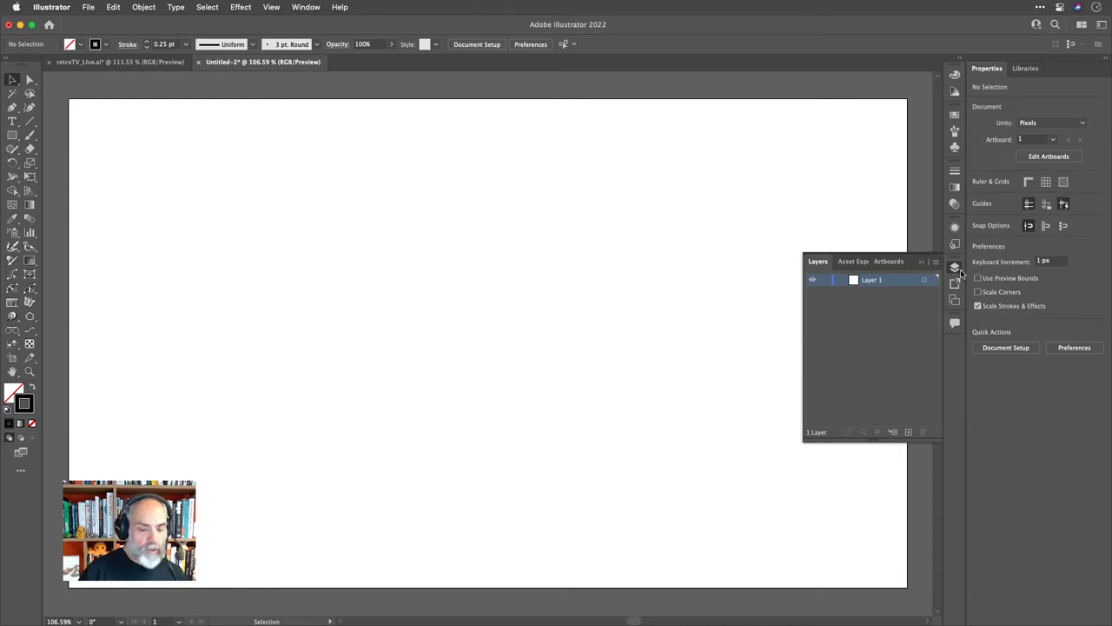
# Add a new Layer 2 below Layer 1 and paste the TV image onto it.
pyautogui.click(909, 433)
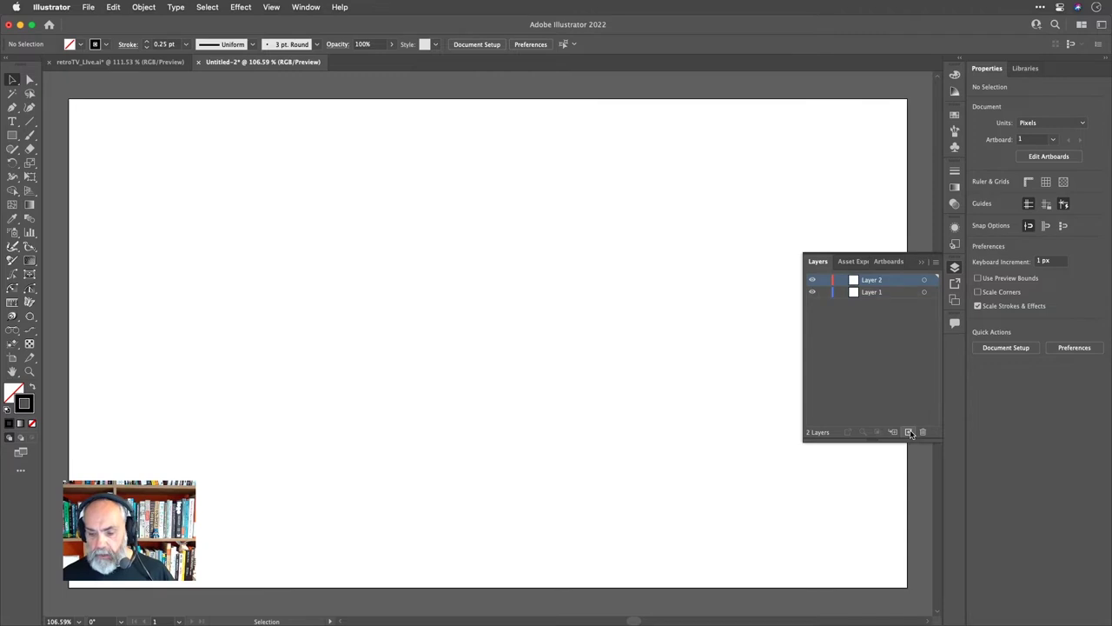
pyautogui.click(895, 292)
pyautogui.moveTo(895, 292); pyautogui.dragTo(898, 311)
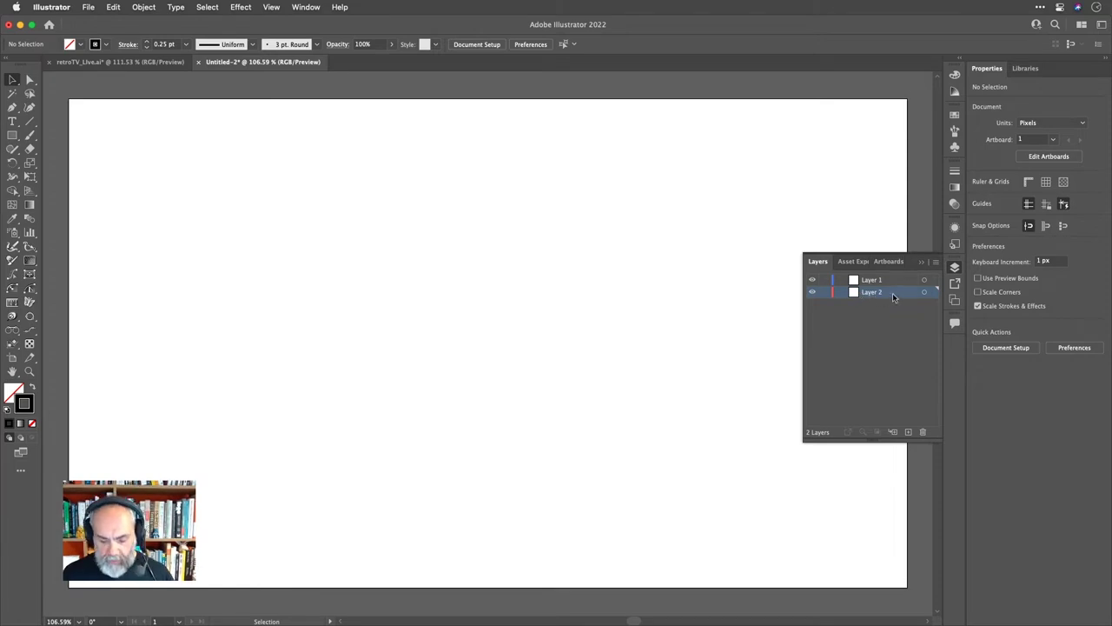
pyautogui.press('super+v')
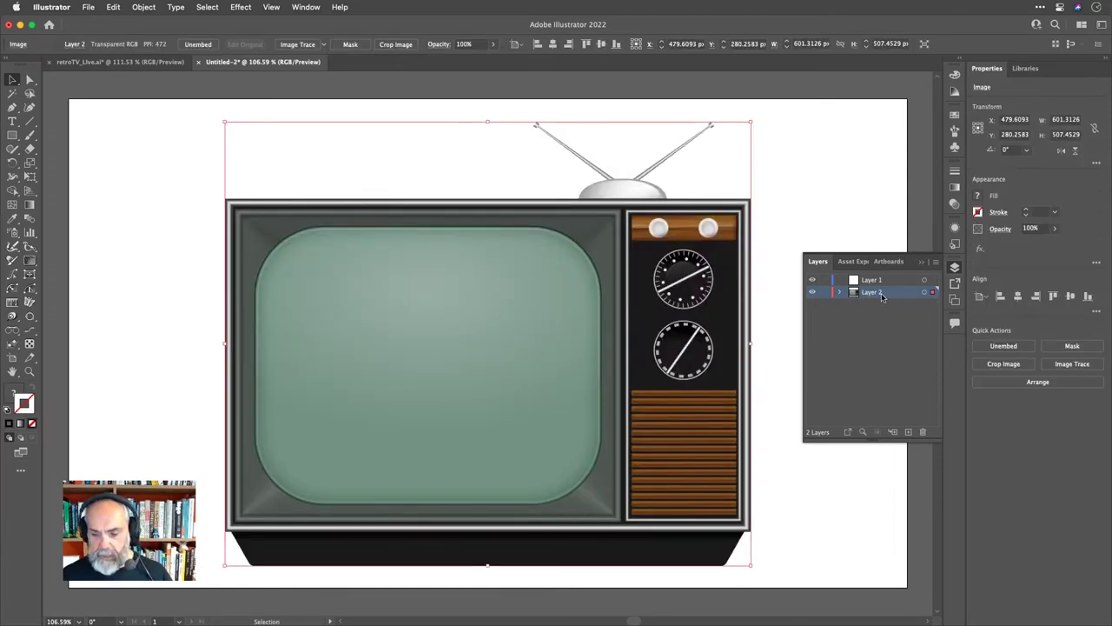
# Make Layer 2 a dimmed template layer named 'Ref'.
pyautogui.doubleClick(902, 296)
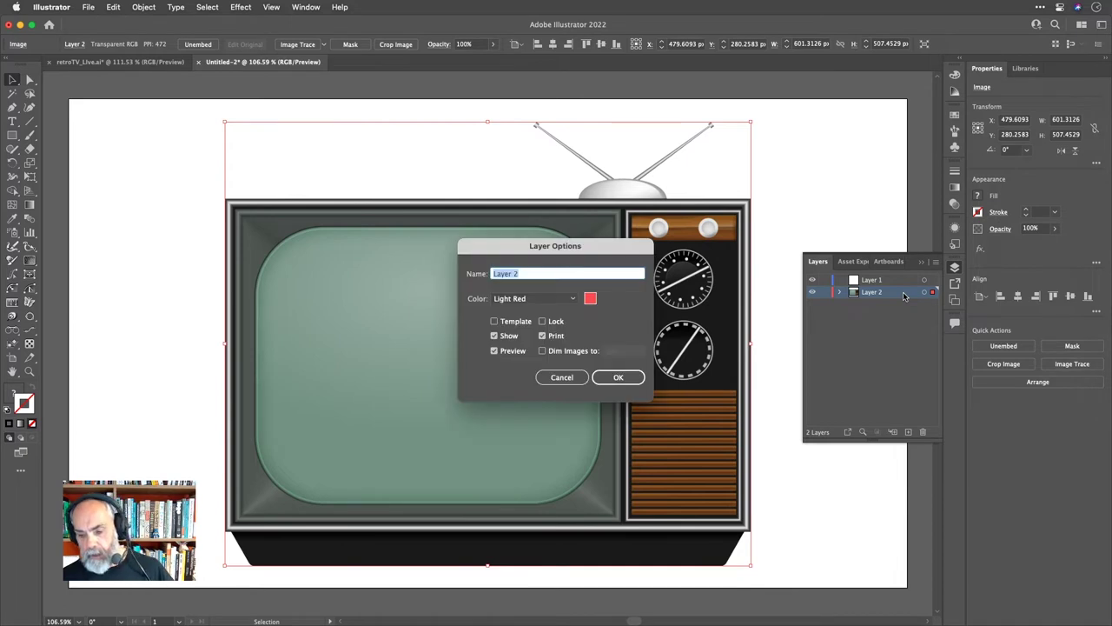
pyautogui.click(513, 321)
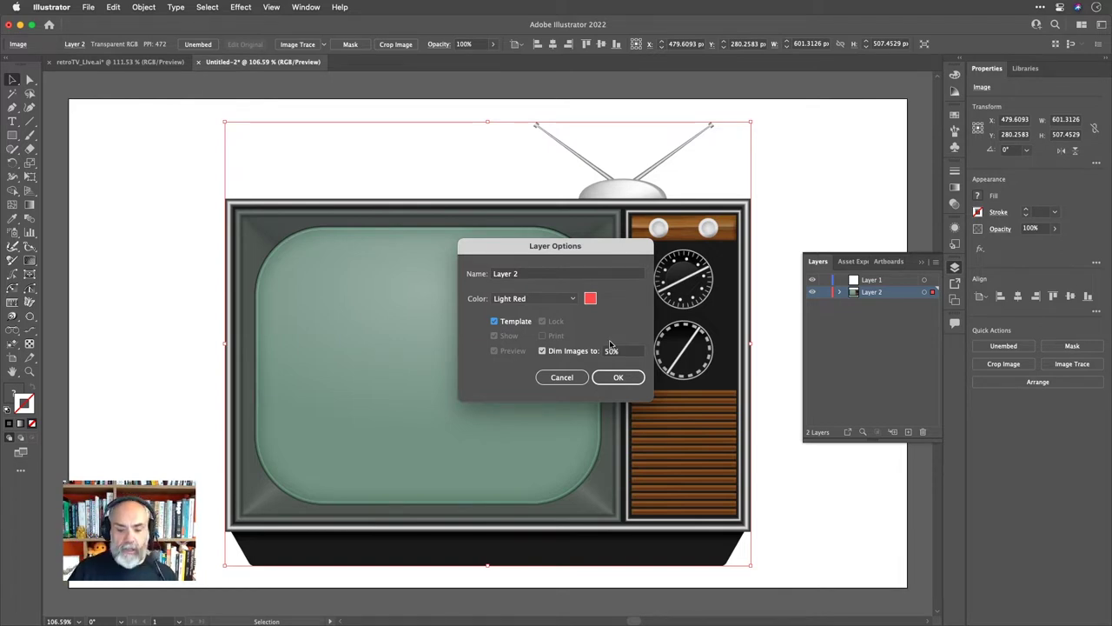
pyautogui.click(523, 273)
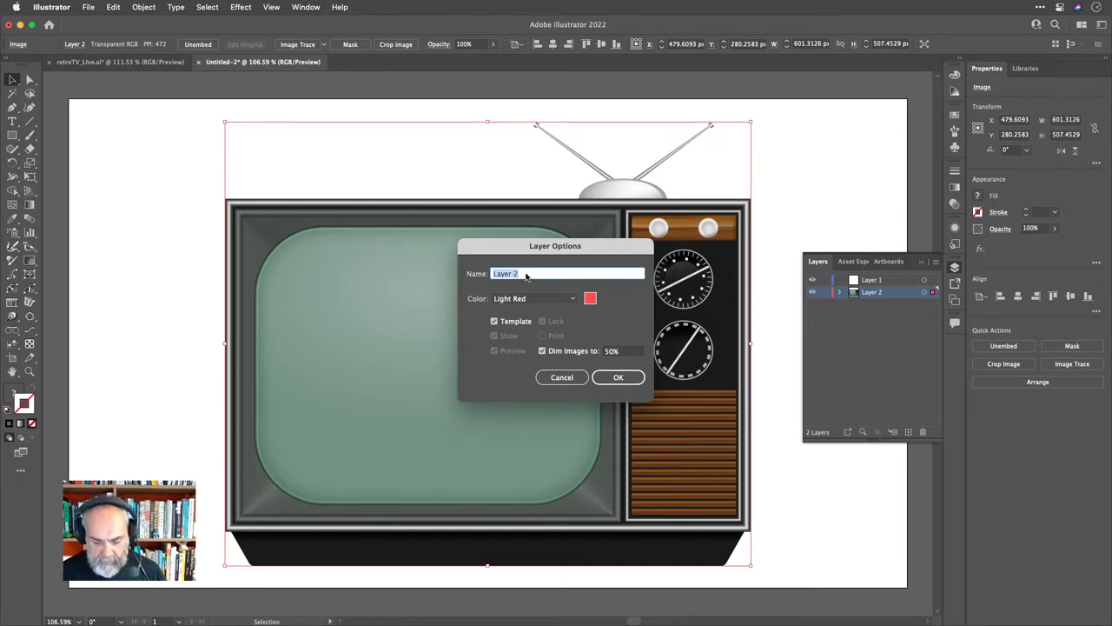
pyautogui.write('Ref')
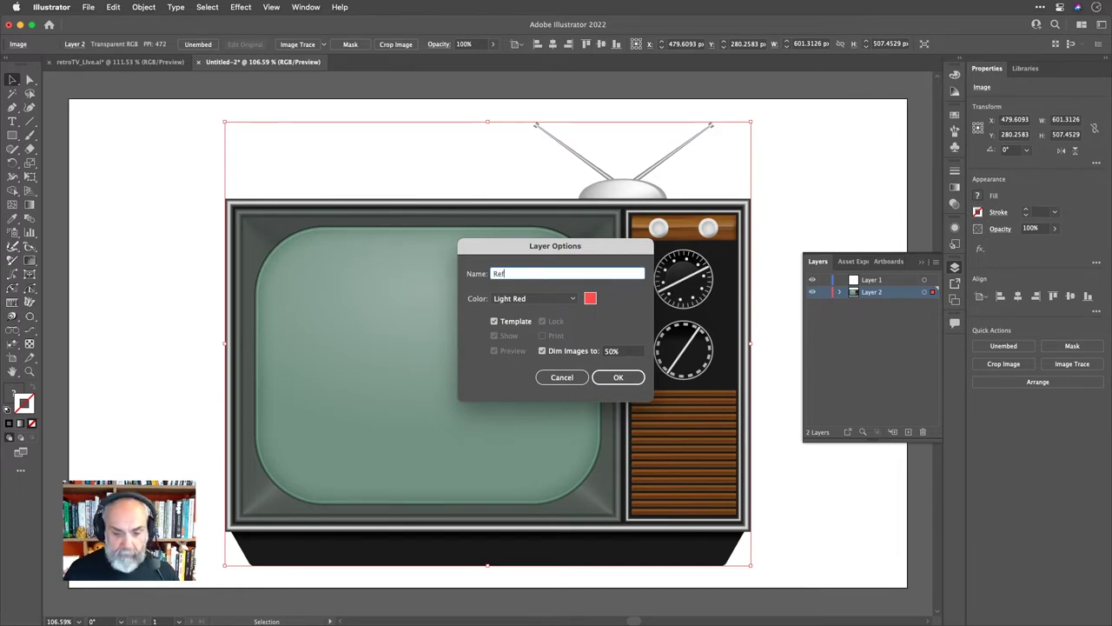
pyautogui.click(609, 379)
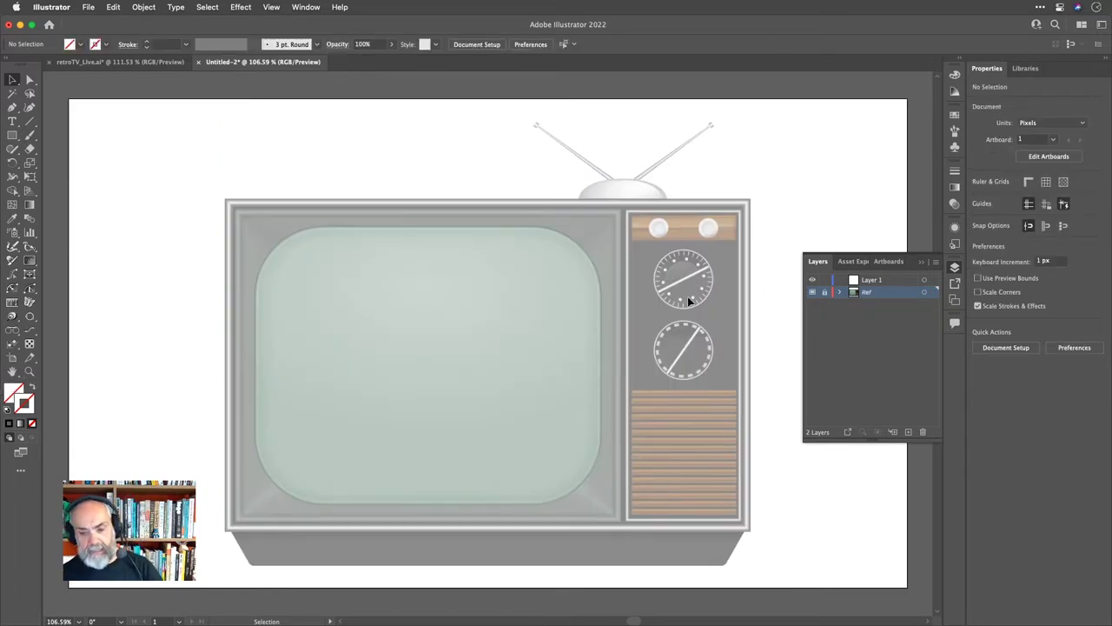
# Rename Layer 1 to 'Draw', then change it to 'TV SET'.
pyautogui.doubleClick(866, 280)
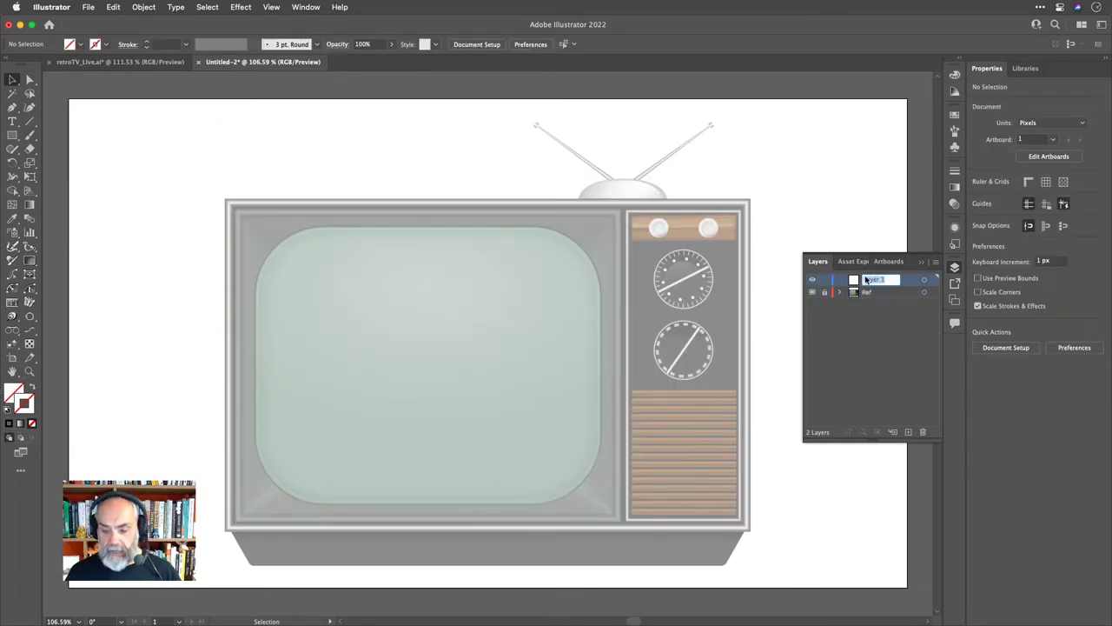
pyautogui.write('Draw')
pyautogui.press('Return')
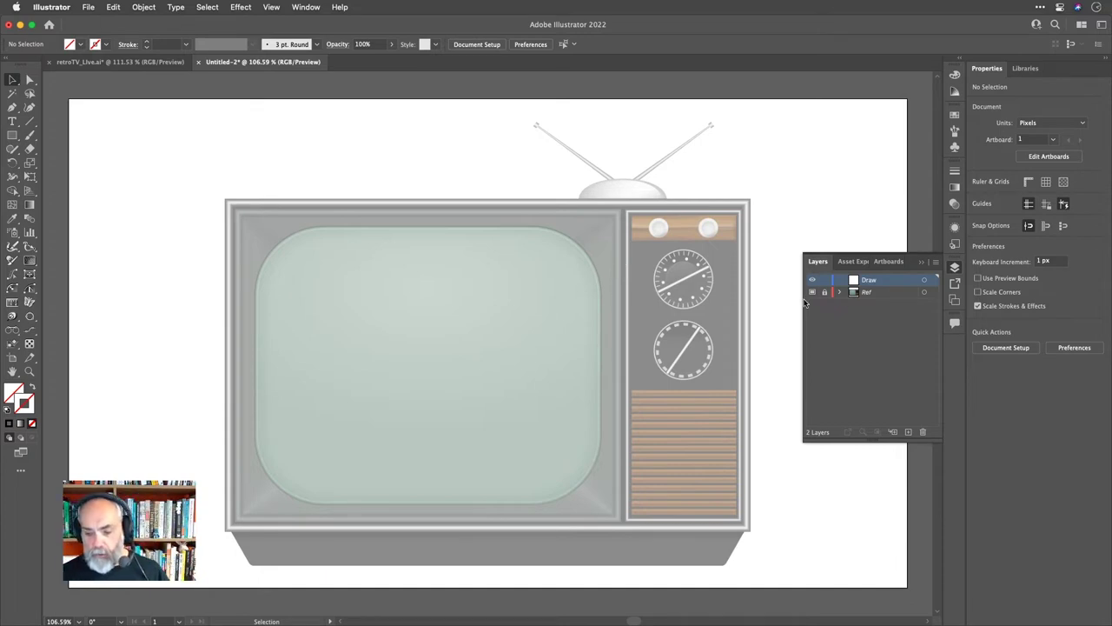
pyautogui.doubleClick(869, 279)
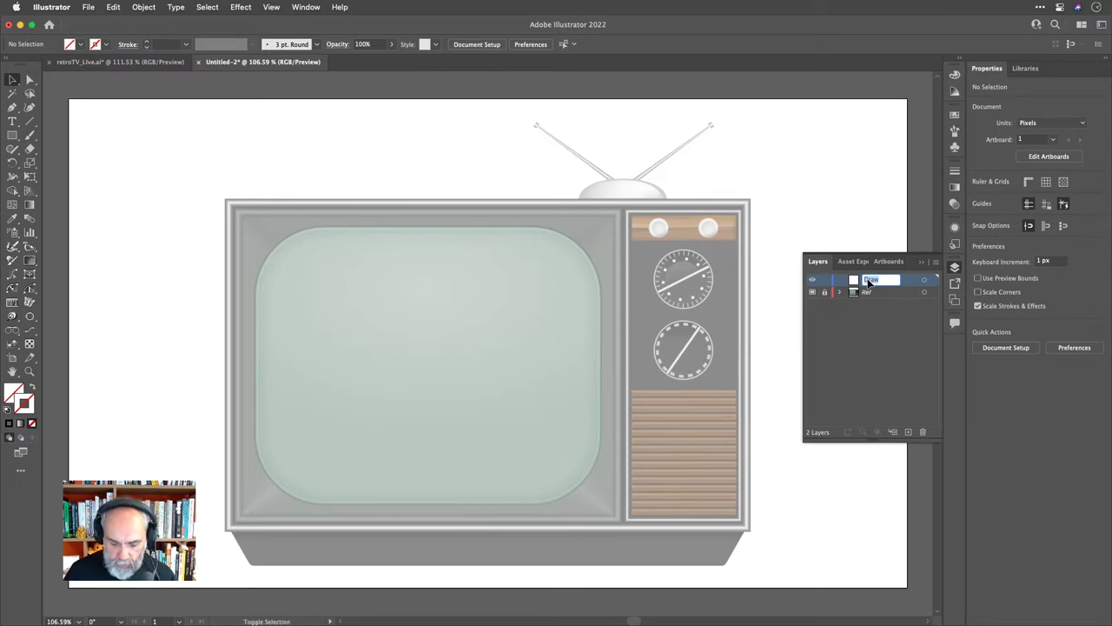
pyautogui.write('TV')
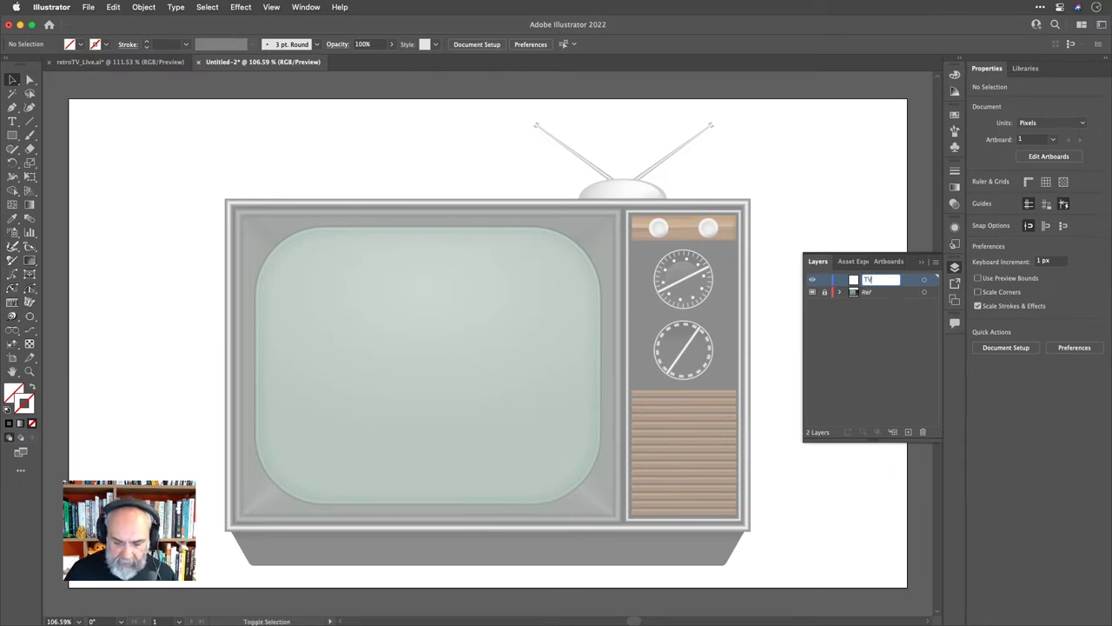
pyautogui.write(' SET')
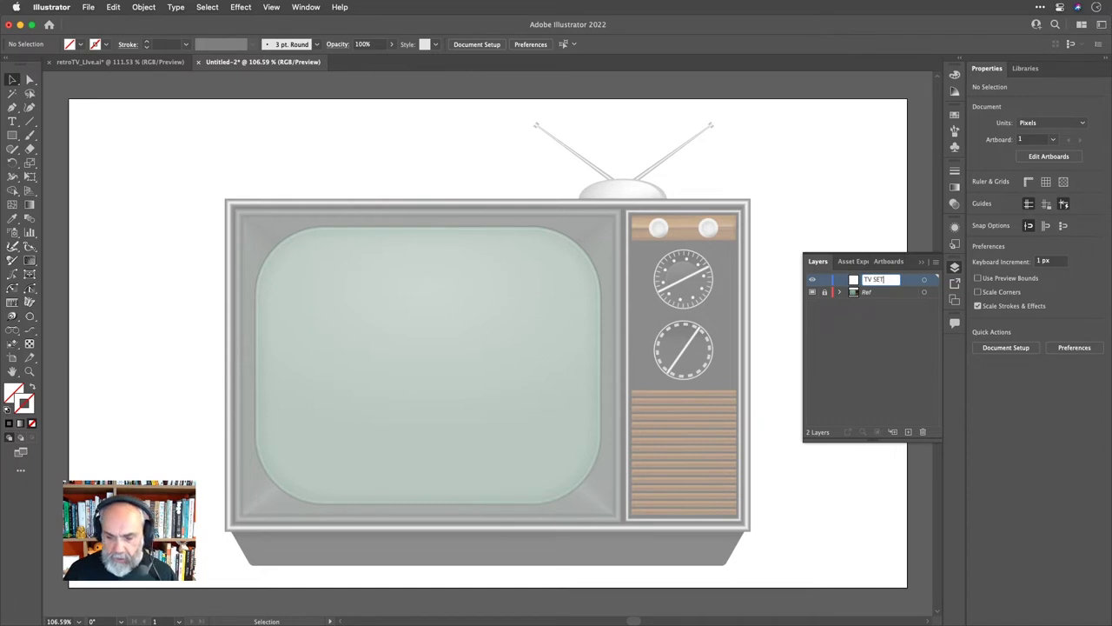
pyautogui.press('Return')
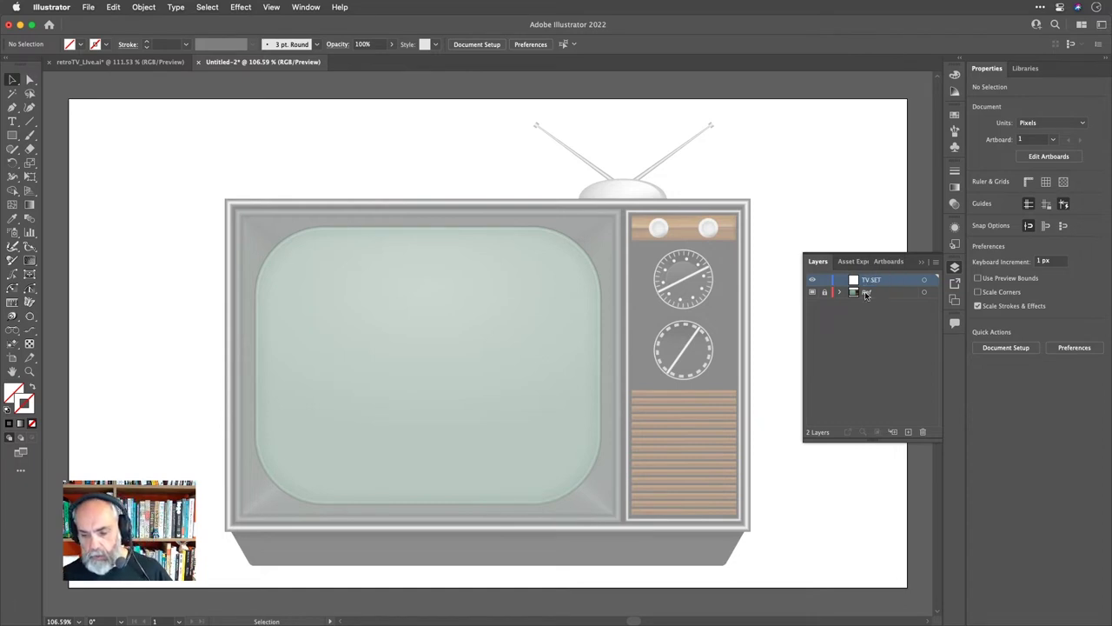
pyautogui.press('m')
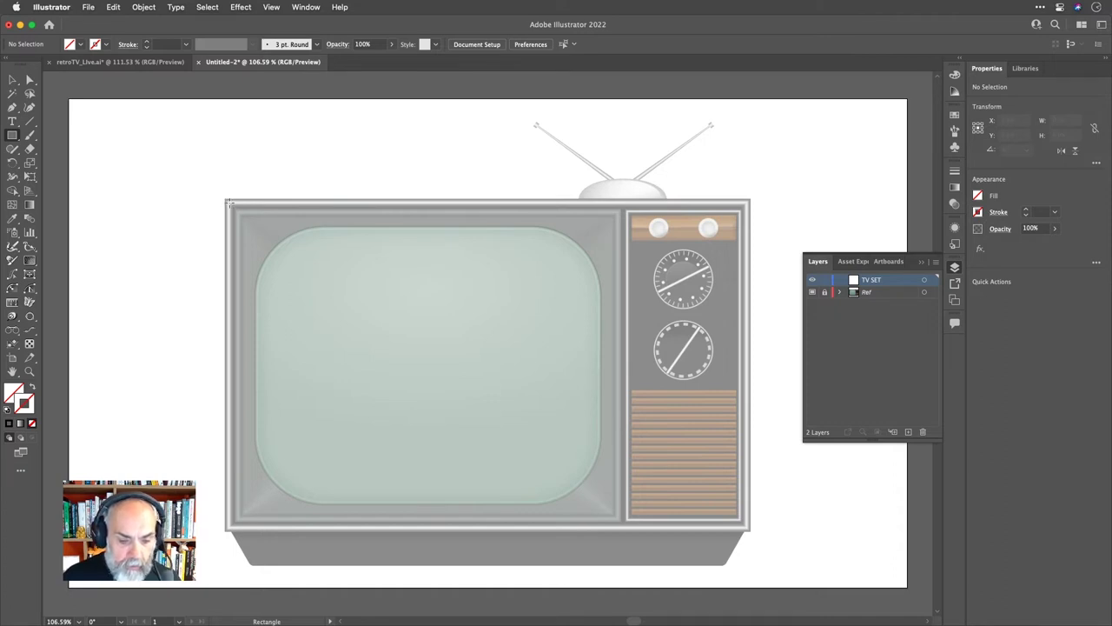
# Draw a rectangle over the TV body and fill it with dark grey.
pyautogui.moveTo(228, 203); pyautogui.dragTo(745, 527)
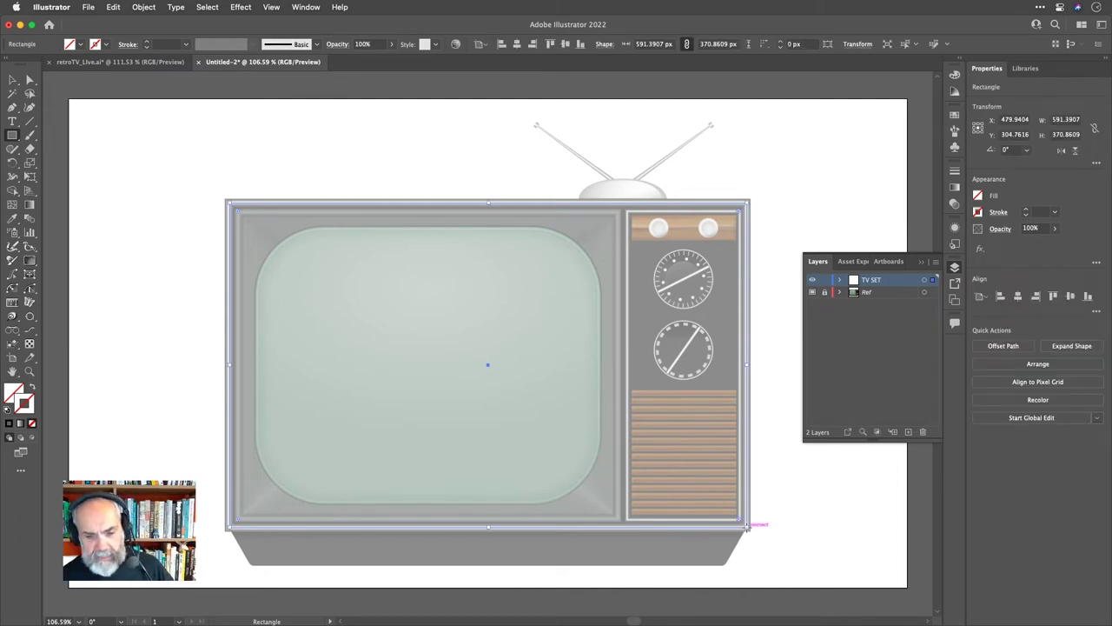
pyautogui.click(976, 197)
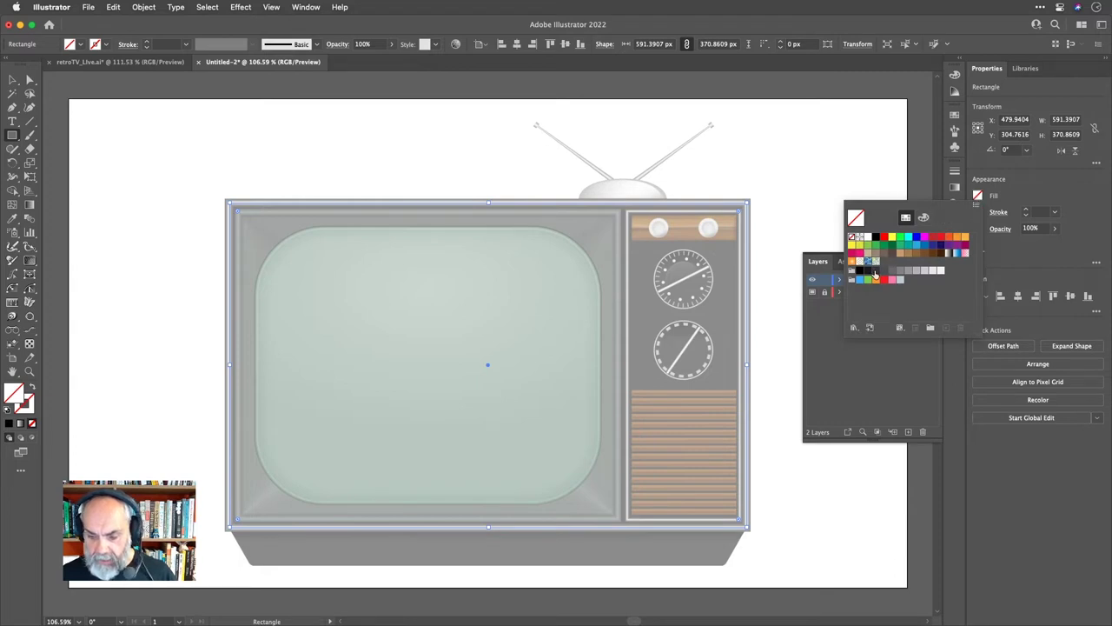
pyautogui.click(875, 272)
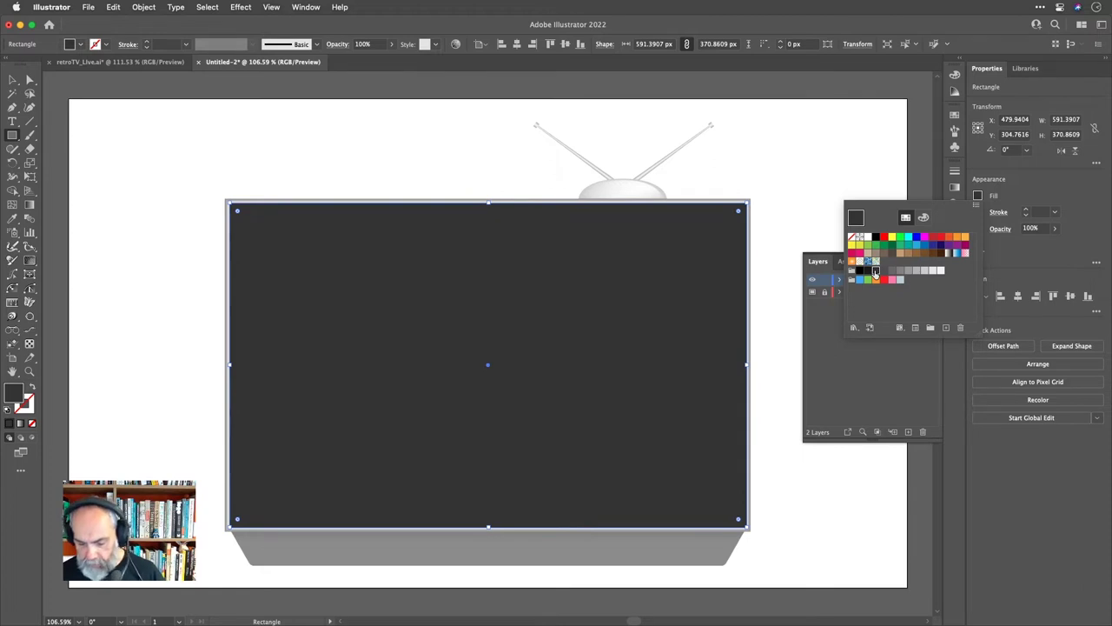
pyautogui.press('Escape')
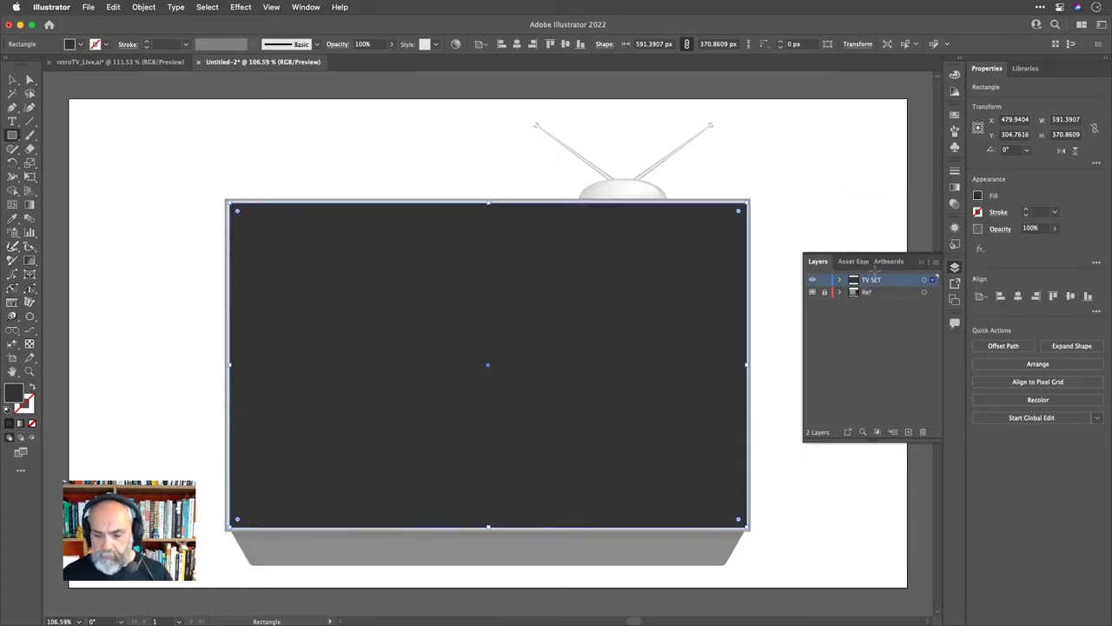
# Give the rectangle a pink stroke at 8 pt weight.
pyautogui.click(979, 214)
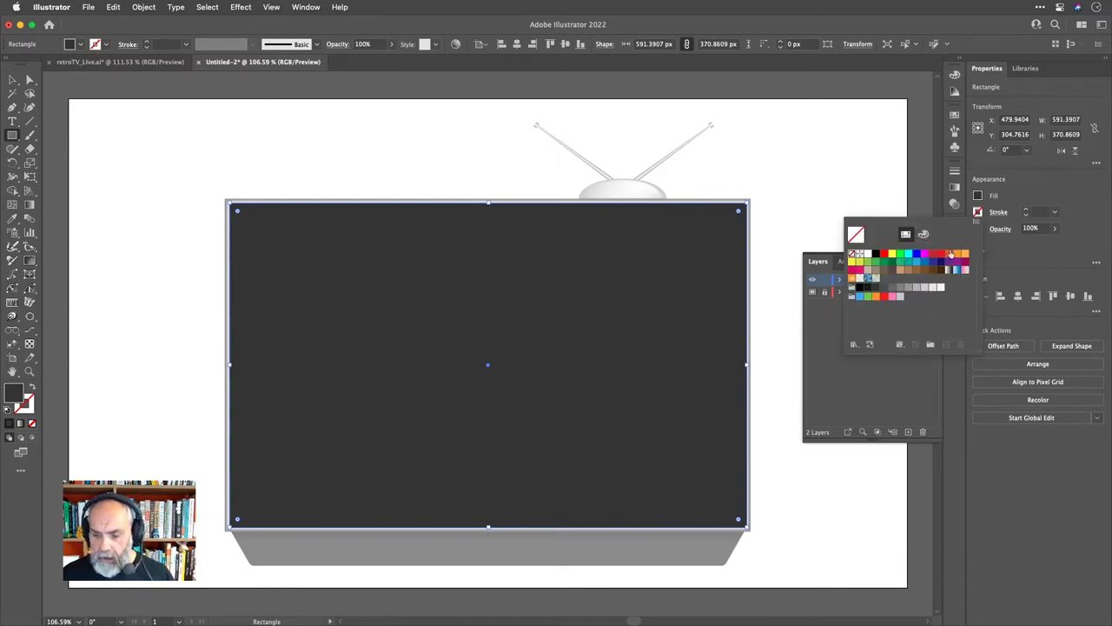
pyautogui.click(857, 271)
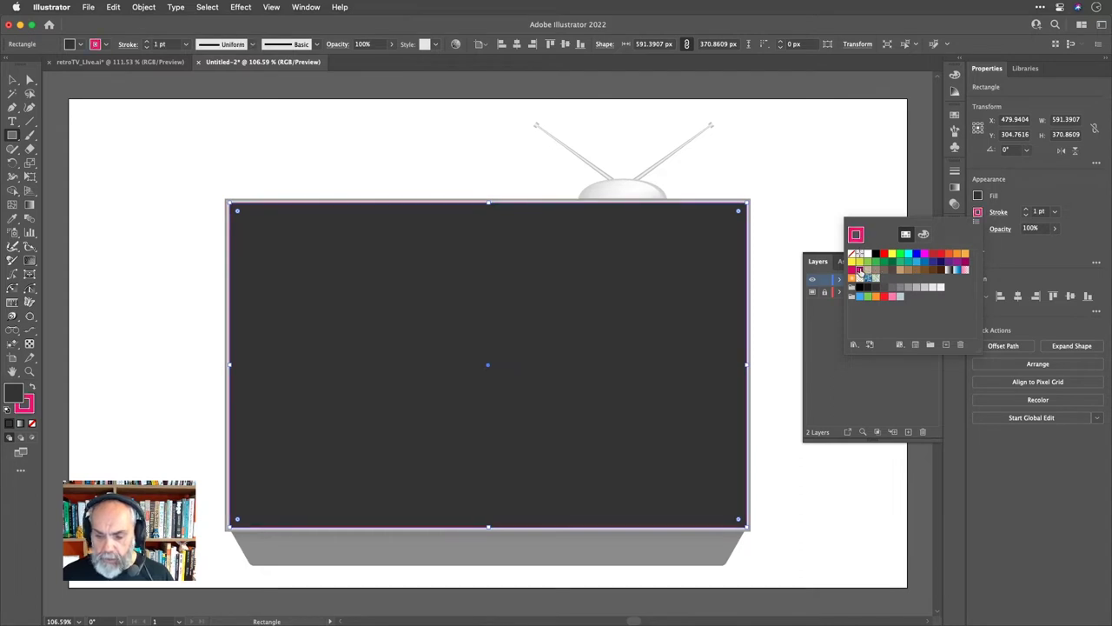
pyautogui.click(1050, 194)
pyautogui.click(1038, 211)
pyautogui.write('6')
pyautogui.press('Return')
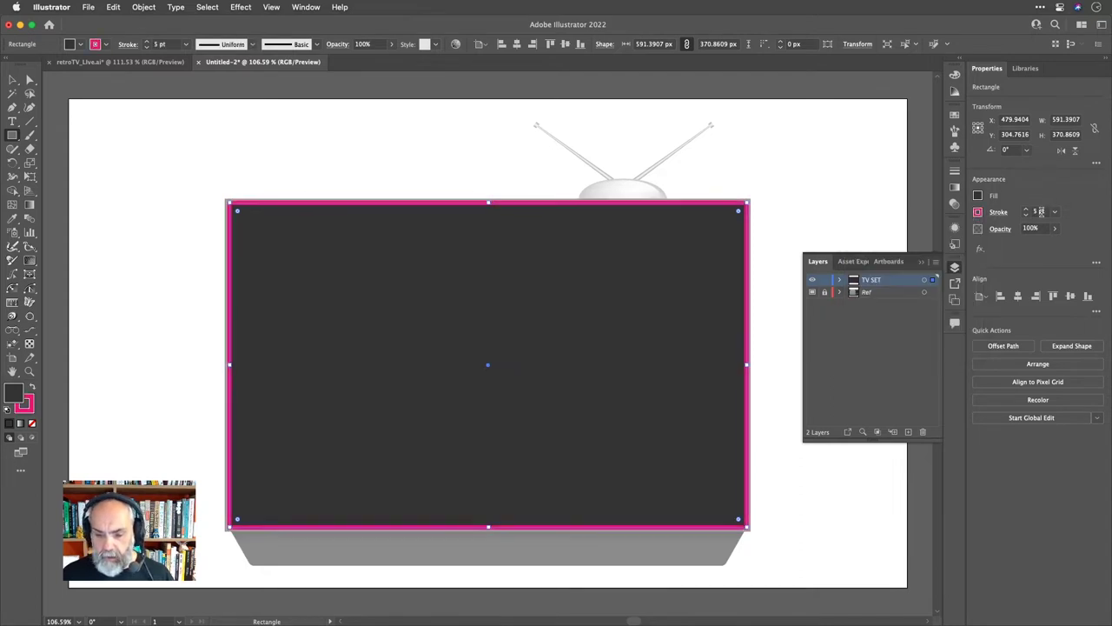
pyautogui.press('Up')
pyautogui.press('Up')
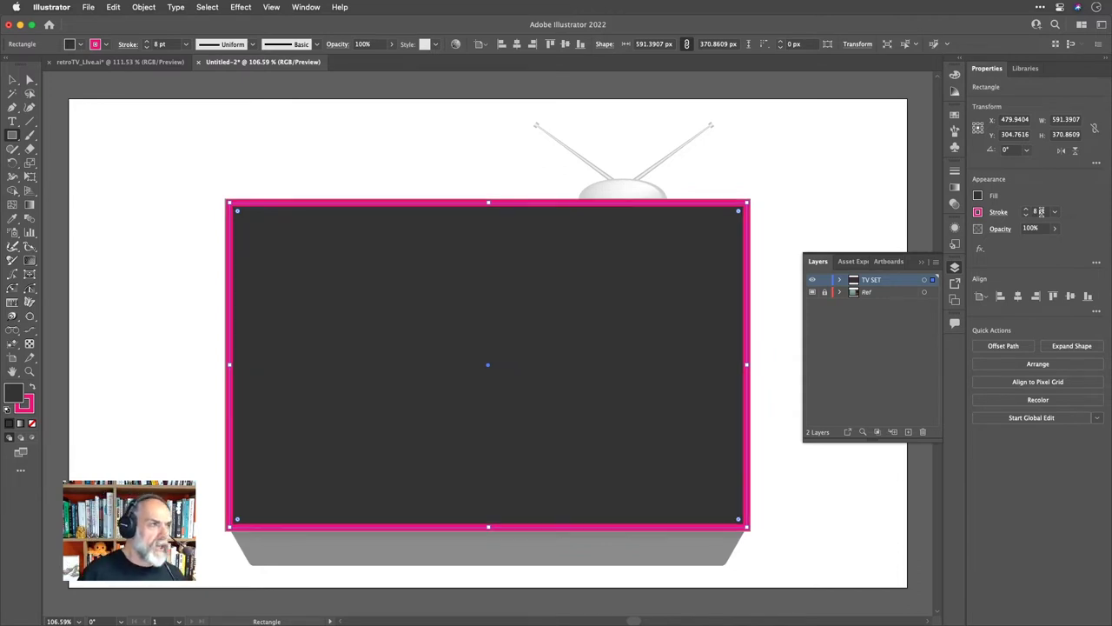
# Apply the default white-to-black gradient to the rectangle's stroke.
pyautogui.scroll(2, 384, 383)
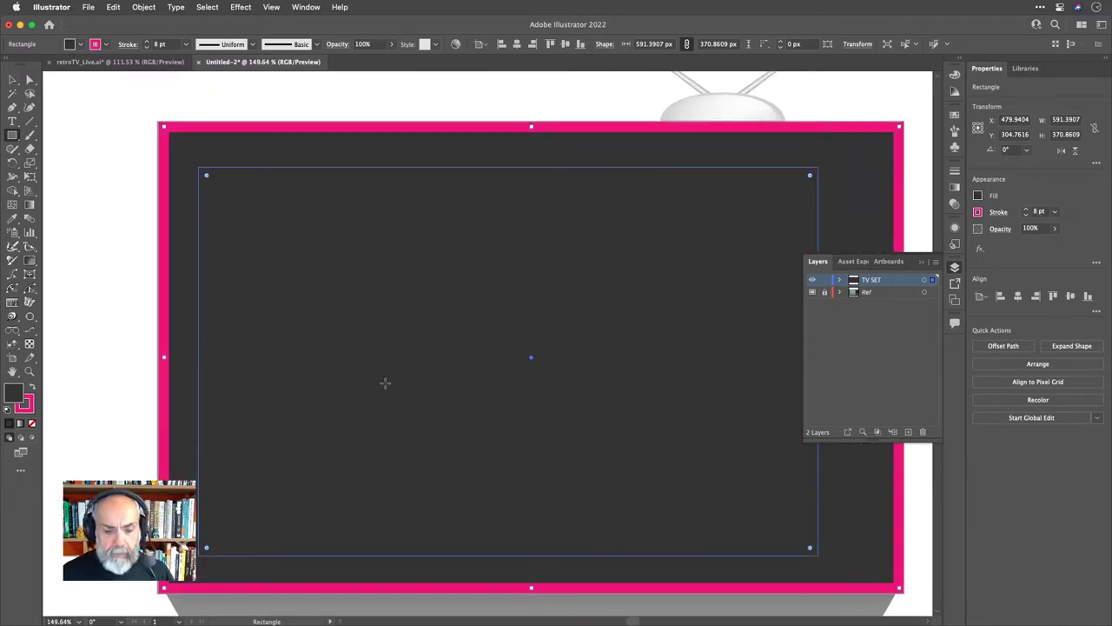
pyautogui.scroll(-1, 385, 382)
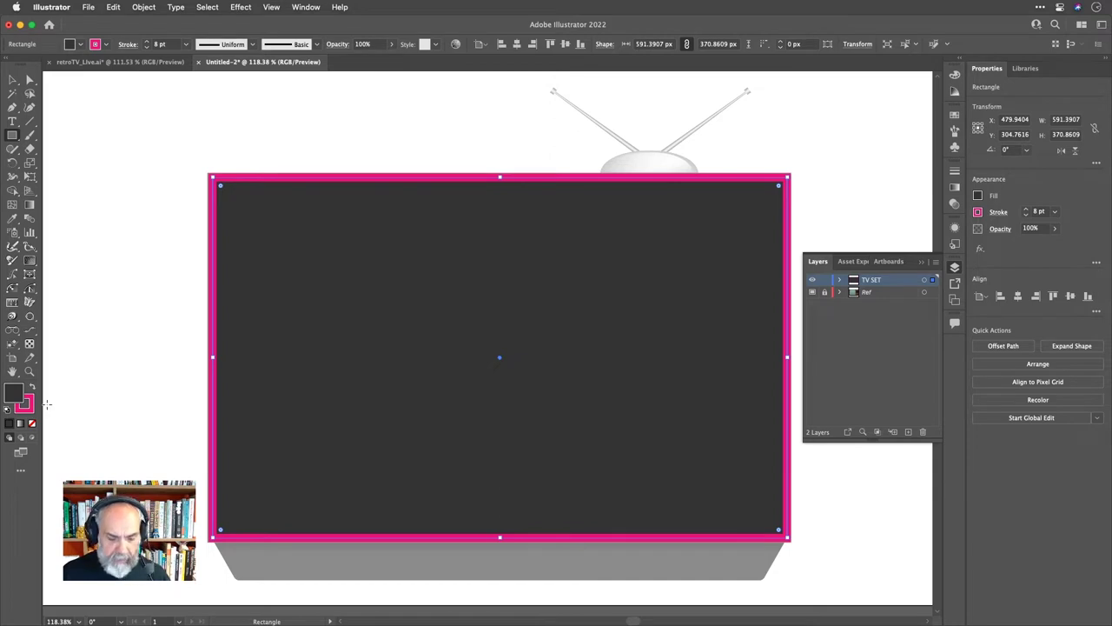
pyautogui.press('x')
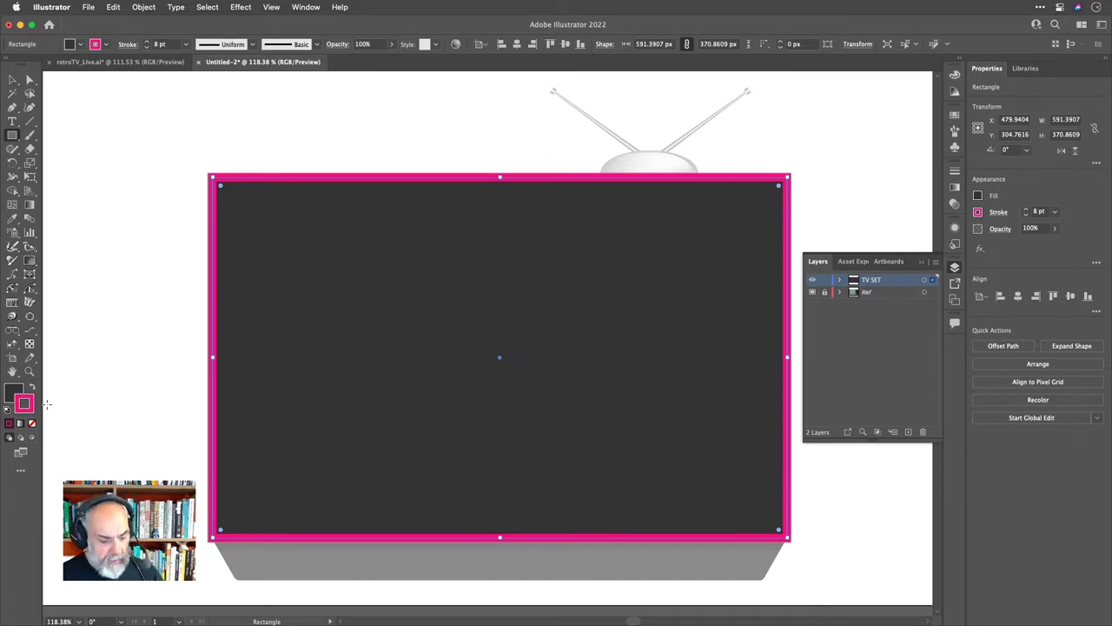
pyautogui.press('.')
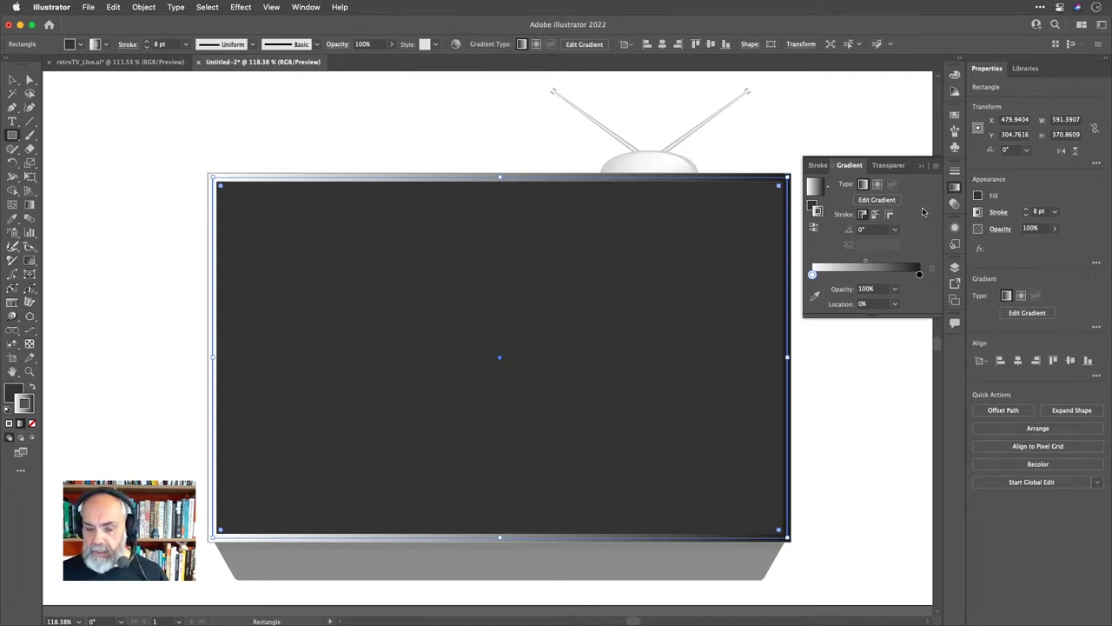
# Set the stroke gradient to apply across the stroke and zoom in on the edge.
pyautogui.click(875, 216)
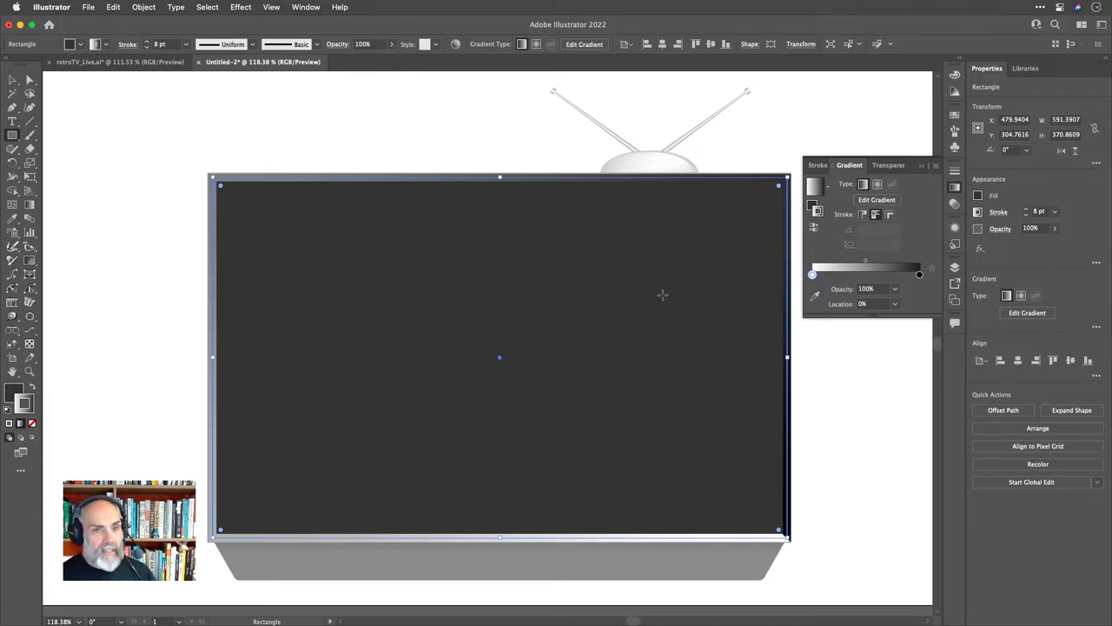
pyautogui.click(888, 215)
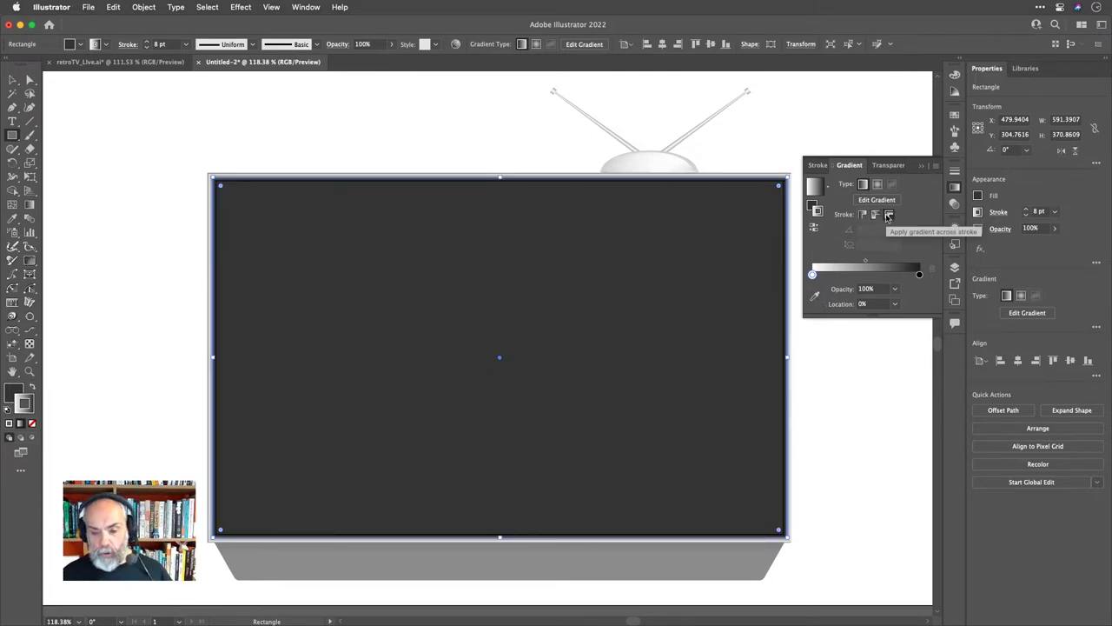
pyautogui.scroll(5, 807, 401)
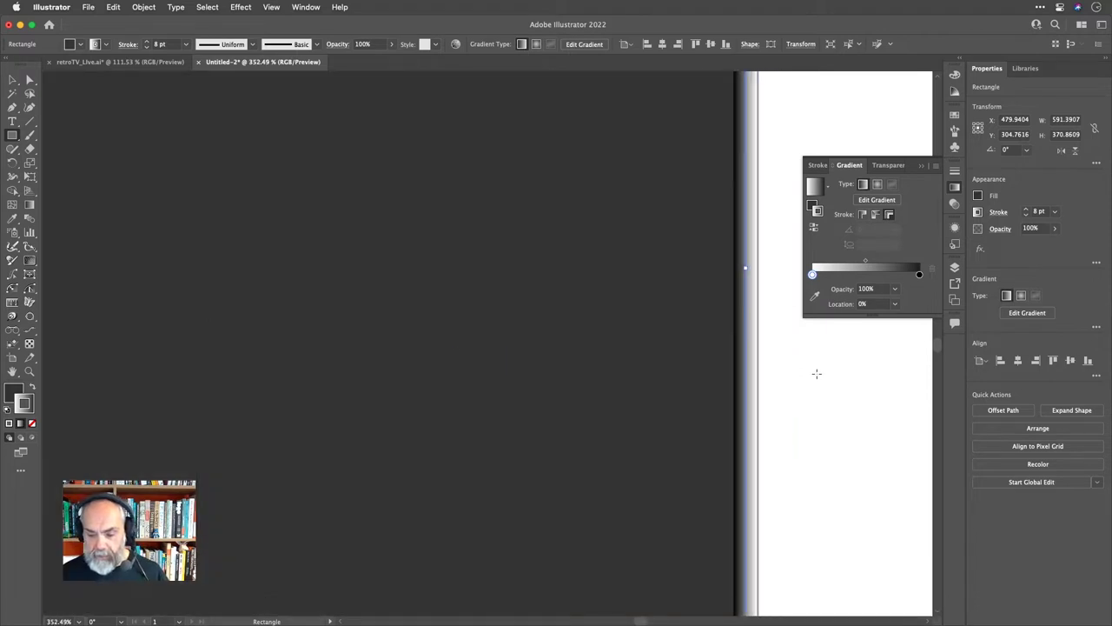
pyautogui.scroll(5, 817, 374)
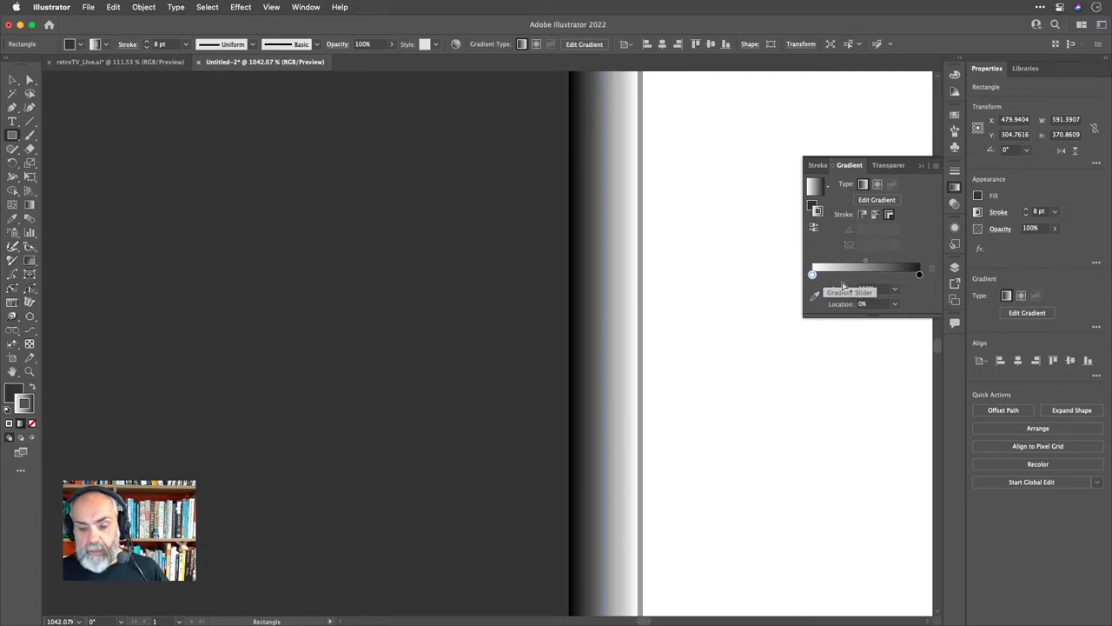
# Make the border gradient radial and set its dark stop to grey R77 G77 B77.
pyautogui.click(878, 185)
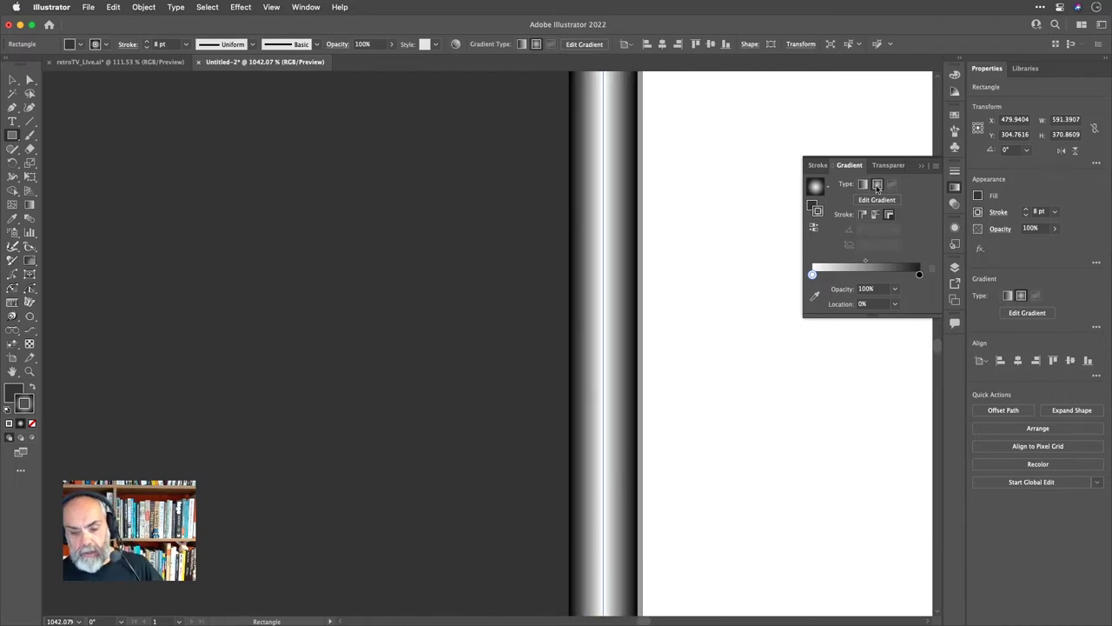
pyautogui.scroll(-5, 706, 310)
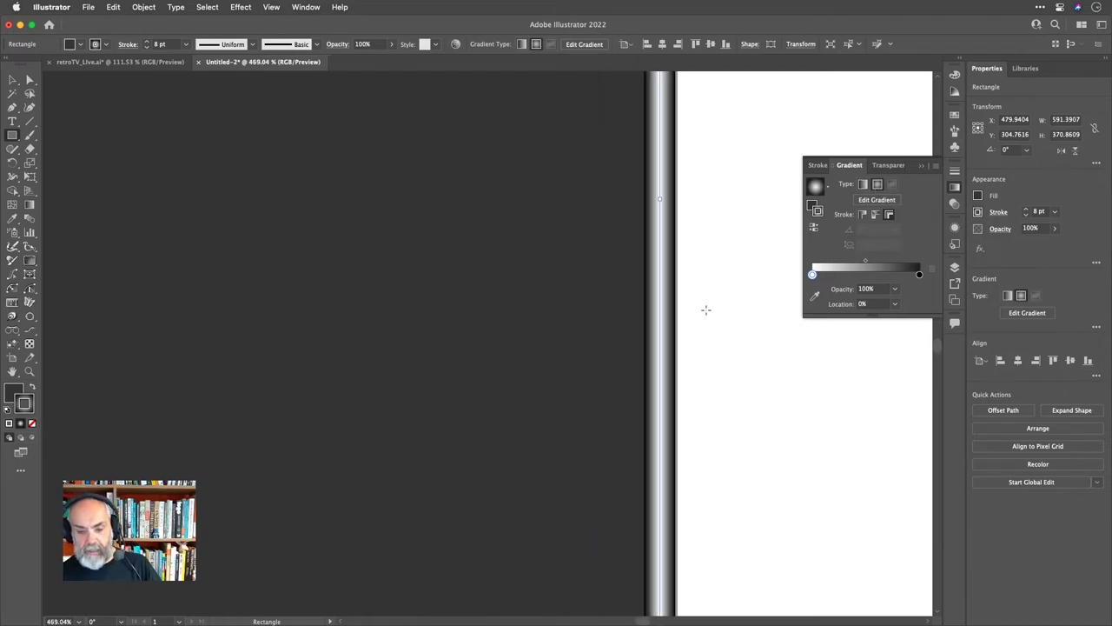
pyautogui.scroll(-6, 705, 309)
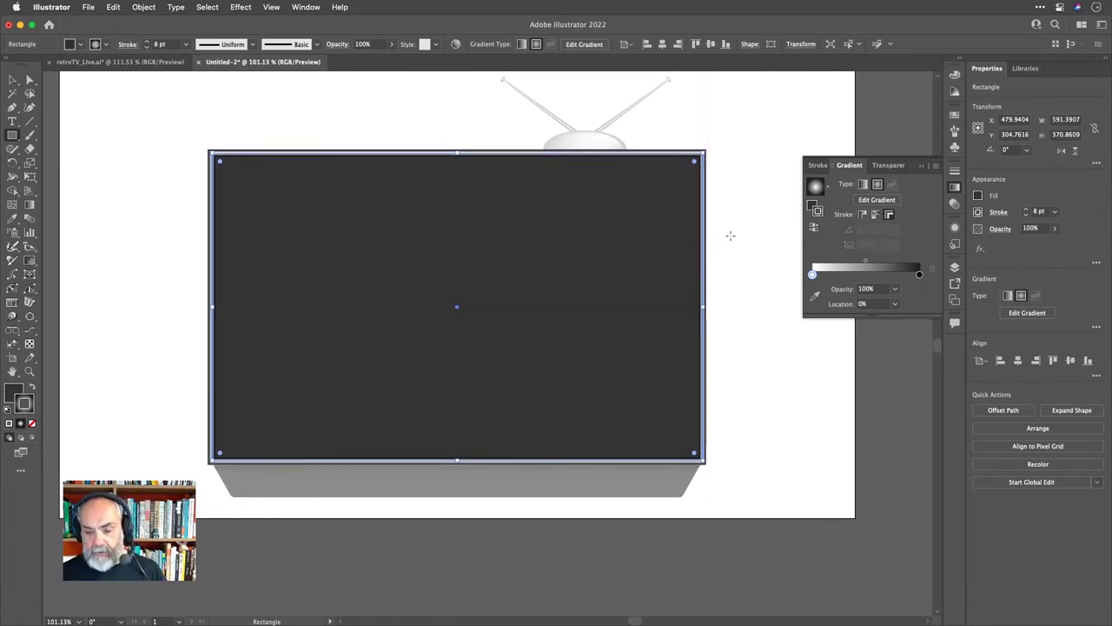
pyautogui.doubleClick(919, 274)
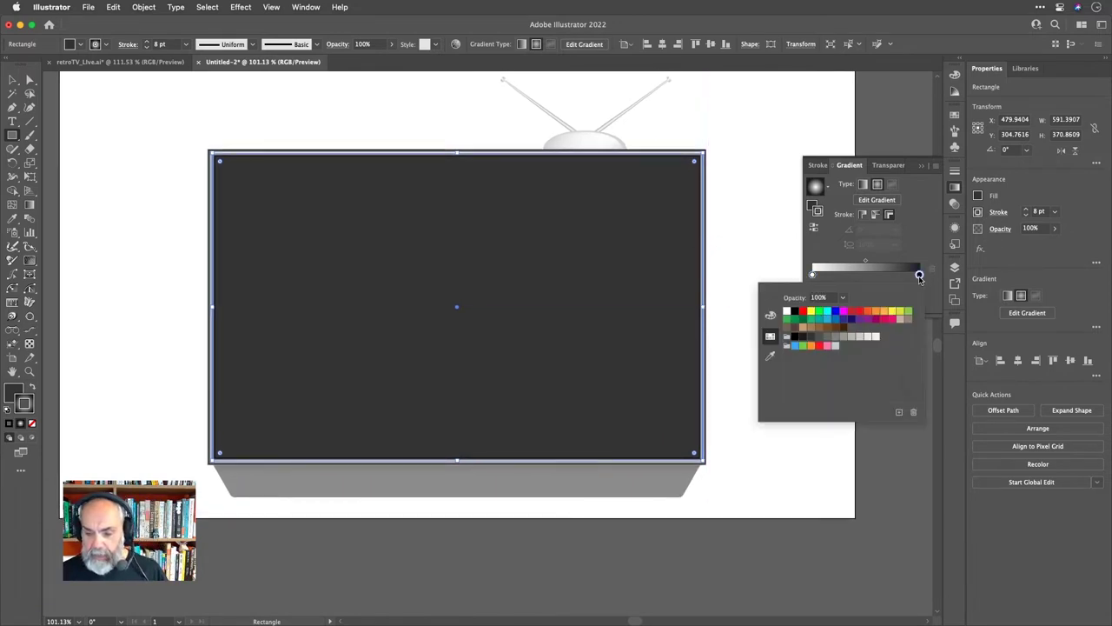
pyautogui.click(811, 336)
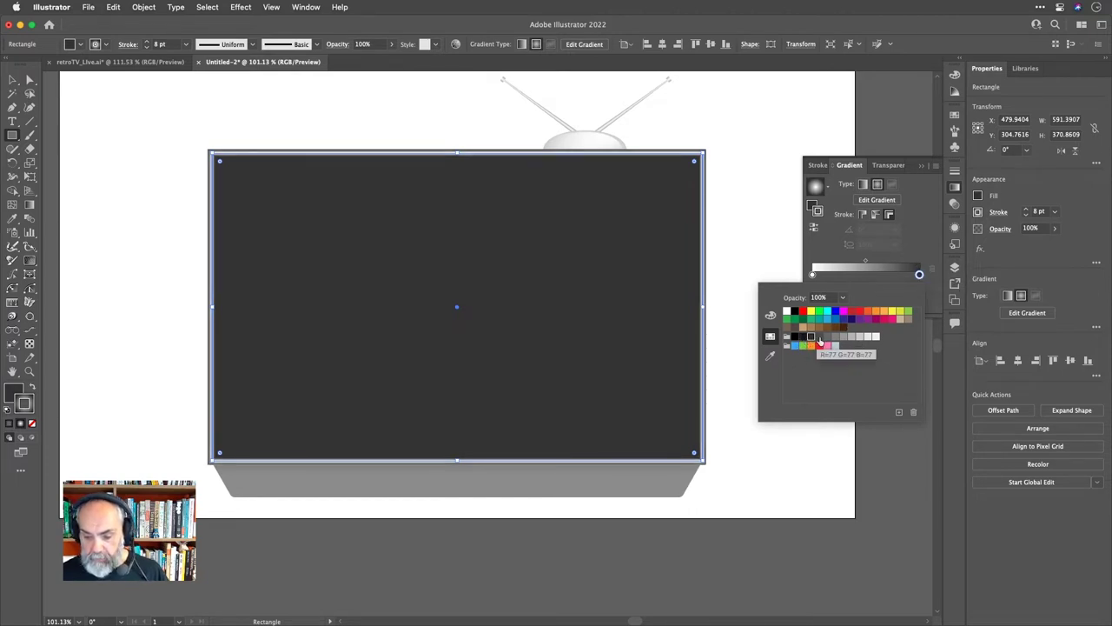
pyautogui.click(819, 336)
pyautogui.click(924, 225)
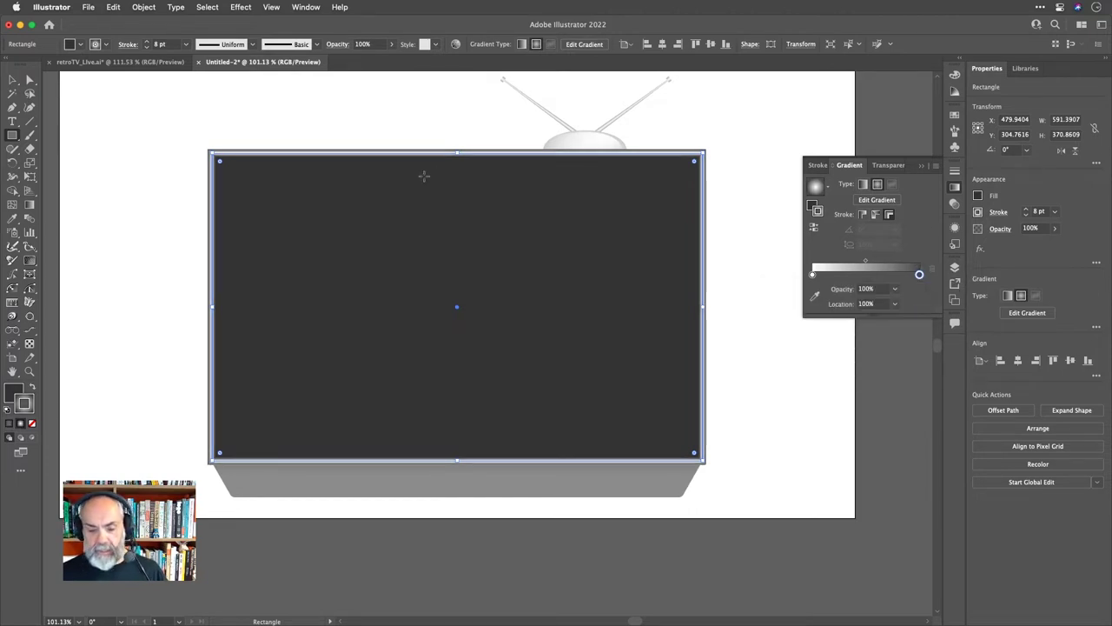
pyautogui.scroll(1, 343, 150)
pyautogui.scroll(1, 344, 151)
pyautogui.scroll(-3, 343, 150)
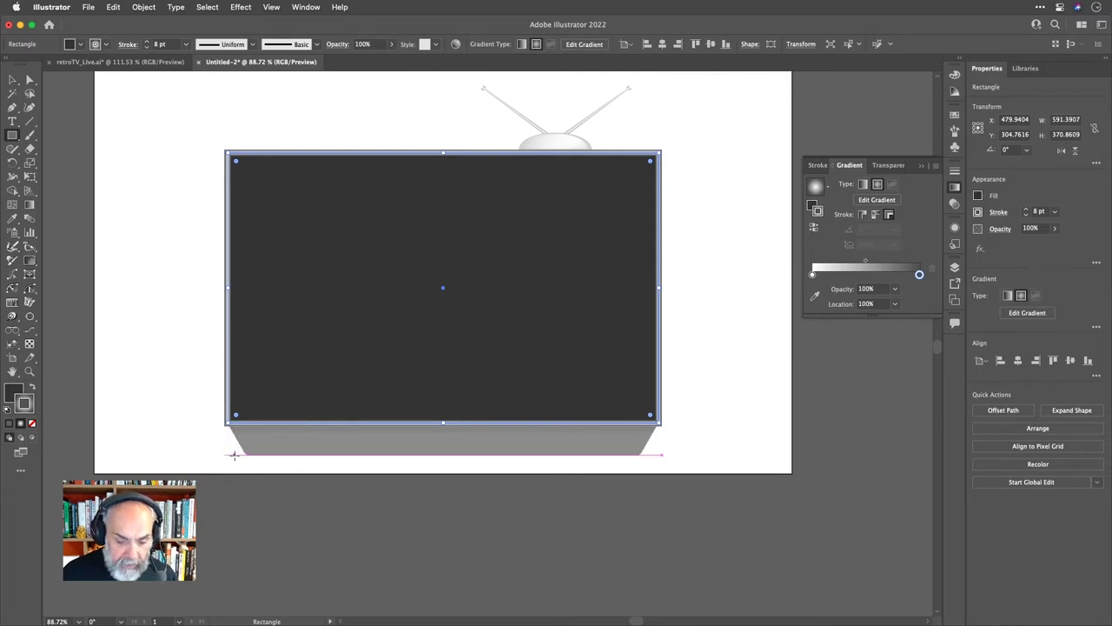
# Draw a strokeless dark rectangle over the TV base.
pyautogui.moveTo(234, 454)
pyautogui.mouseDown()
pyautogui.moveTo(368, 398)
pyautogui.moveTo(653, 402)
pyautogui.mouseUp()
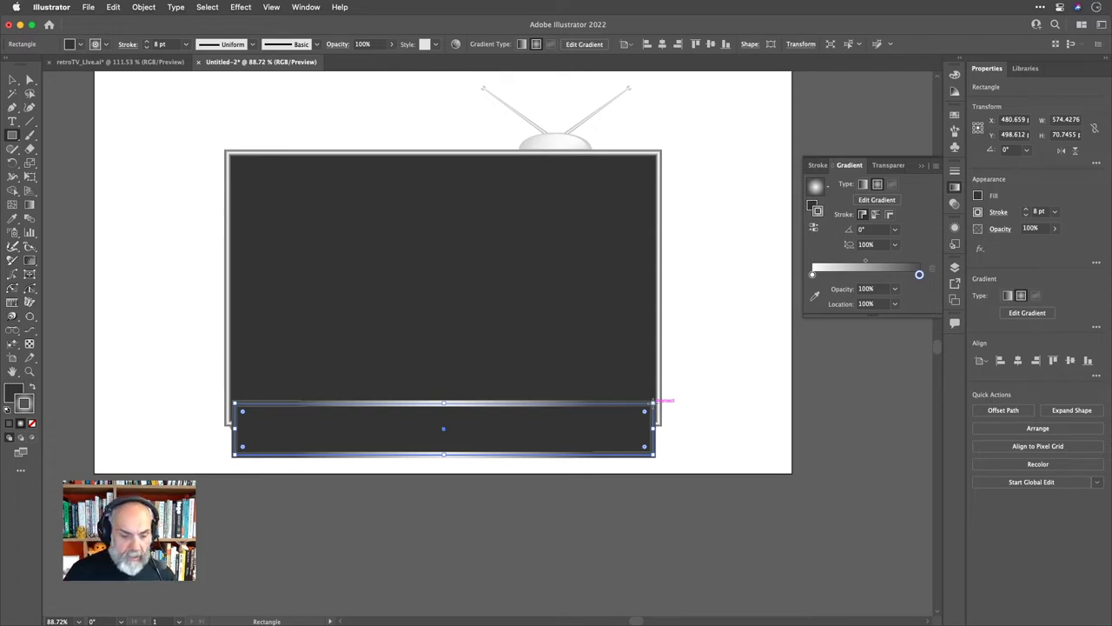
pyautogui.press('/')
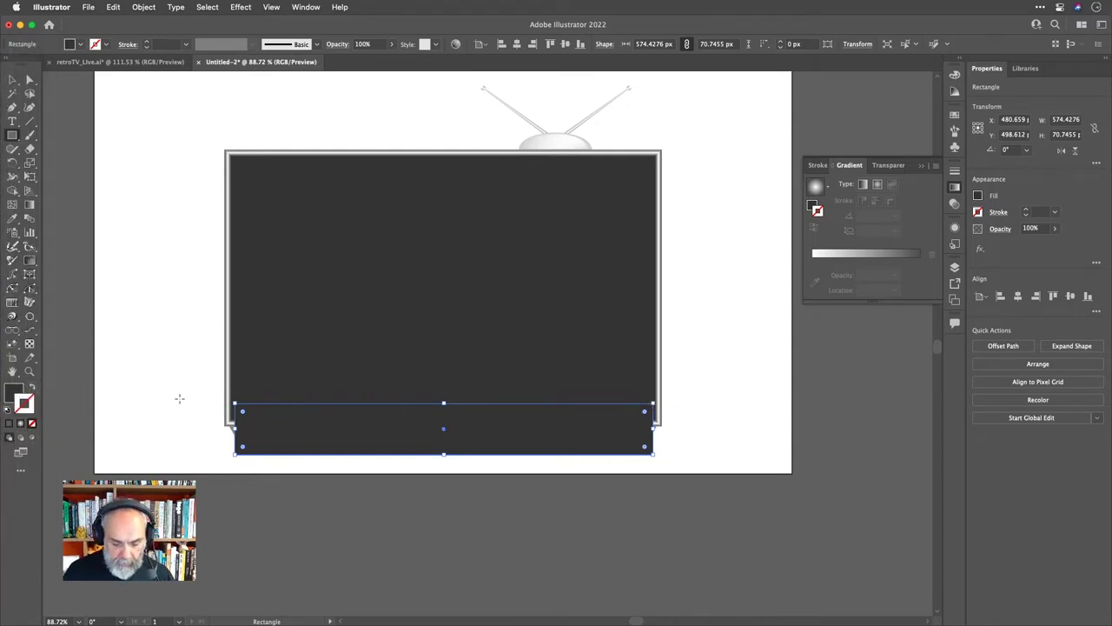
pyautogui.press('x')
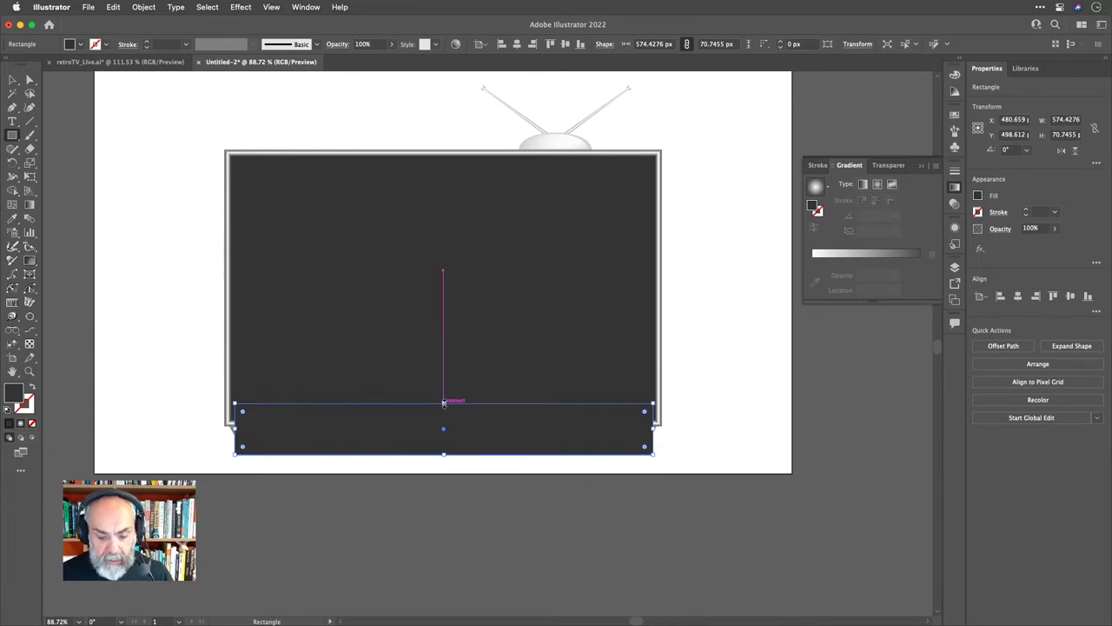
# Lower the strip's top edge and widen it to 591.39 px to match the screen.
pyautogui.moveTo(443, 402); pyautogui.dragTo(445, 424)
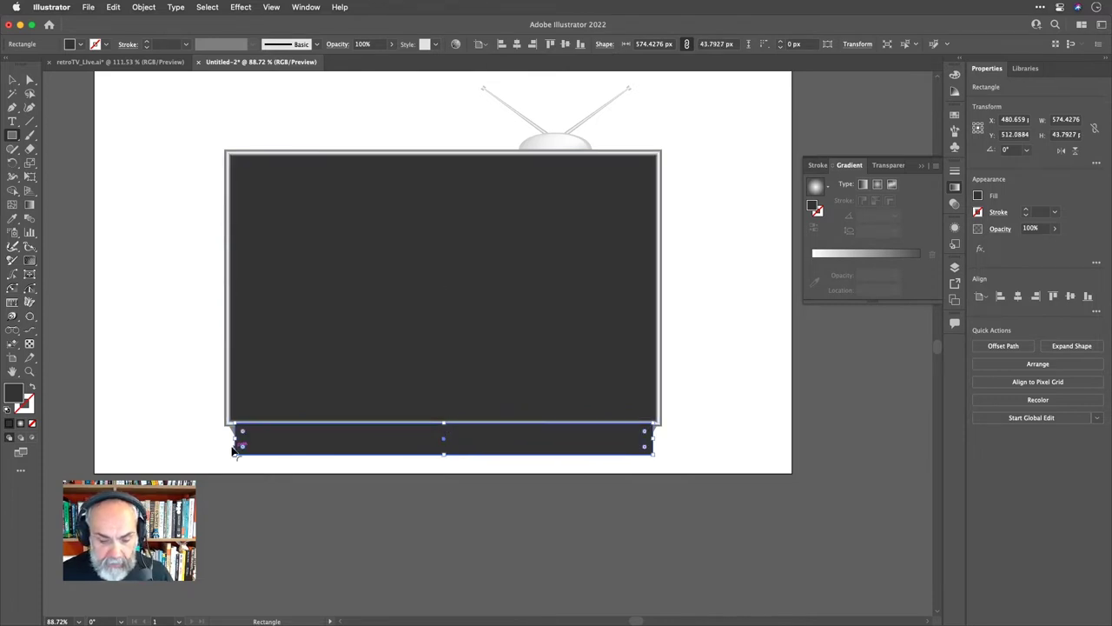
pyautogui.scroll(3, 244, 440)
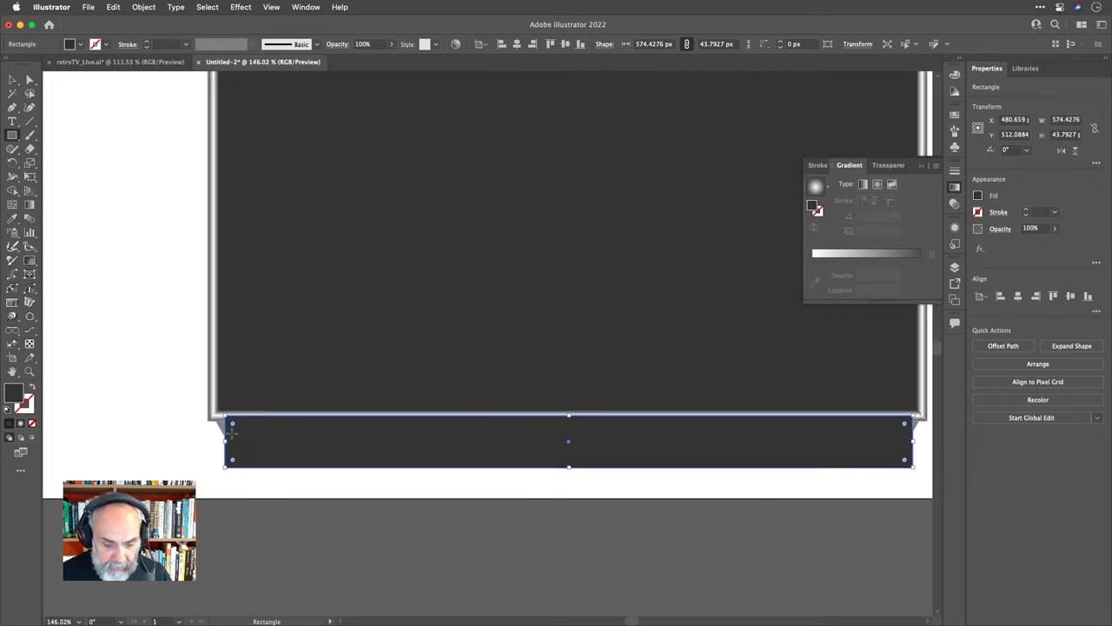
pyautogui.moveTo(225, 440); pyautogui.dragTo(214, 440)
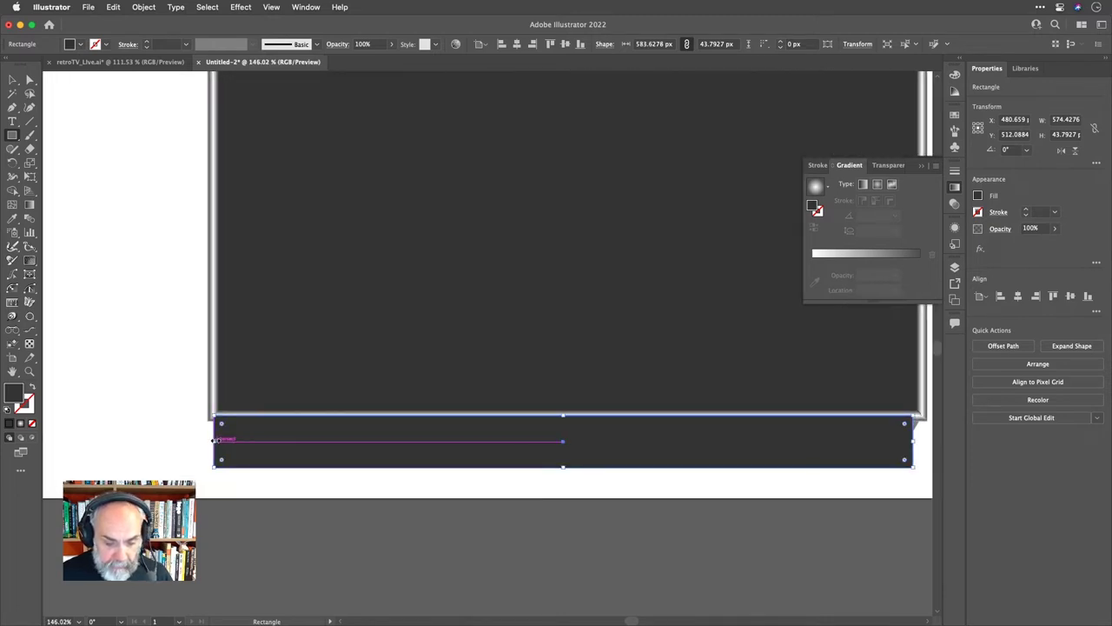
pyautogui.hscroll(2, 335, 433)
pyautogui.hscroll(5, 336, 433)
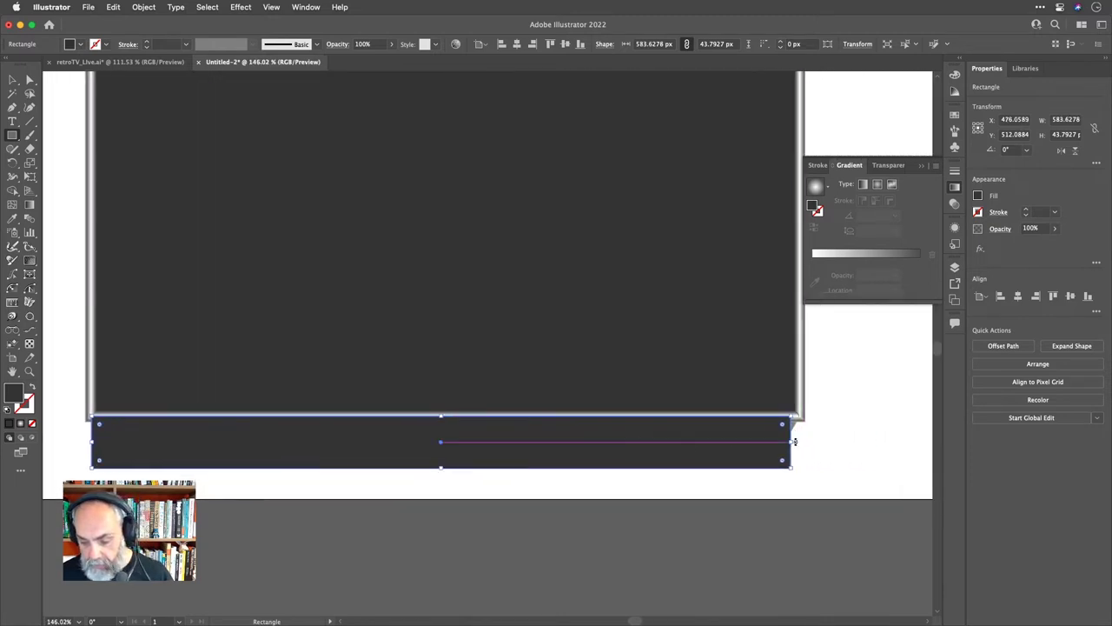
pyautogui.moveTo(790, 441); pyautogui.dragTo(799, 442)
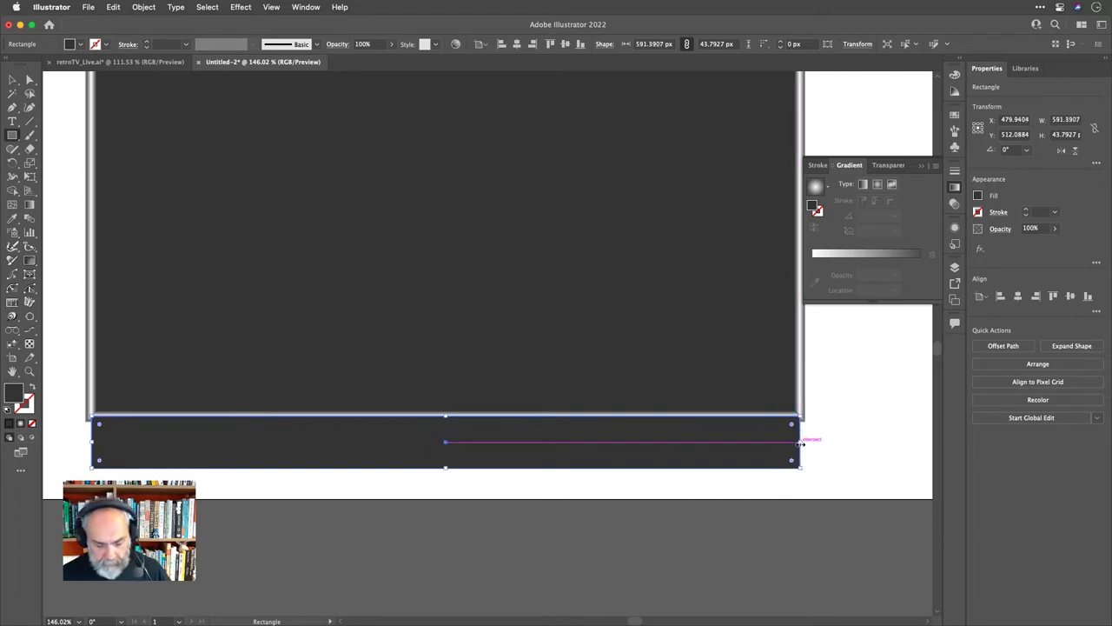
pyautogui.press('a')
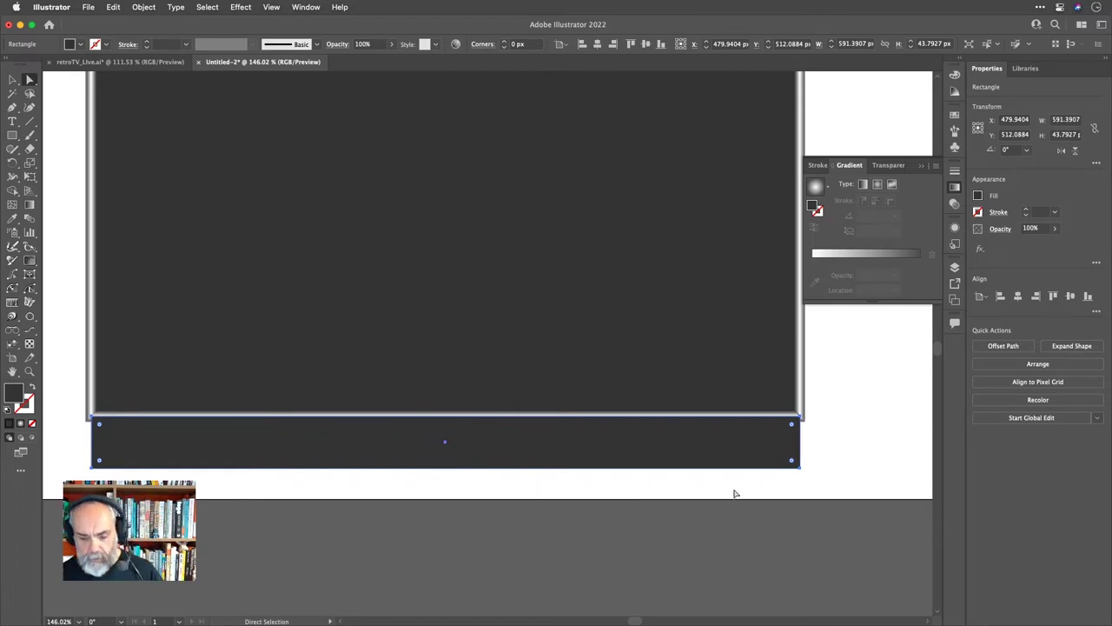
# Scale the strip's bottom anchor points inward to taper it into a trapezoid.
pyautogui.moveTo(76, 491); pyautogui.dragTo(828, 462)
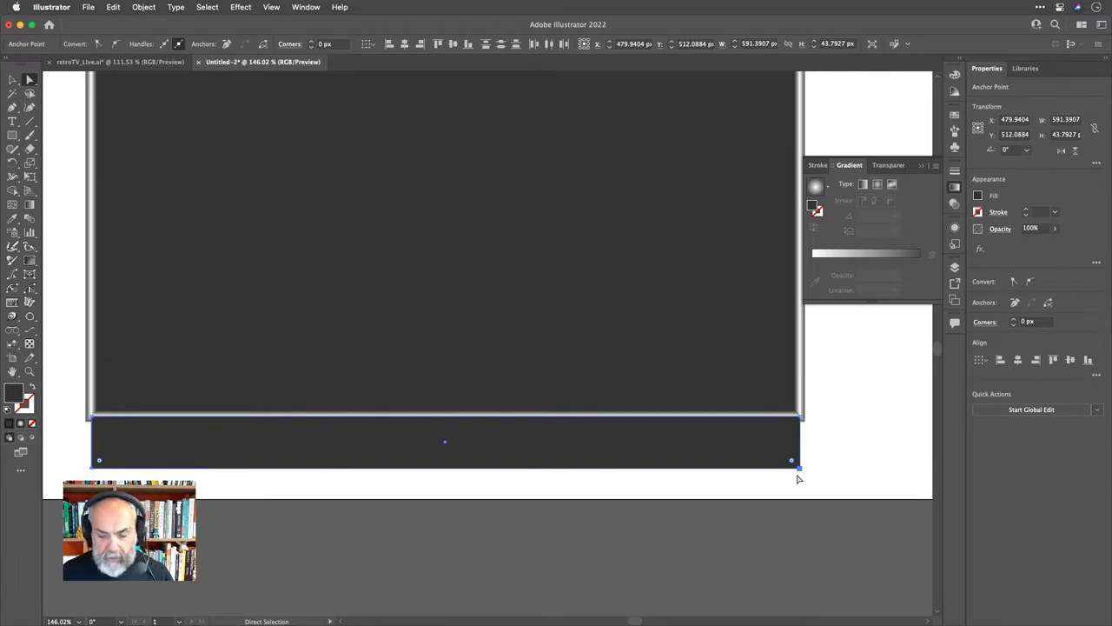
pyautogui.press('s')
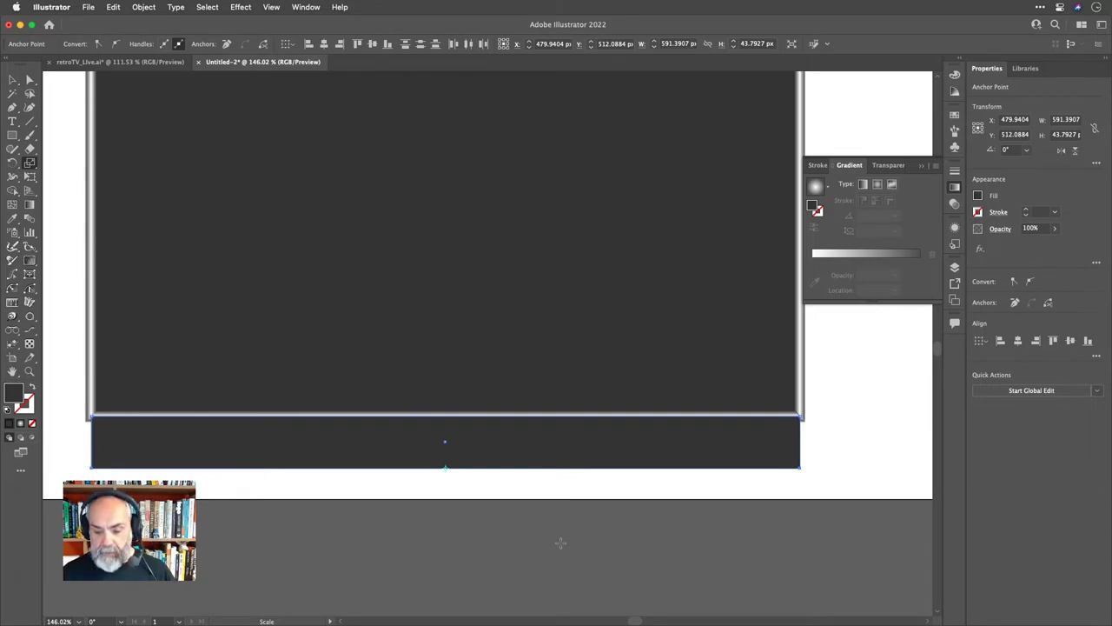
pyautogui.moveTo(790, 486); pyautogui.dragTo(765, 487)
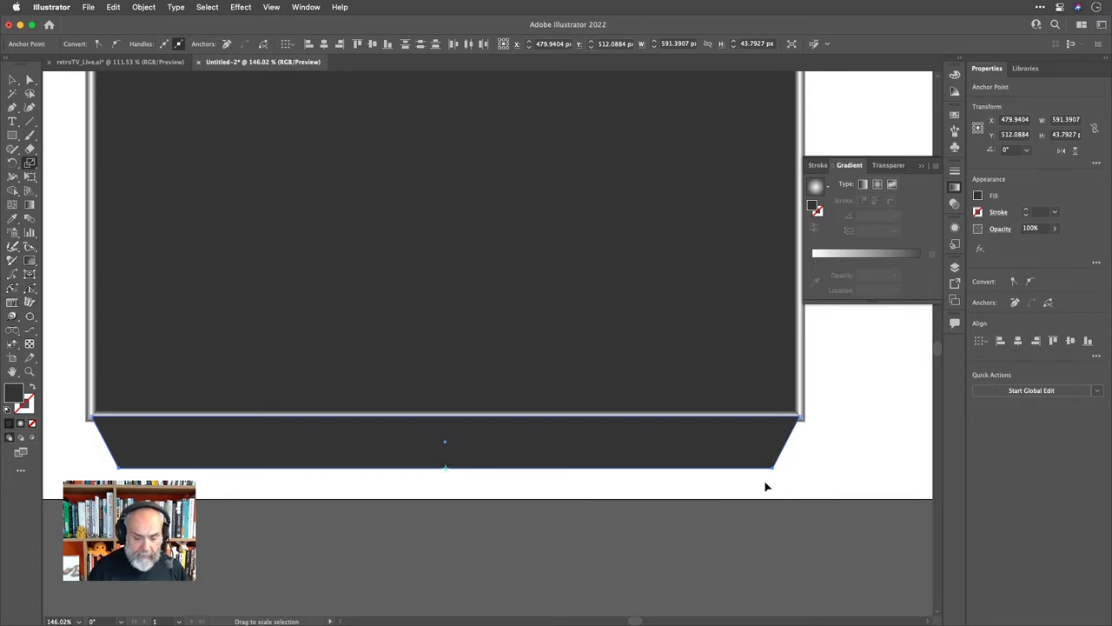
pyautogui.press('a')
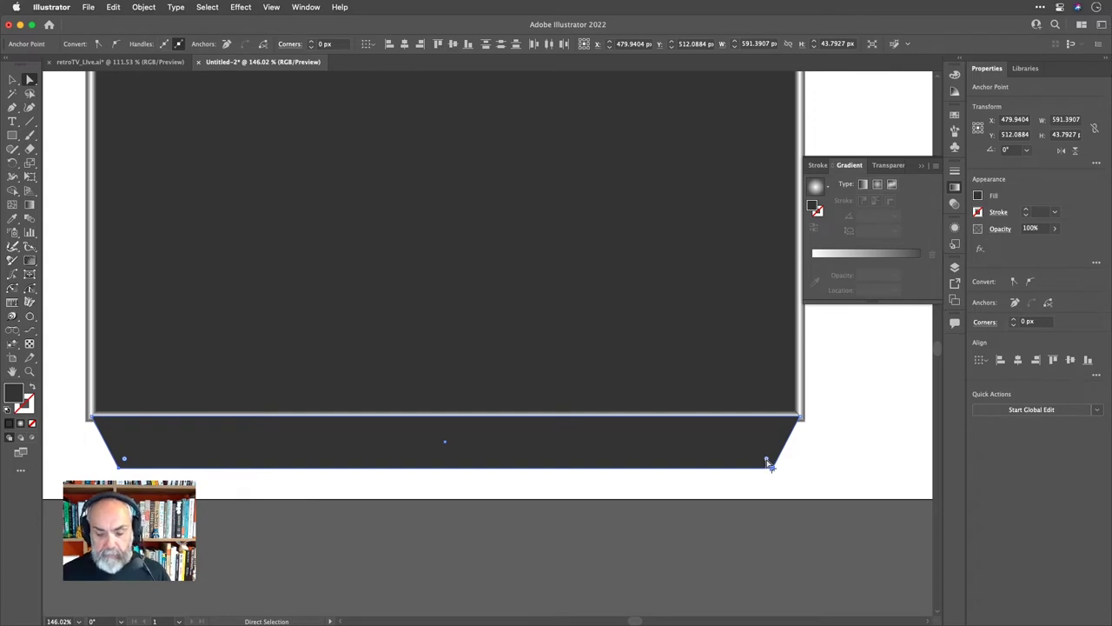
# Slightly adjust the trapezoid's bottom corner, then select the whole base.
pyautogui.scroll(10, 768, 463)
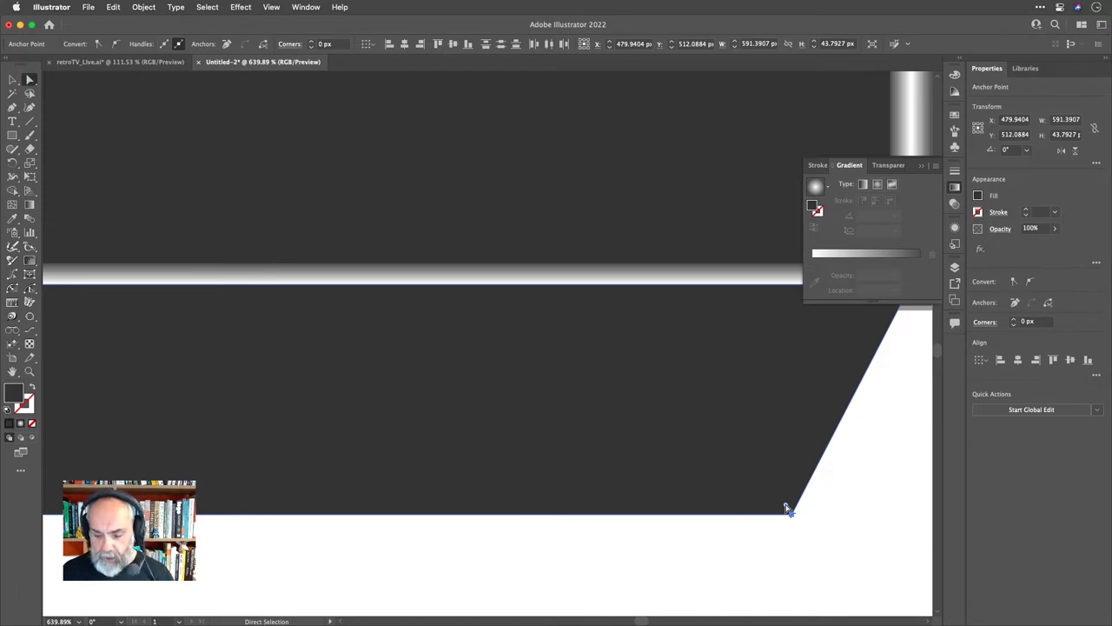
pyautogui.moveTo(786, 509); pyautogui.dragTo(785, 505)
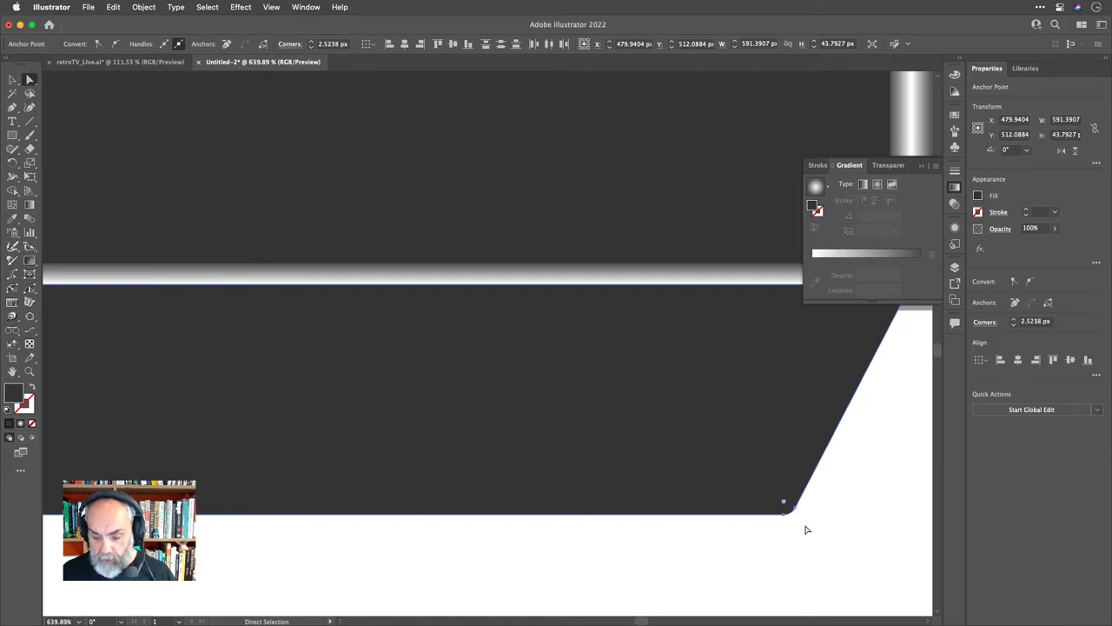
pyautogui.click(808, 532)
pyautogui.scroll(-2, 806, 530)
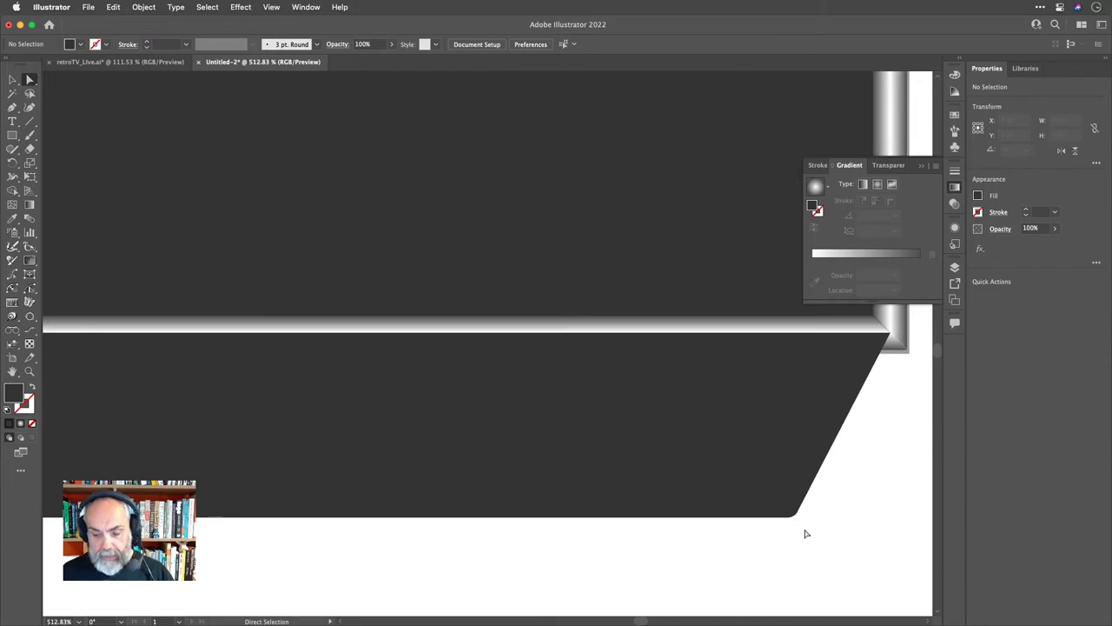
pyautogui.scroll(-2, 793, 540)
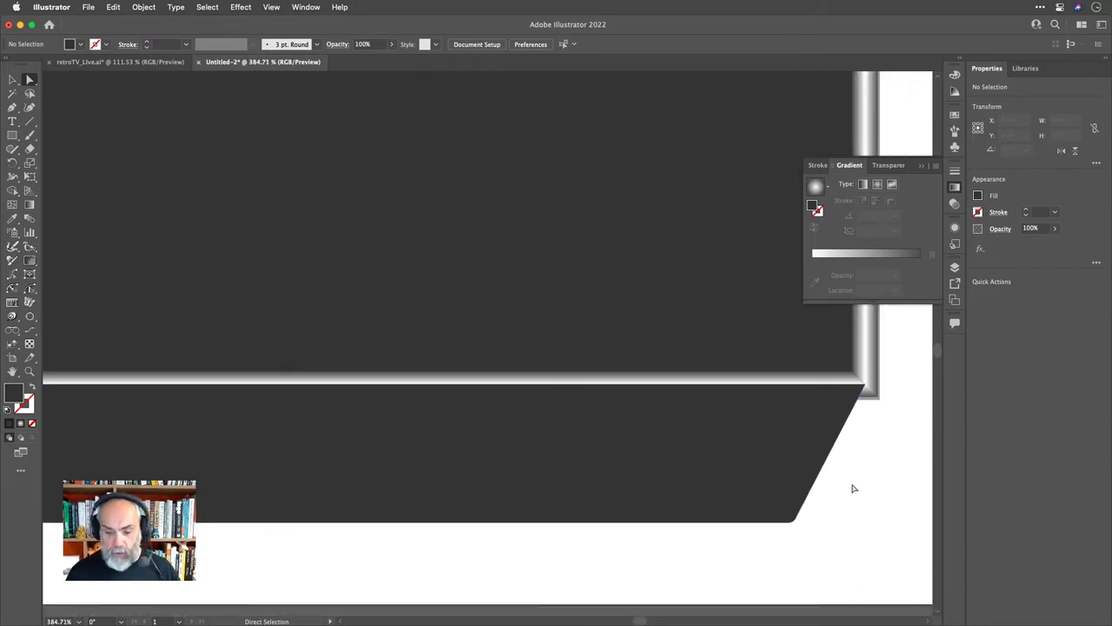
pyautogui.scroll(-6, 851, 487)
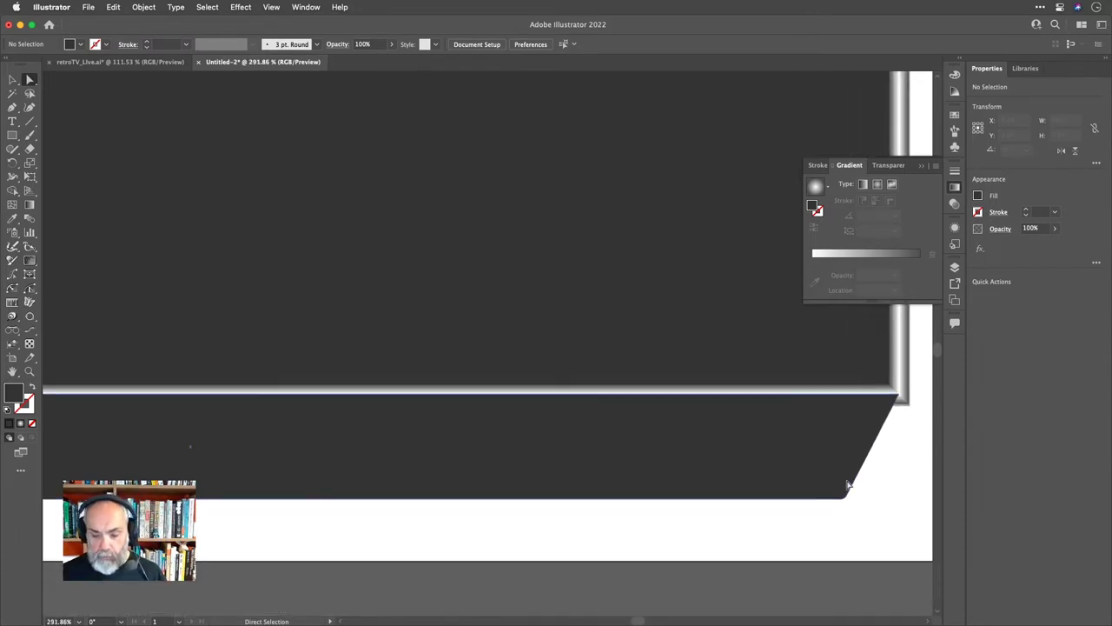
pyautogui.scroll(-1, 848, 484)
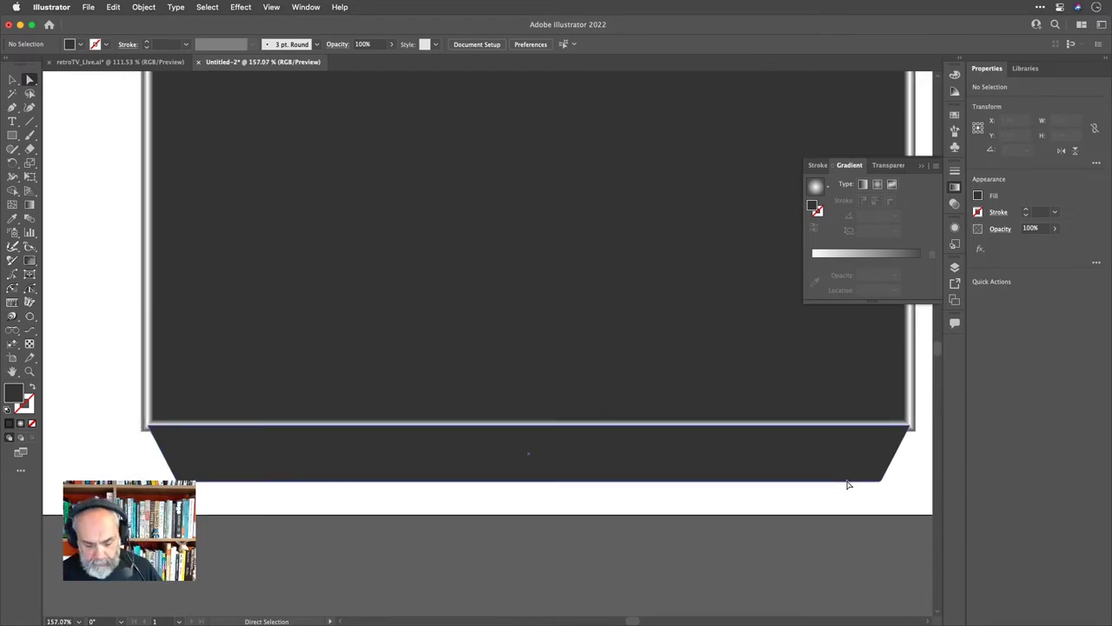
pyautogui.press('shift')
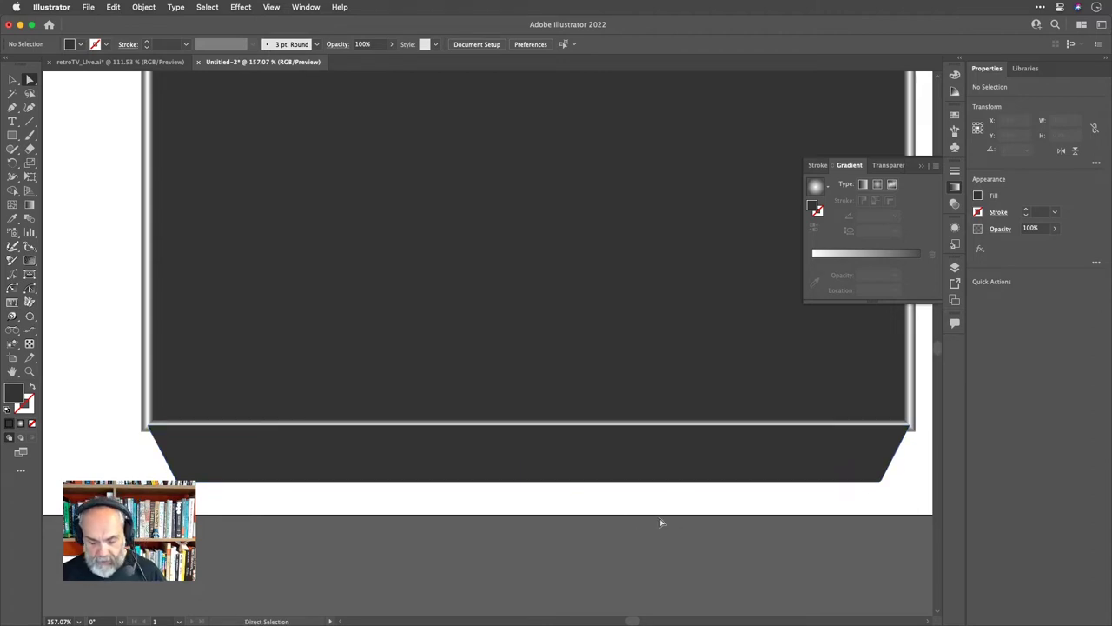
pyautogui.press('v')
pyautogui.click(601, 457)
# Give the trapezoid base a -90° linear gradient starting from black, then fit the artboard in the window.
pyautogui.keyDown('super'); pyautogui.click(602, 457); pyautogui.keyUp('super')
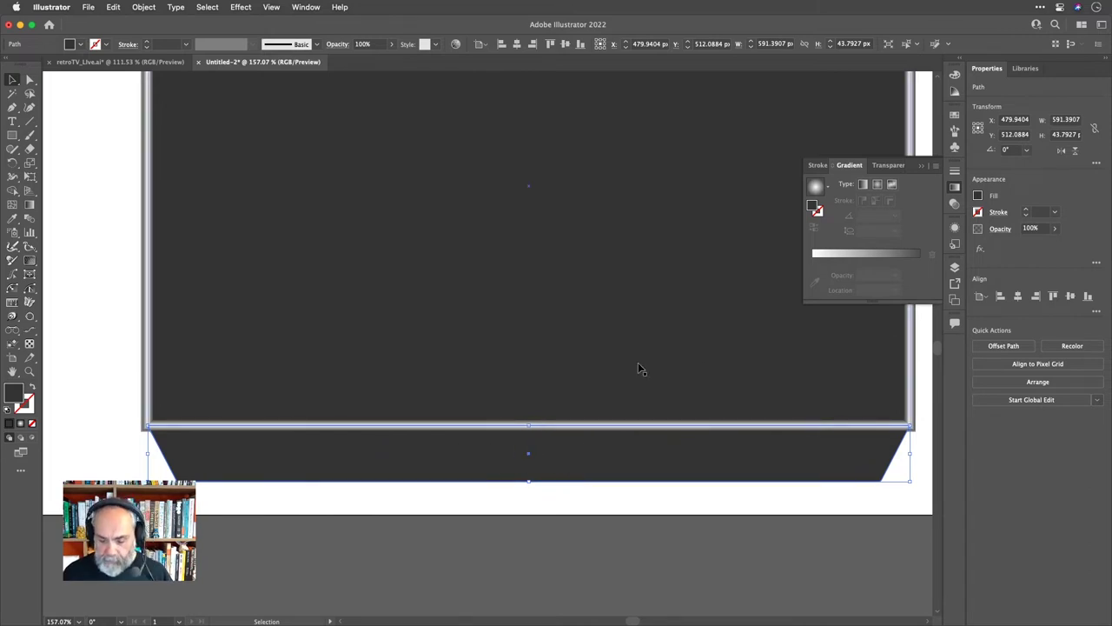
pyautogui.press('.')
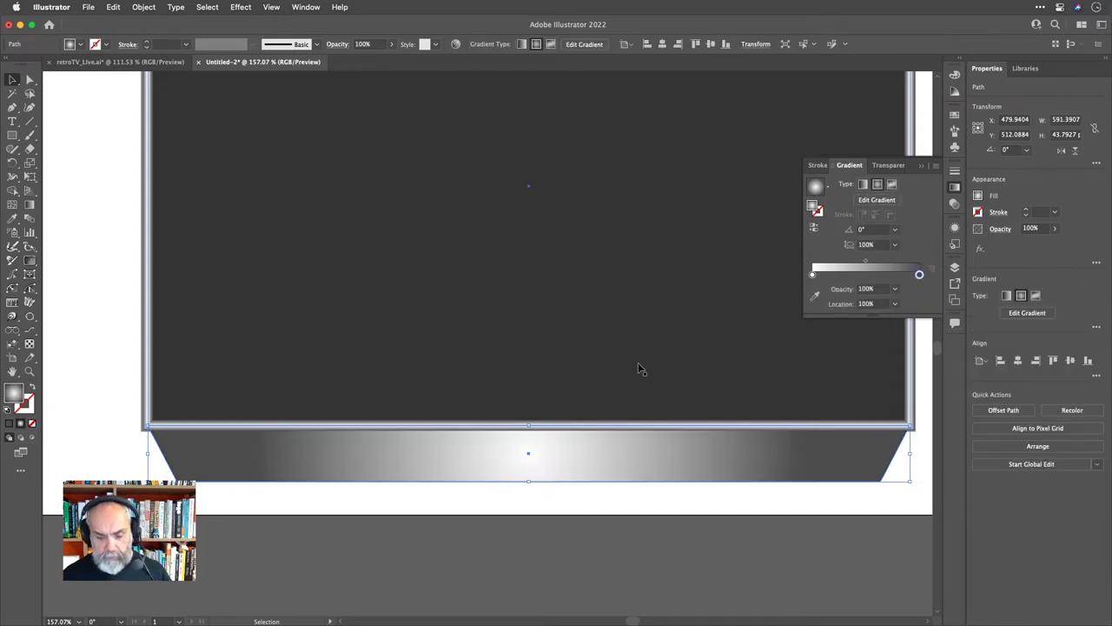
pyautogui.click(864, 185)
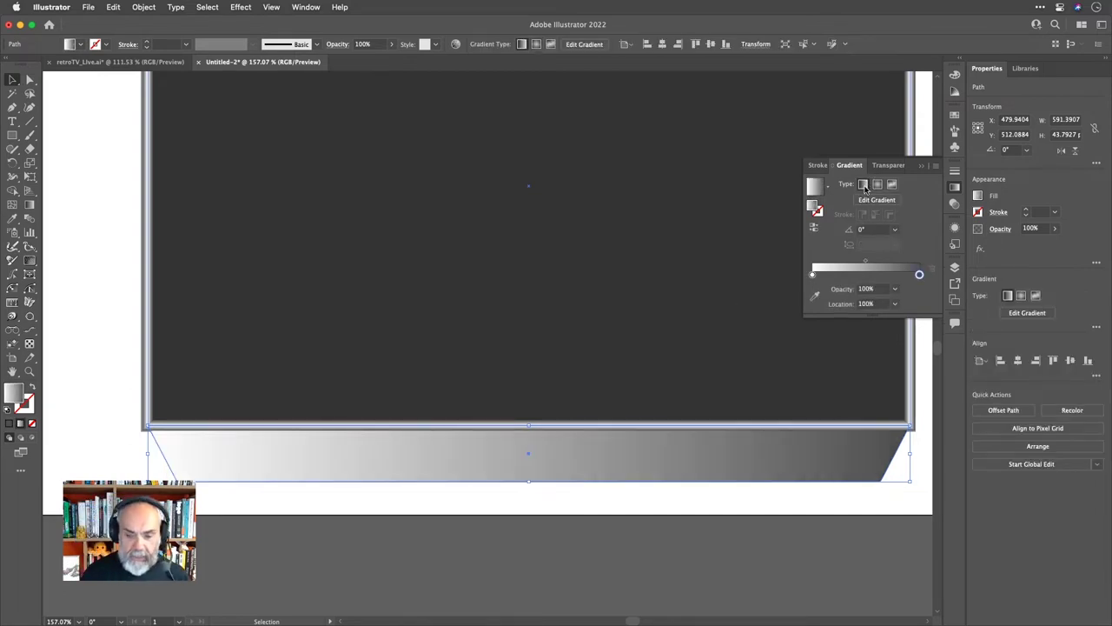
pyautogui.click(895, 231)
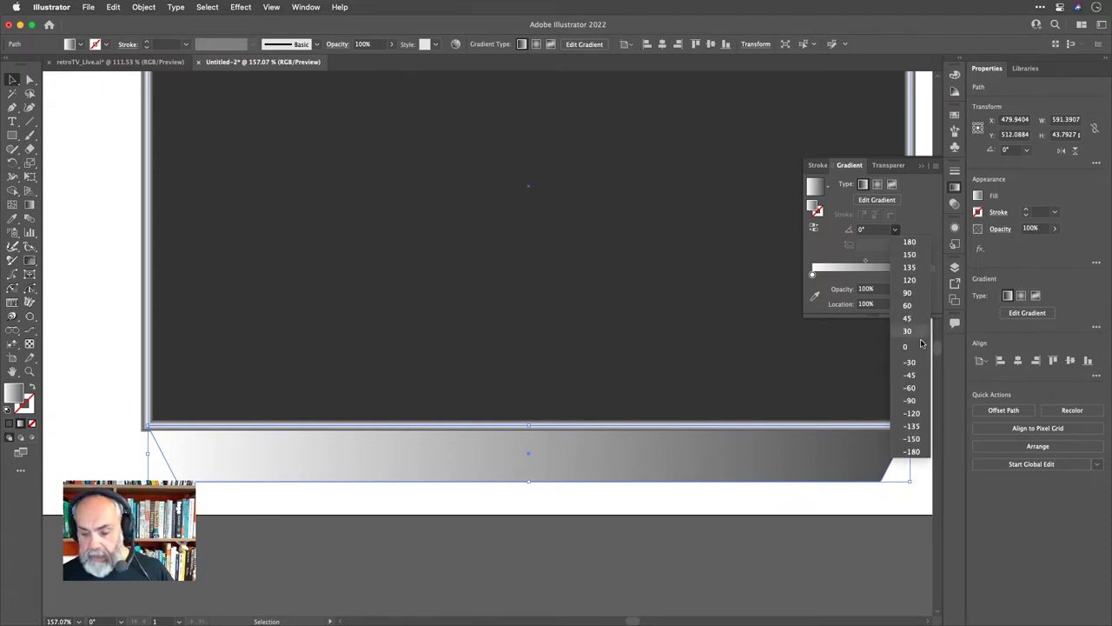
pyautogui.click(922, 401)
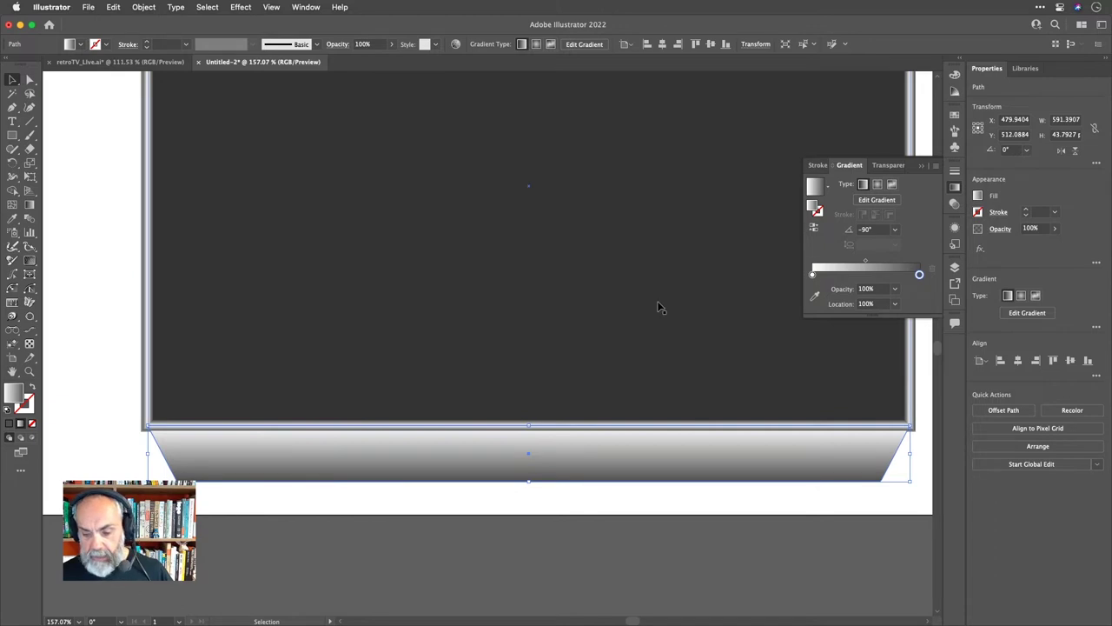
pyautogui.doubleClick(813, 276)
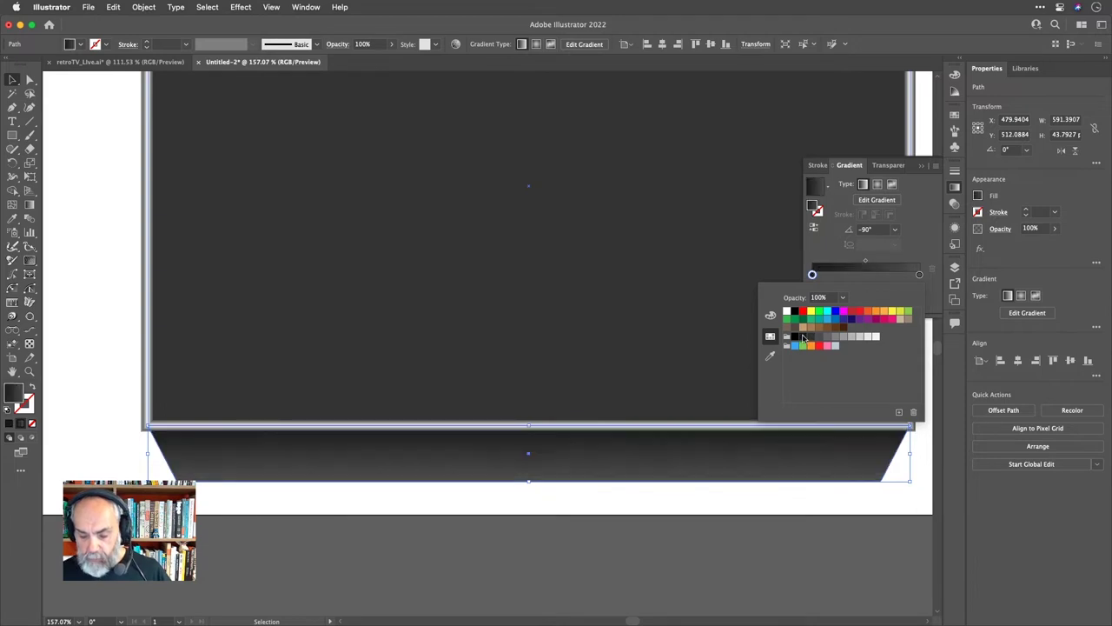
pyautogui.click(803, 338)
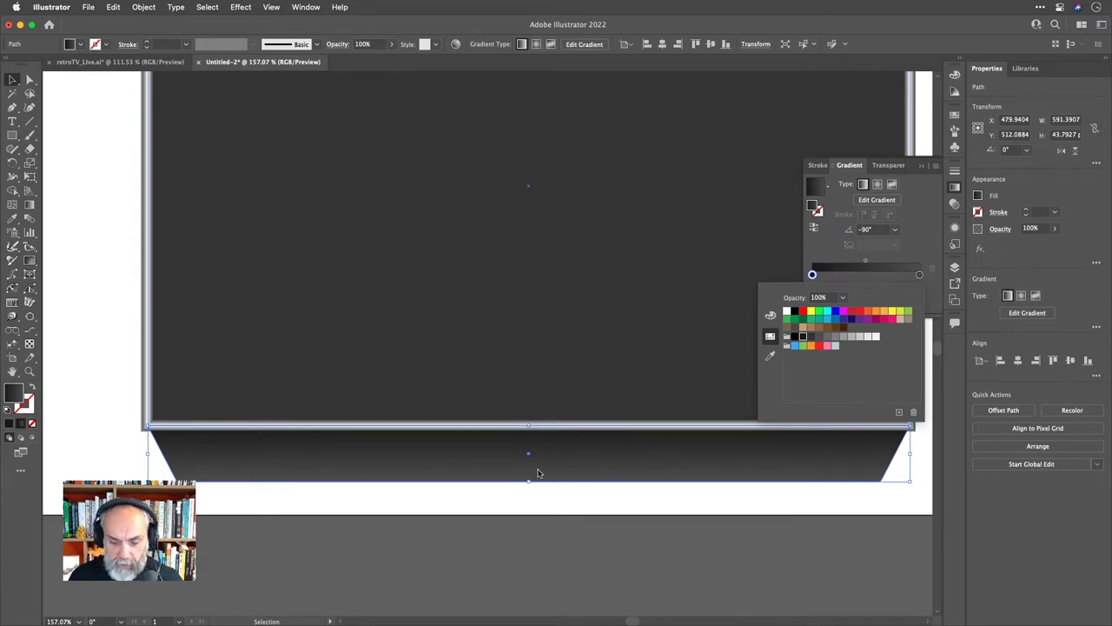
pyautogui.click(578, 477)
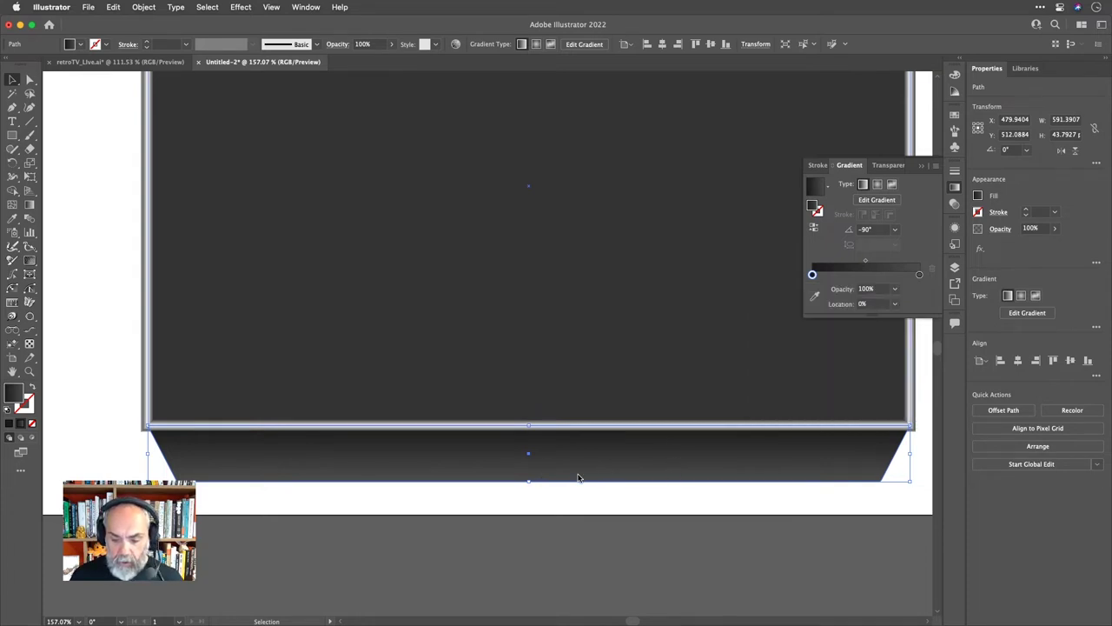
pyautogui.scroll(5, 579, 477)
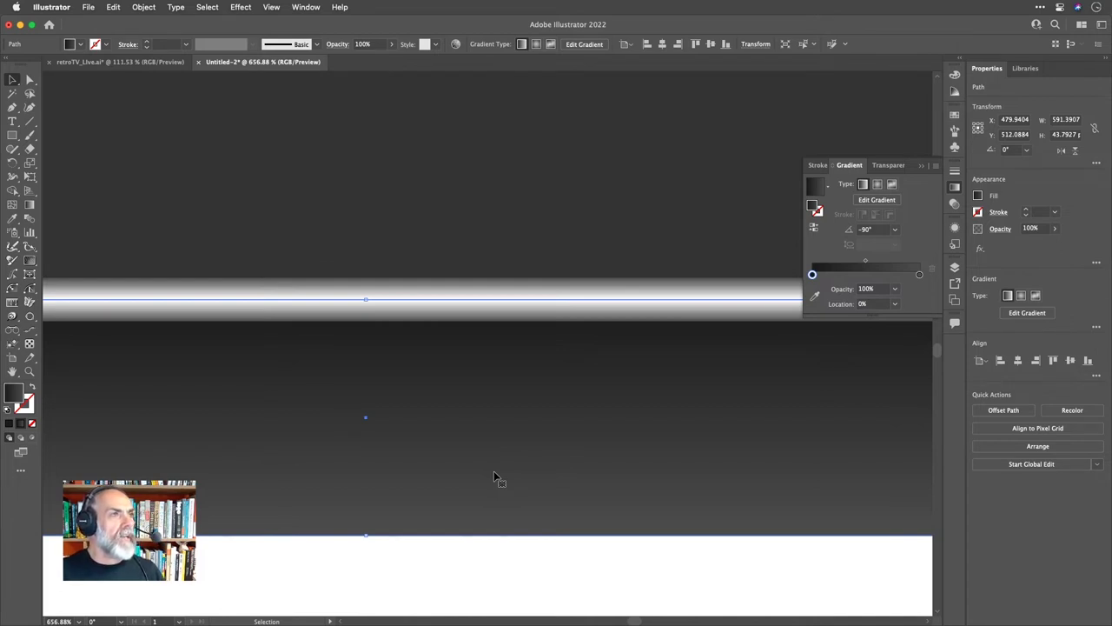
pyautogui.press('super+0')
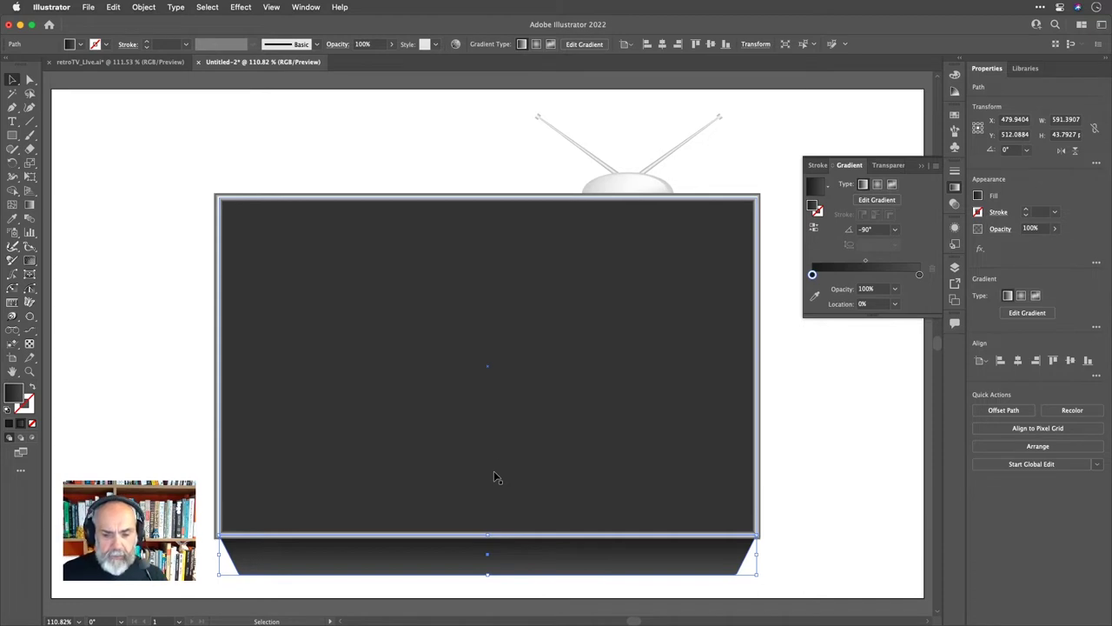
# Lock the TV SET layer and add a new layer.
pyautogui.click(955, 268)
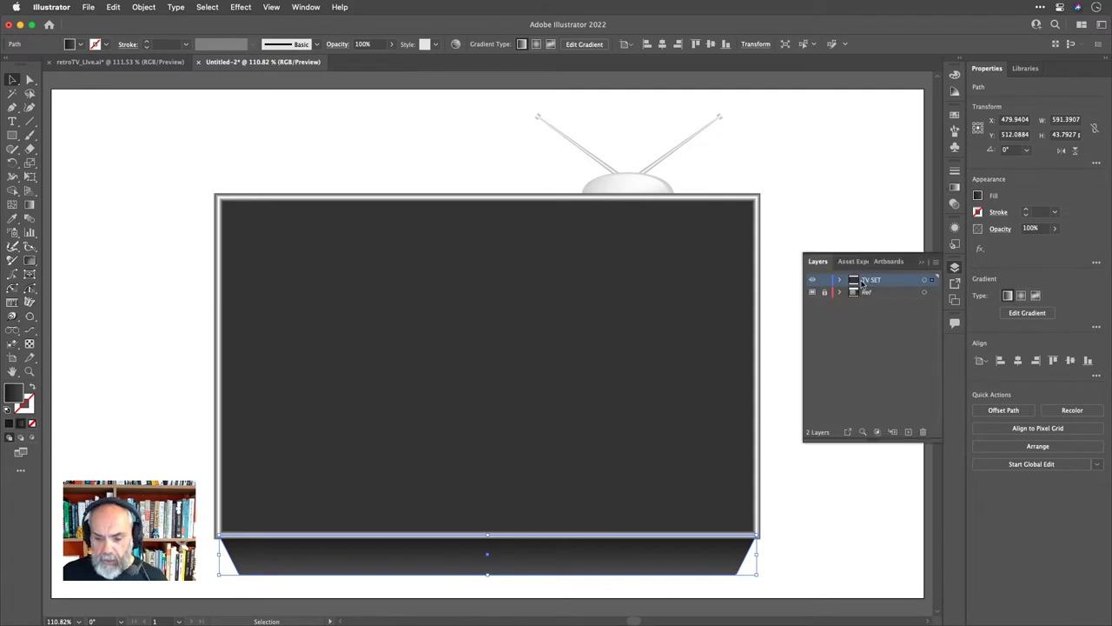
pyautogui.click(824, 279)
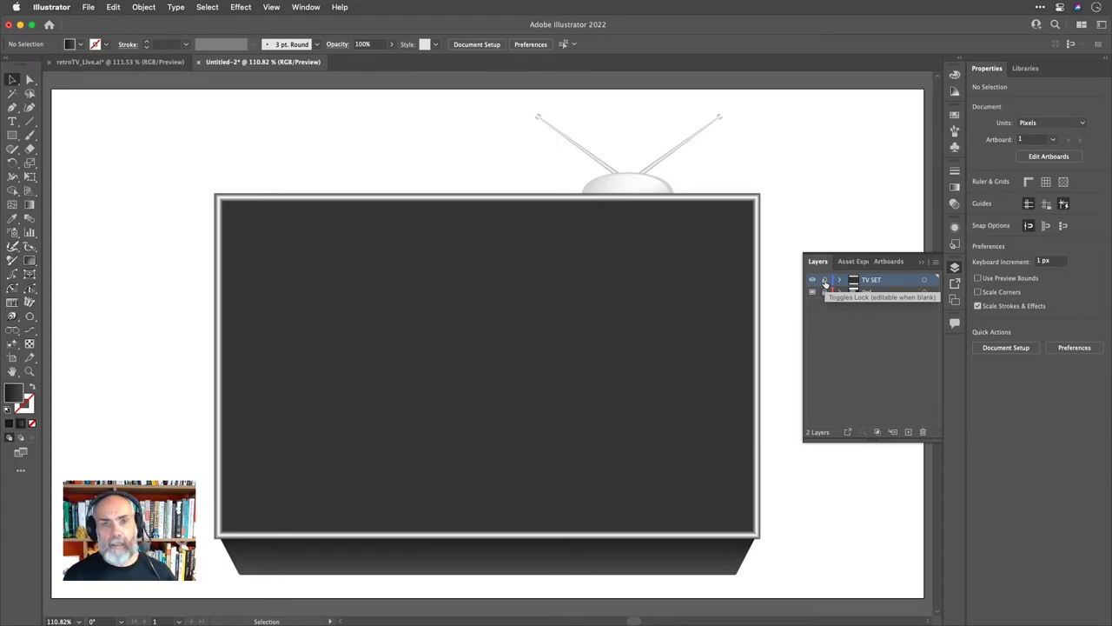
pyautogui.click(909, 432)
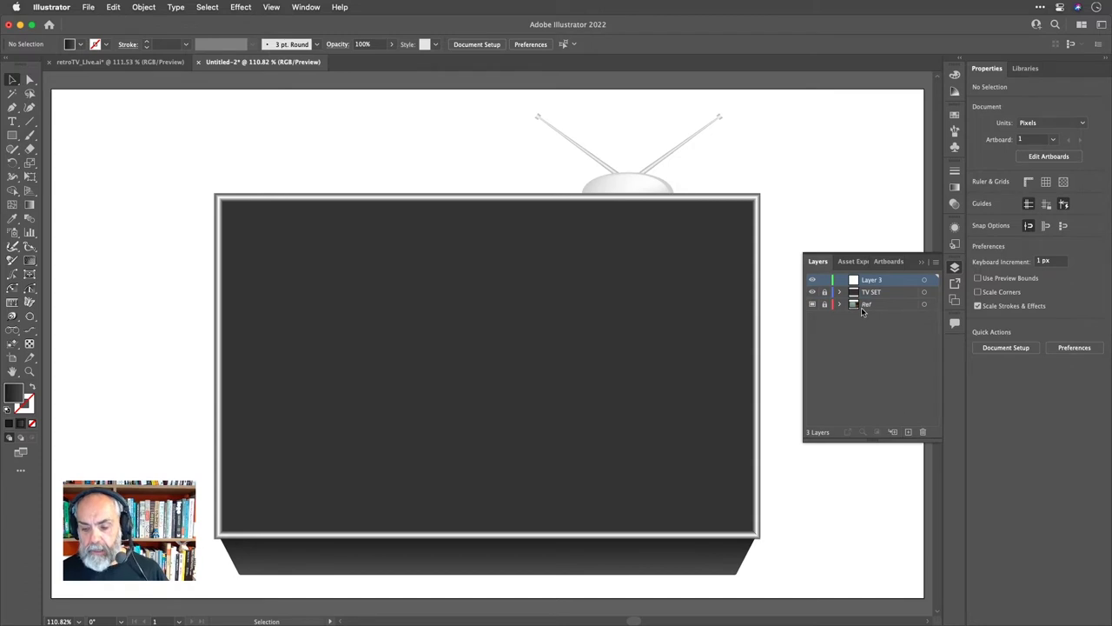
# Toggle Outline view on and off to reveal the reference TV under the artwork.
pyautogui.click(862, 306)
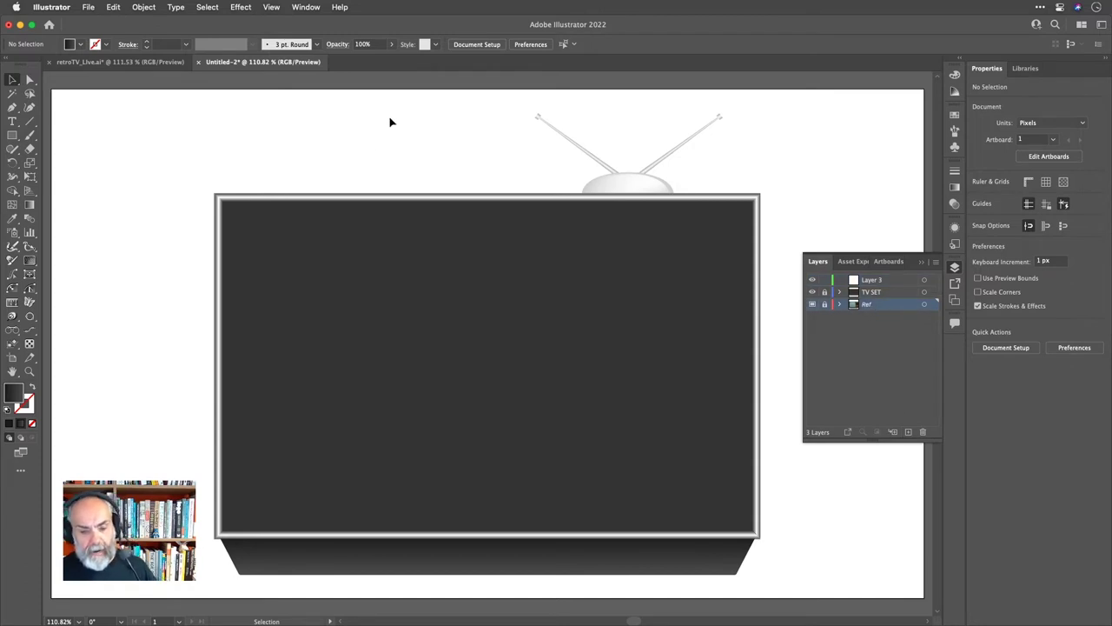
pyautogui.press('a')
pyautogui.press('super+y')
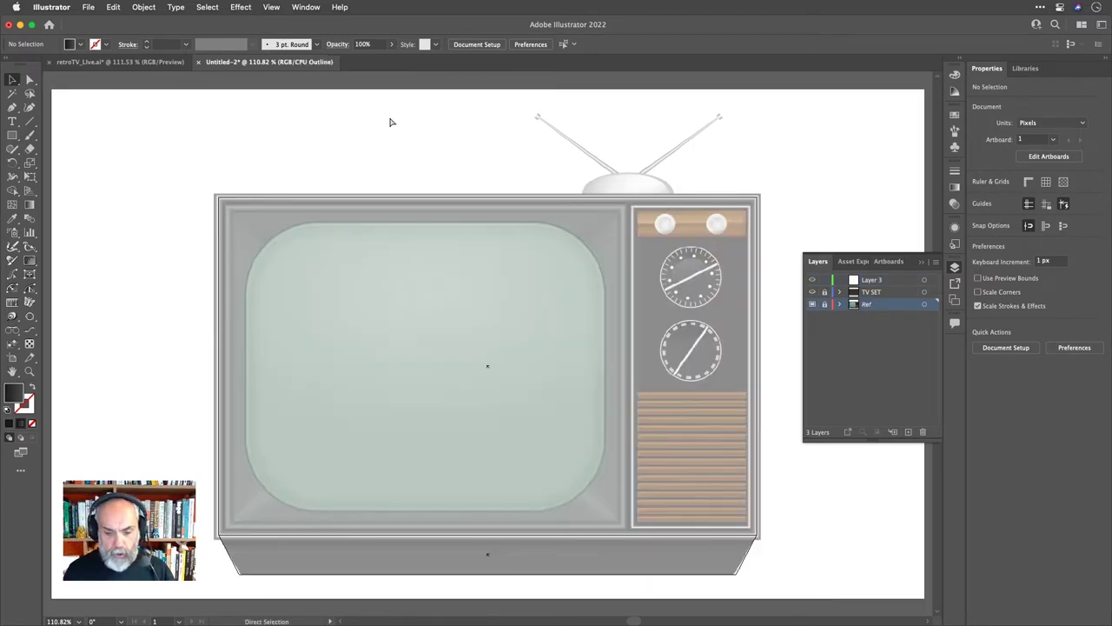
pyautogui.press('v')
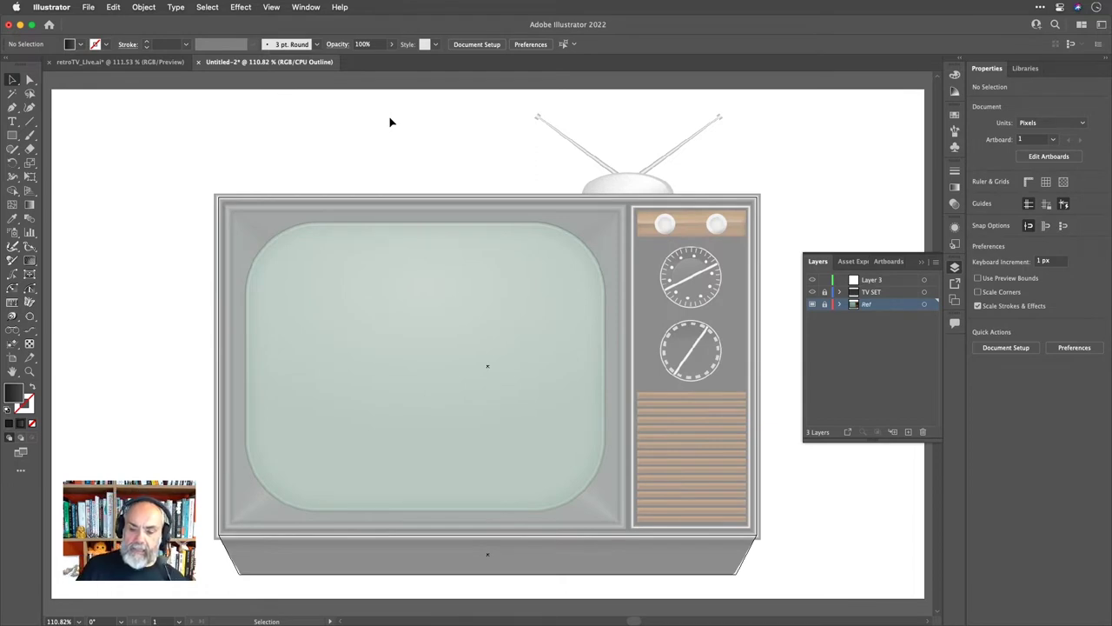
pyautogui.press('a')
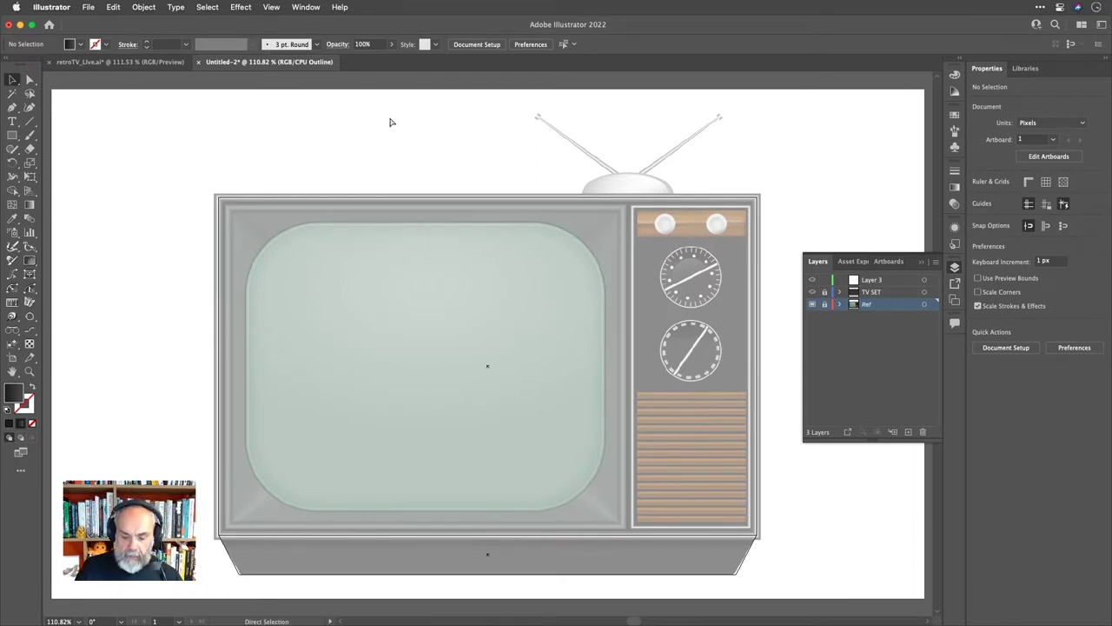
pyautogui.press('super+y')
pyautogui.press('v')
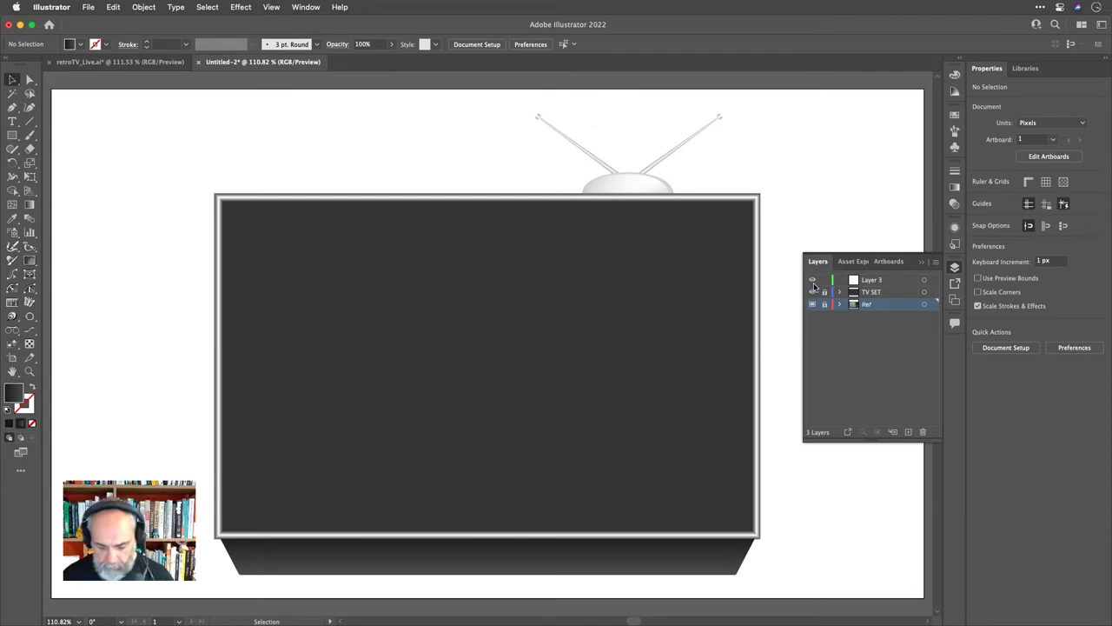
pyautogui.press('a')
pyautogui.press('super+y')
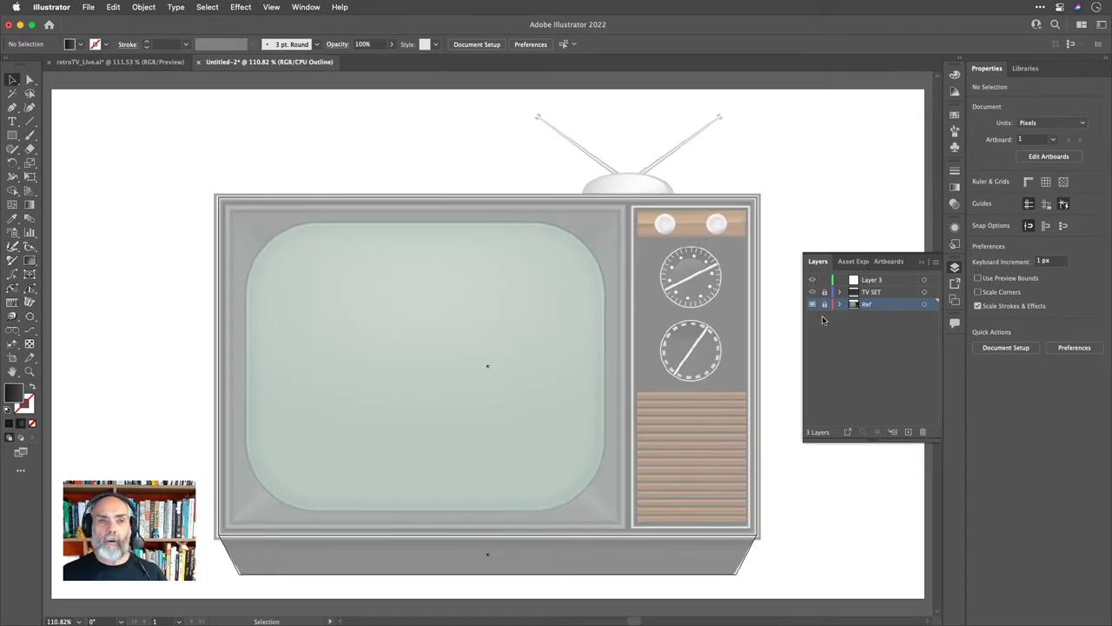
pyautogui.press('a')
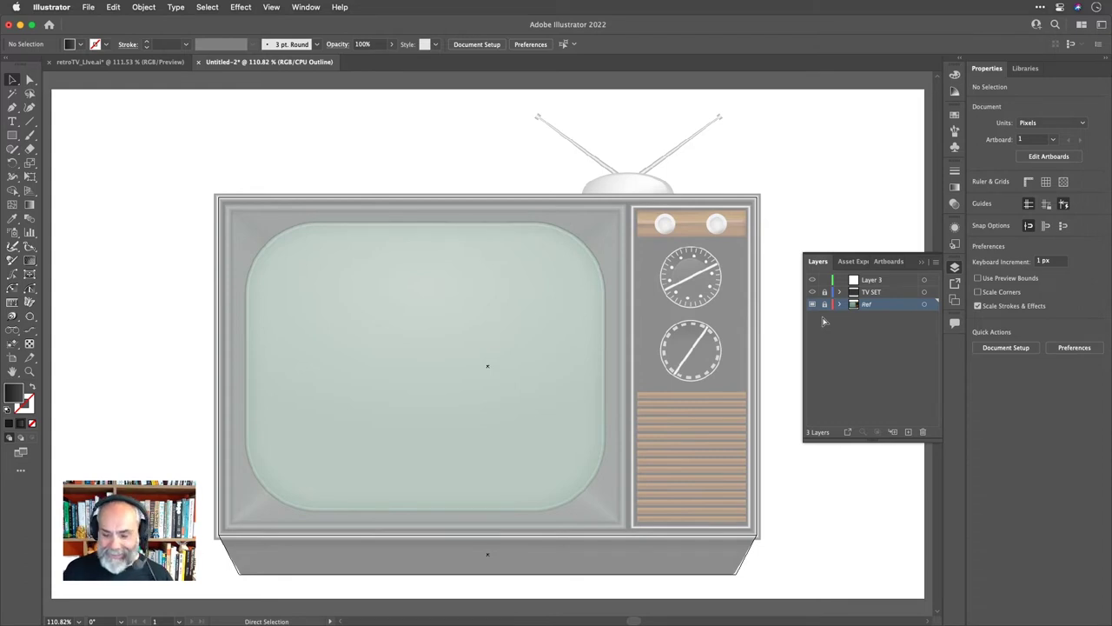
pyautogui.press('super+y')
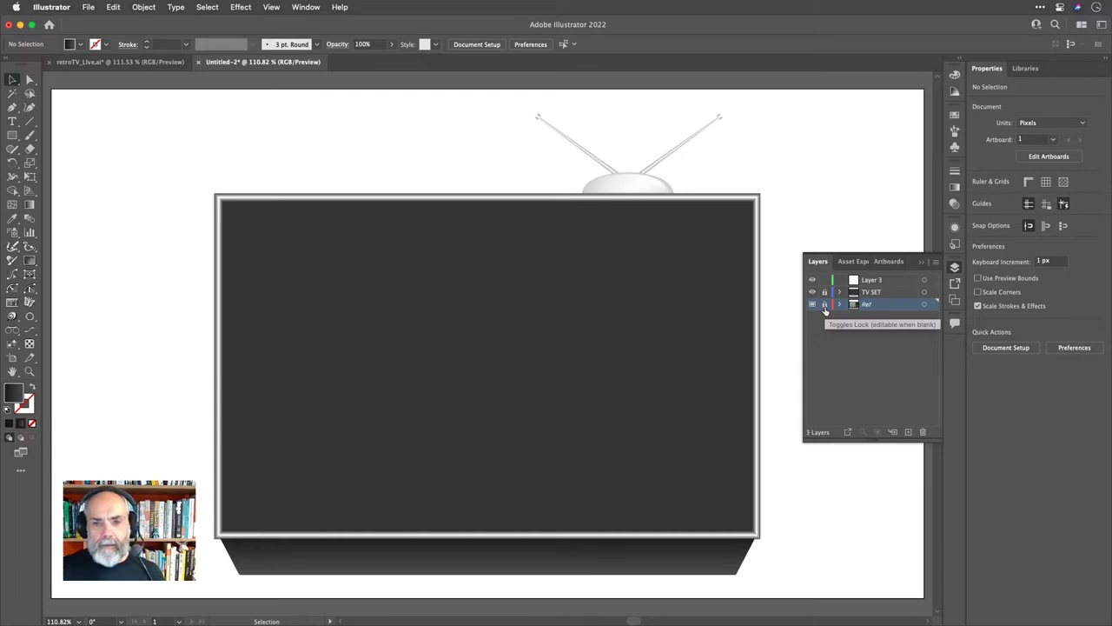
# Lock the Ref layer and show only the TV SET layer as outlines.
pyautogui.click(825, 305)
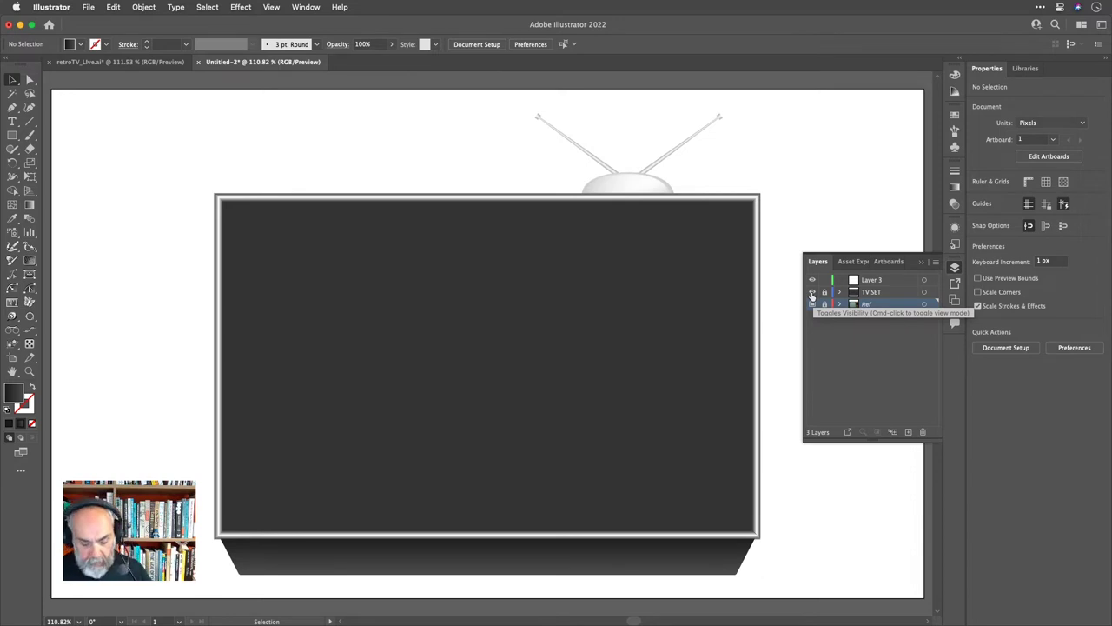
pyautogui.press('super')
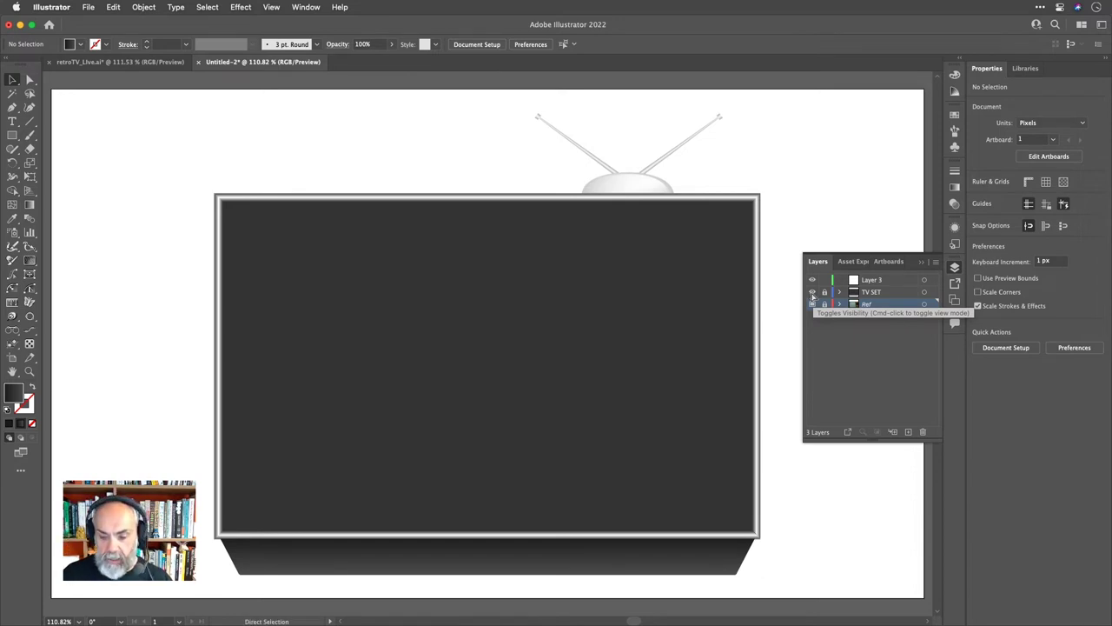
pyautogui.keyDown('super'); pyautogui.click(811, 293); pyautogui.keyUp('super')
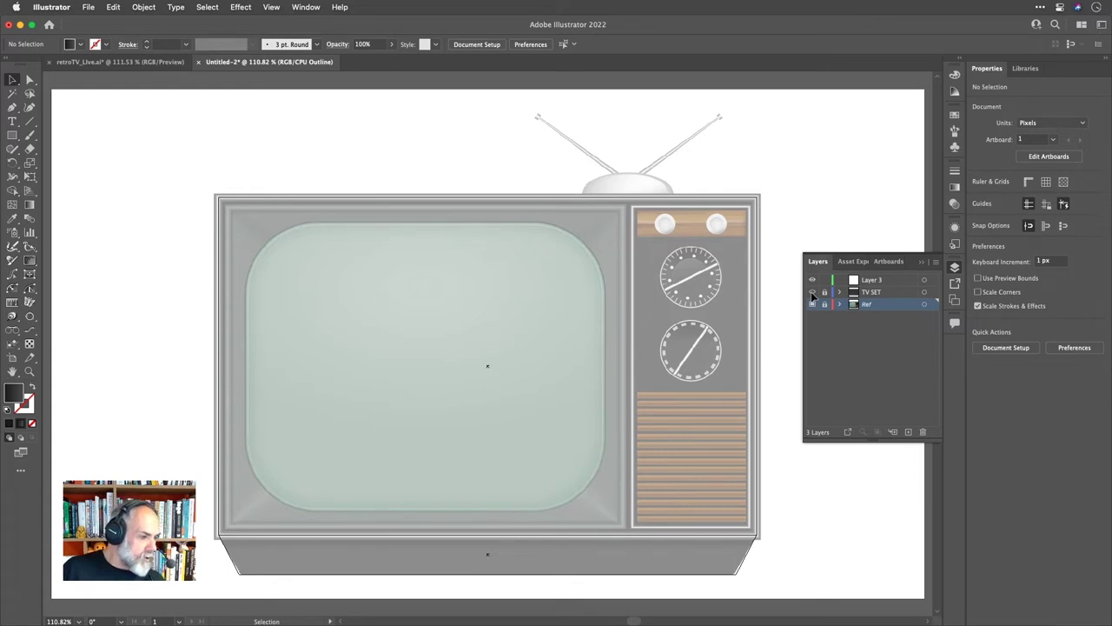
# Rename the new Layer 3 to 'mainPanels'.
pyautogui.click(874, 281)
pyautogui.doubleClick(872, 280)
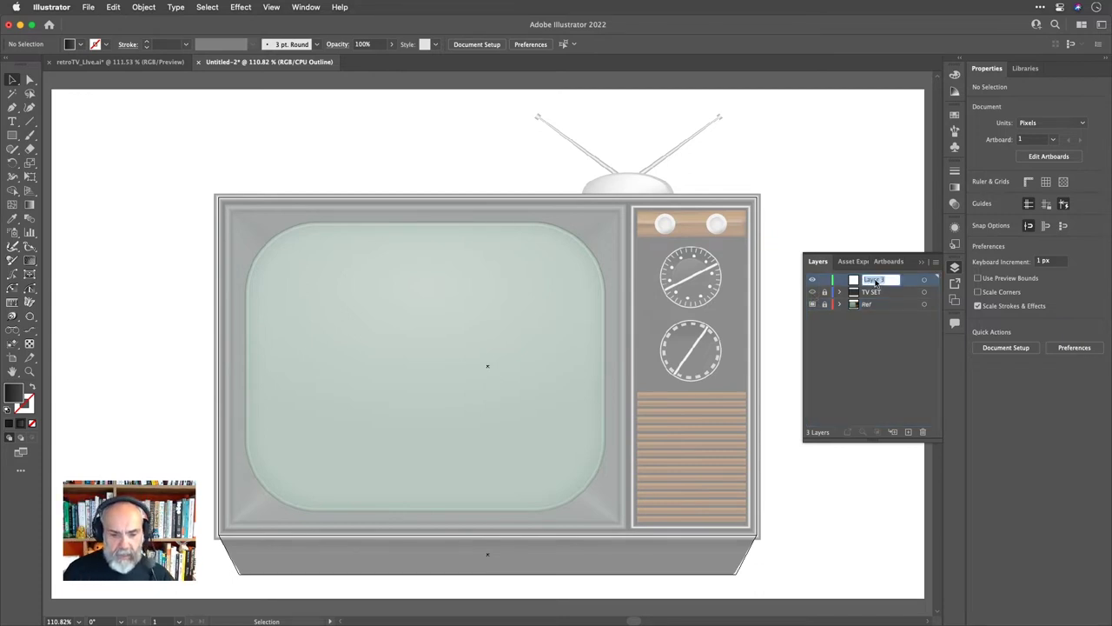
pyautogui.write('main')
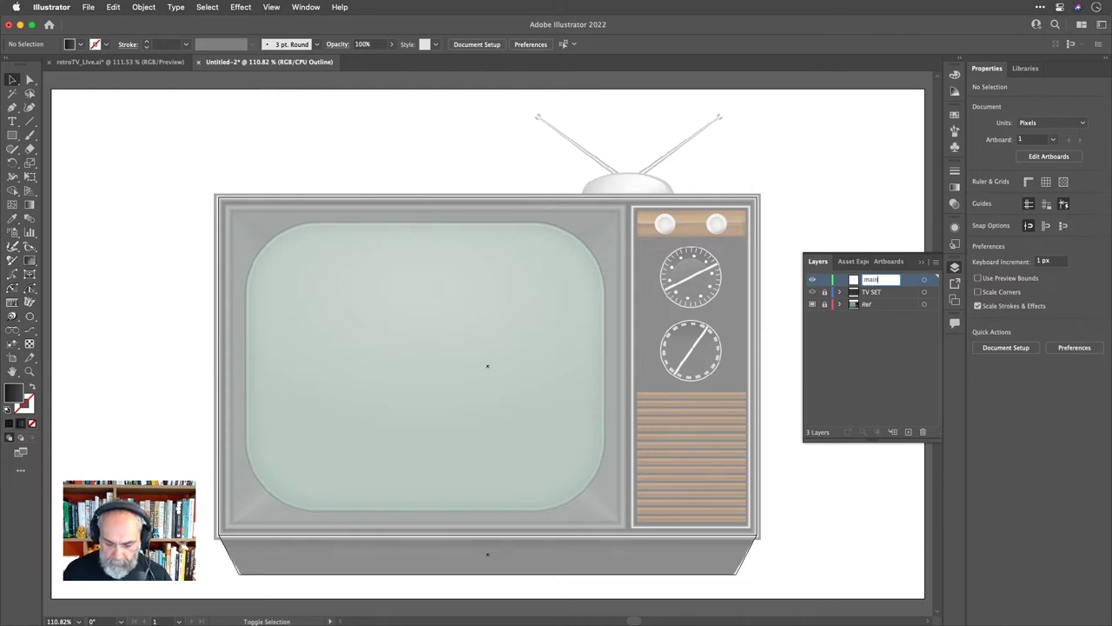
pyautogui.write('Panels')
pyautogui.press('Return')
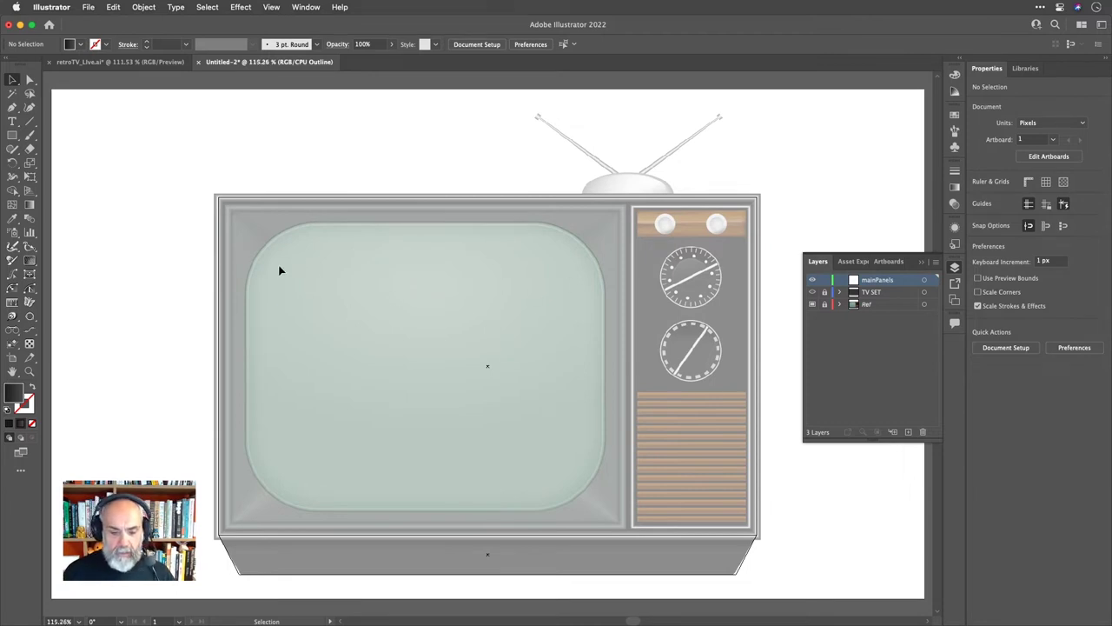
pyautogui.scroll(3, 279, 270)
pyautogui.scroll(-3, 279, 270)
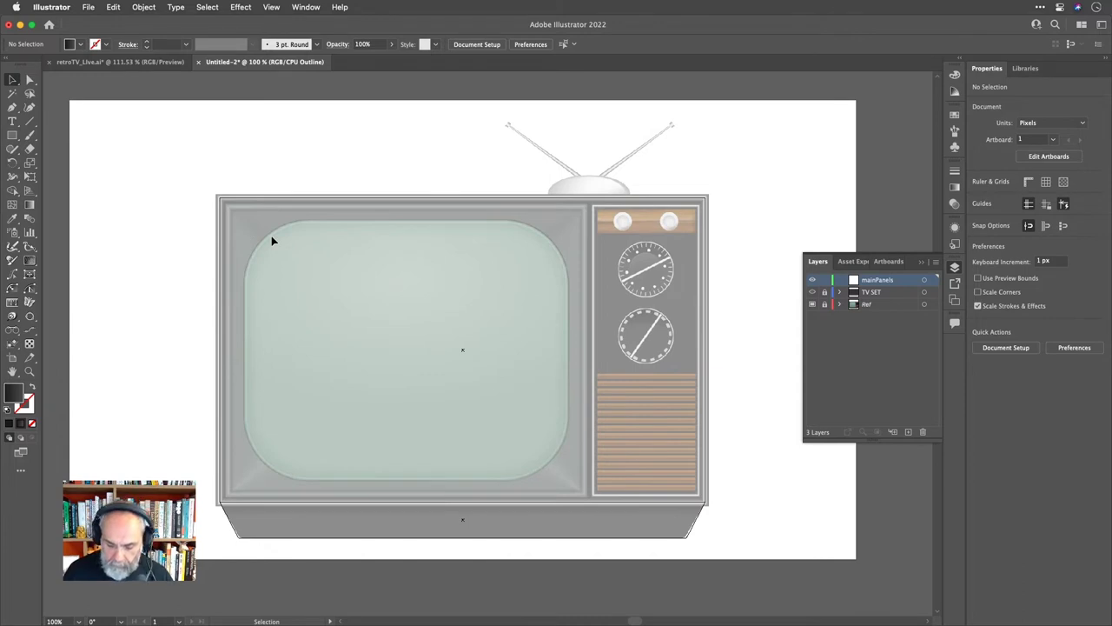
# Draw a 433.53 × 350.92 px rectangle over the reference TV's screen and show the Swatches panel.
pyautogui.press('m')
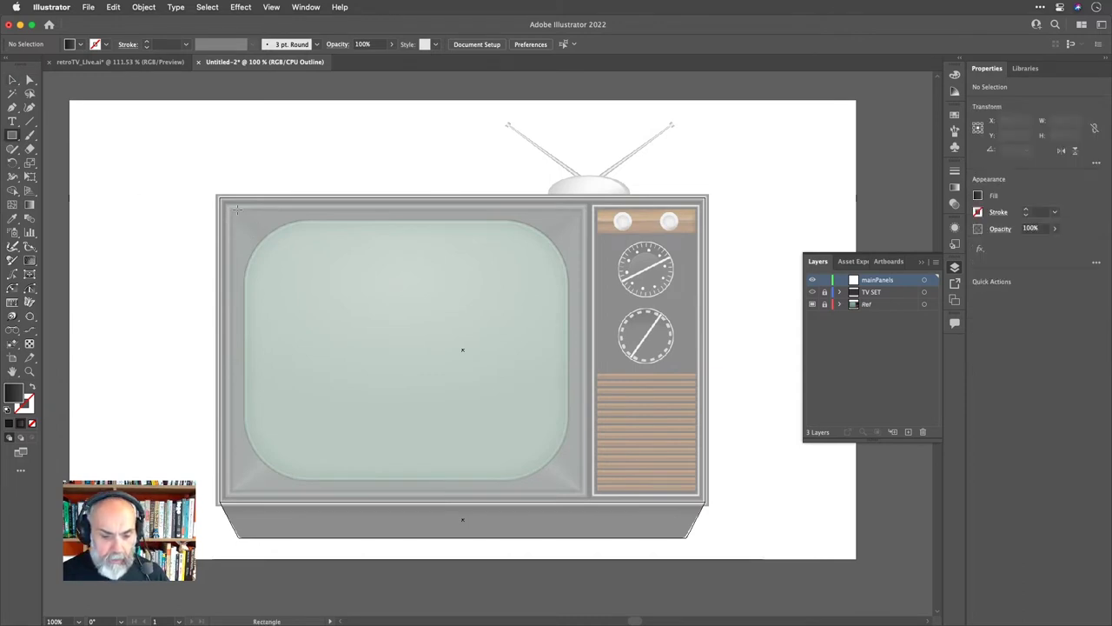
pyautogui.moveTo(226, 205)
pyautogui.mouseDown()
pyautogui.moveTo(465, 424)
pyautogui.moveTo(584, 494)
pyautogui.mouseUp()
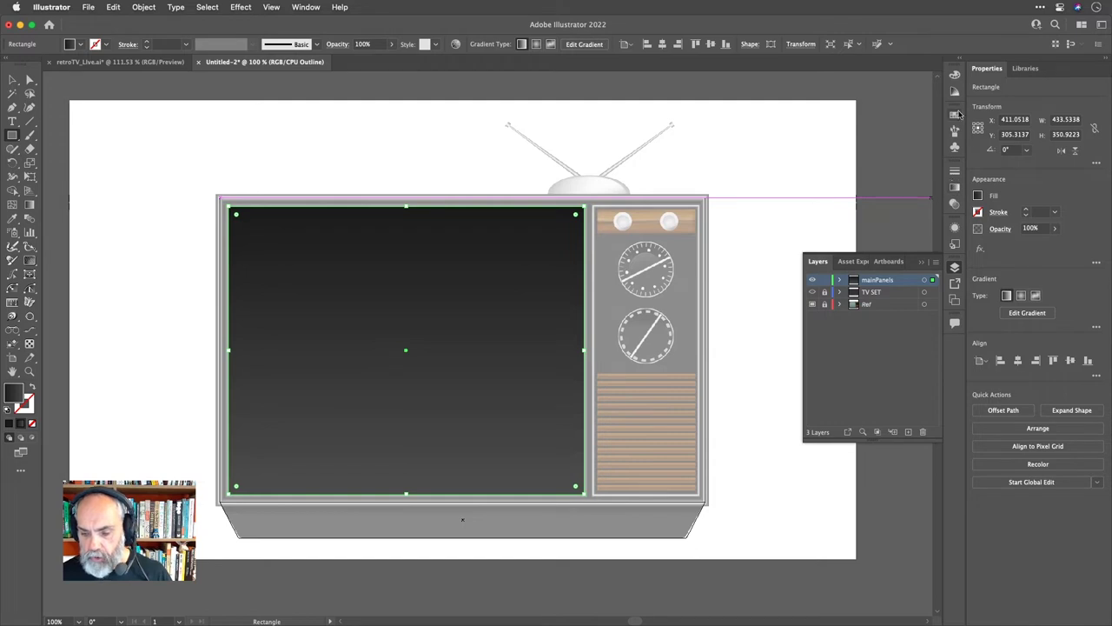
pyautogui.click(954, 115)
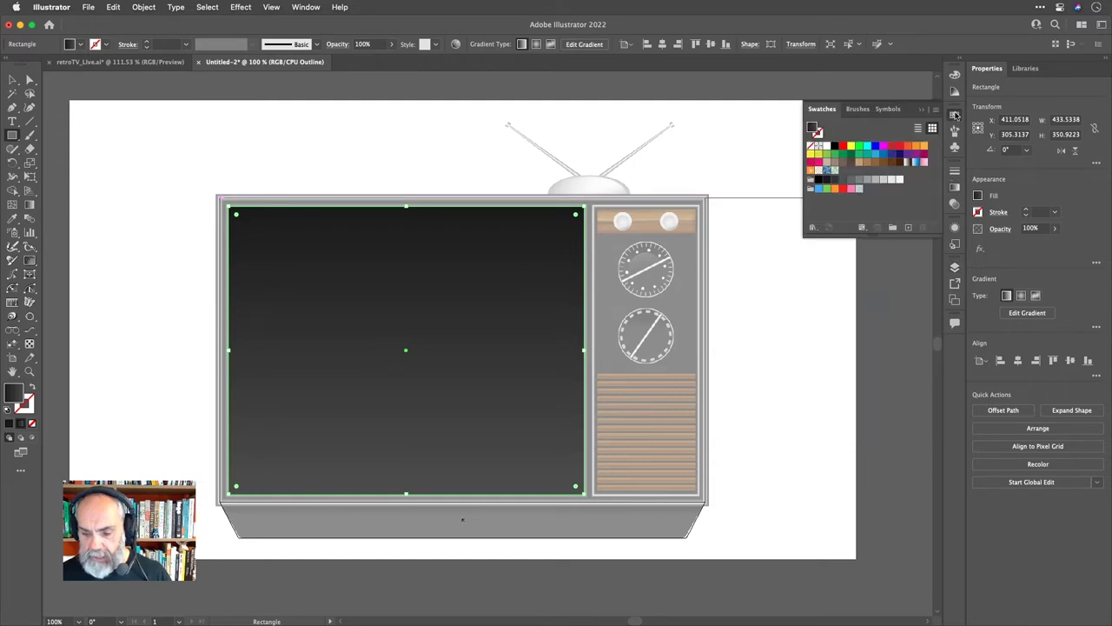
# Load the TRUMATCH colour book, move it off the screen and enlarge it.
pyautogui.click(812, 227)
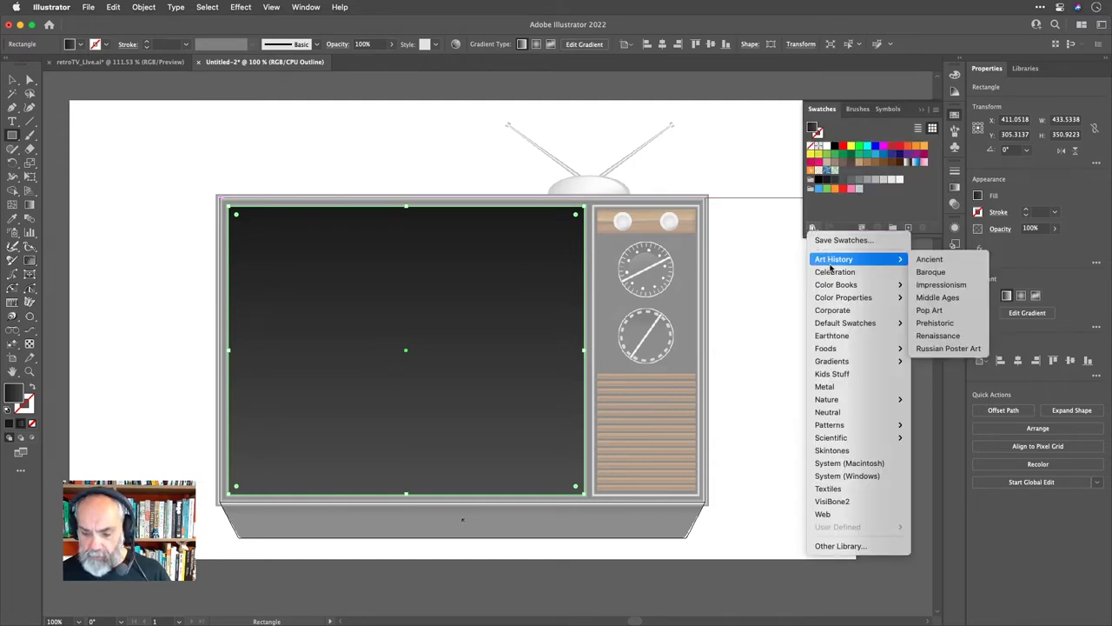
pyautogui.moveTo(838, 288)
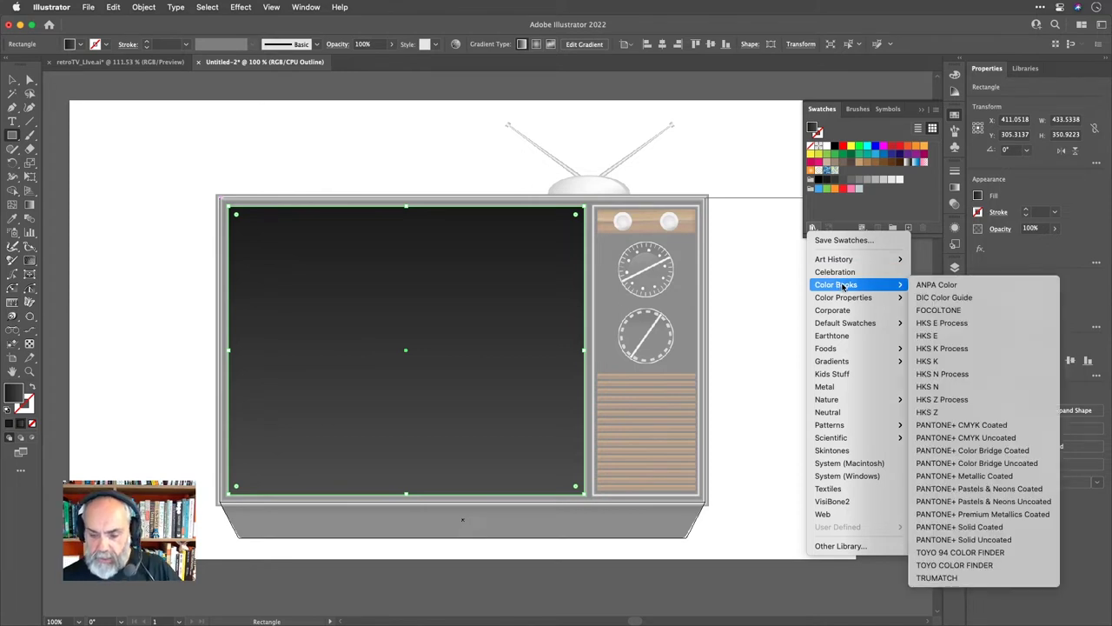
pyautogui.moveTo(844, 326)
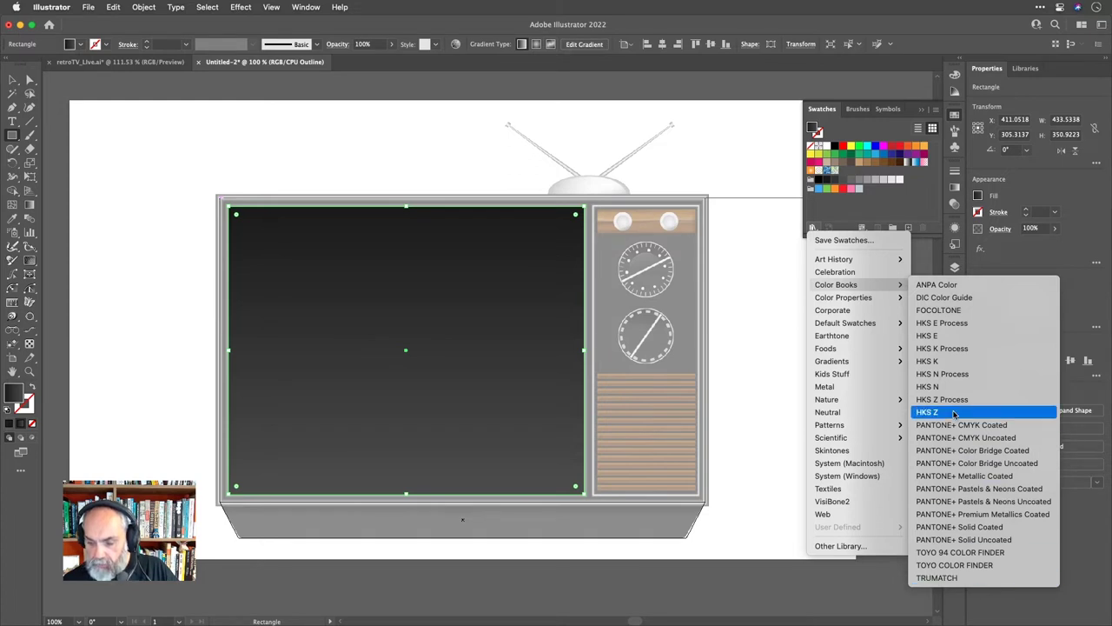
pyautogui.click(1012, 578)
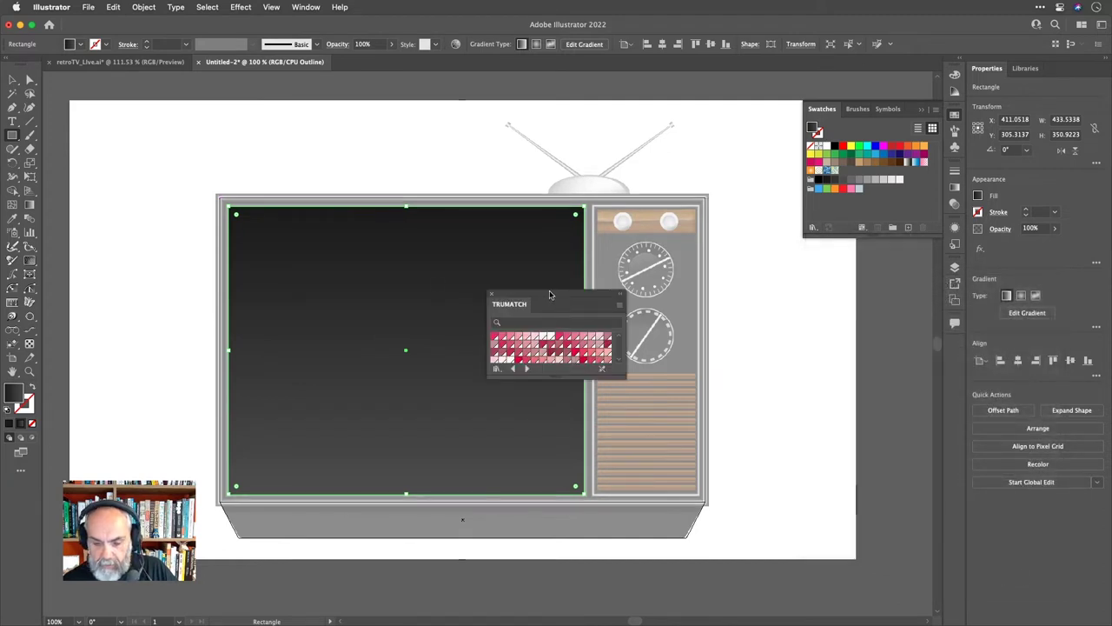
pyautogui.moveTo(550, 293); pyautogui.dragTo(703, 92)
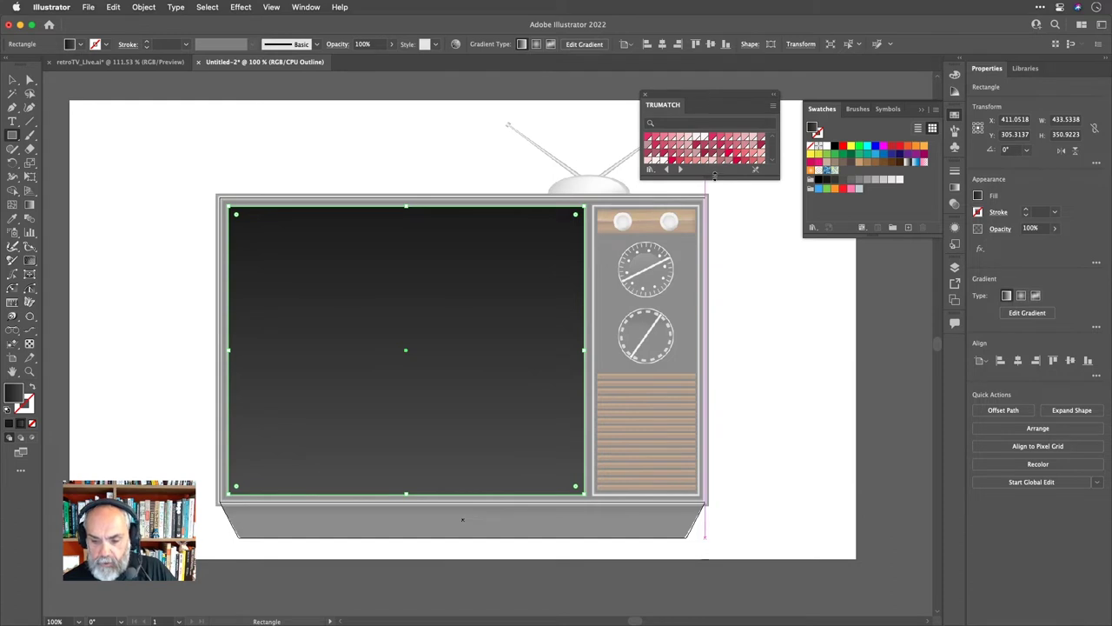
pyautogui.moveTo(704, 177); pyautogui.dragTo(711, 599)
pyautogui.scroll(-5, 696, 486)
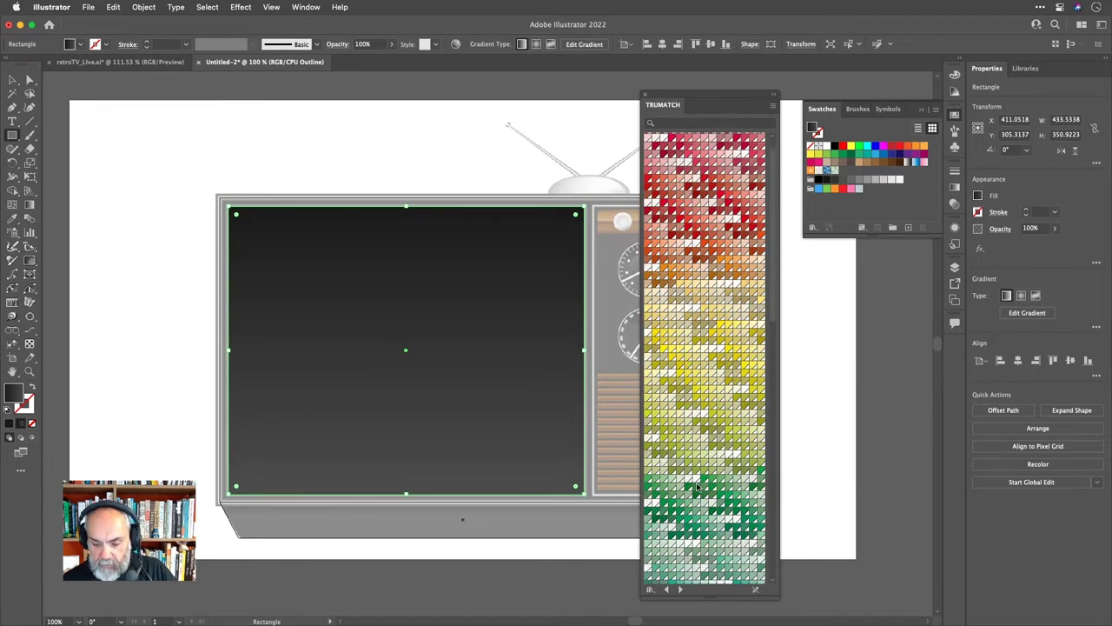
pyautogui.scroll(-3, 696, 485)
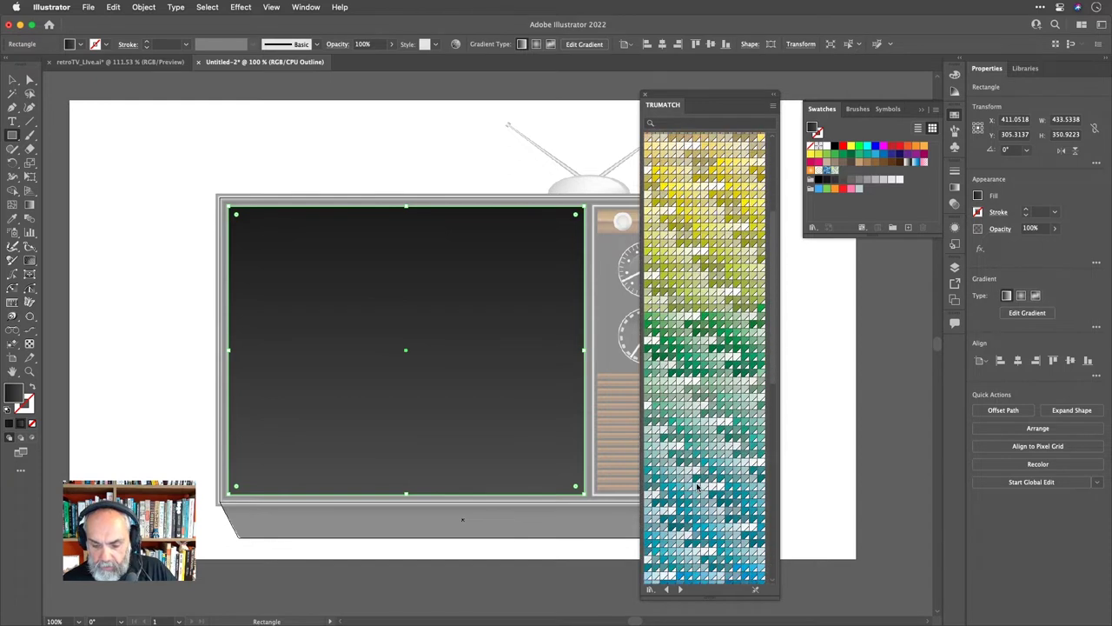
# Try several TRUMATCH greens on the screen, settle on a muted teal, and close the library.
pyautogui.click(683, 401)
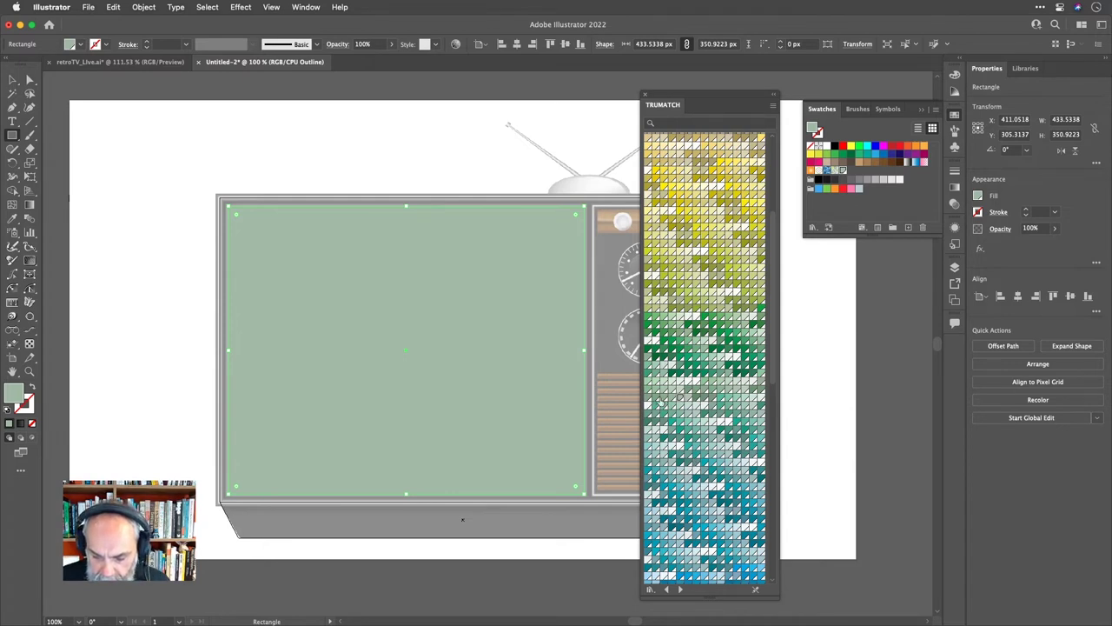
pyautogui.click(648, 398)
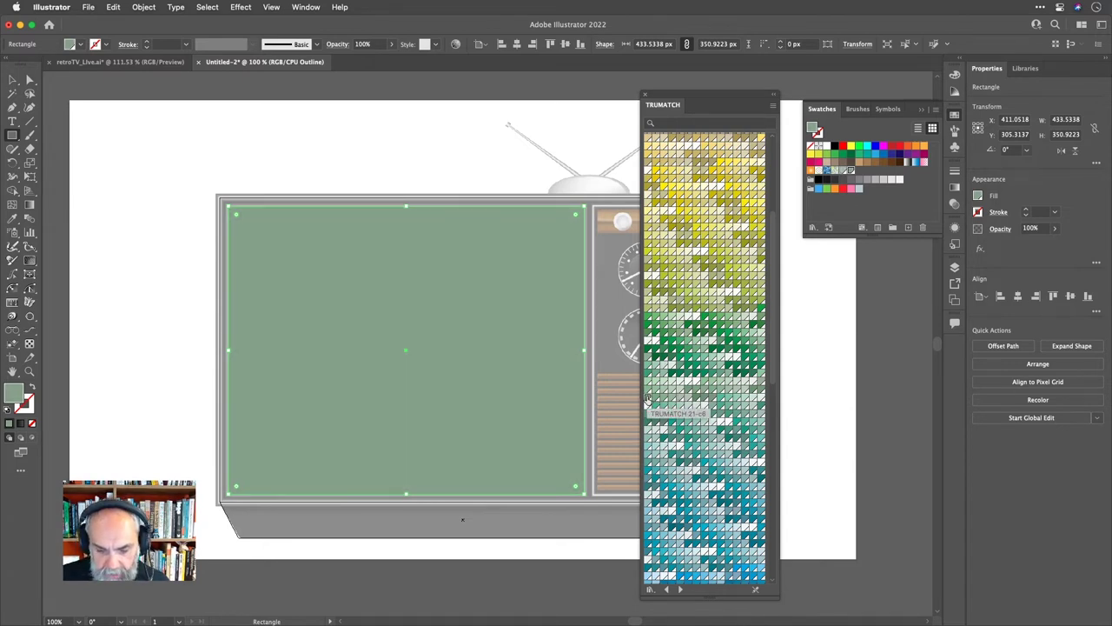
pyautogui.click(760, 383)
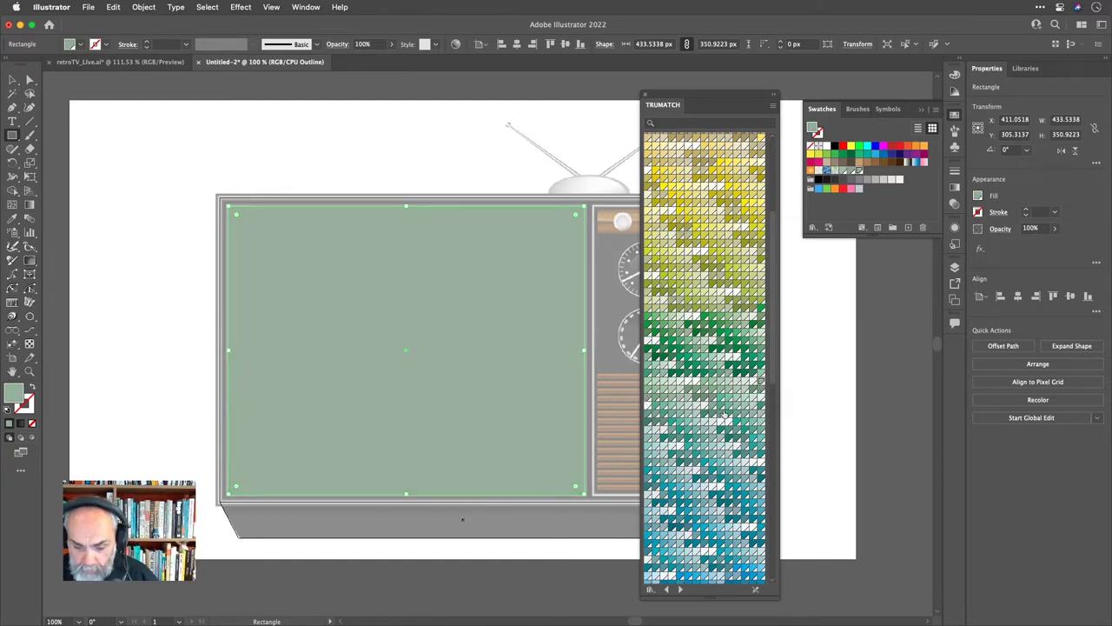
pyautogui.click(710, 397)
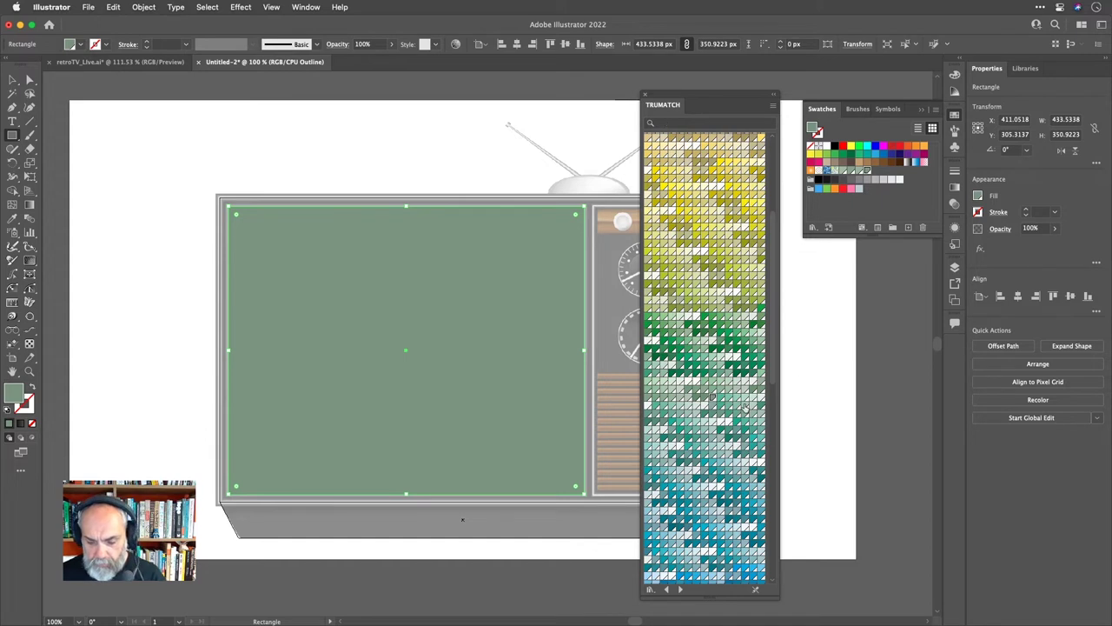
pyautogui.click(696, 467)
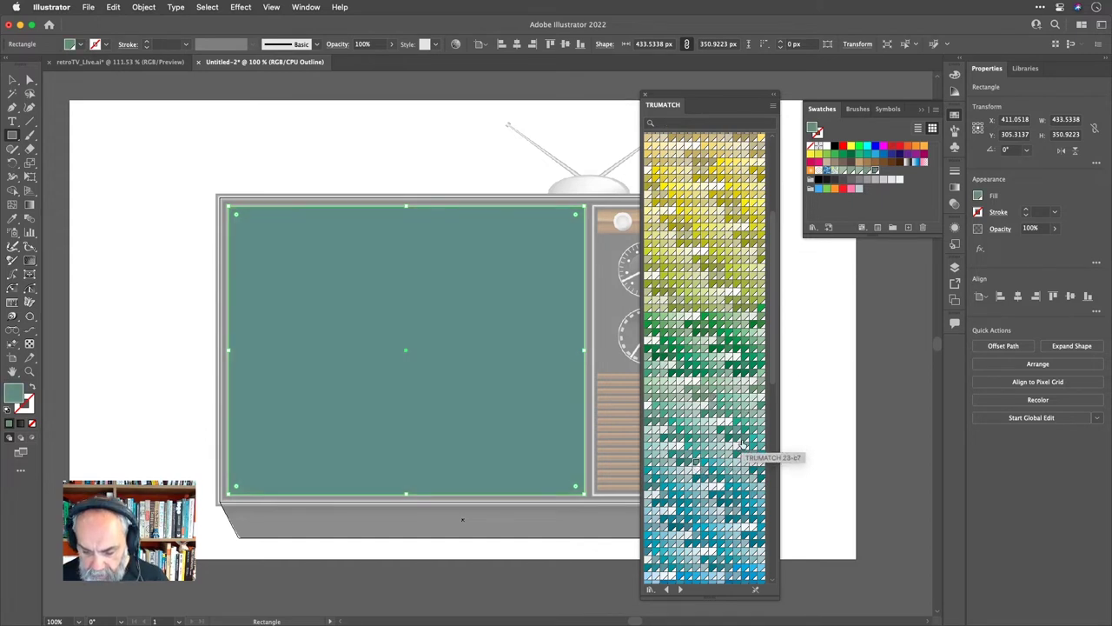
pyautogui.click(645, 96)
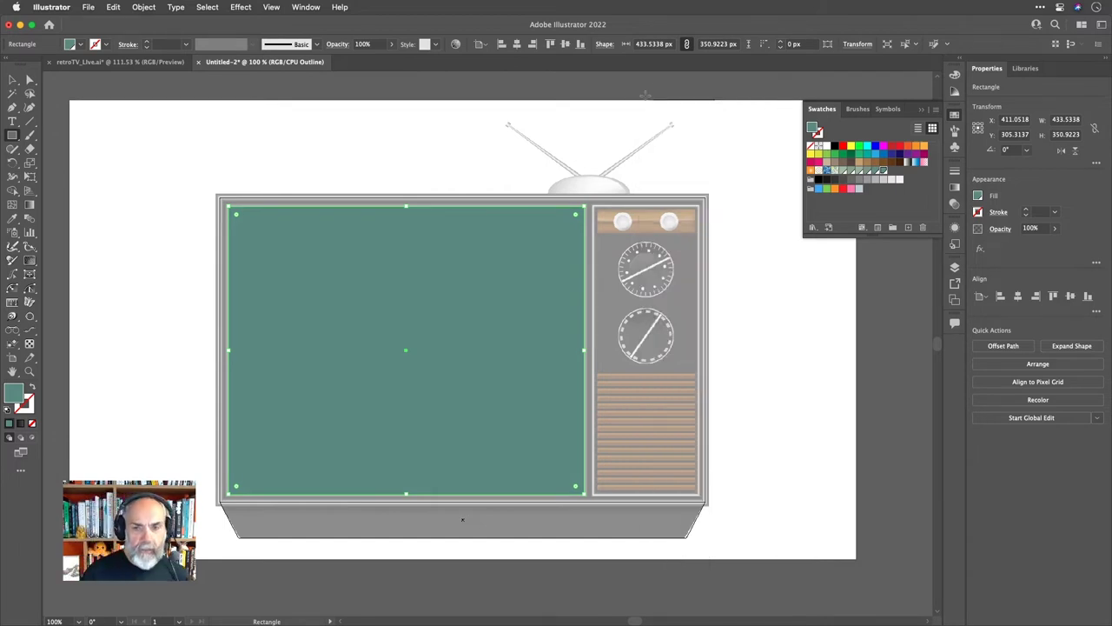
# Make the added TRUMATCH swatches non-global in Swatch Options.
pyautogui.doubleClick(885, 172)
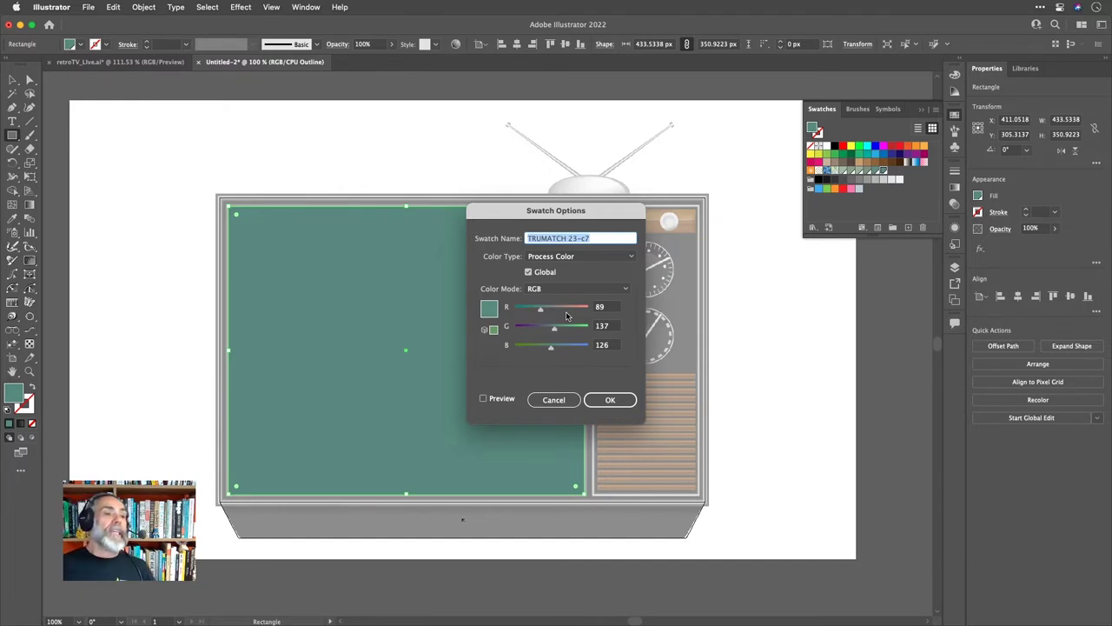
pyautogui.click(566, 400)
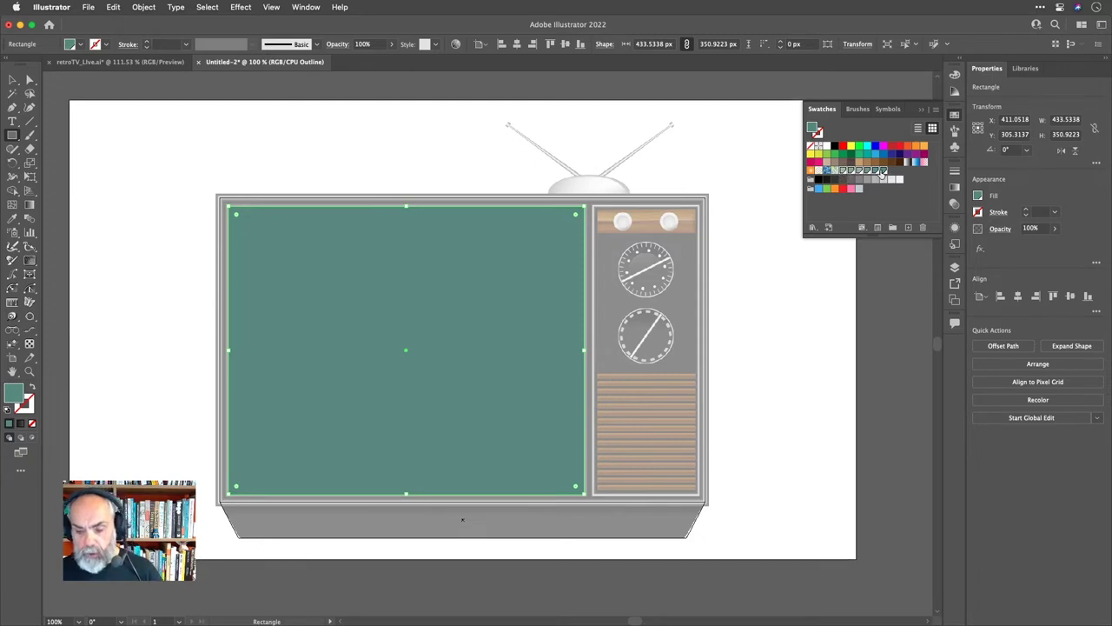
pyautogui.click(936, 109)
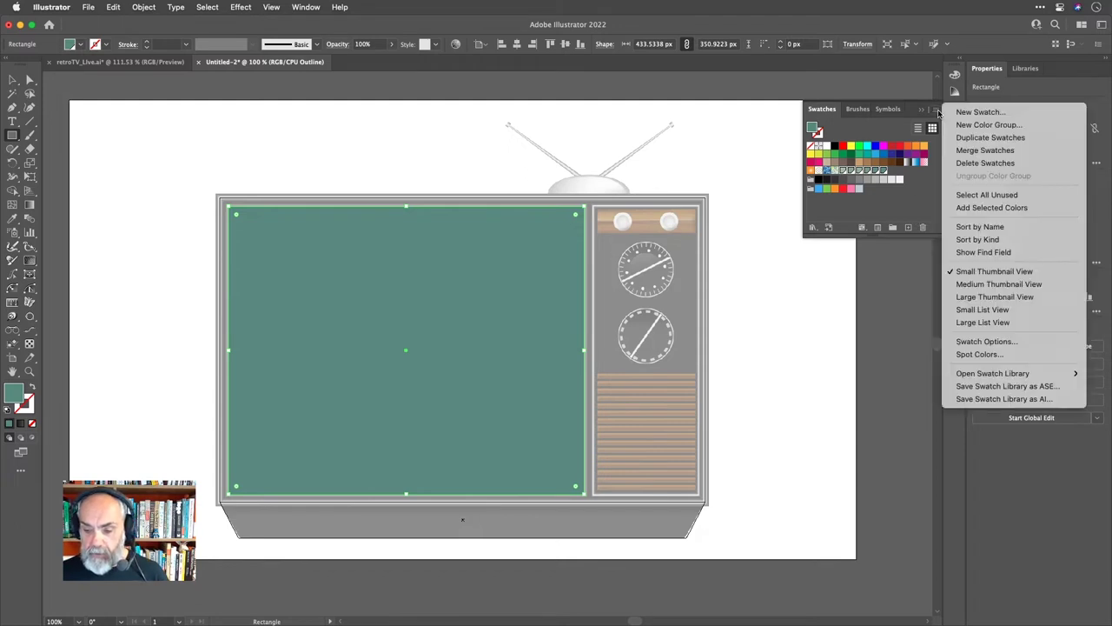
pyautogui.click(1012, 342)
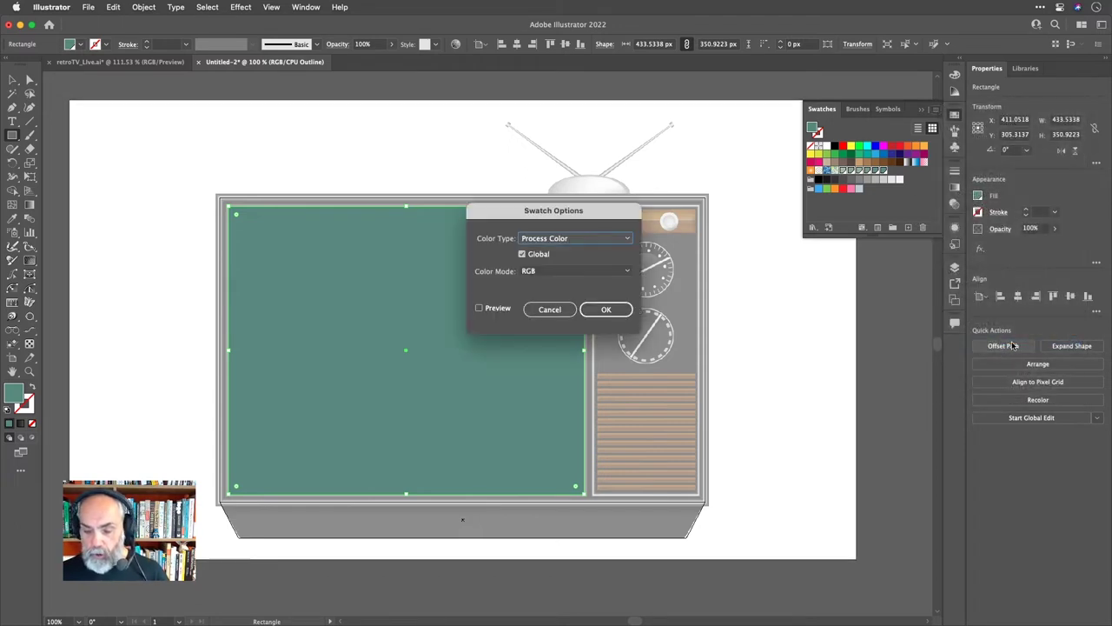
pyautogui.click(521, 254)
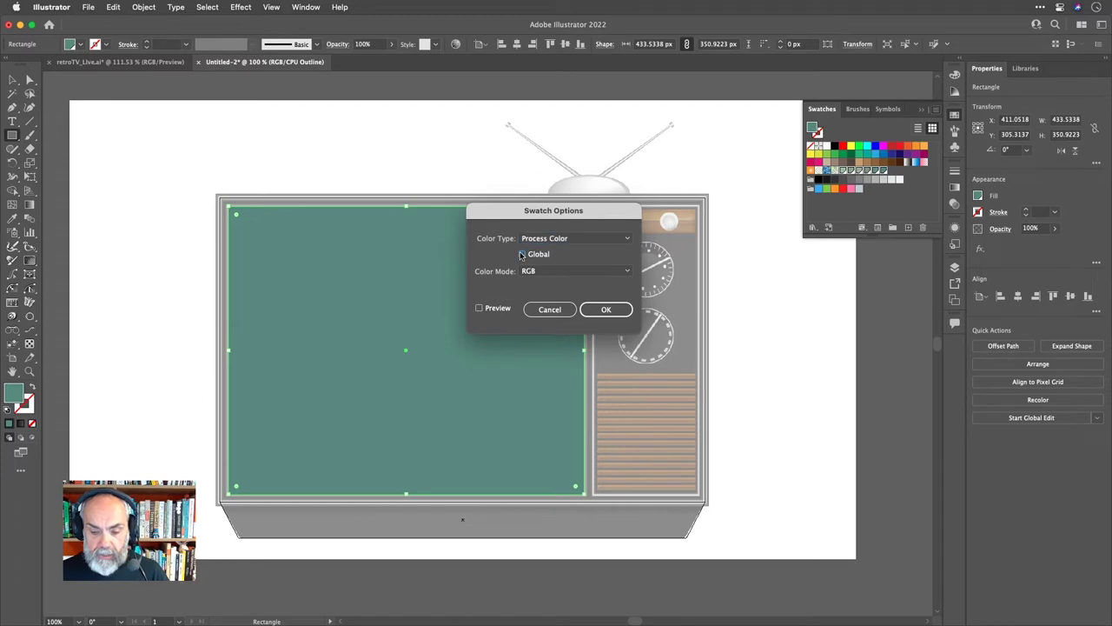
pyautogui.click(600, 310)
# Refill the screen with a sage, then a slightly darker grey-green swatch.
pyautogui.click(915, 178)
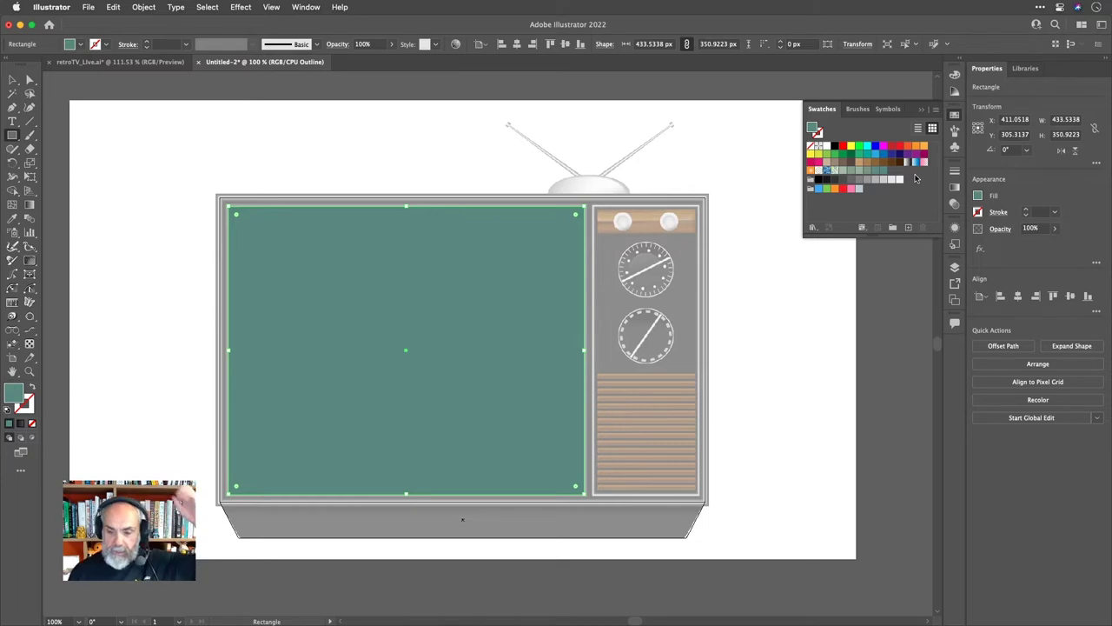
pyautogui.click(848, 170)
pyautogui.click(849, 170)
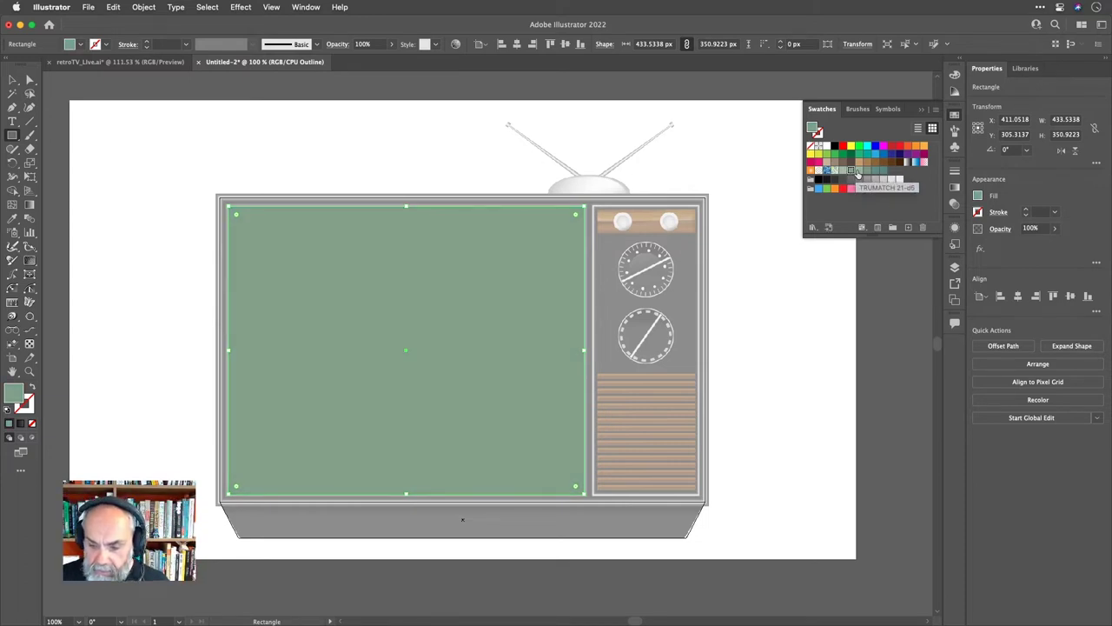
pyautogui.click(867, 172)
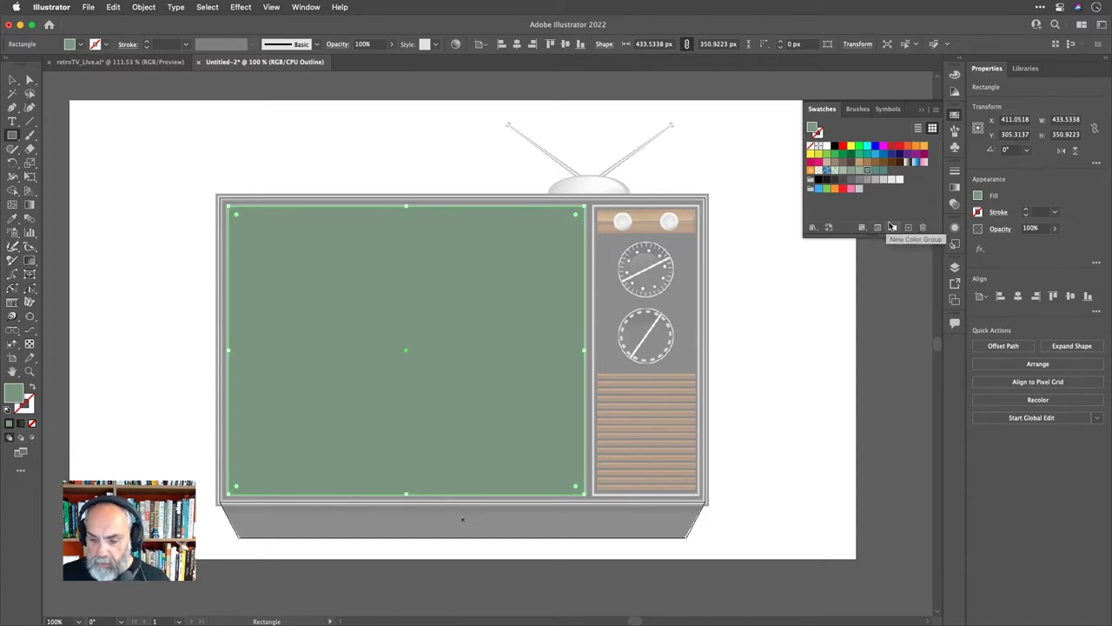
# Save the screen's colours as a new colour group named TV.
pyautogui.click(893, 228)
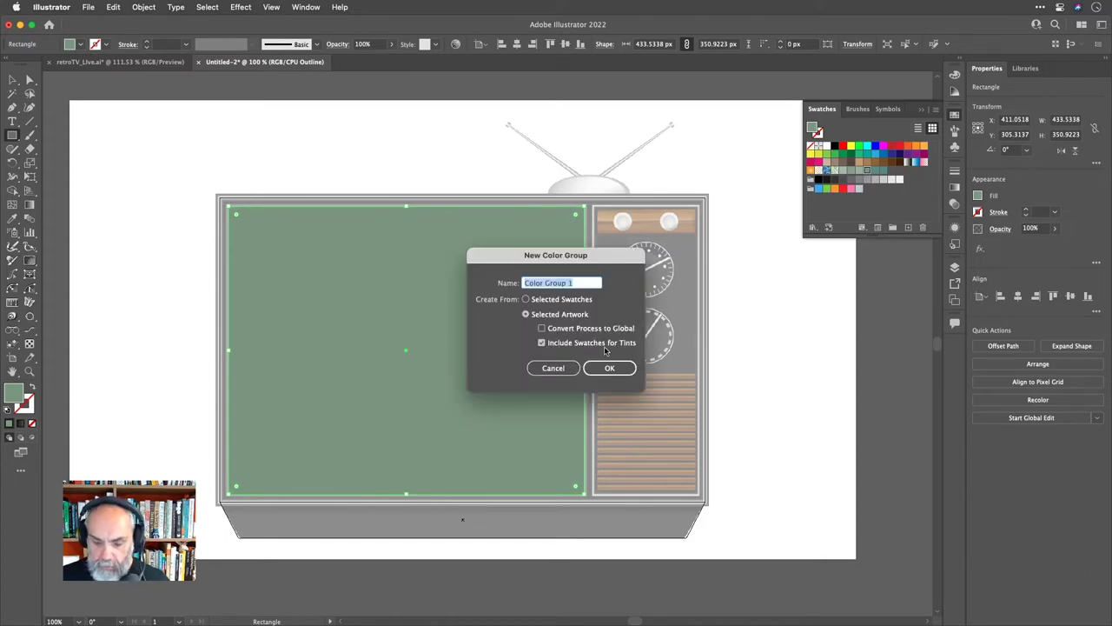
pyautogui.write('TV')
pyautogui.press('Return')
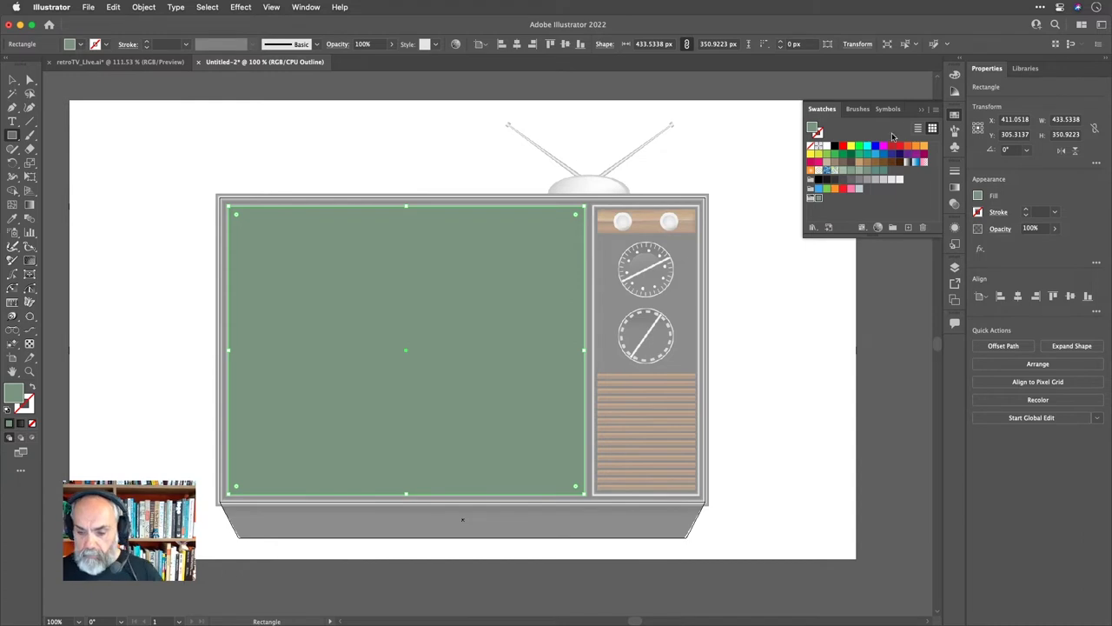
pyautogui.click(955, 92)
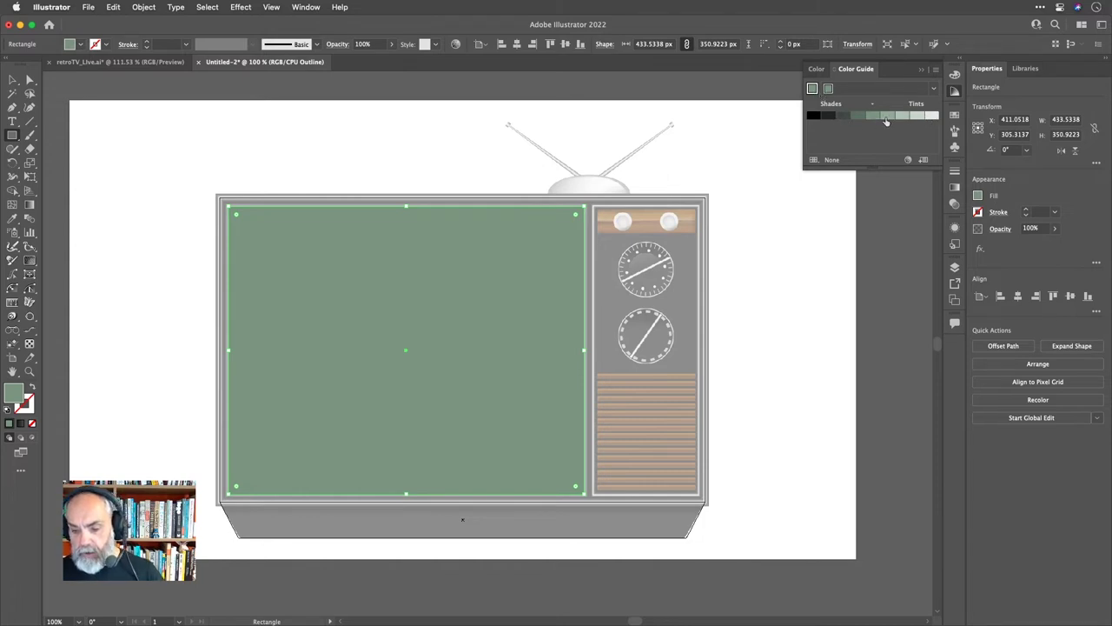
# Set the Color Guide to 10 shade/tint steps and enlarge the panel.
pyautogui.click(936, 69)
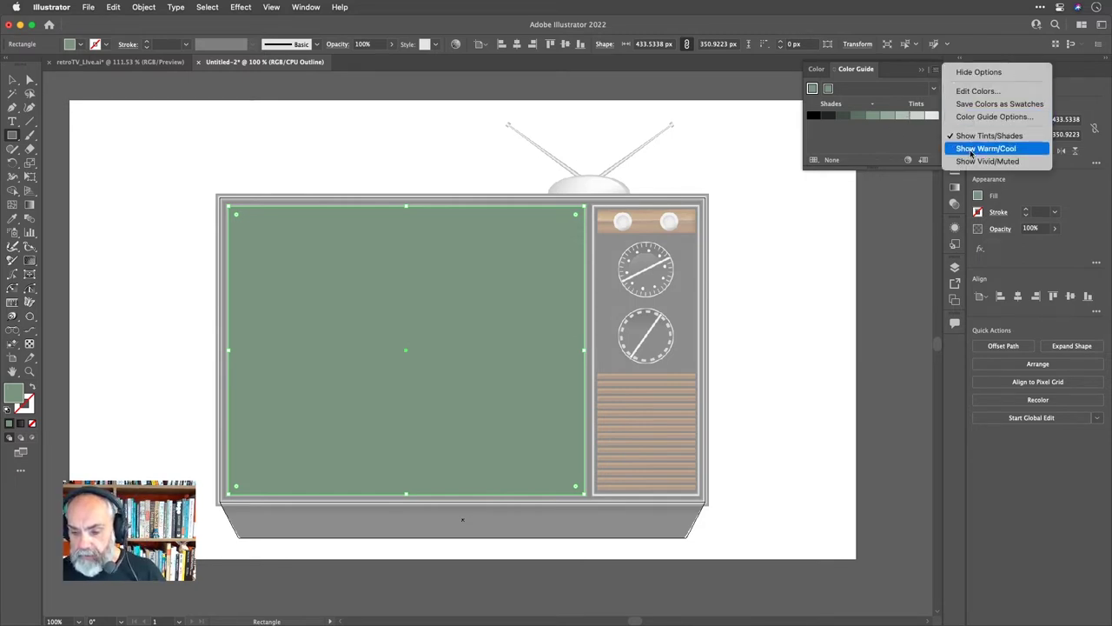
pyautogui.click(971, 118)
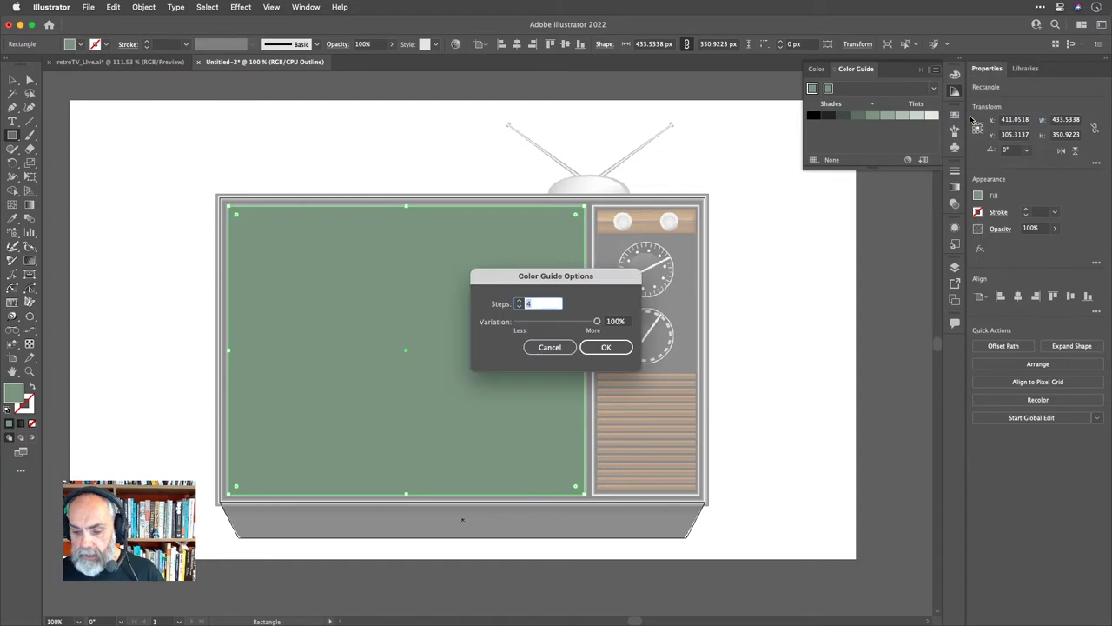
pyautogui.write('12')
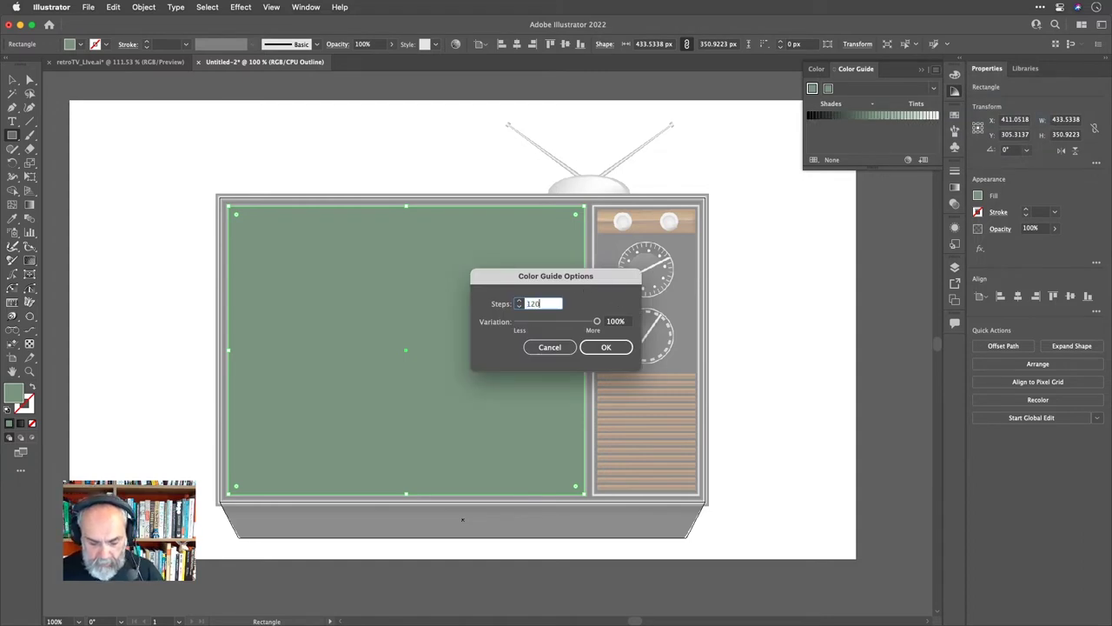
pyautogui.press('BackSpace')
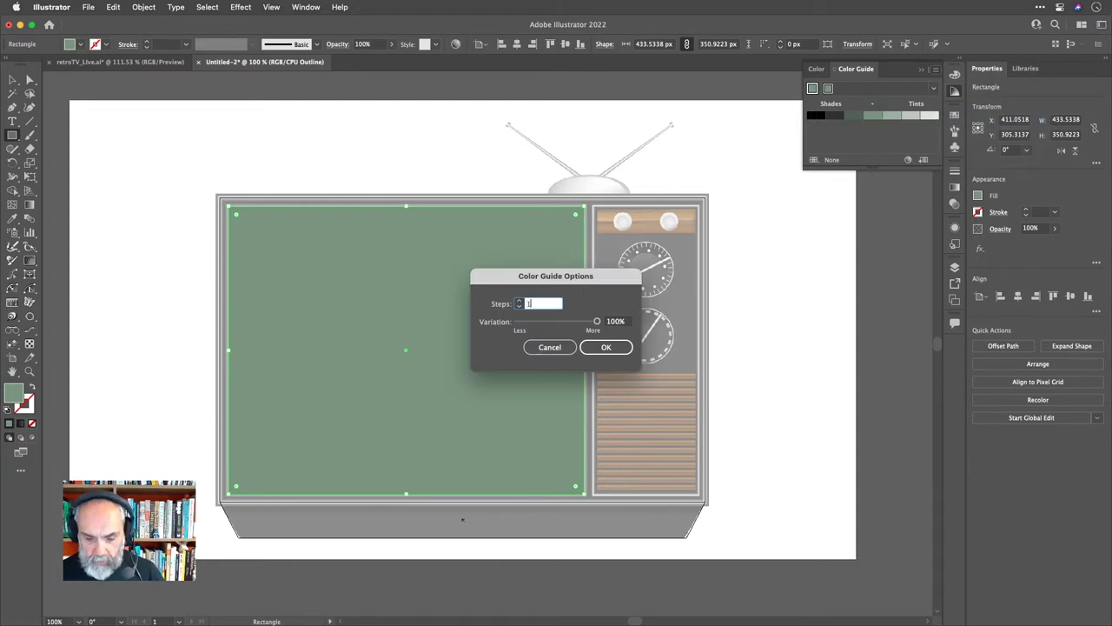
pyautogui.write('0')
pyautogui.click(605, 347)
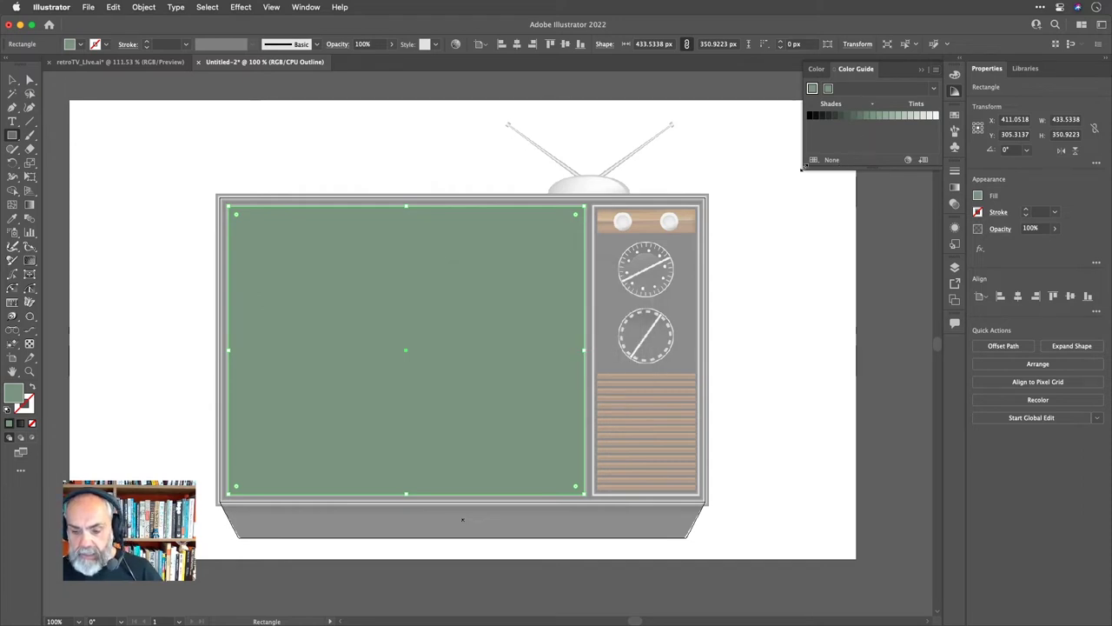
pyautogui.moveTo(803, 170); pyautogui.dragTo(422, 219)
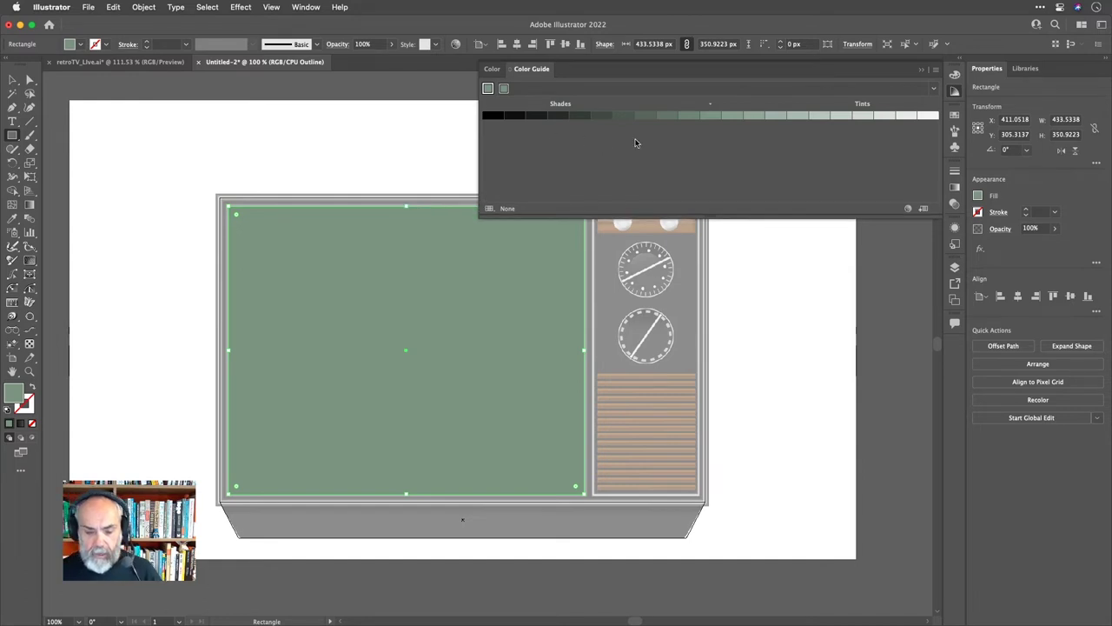
# Select the greens from the dark shade through the light tint and save them as a colour group.
pyautogui.click(432, 150)
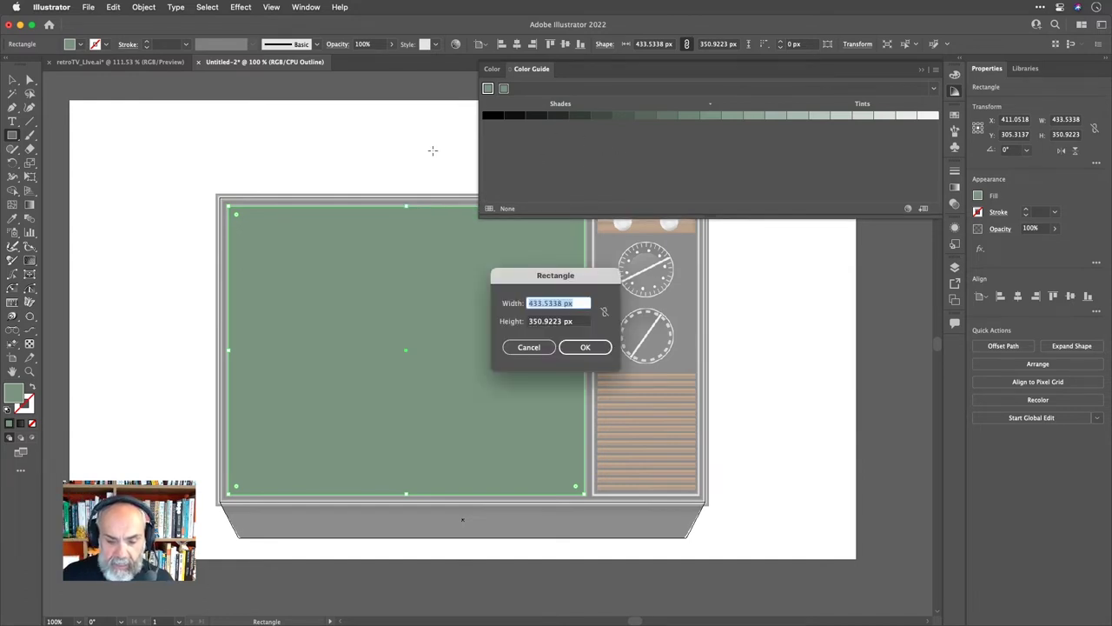
pyautogui.press('Escape')
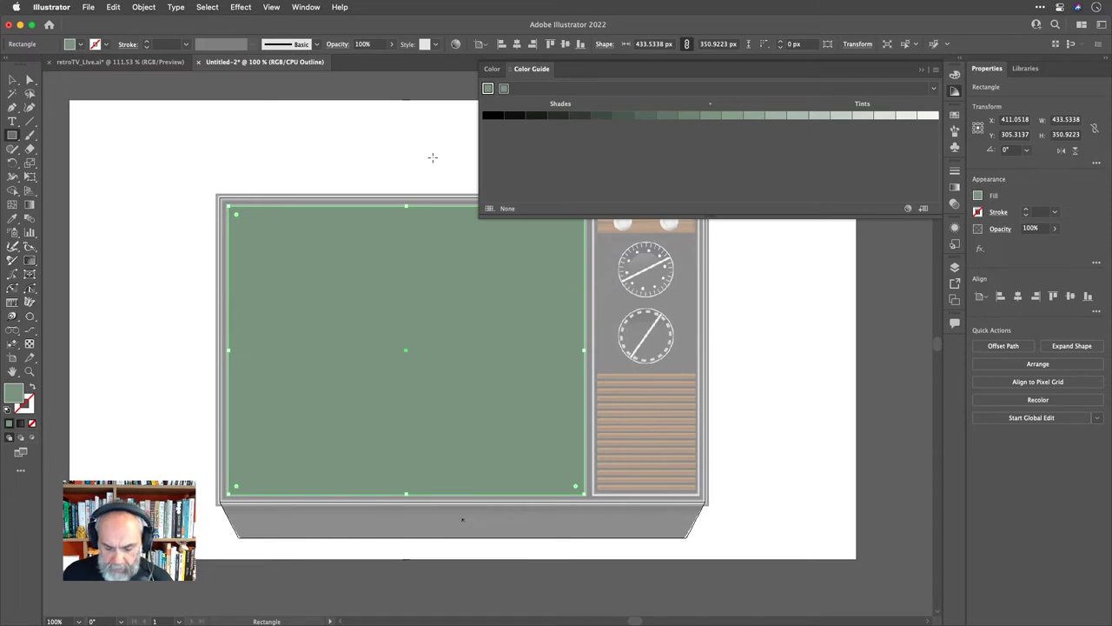
pyautogui.press('v')
pyautogui.click(408, 155)
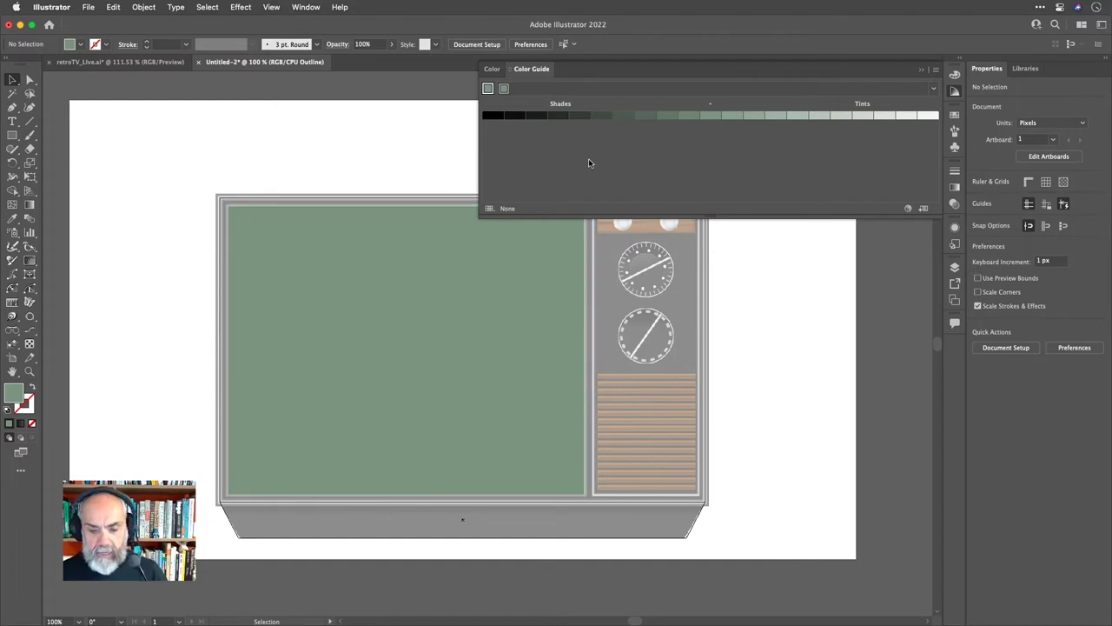
pyautogui.click(608, 118)
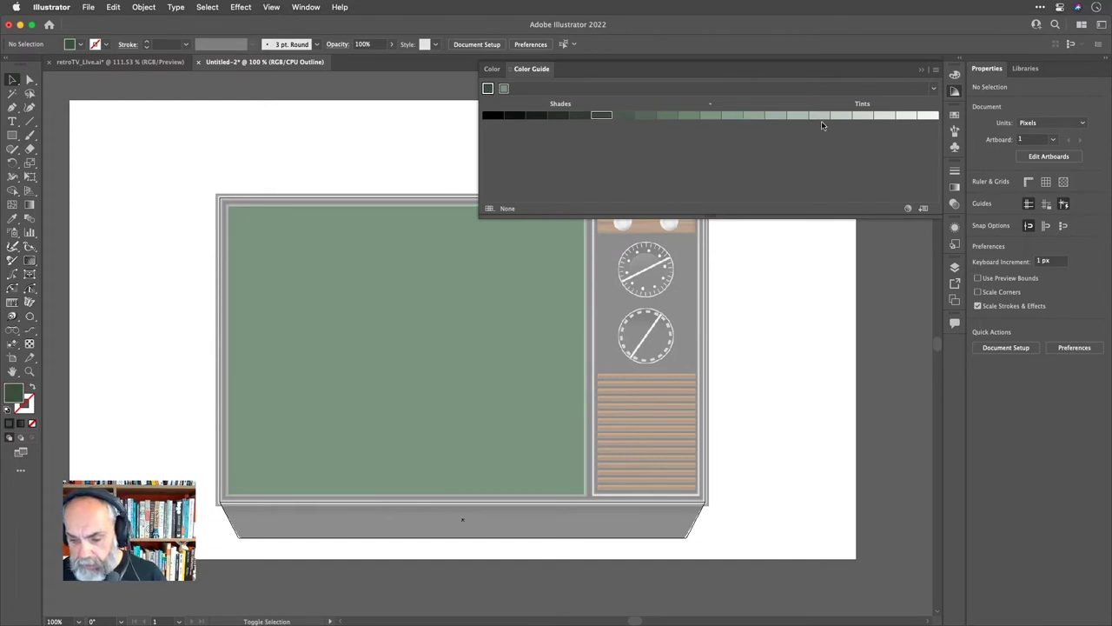
pyautogui.keyDown('shift'); pyautogui.click(848, 119); pyautogui.keyUp('shift')
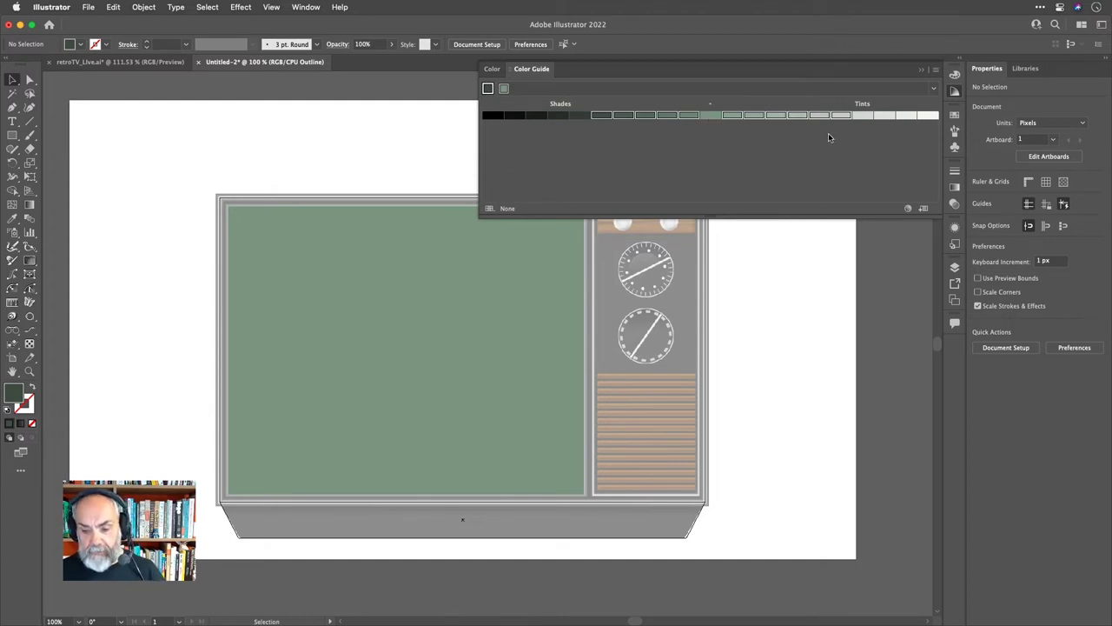
pyautogui.click(923, 208)
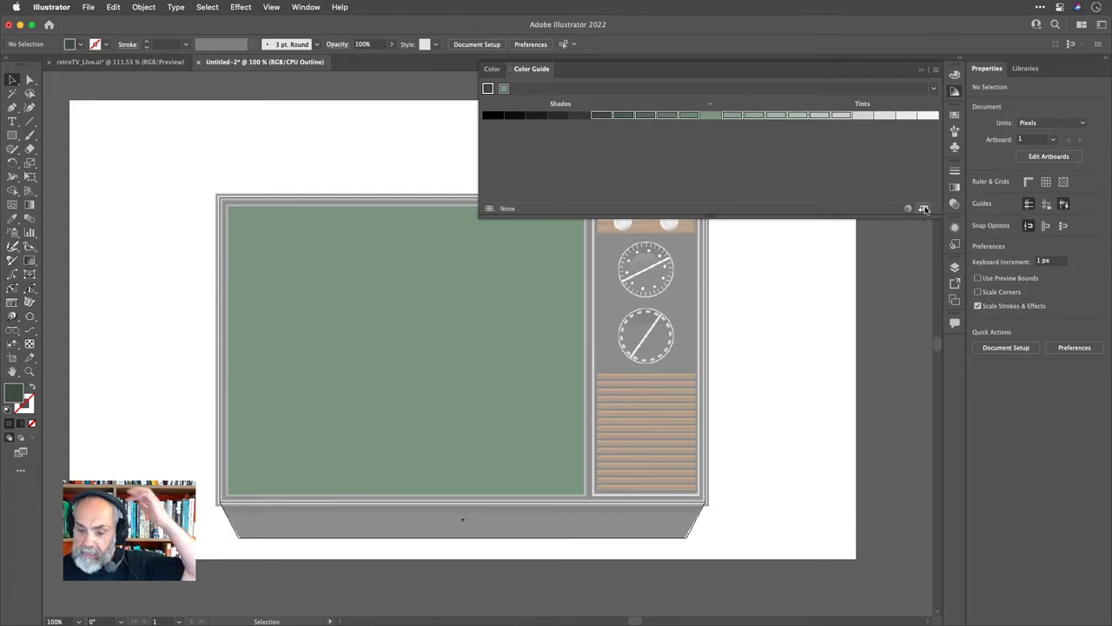
# Delete the extra green colour group from Swatches and reselect the screen rectangle.
pyautogui.click(955, 115)
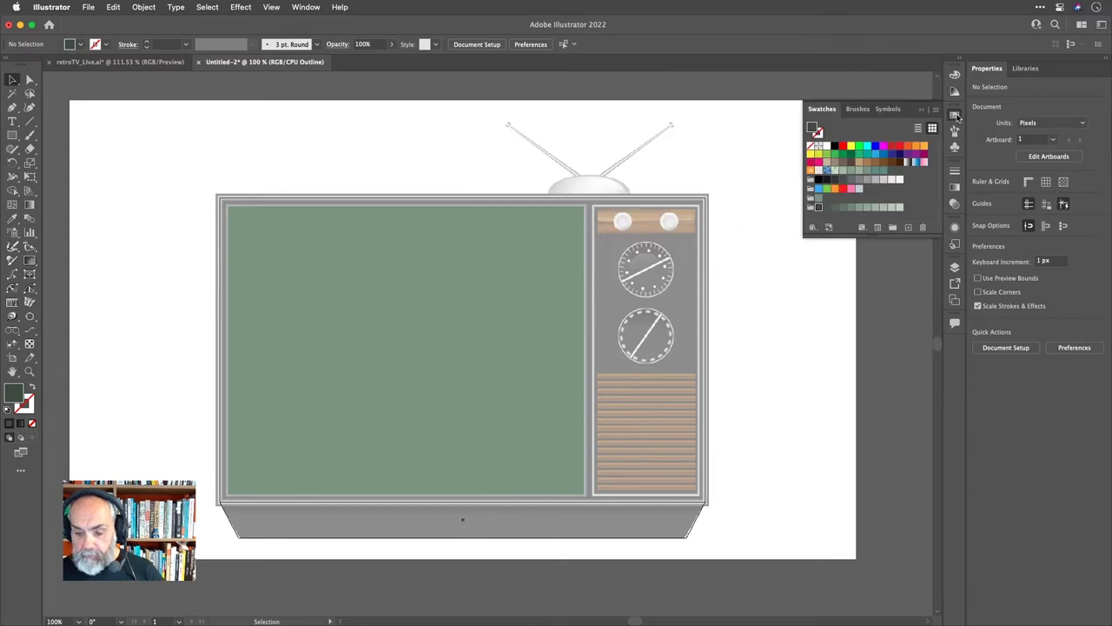
pyautogui.click(818, 199)
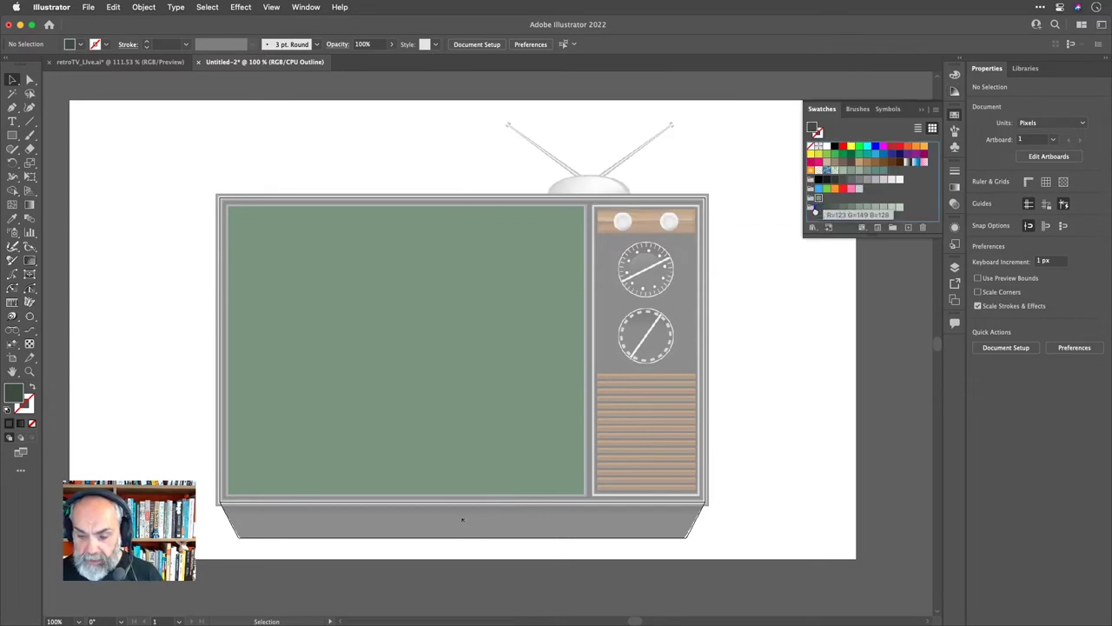
pyautogui.click(814, 210)
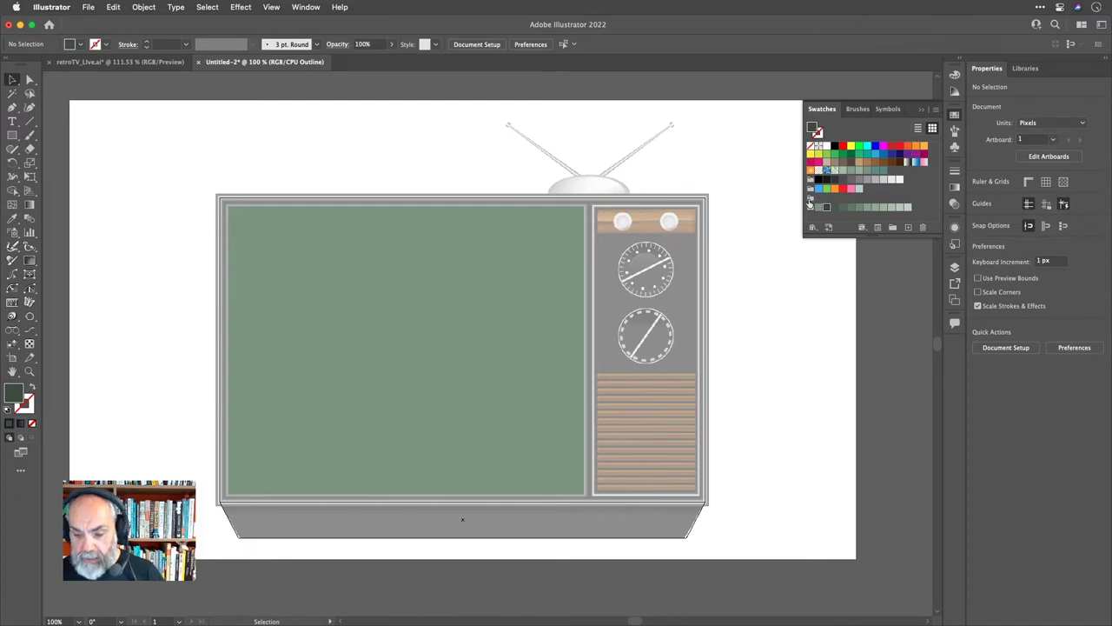
pyautogui.click(923, 226)
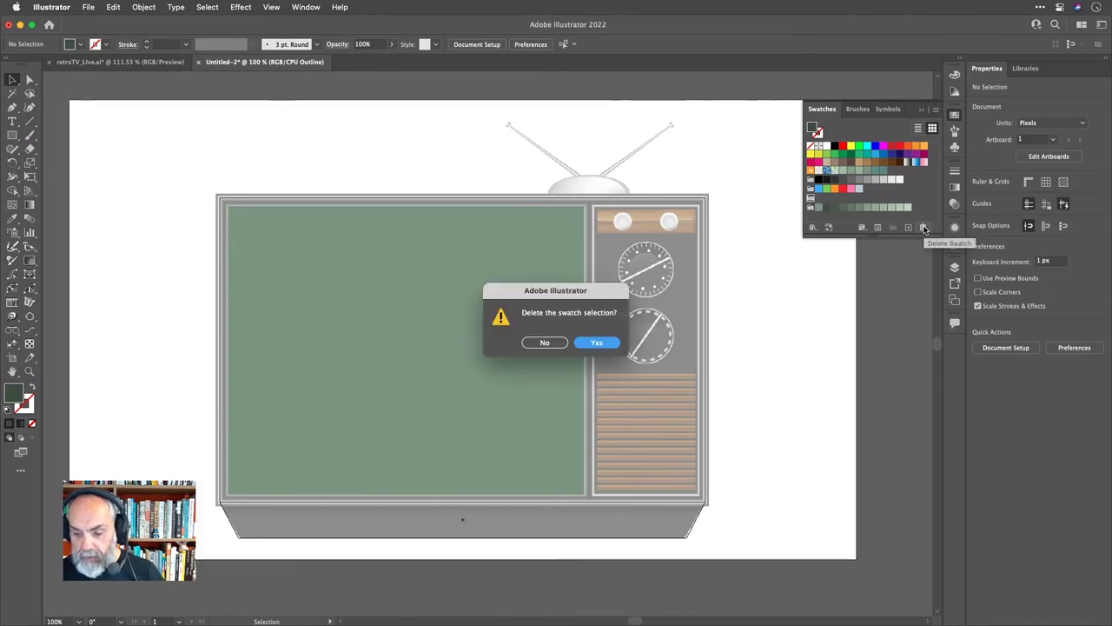
pyautogui.click(597, 342)
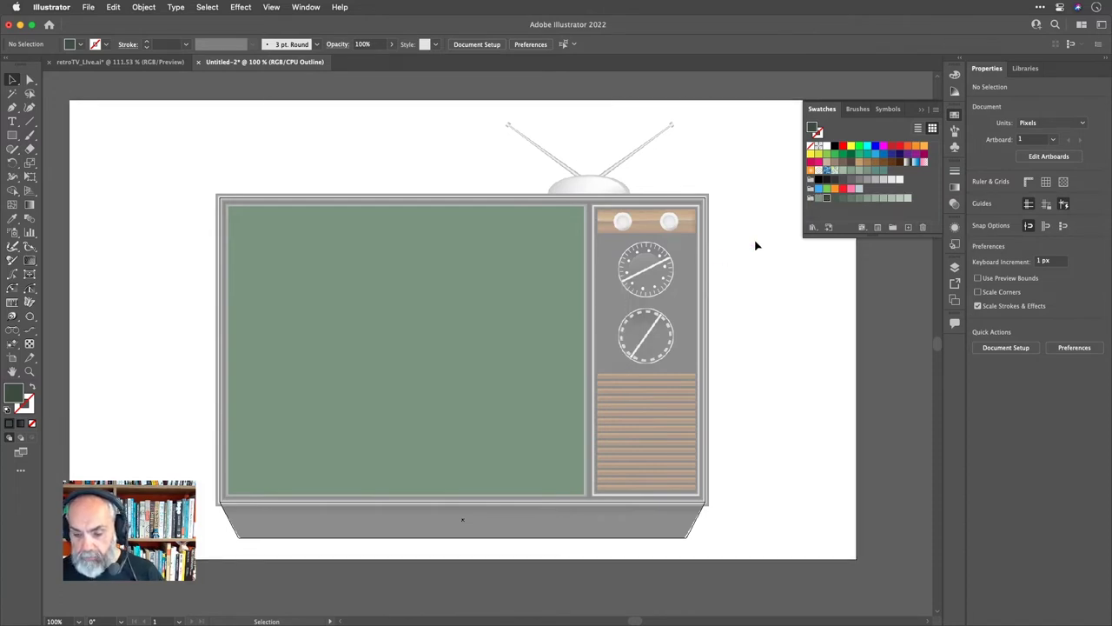
pyautogui.click(452, 261)
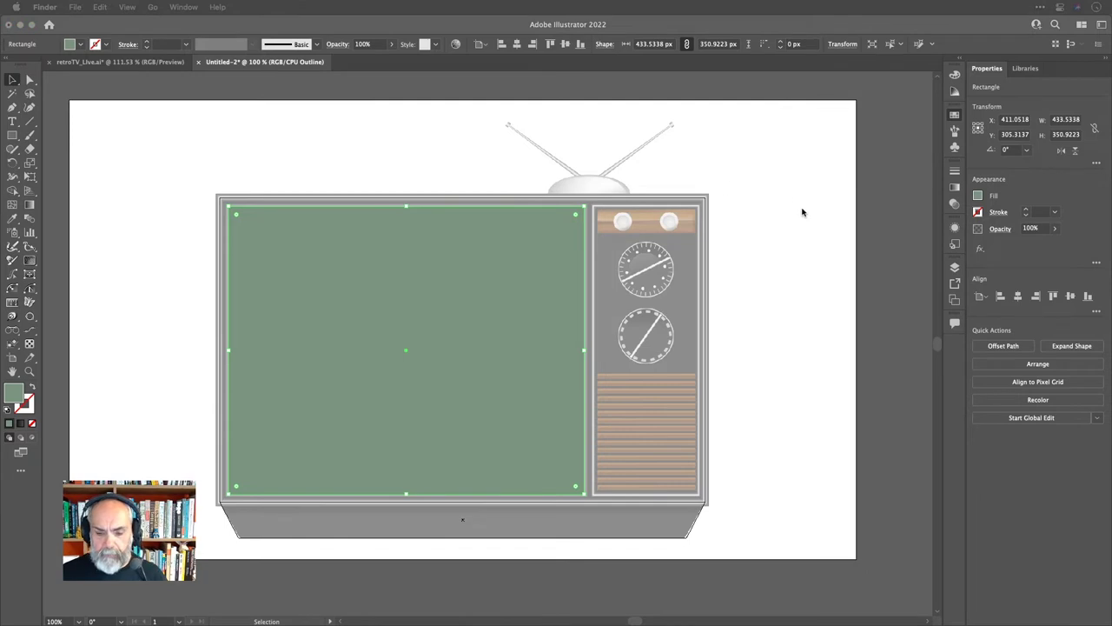
# Try the greens of the new group on the screen fill, settling on a darker grey-green.
pyautogui.click(977, 195)
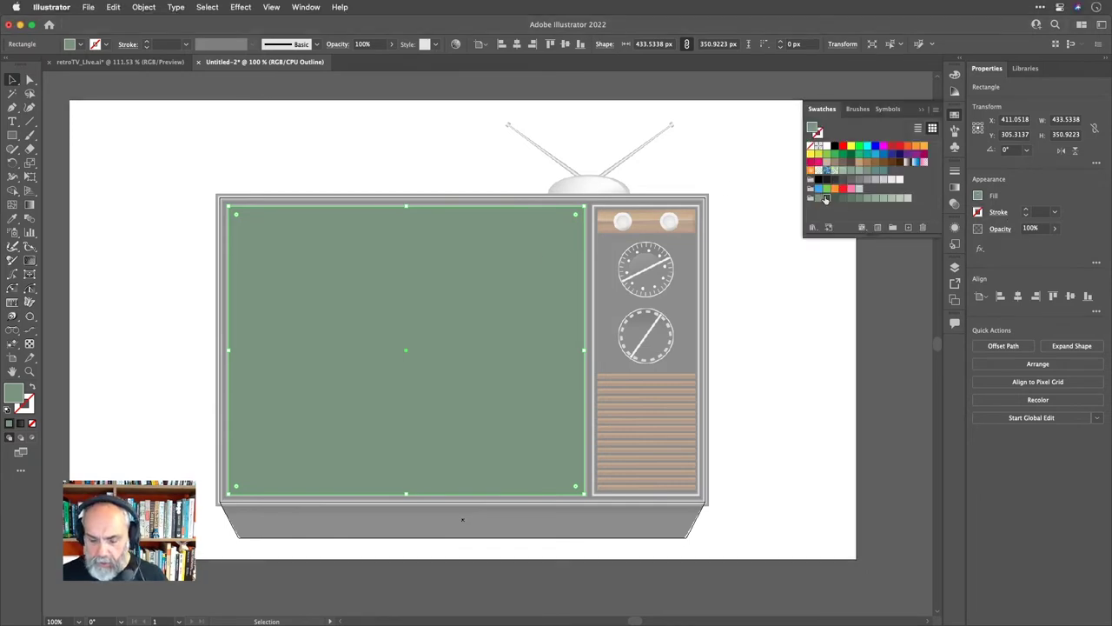
pyautogui.click(826, 198)
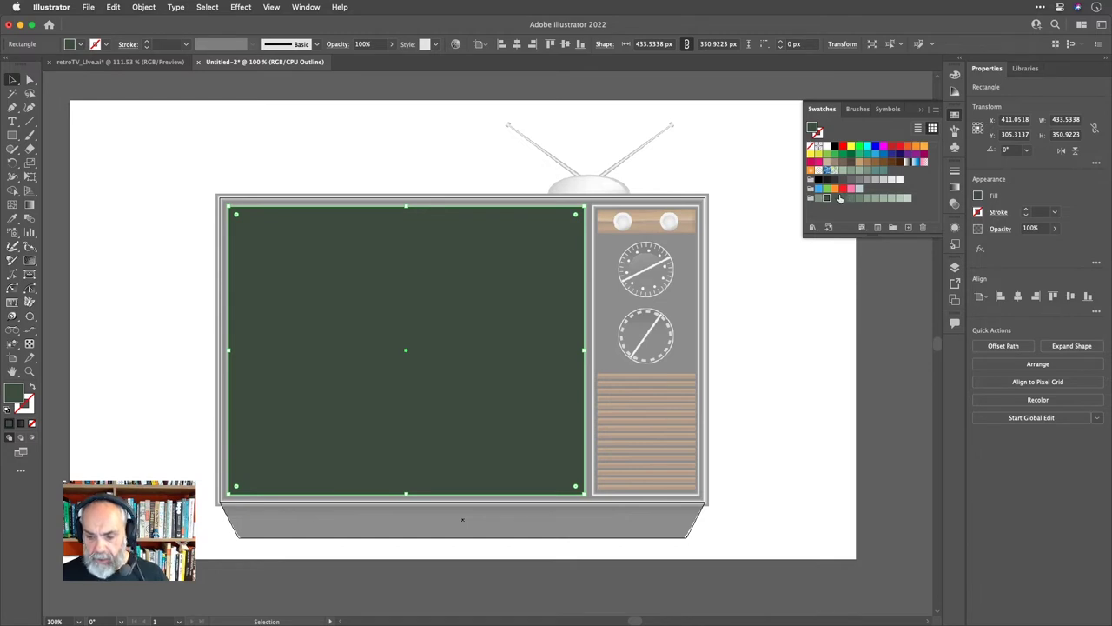
pyautogui.click(833, 198)
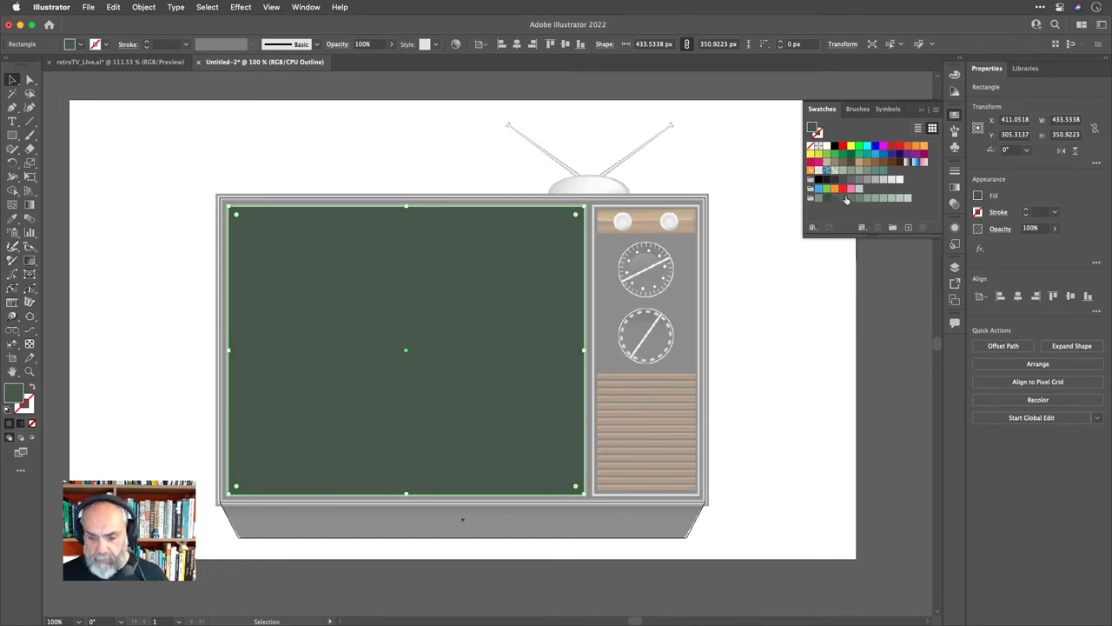
pyautogui.click(841, 198)
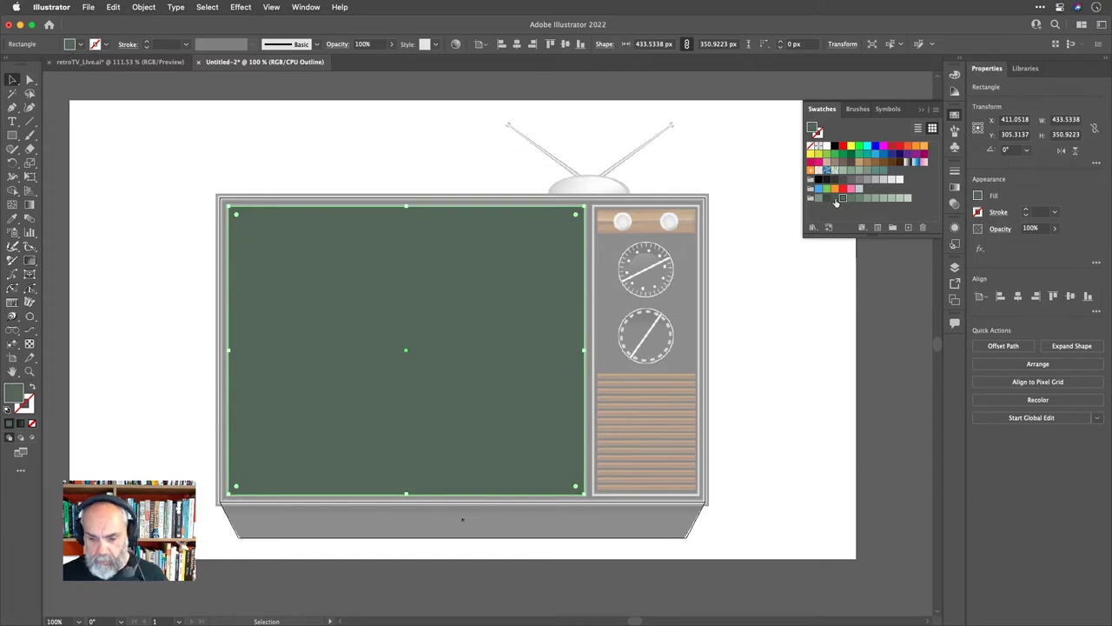
pyautogui.click(834, 198)
pyautogui.click(842, 198)
pyautogui.click(850, 198)
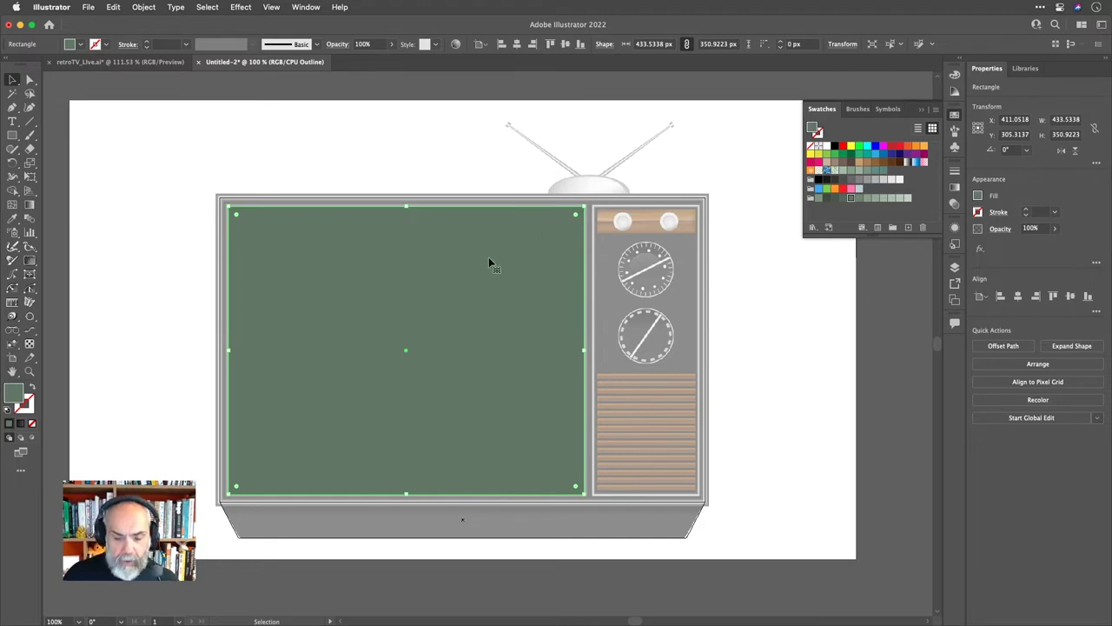
# Move the screen rectangle aside and back, undoing to restore its original position.
pyautogui.moveTo(334, 244); pyautogui.dragTo(596, 289)
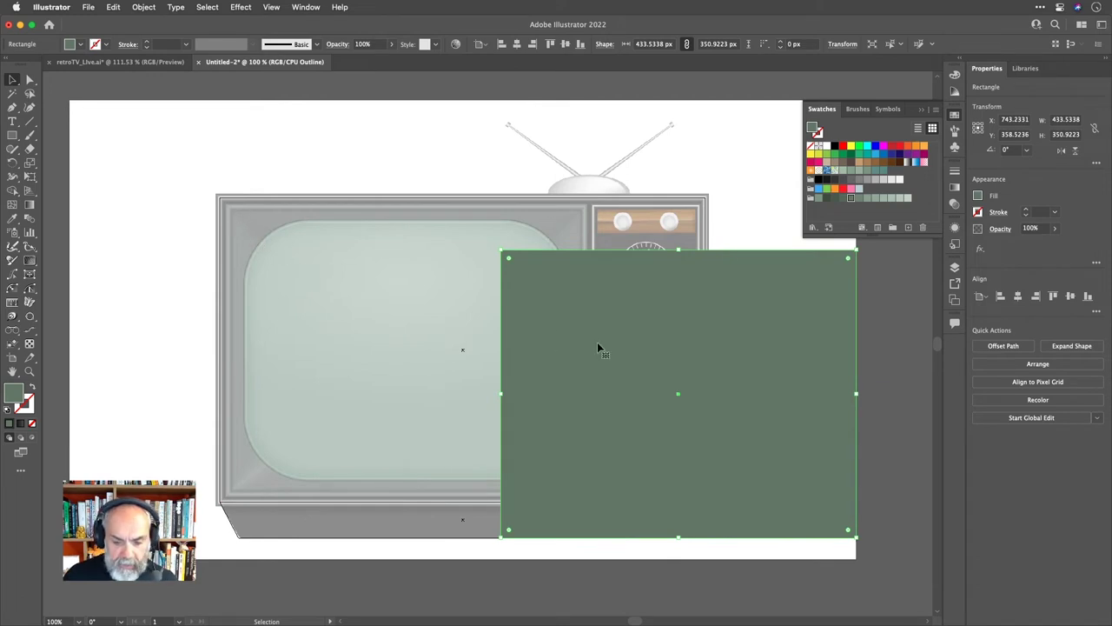
pyautogui.moveTo(599, 344); pyautogui.dragTo(359, 308)
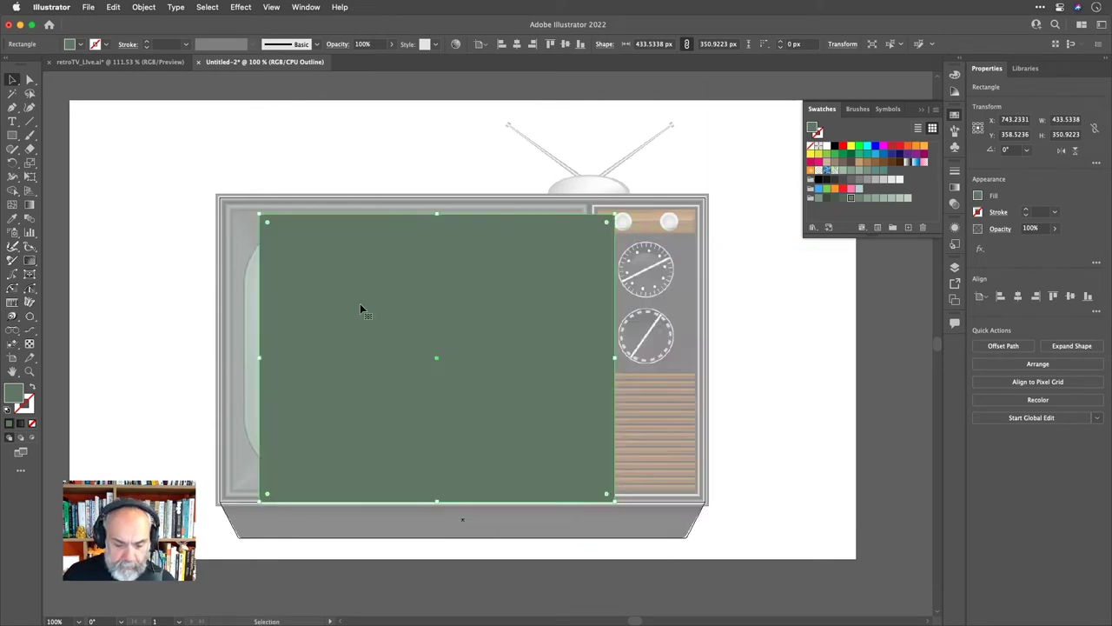
pyautogui.press('super+z')
pyautogui.press('super+z')
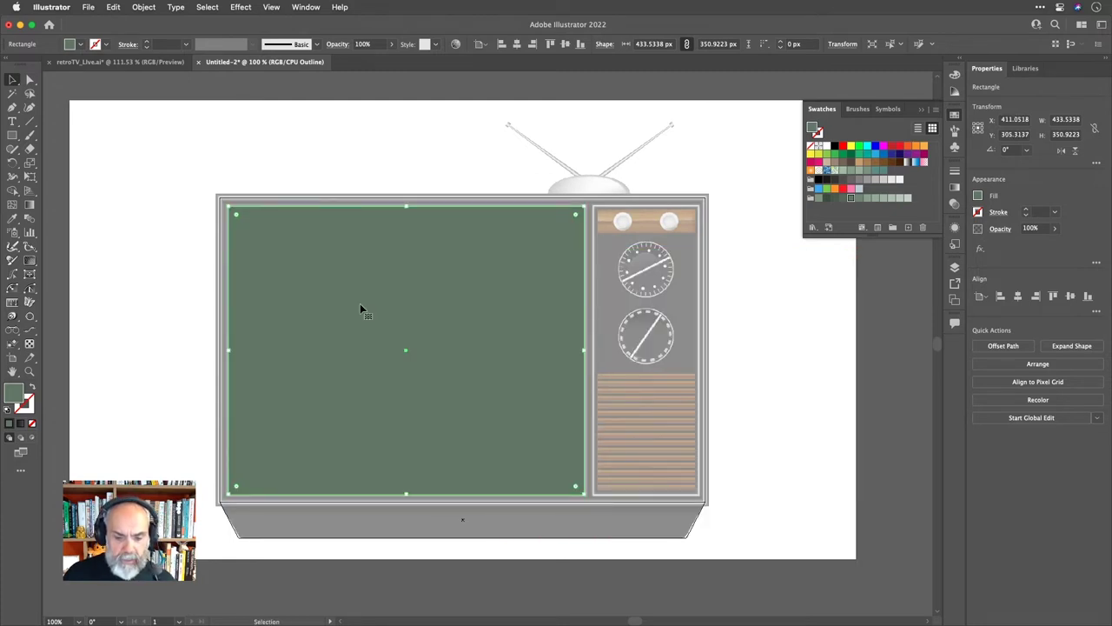
pyautogui.click(788, 296)
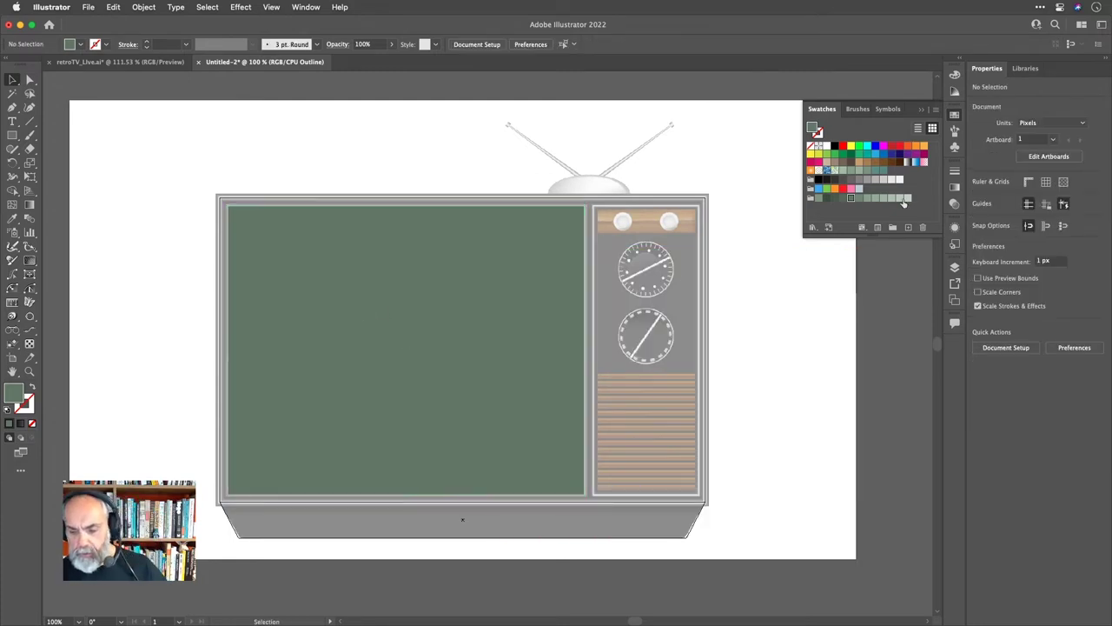
# Relock the old Ref layer and make mainPanels the active layer.
pyautogui.click(956, 267)
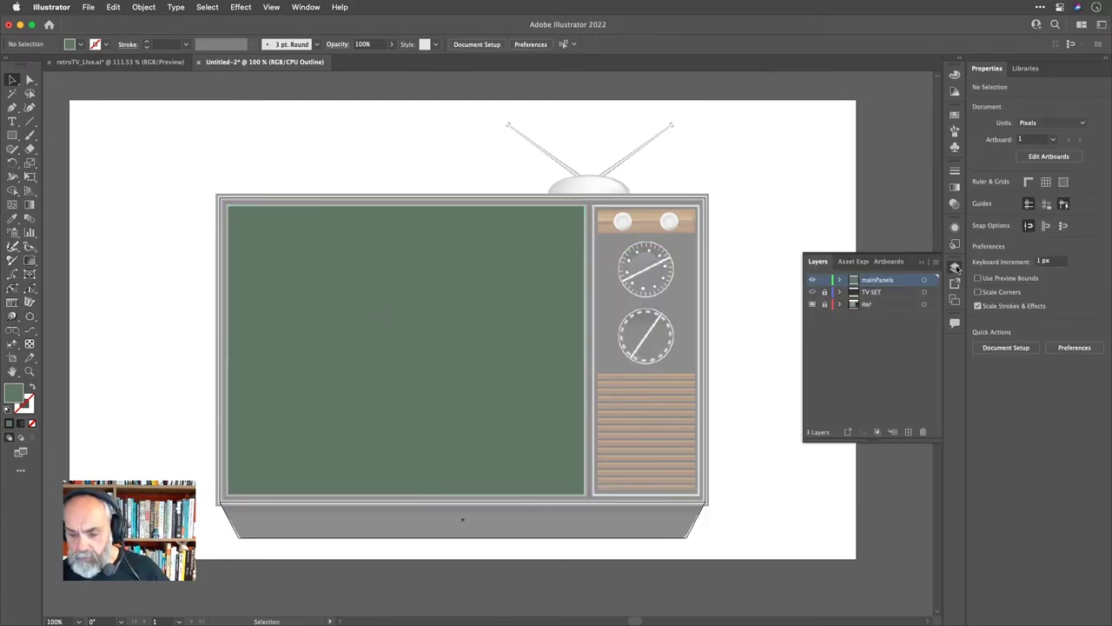
pyautogui.click(825, 305)
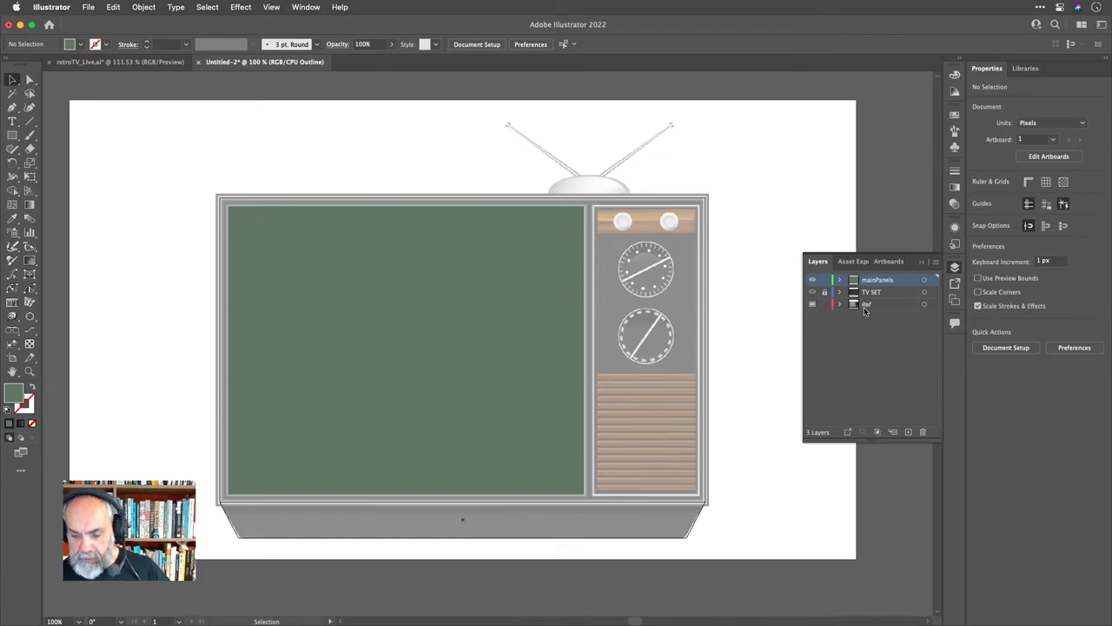
pyautogui.click(673, 307)
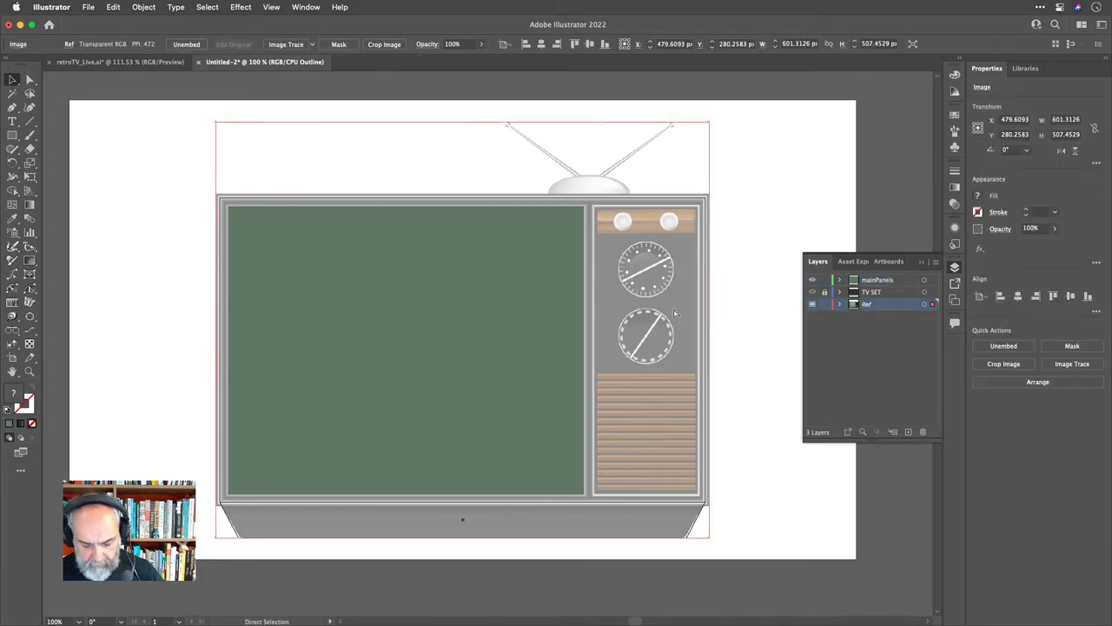
pyautogui.press('v')
pyautogui.click(824, 305)
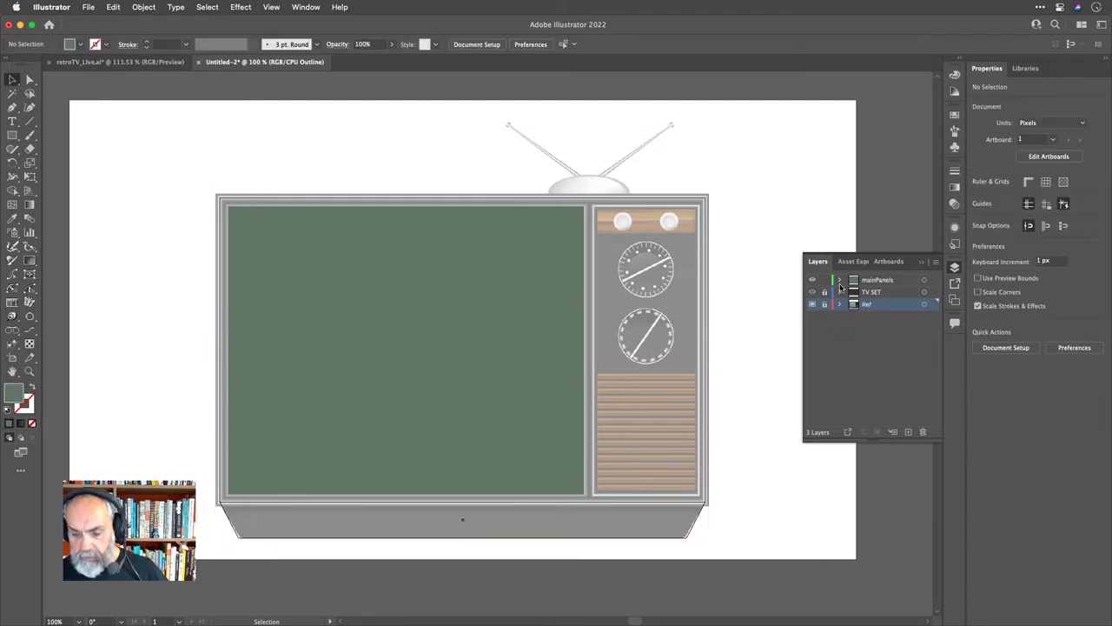
pyautogui.click(899, 279)
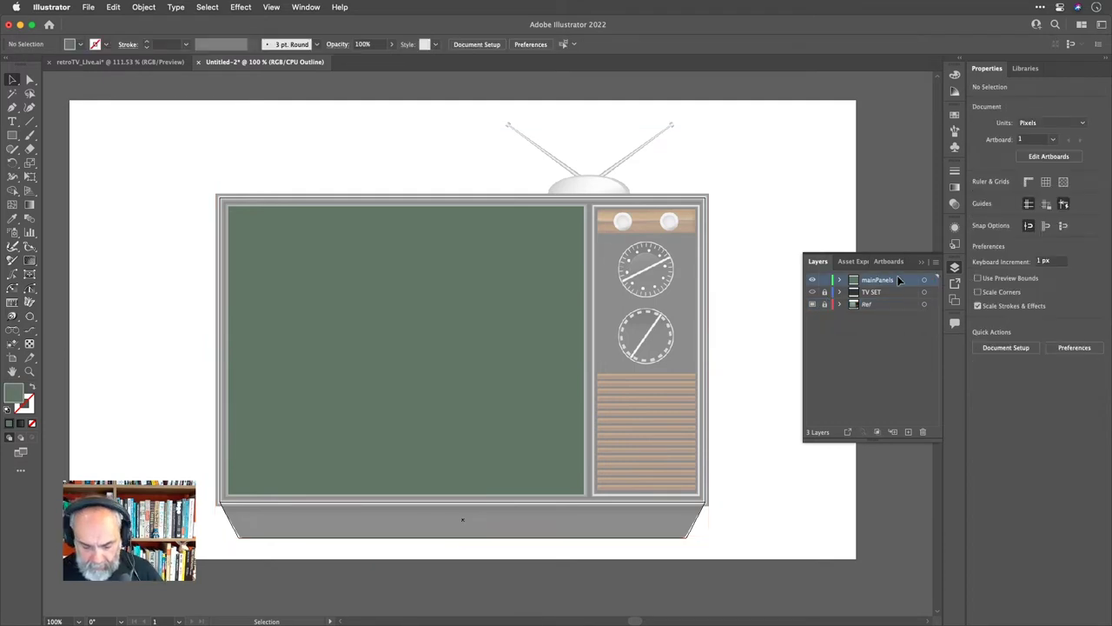
# Add a new top layer named 'Ref' and paste the TV reference image onto it.
pyautogui.click(908, 431)
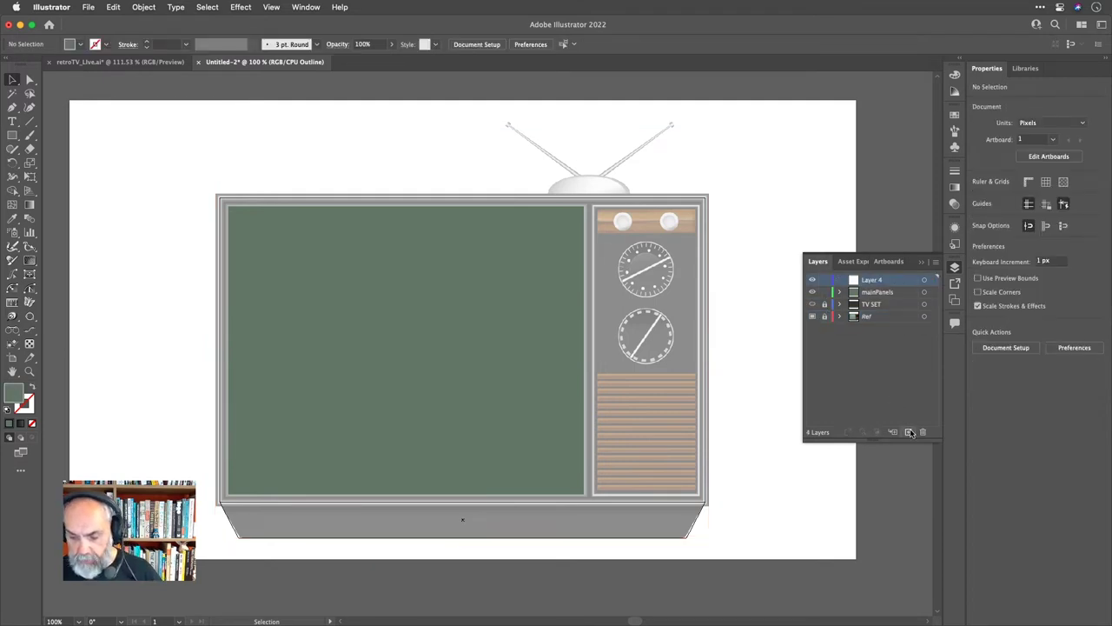
pyautogui.doubleClick(872, 279)
pyautogui.write('Ref')
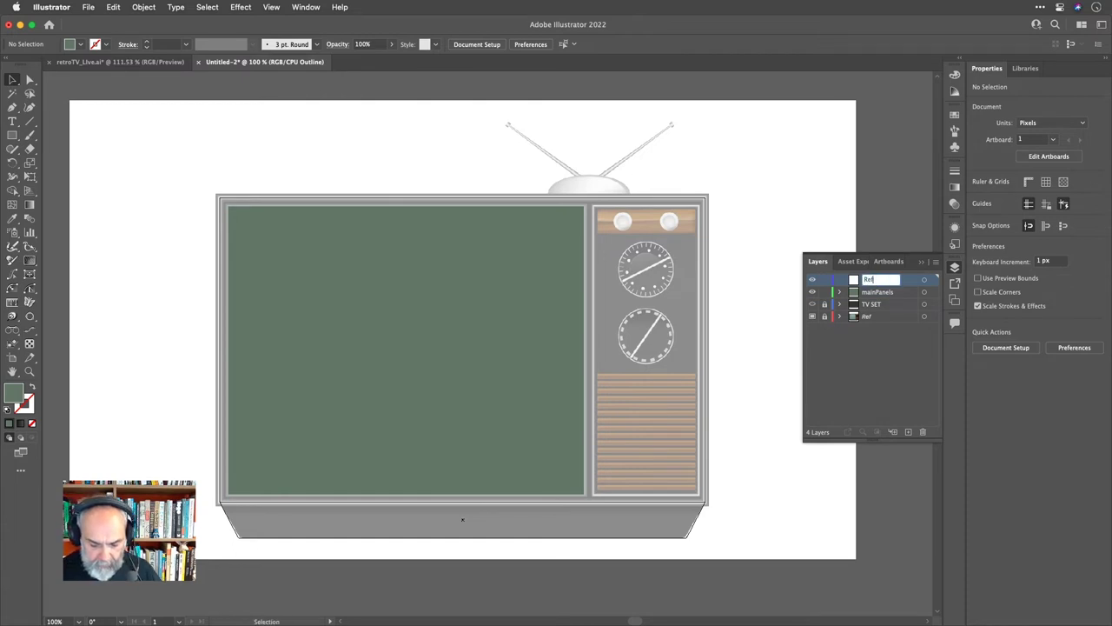
pyautogui.press('Return')
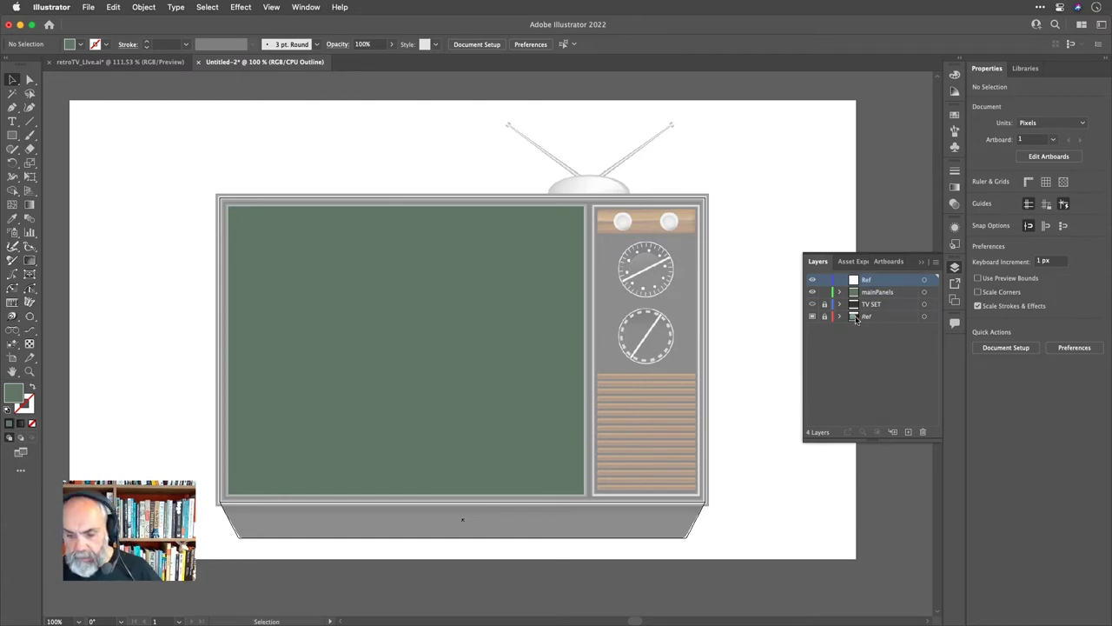
pyautogui.press('super+v')
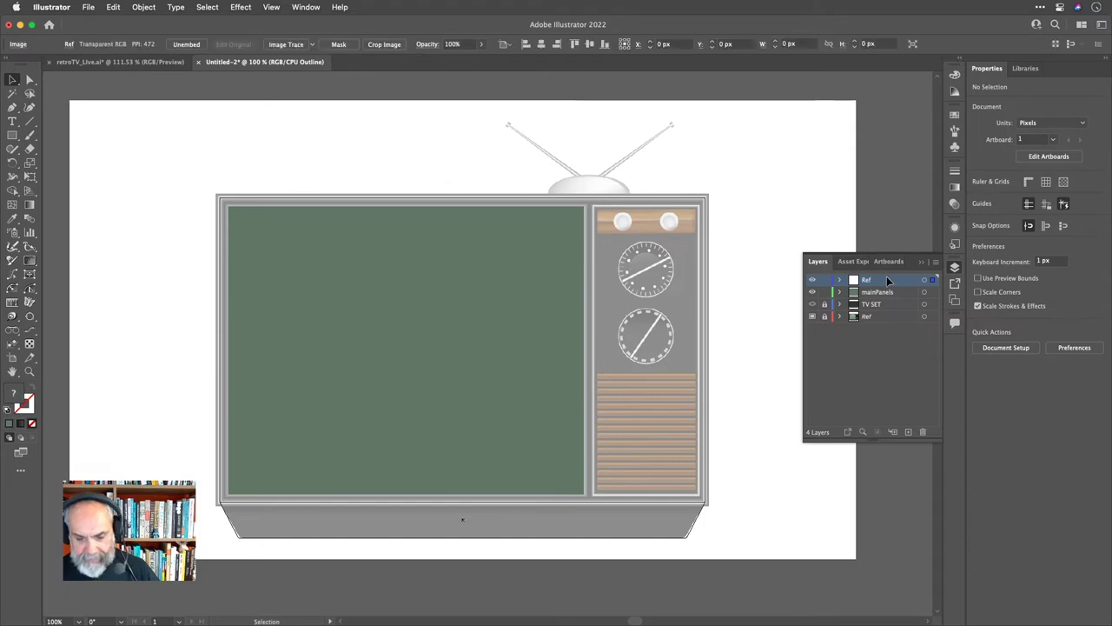
# Shrink the pasted reference image and place it at the artboard's lower right.
pyautogui.moveTo(732, 134); pyautogui.dragTo(418, 402)
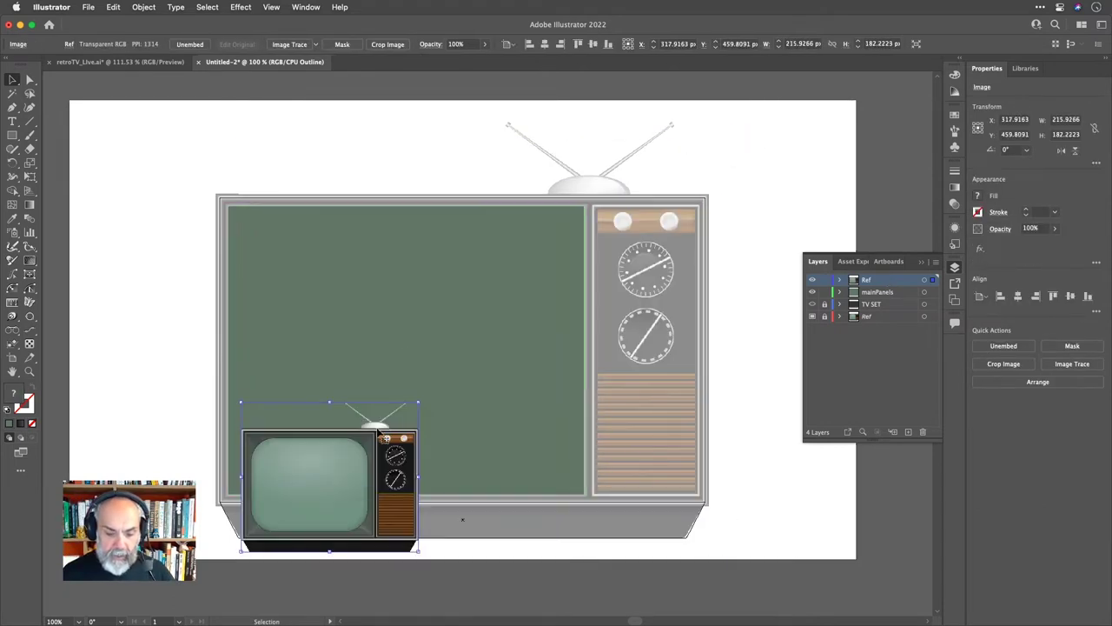
pyautogui.moveTo(327, 472); pyautogui.dragTo(815, 165)
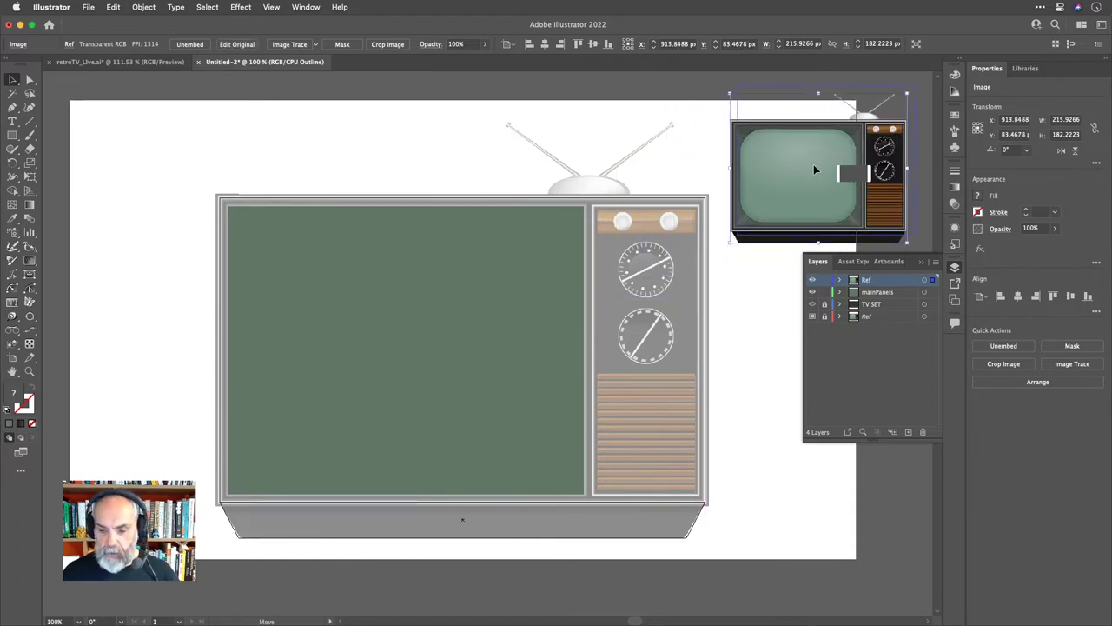
pyautogui.moveTo(812, 176)
pyautogui.mouseDown()
pyautogui.moveTo(871, 567)
pyautogui.moveTo(784, 544)
pyautogui.moveTo(799, 541)
pyautogui.moveTo(785, 302)
pyautogui.moveTo(795, 185)
pyautogui.moveTo(807, 175)
pyautogui.mouseUp()
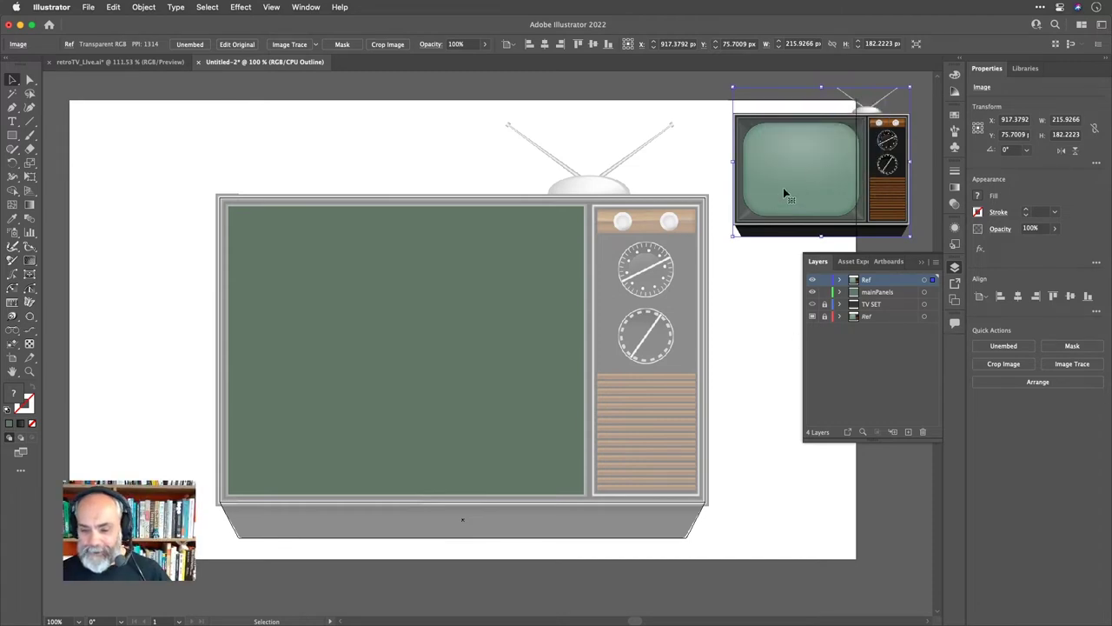
pyautogui.moveTo(783, 193); pyautogui.dragTo(795, 564)
# Lock the new Ref layer, return to mainPanels, and select the green screen rectangle.
pyautogui.click(823, 280)
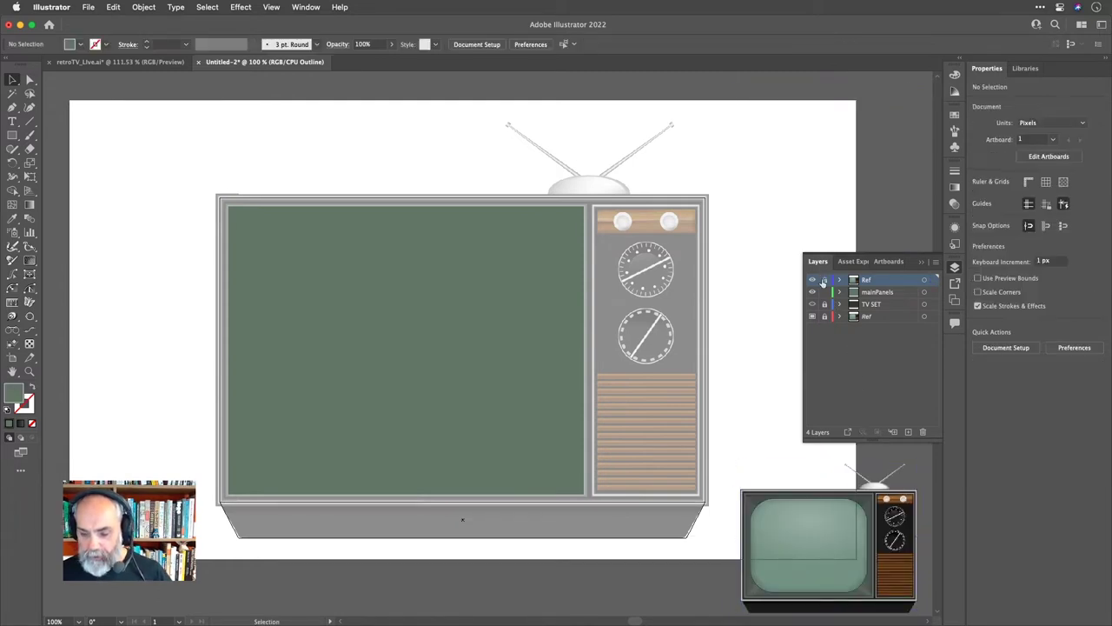
pyautogui.click(877, 295)
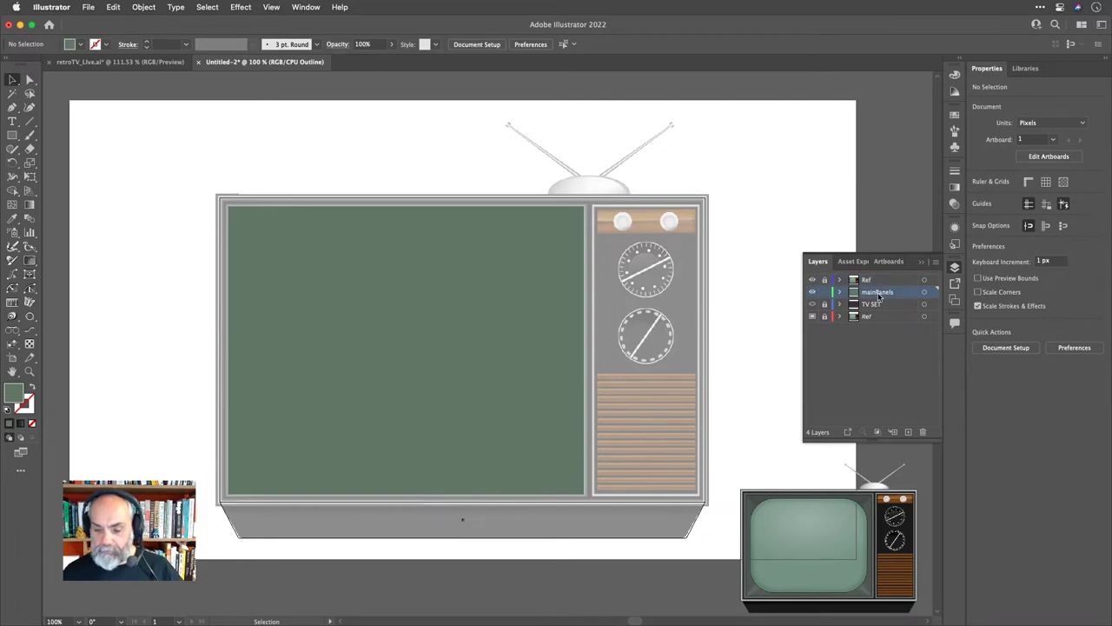
pyautogui.click(812, 279)
pyautogui.click(812, 280)
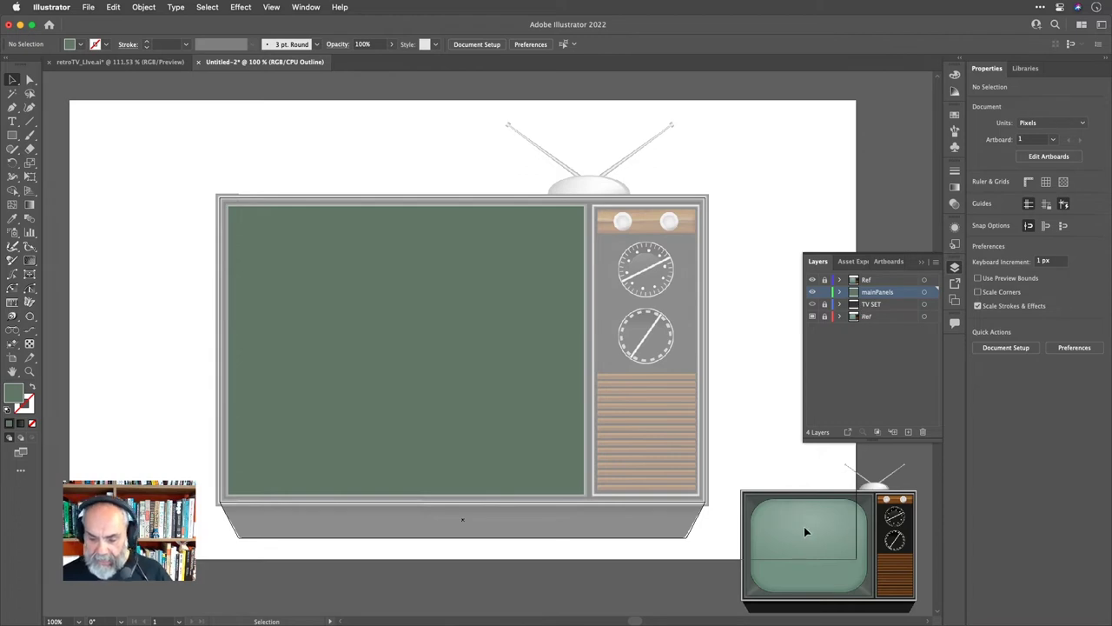
pyautogui.click(360, 301)
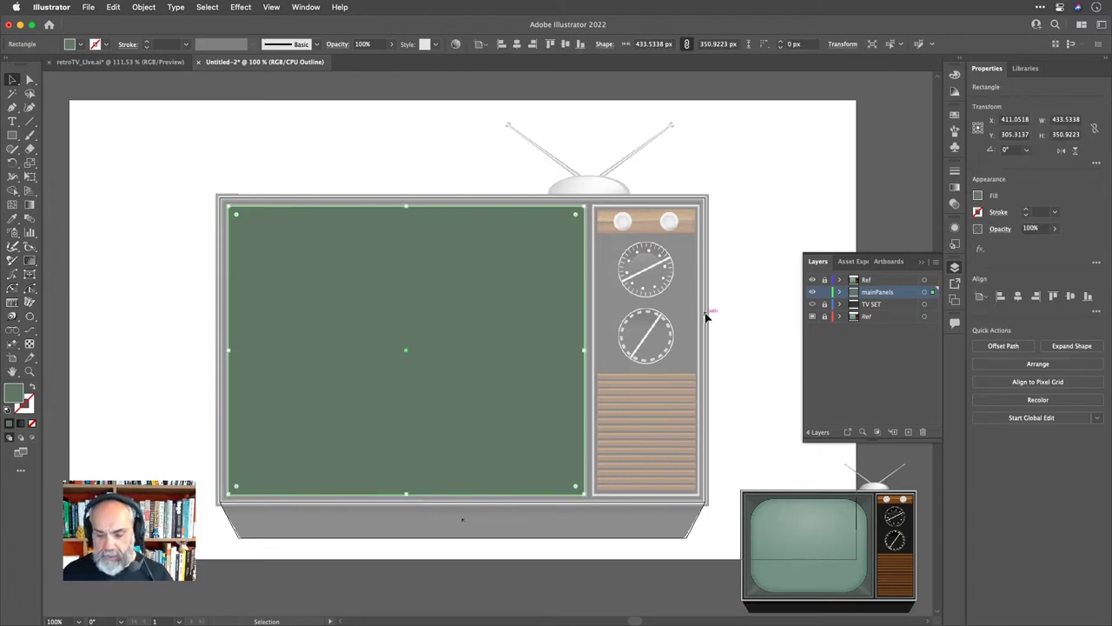
# Switch the Color panel to HSB sliders for the screen's green fill.
pyautogui.click(954, 91)
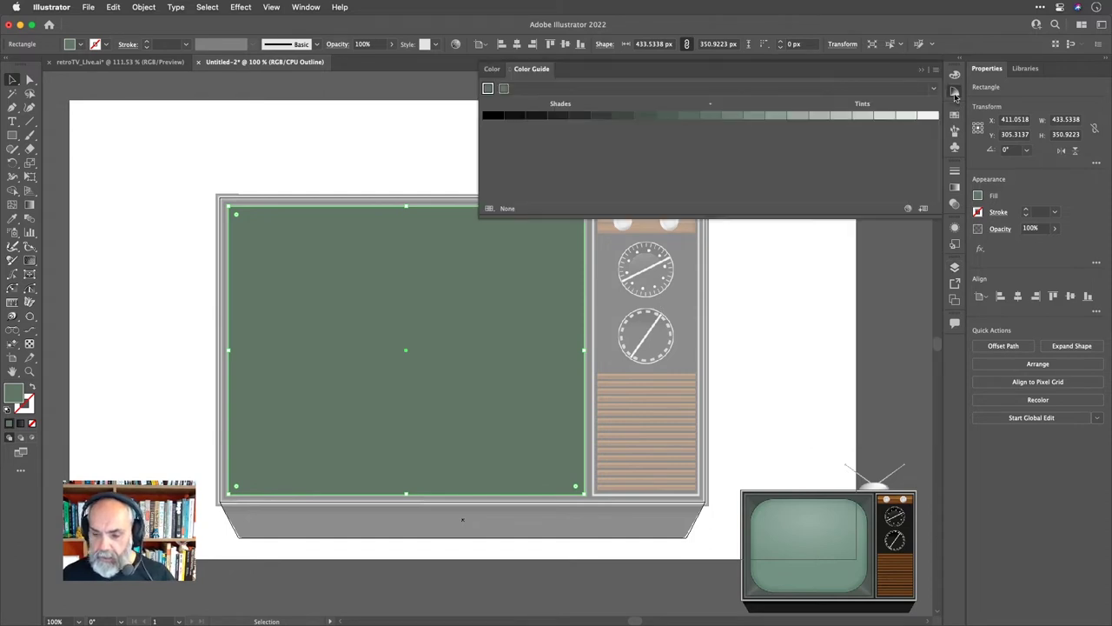
pyautogui.click(953, 74)
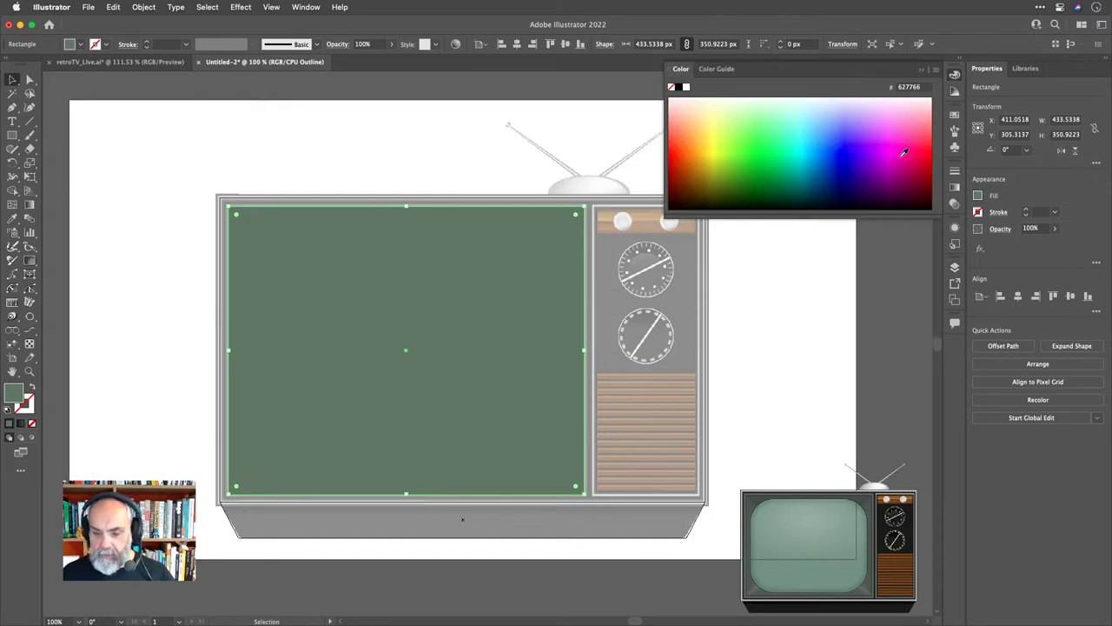
pyautogui.click(934, 69)
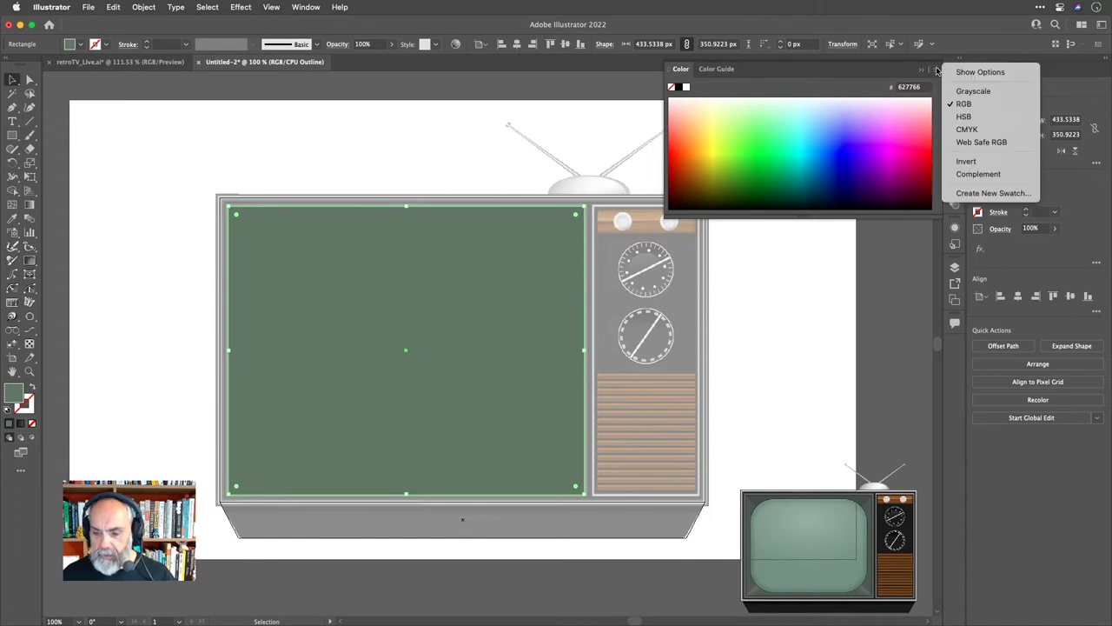
pyautogui.click(972, 118)
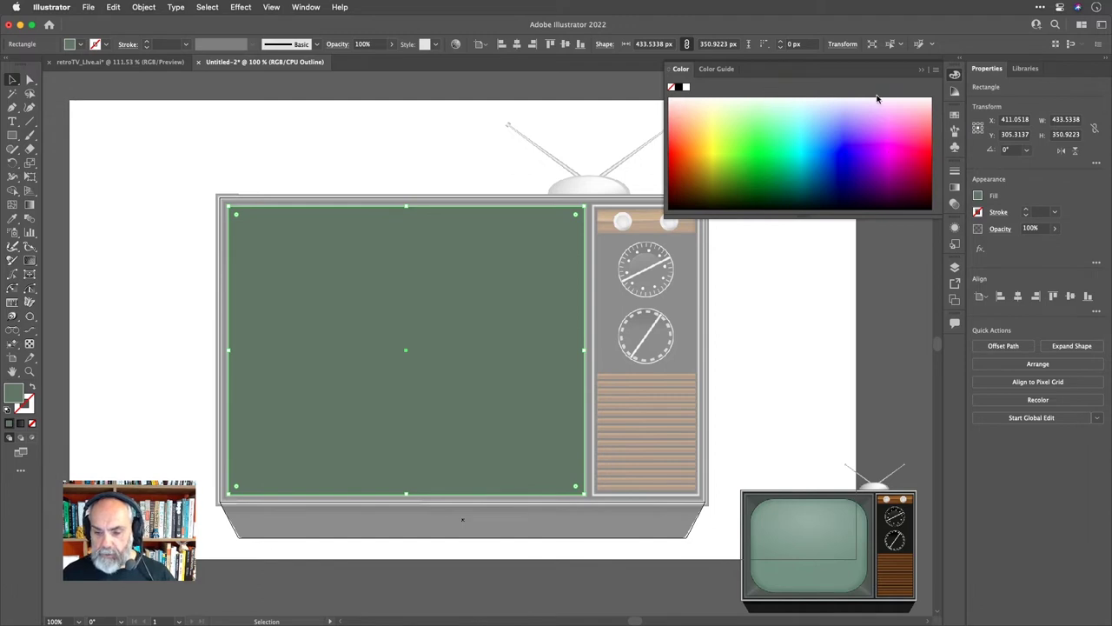
pyautogui.click(936, 69)
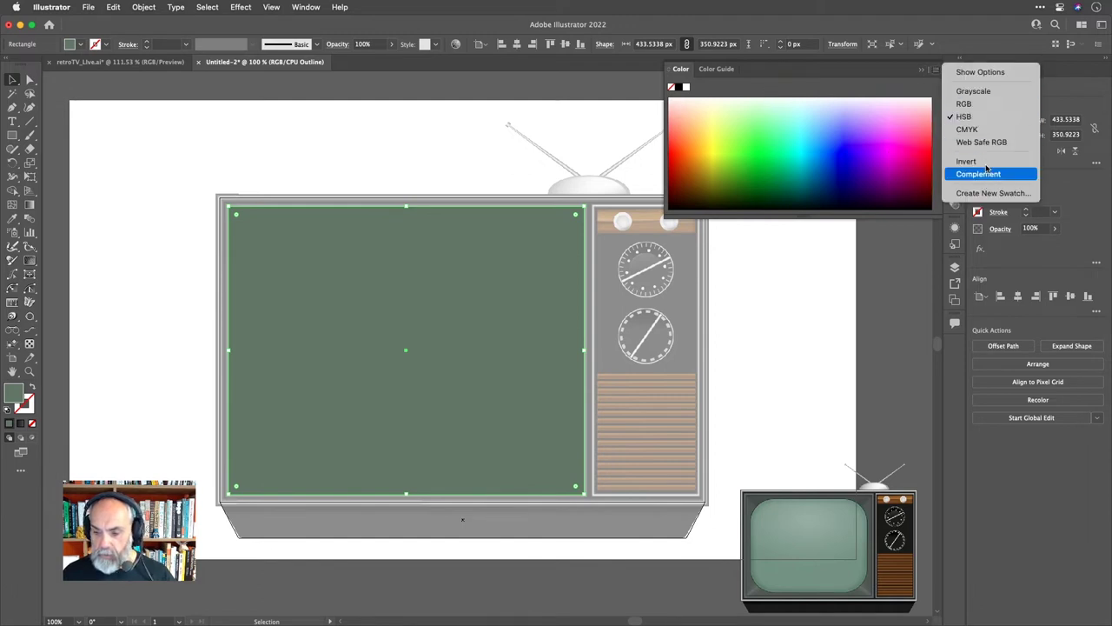
pyautogui.click(993, 73)
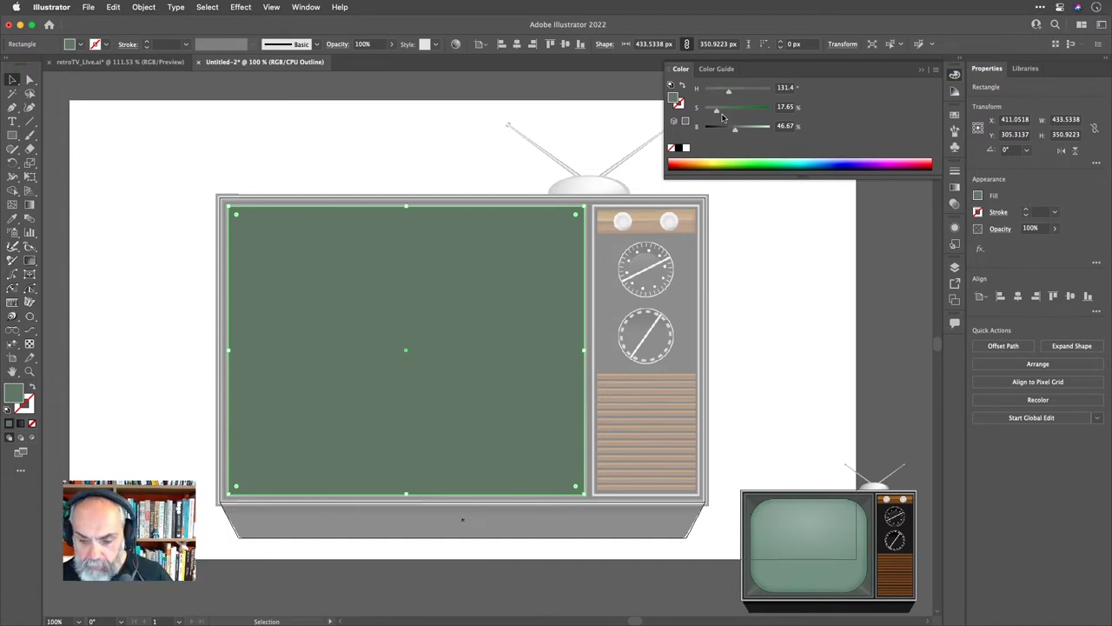
# Lower the fill's saturation to about 9% and brightness to about 44%.
pyautogui.moveTo(715, 110); pyautogui.dragTo(709, 113)
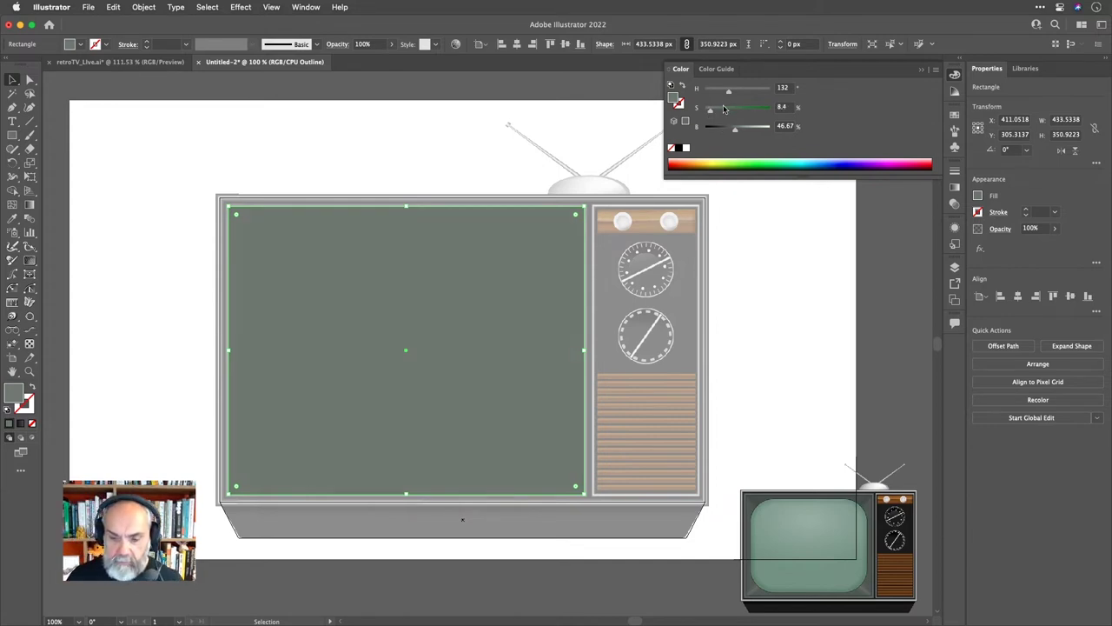
pyautogui.moveTo(735, 134); pyautogui.dragTo(734, 134)
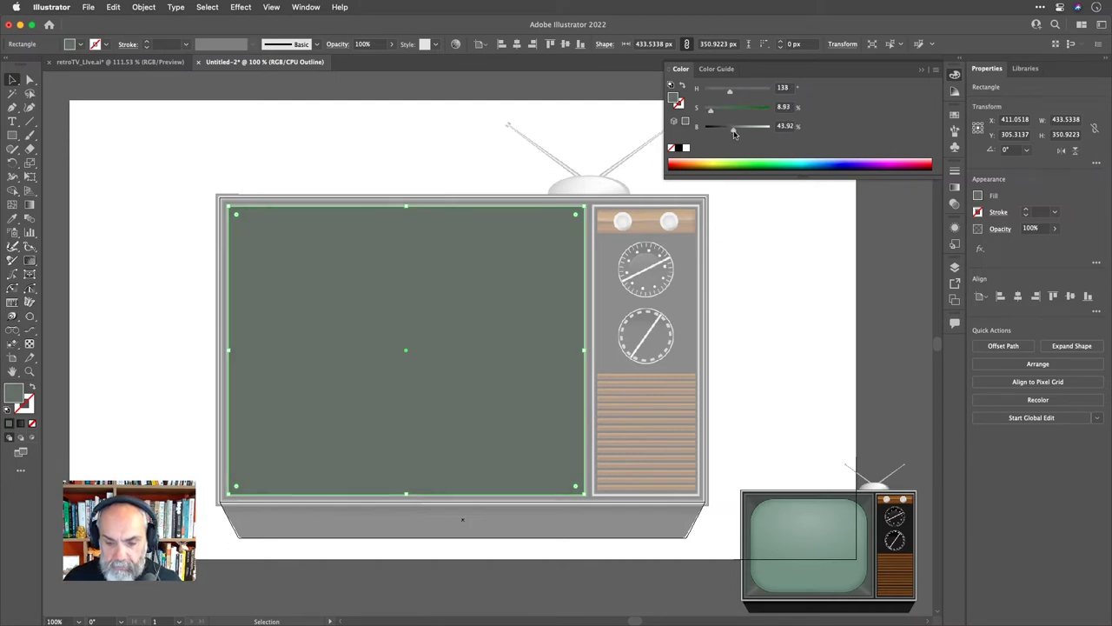
pyautogui.click(954, 76)
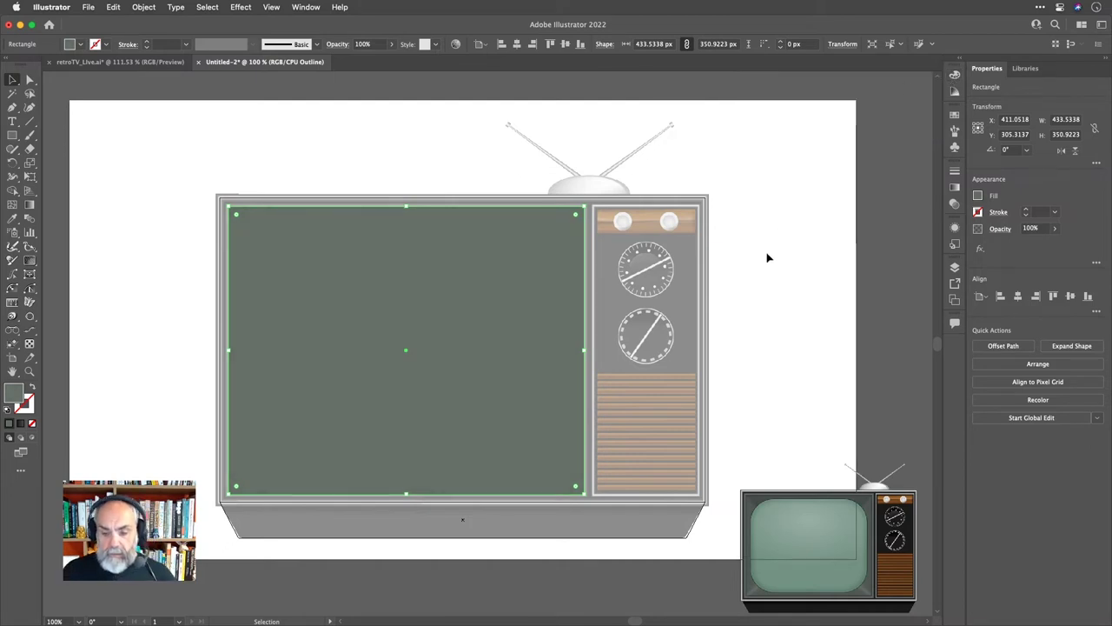
pyautogui.keyDown('shift'); pyautogui.click(435, 261); pyautogui.keyUp('shift')
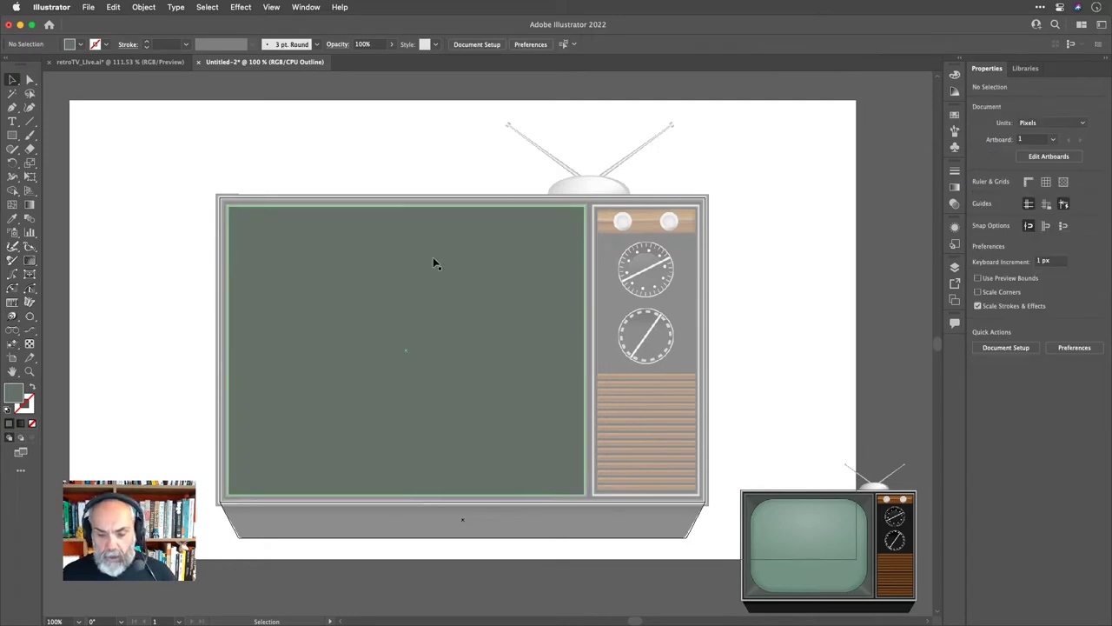
pyautogui.click(437, 273)
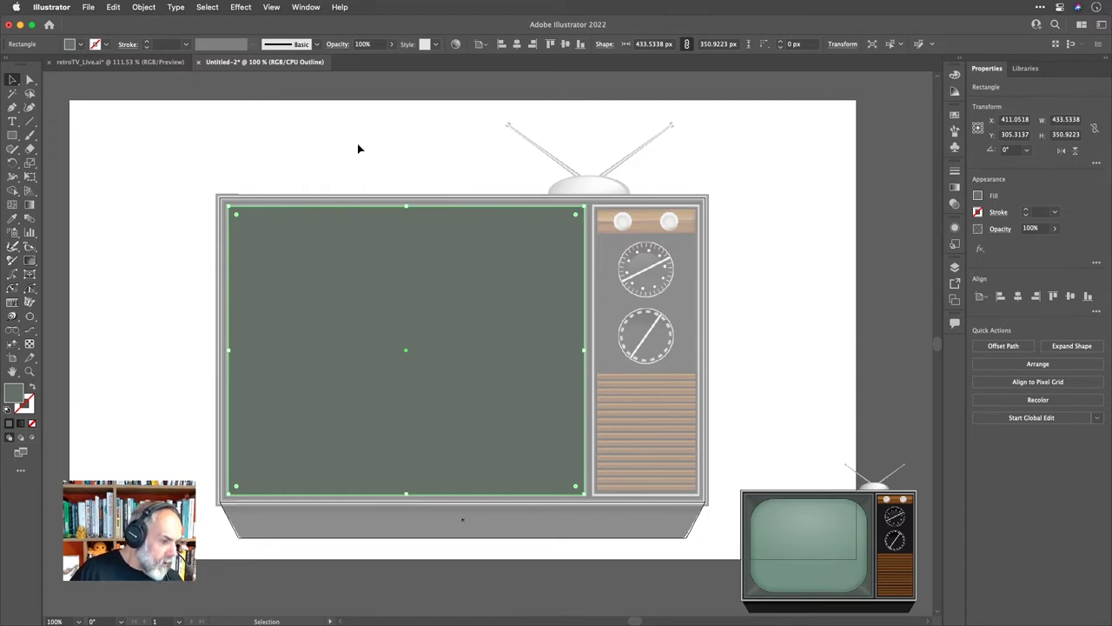
# Save the grey-green fill as a new global swatch R=102 G=112 B=105.
pyautogui.click(979, 196)
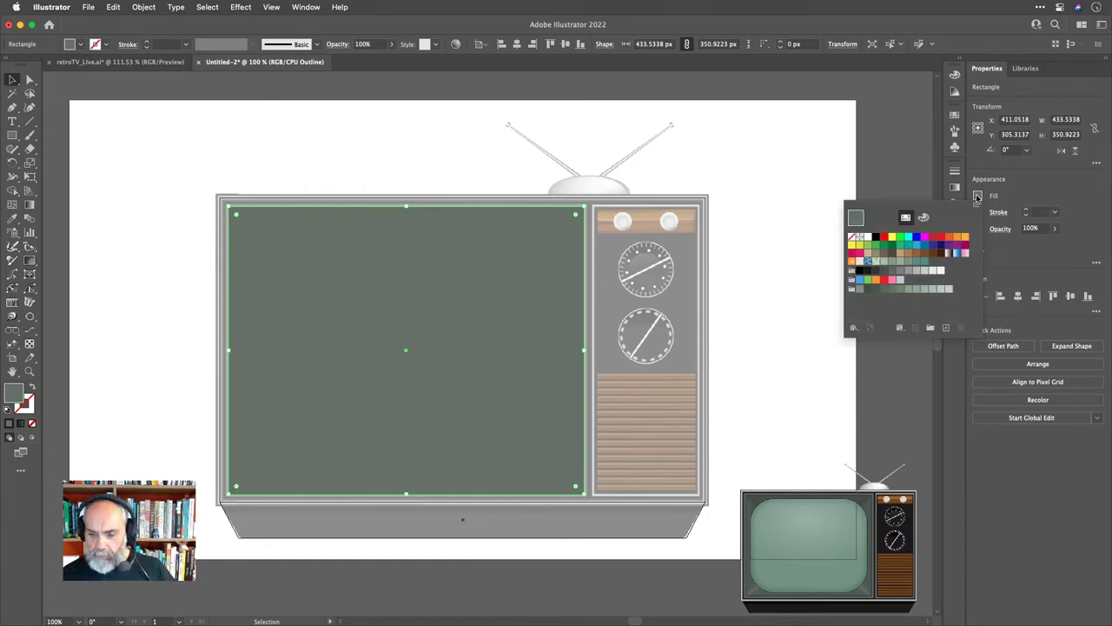
pyautogui.click(946, 327)
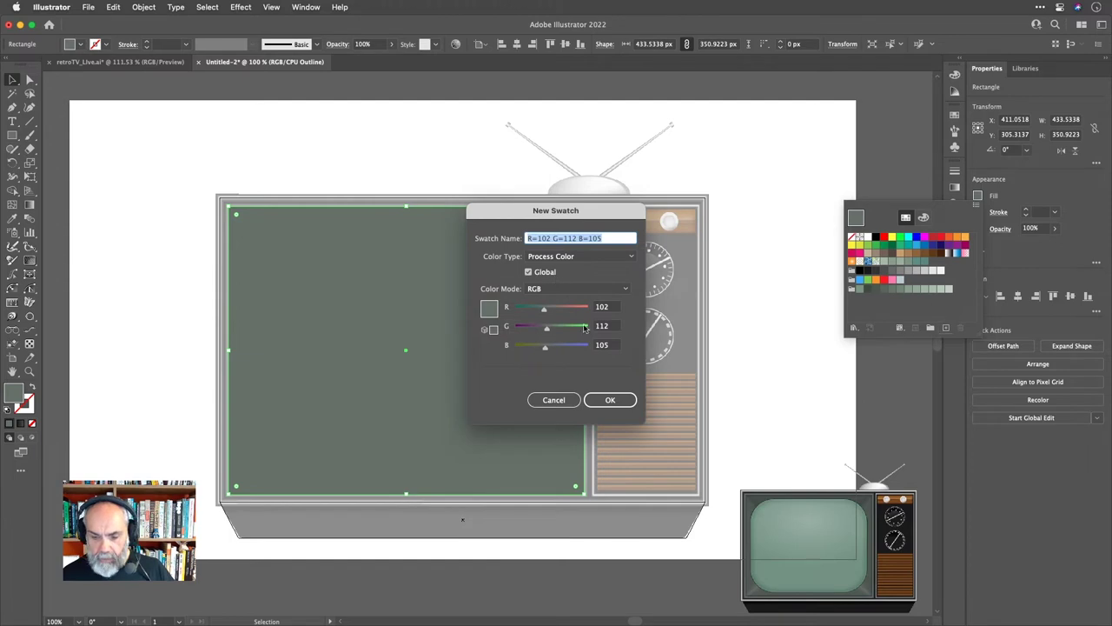
pyautogui.click(609, 399)
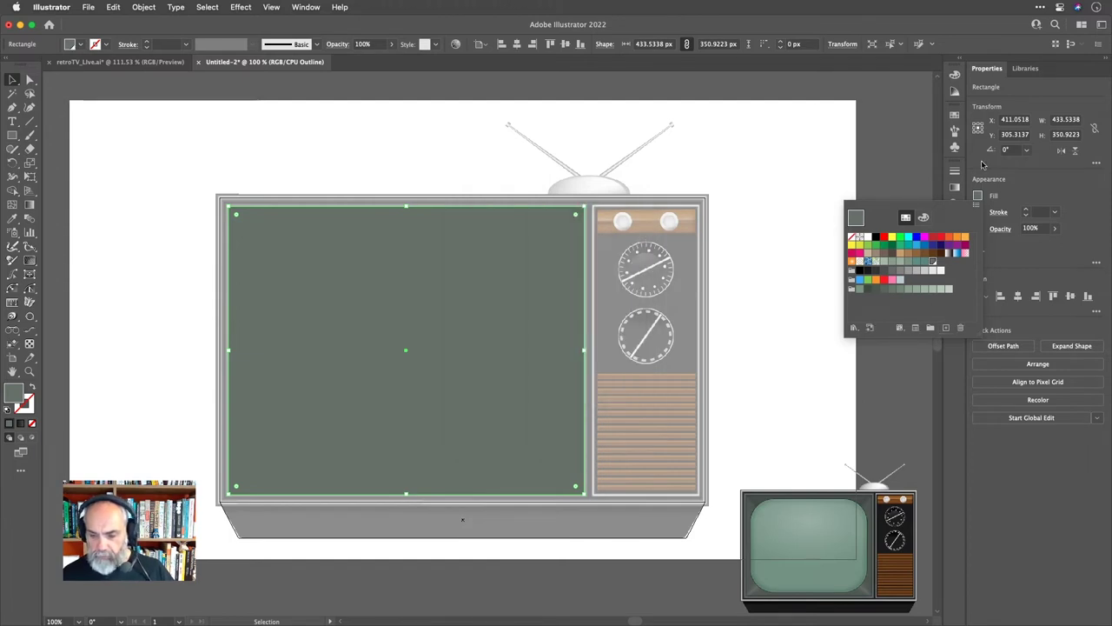
pyautogui.click(1025, 192)
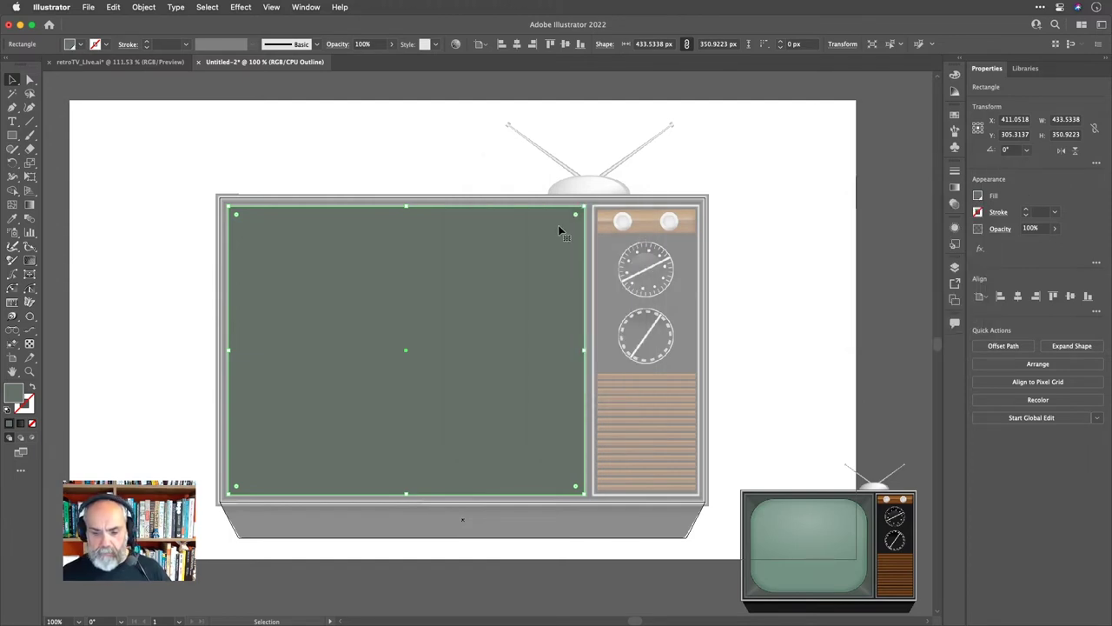
pyautogui.press('super+shift+a')
pyautogui.press('\\')
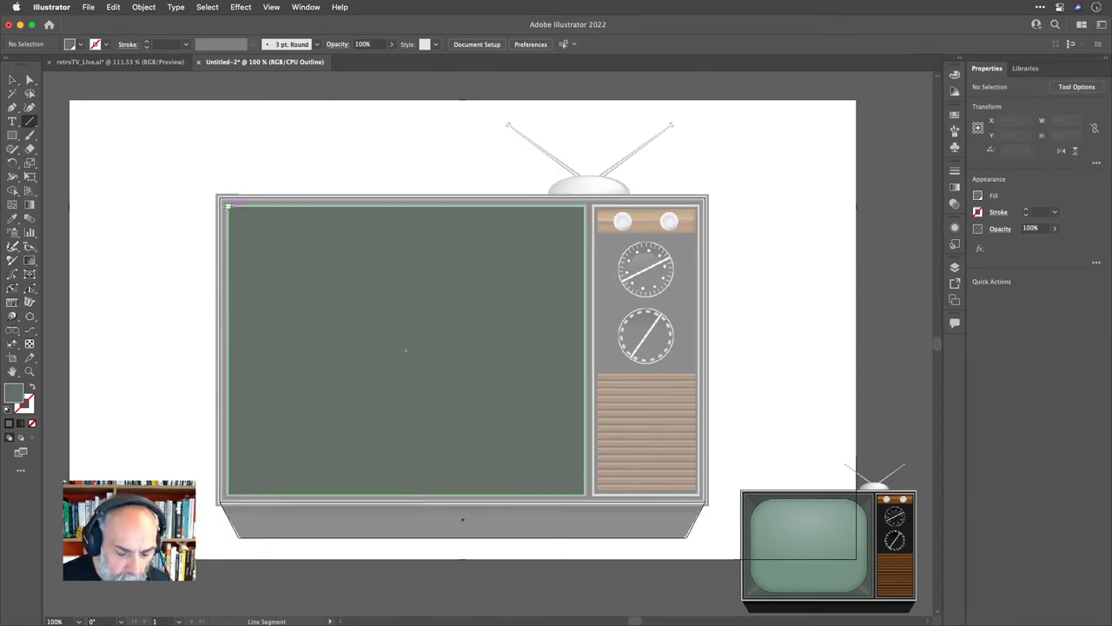
# Draw a diagonal from the screen's top-left to bottom-right corner, undoing the opposite diagonal.
pyautogui.moveTo(227, 205); pyautogui.dragTo(584, 493)
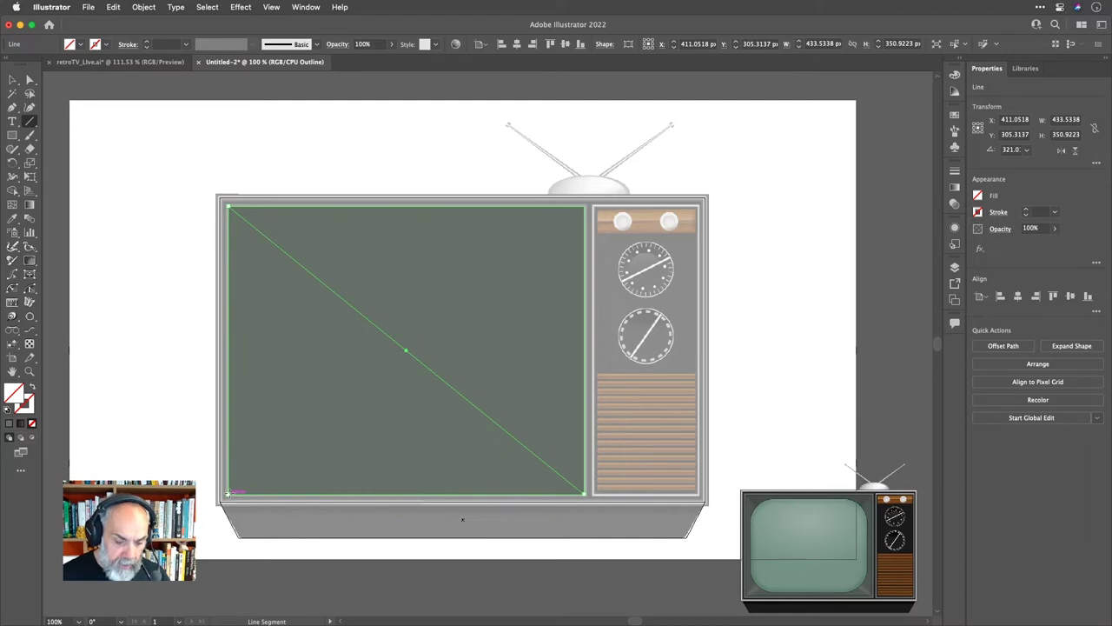
pyautogui.moveTo(228, 492); pyautogui.dragTo(583, 206)
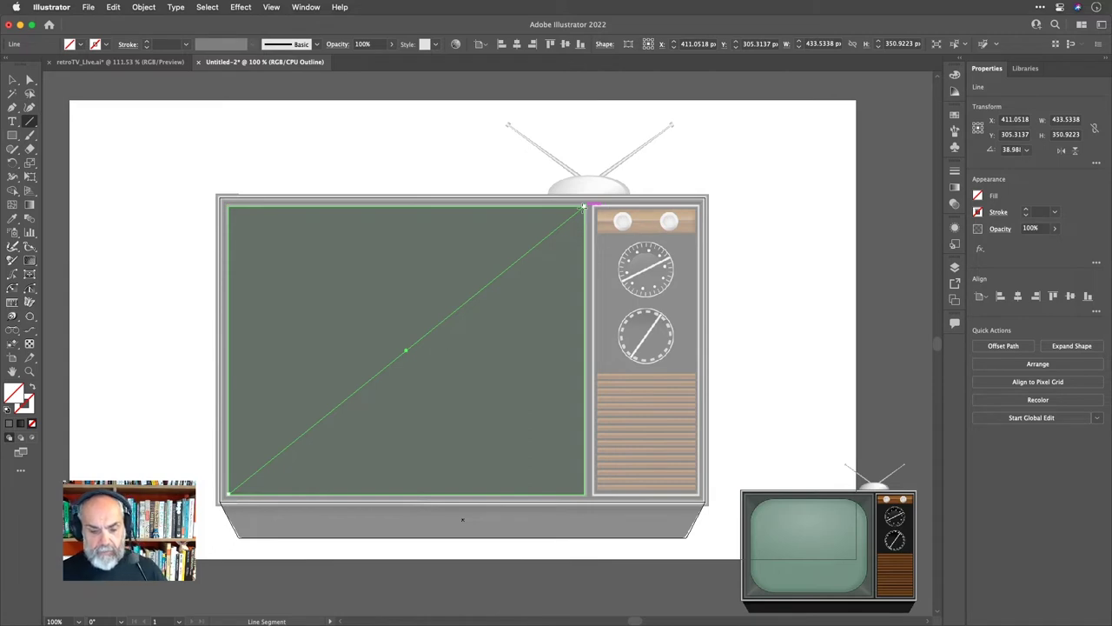
pyautogui.press('v')
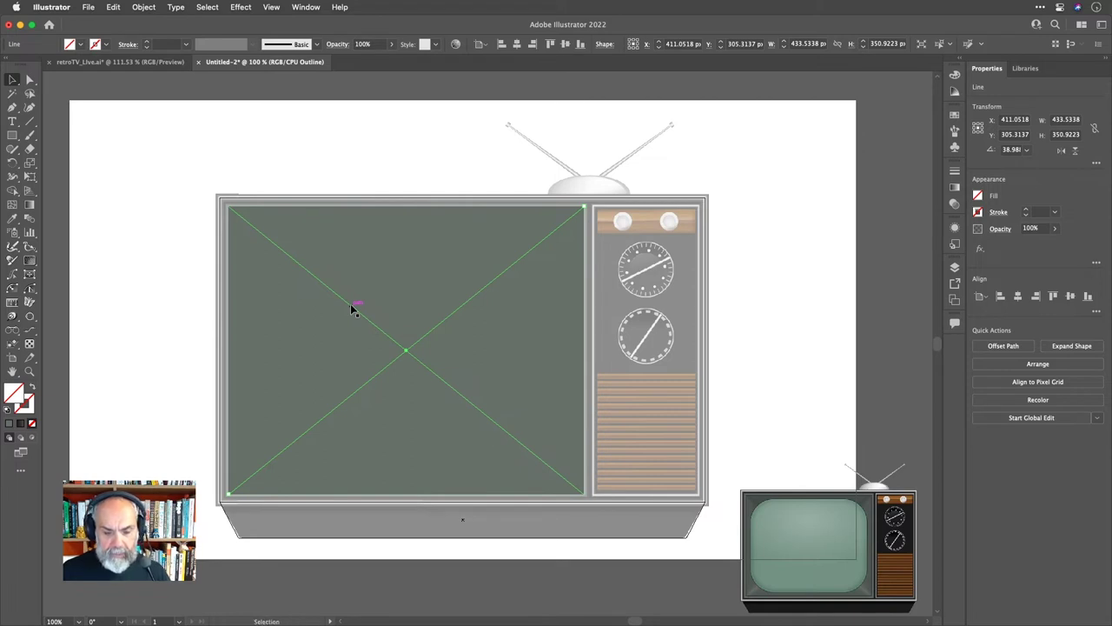
pyautogui.press('super+z')
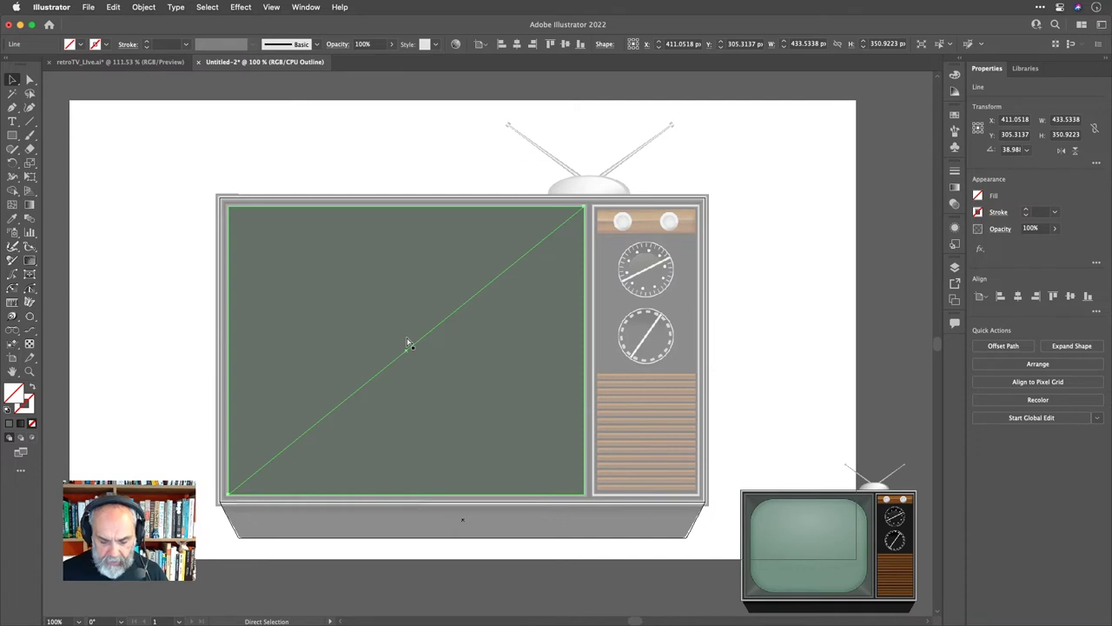
pyautogui.press('super+z')
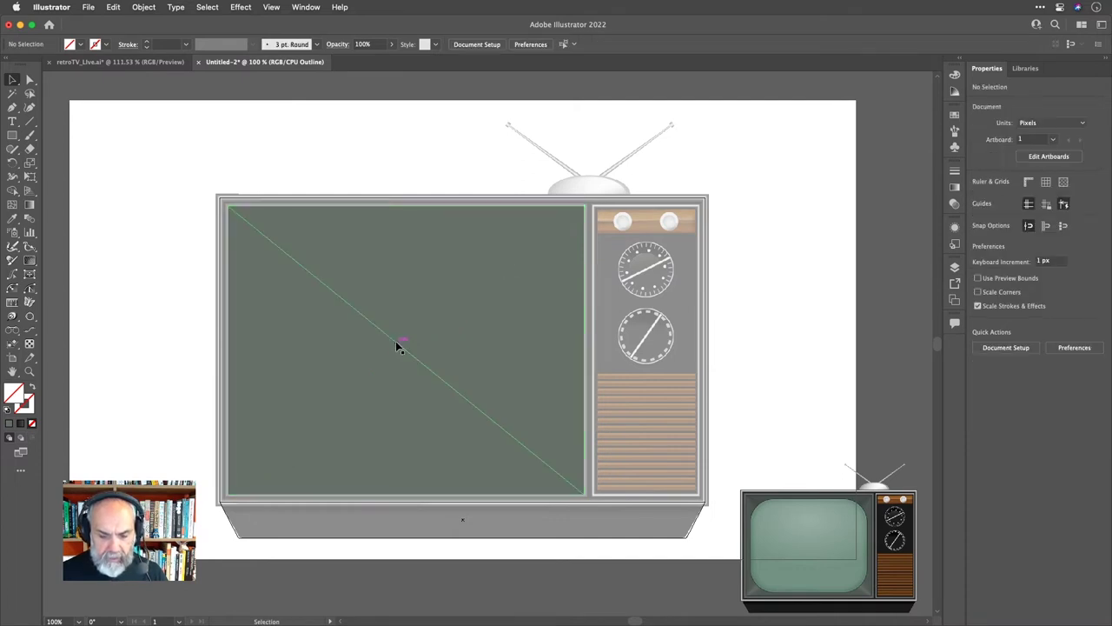
pyautogui.click(398, 346)
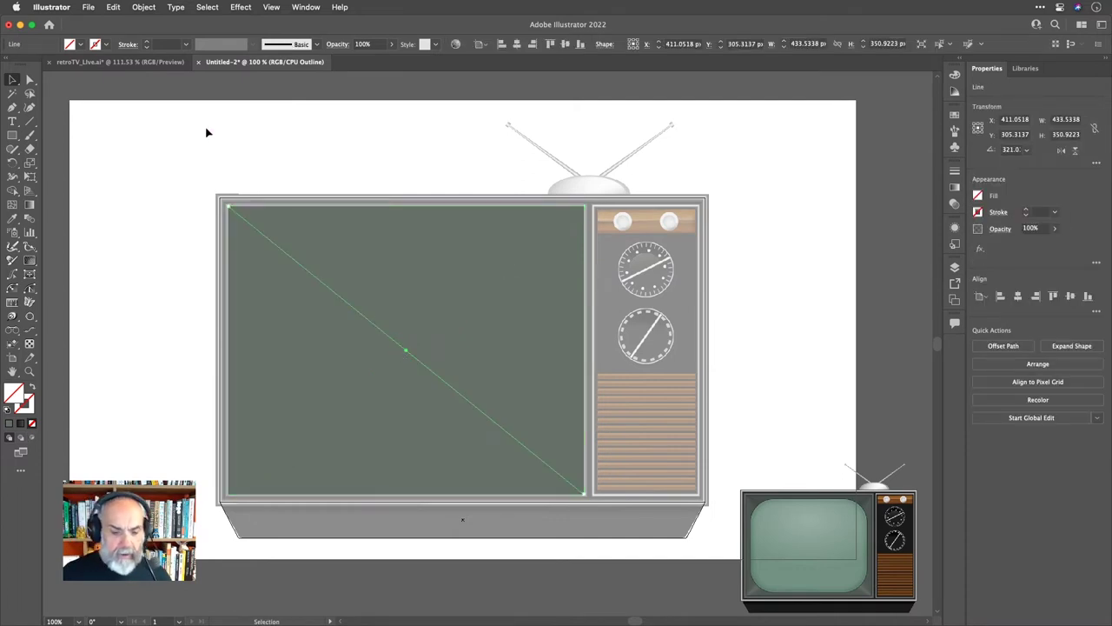
# Divide the screen rectangle along the diagonal line, then undo the division.
pyautogui.click(143, 9)
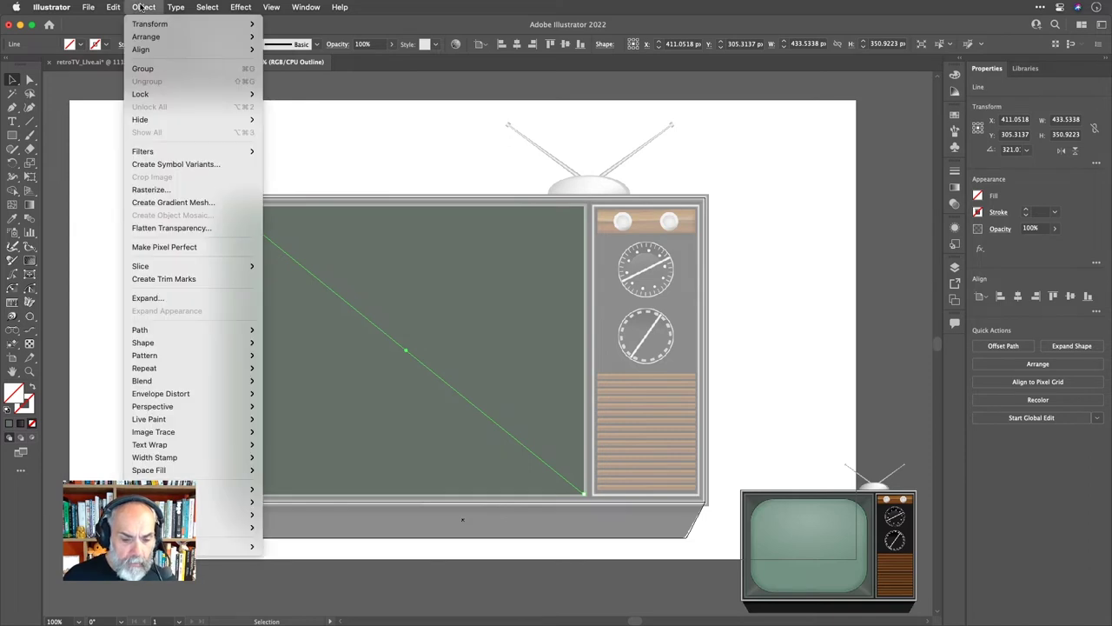
pyautogui.moveTo(209, 326)
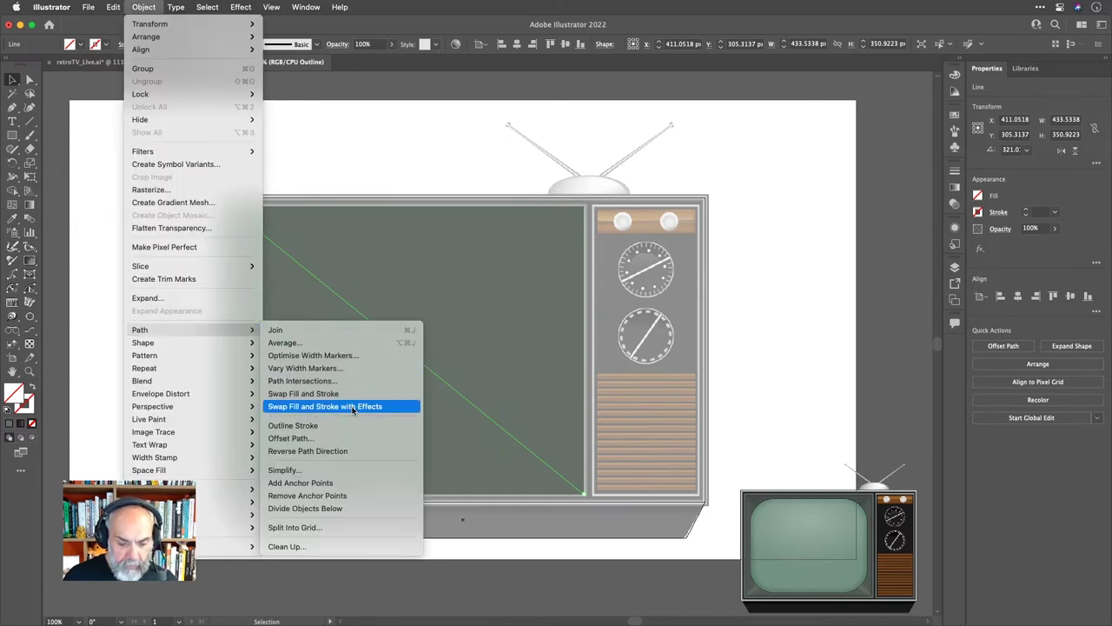
pyautogui.click(366, 512)
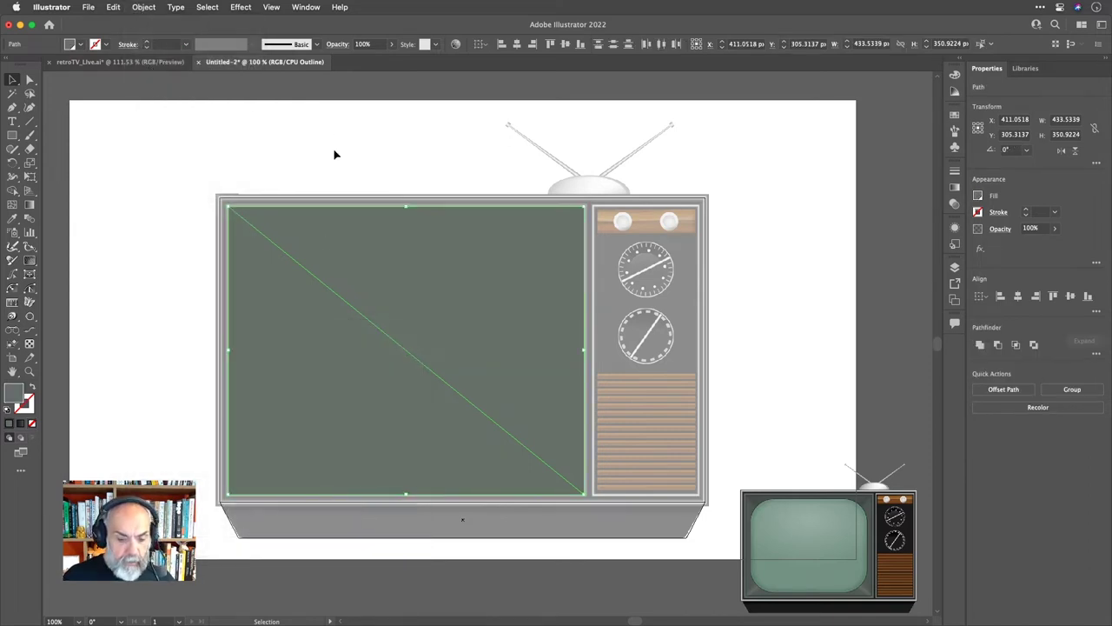
pyautogui.press('a')
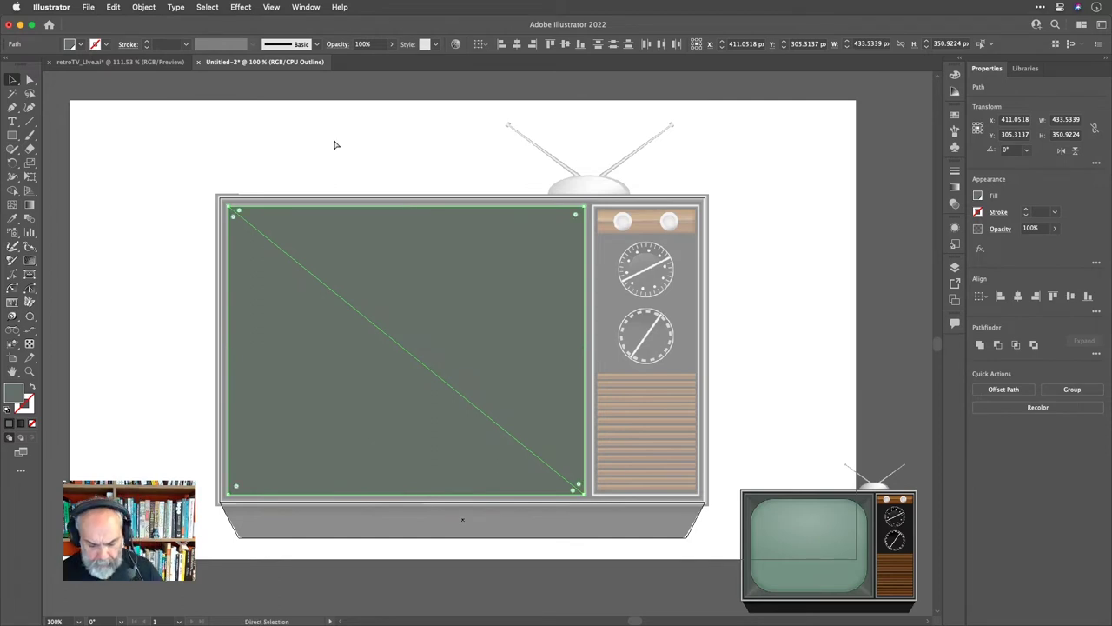
pyautogui.press('super+z')
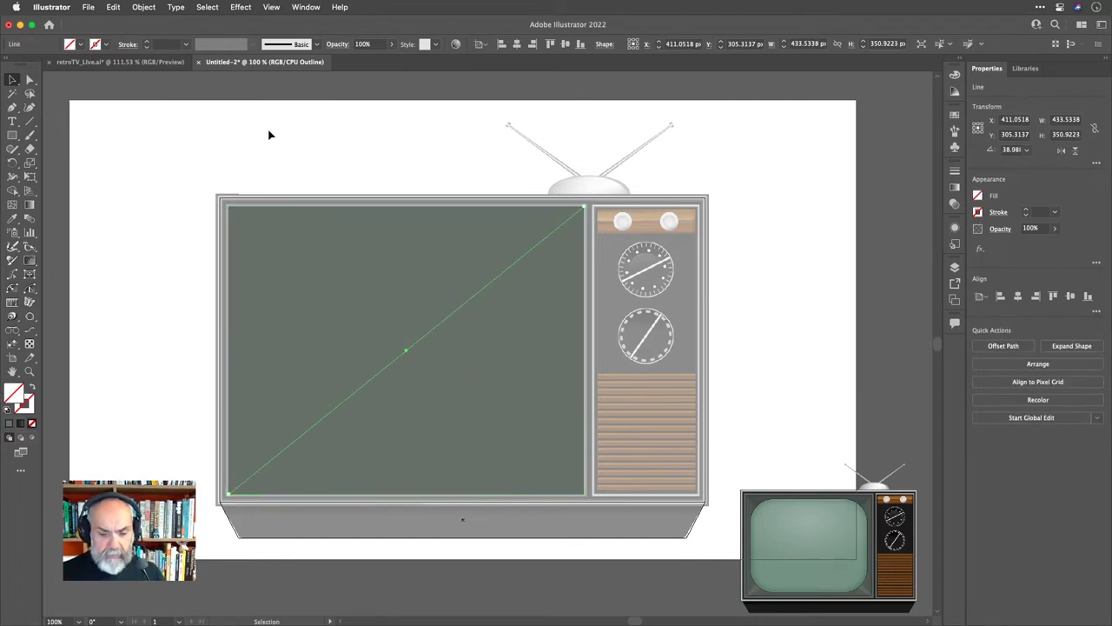
# Divide the screen again, then undo to the upper triangle and restore its bottom edge.
pyautogui.click(89, 7)
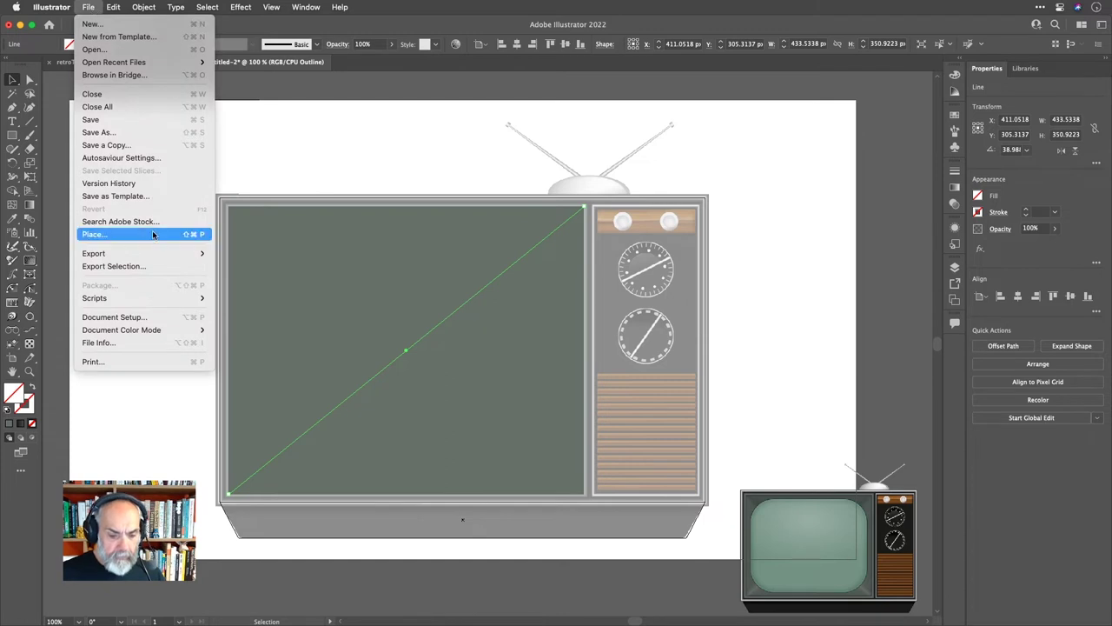
pyautogui.moveTo(149, 14)
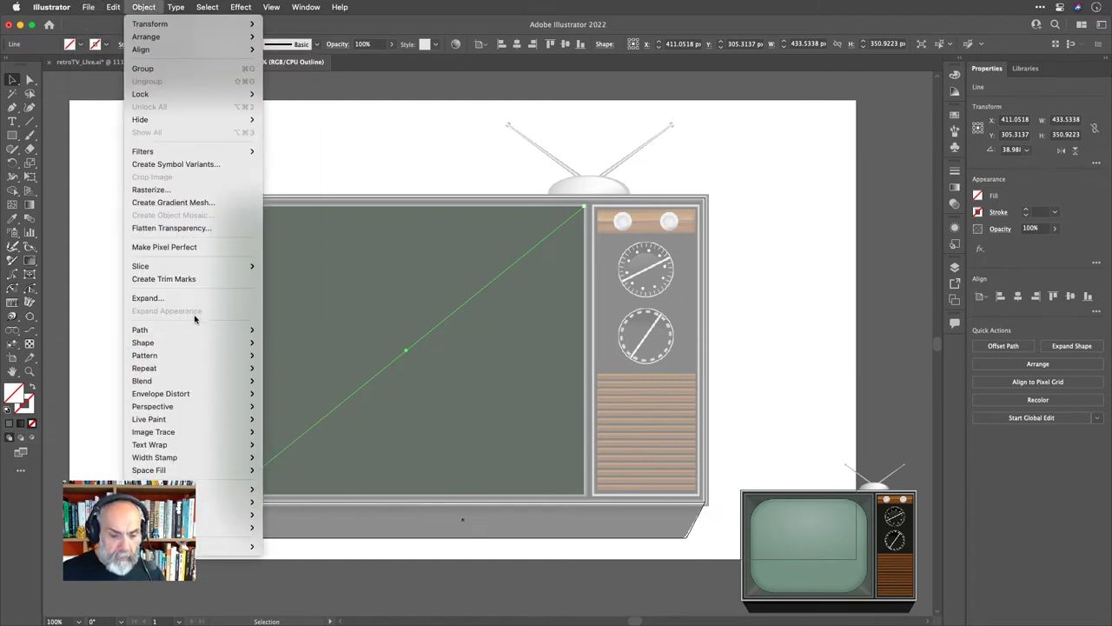
pyautogui.moveTo(202, 332)
pyautogui.click(324, 511)
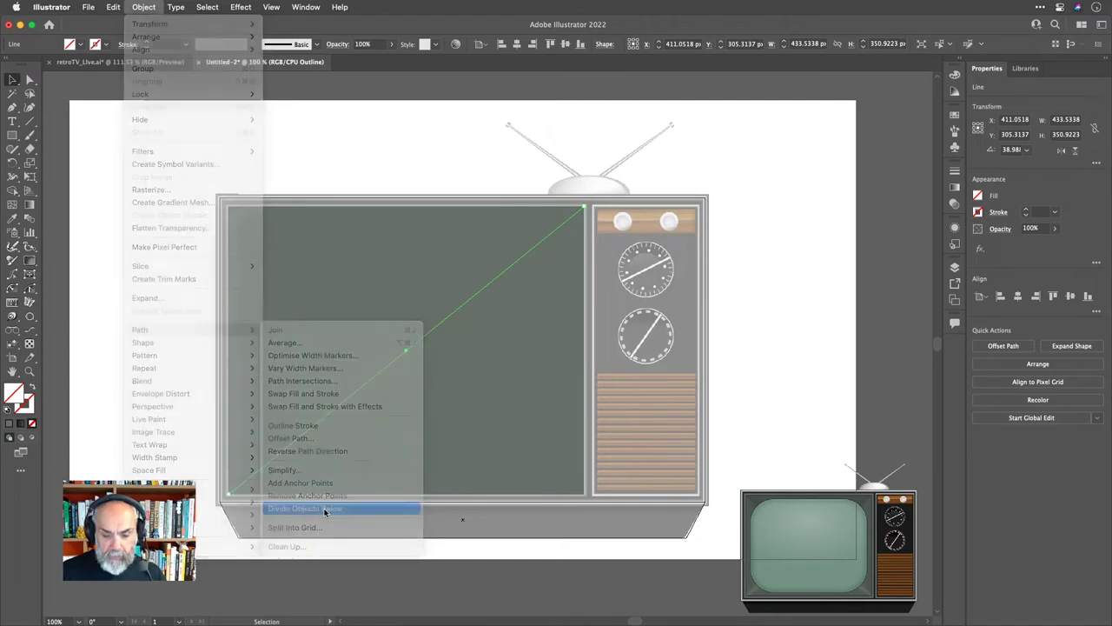
pyautogui.press('super+z')
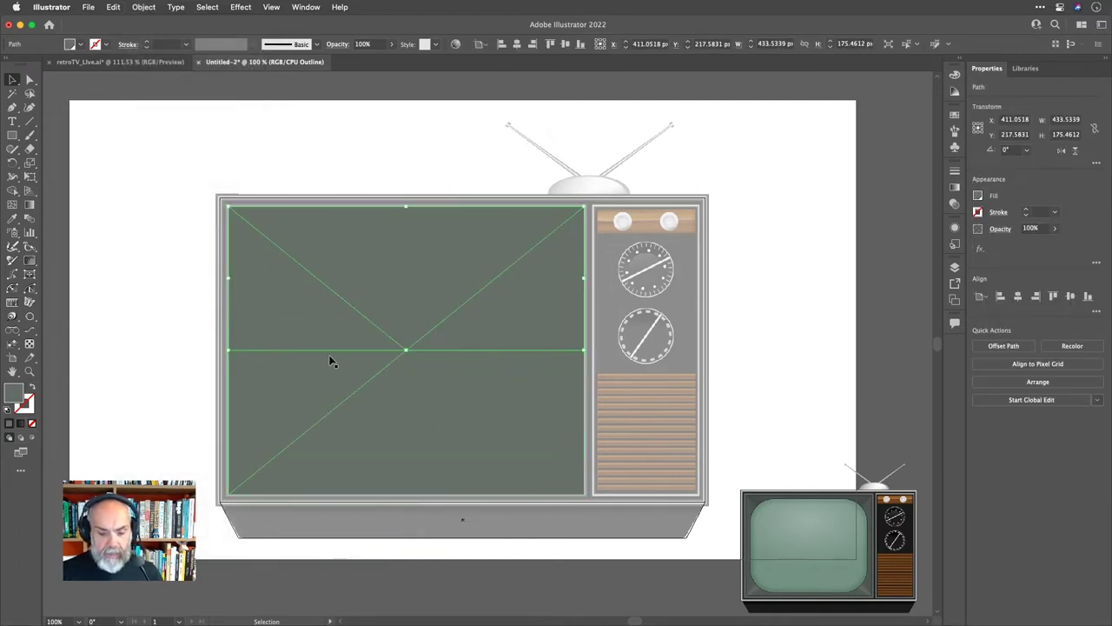
pyautogui.press('super+z')
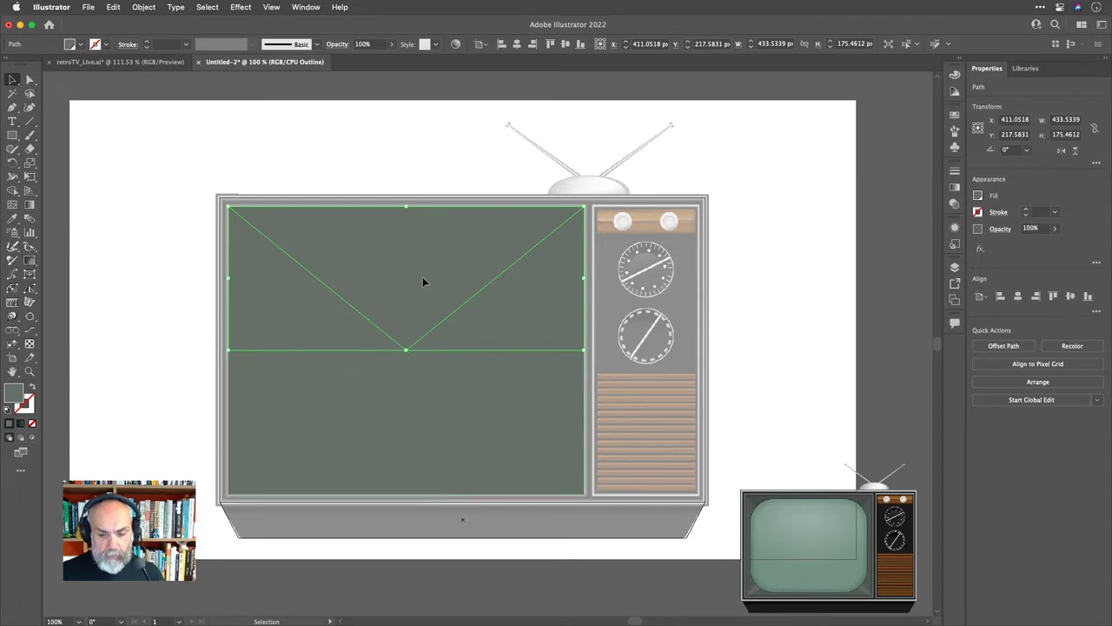
pyautogui.press('super+z')
pyautogui.press('super+shift+z')
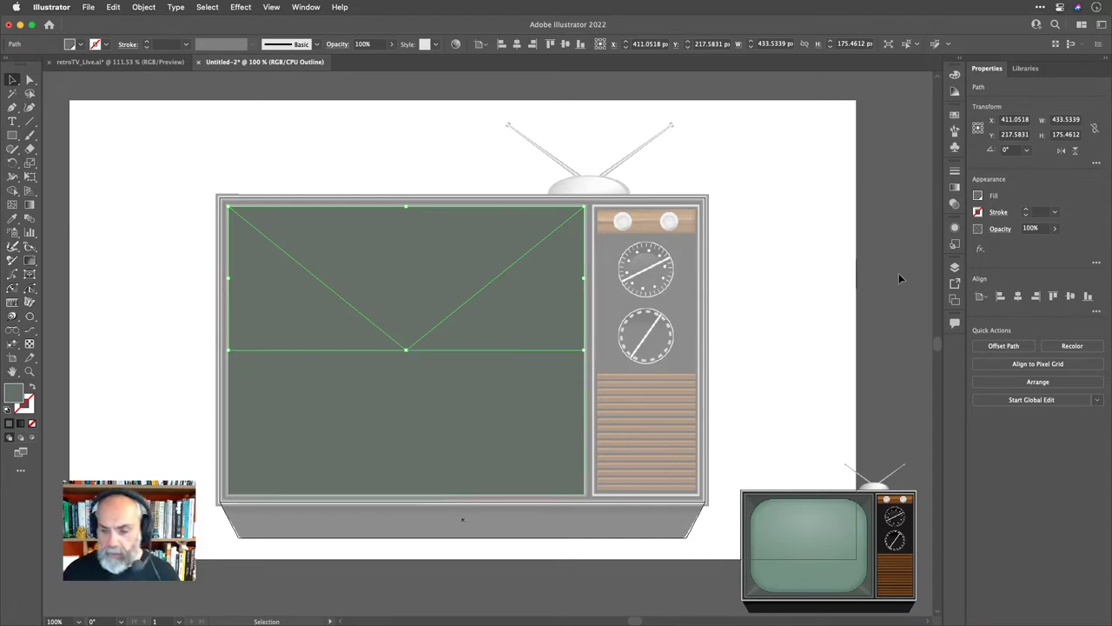
# Switch the Color panel to HSB and slightly lower the upper triangle's brightness.
pyautogui.click(954, 75)
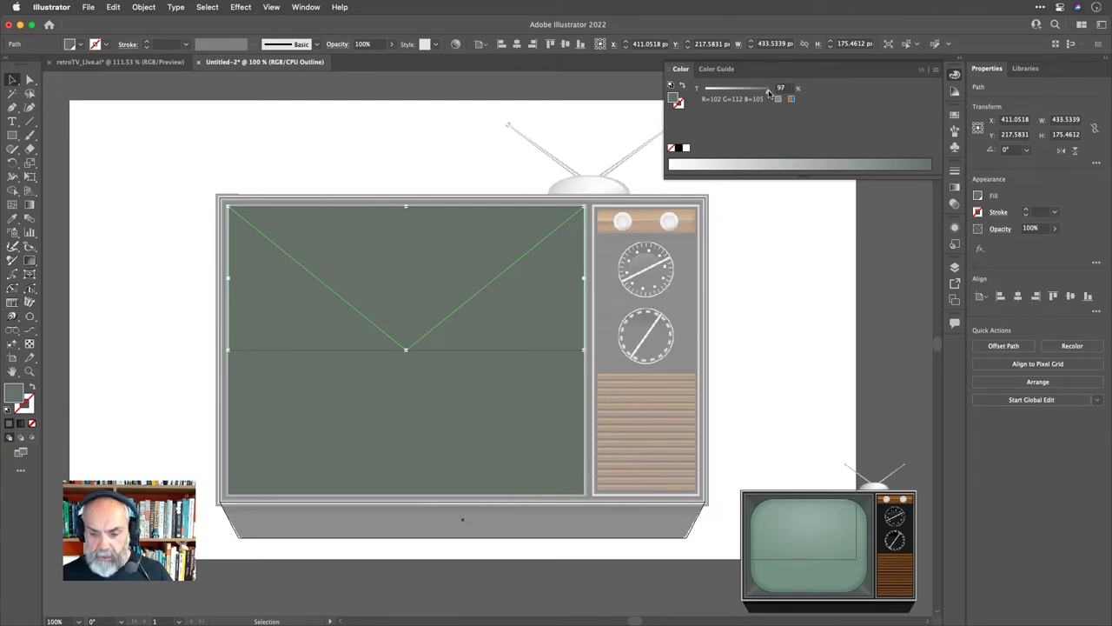
pyautogui.click(776, 96)
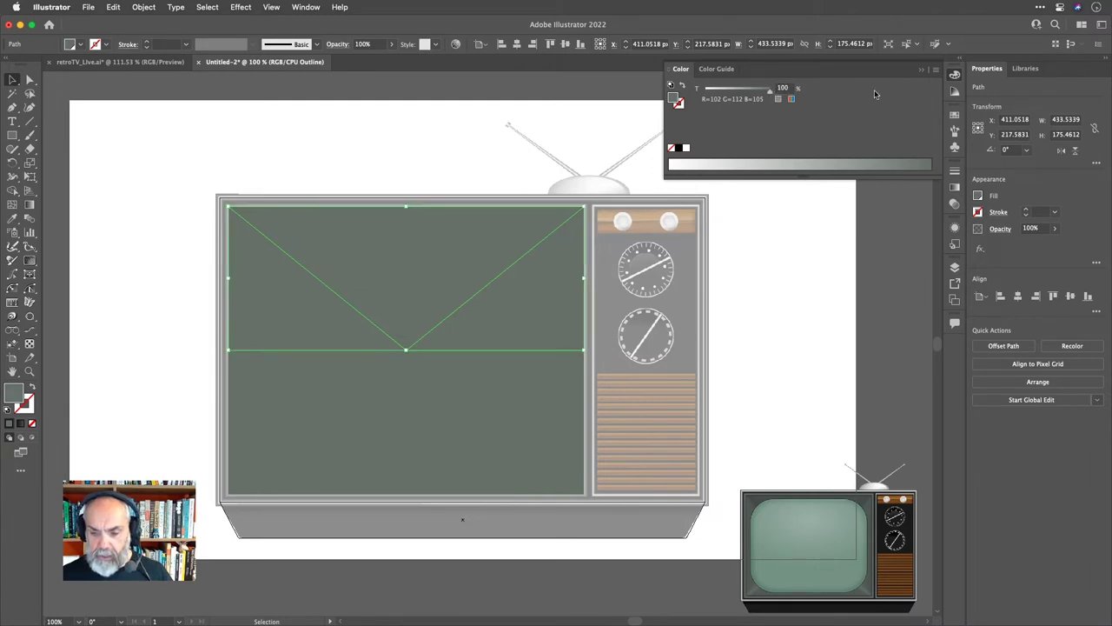
pyautogui.click(936, 71)
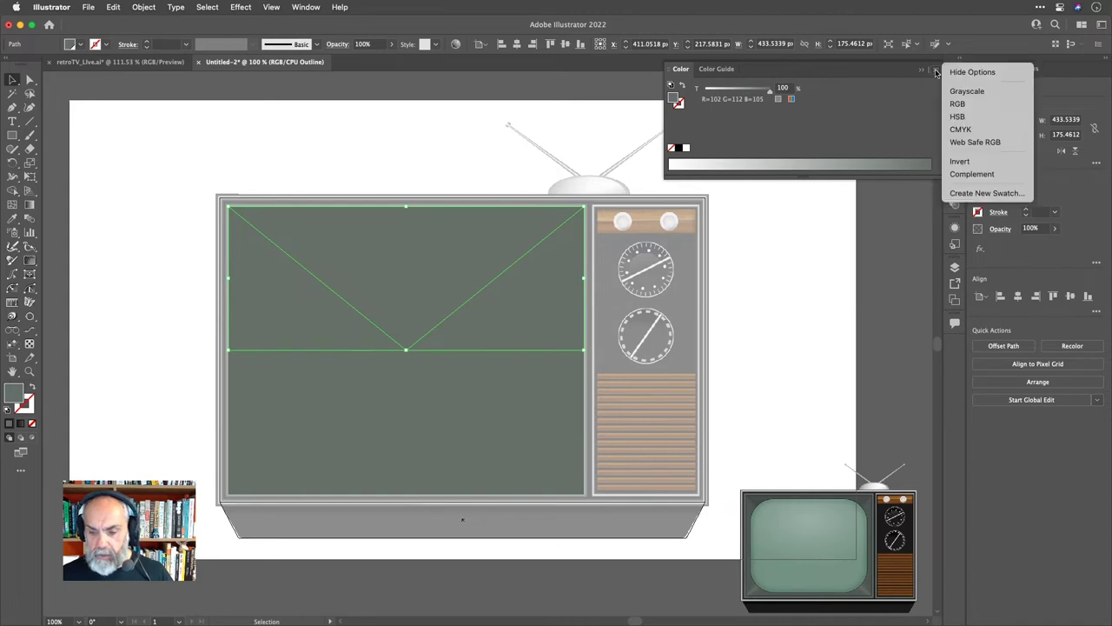
pyautogui.click(958, 117)
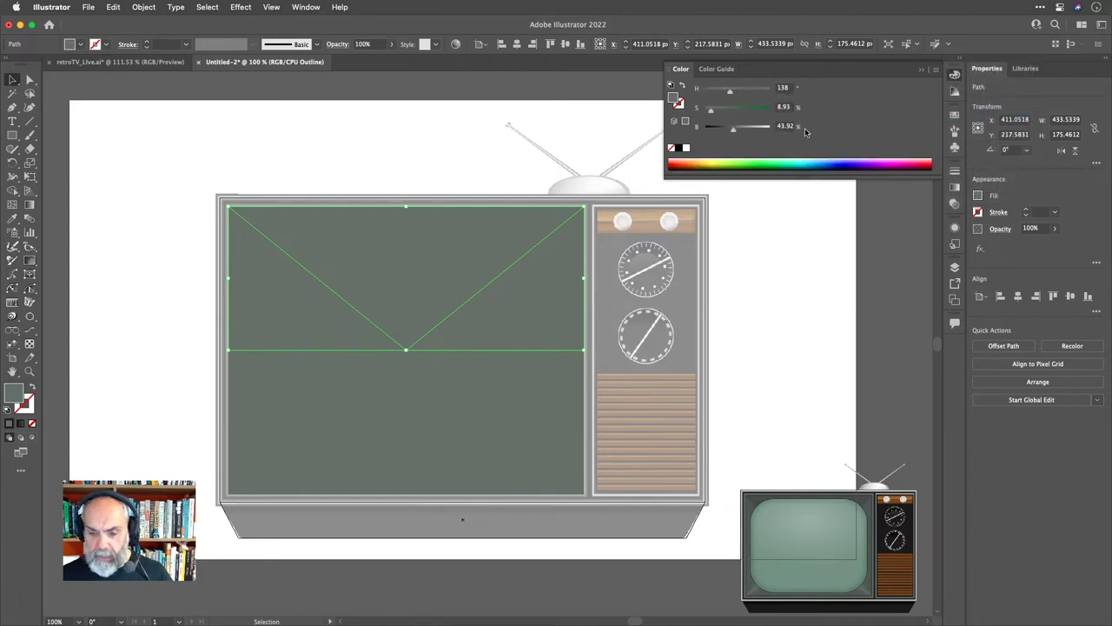
pyautogui.click(733, 131)
pyautogui.moveTo(733, 131); pyautogui.dragTo(734, 132)
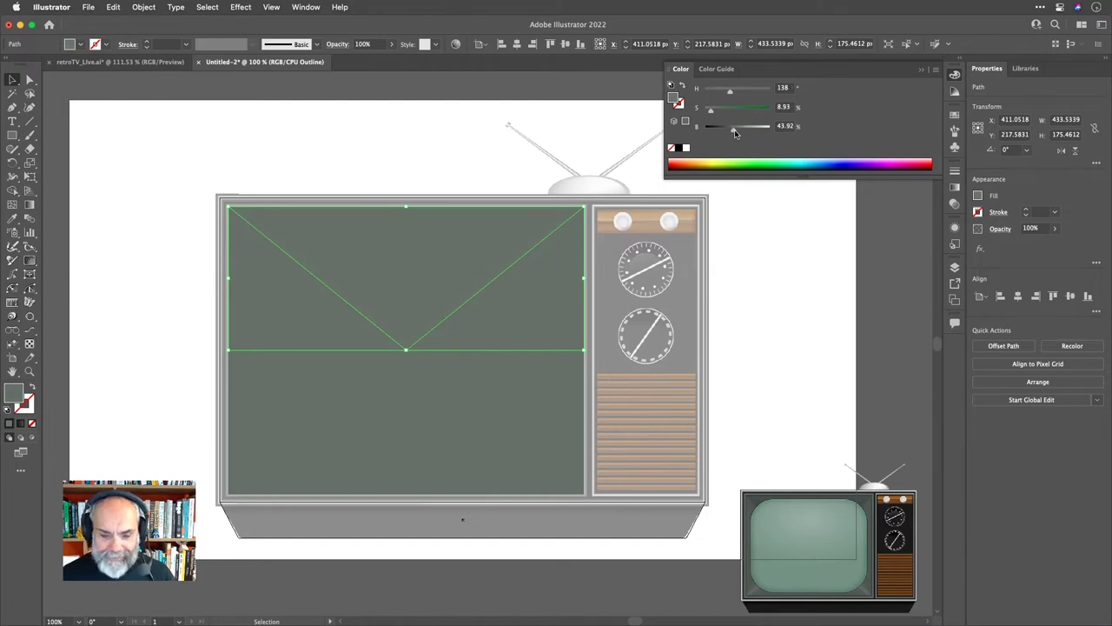
pyautogui.click(391, 142)
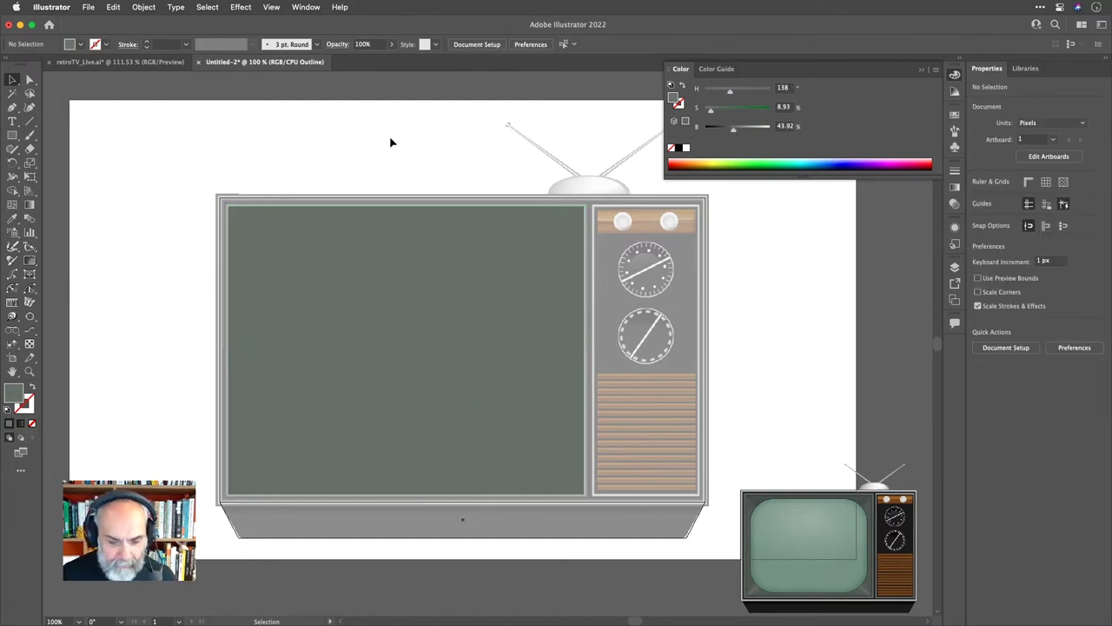
# Set the upper triangle's brightness to about 41.96% and preview the shading.
pyautogui.click(424, 244)
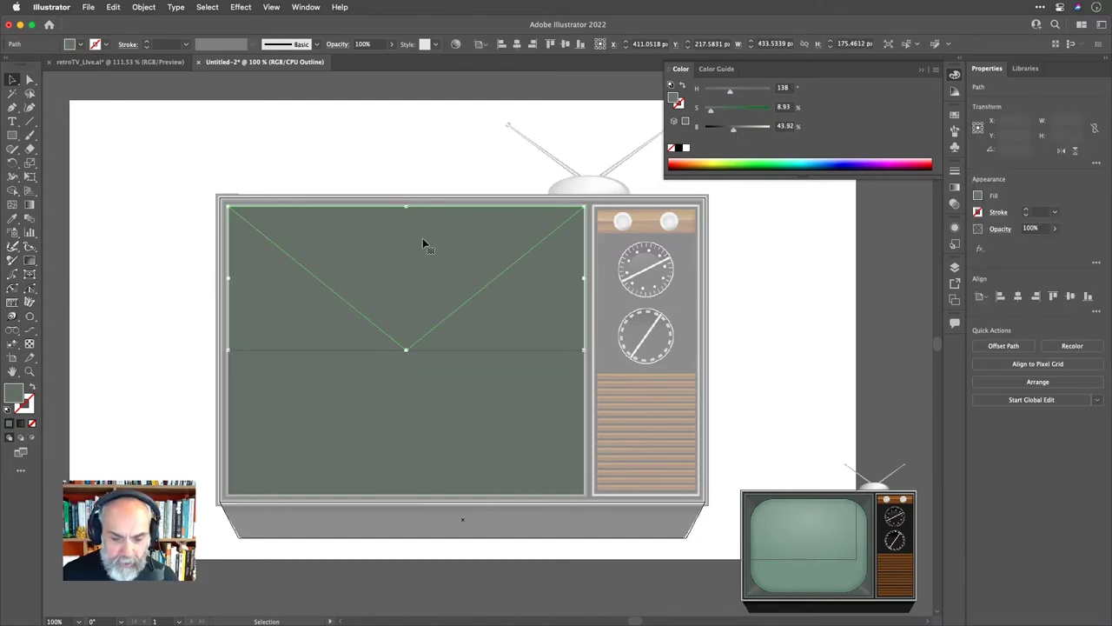
pyautogui.click(787, 126)
pyautogui.press('Return')
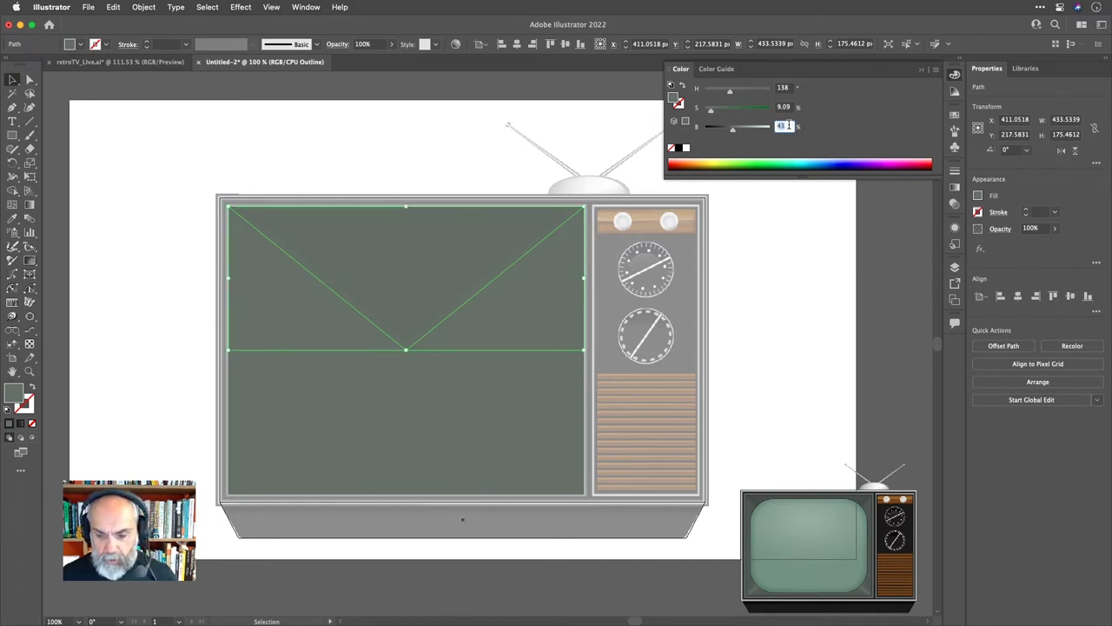
pyautogui.press('Down')
pyautogui.press('Down')
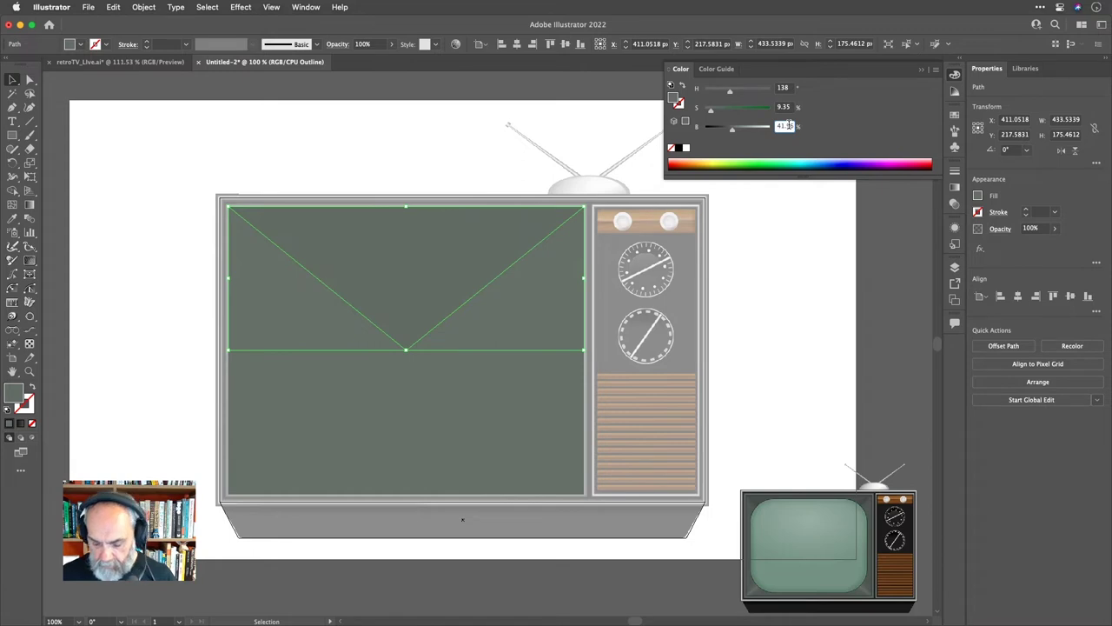
pyautogui.click(446, 150)
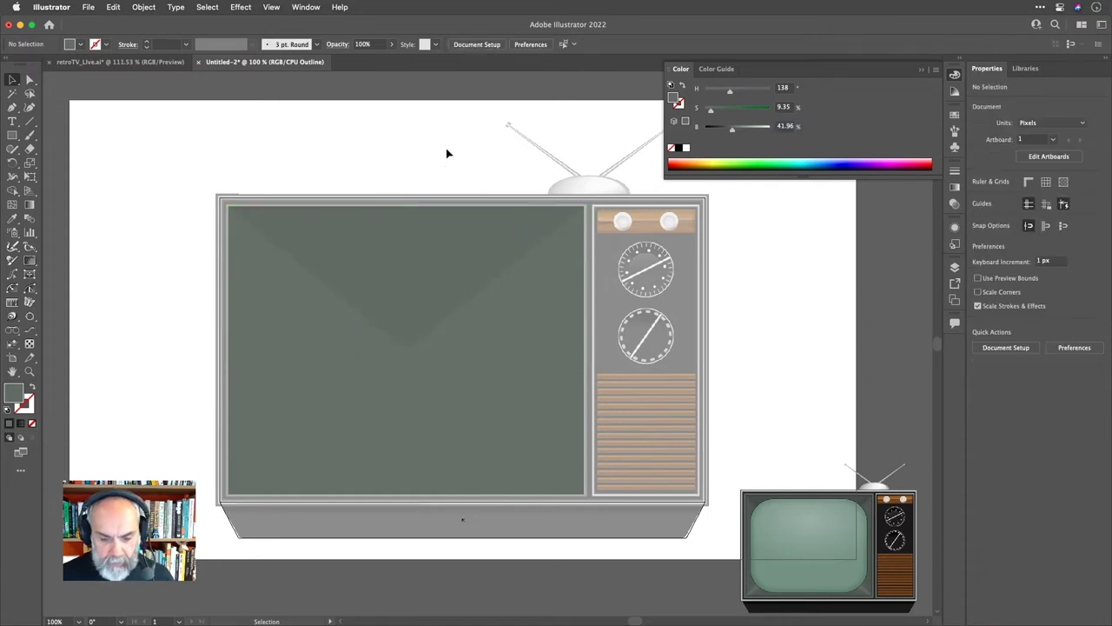
# Give the lower screen triangle a 97% fill tint and preview it deselected.
pyautogui.click(422, 394)
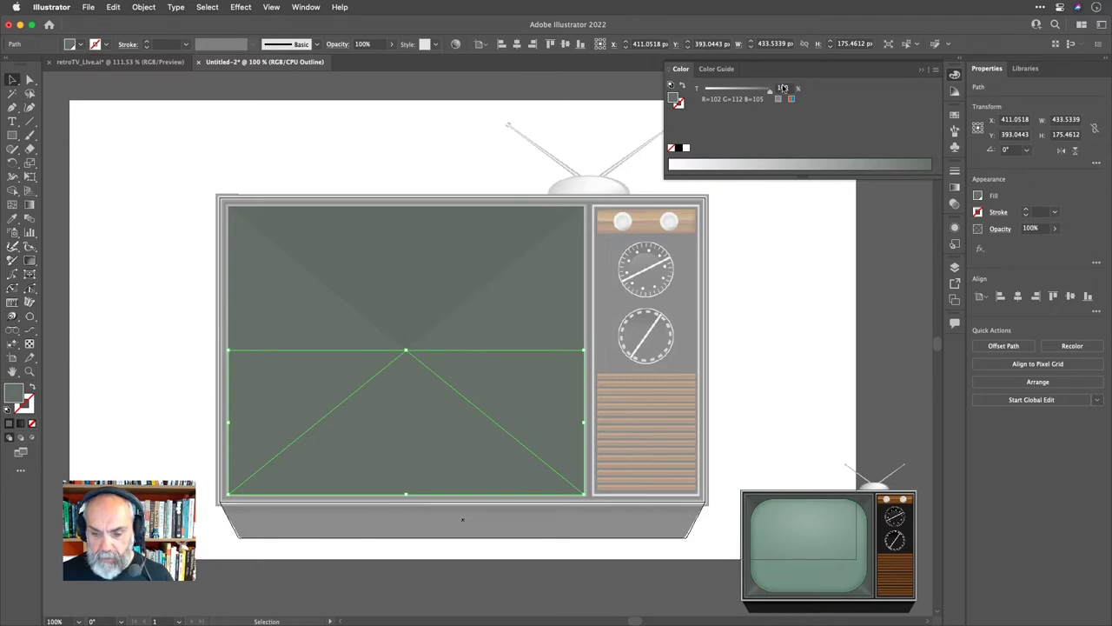
pyautogui.click(783, 87)
pyautogui.press('Return')
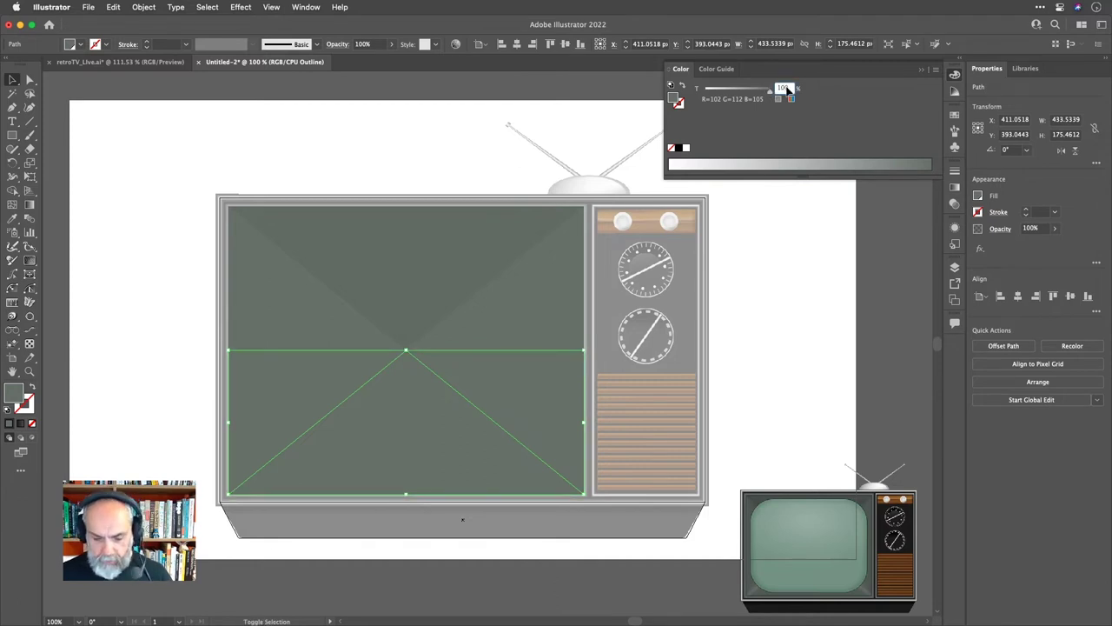
pyautogui.write('90')
pyautogui.press('Return')
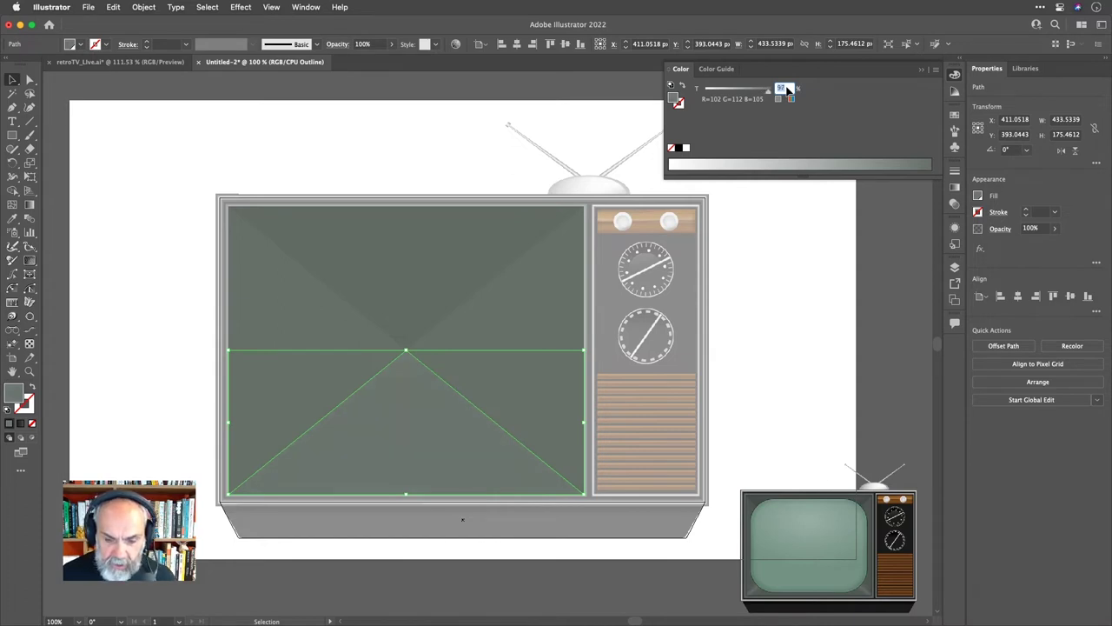
pyautogui.click(441, 141)
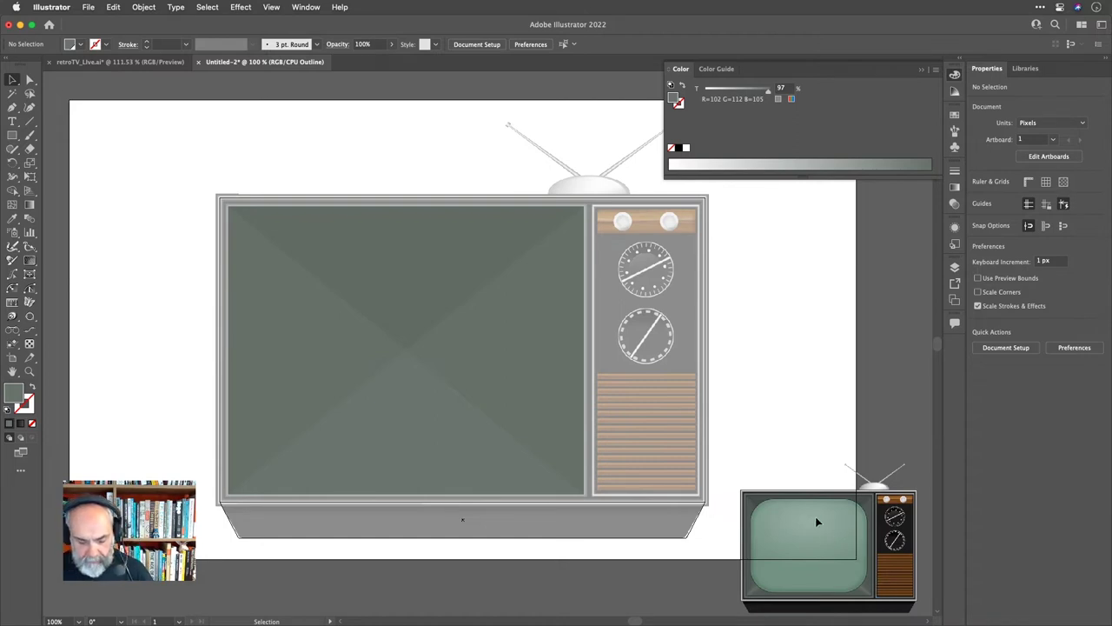
pyautogui.press('z')
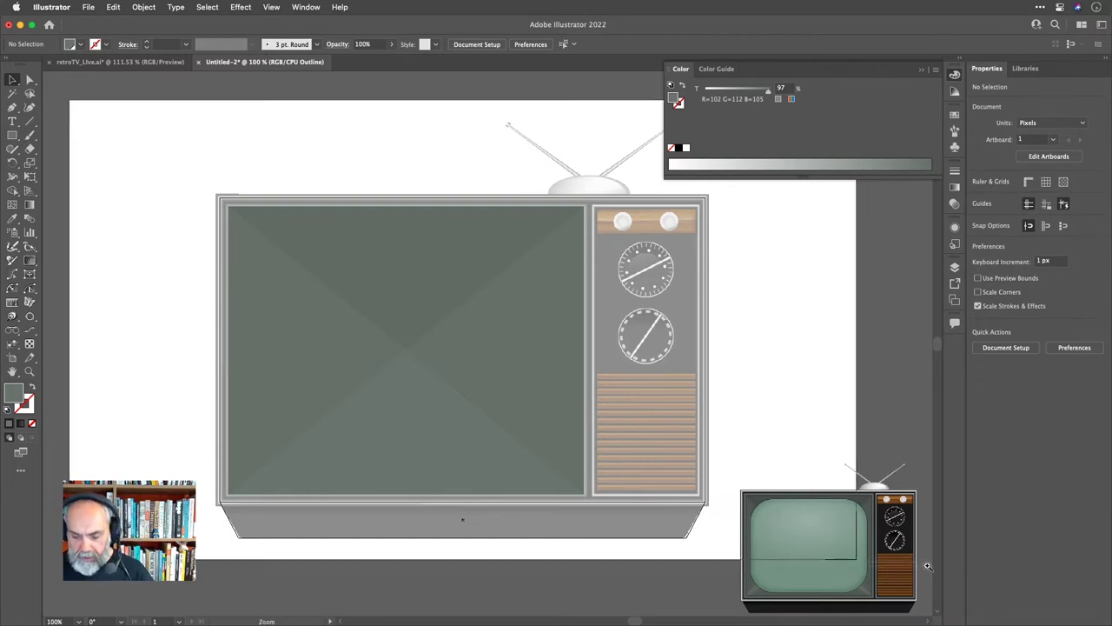
pyautogui.moveTo(927, 565); pyautogui.dragTo(819, 599)
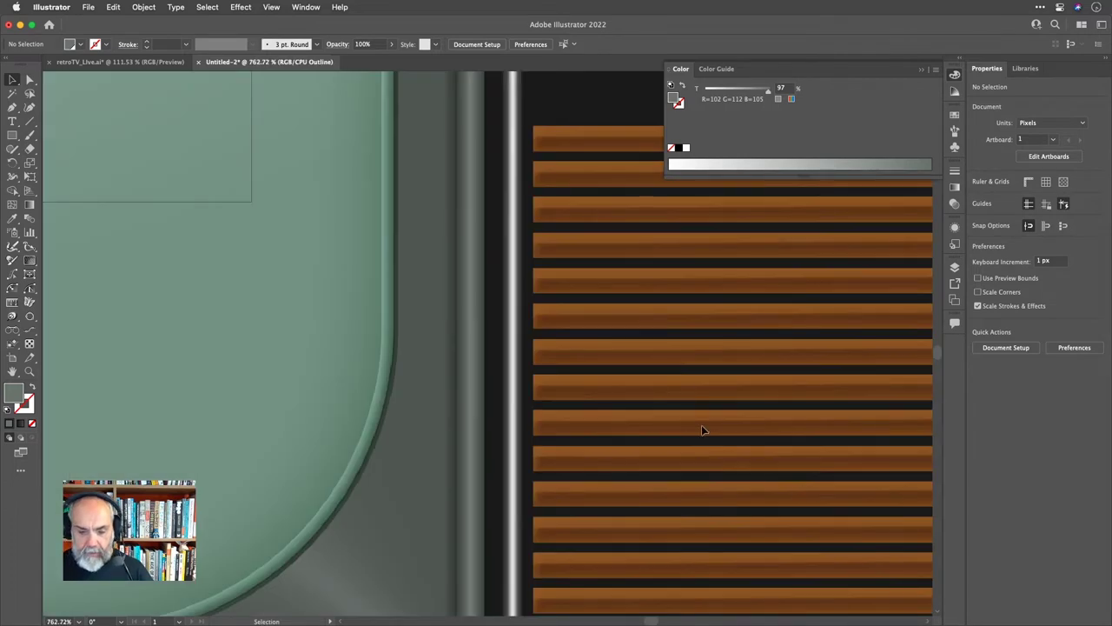
pyautogui.press('super+minus')
pyautogui.scroll(-3, 702, 430)
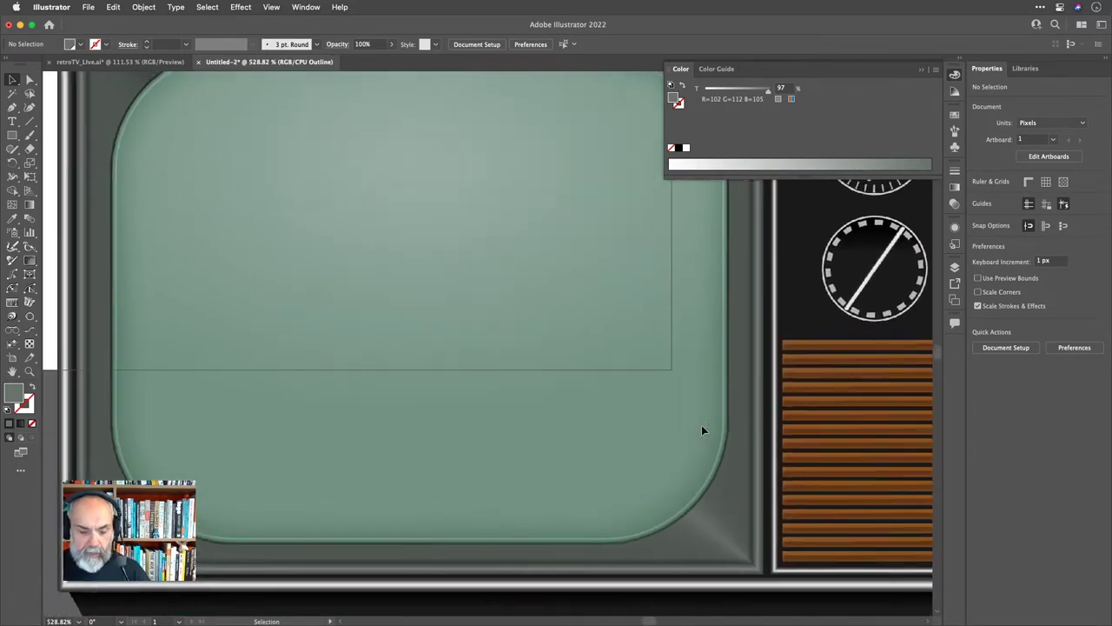
pyautogui.scroll(2, 702, 429)
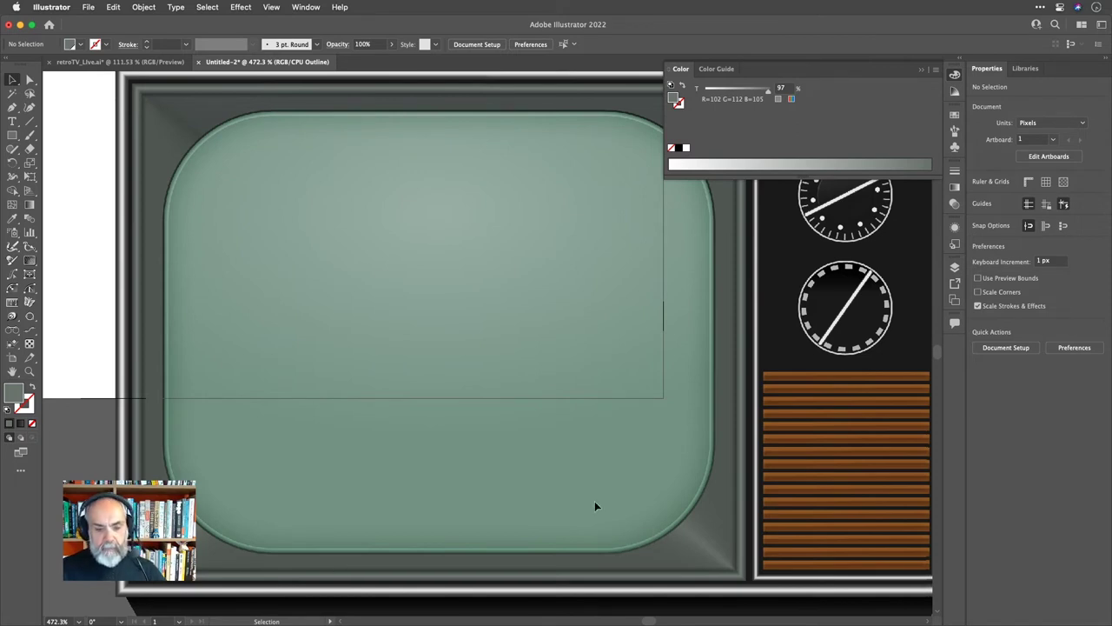
pyautogui.press('a')
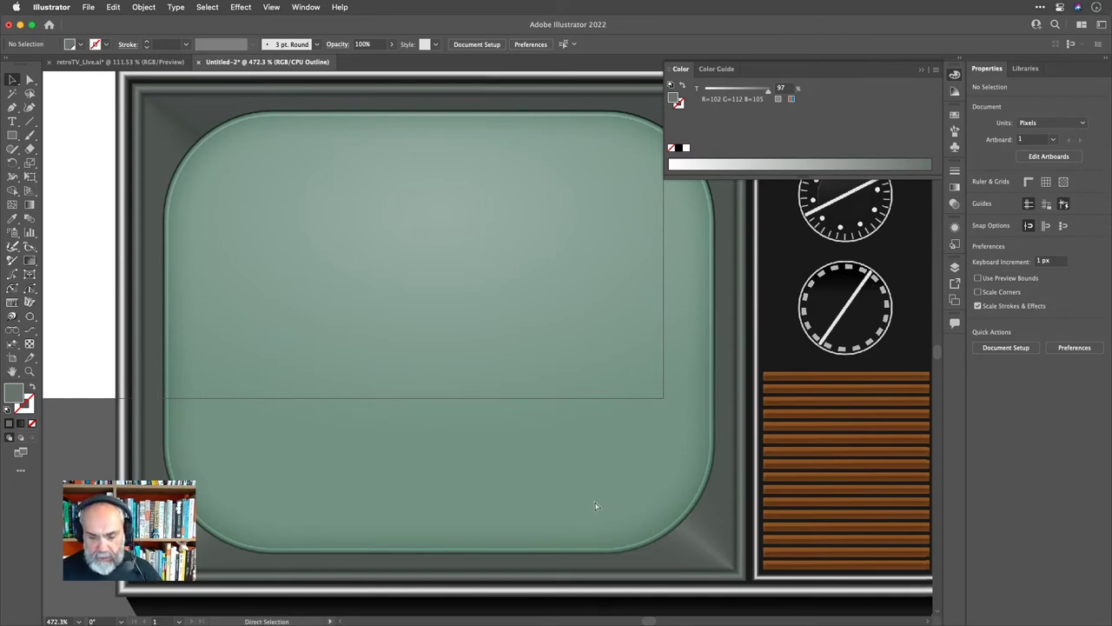
pyautogui.press('super+0')
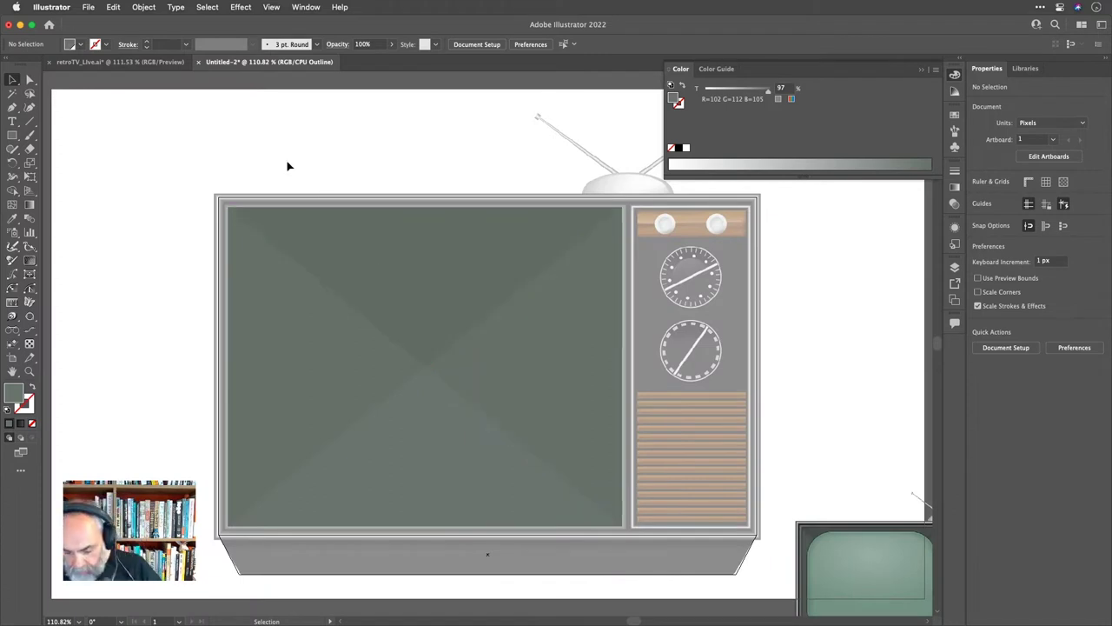
pyautogui.press('\\')
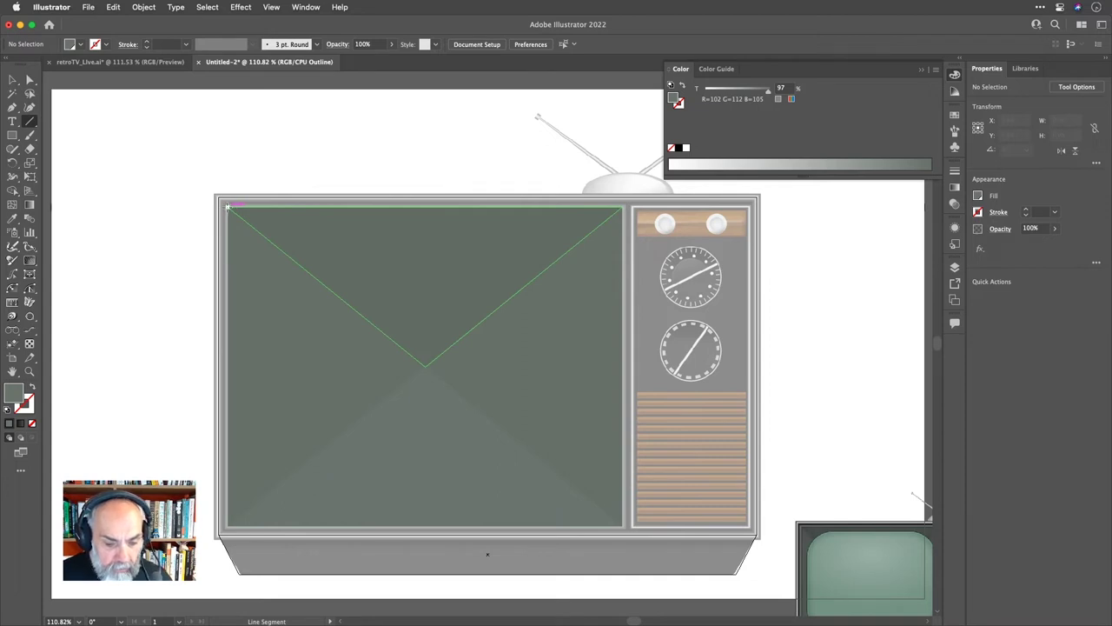
# Draw a short line from the screen's top-left corner partway down the diagonal.
pyautogui.moveTo(227, 206); pyautogui.dragTo(311, 274)
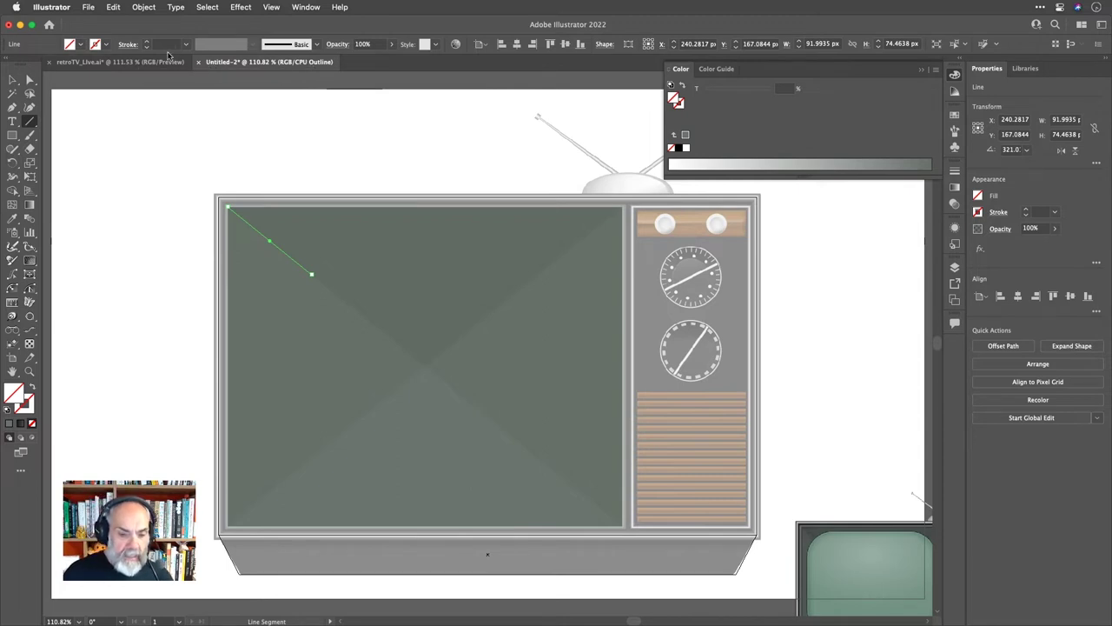
# Give the diagonal line a magenta stroke and raise its weight to 74 pt.
pyautogui.click(104, 45)
pyautogui.click(33, 83)
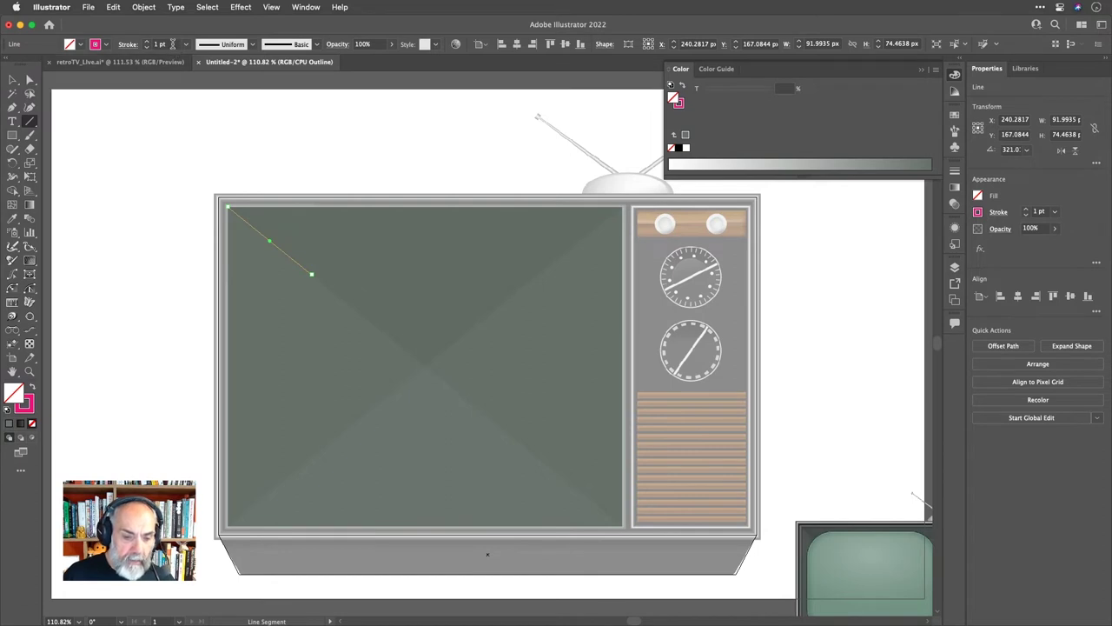
pyautogui.scroll(14, 173, 43)
pyautogui.scroll(20, 173, 43)
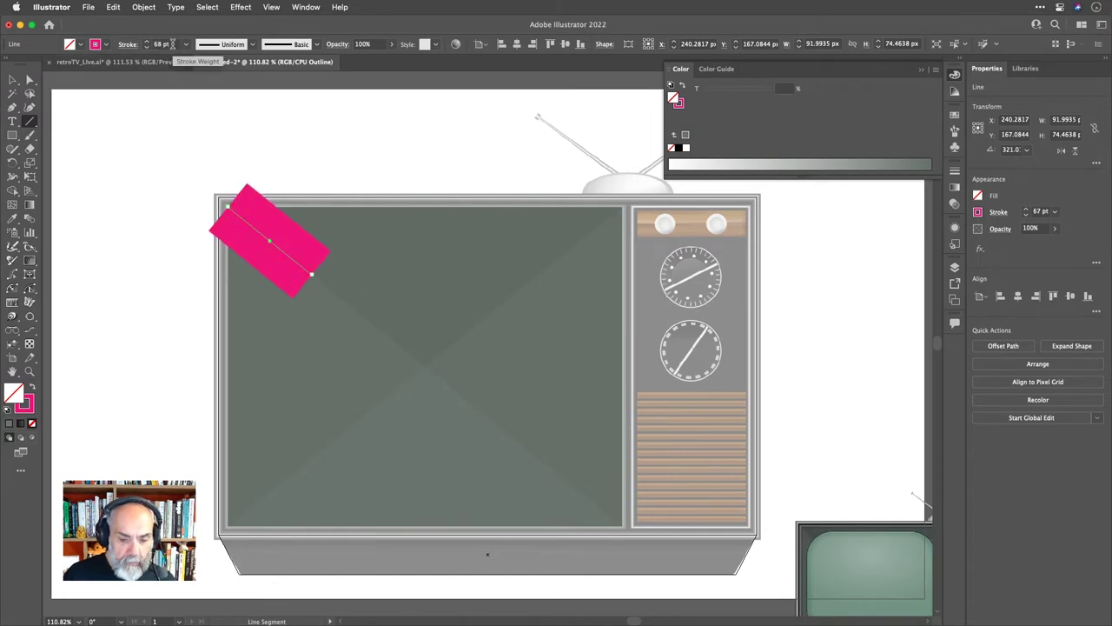
pyautogui.scroll(4, 172, 44)
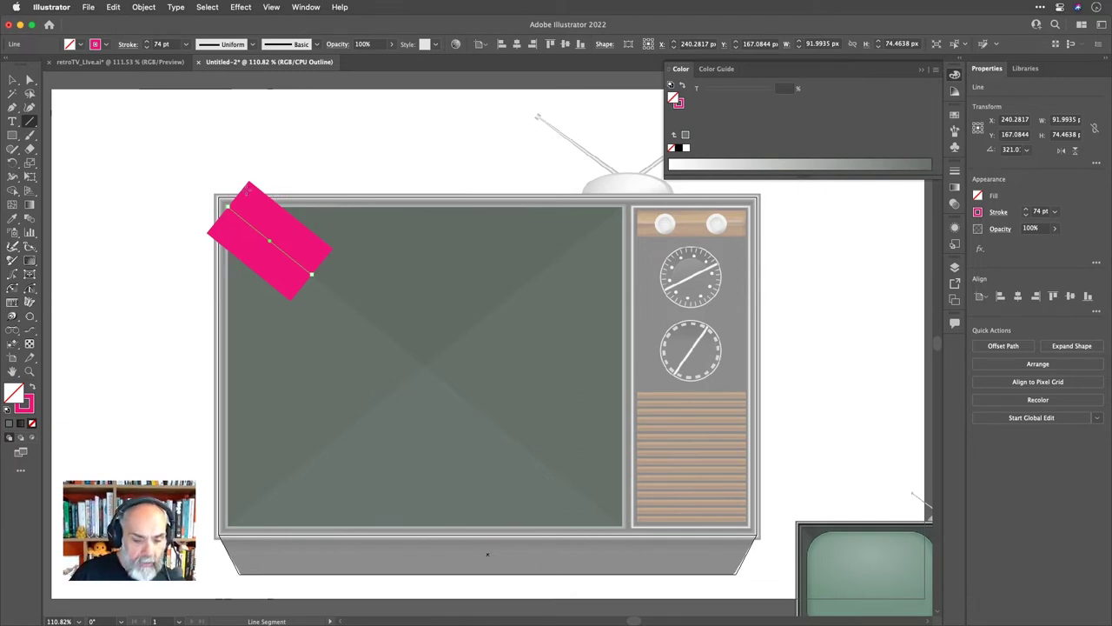
# Apply a tapered width profile to the stroke, flipped so it widens along the diagonal.
pyautogui.click(252, 45)
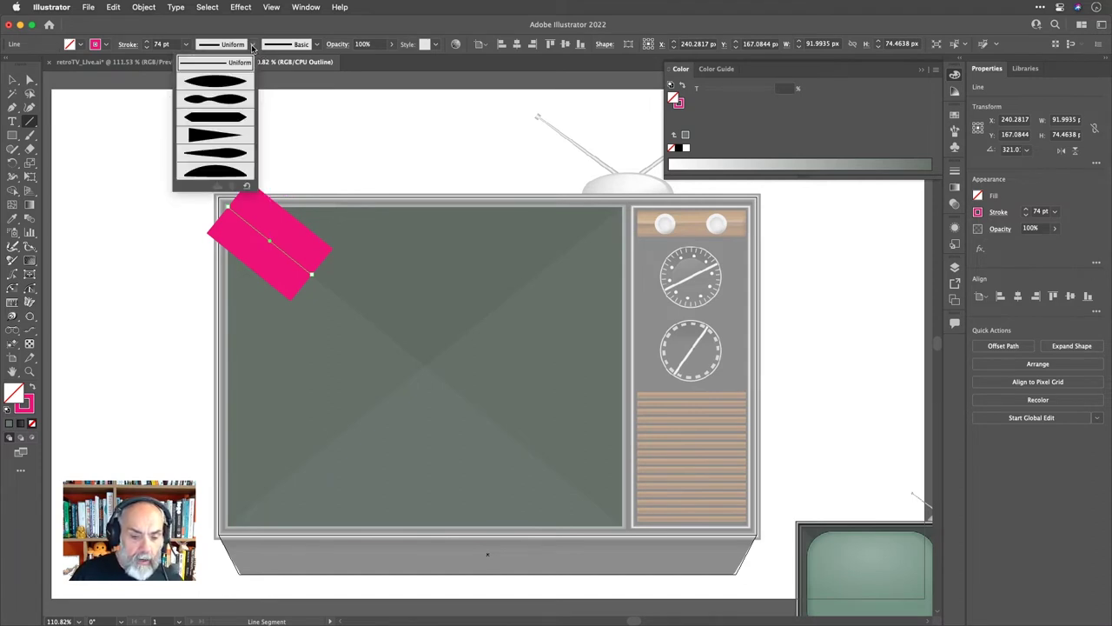
pyautogui.click(221, 136)
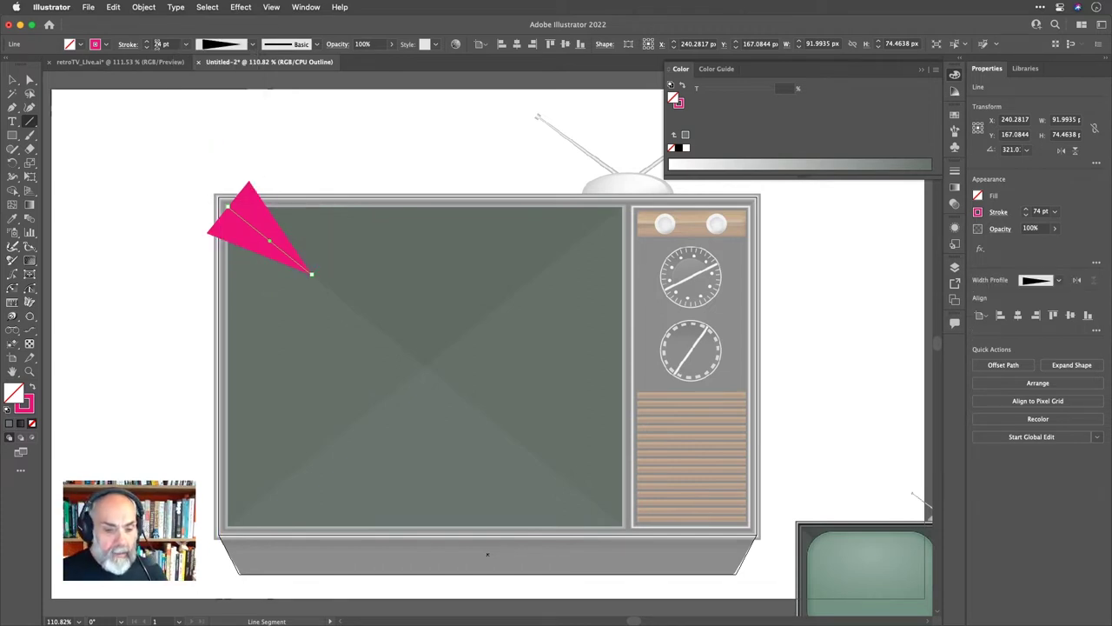
pyautogui.click(132, 44)
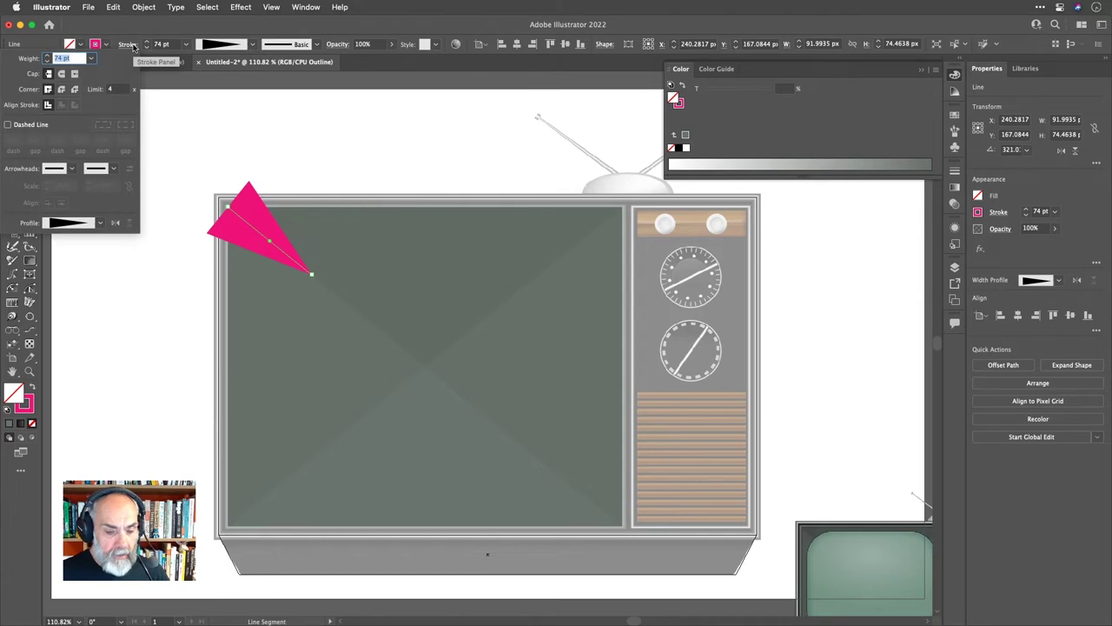
pyautogui.click(113, 223)
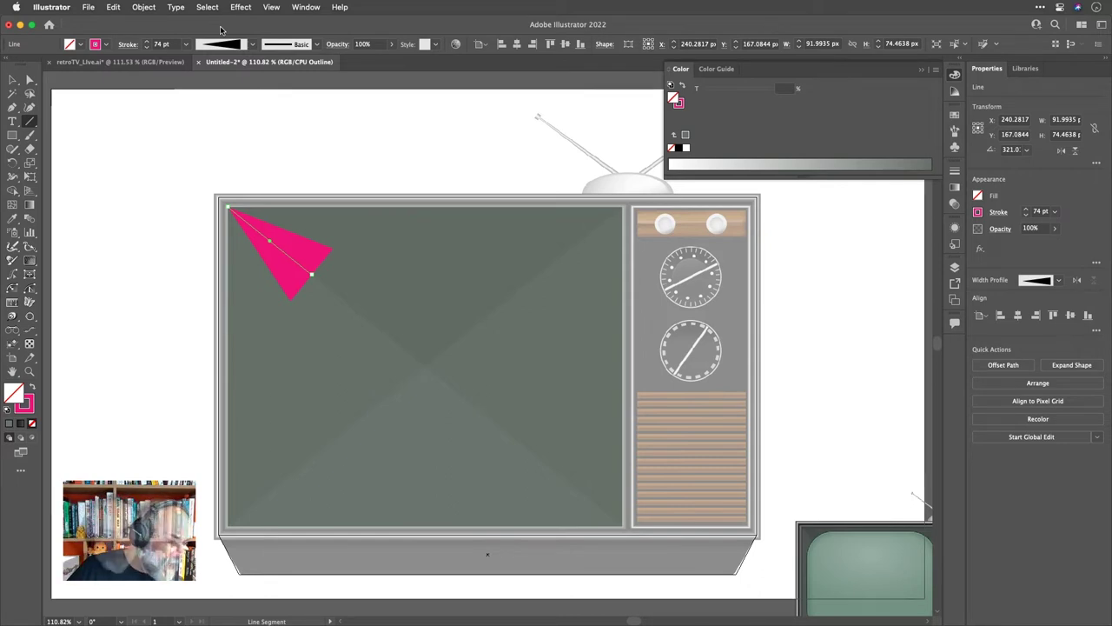
pyautogui.click(277, 182)
pyautogui.press('Escape')
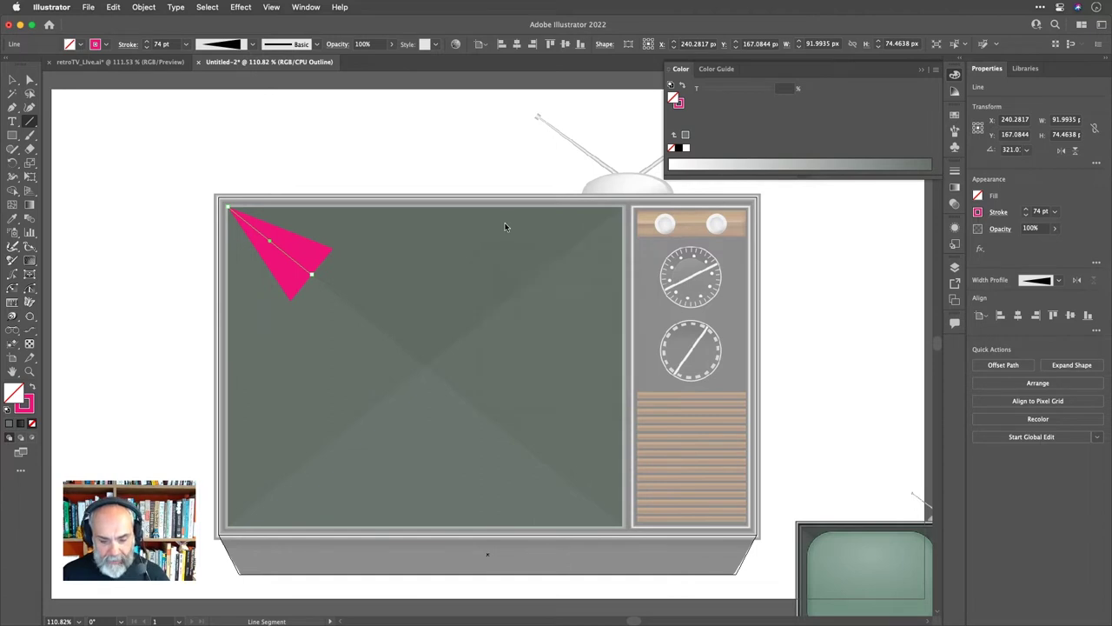
# Zoom in on the pink tapered stroke and review Performance preferences without changes.
pyautogui.moveTo(257, 246); pyautogui.dragTo(387, 340)
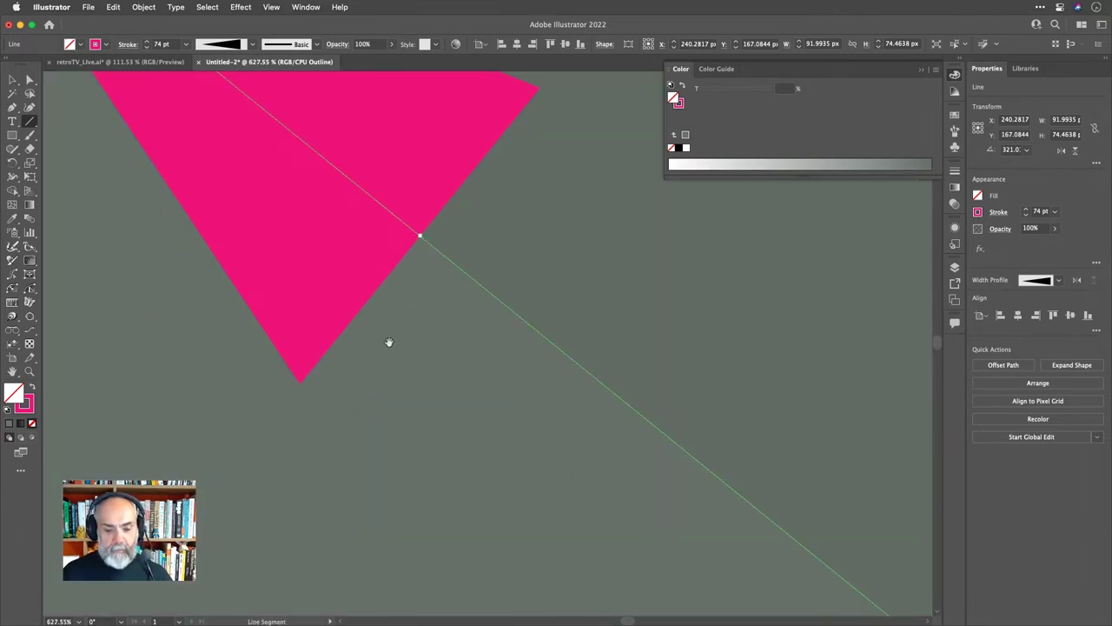
pyautogui.moveTo(333, 266); pyautogui.dragTo(492, 492)
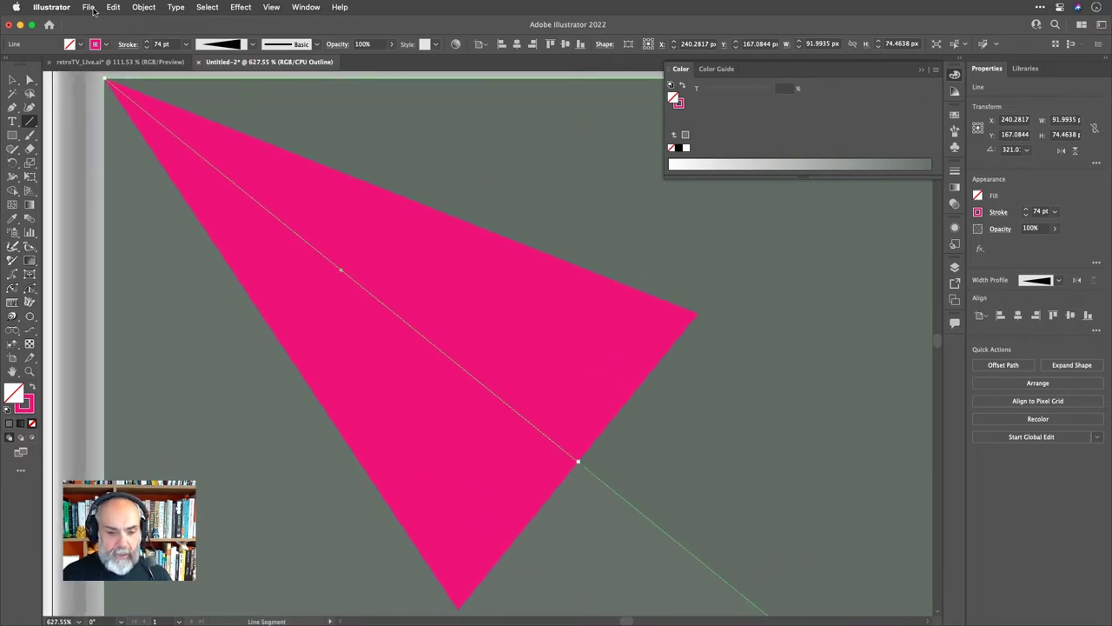
pyautogui.click(58, 9)
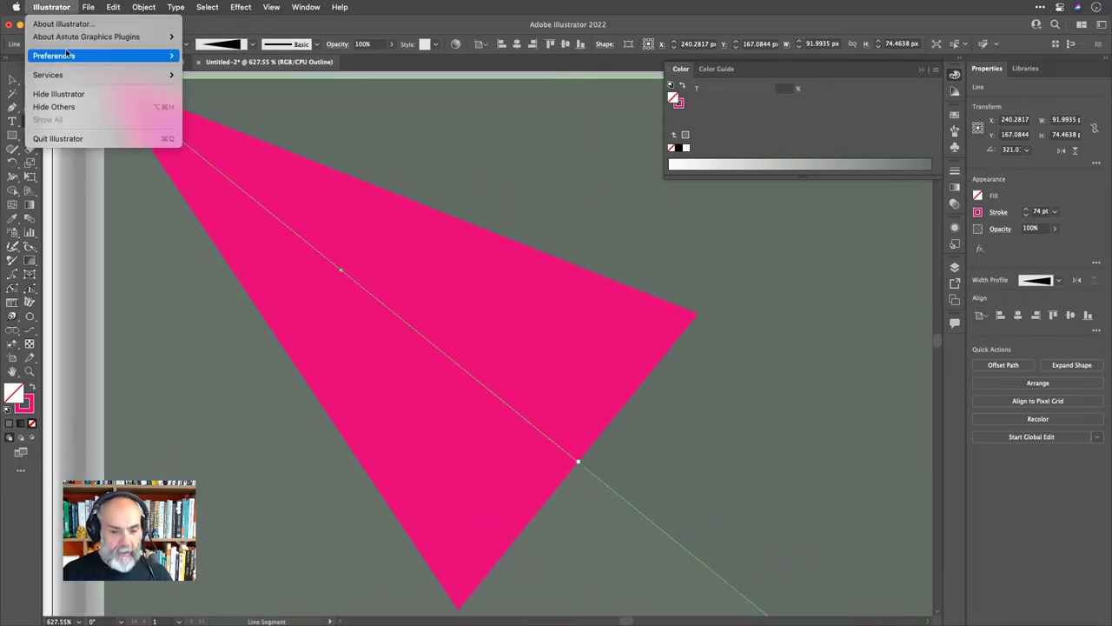
pyautogui.moveTo(67, 55)
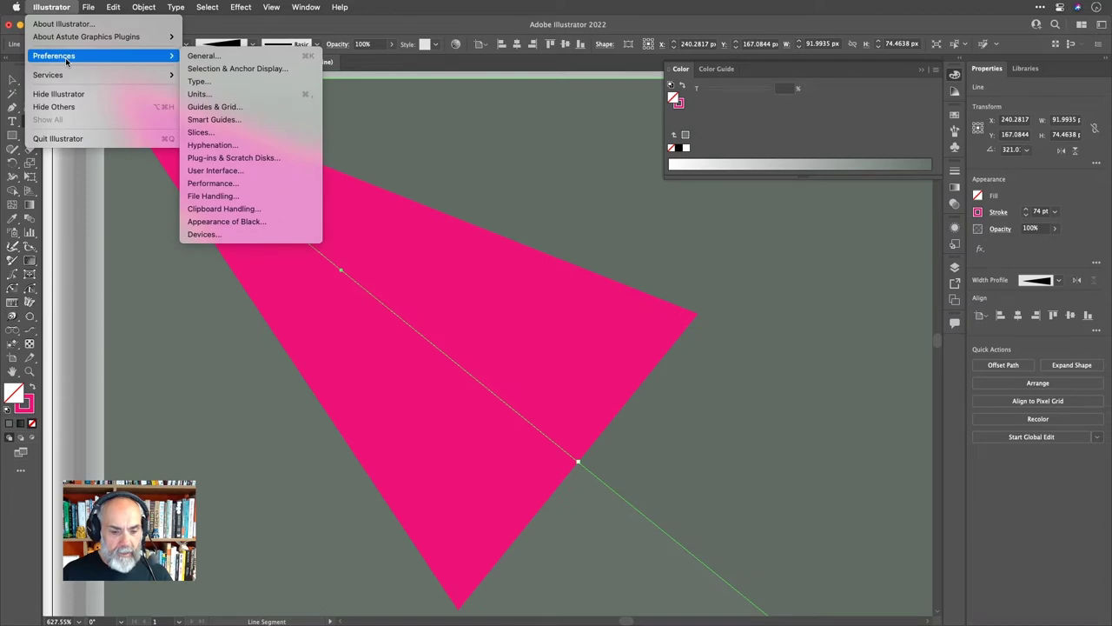
pyautogui.click(248, 184)
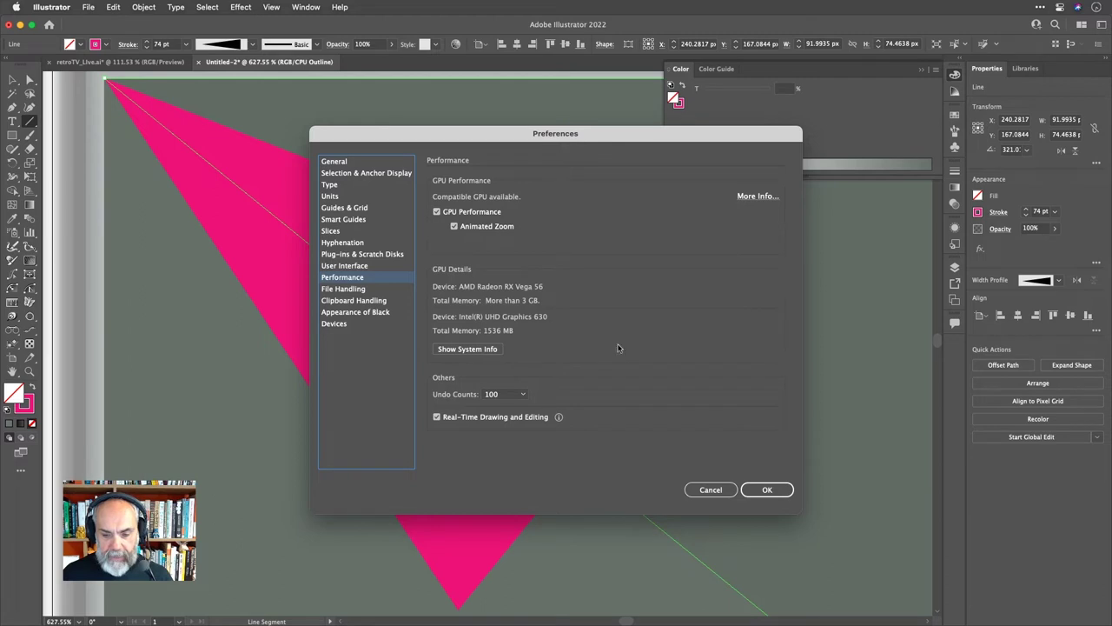
pyautogui.click(710, 492)
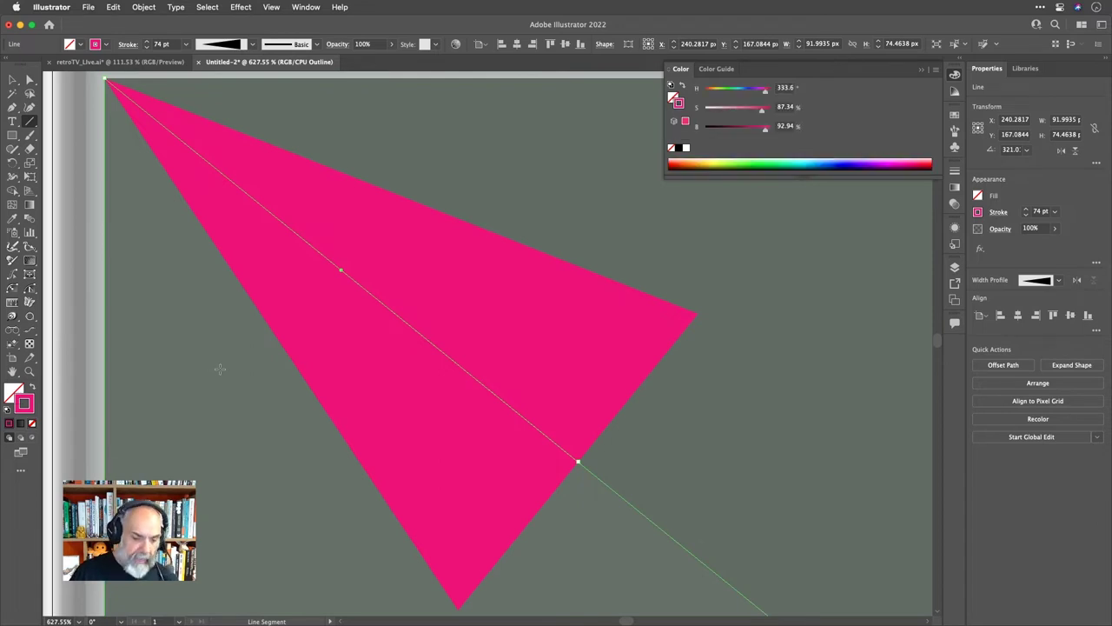
# Give the stroke a radial gradient with a magenta inner stop, applied across the stroke's width.
pyautogui.press('.')
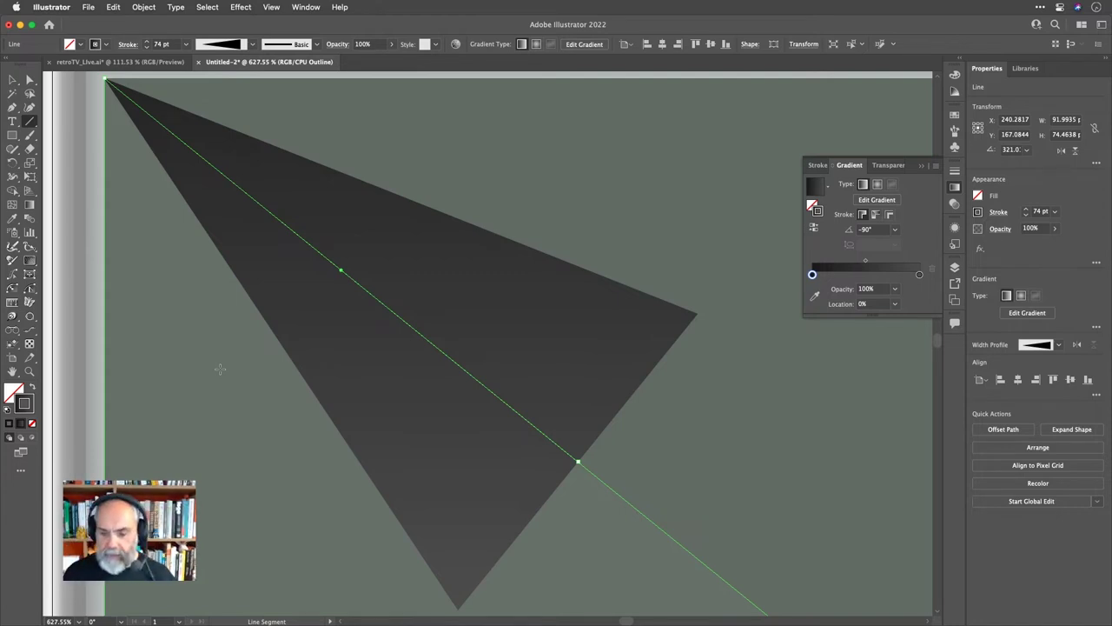
pyautogui.click(878, 187)
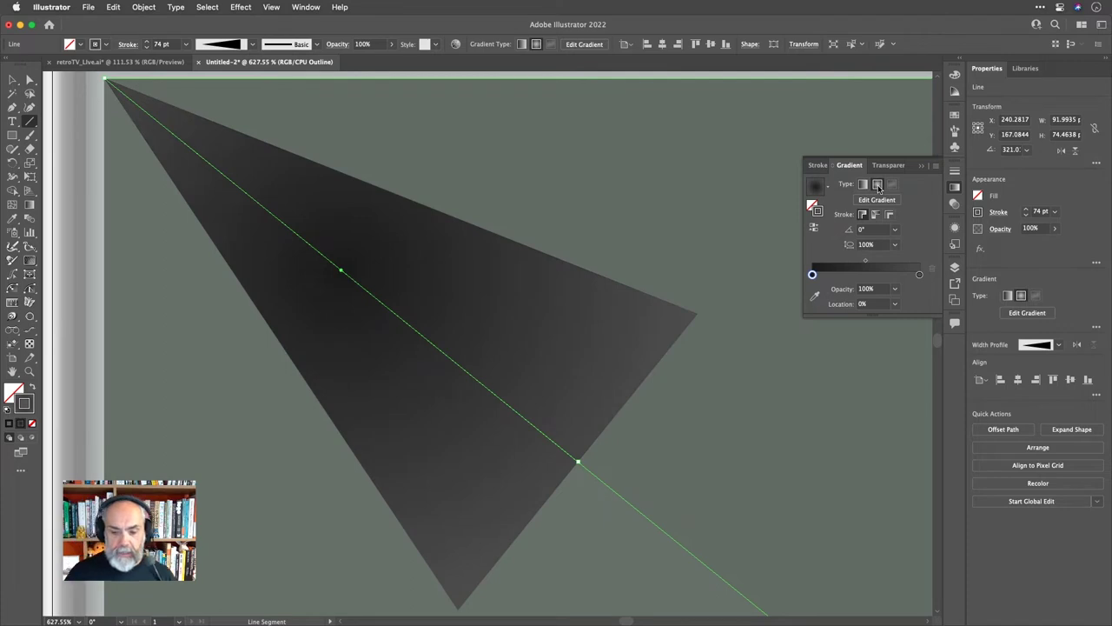
pyautogui.doubleClick(812, 275)
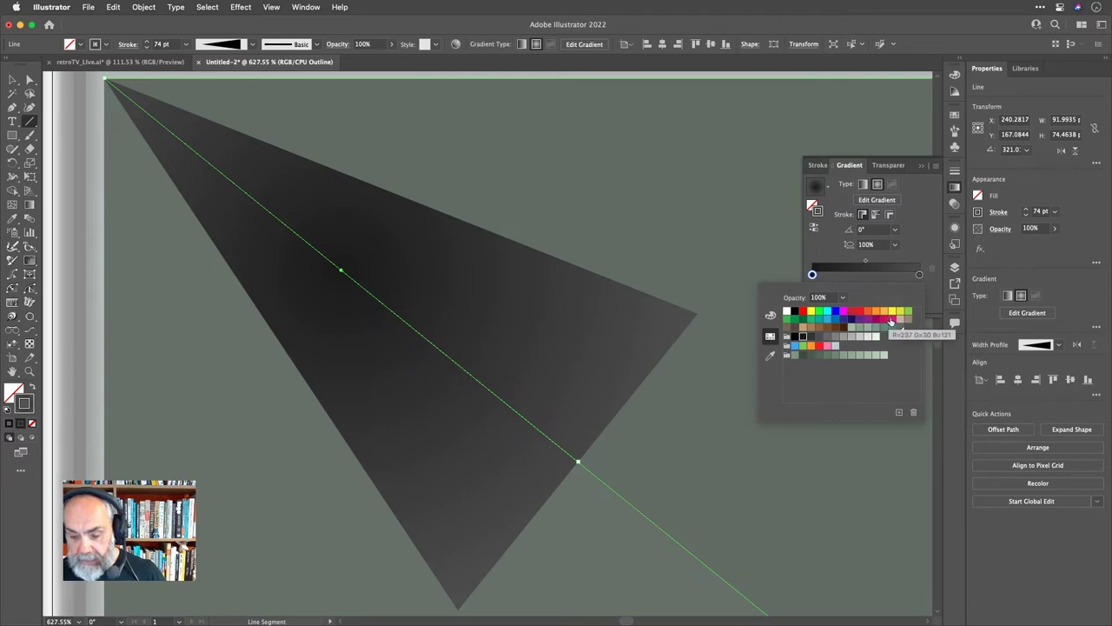
pyautogui.click(891, 321)
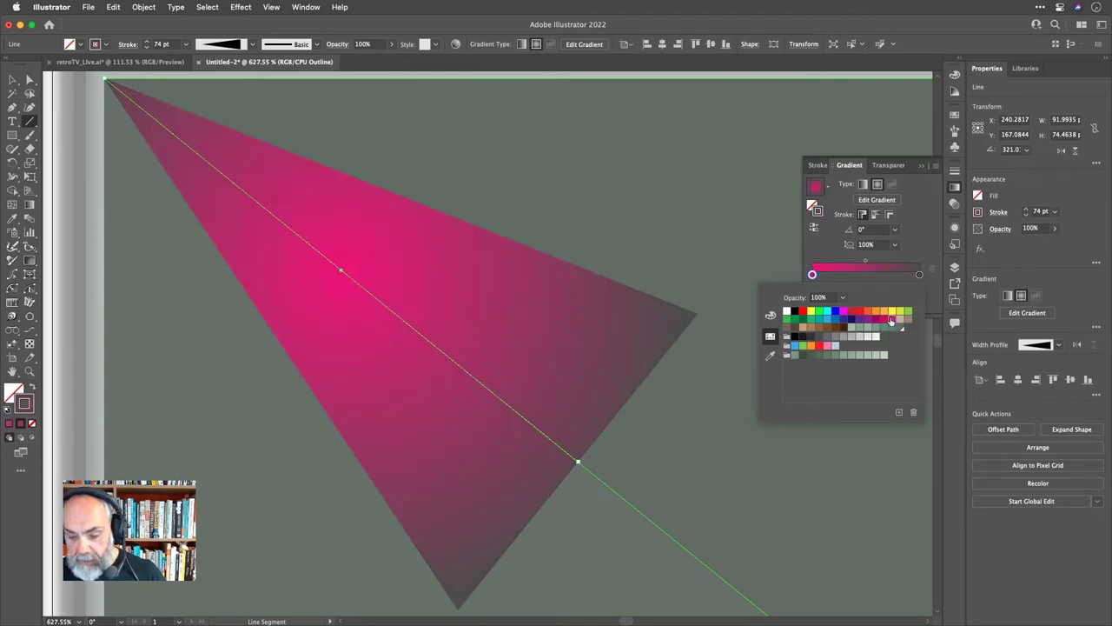
pyautogui.click(903, 222)
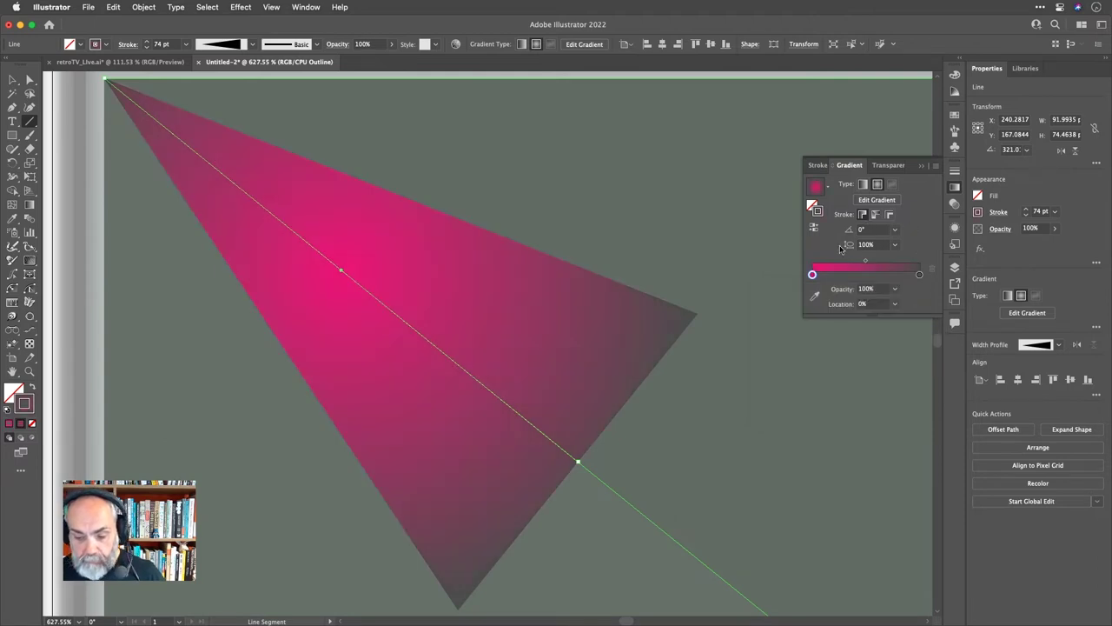
pyautogui.click(890, 215)
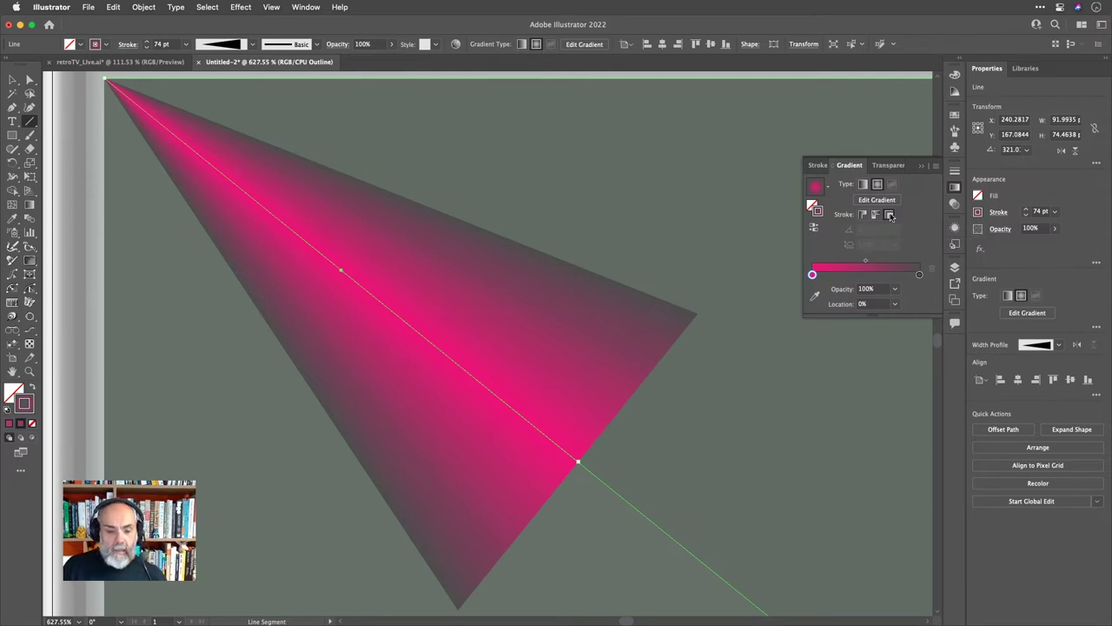
# Set both the outer and inner gradient stops to a near-black dark grey swatch.
pyautogui.click(496, 304)
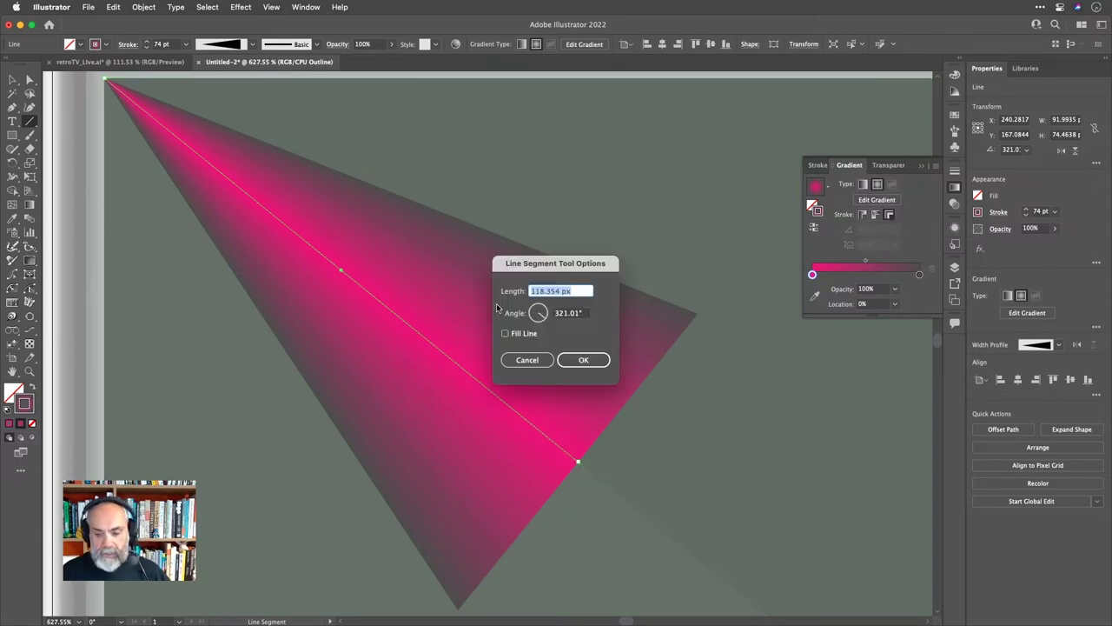
pyautogui.click(525, 359)
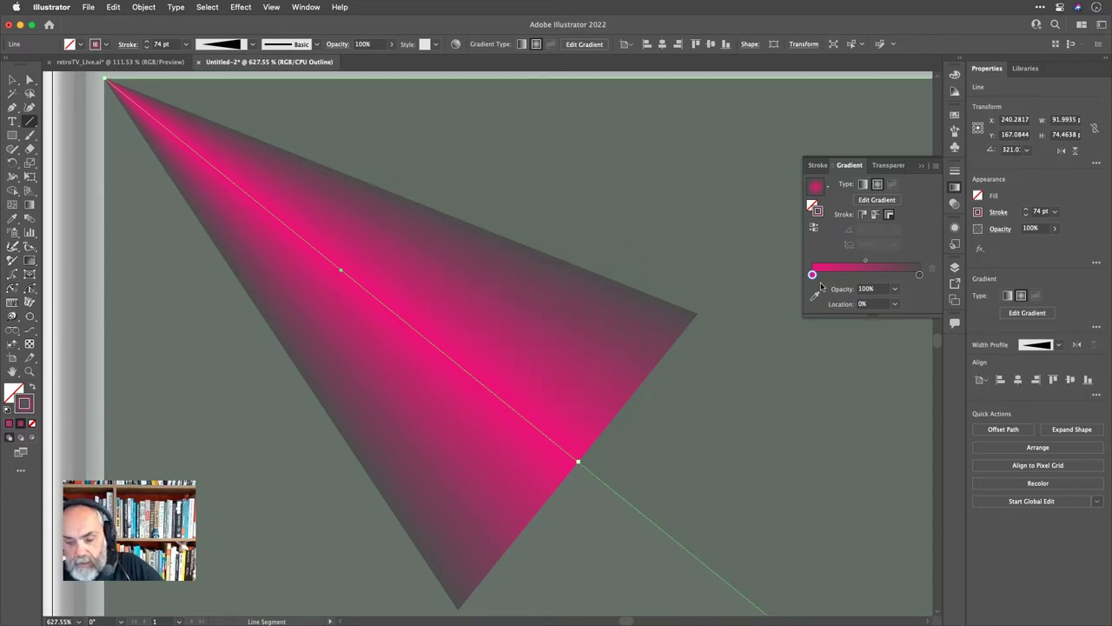
pyautogui.doubleClick(919, 275)
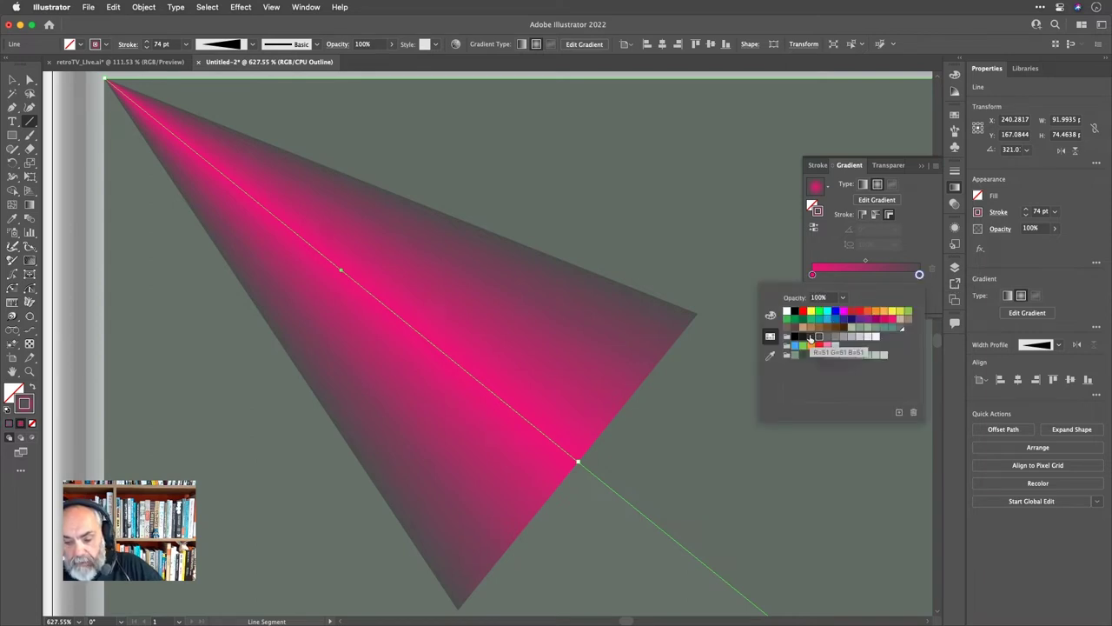
pyautogui.click(811, 338)
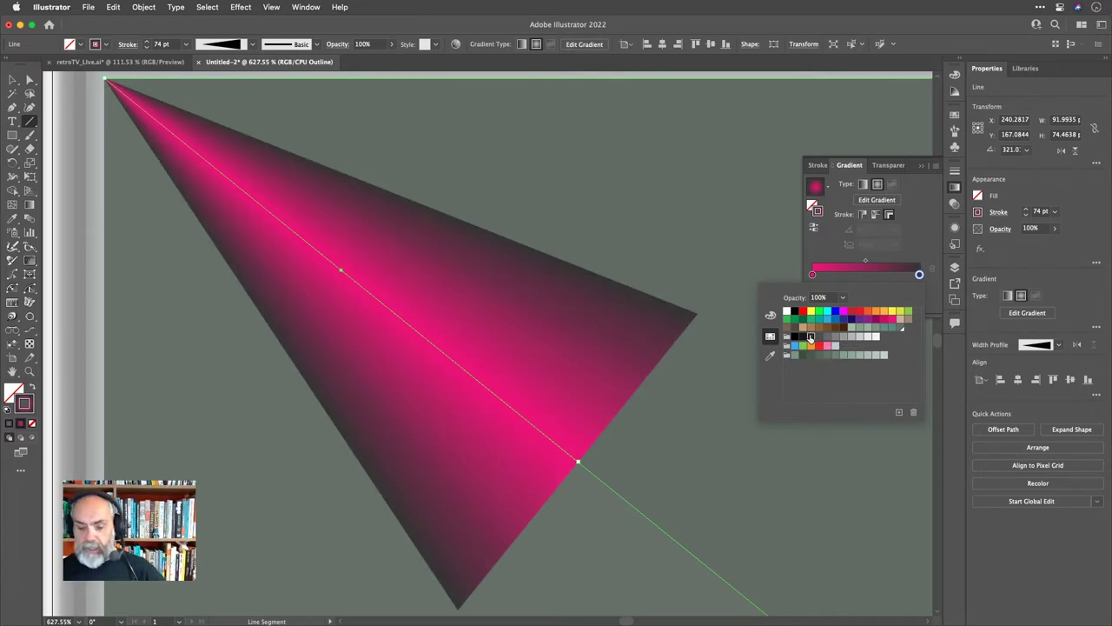
pyautogui.click(923, 248)
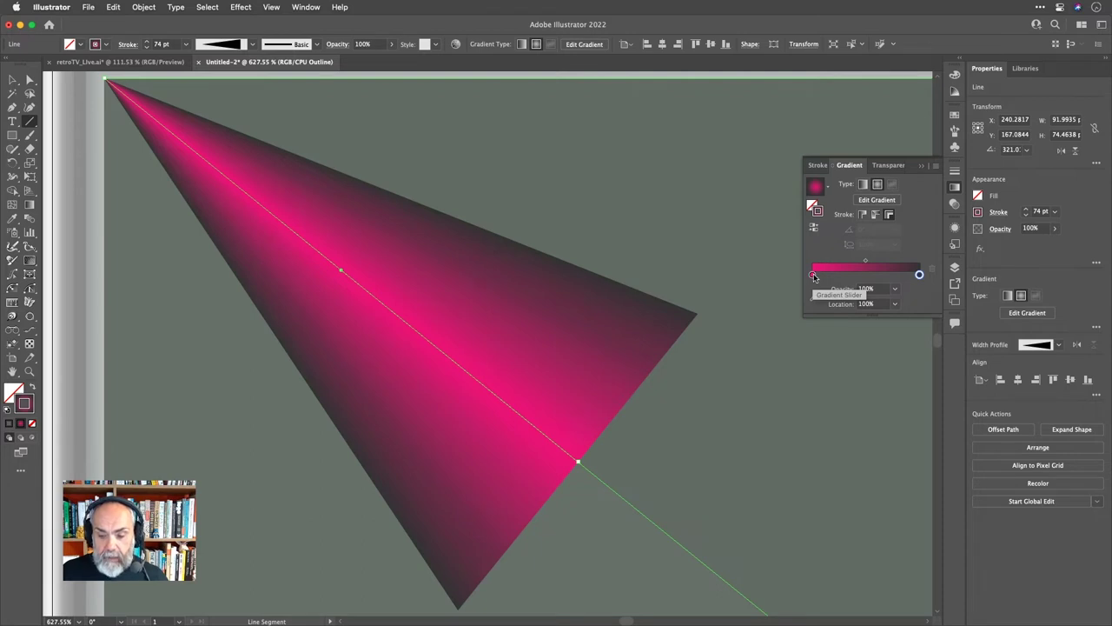
pyautogui.doubleClick(813, 275)
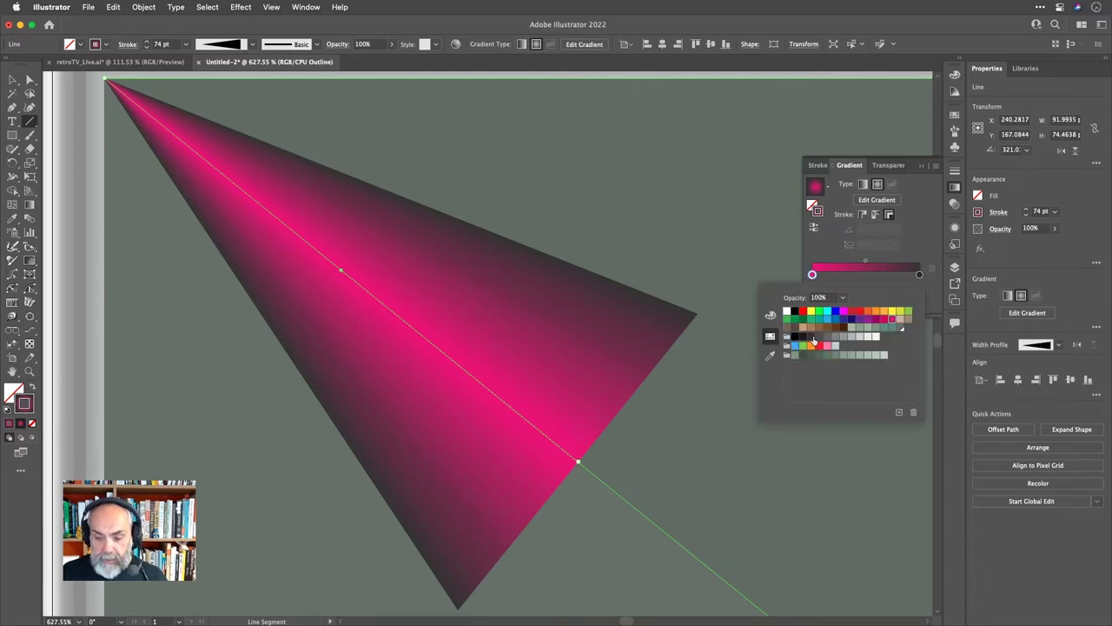
pyautogui.click(811, 337)
pyautogui.click(906, 248)
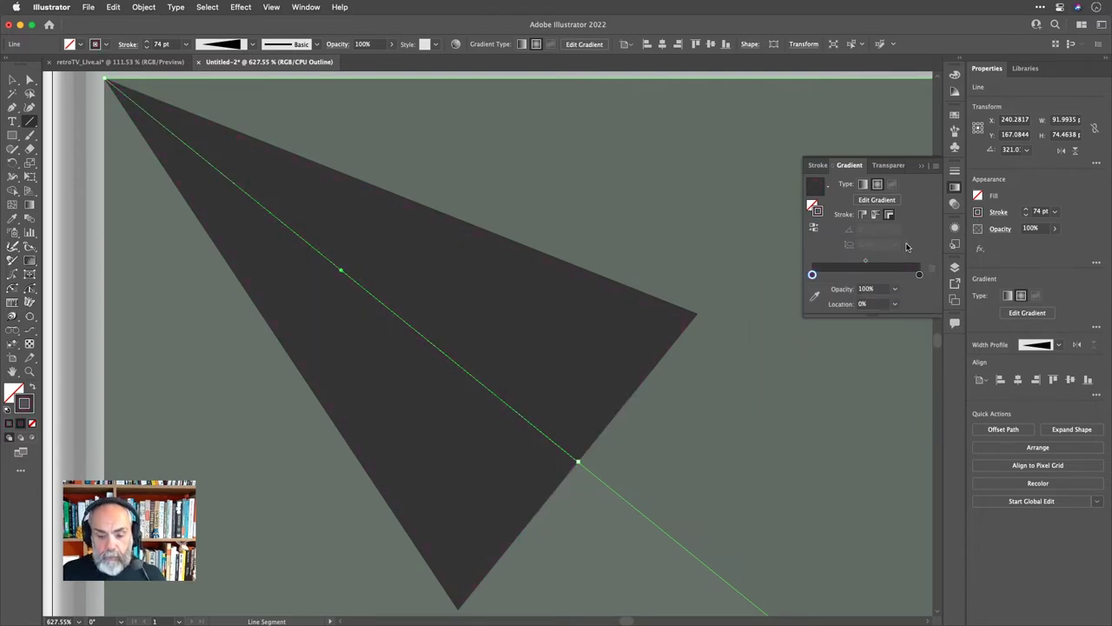
# Make the outer gradient stop fully transparent with 0% opacity.
pyautogui.click(919, 274)
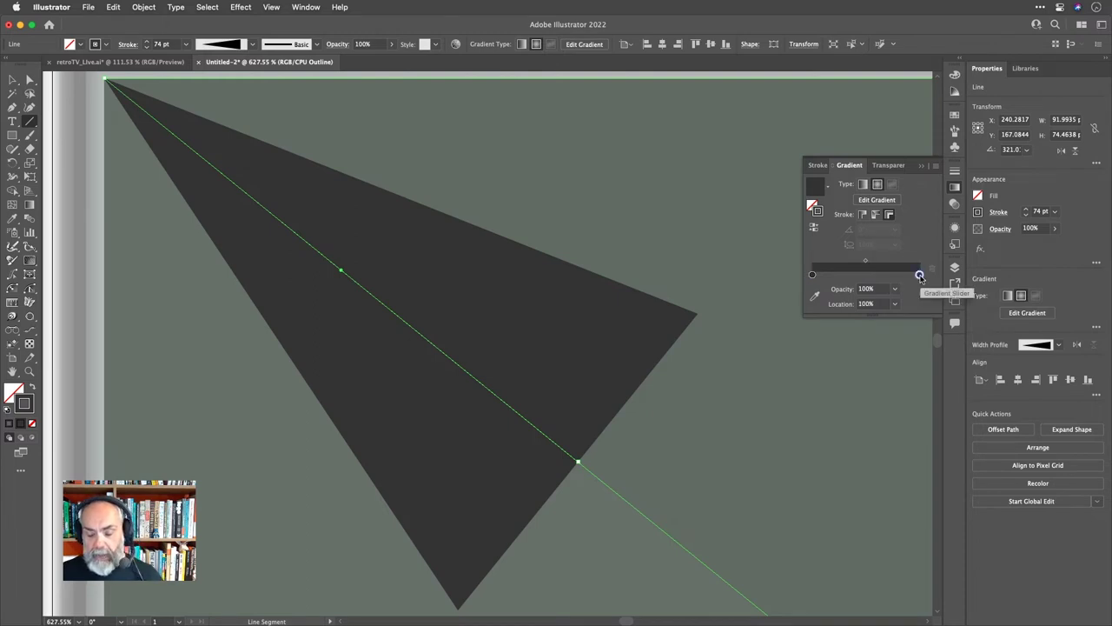
pyautogui.doubleClick(919, 275)
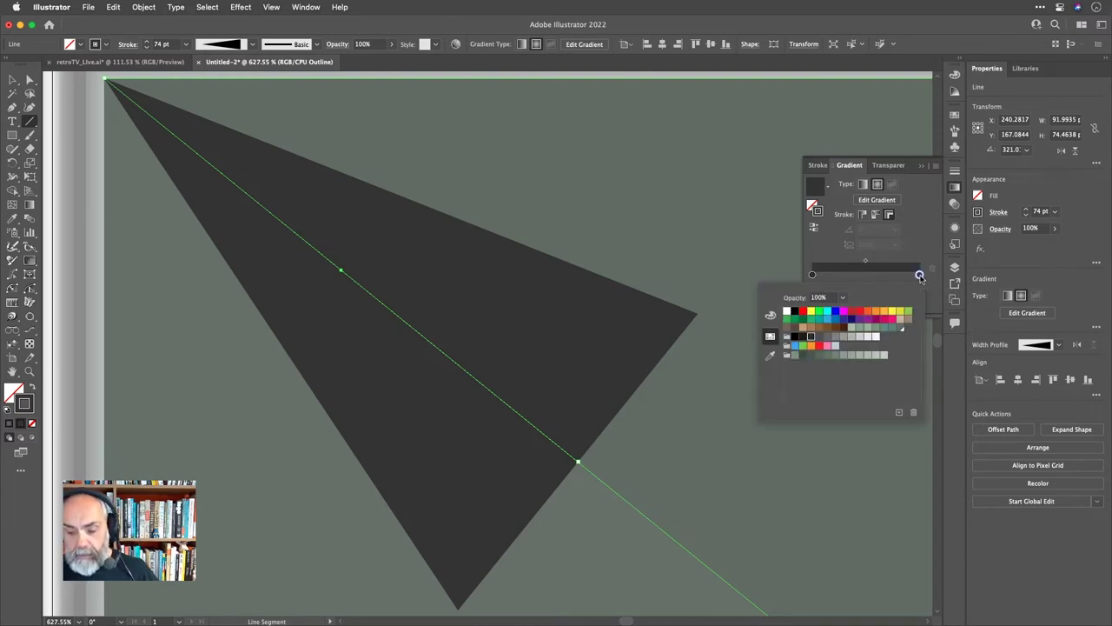
pyautogui.click(843, 298)
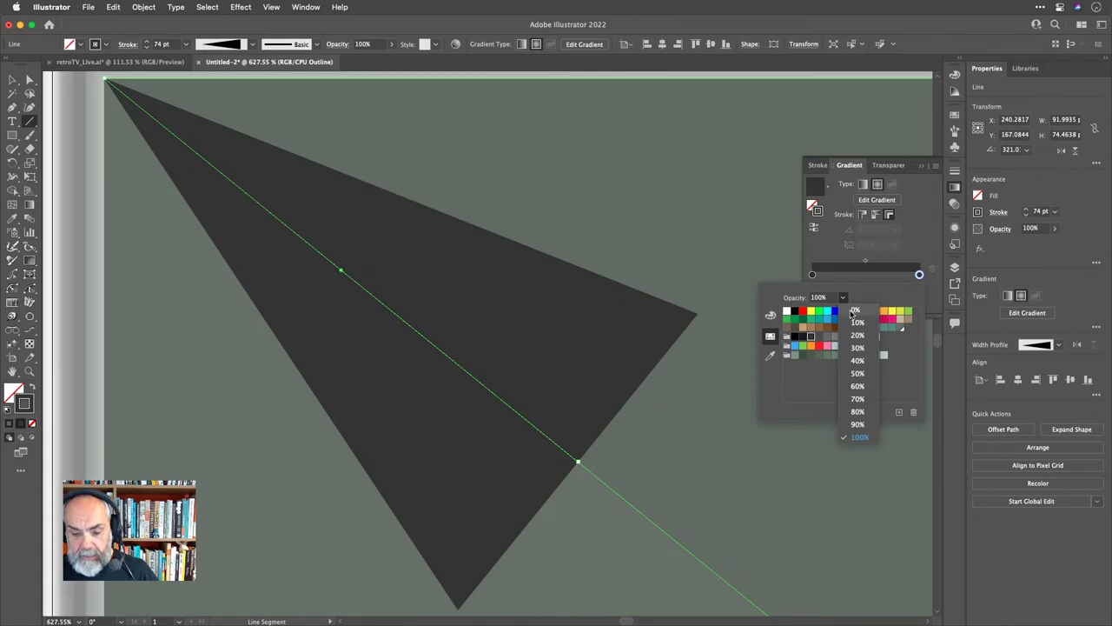
pyautogui.click(853, 310)
pyautogui.click(924, 249)
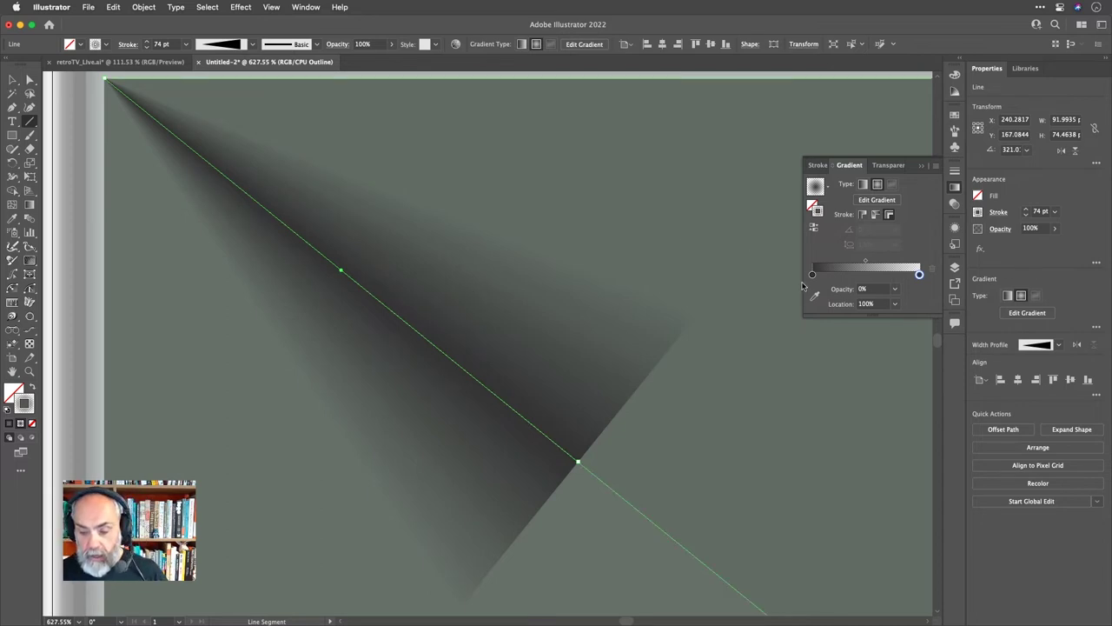
# Move the gradient midpoint to 30.8776% to tighten the dark core, then fit the whole TV in view.
pyautogui.moveTo(864, 261); pyautogui.dragTo(845, 265)
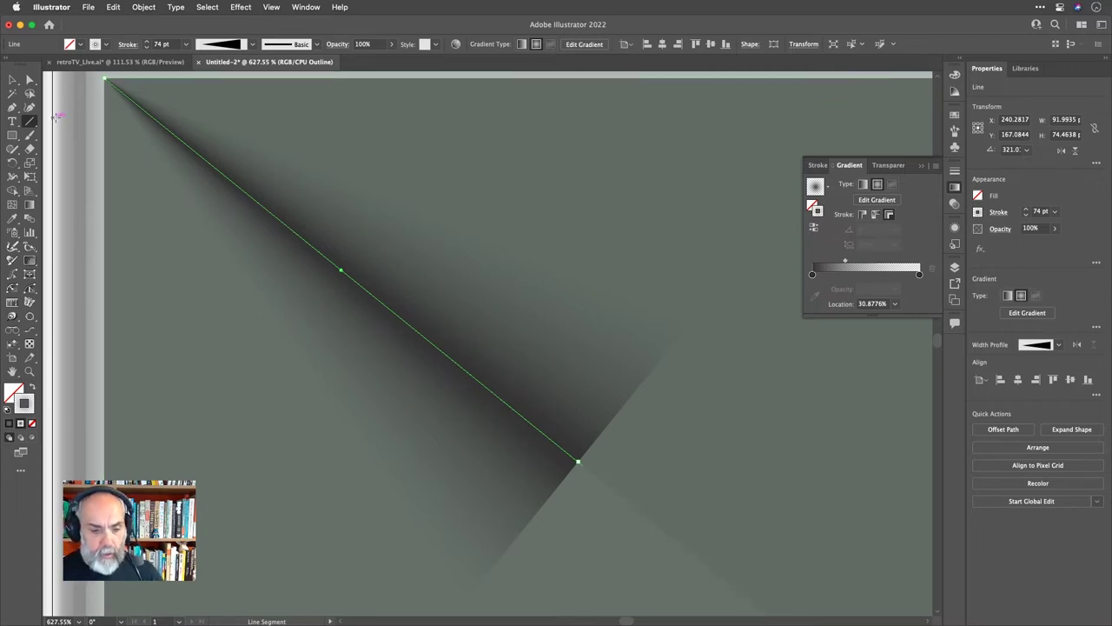
pyautogui.click(14, 80)
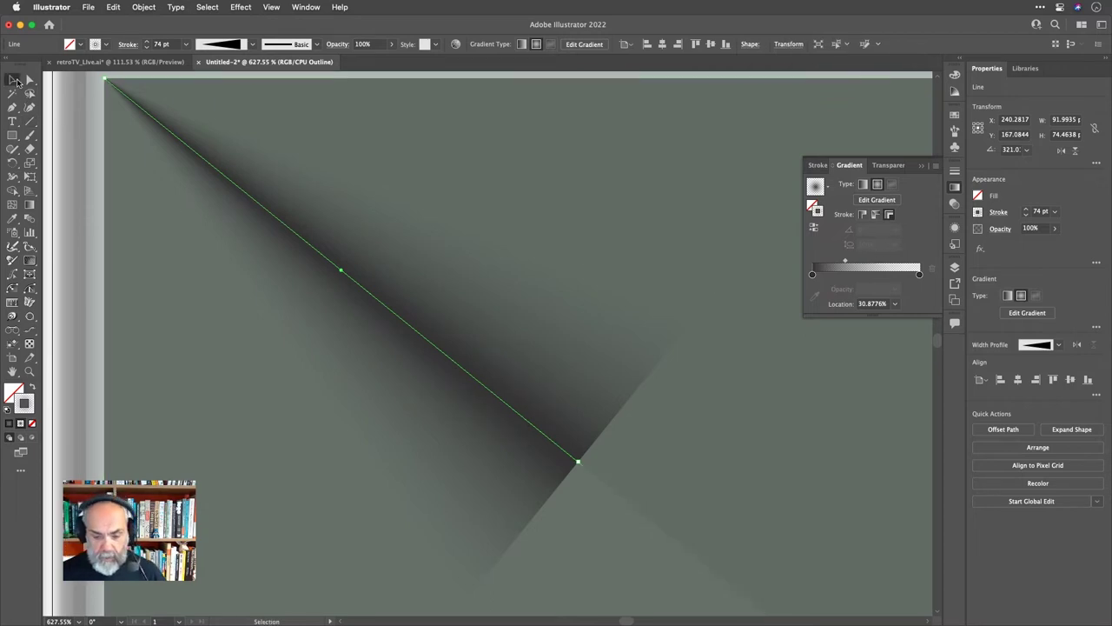
pyautogui.press('super+0')
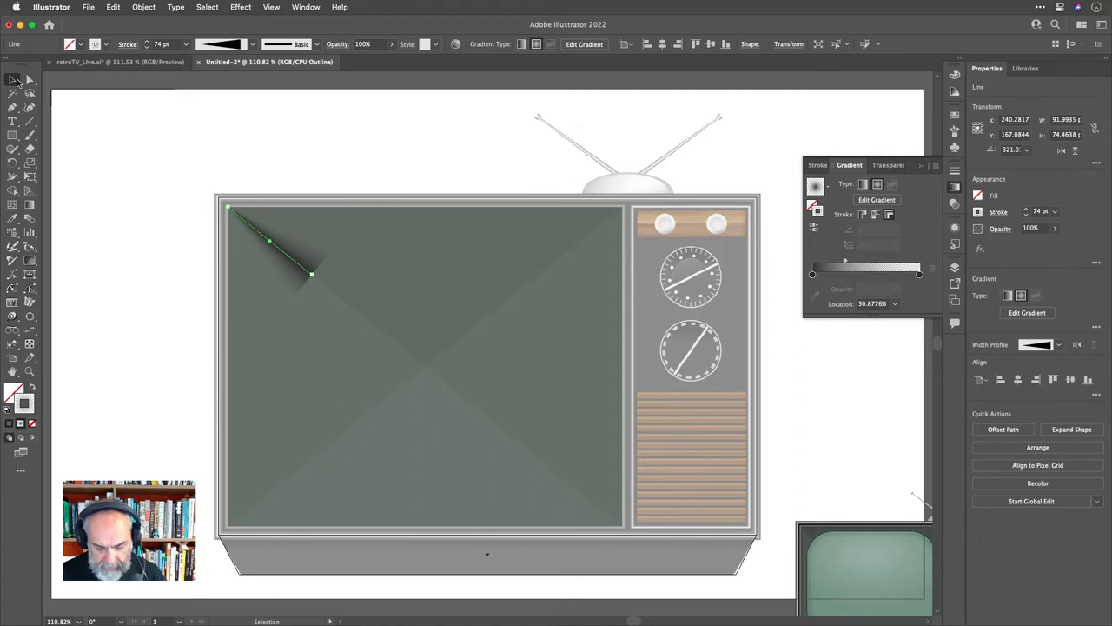
# Open the Reflect dialog for the shading stroke around the screen's centre, with a vertical axis and preview on.
pyautogui.press('o')
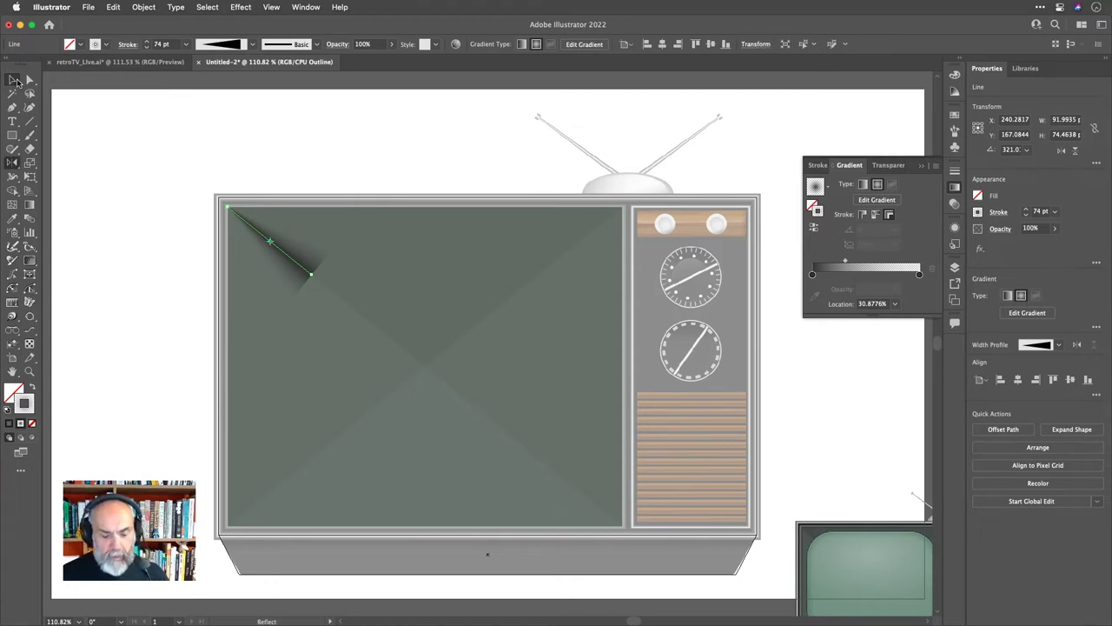
pyautogui.keyDown('alt'); pyautogui.click(425, 366); pyautogui.keyUp('alt')
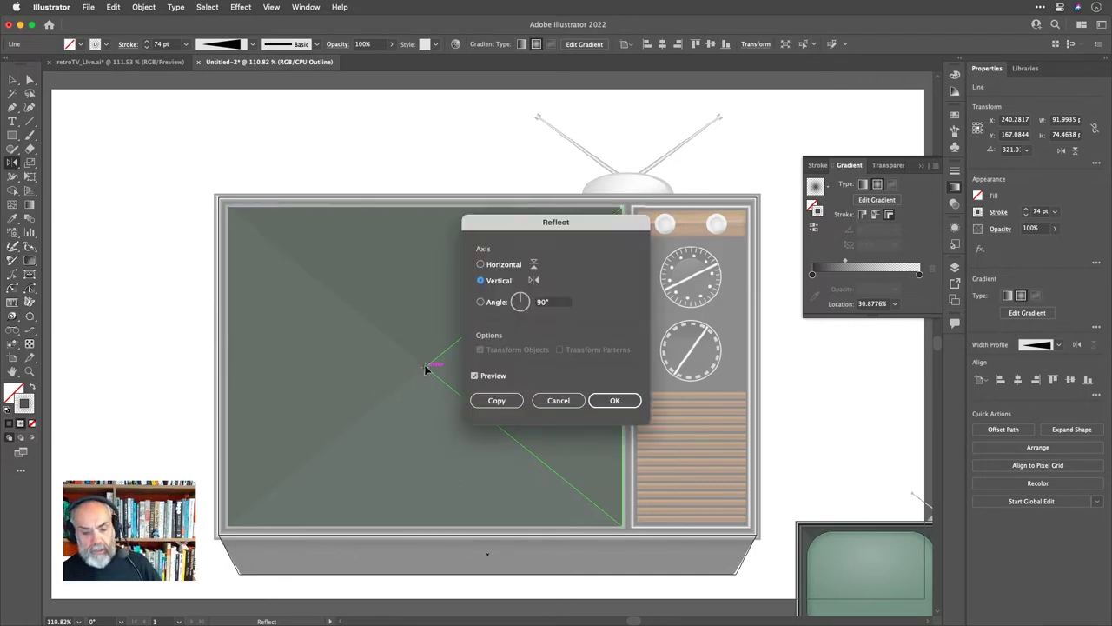
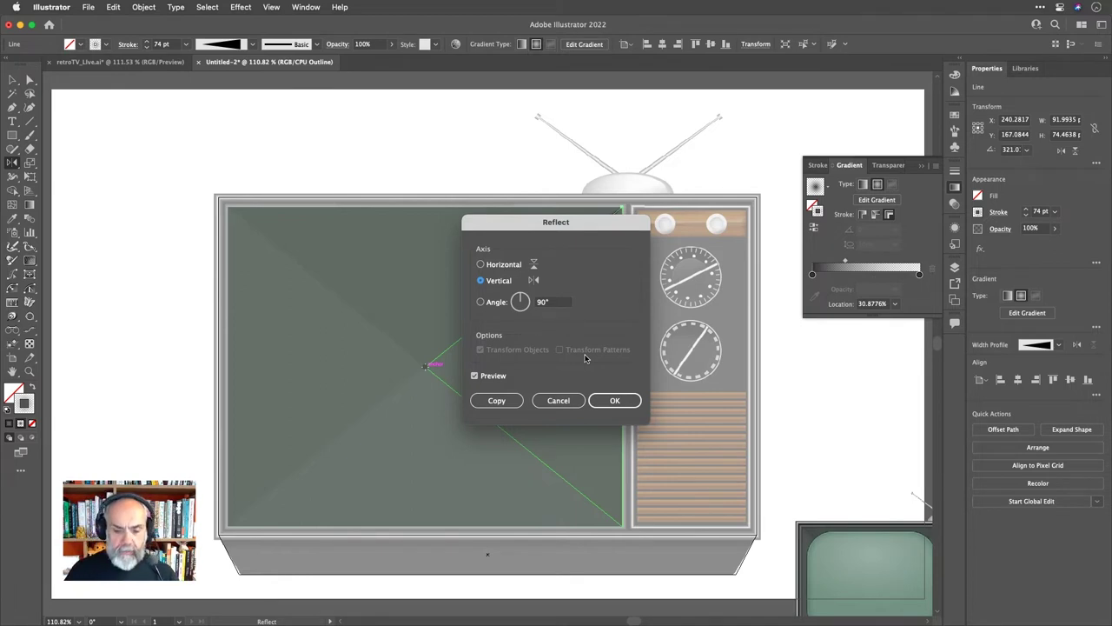
# Confirm the vertical mirrored corner line, then select both top lines and reflect about the screen centre.
pyautogui.press('Return')
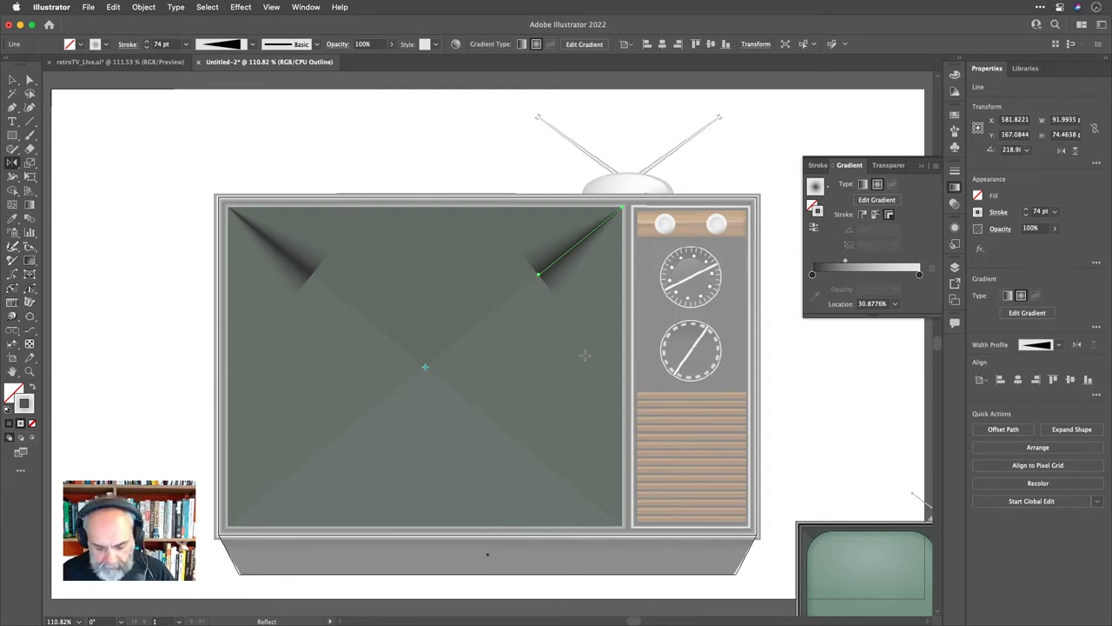
pyautogui.press('v')
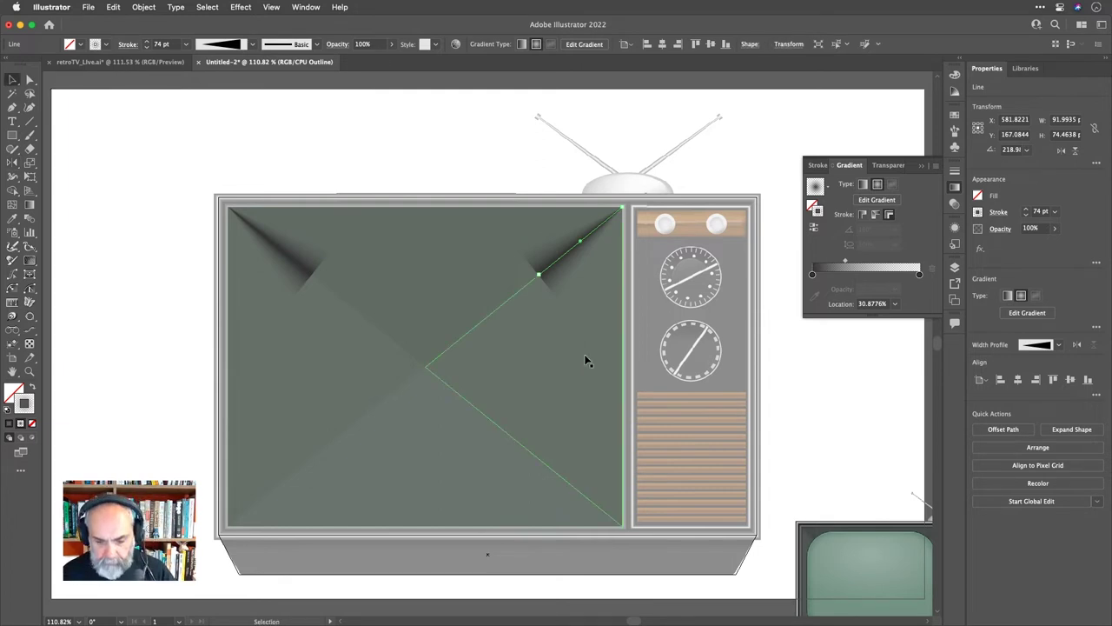
pyautogui.keyDown('shift'); pyautogui.click(304, 273); pyautogui.keyUp('shift')
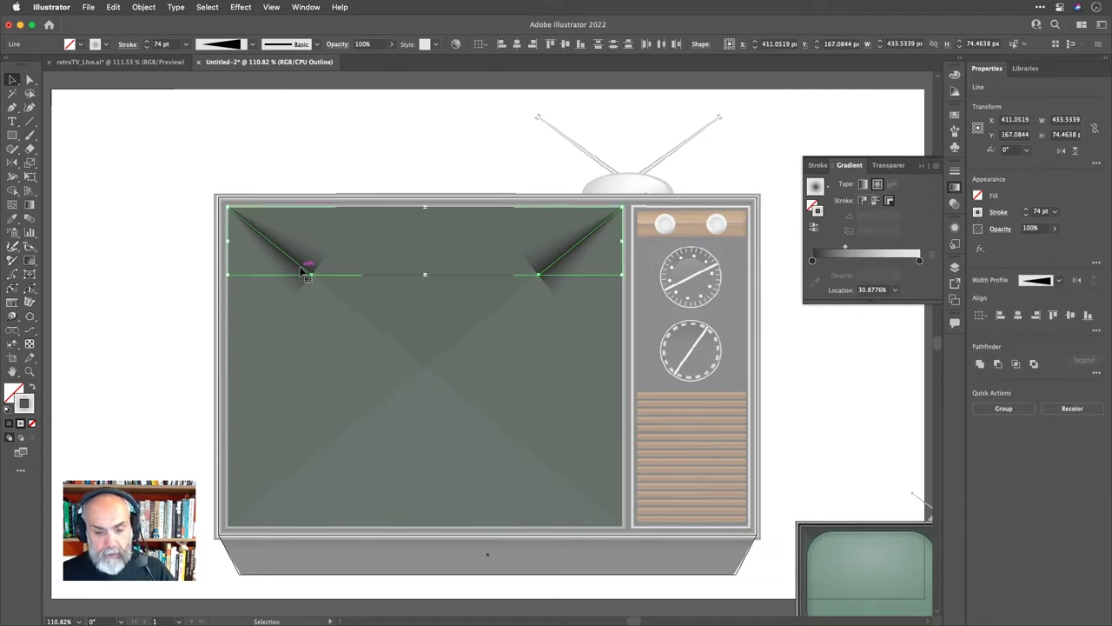
pyautogui.moveTo(306, 273); pyautogui.dragTo(449, 384)
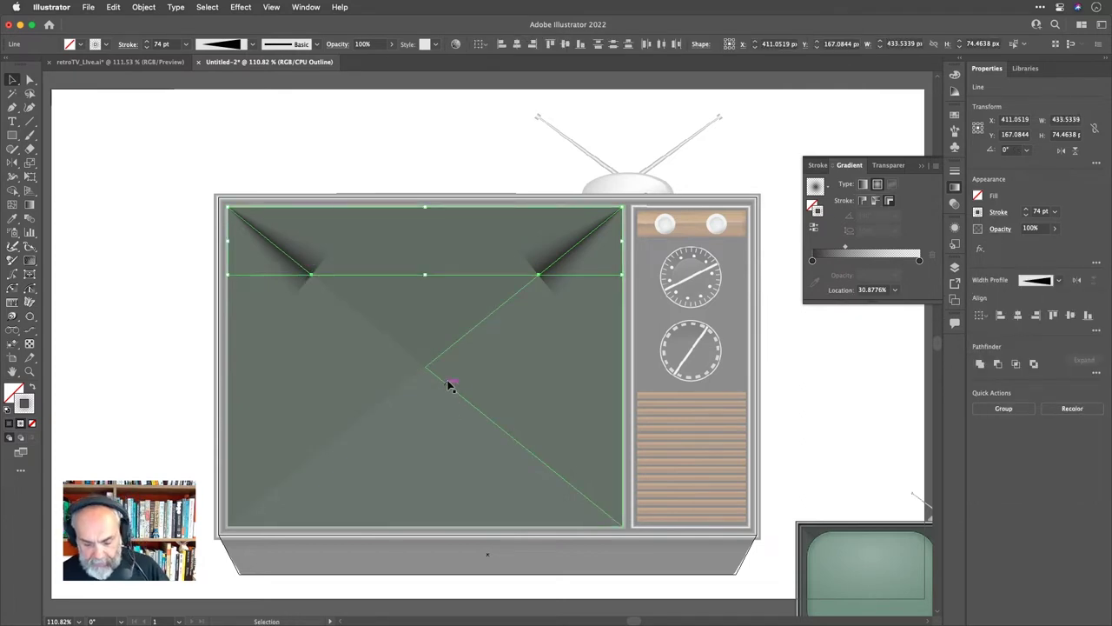
pyautogui.press('o')
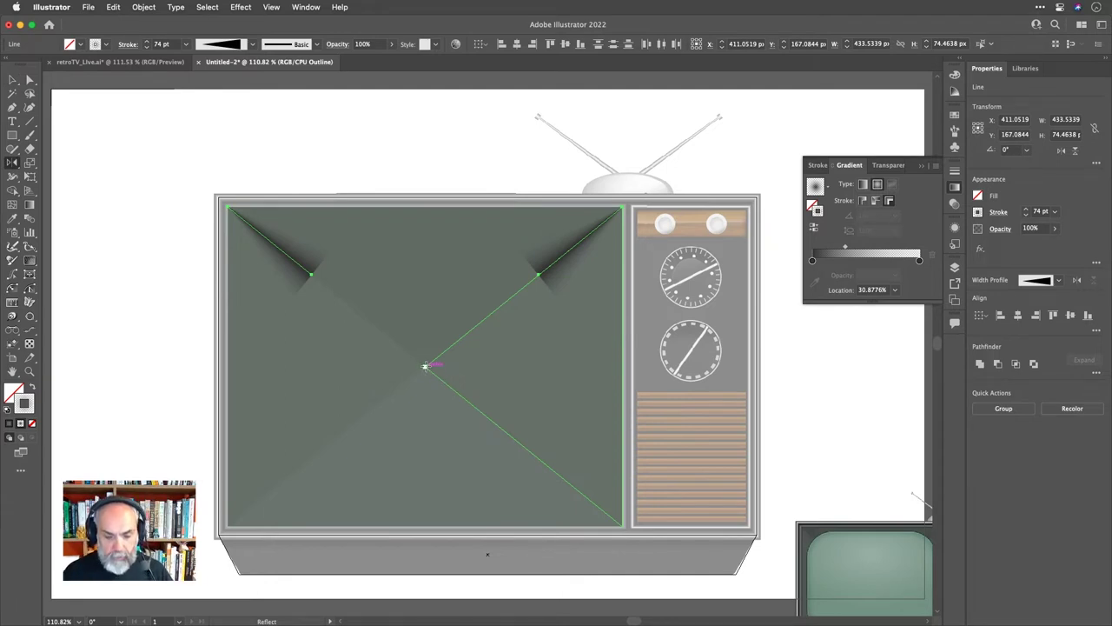
pyautogui.keyDown('alt'); pyautogui.click(424, 366); pyautogui.keyUp('alt')
# Copy the two top corner lines across a horizontal axis onto the bottom corners.
pyautogui.click(500, 267)
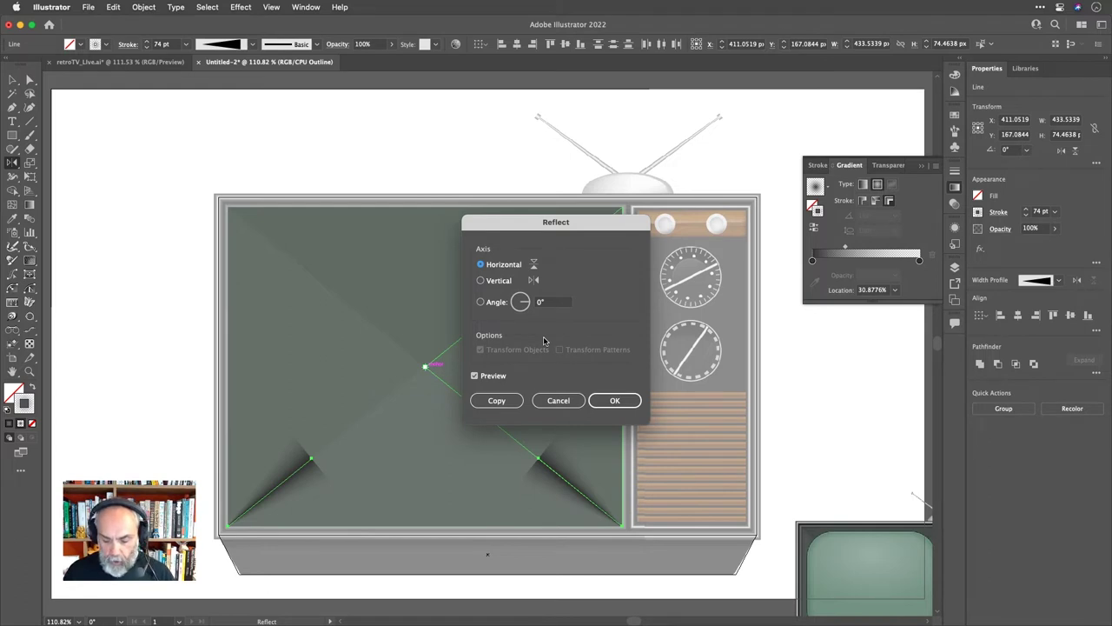
pyautogui.hotkey('alt', 'Return')
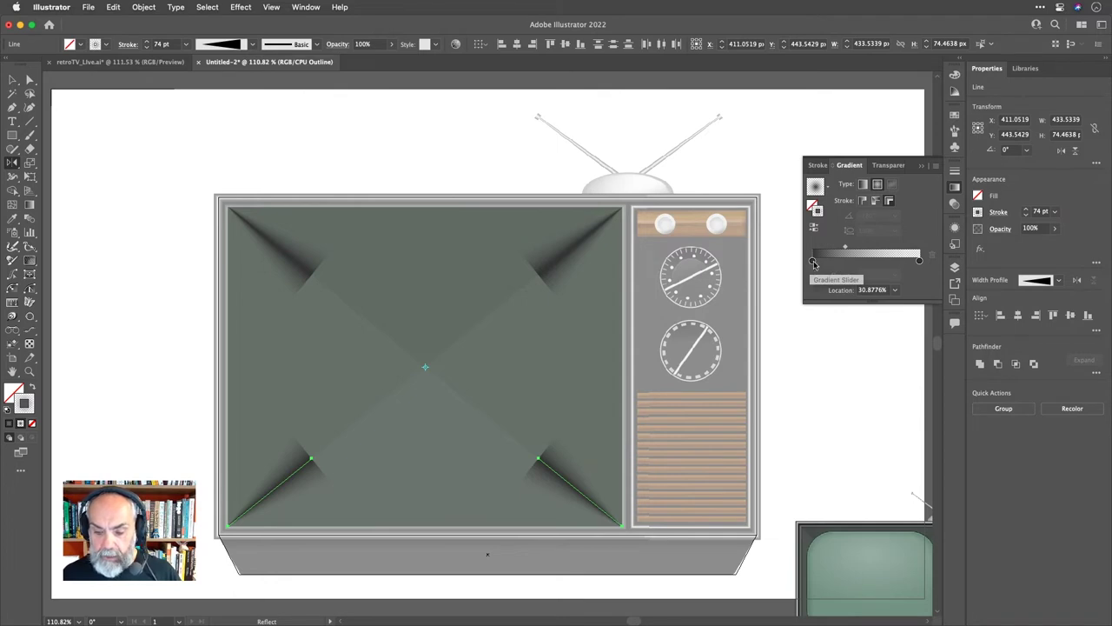
# Give the bottom corner lines a gradient from light grey to grey at 0% opacity.
pyautogui.click(811, 262)
pyautogui.doubleClick(812, 261)
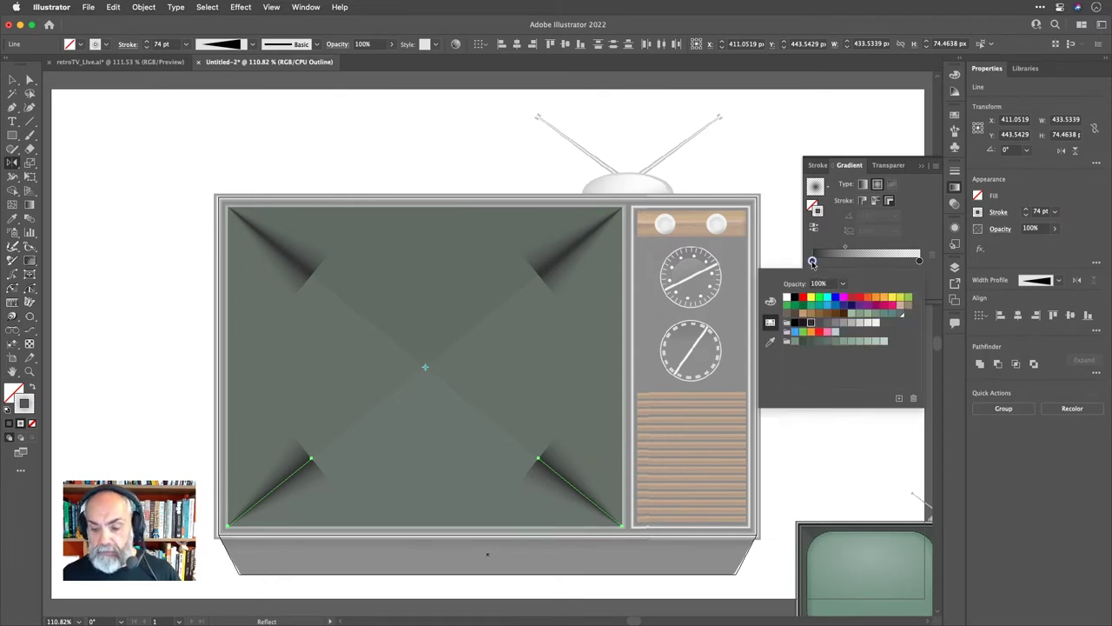
pyautogui.click(868, 323)
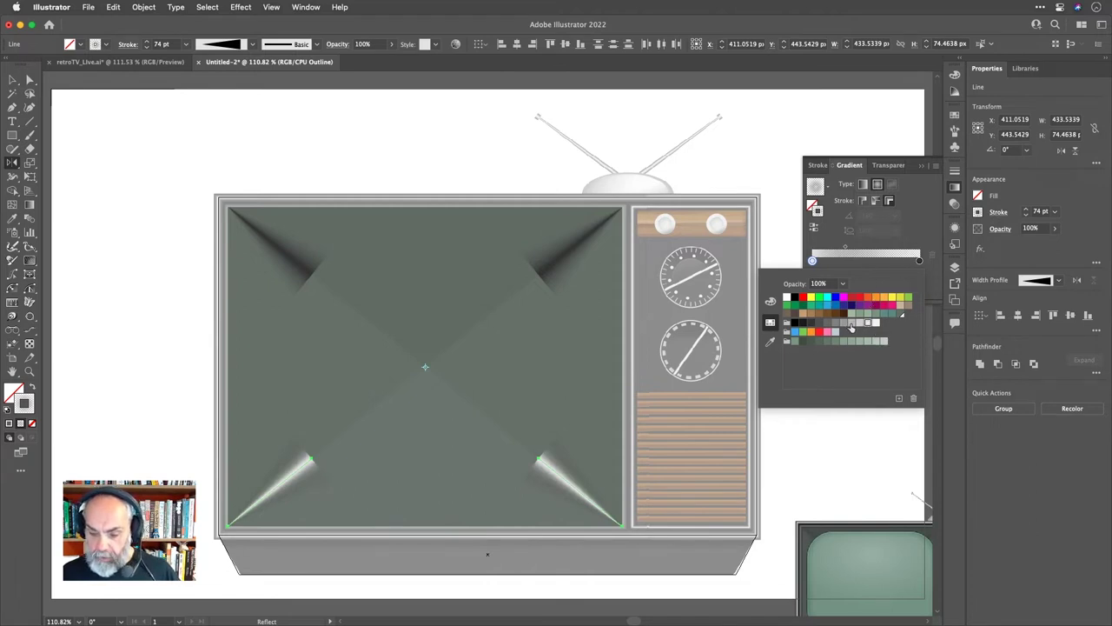
pyautogui.click(851, 328)
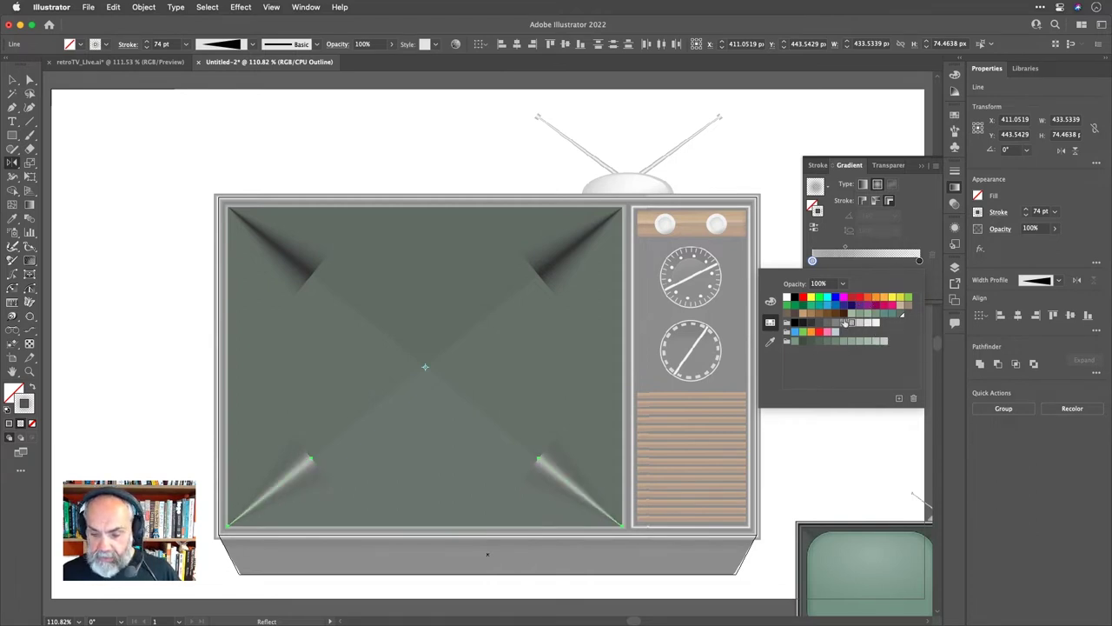
pyautogui.click(842, 324)
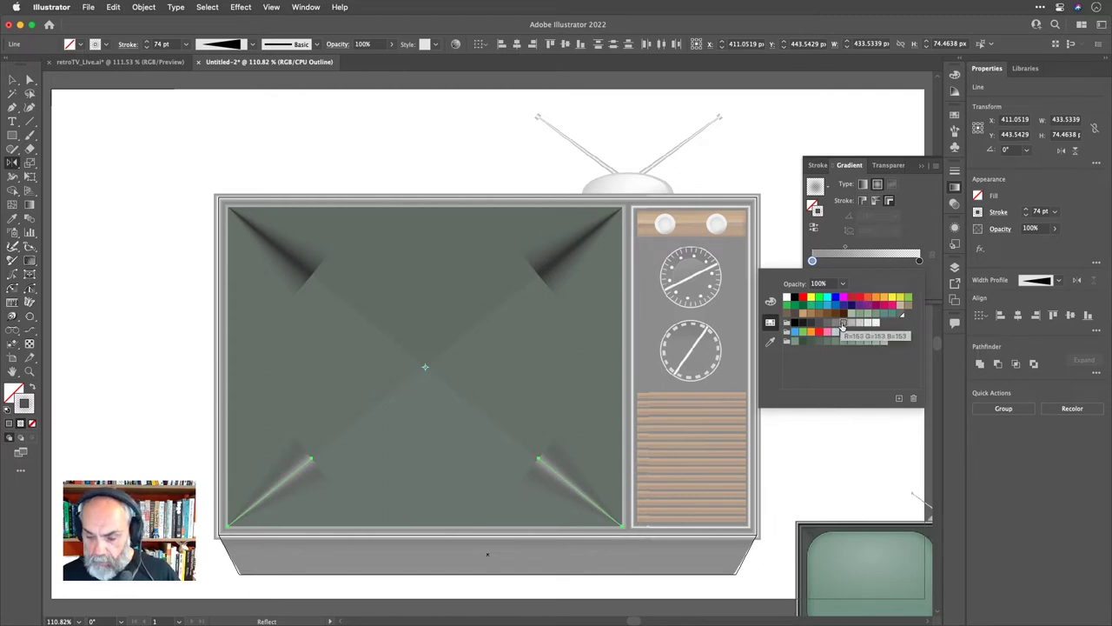
pyautogui.click(920, 262)
pyautogui.doubleClick(920, 262)
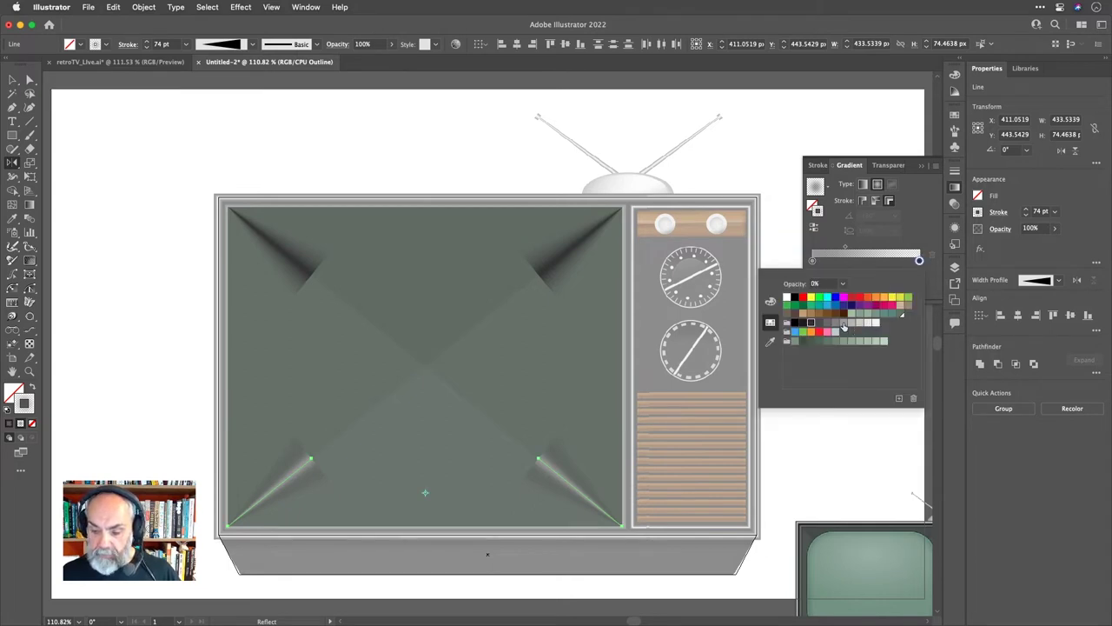
pyautogui.click(842, 326)
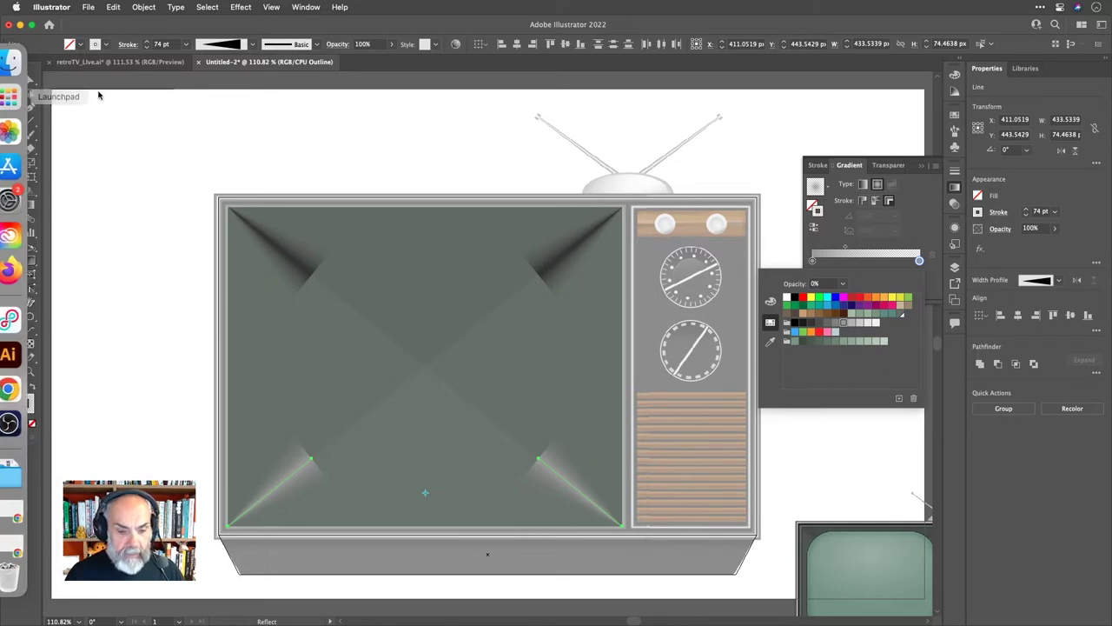
pyautogui.click(26, 90)
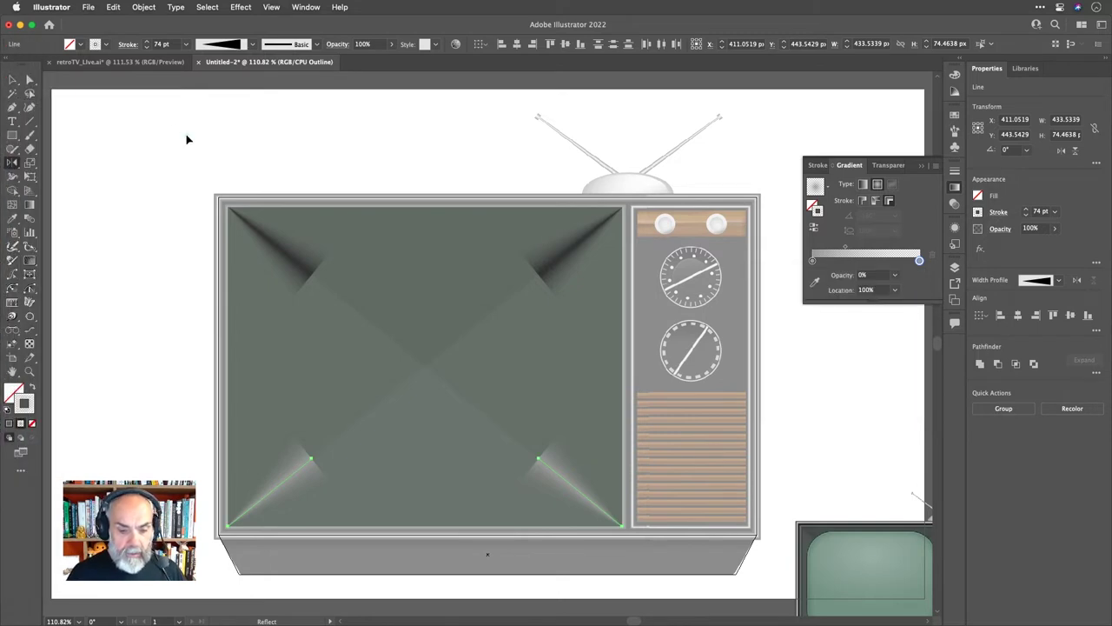
# Select the top-left and top-right corner shading lines and drop their opacity to 60%.
pyautogui.press('v')
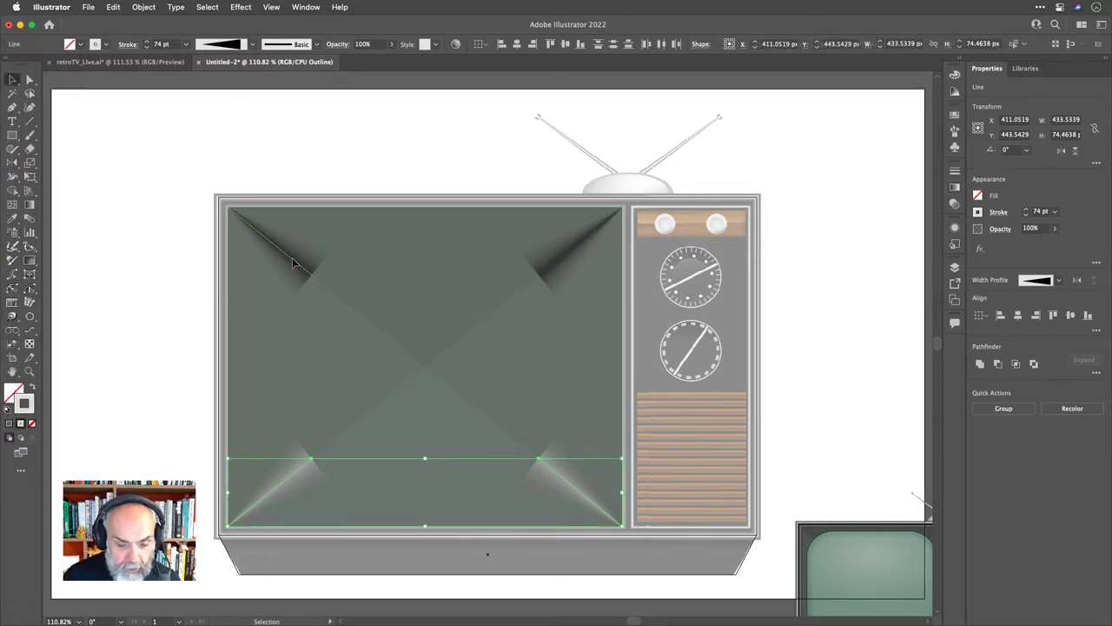
pyautogui.click(294, 263)
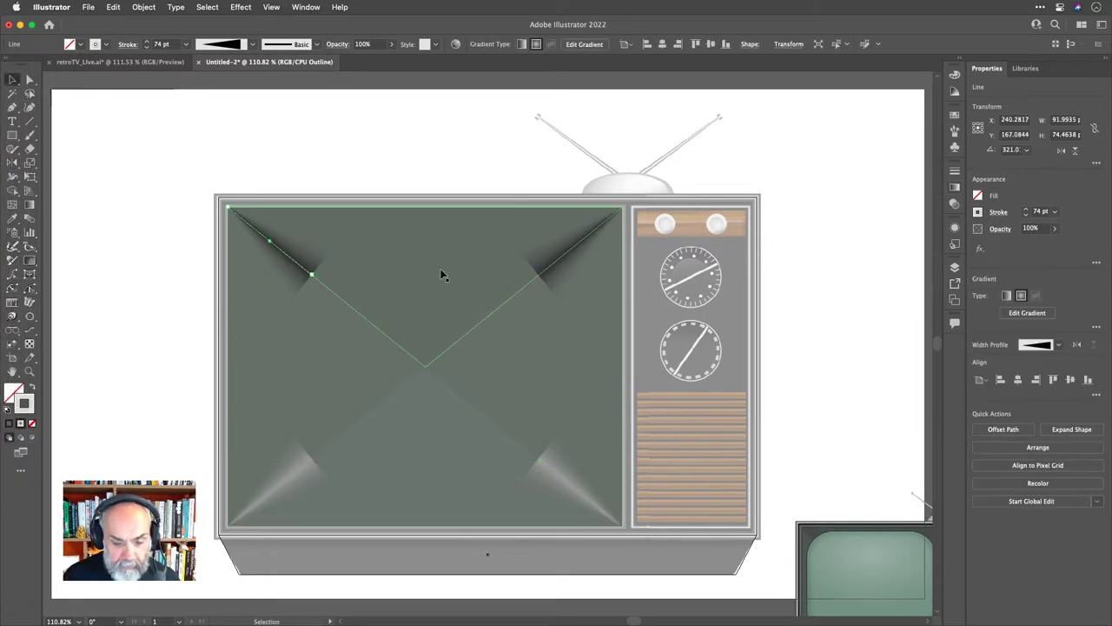
pyautogui.keyDown('shift'); pyautogui.click(574, 251); pyautogui.keyUp('shift')
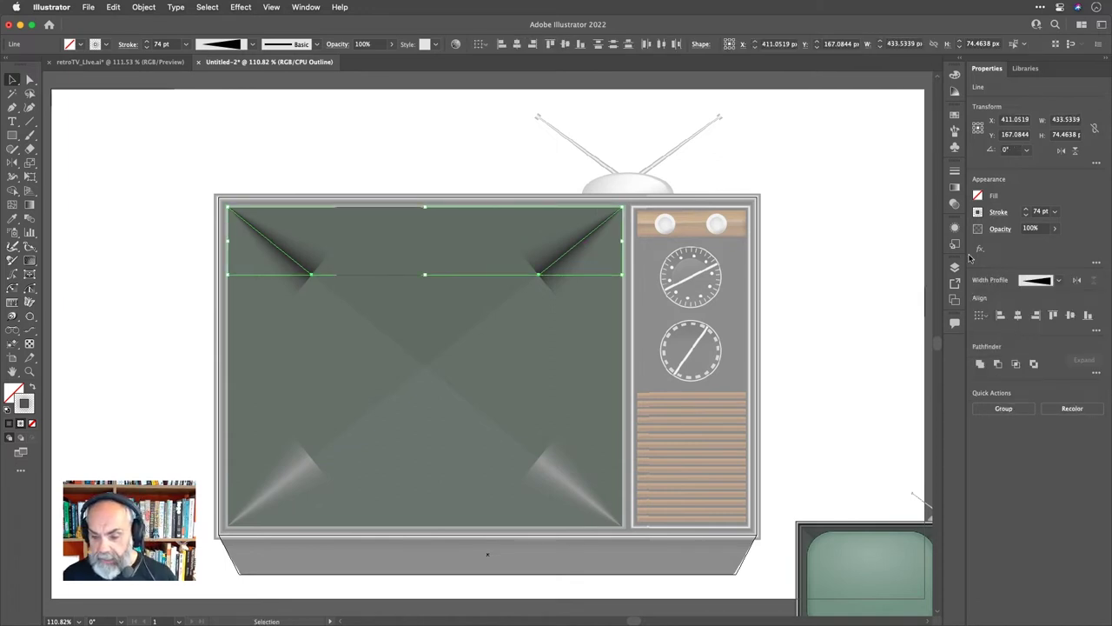
pyautogui.click(1055, 228)
pyautogui.moveTo(1051, 245); pyautogui.dragTo(1035, 248)
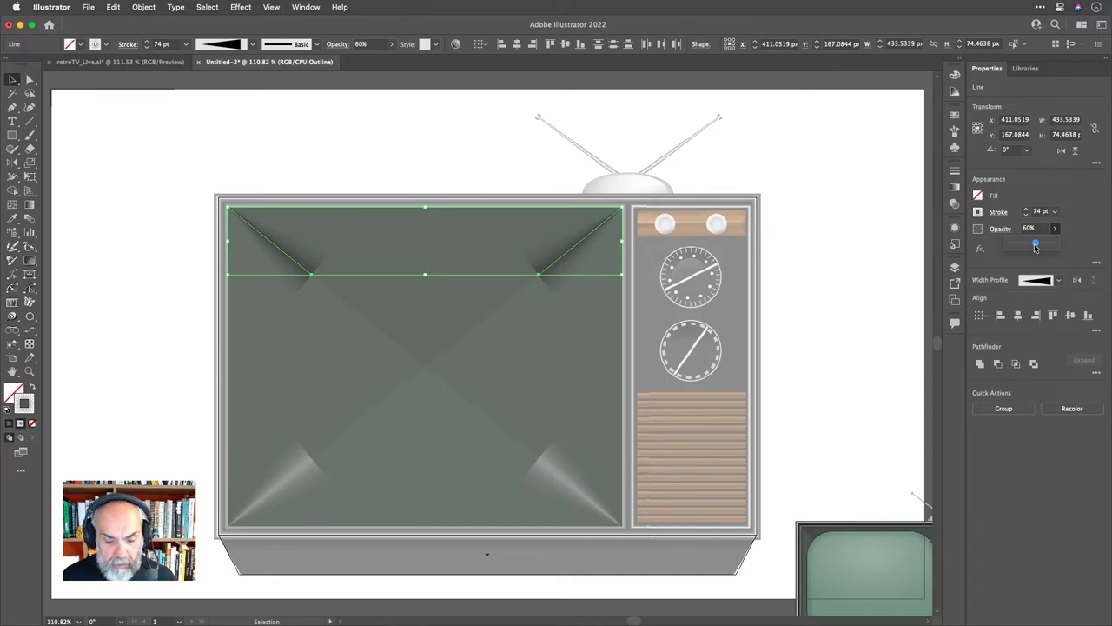
pyautogui.click(866, 239)
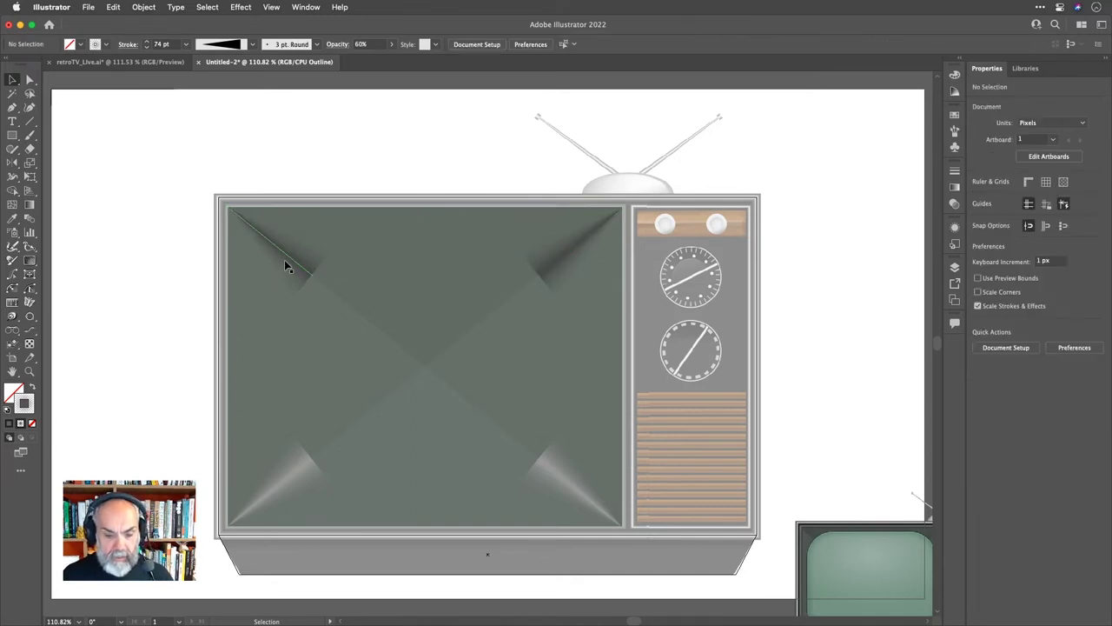
pyautogui.scroll(5, 224, 208)
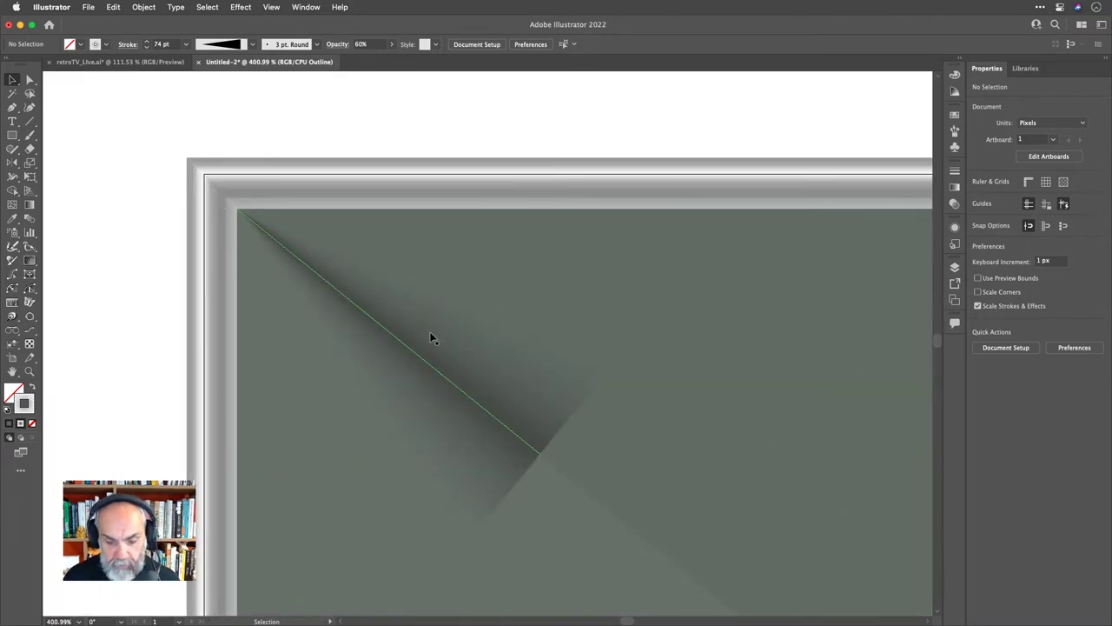
# Save the artwork on the computer as retroTV_runLive.ai, accepting the default Illustrator options.
pyautogui.press('super+0')
pyautogui.press('super+s')
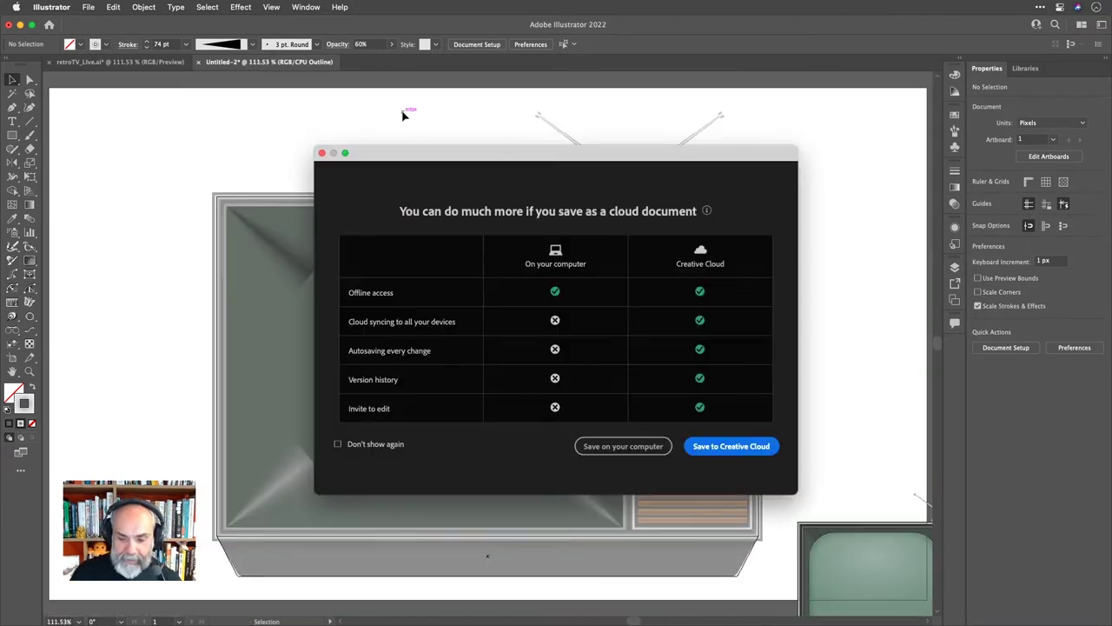
pyautogui.click(377, 445)
pyautogui.click(615, 446)
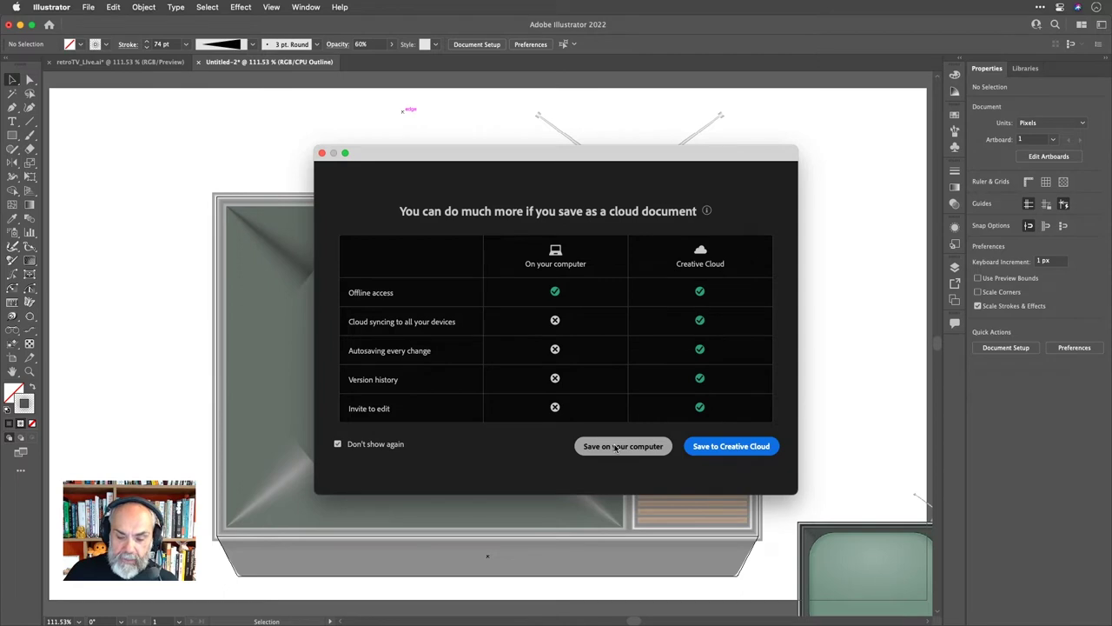
pyautogui.click(619, 447)
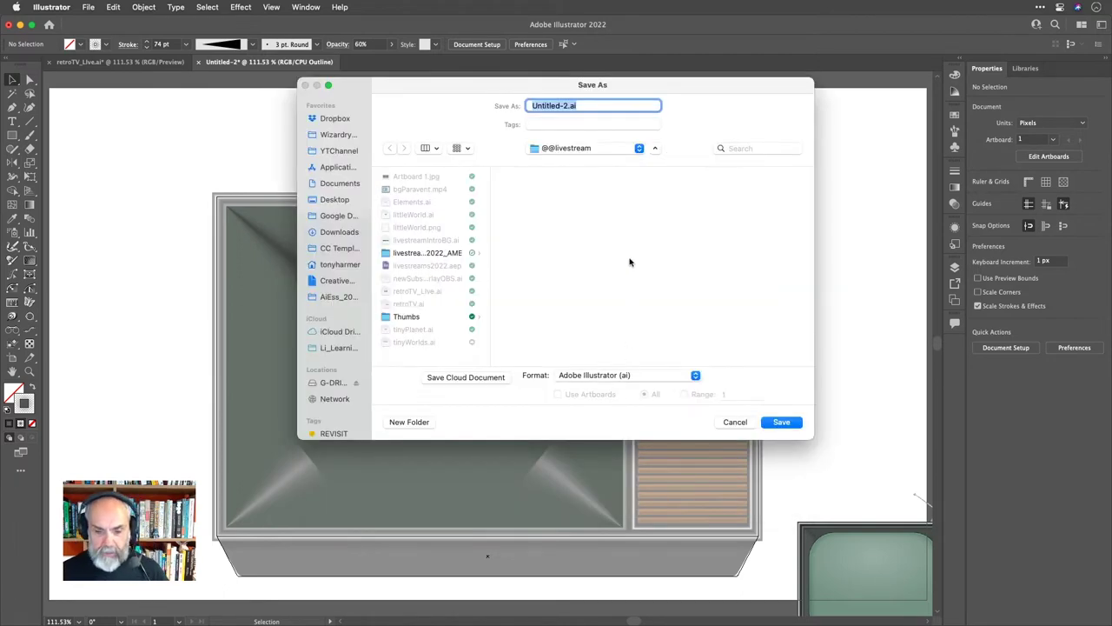
pyautogui.press('BackSpace')
pyautogui.write('retro')
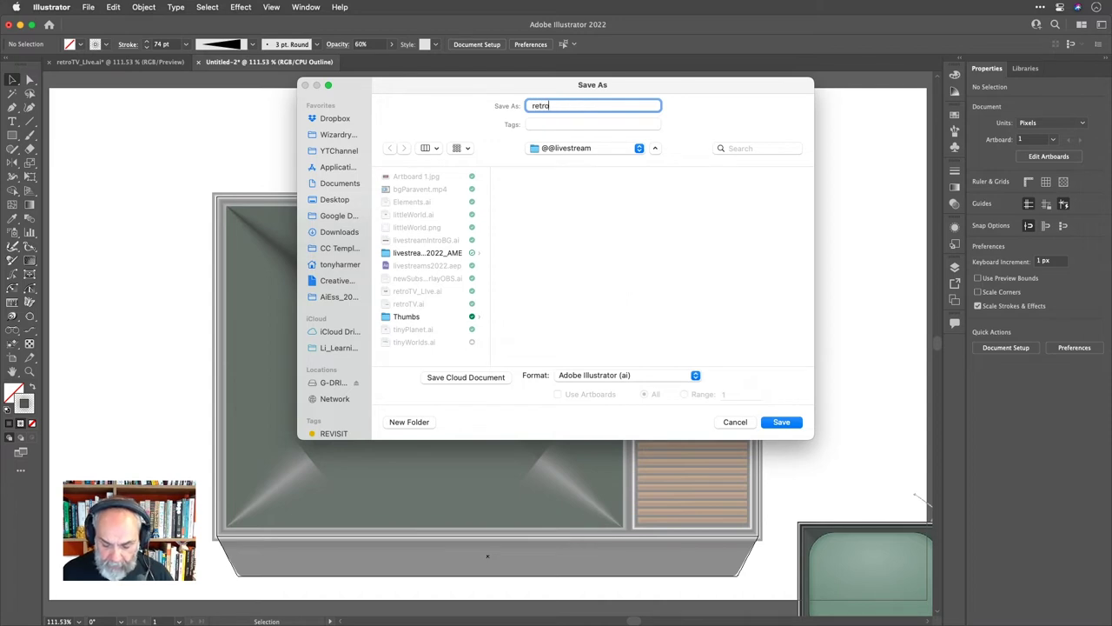
pyautogui.write('TV_')
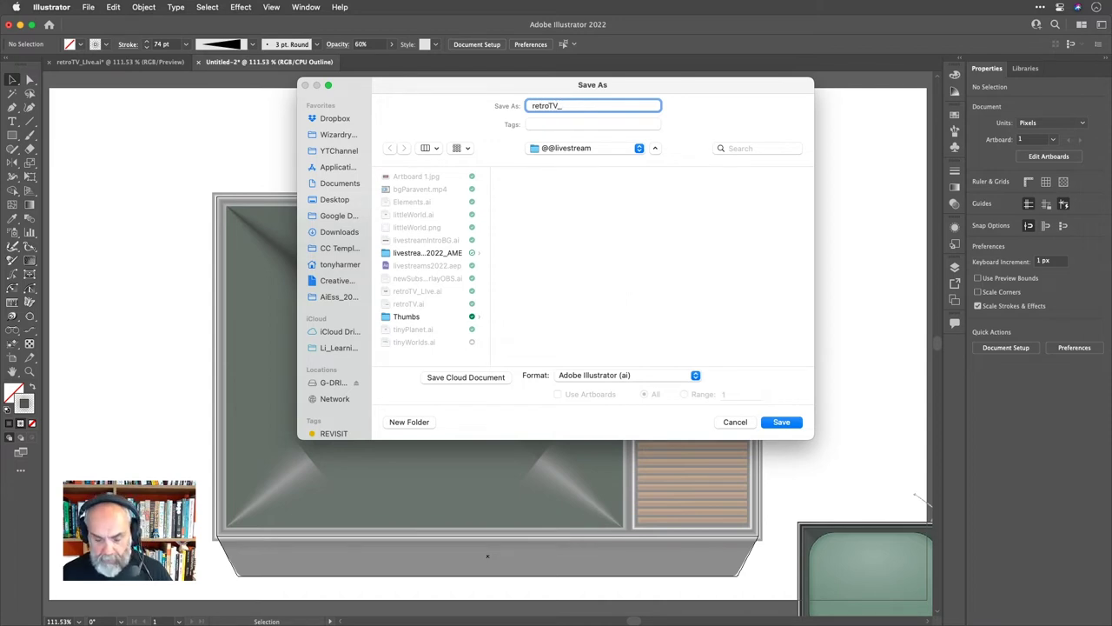
pyautogui.write('runLiv')
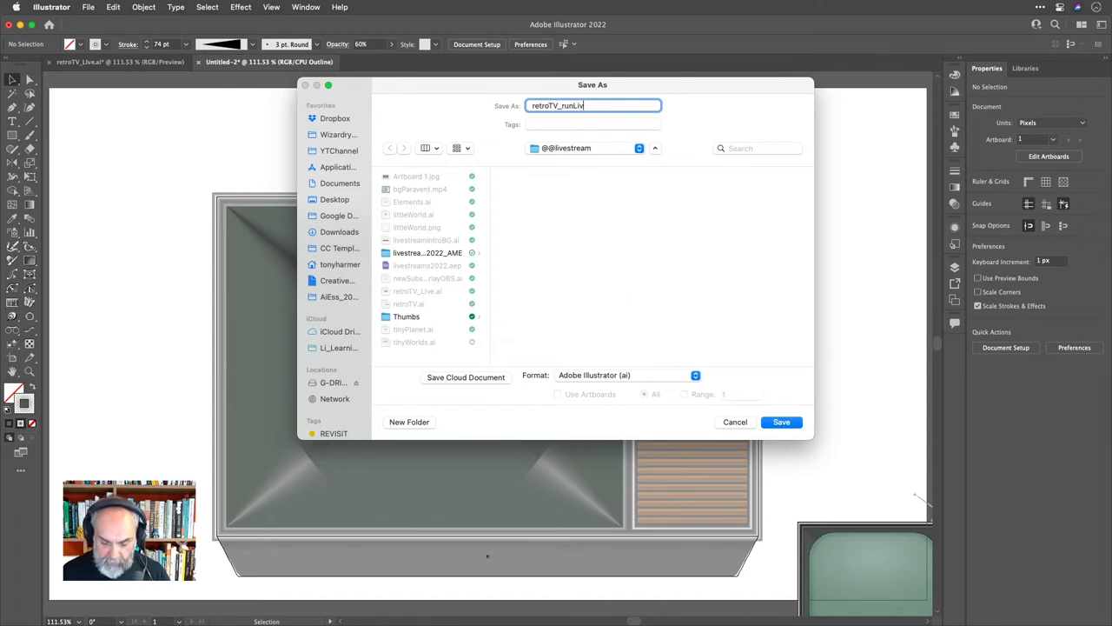
pyautogui.write('e')
pyautogui.press('Return')
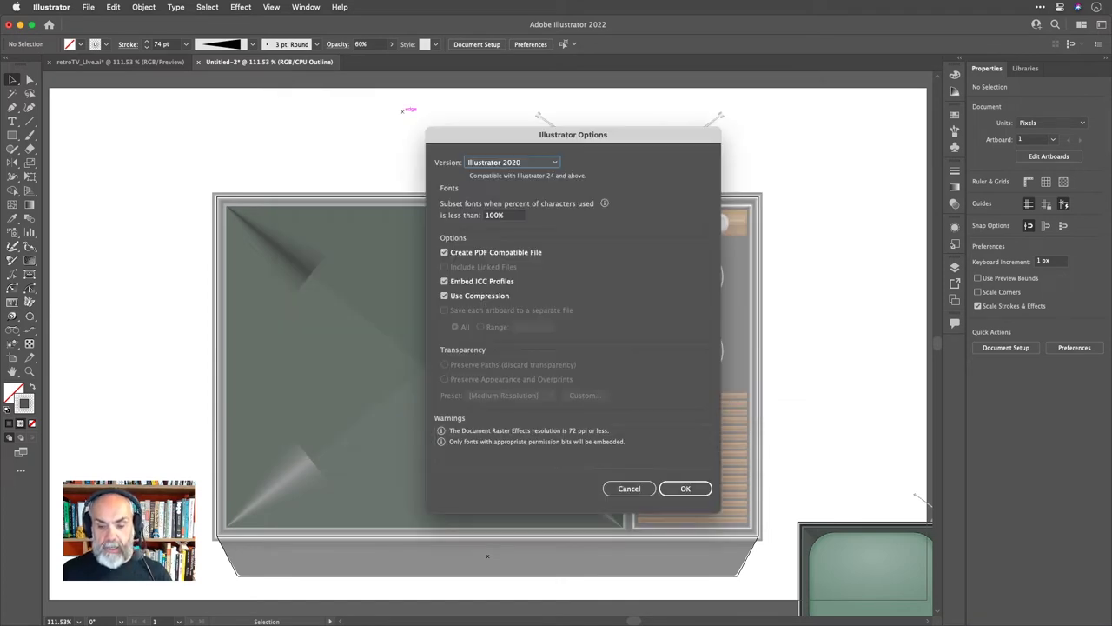
pyautogui.press('Return')
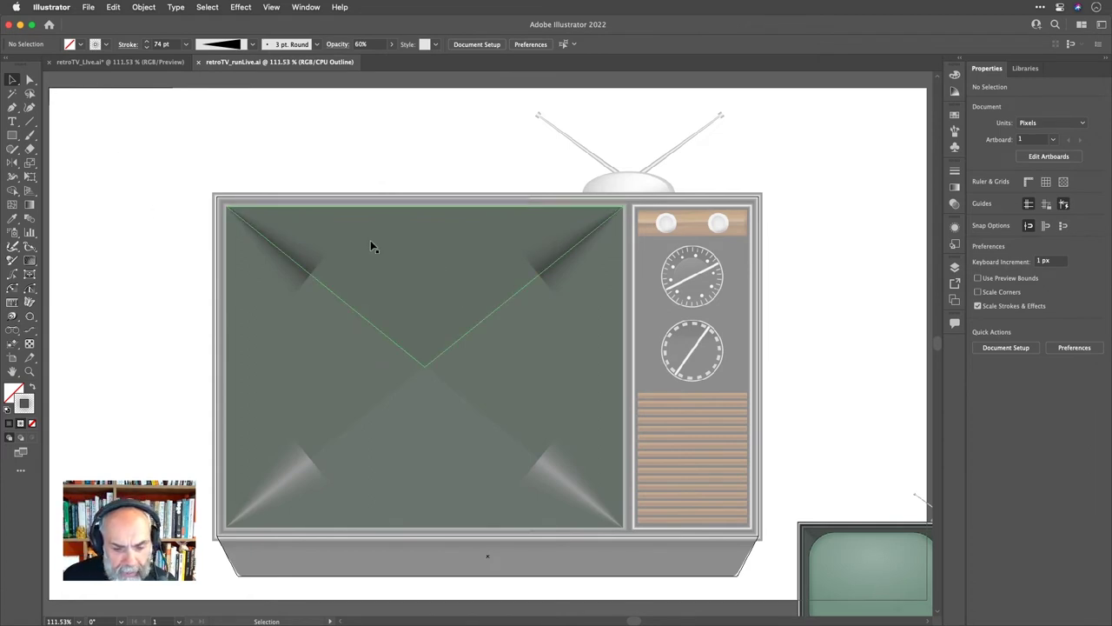
# Unite the V-shaped shading piece and the lower triangle piece into one shape.
pyautogui.click(428, 276)
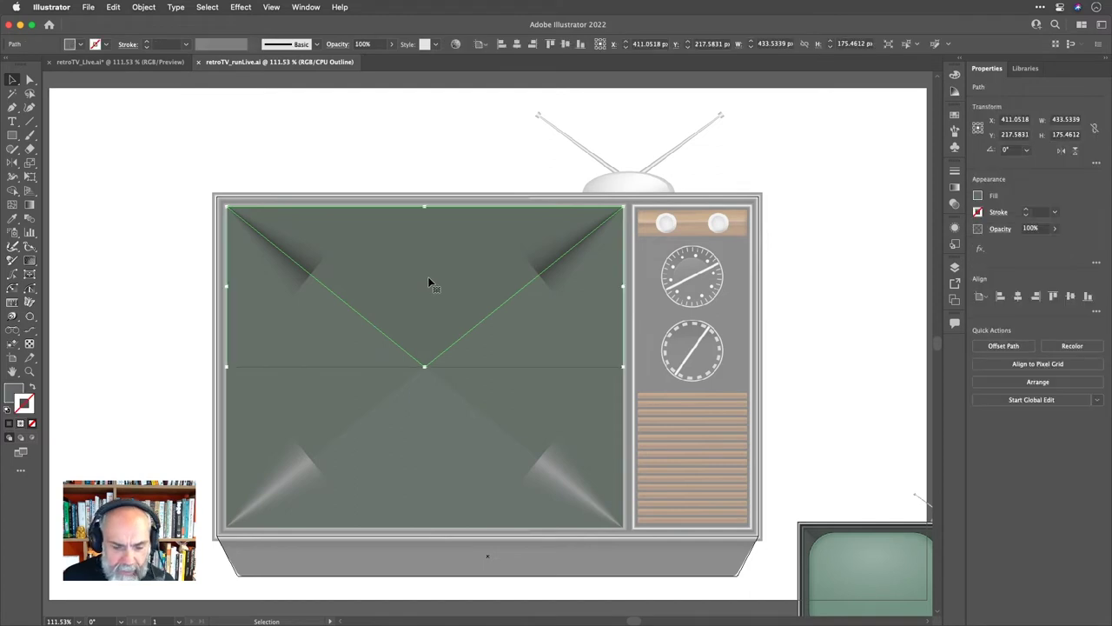
pyautogui.click(378, 161)
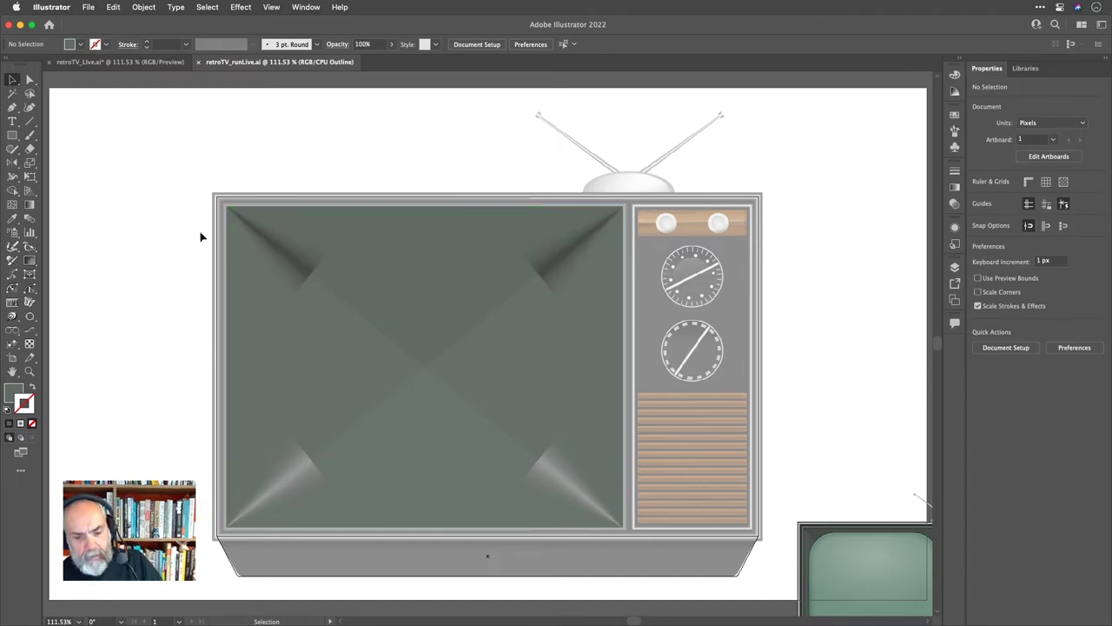
pyautogui.click(400, 226)
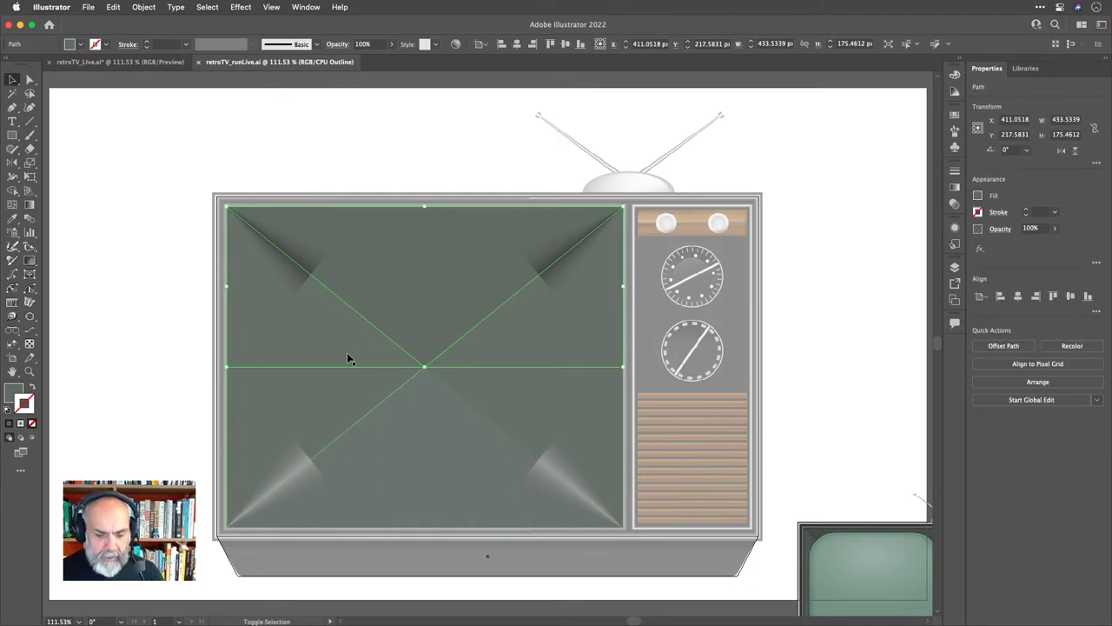
pyautogui.keyDown('shift'); pyautogui.click(365, 364); pyautogui.keyUp('shift')
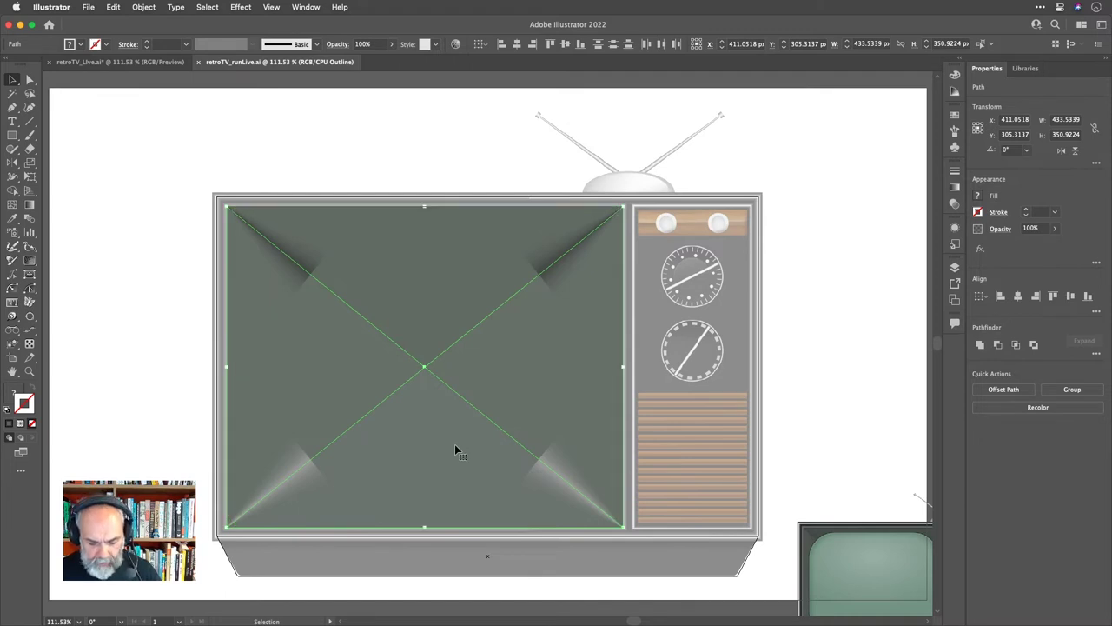
pyautogui.press('a')
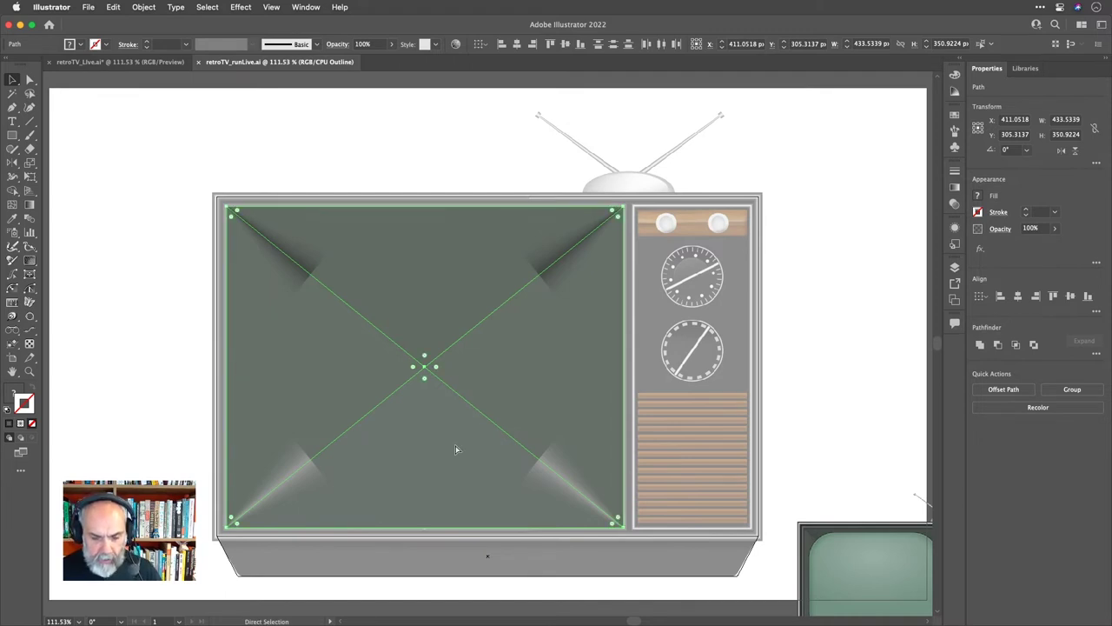
pyautogui.press('v')
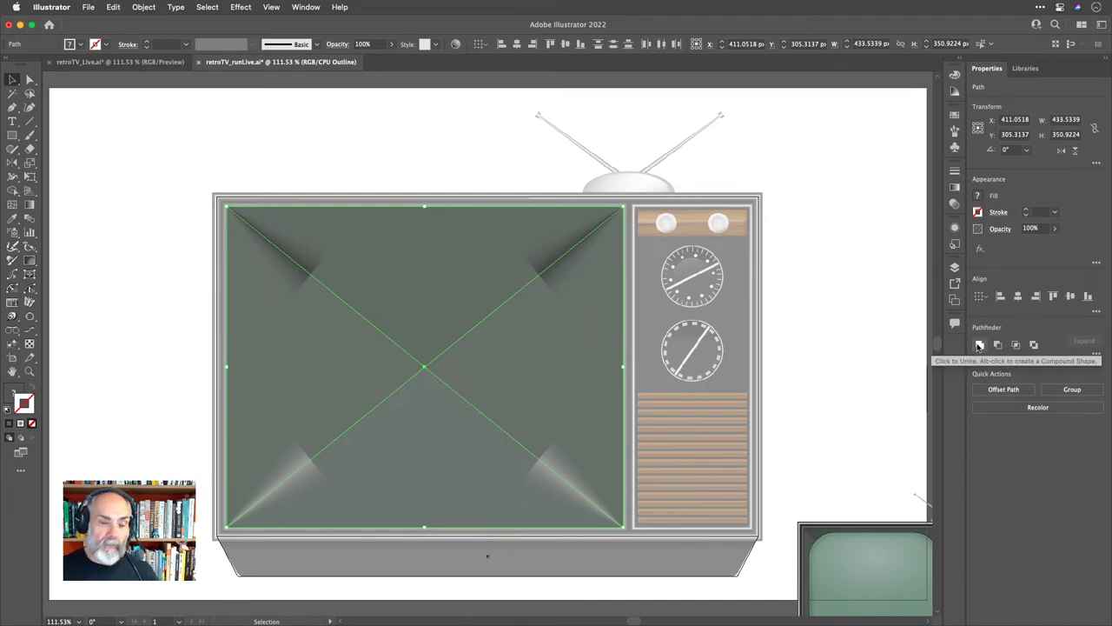
pyautogui.click(979, 345)
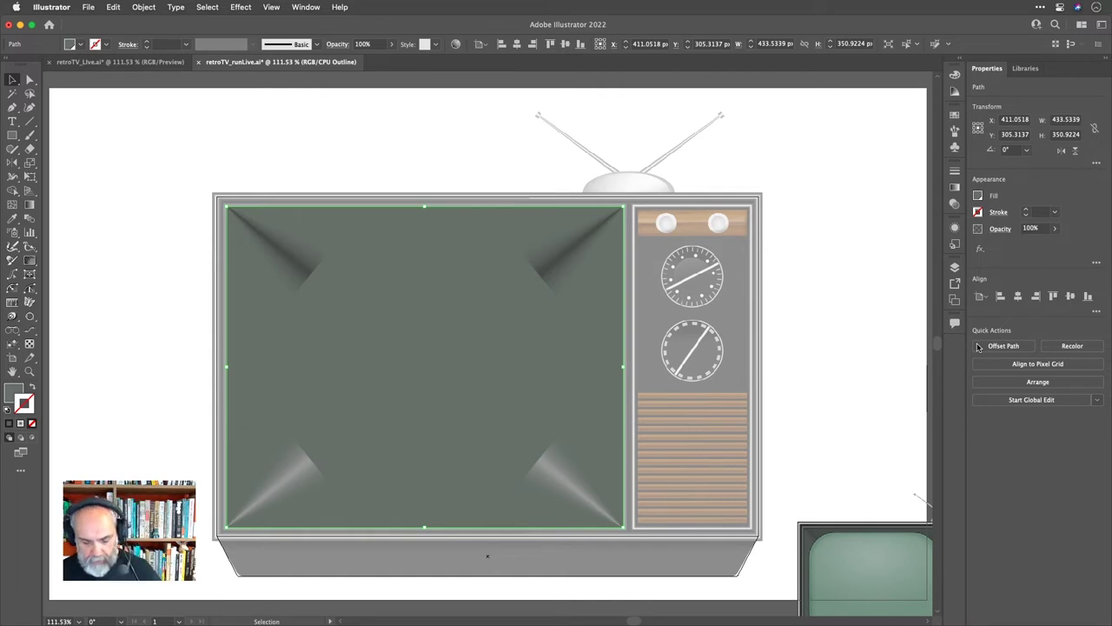
# Stack a copy of the screen rectangle in front of the original.
pyautogui.press('super+shift+a')
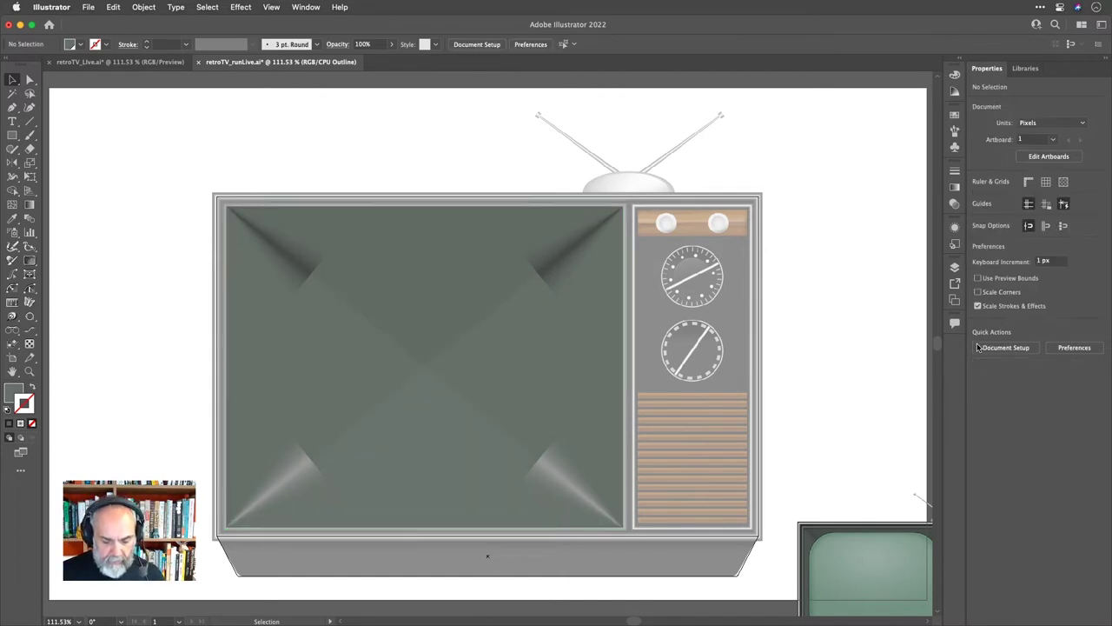
pyautogui.press('super+z')
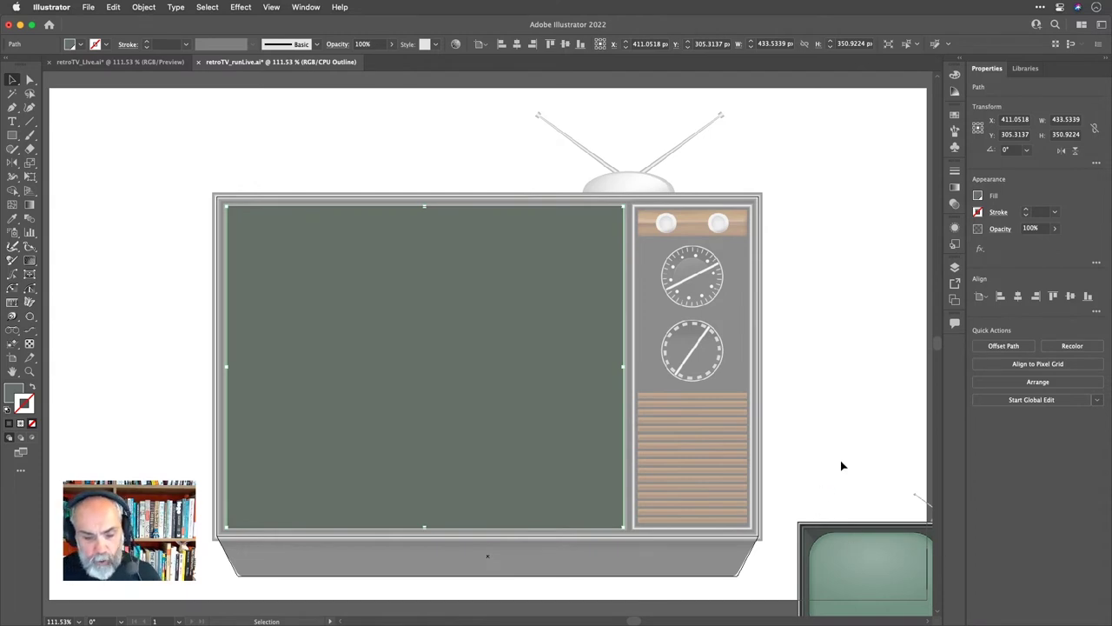
pyautogui.press('shift')
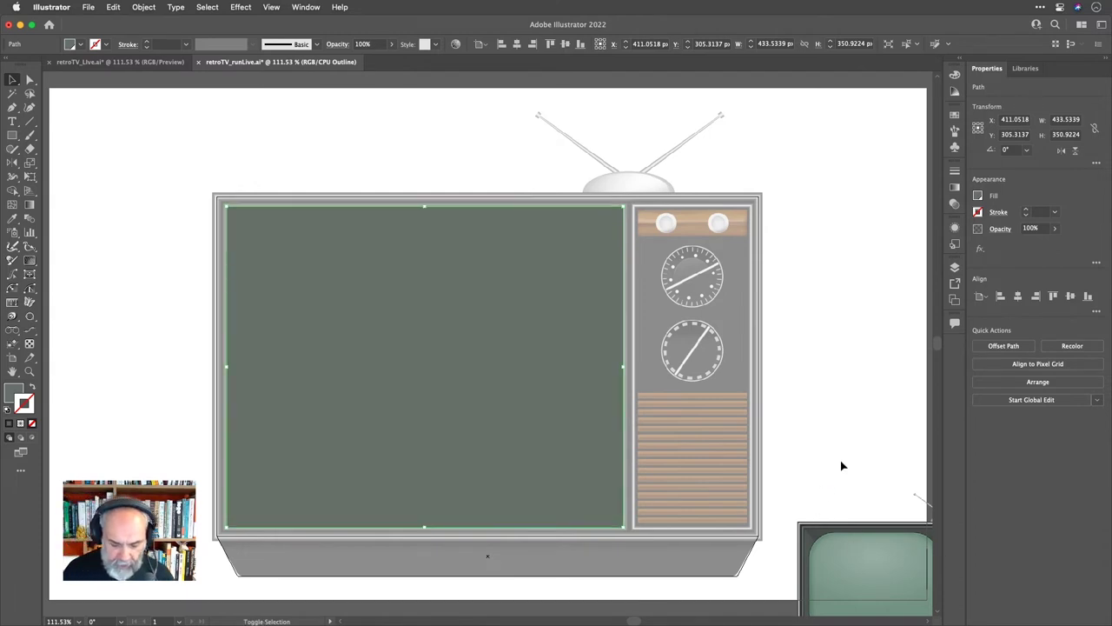
# Swap the fill to the stroke and give it a gradient with a dark grey right-end stop.
pyautogui.hotkey('shift', 'x')
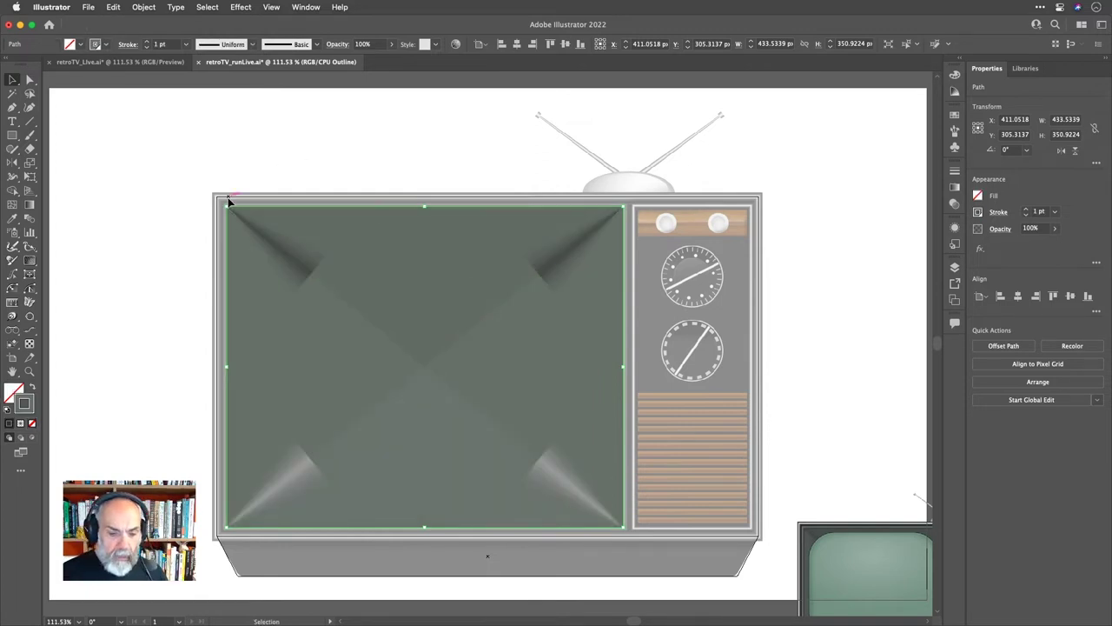
pyautogui.scroll(3, 228, 203)
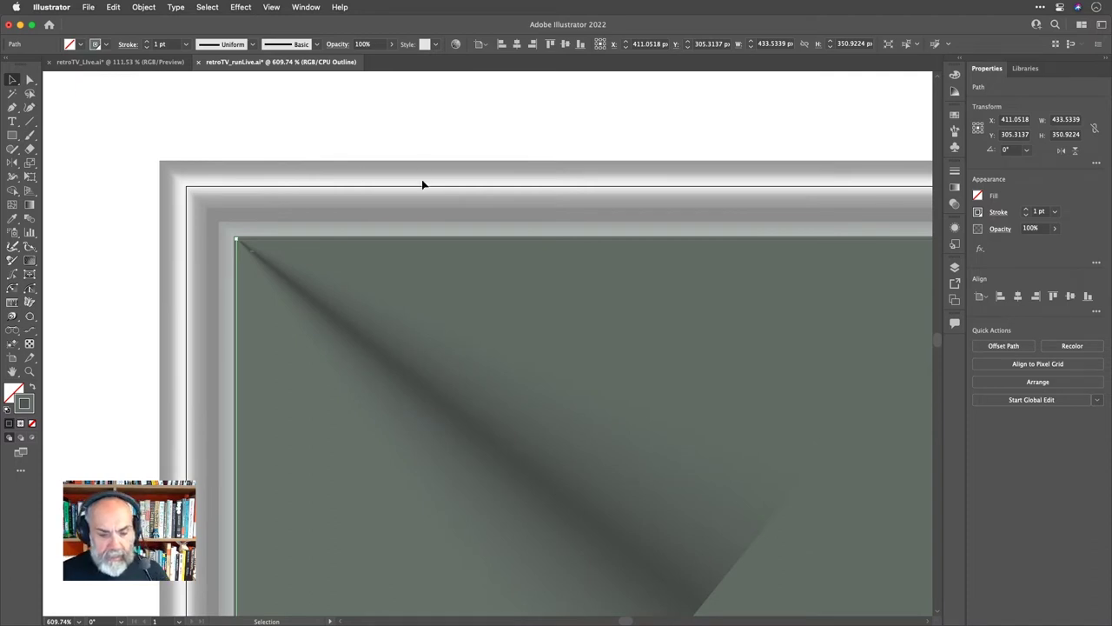
pyautogui.click(955, 188)
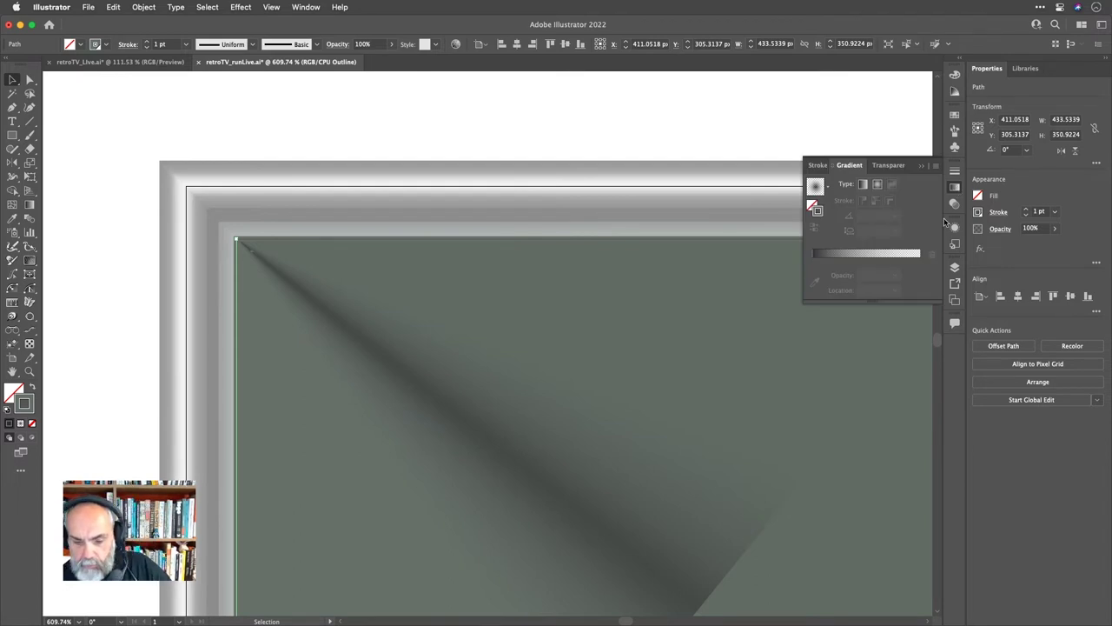
pyautogui.click(867, 252)
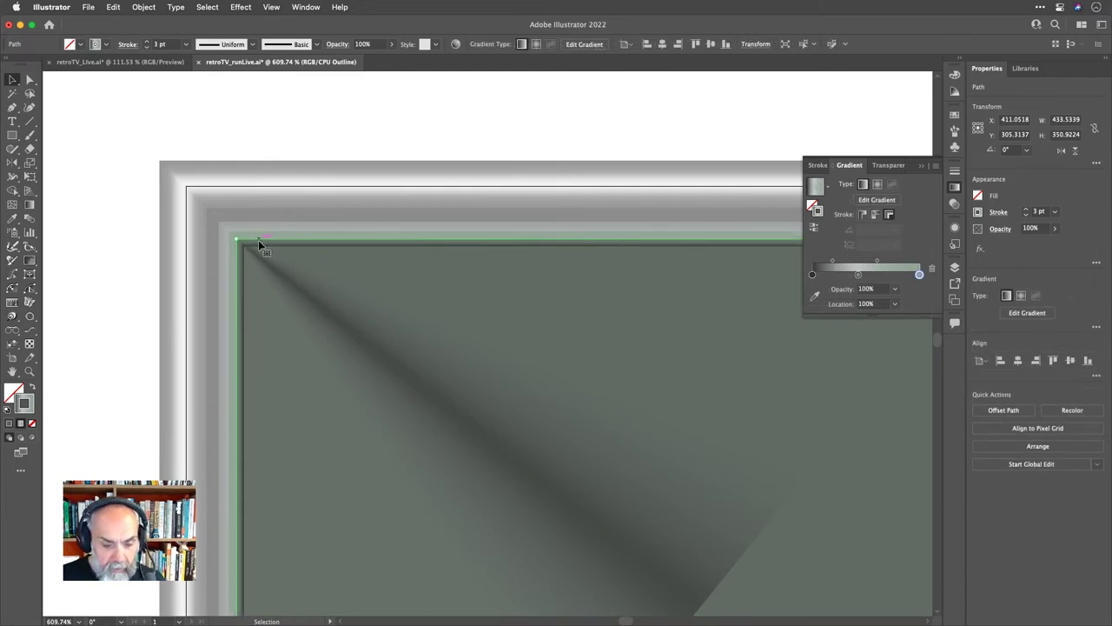
pyautogui.scroll(3, 268, 226)
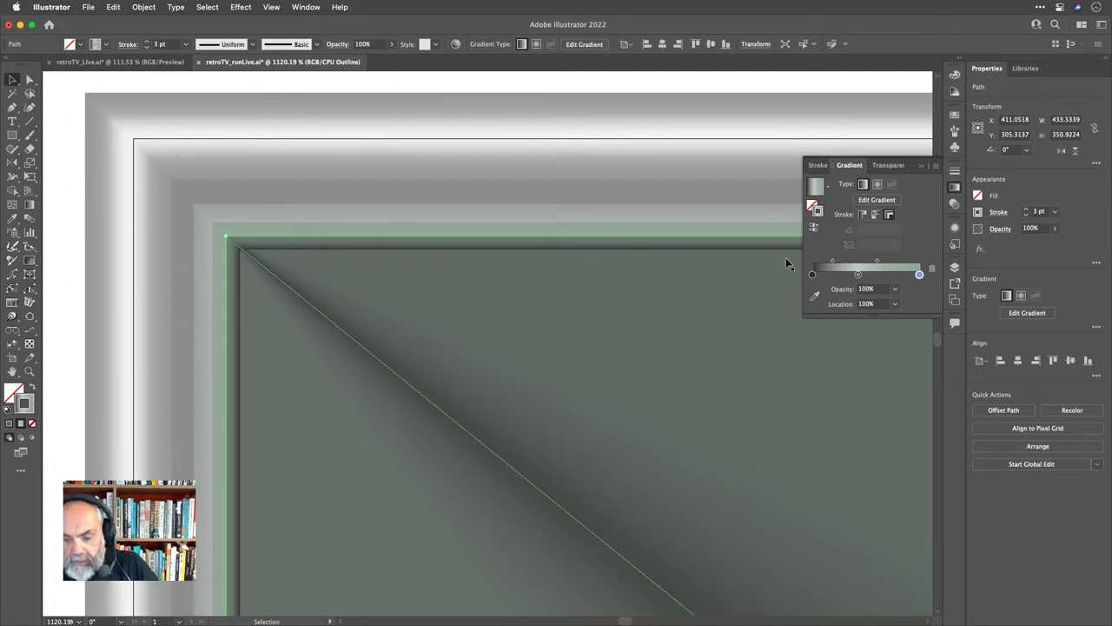
pyautogui.moveTo(920, 276); pyautogui.dragTo(888, 276)
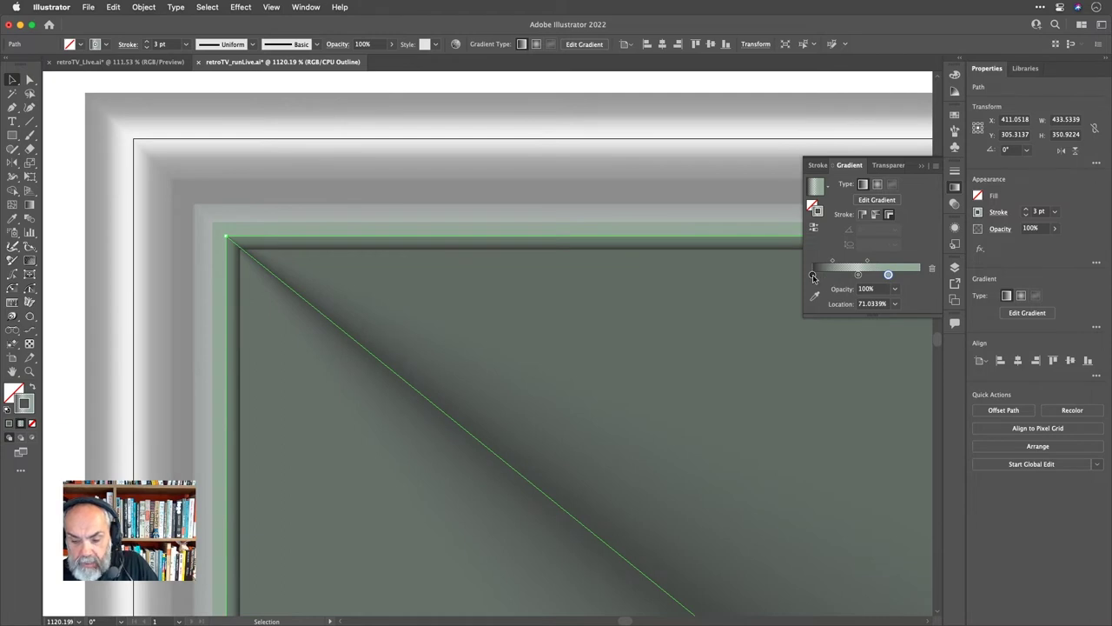
pyautogui.click(920, 275)
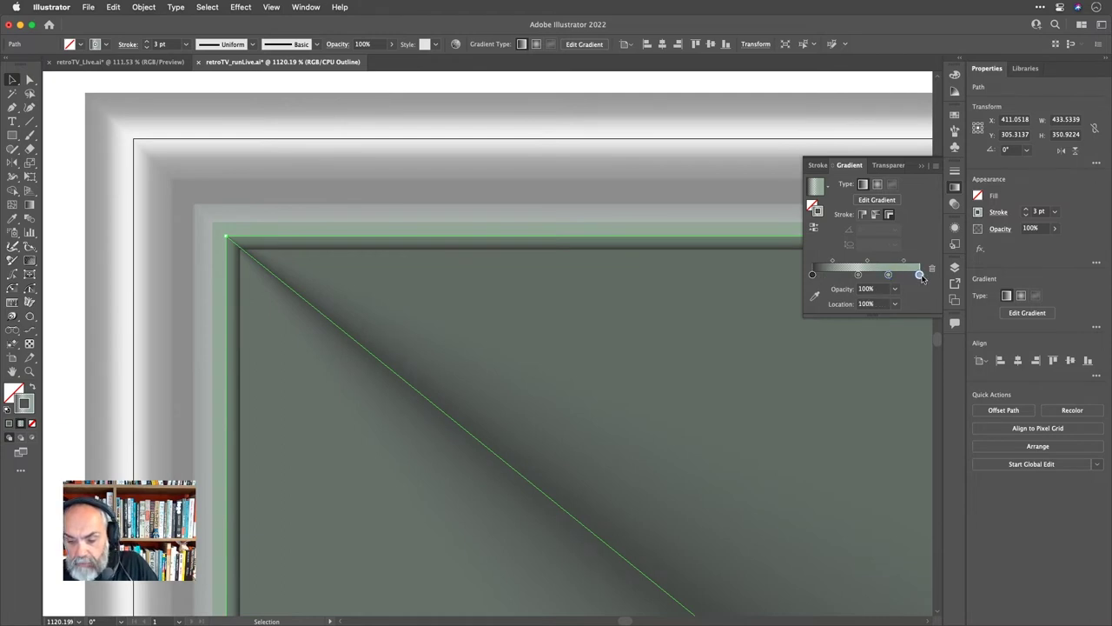
pyautogui.doubleClick(920, 275)
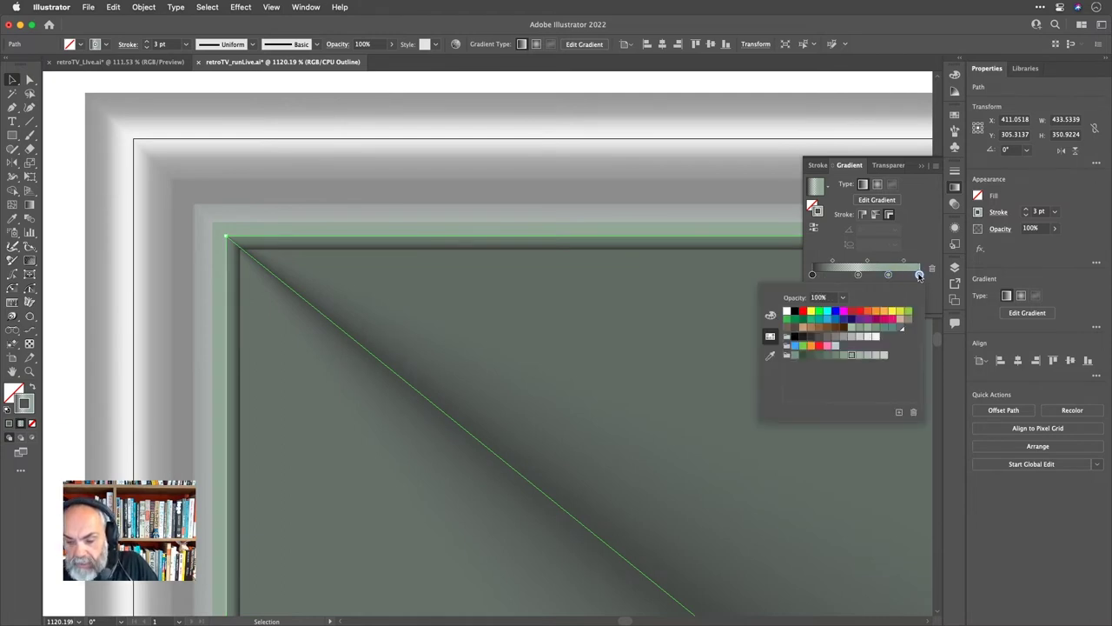
pyautogui.click(835, 355)
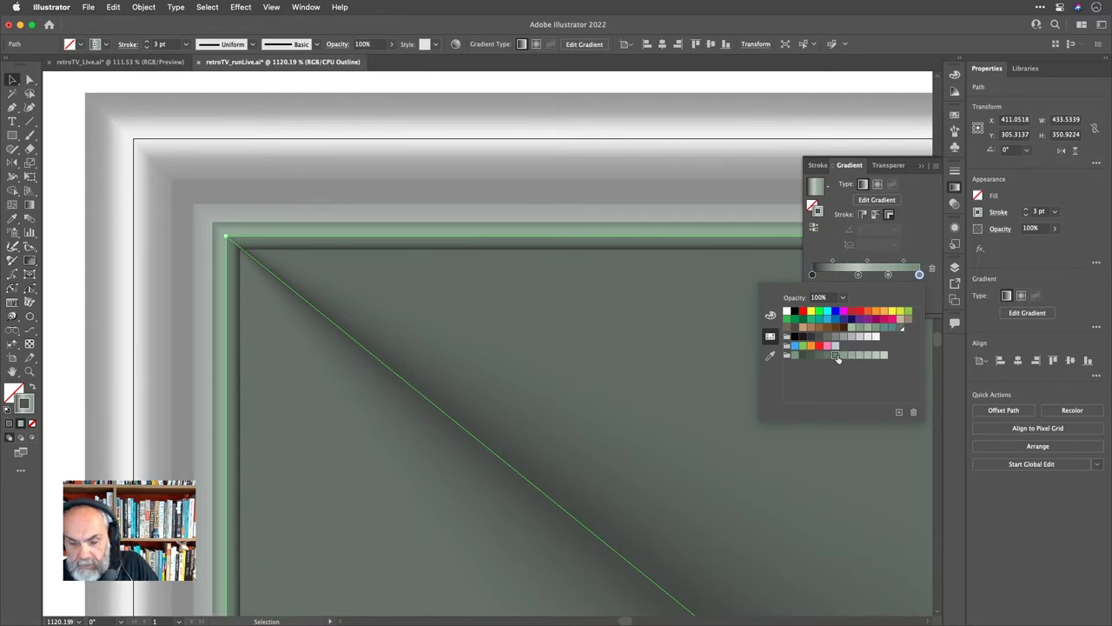
pyautogui.click(828, 356)
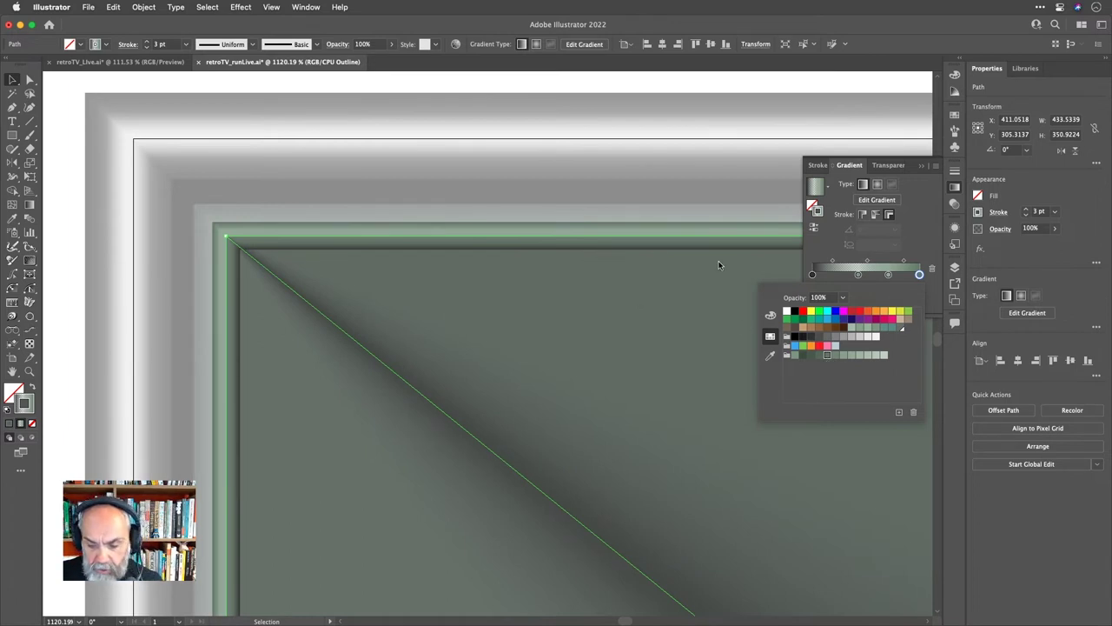
pyautogui.click(927, 243)
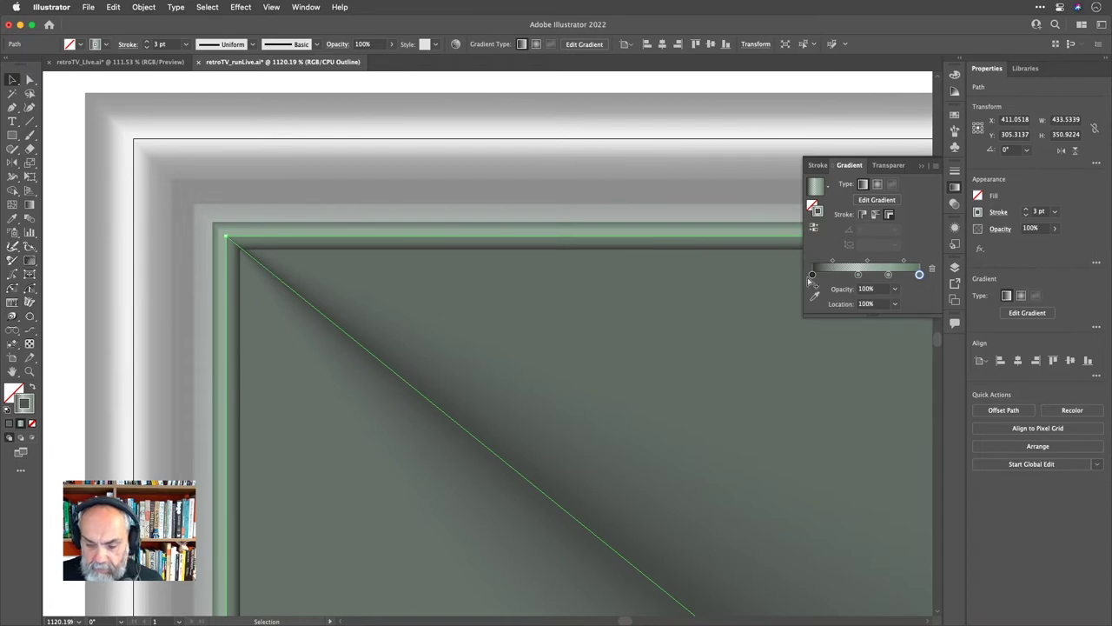
# Set the left gradient stop to grey and the outline weight to 3 pt.
pyautogui.doubleClick(813, 275)
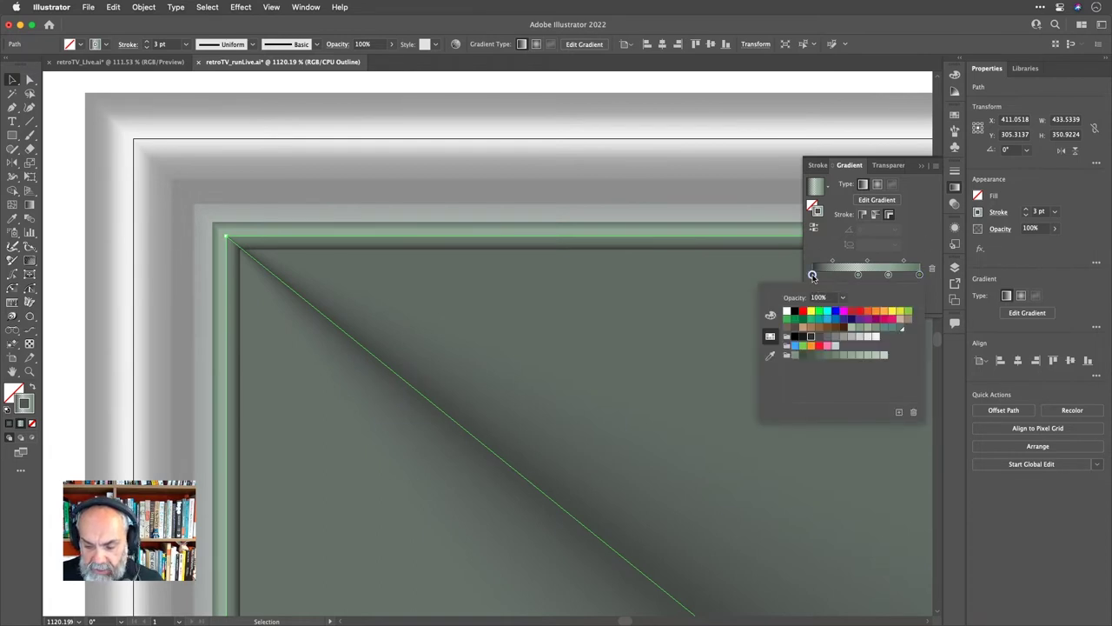
pyautogui.click(803, 358)
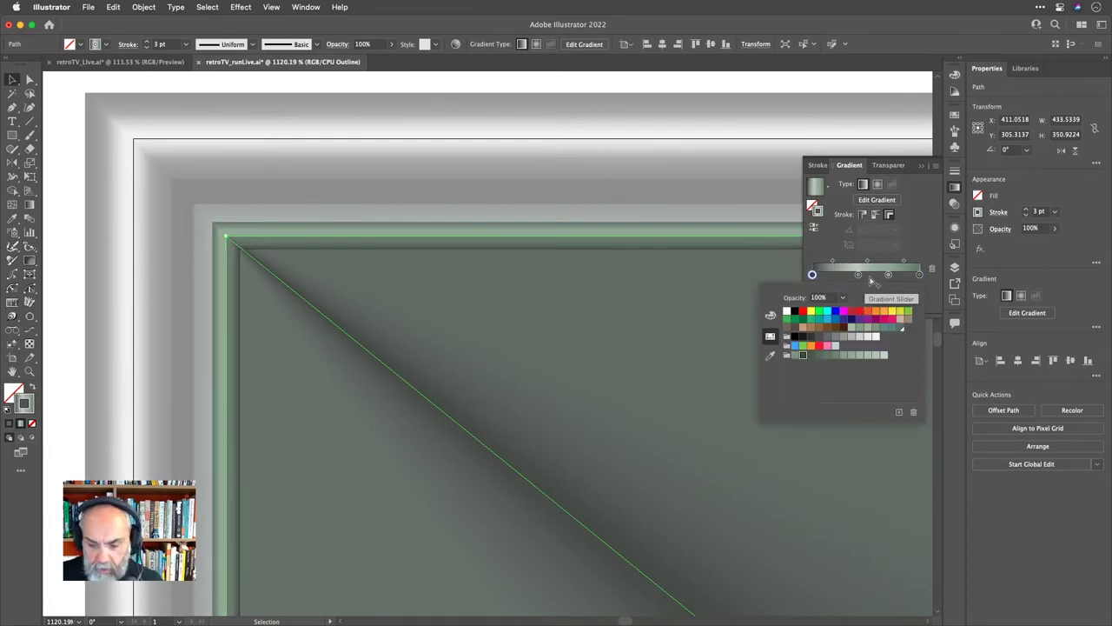
pyautogui.click(914, 234)
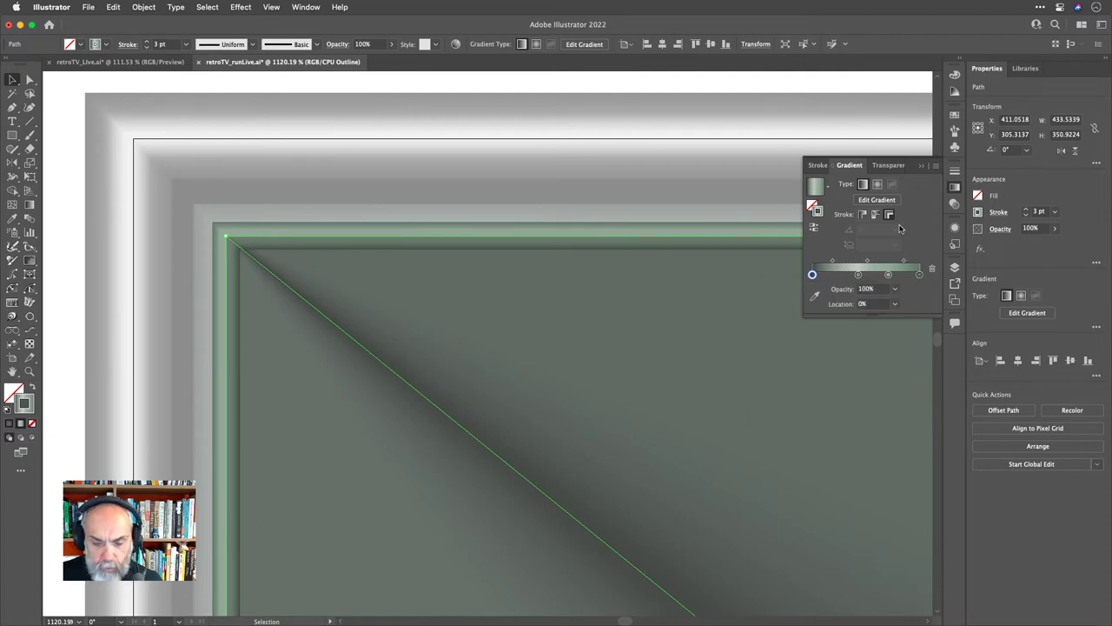
pyautogui.click(957, 189)
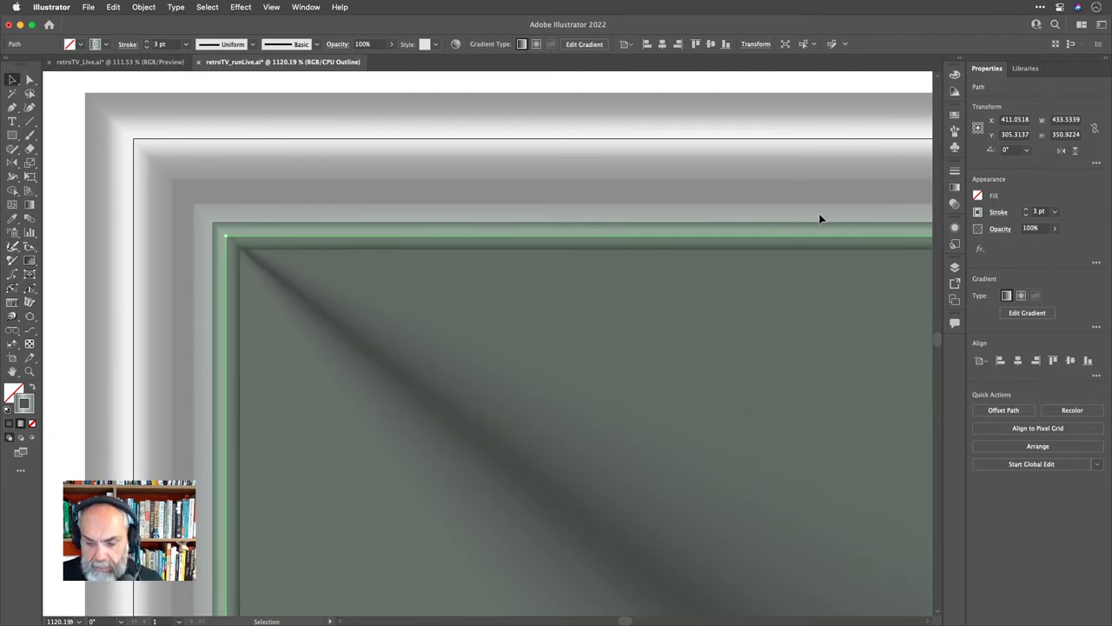
pyautogui.click(1026, 216)
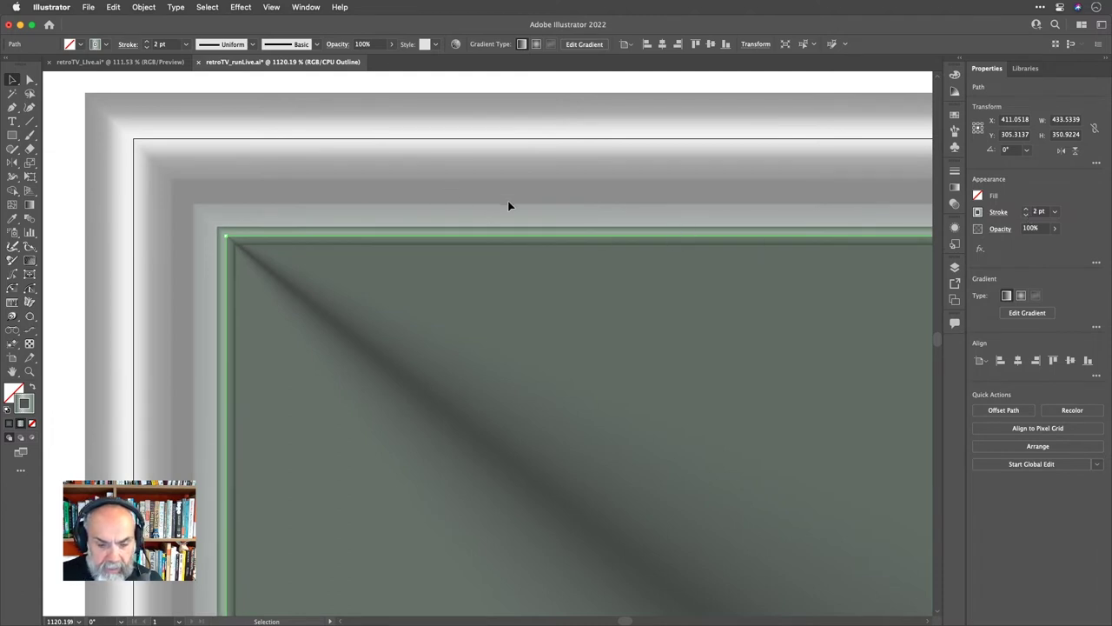
pyautogui.click(1026, 212)
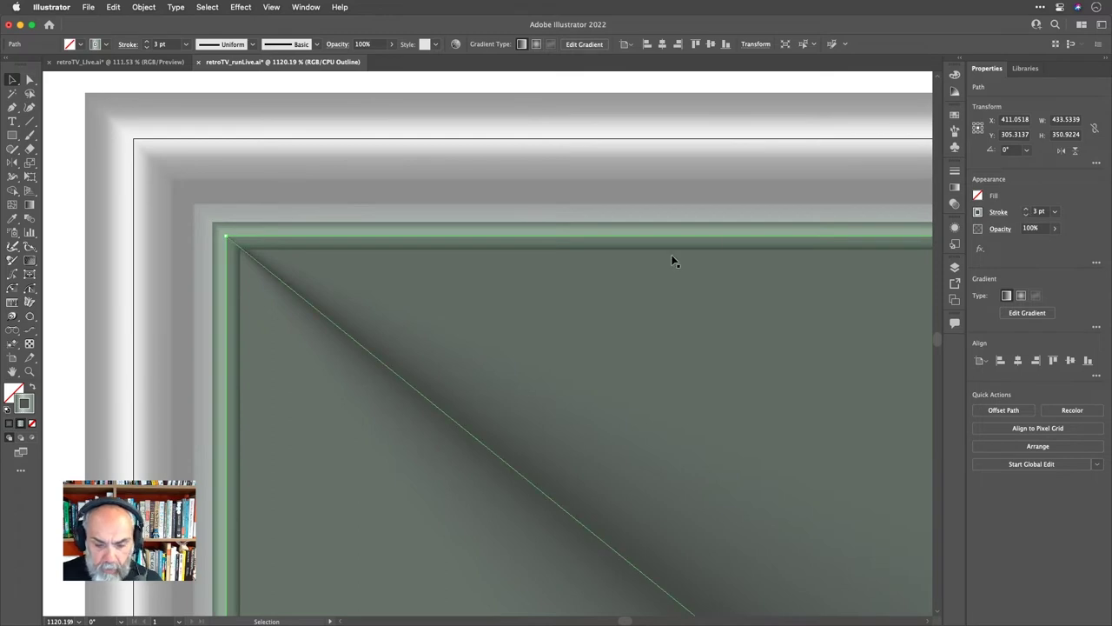
pyautogui.click(609, 90)
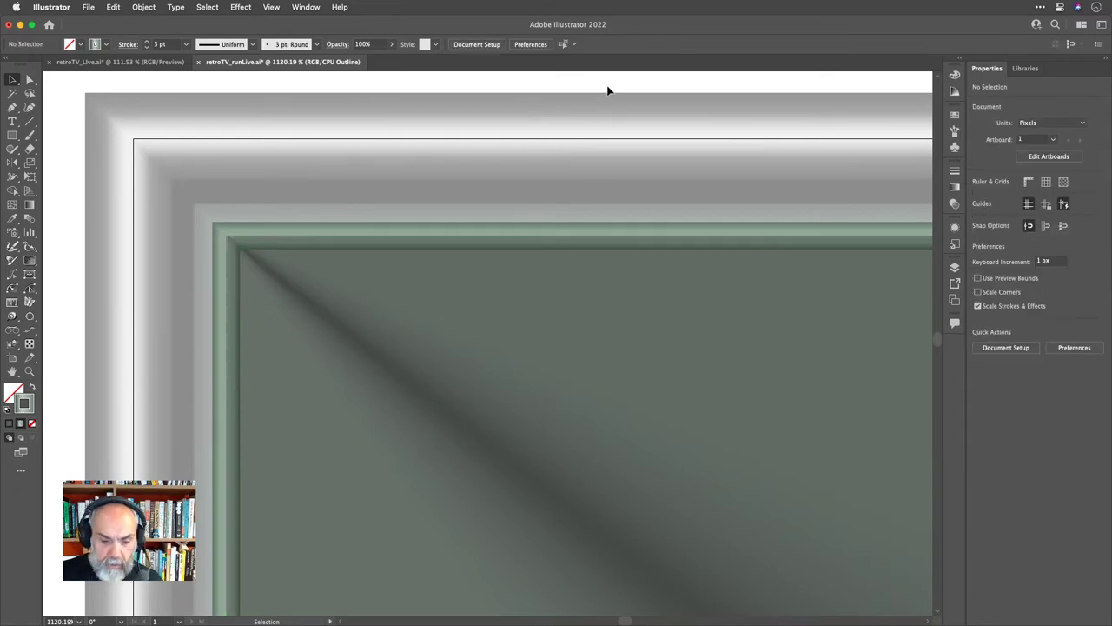
# Undo the move of the top-left diagonal shading line and fit the artboard in view.
pyautogui.click(427, 233)
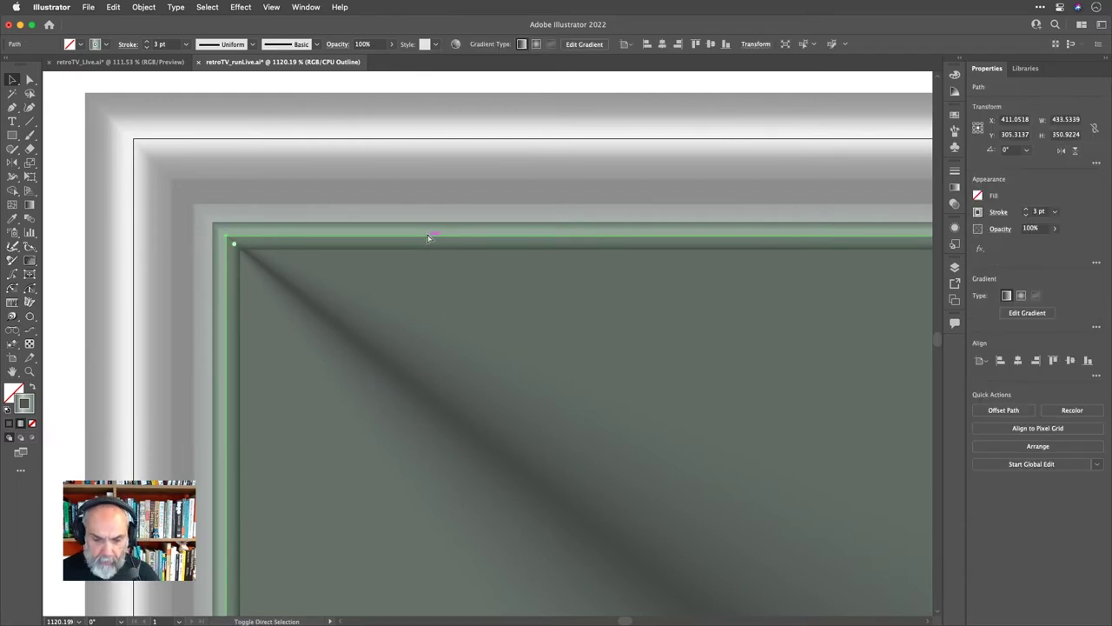
pyautogui.click(334, 188)
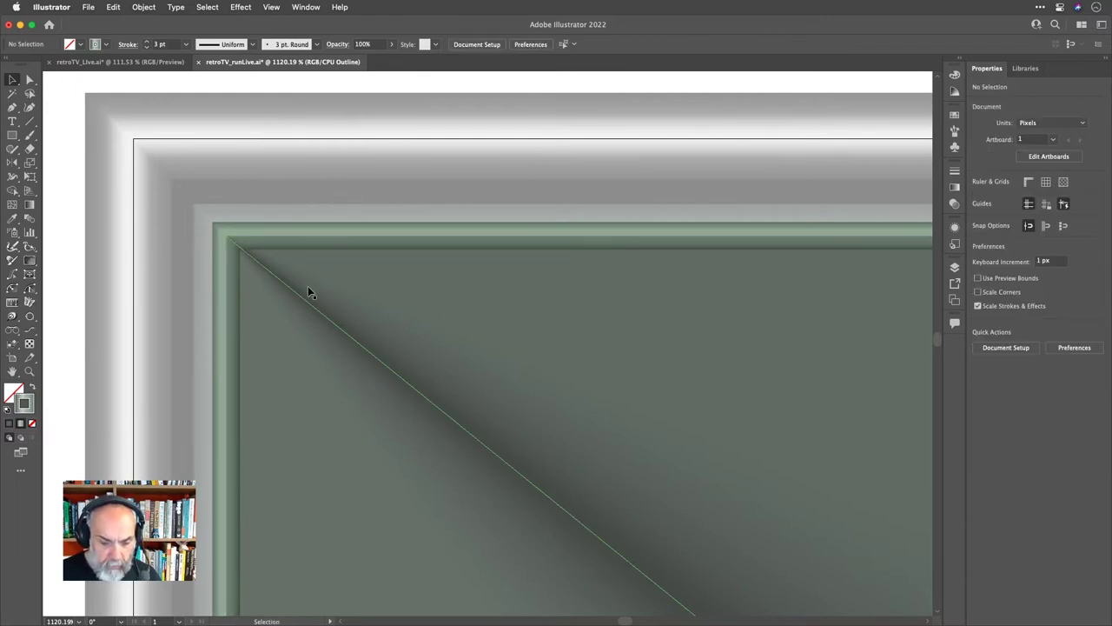
pyautogui.moveTo(305, 305); pyautogui.dragTo(387, 337)
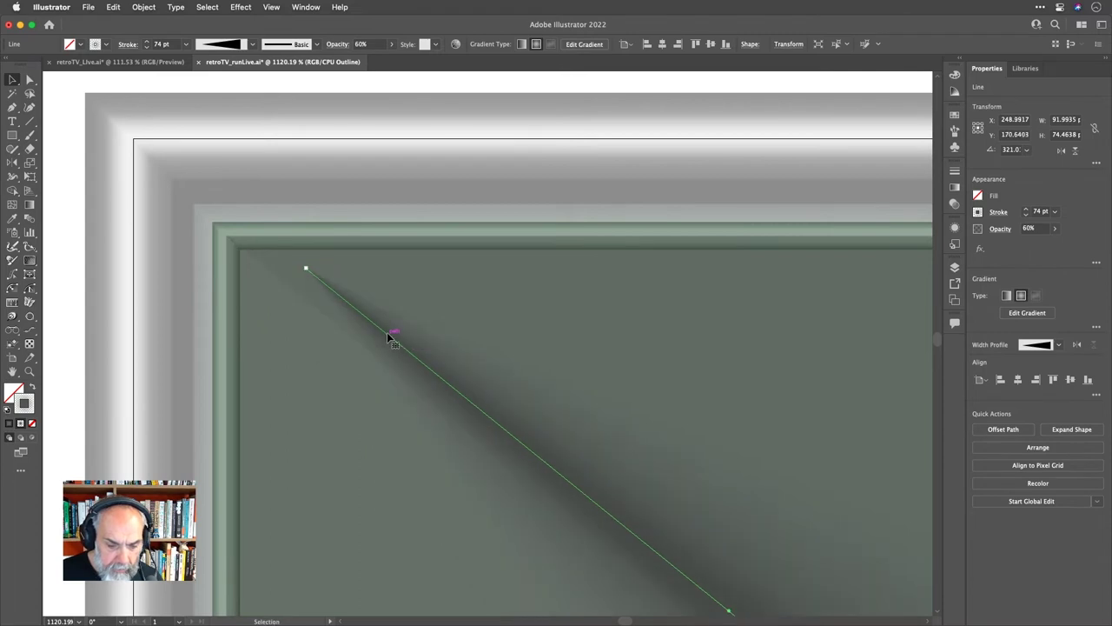
pyautogui.press('super+z')
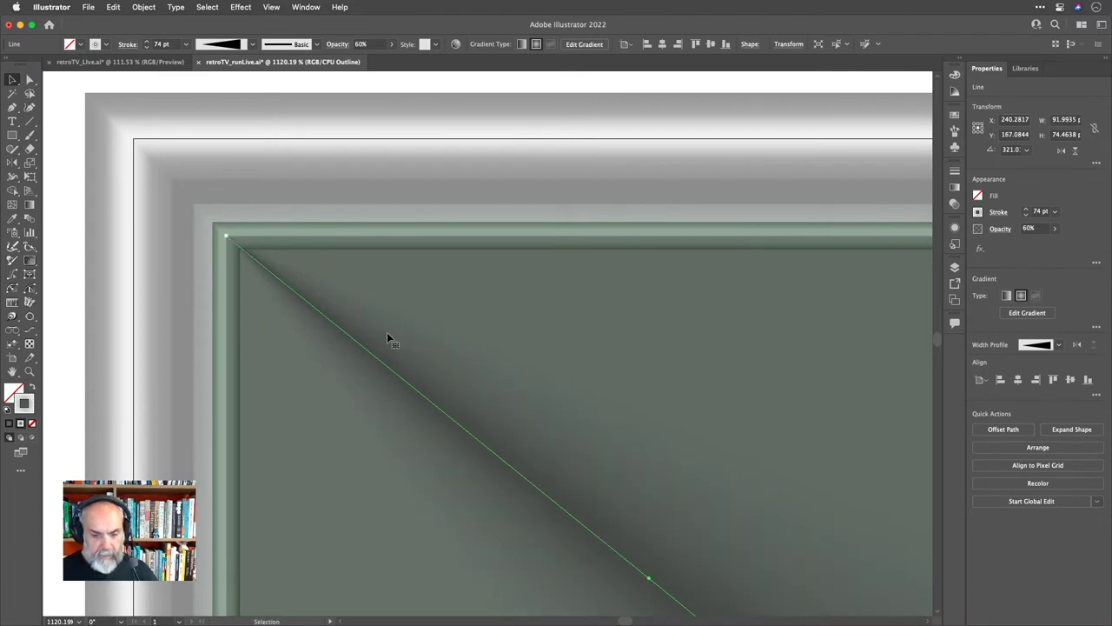
pyautogui.scroll(-5, 444, 280)
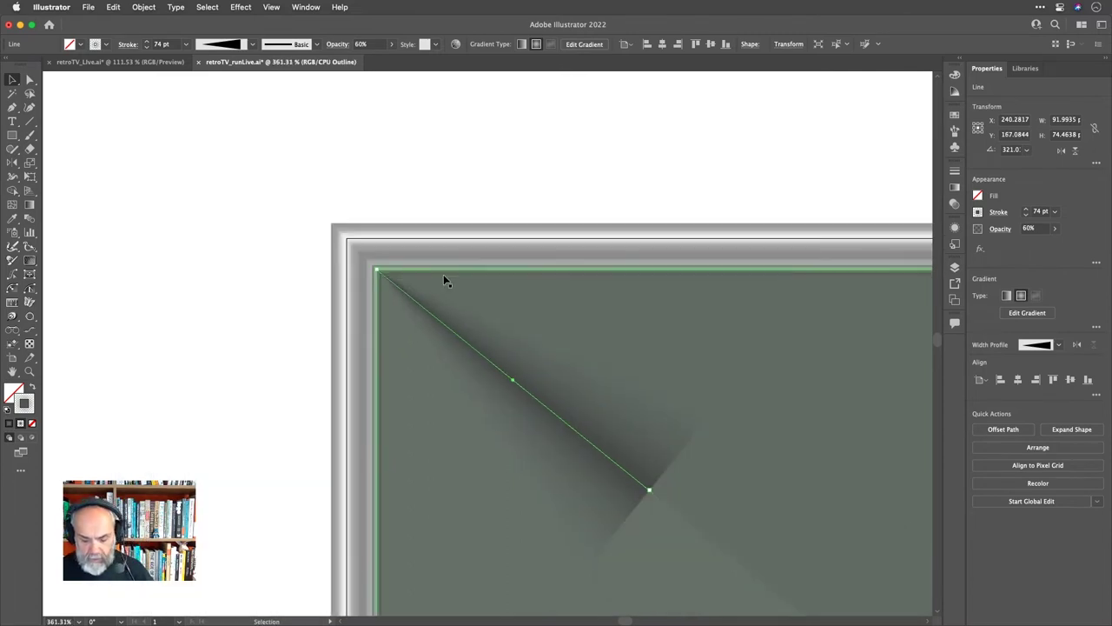
pyautogui.press('super+0')
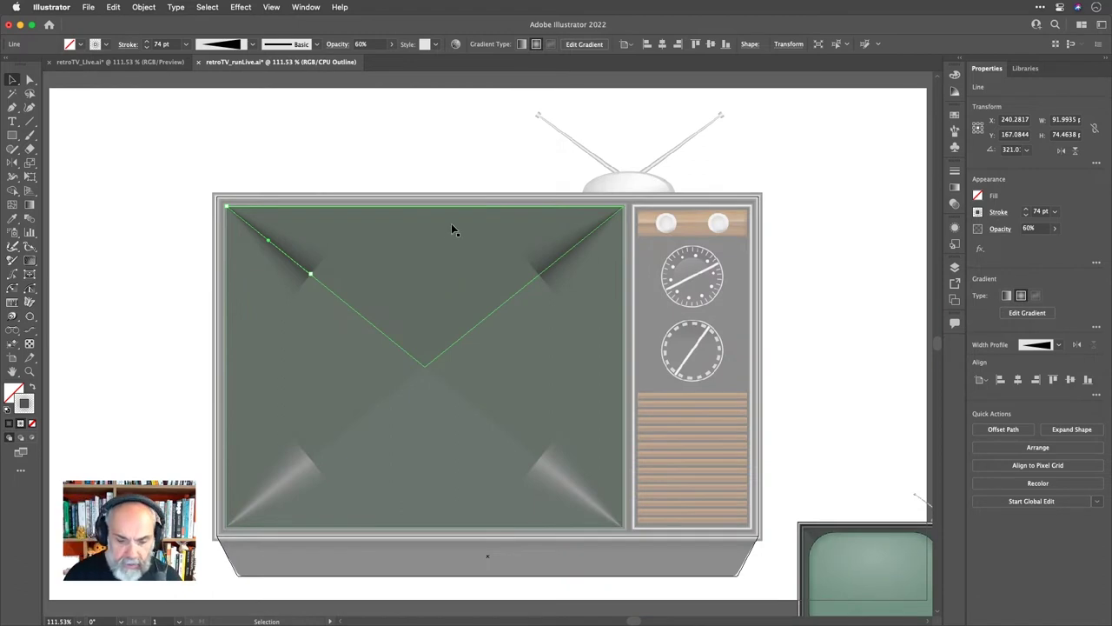
# Select the other three diagonal shading lines to review them, then zoom into the top-right corner.
pyautogui.keyDown('shift'); pyautogui.click(554, 270); pyautogui.keyUp('shift')
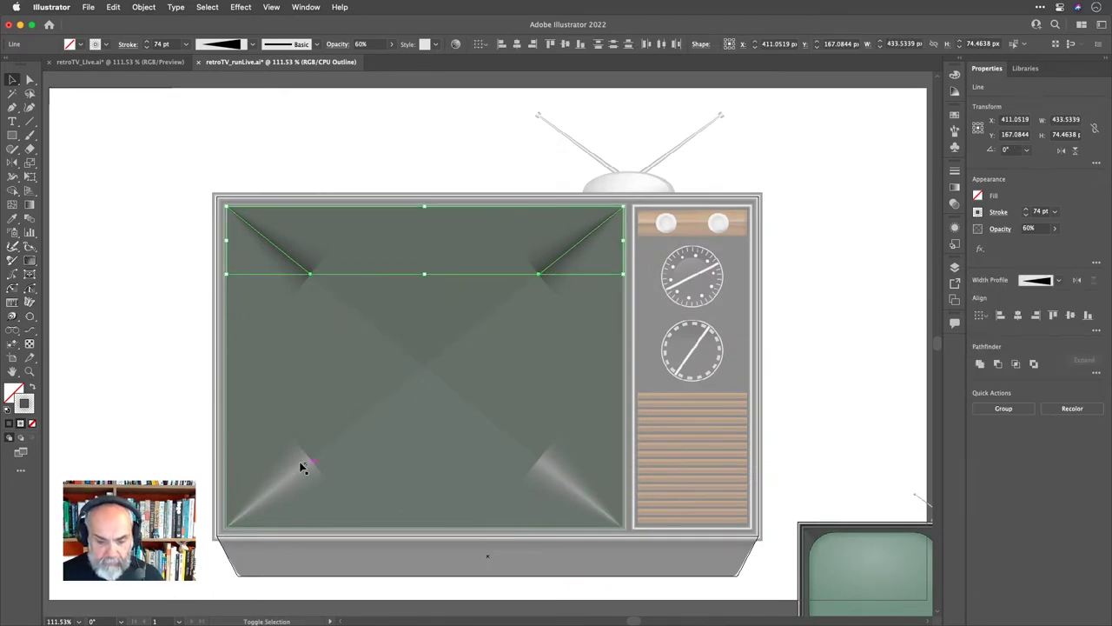
pyautogui.keyDown('shift'); pyautogui.click(286, 480); pyautogui.keyUp('shift')
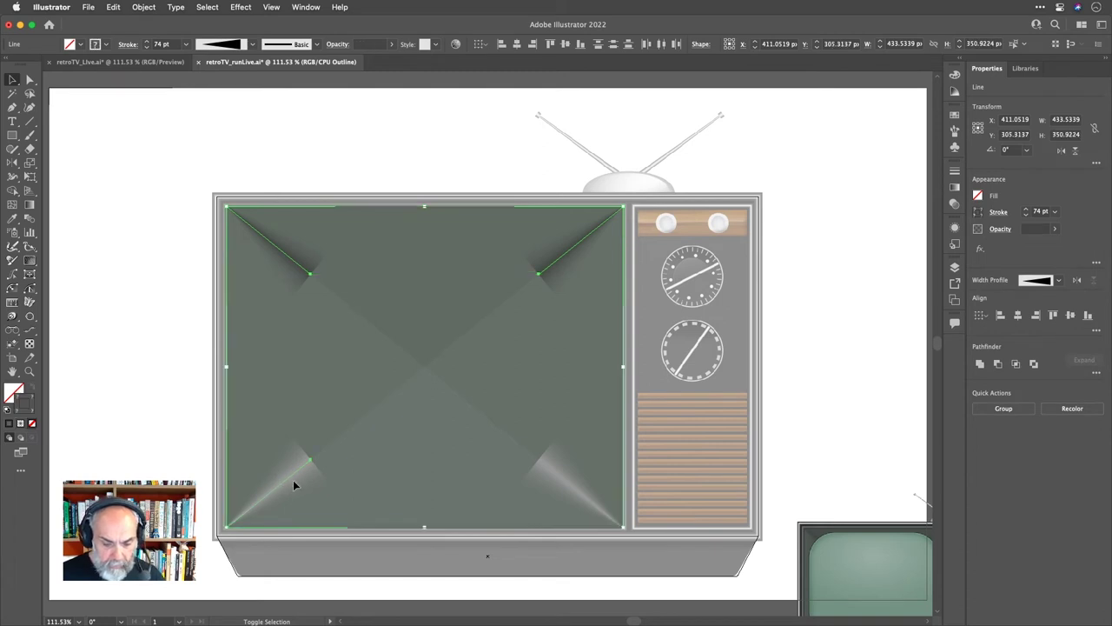
pyautogui.keyDown('shift'); pyautogui.click(574, 490); pyautogui.keyUp('shift')
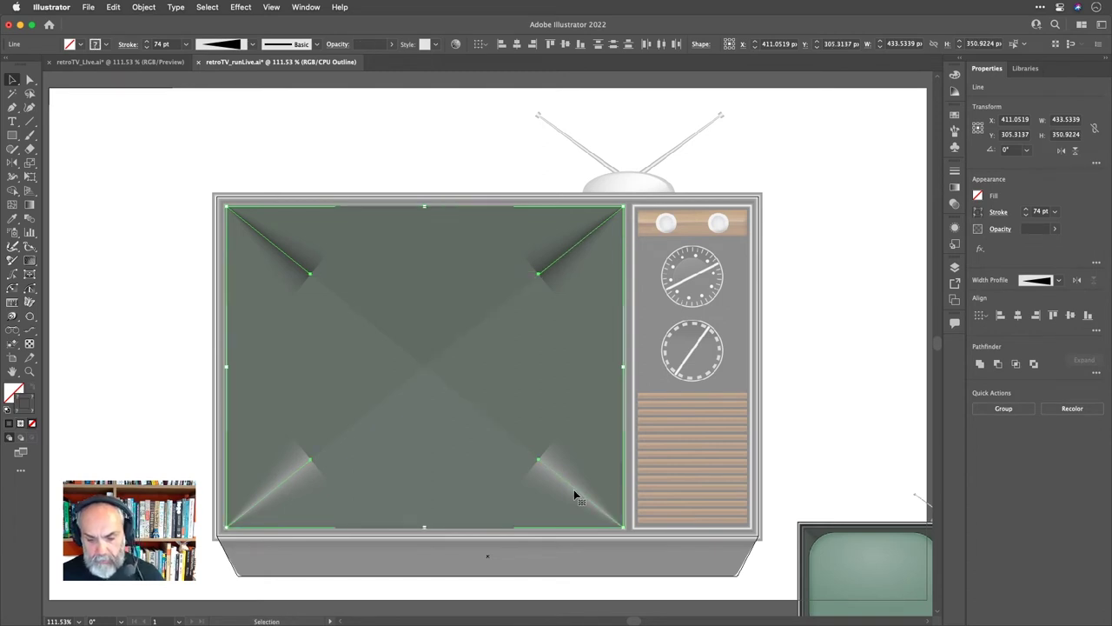
pyautogui.press('a')
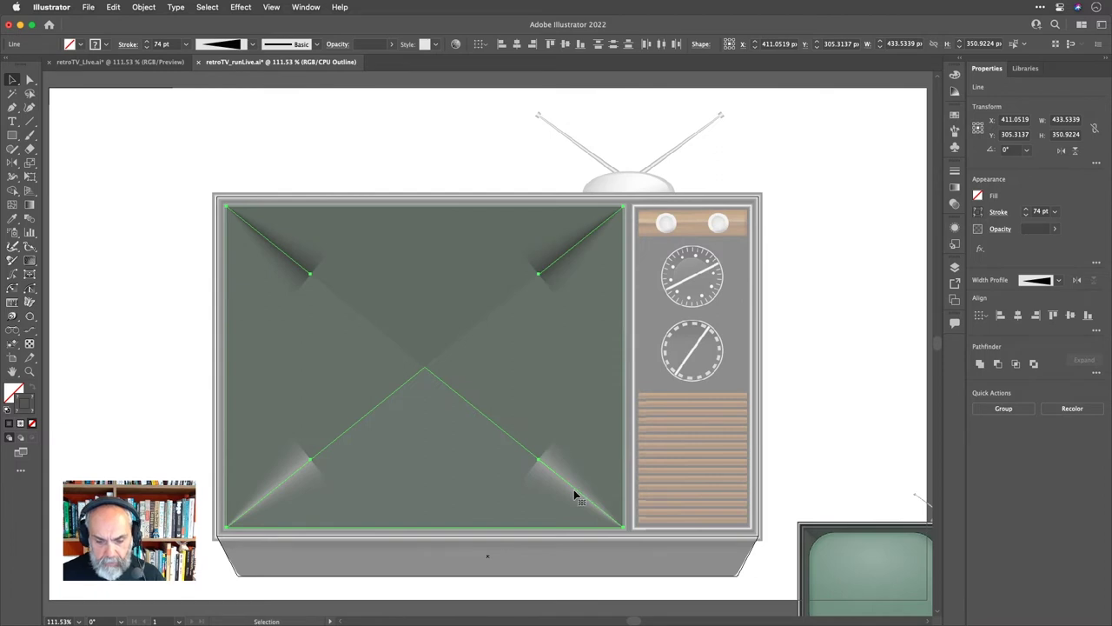
pyautogui.press('v')
pyautogui.click(542, 187)
pyautogui.press('z')
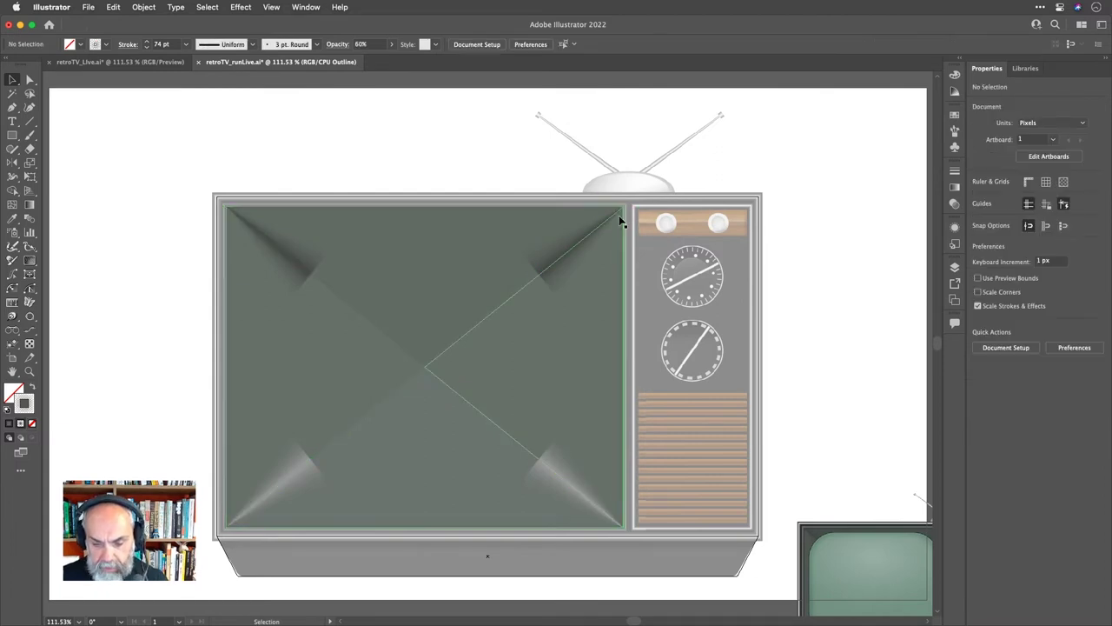
pyautogui.moveTo(611, 196); pyautogui.dragTo(668, 244)
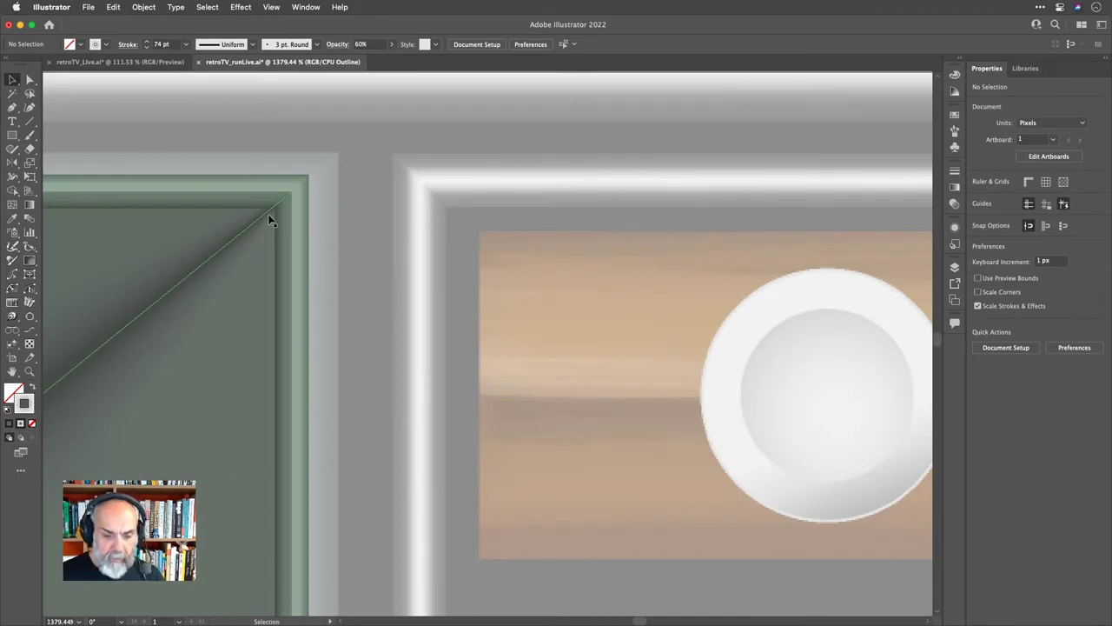
# Select the screen rectangle, try moving its top-right corner anchor, then undo the move.
pyautogui.scroll(-2, 268, 214)
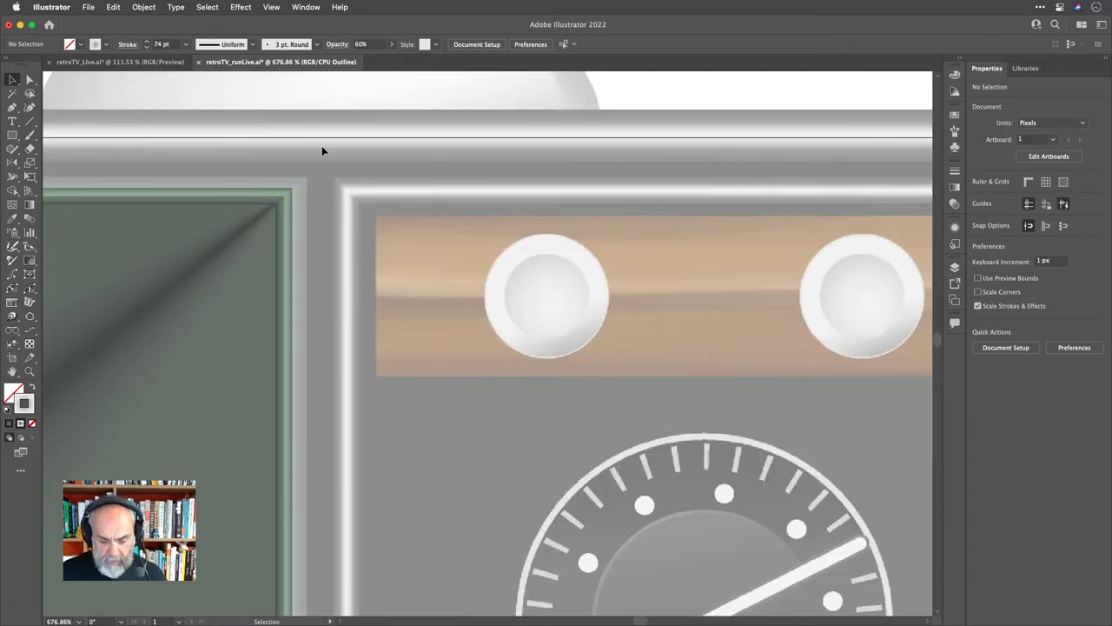
pyautogui.press('a')
pyautogui.press('super+minus')
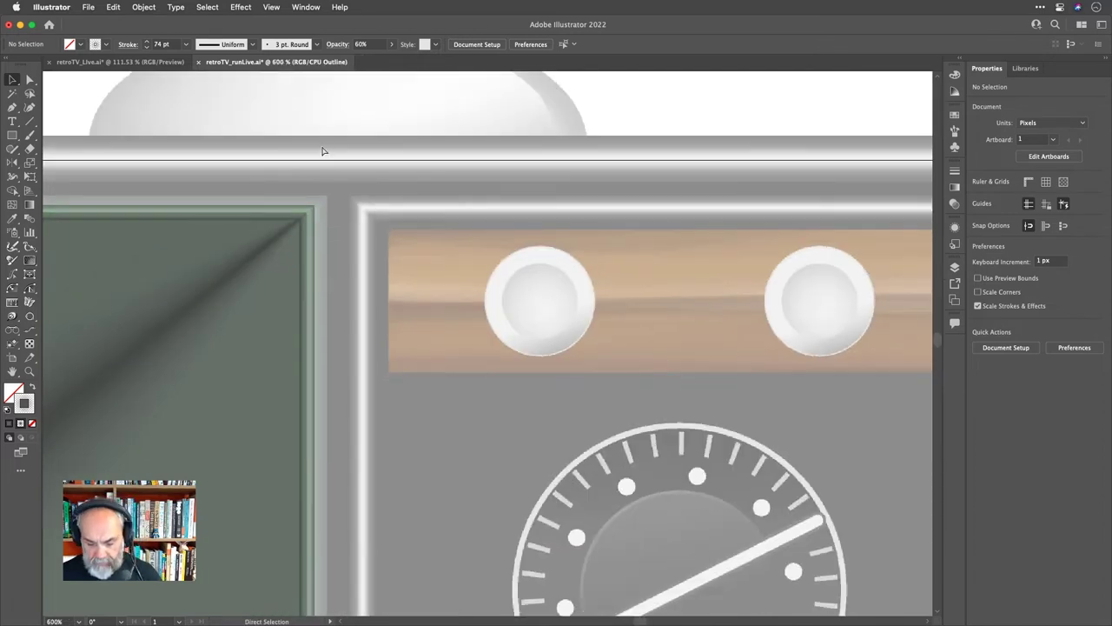
pyautogui.press('super+0')
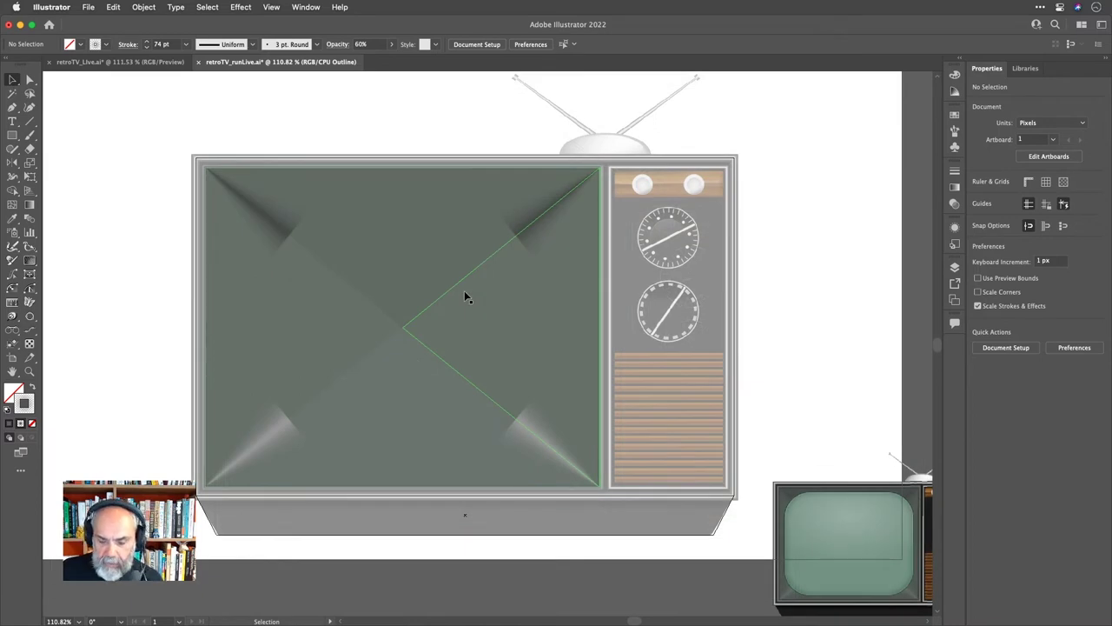
pyautogui.click(457, 168)
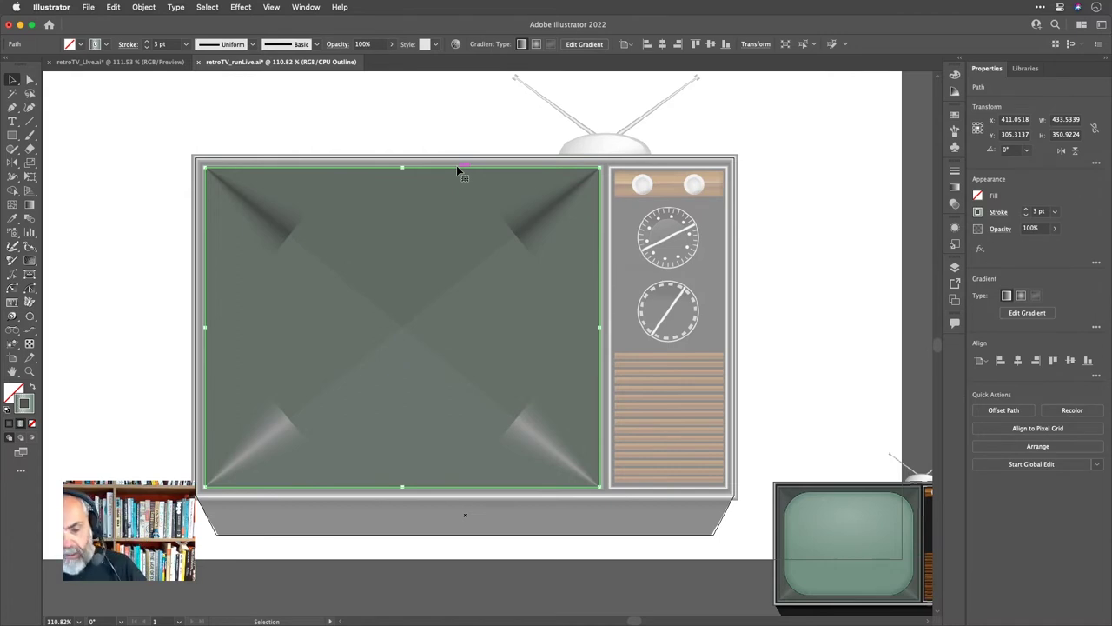
pyautogui.scroll(5, 596, 156)
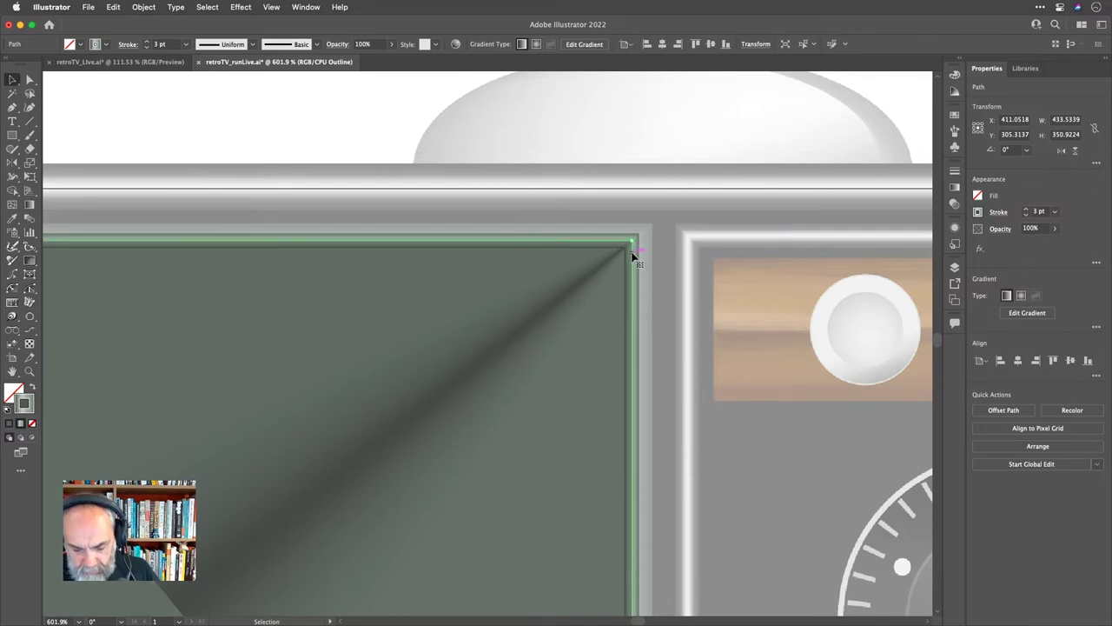
pyautogui.press('super')
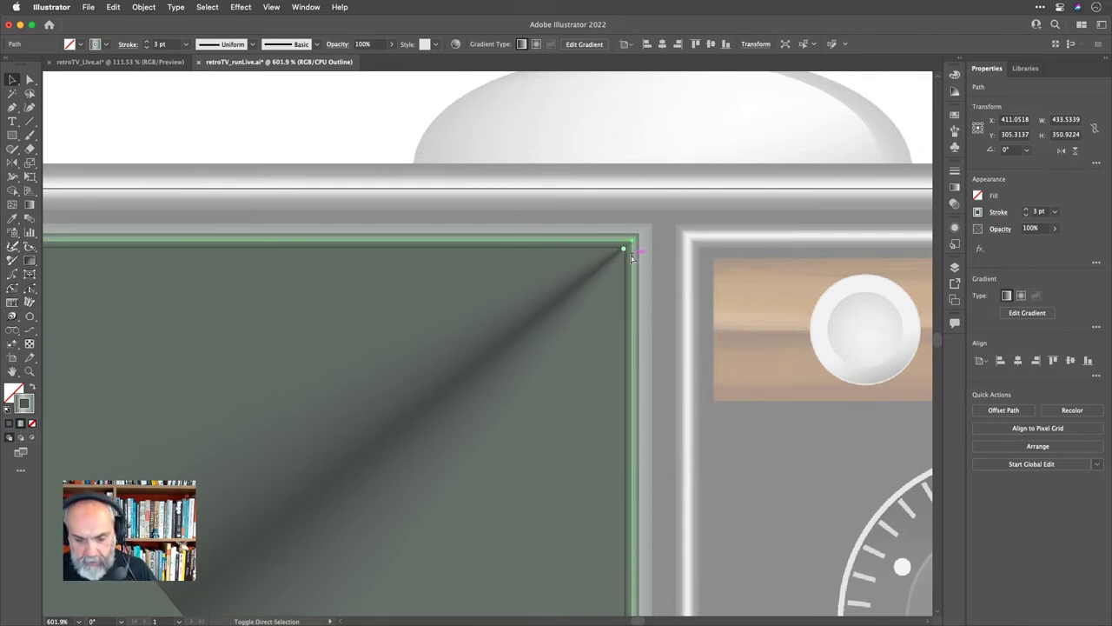
pyautogui.moveTo(658, 243); pyautogui.dragTo(664, 240)
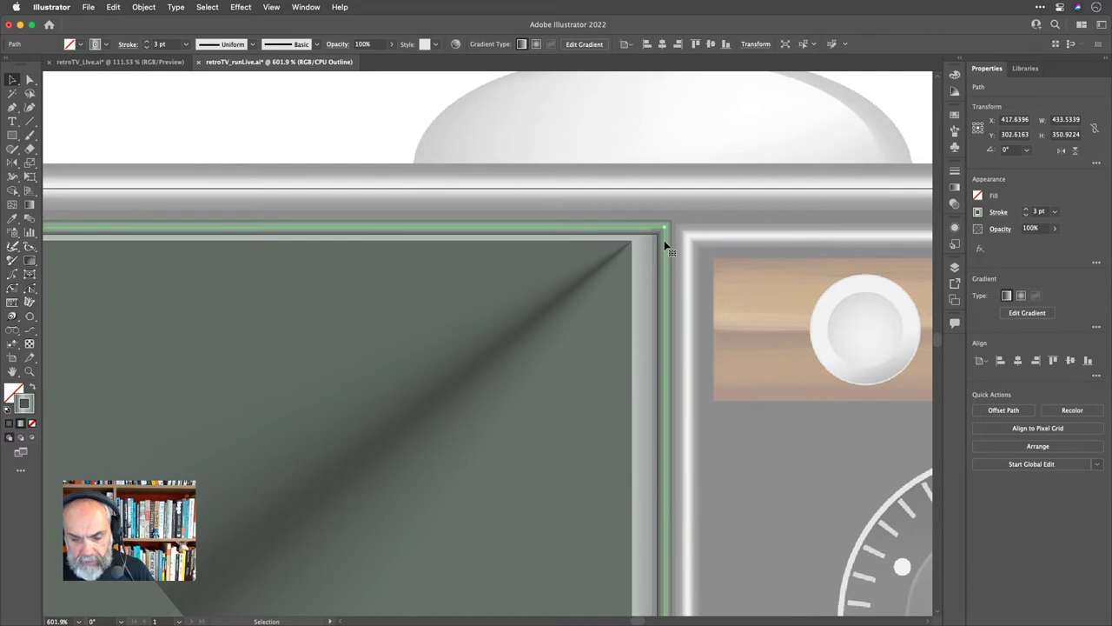
pyautogui.press('a')
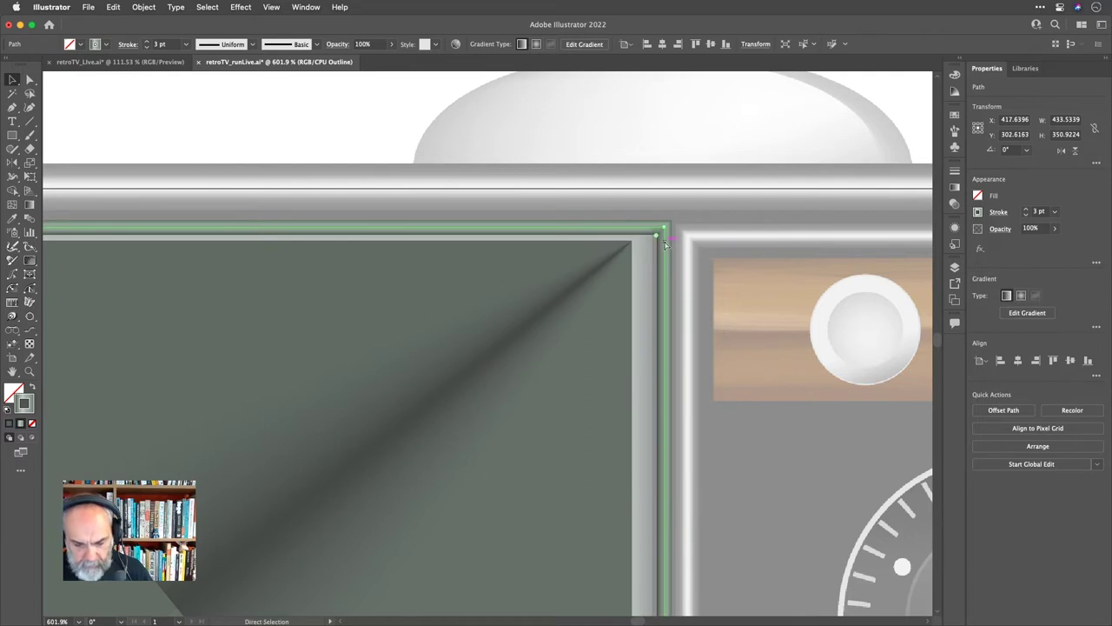
pyautogui.press('super+z')
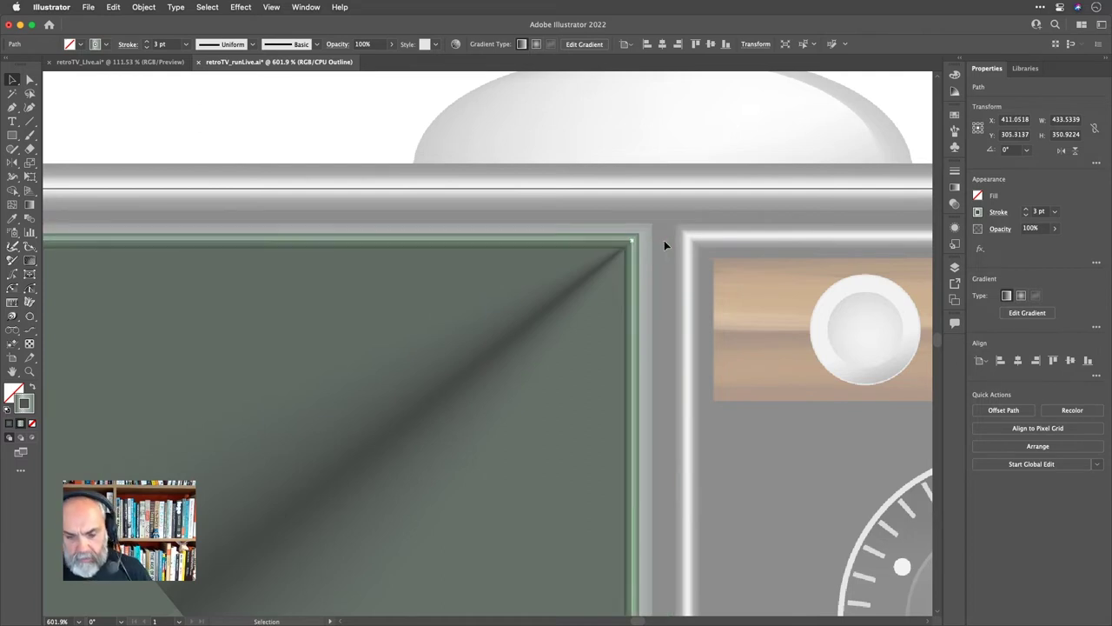
# Pick the first path inside the mainPanels layer and fit the whole artboard in view.
pyautogui.click(954, 268)
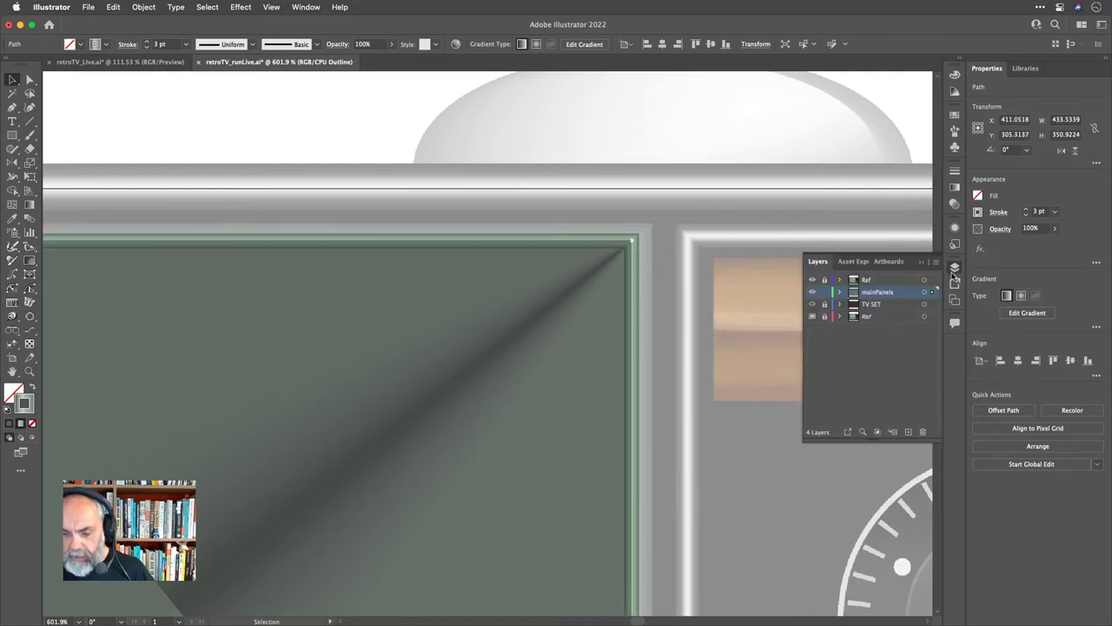
pyautogui.click(839, 293)
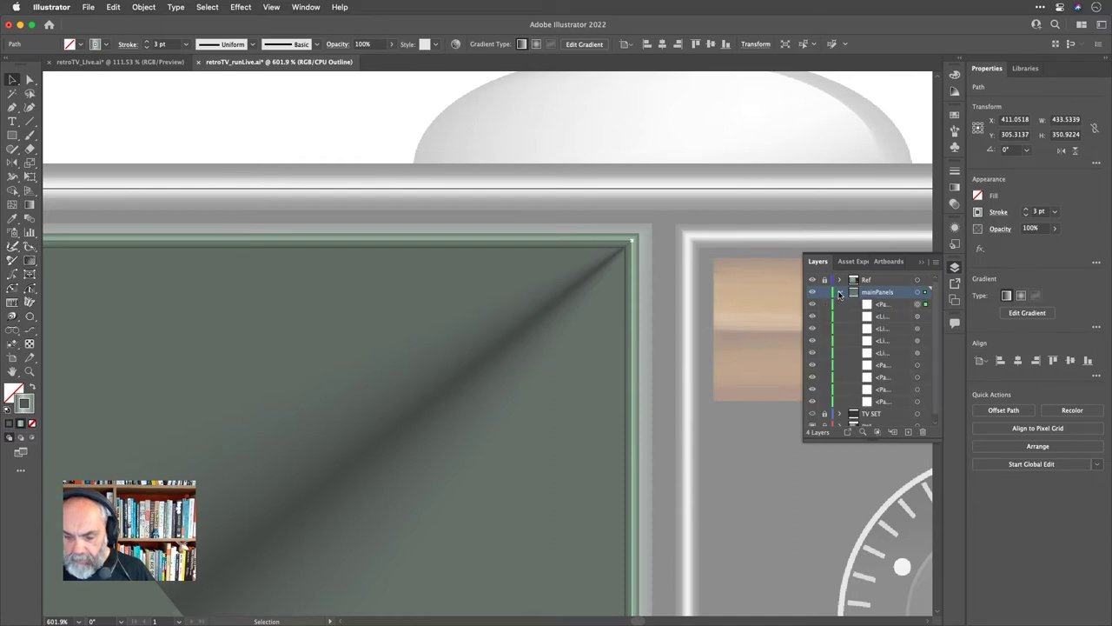
pyautogui.click(897, 305)
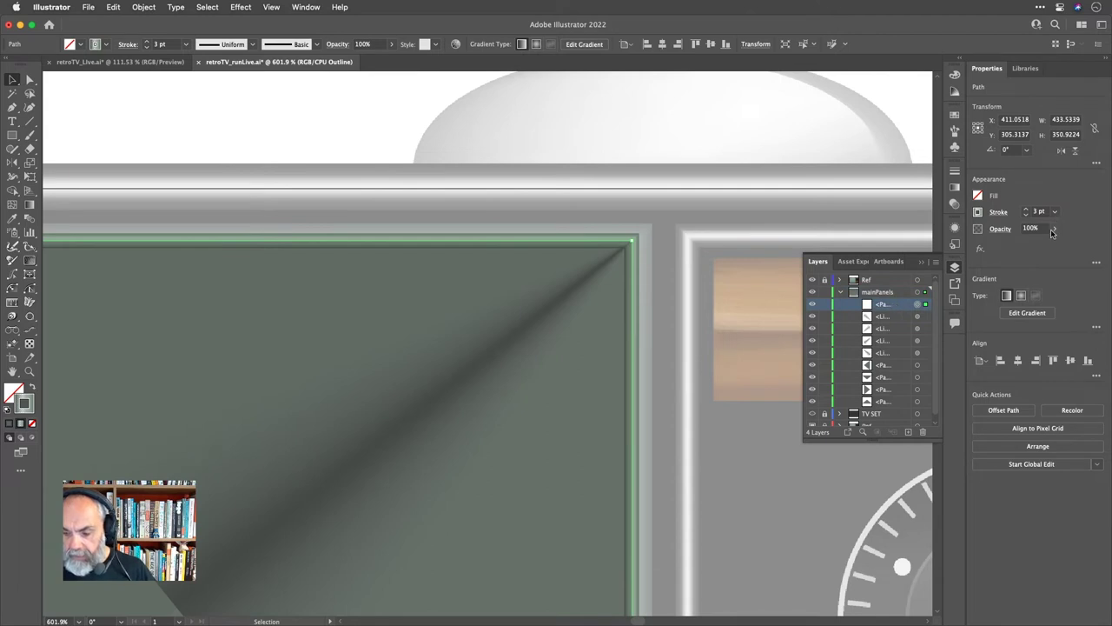
pyautogui.click(953, 266)
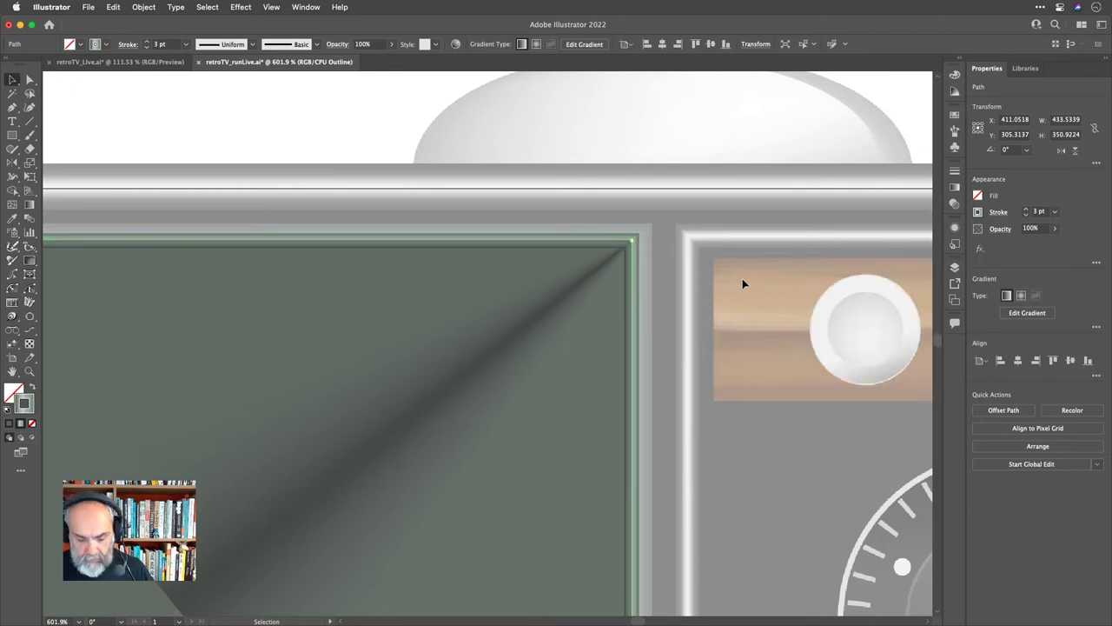
pyautogui.press('super+0')
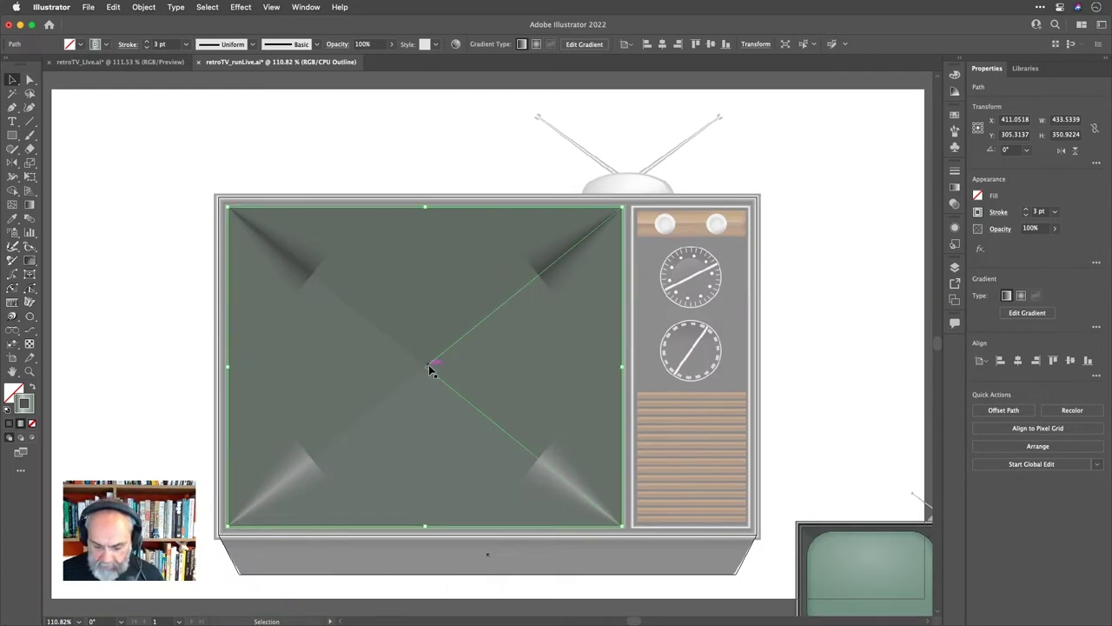
# Apply Offset Path to the screen outline, settling on a -22 px offset after previewing values.
pyautogui.click(144, 7)
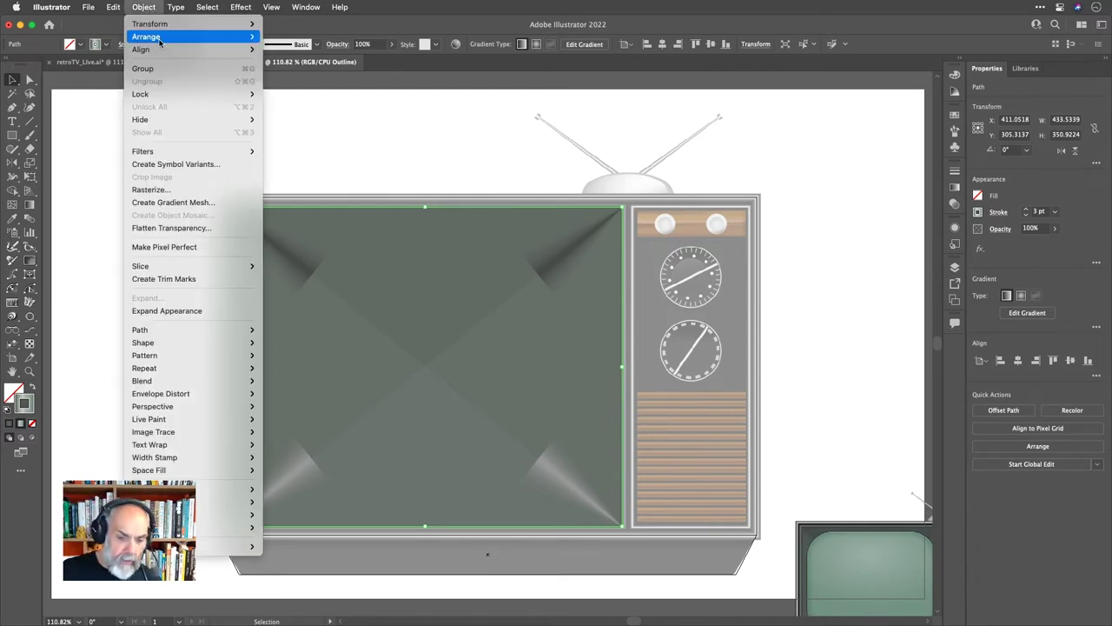
pyautogui.moveTo(207, 331)
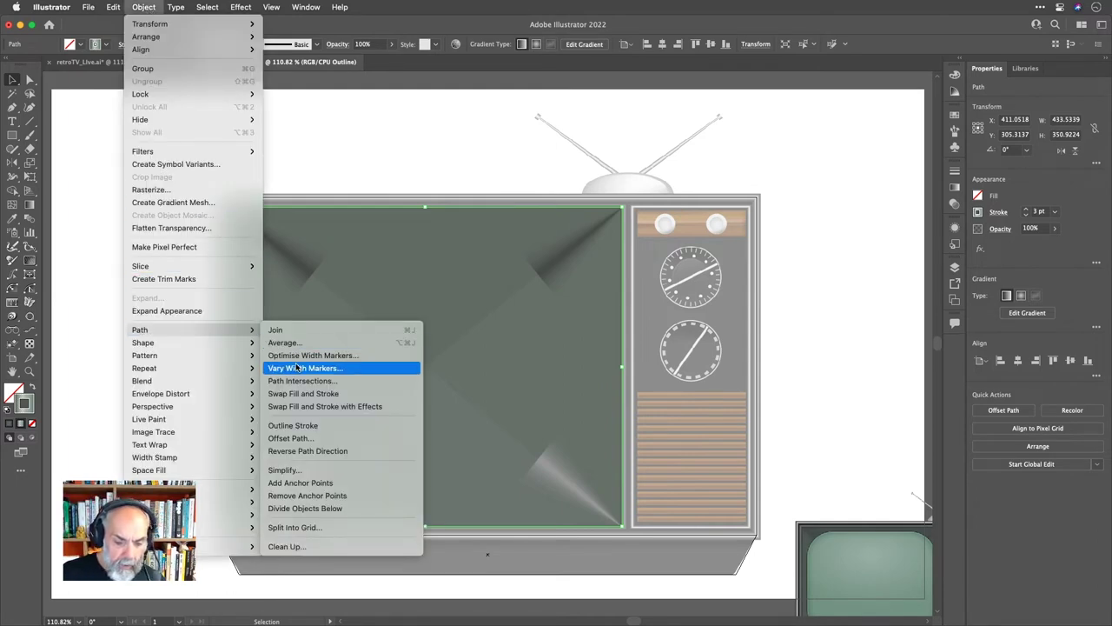
pyautogui.click(289, 438)
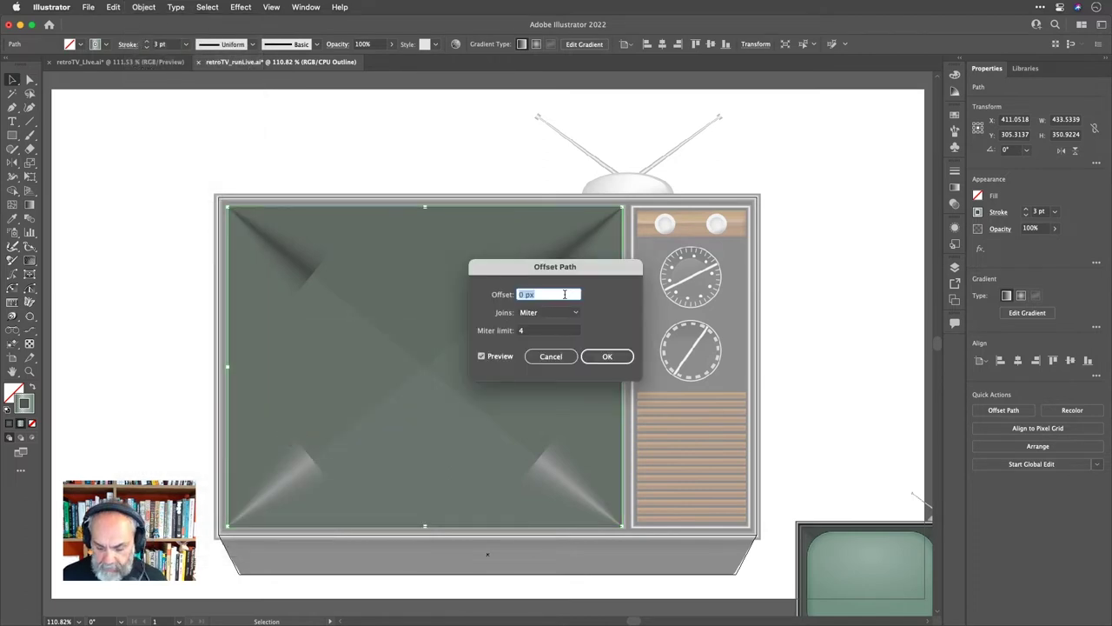
pyautogui.write('-5')
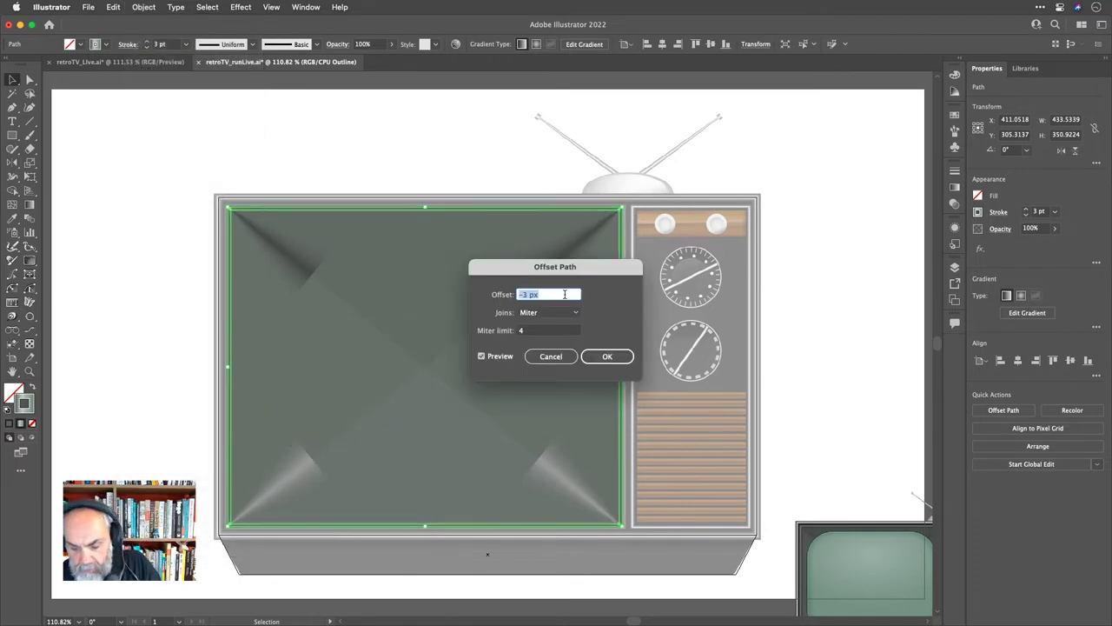
pyautogui.press('Down')
pyautogui.press('Down')
pyautogui.press('Down')
pyautogui.press('Down')
pyautogui.press('Down')
pyautogui.press('Down')
pyautogui.press('Down')
pyautogui.press('Down')
pyautogui.press('Down')
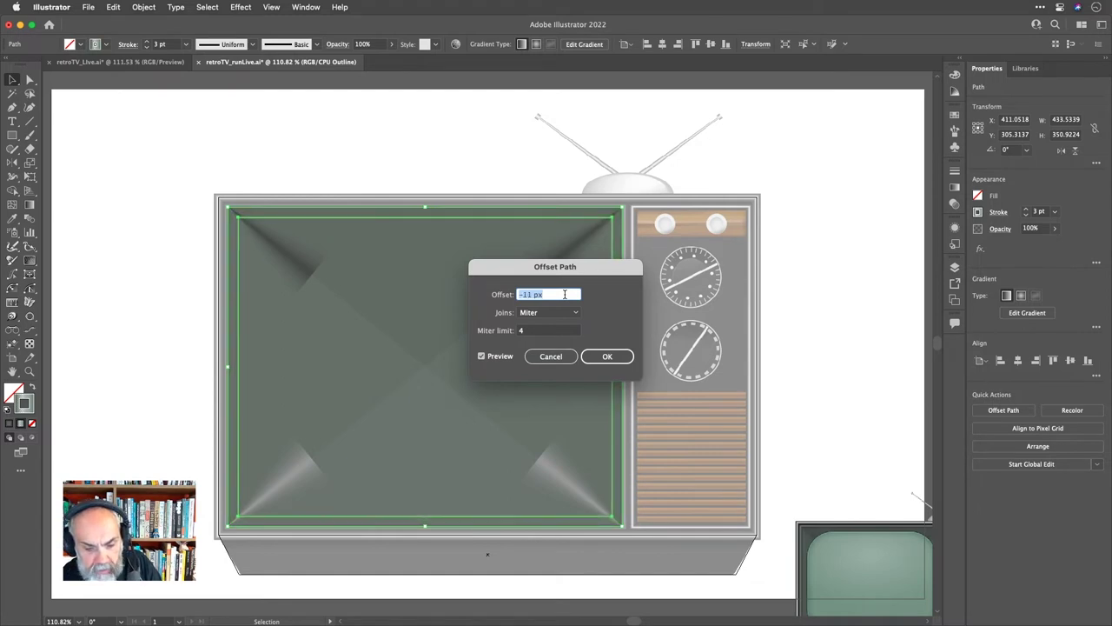
pyautogui.press('Down')
pyautogui.press('Down')
pyautogui.press('Down')
pyautogui.press('Down')
pyautogui.press('Down')
pyautogui.press('Down')
pyautogui.press('Down')
pyautogui.press('Down')
pyautogui.press('Down')
pyautogui.press('Down')
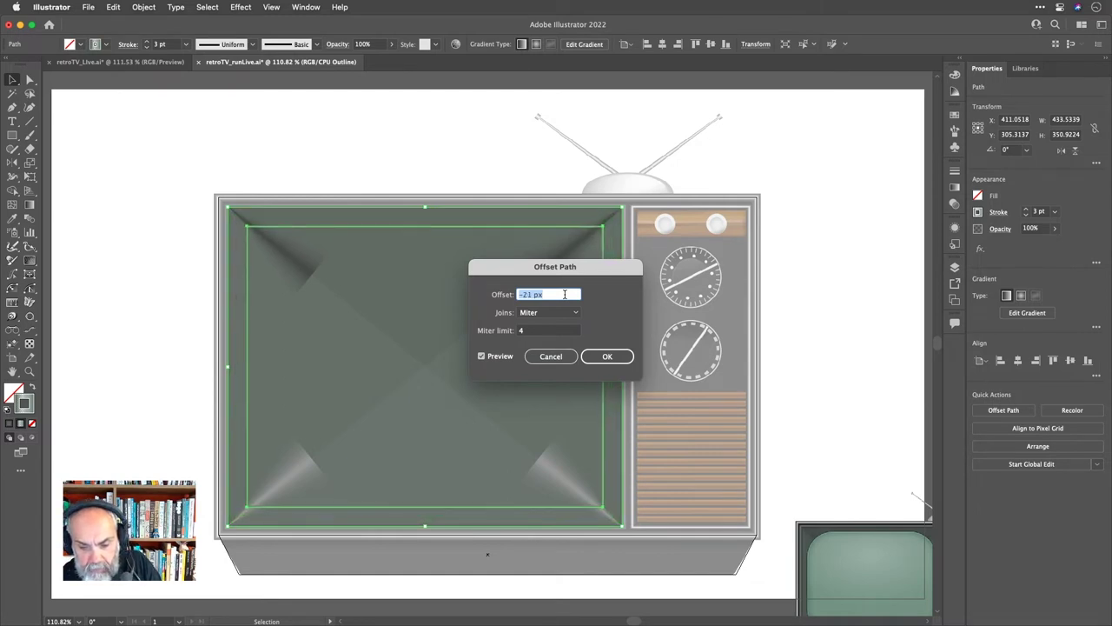
pyautogui.press('Down')
pyautogui.press('Down')
pyautogui.press('Down')
pyautogui.press('Down')
pyautogui.press('Down')
pyautogui.press('Down')
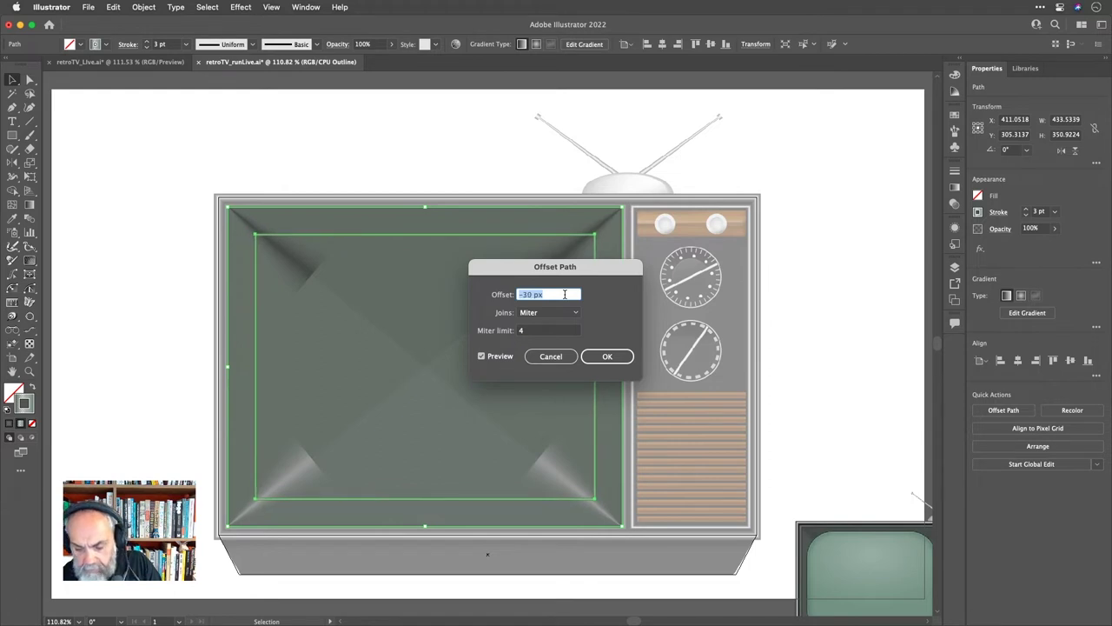
pyautogui.press('Up')
pyautogui.press('Up')
pyautogui.press('Up')
pyautogui.press('Up')
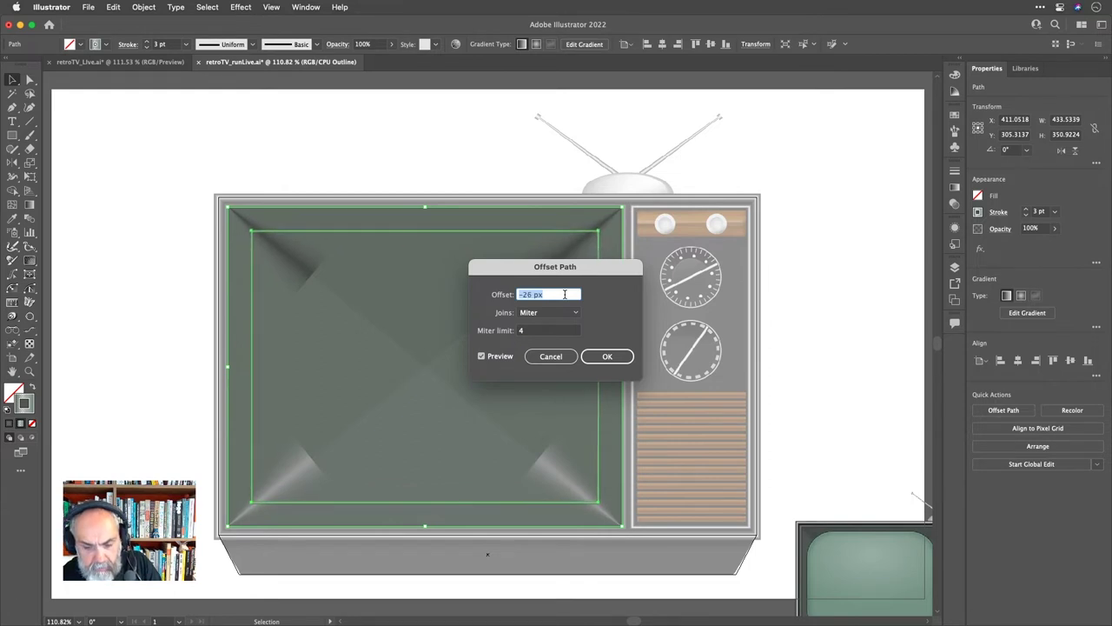
pyautogui.press('Down')
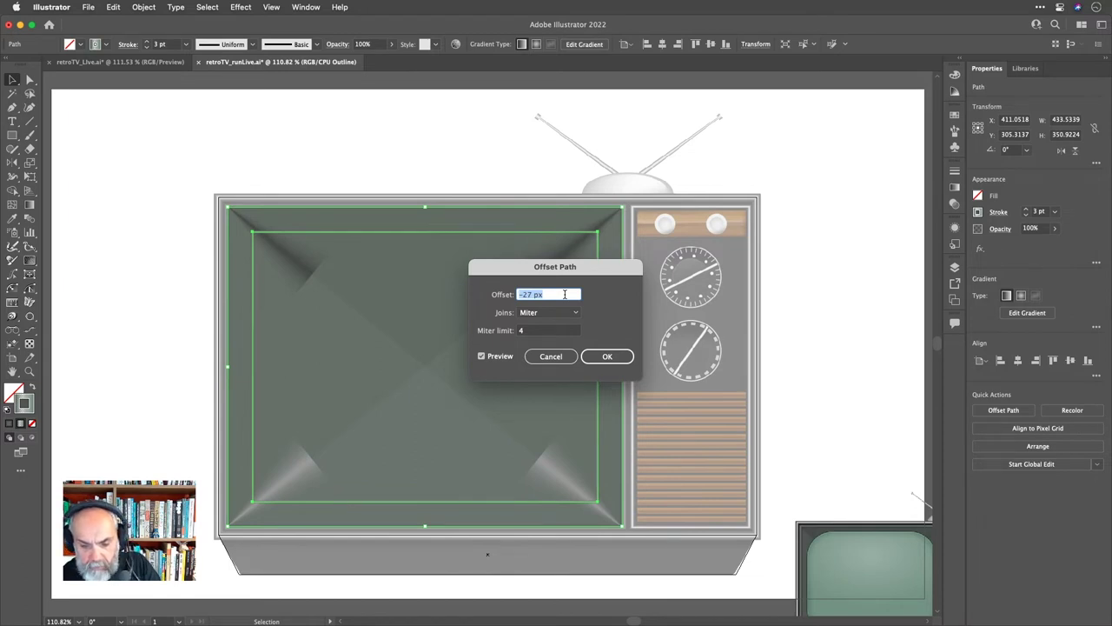
pyautogui.press('Up')
pyautogui.press('Up')
pyautogui.press('Up')
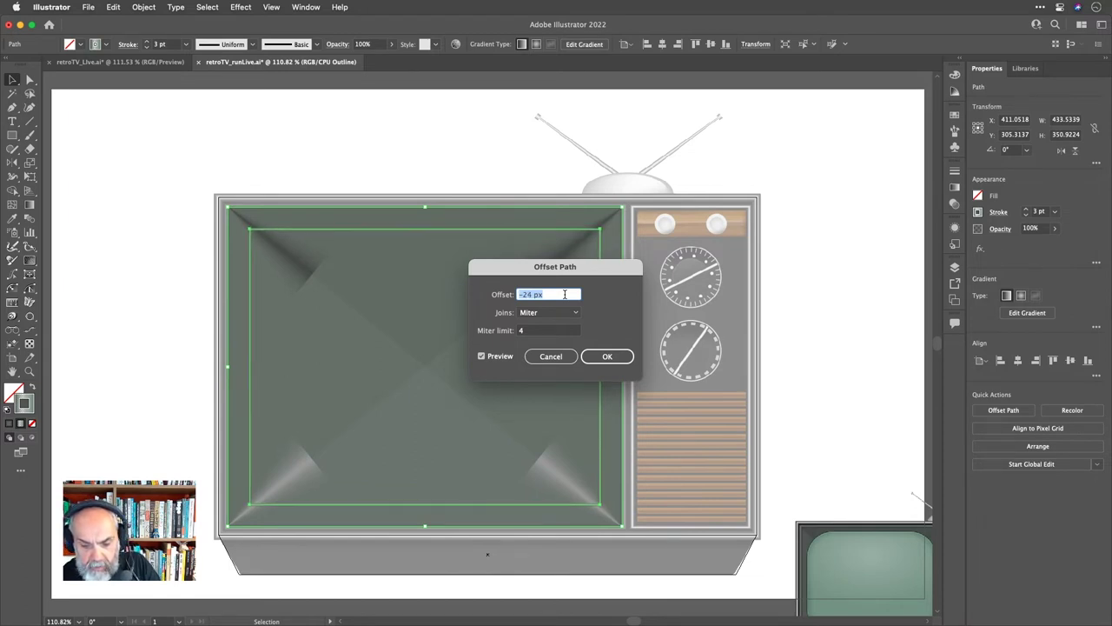
pyautogui.press('Up')
pyautogui.press('Up')
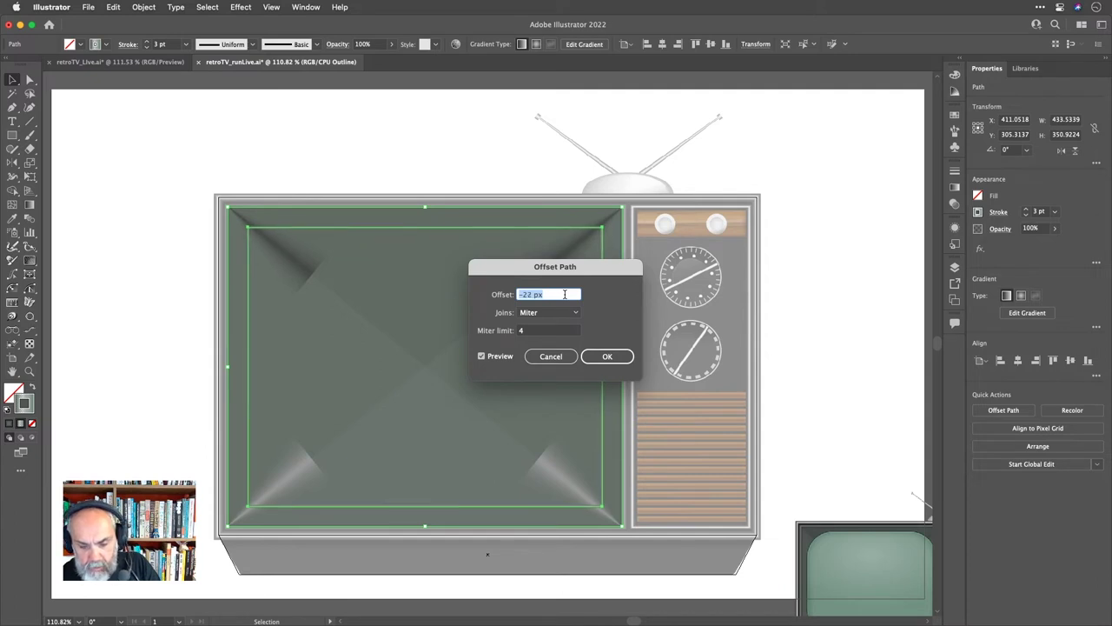
pyautogui.press('Return')
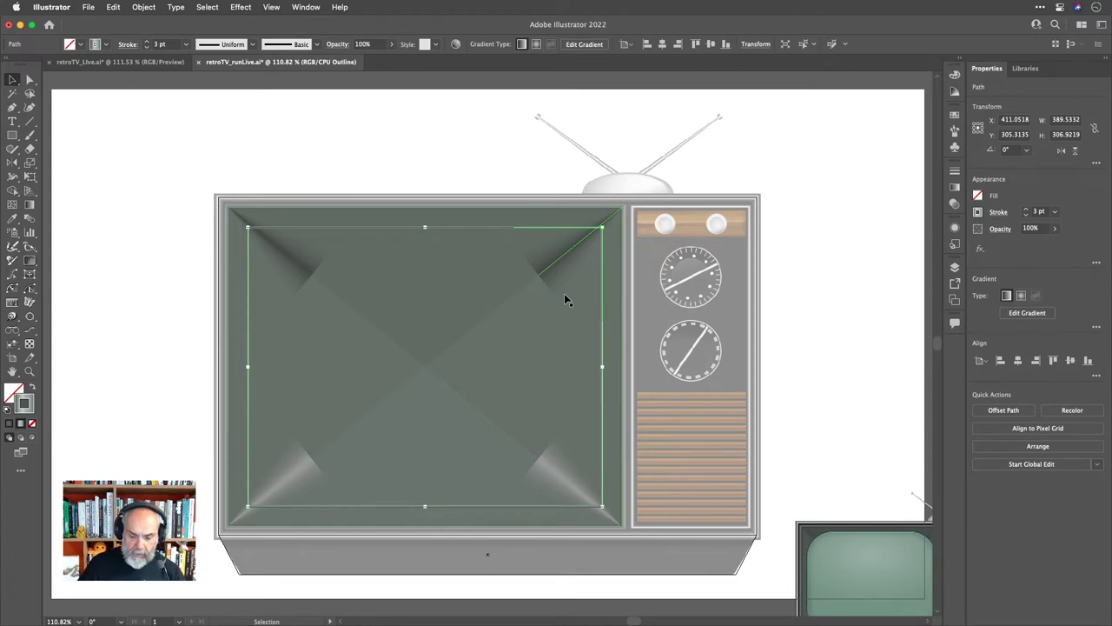
# Move the gradient to the inset rectangle's fill and round all its corners to about 55 px.
pyautogui.hotkey('shift', 'x')
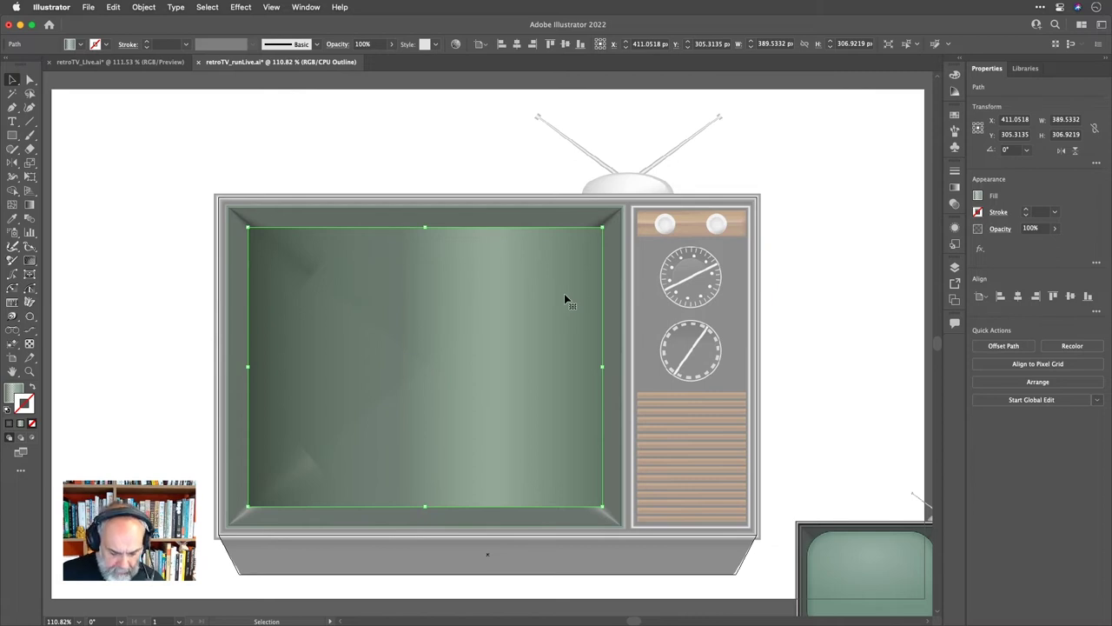
pyautogui.press('a')
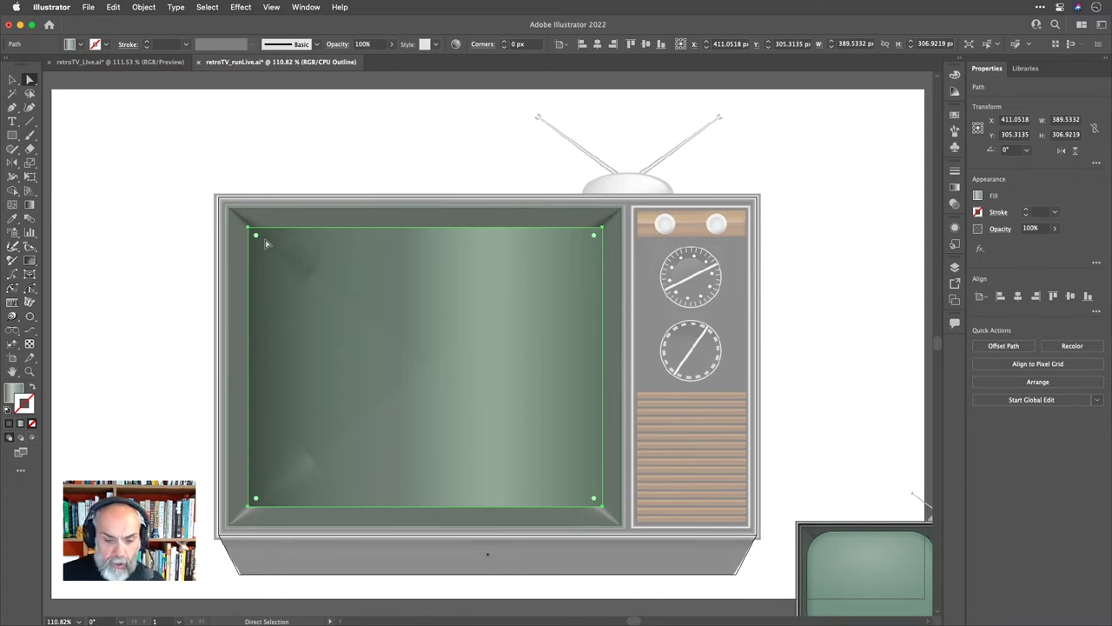
pyautogui.moveTo(257, 237); pyautogui.dragTo(316, 261)
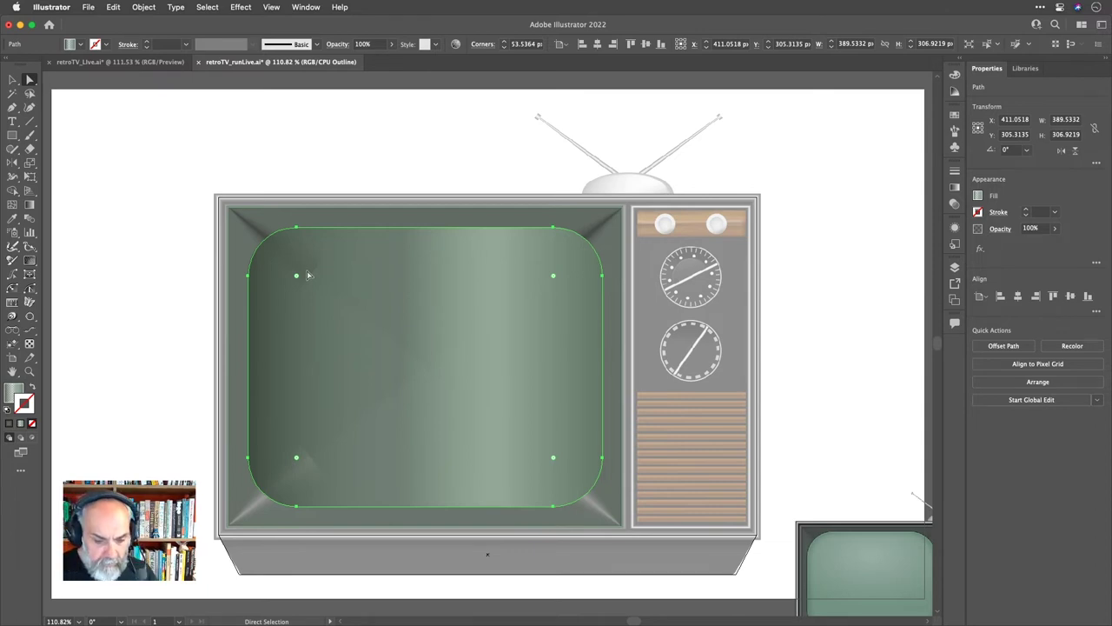
pyautogui.moveTo(298, 278); pyautogui.dragTo(300, 279)
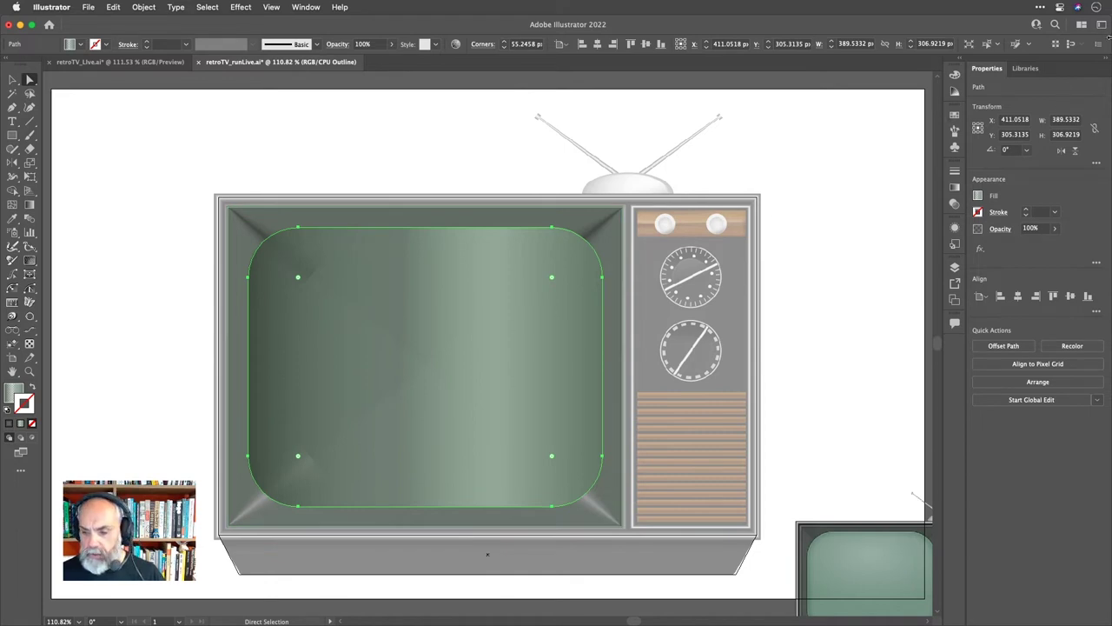
pyautogui.click(1100, 27)
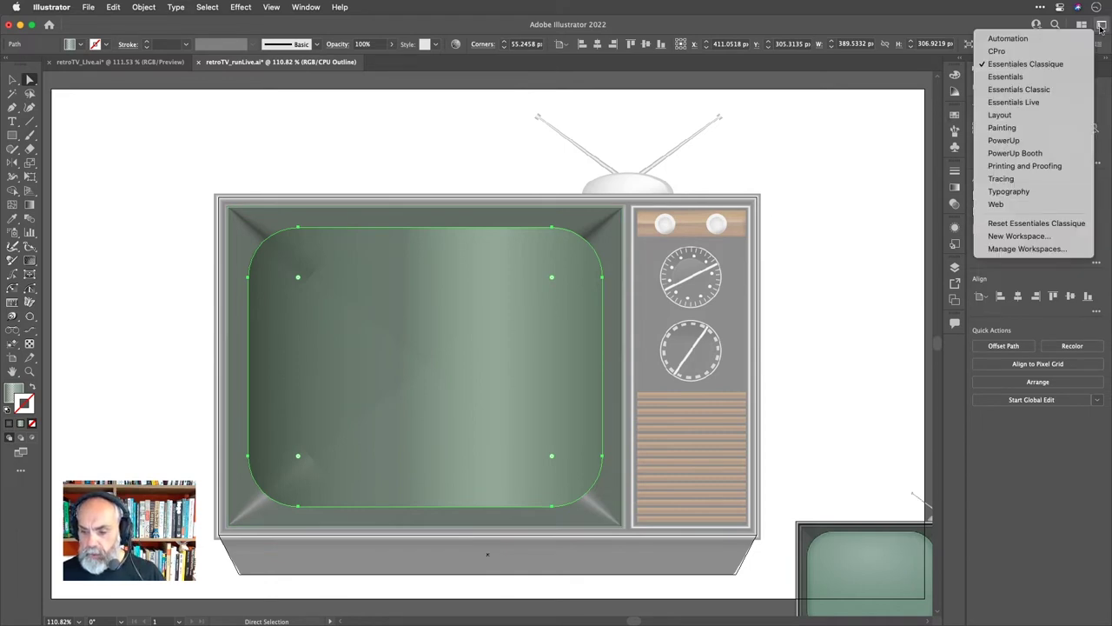
pyautogui.click(1057, 145)
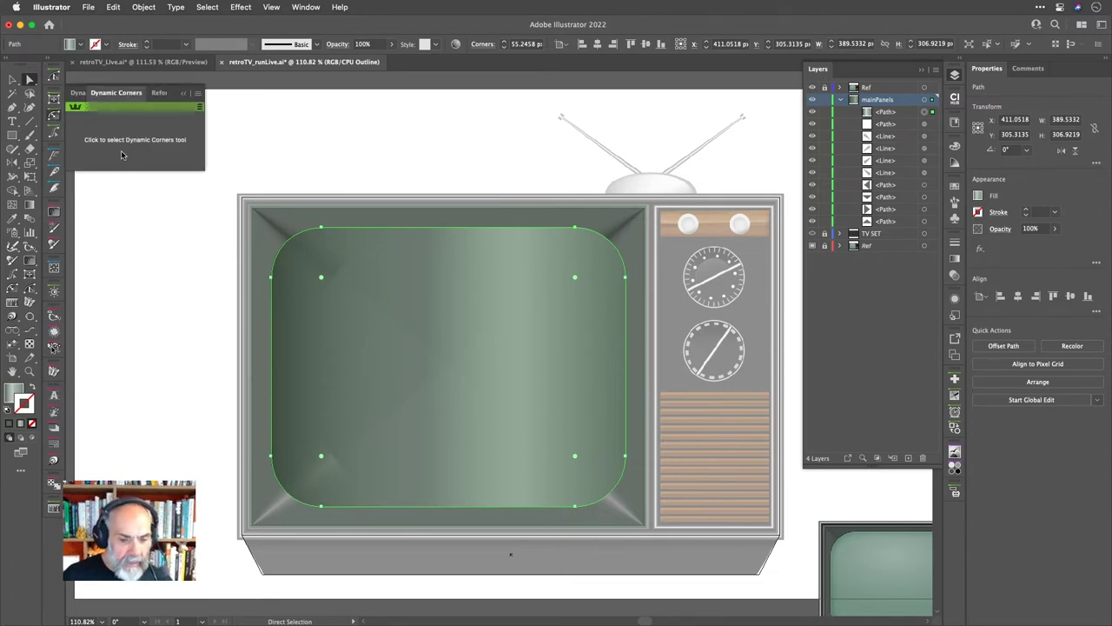
pyautogui.click(128, 146)
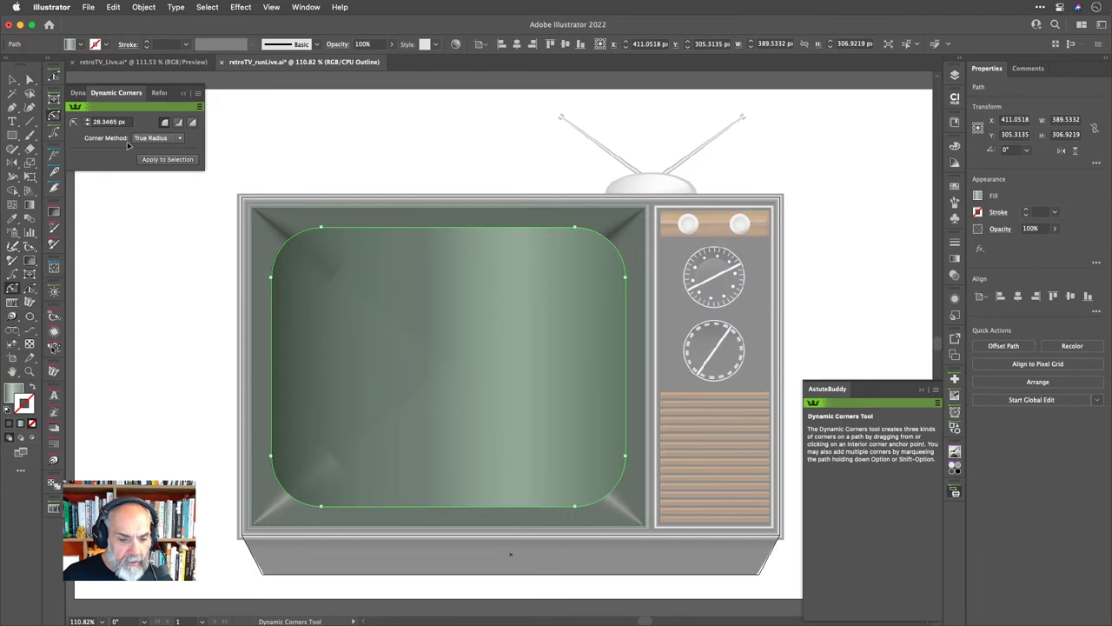
pyautogui.click(180, 141)
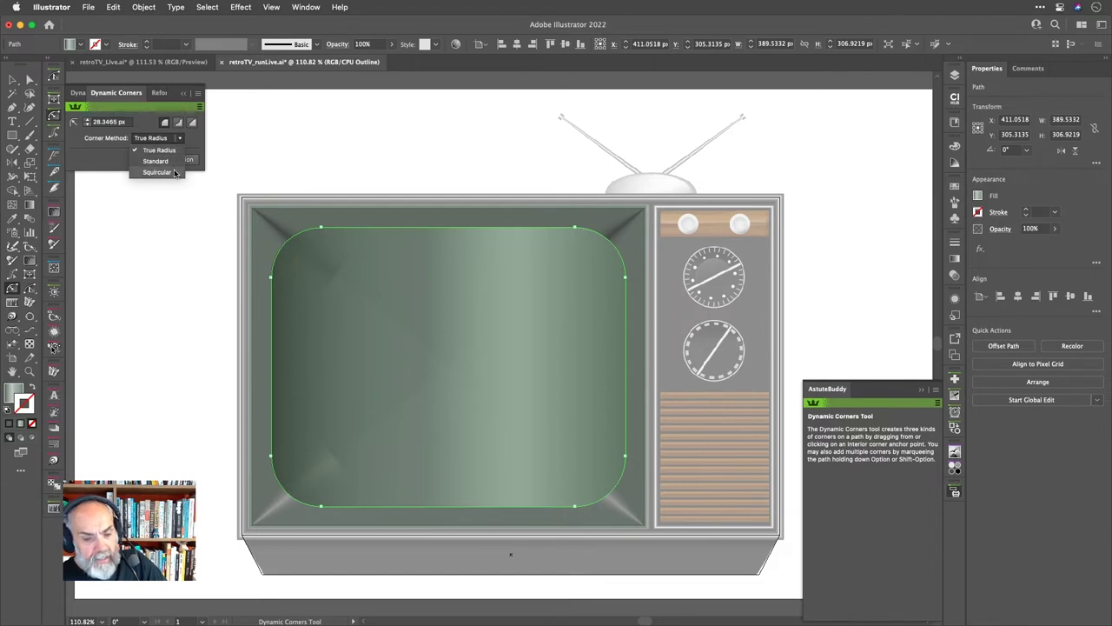
pyautogui.click(174, 172)
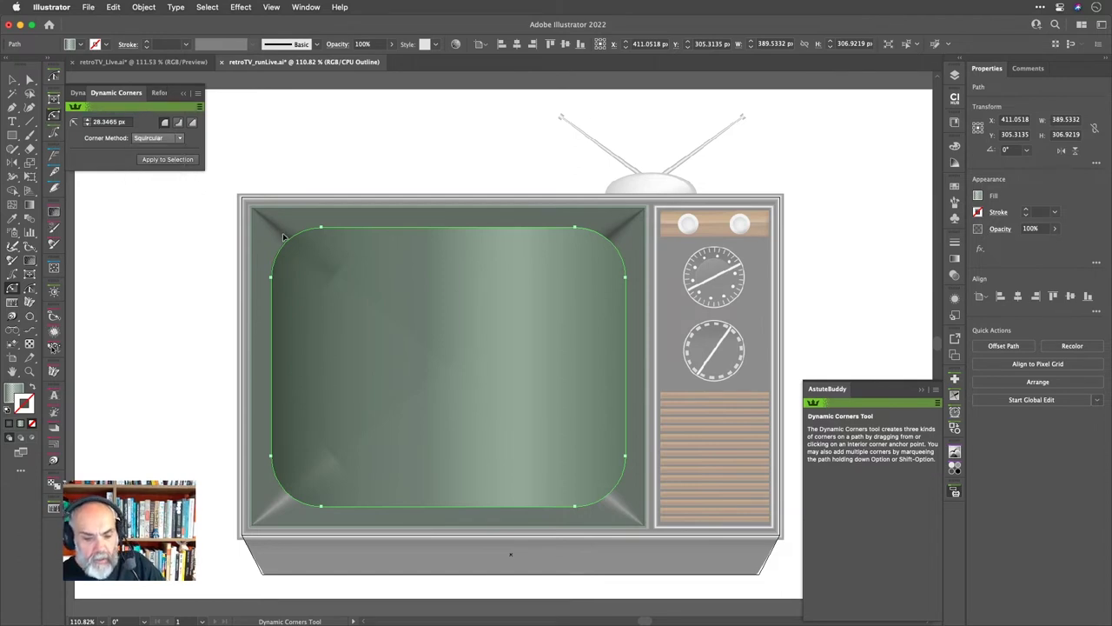
pyautogui.moveTo(287, 245)
pyautogui.mouseDown()
pyautogui.moveTo(300, 249)
pyautogui.moveTo(289, 237)
pyautogui.mouseUp()
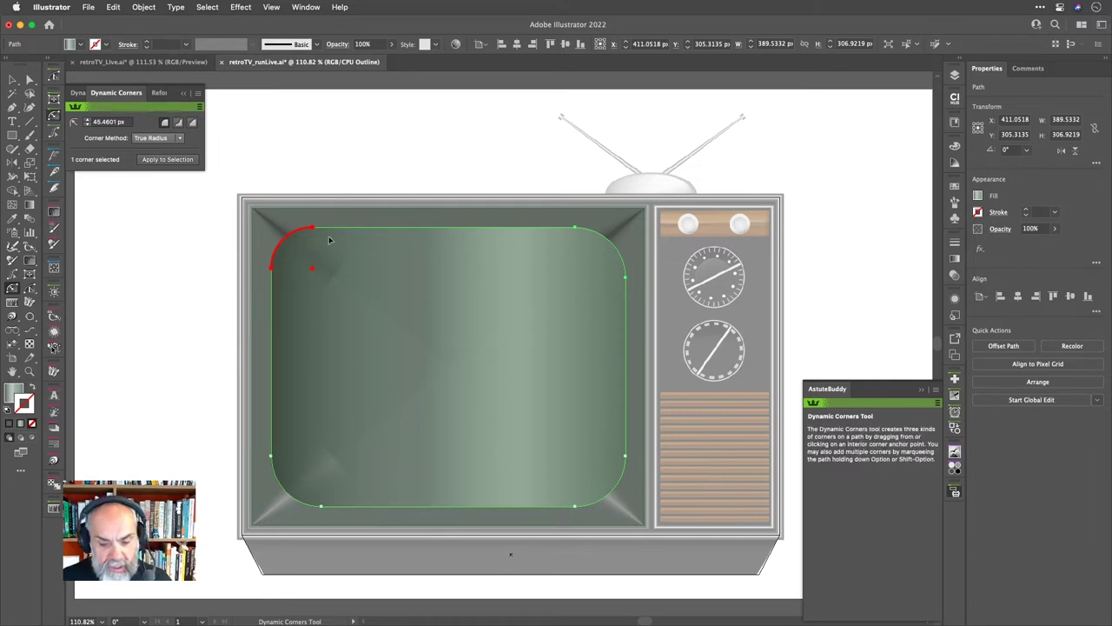
pyautogui.click(608, 245)
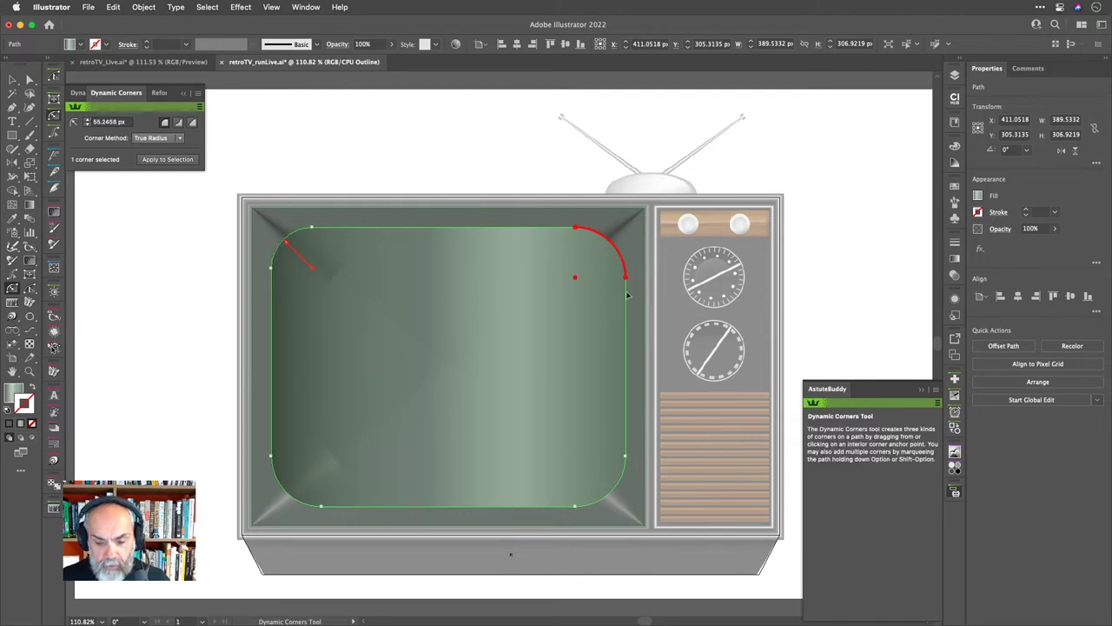
pyautogui.click(611, 489)
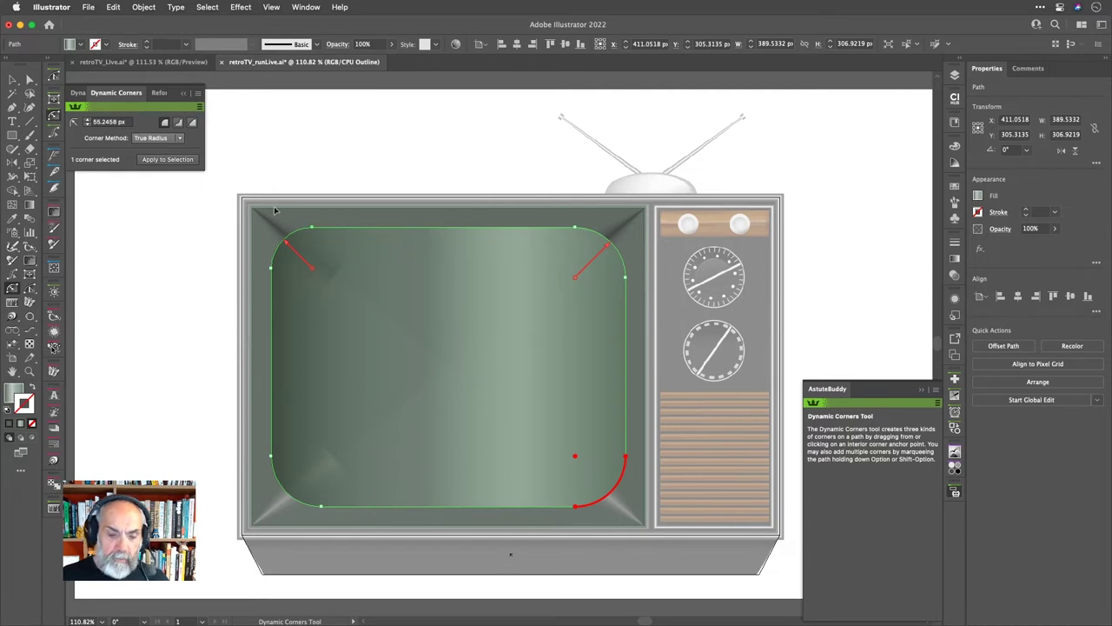
pyautogui.click(557, 145)
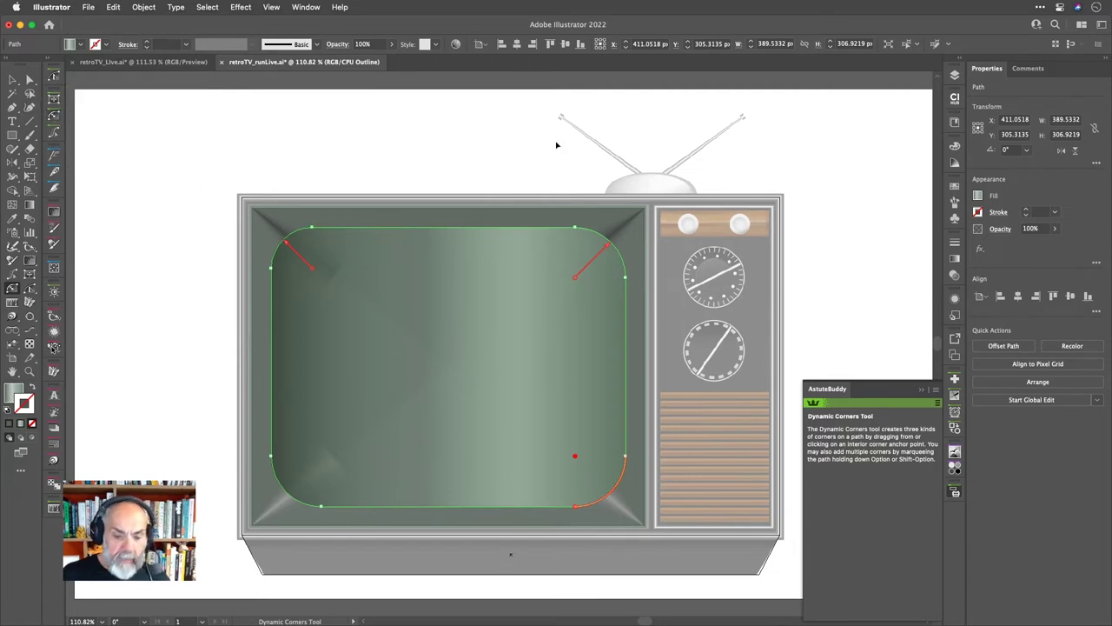
pyautogui.press('a')
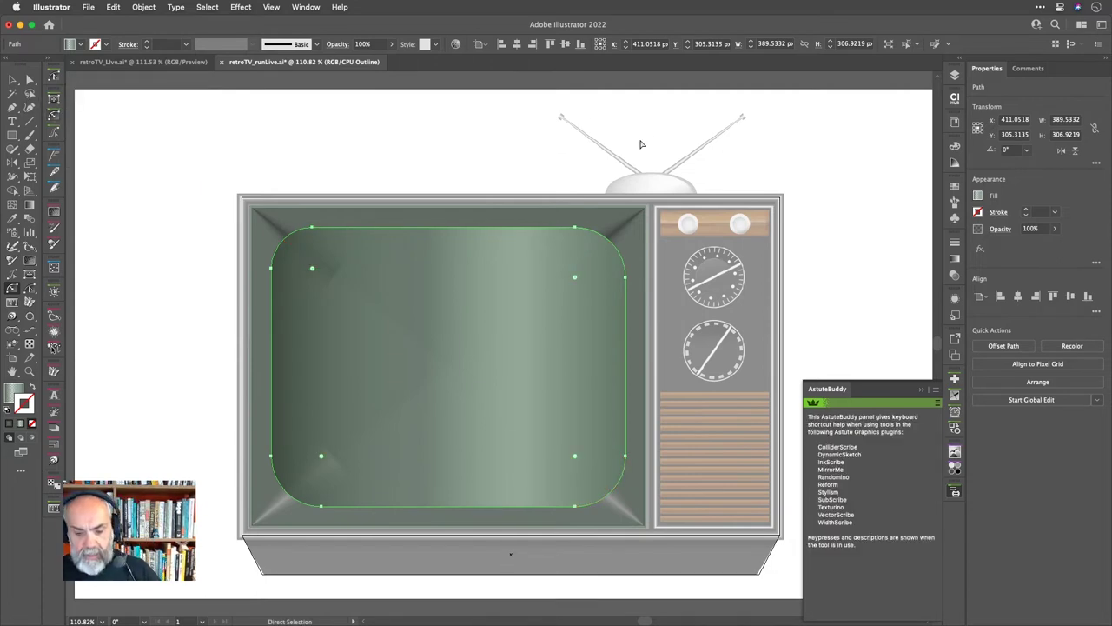
pyautogui.click(53, 347)
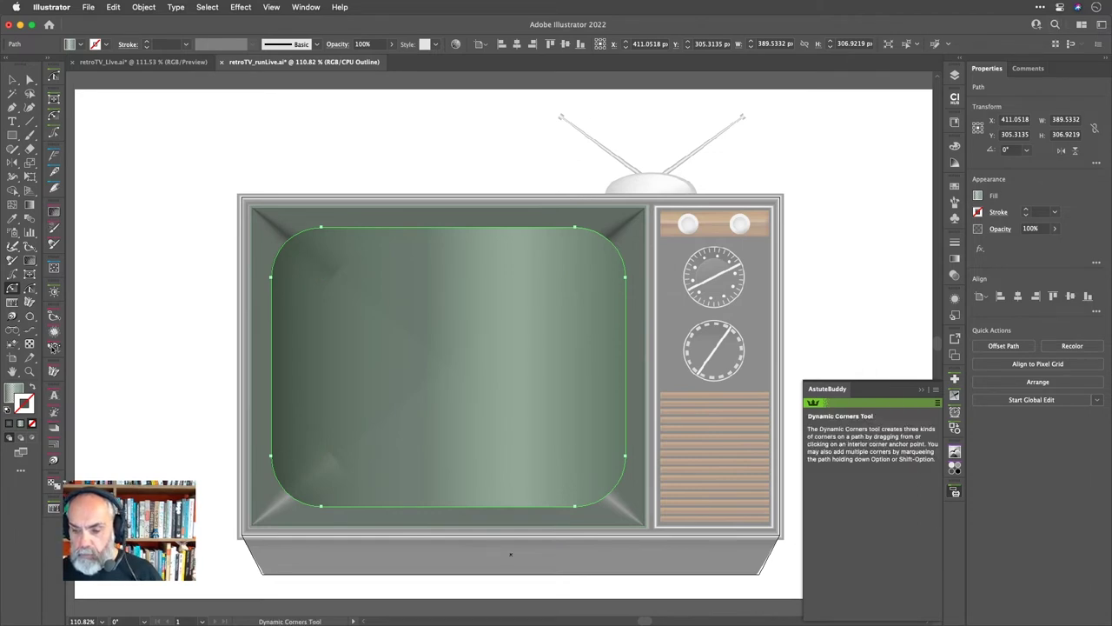
pyautogui.click(1101, 26)
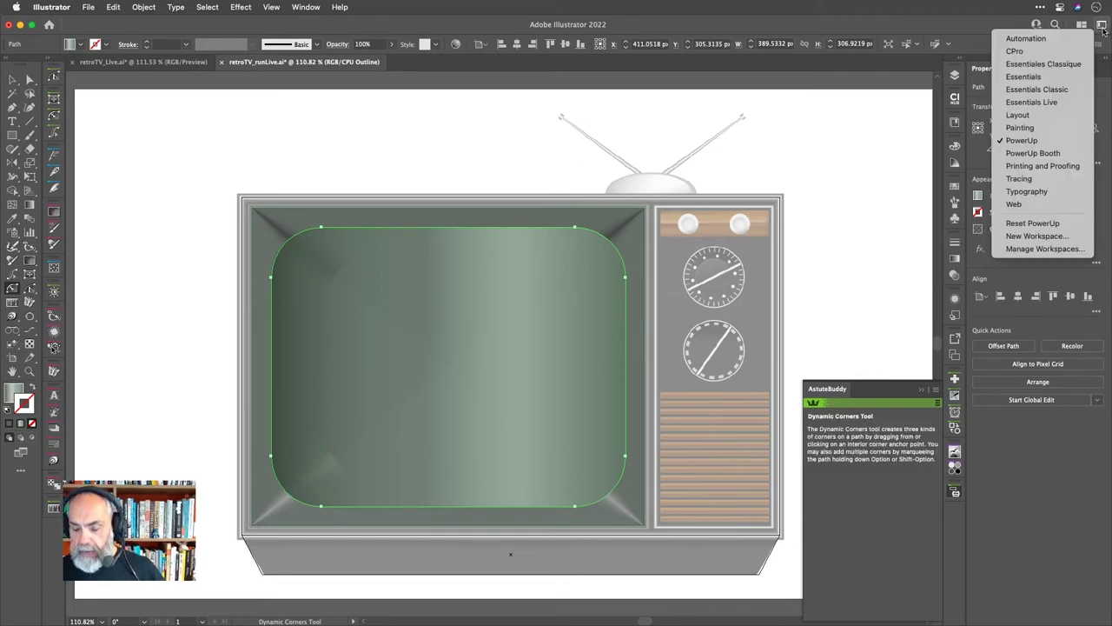
pyautogui.click(1064, 68)
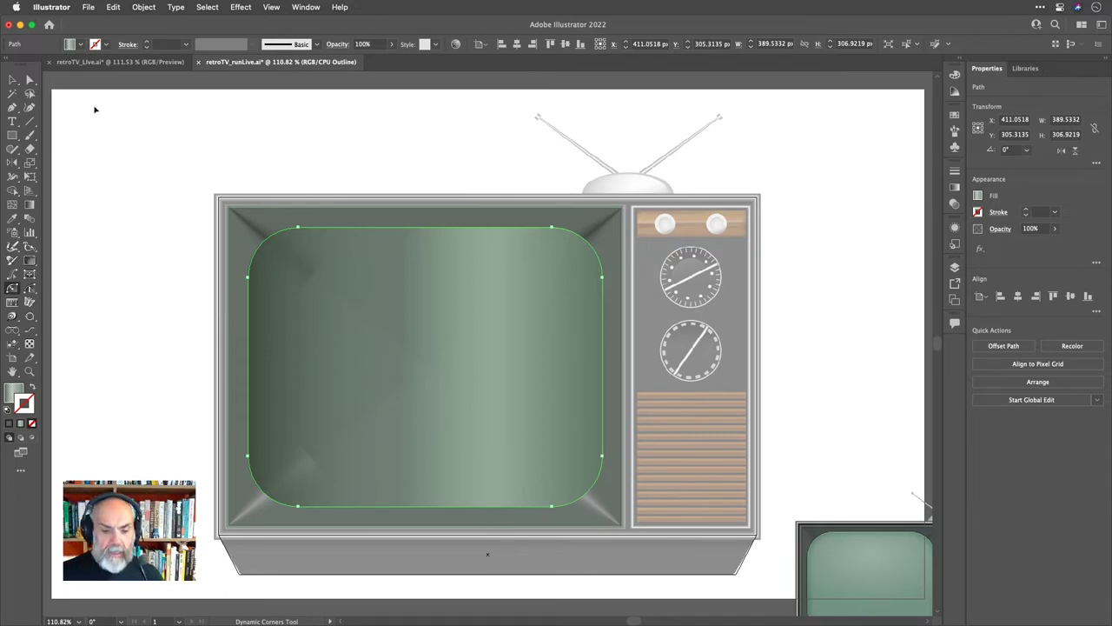
# Select the rounded screen shape and move its gradient from fill to stroke.
pyautogui.click(14, 80)
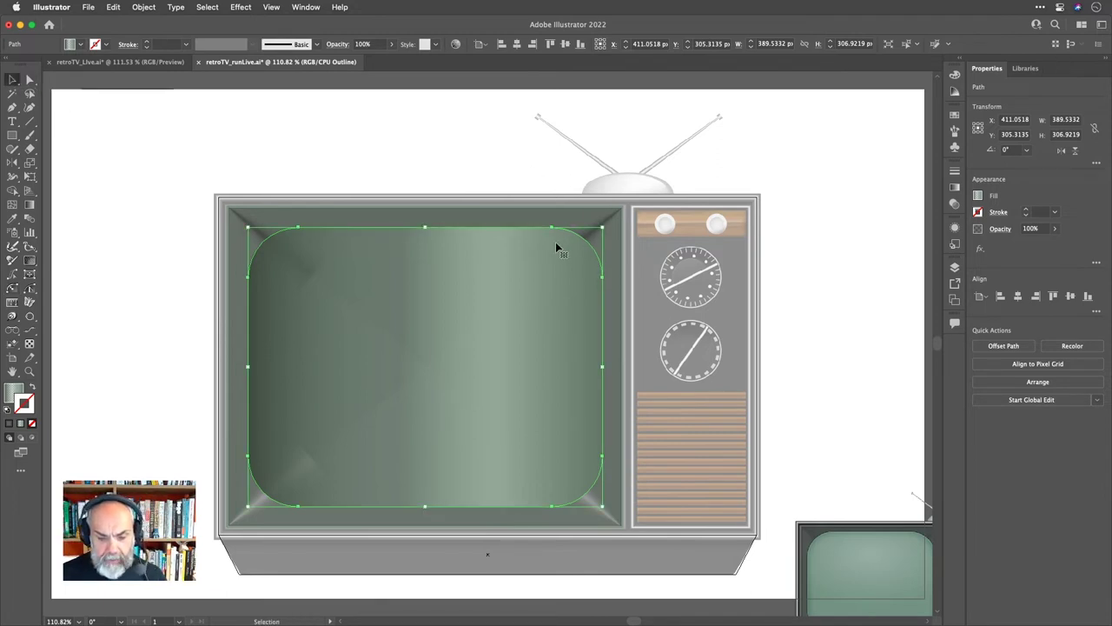
pyautogui.press('a')
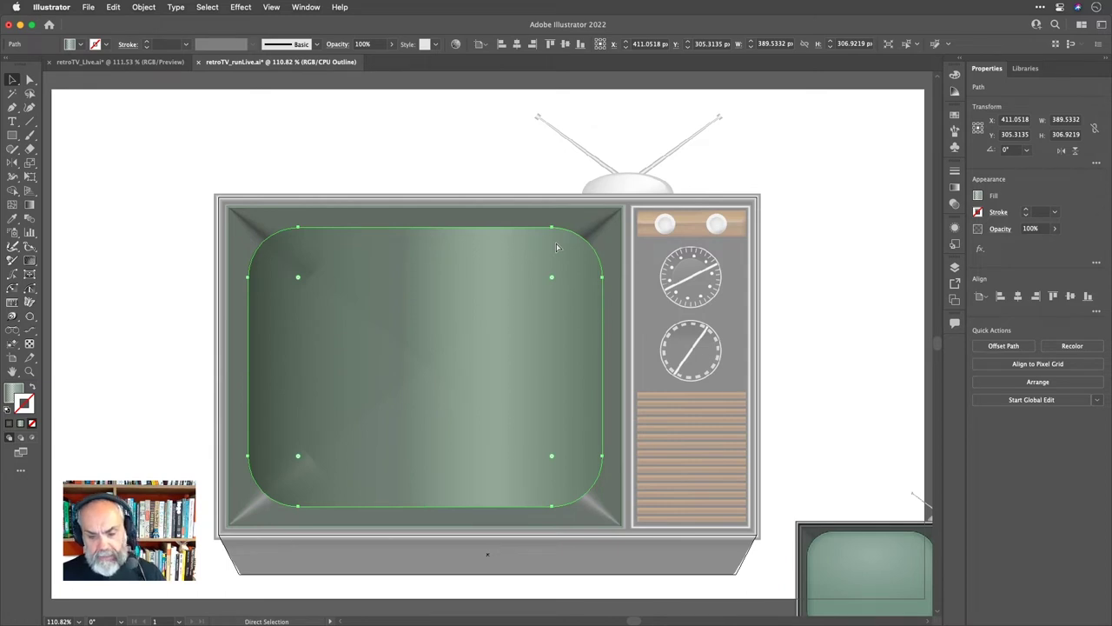
pyautogui.press('v')
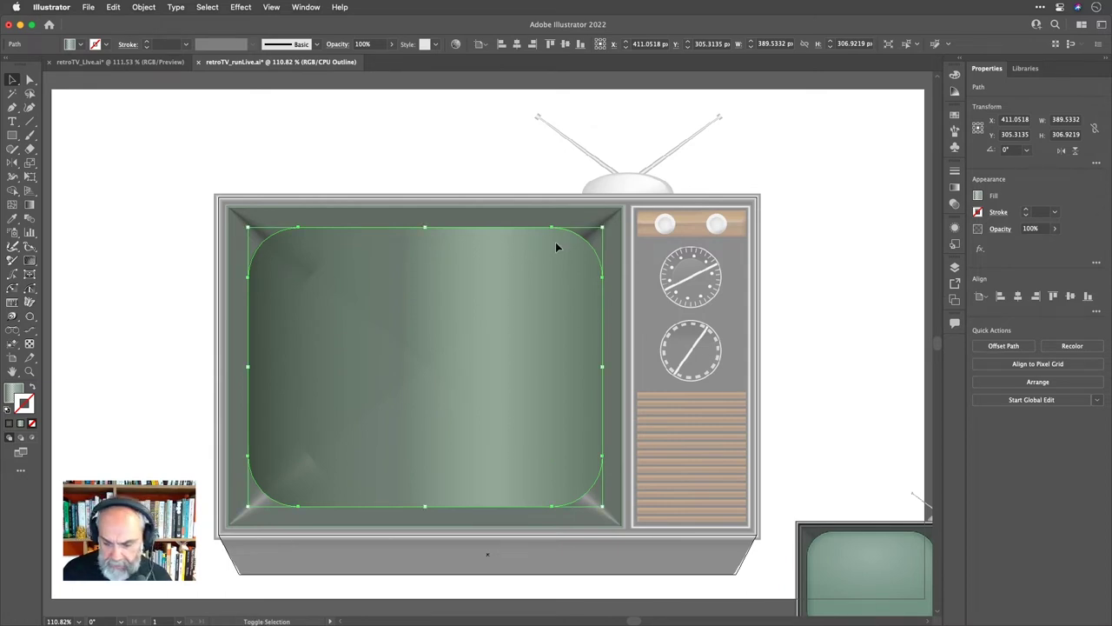
pyautogui.hotkey('shift', 'x')
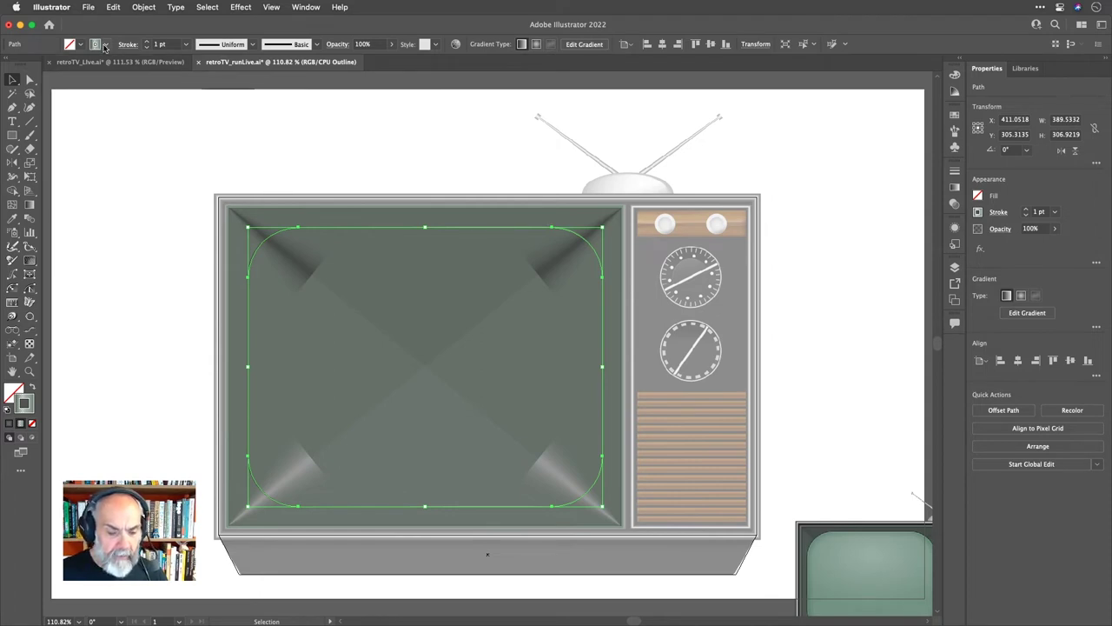
# Make the outline a 7 pt pink stroke and check it by deselecting and reselecting.
pyautogui.click(108, 46)
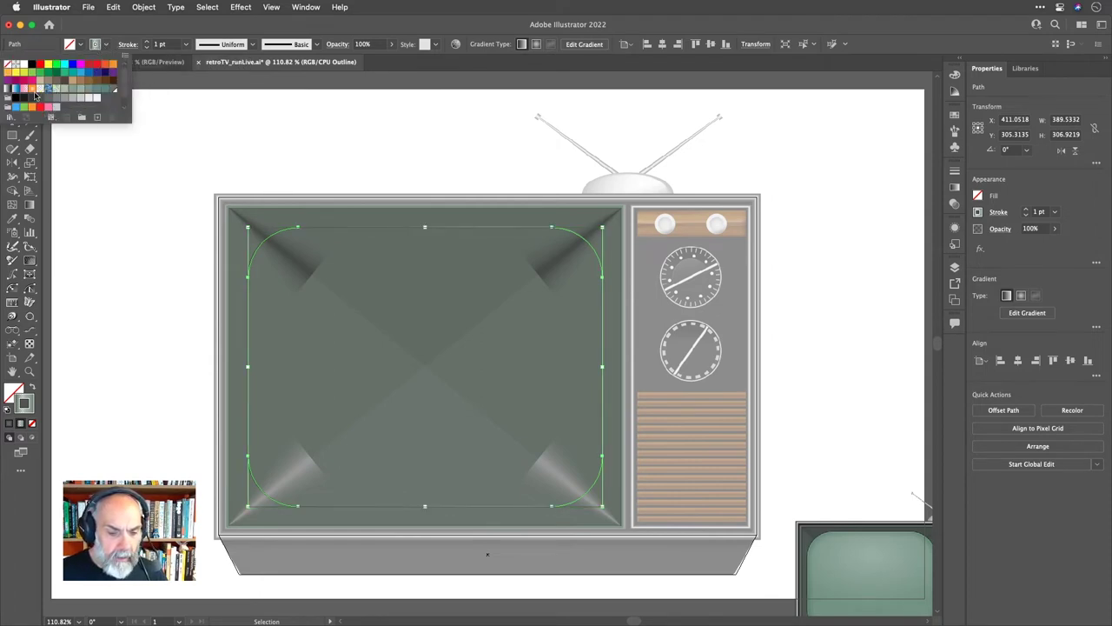
pyautogui.click(35, 80)
pyautogui.click(126, 33)
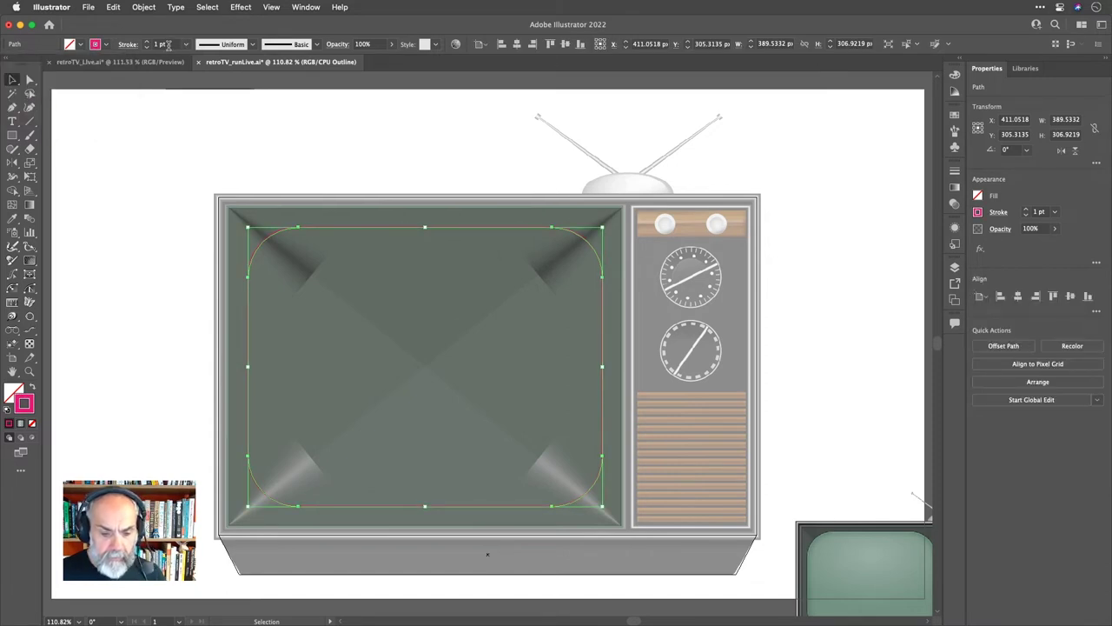
pyautogui.scroll(6, 169, 45)
pyautogui.click(342, 134)
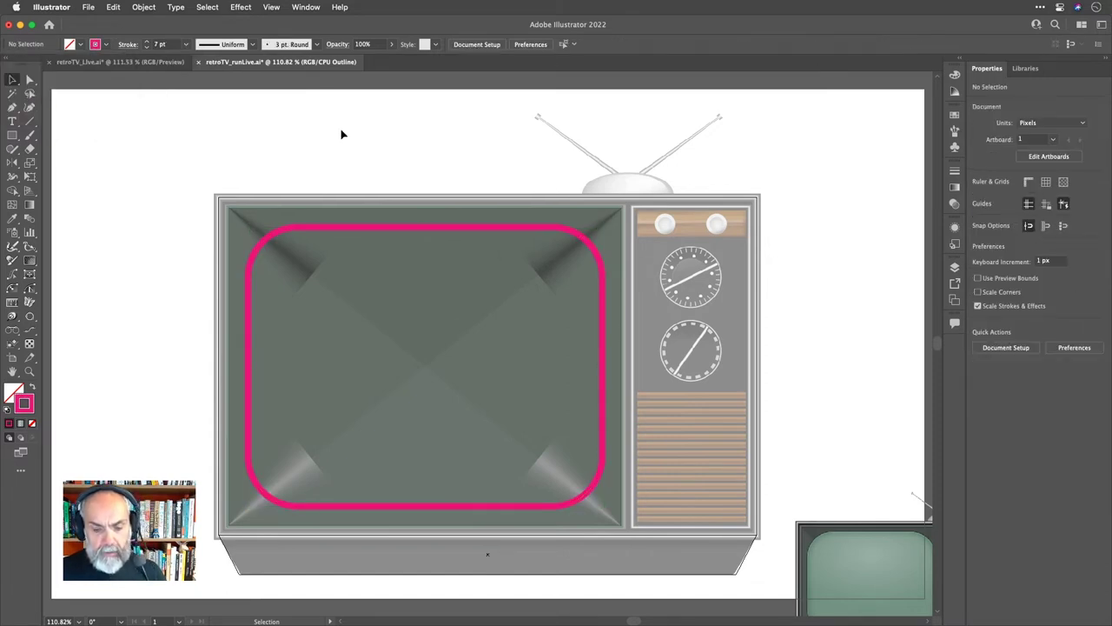
pyautogui.click(390, 230)
pyautogui.scroll(-3, 389, 230)
pyautogui.scroll(-2, 389, 230)
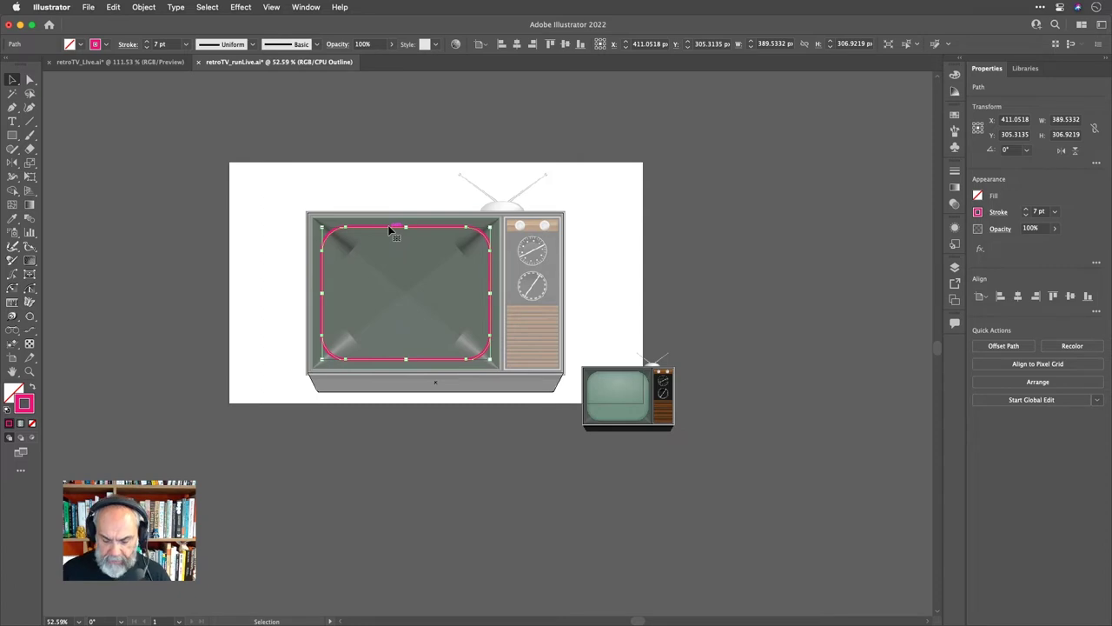
pyautogui.press('Return')
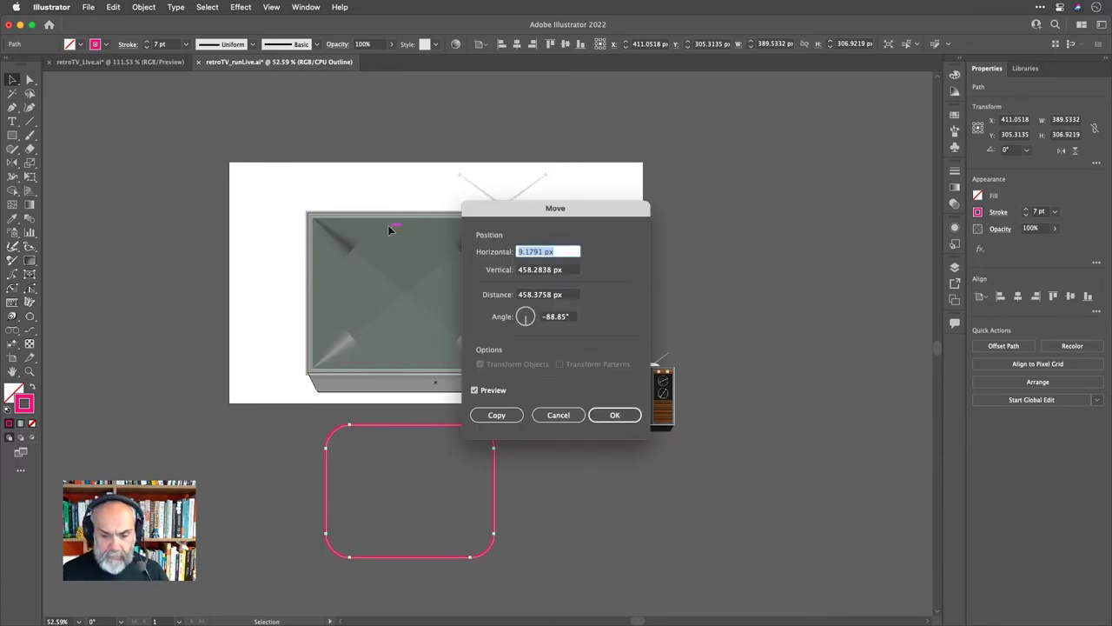
pyautogui.write('400')
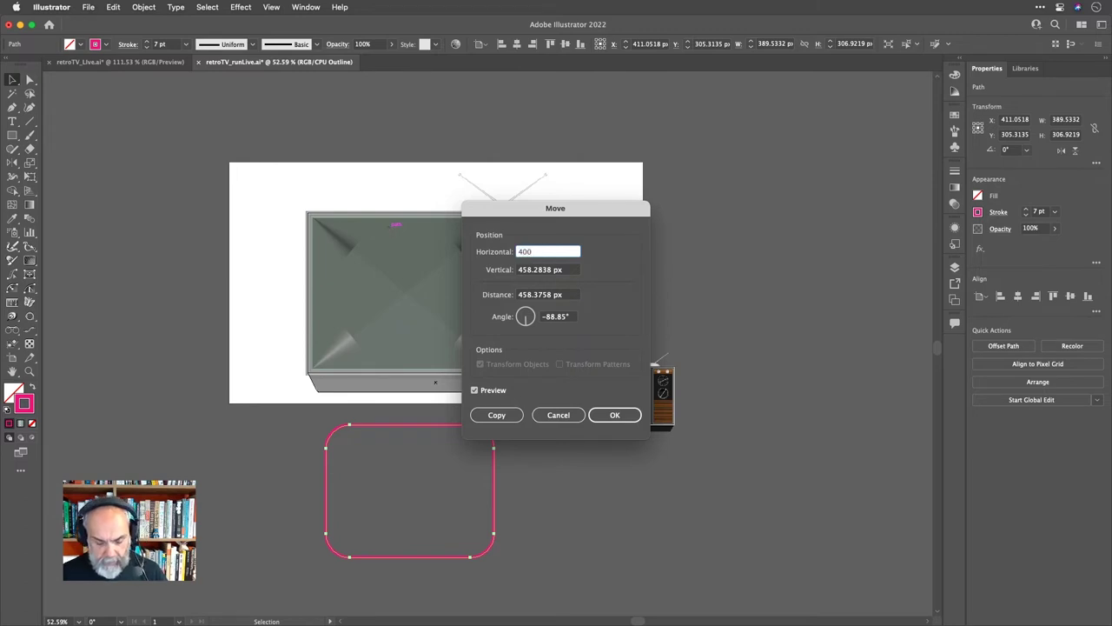
pyautogui.press('Tab')
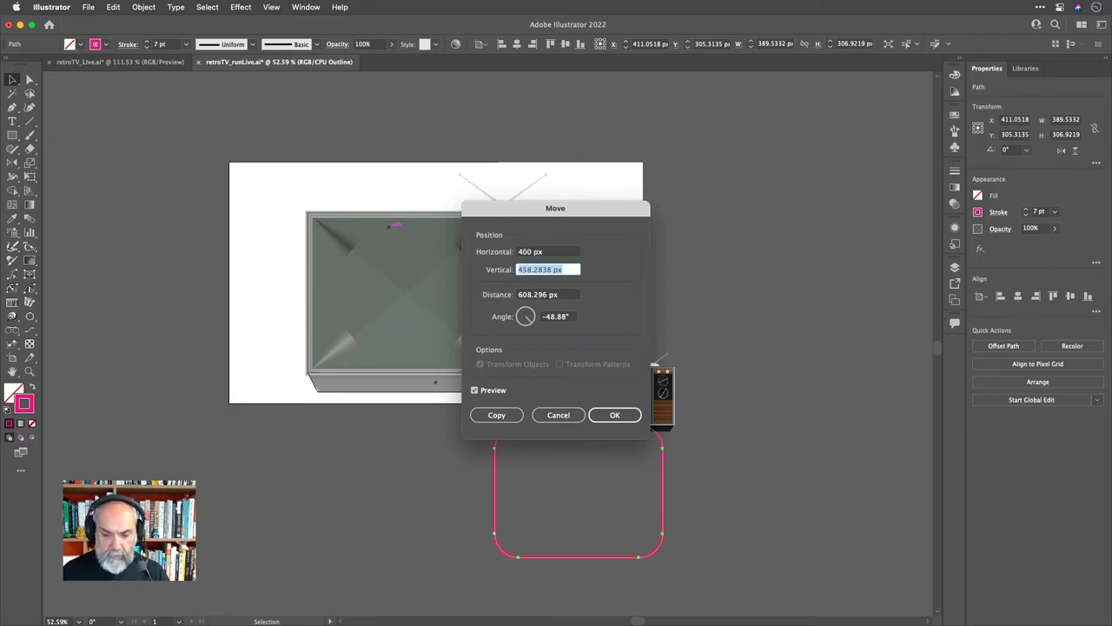
pyautogui.write('0')
pyautogui.press('Tab')
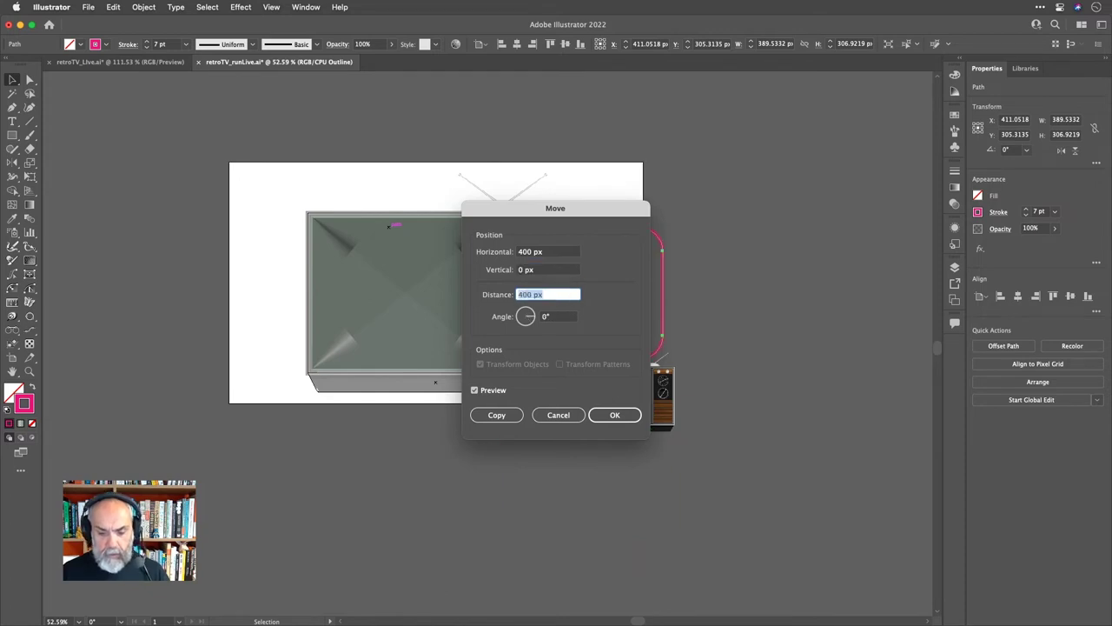
pyautogui.click(519, 253)
pyautogui.write('-')
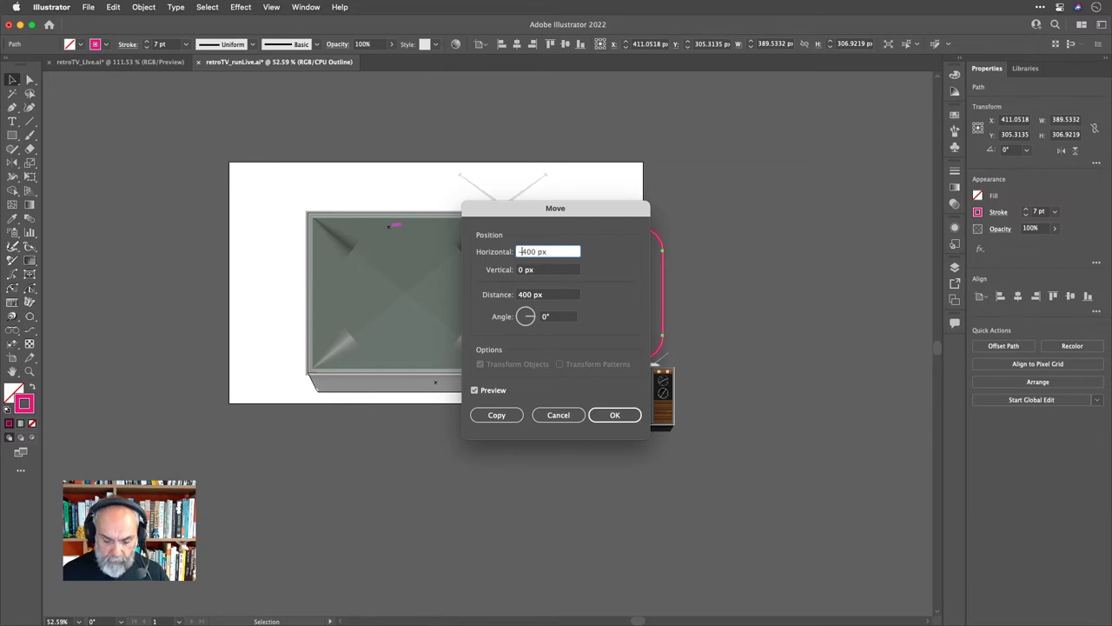
pyautogui.press('Tab')
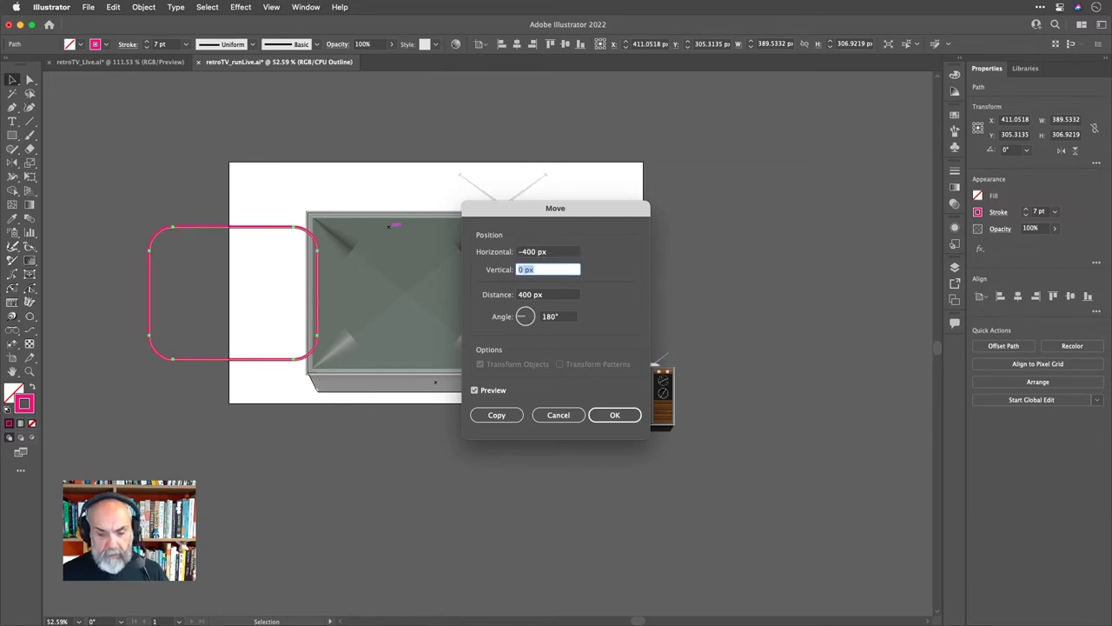
pyautogui.click(525, 254)
pyautogui.moveTo(524, 251); pyautogui.dragTo(529, 252)
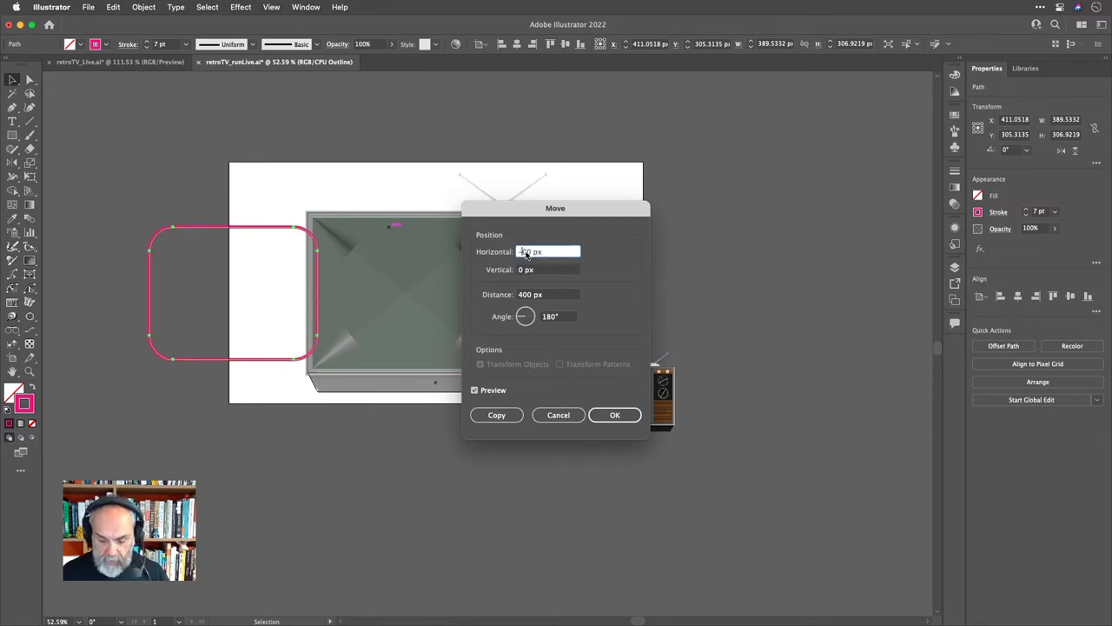
pyautogui.write('8')
pyautogui.press('Tab')
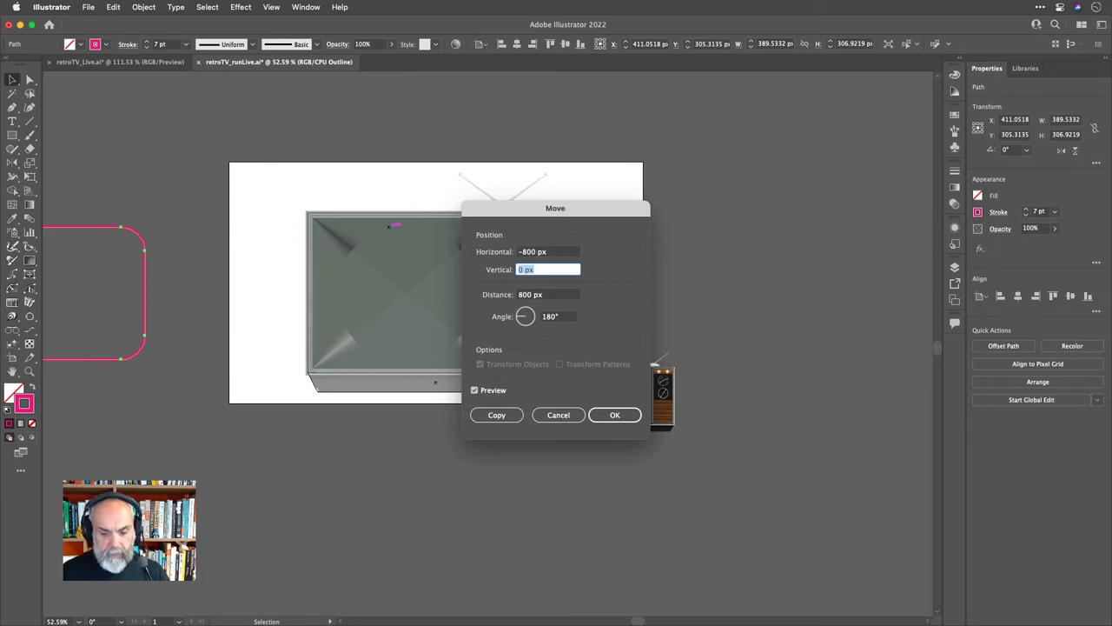
pyautogui.press('Return')
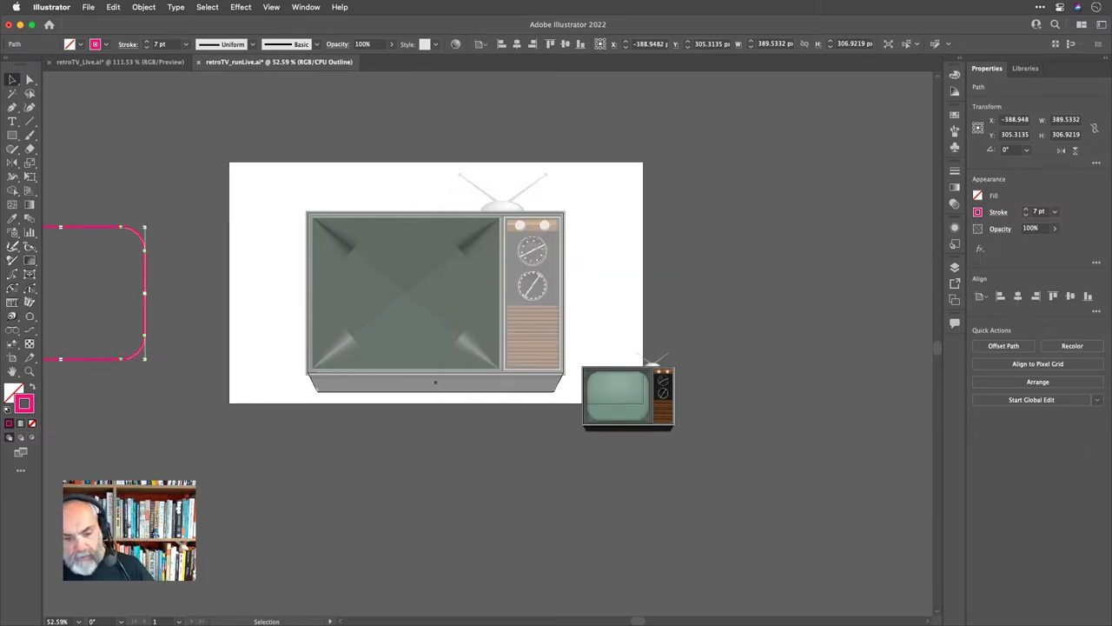
pyautogui.press('a')
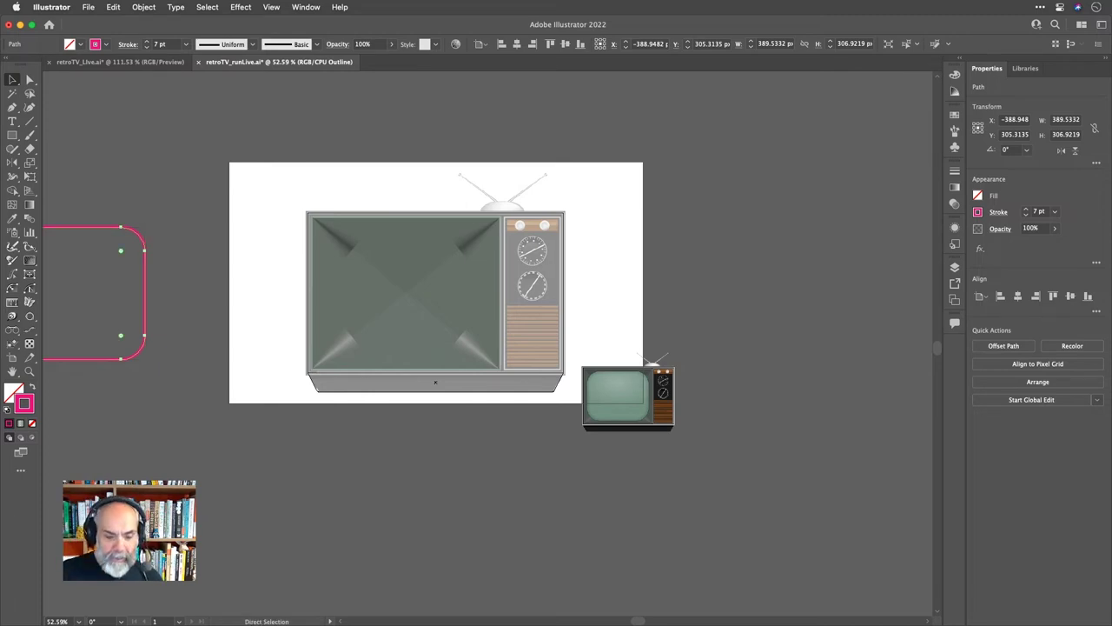
pyautogui.press('v')
pyautogui.hotkey('ctrl', 'z')
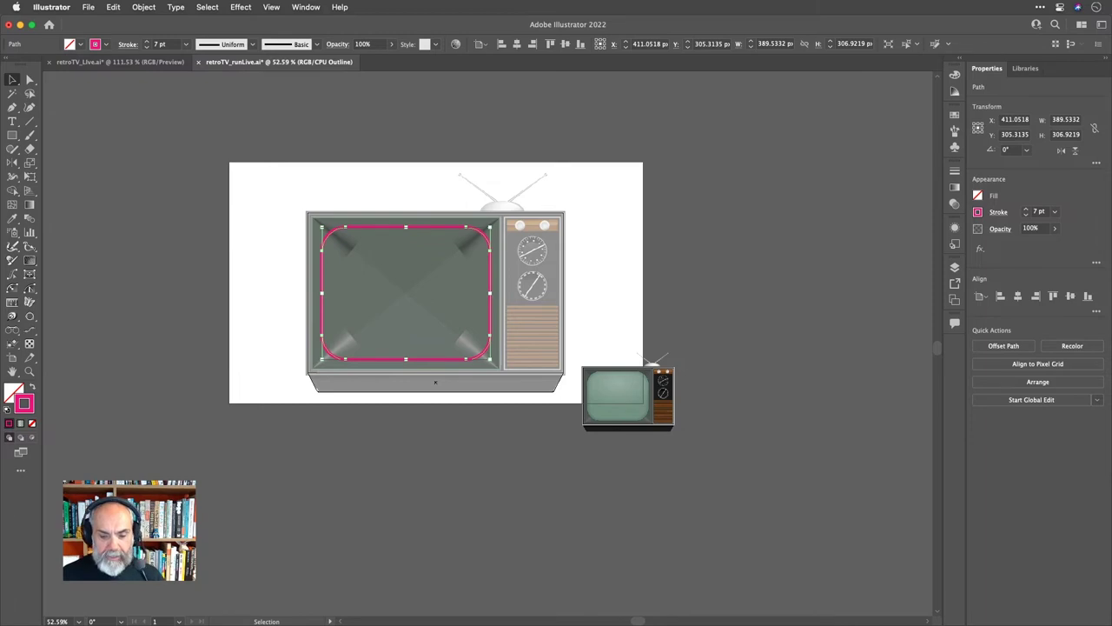
pyautogui.press('Return')
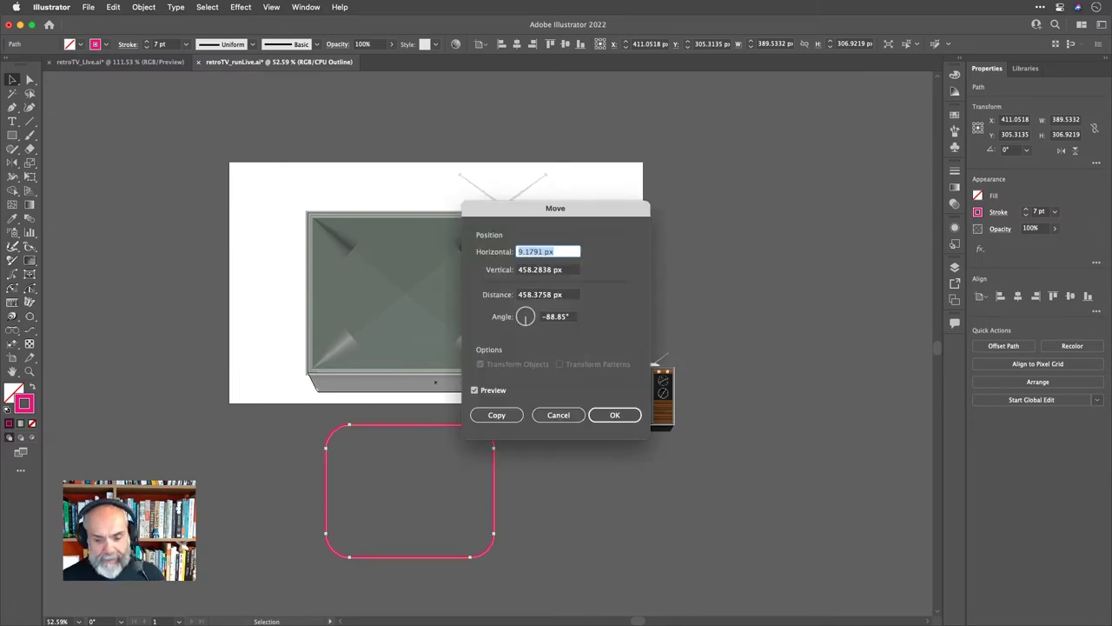
pyautogui.write('800')
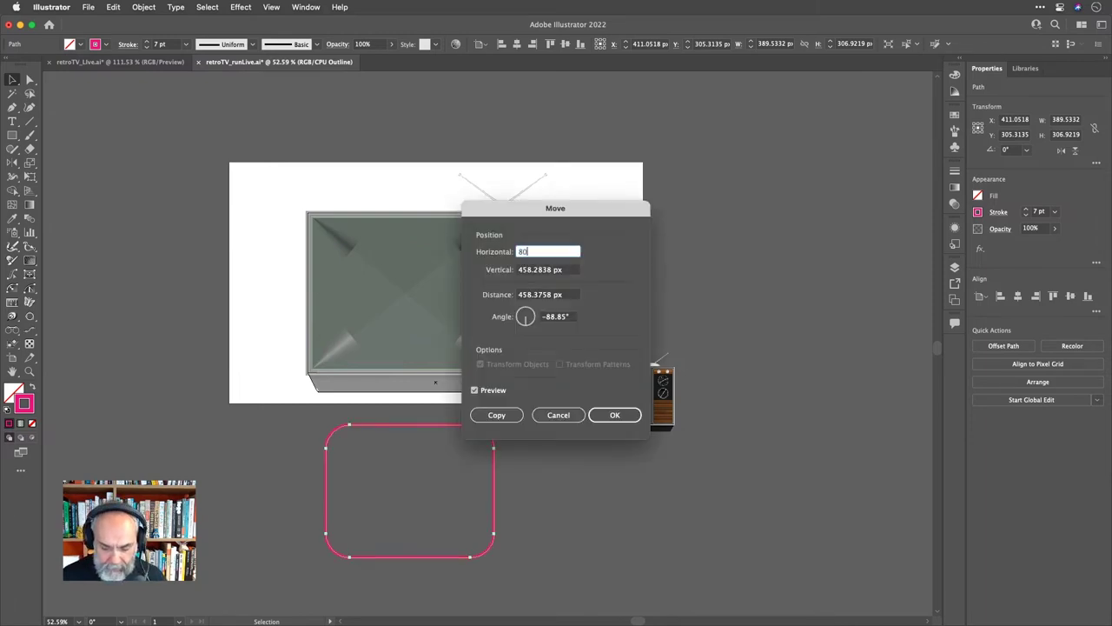
pyautogui.press('Tab')
pyautogui.write('0')
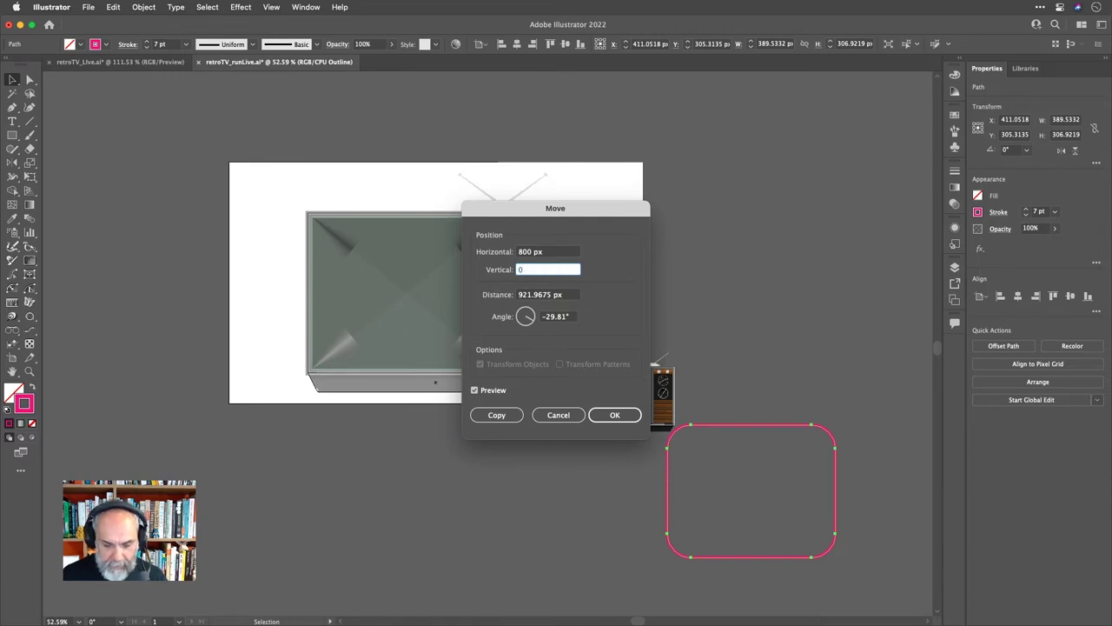
pyautogui.press('Tab')
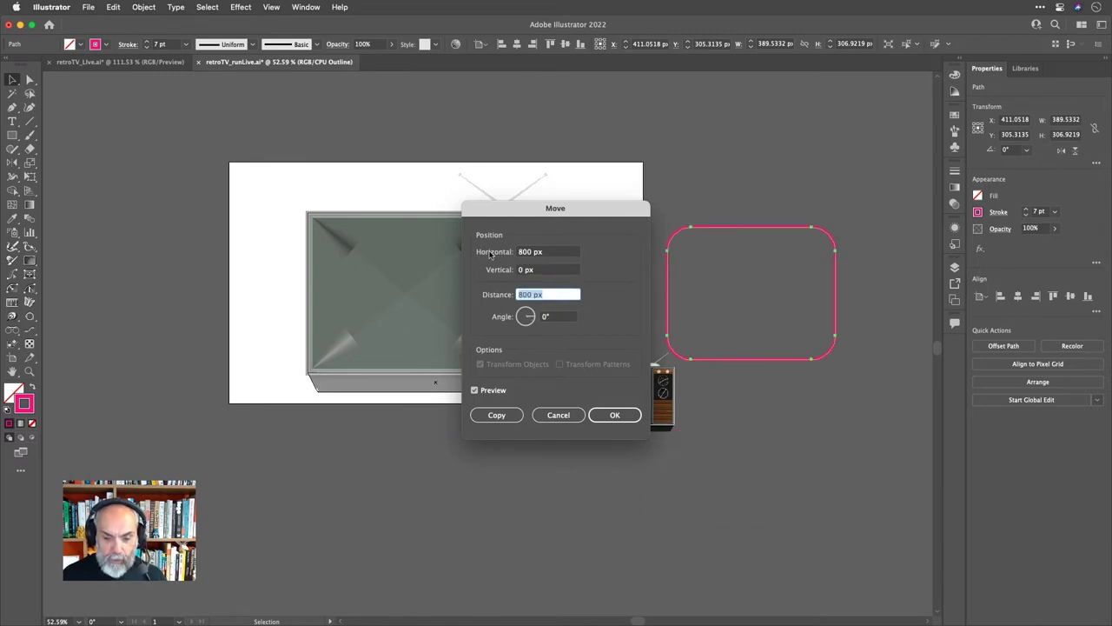
pyautogui.click(520, 252)
pyautogui.write('-')
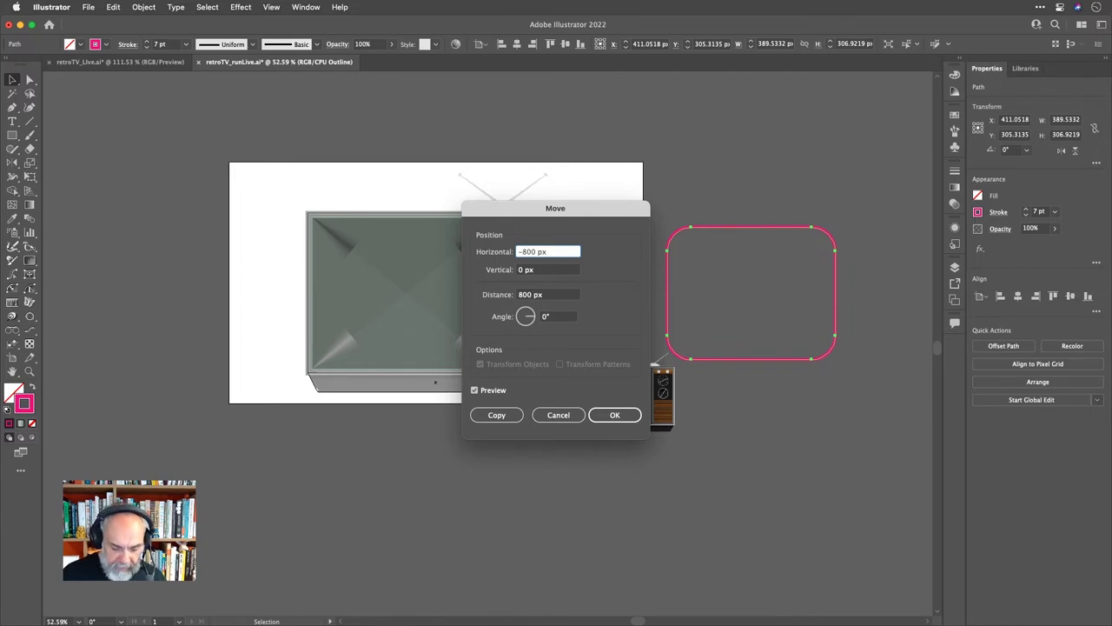
pyautogui.press('Return')
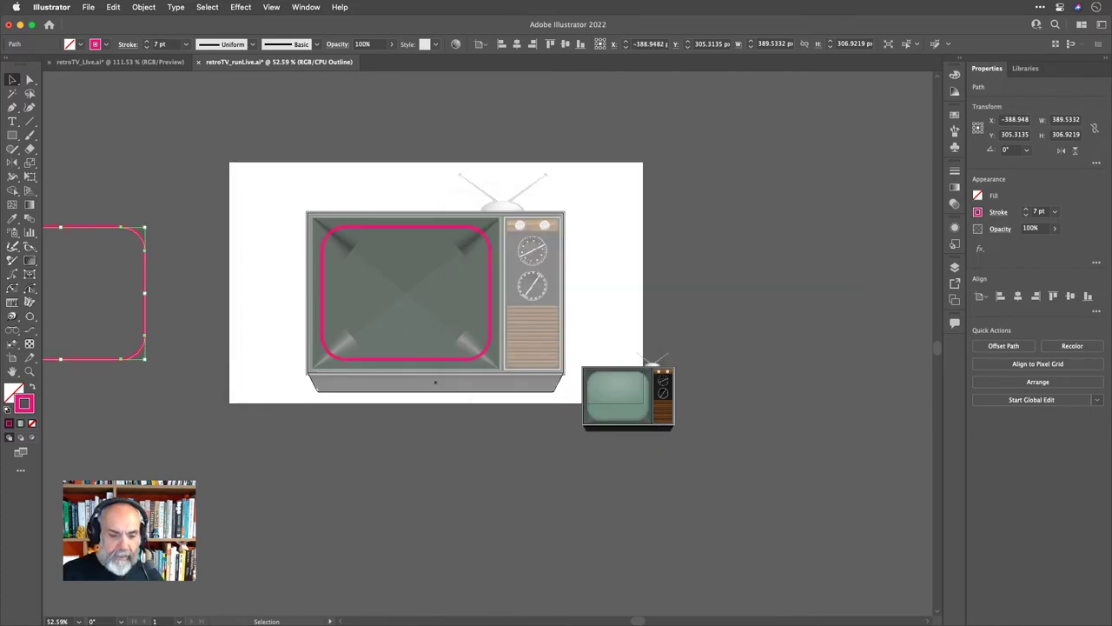
pyautogui.click(379, 146)
pyautogui.press('a')
pyautogui.press('super+0')
pyautogui.press('v')
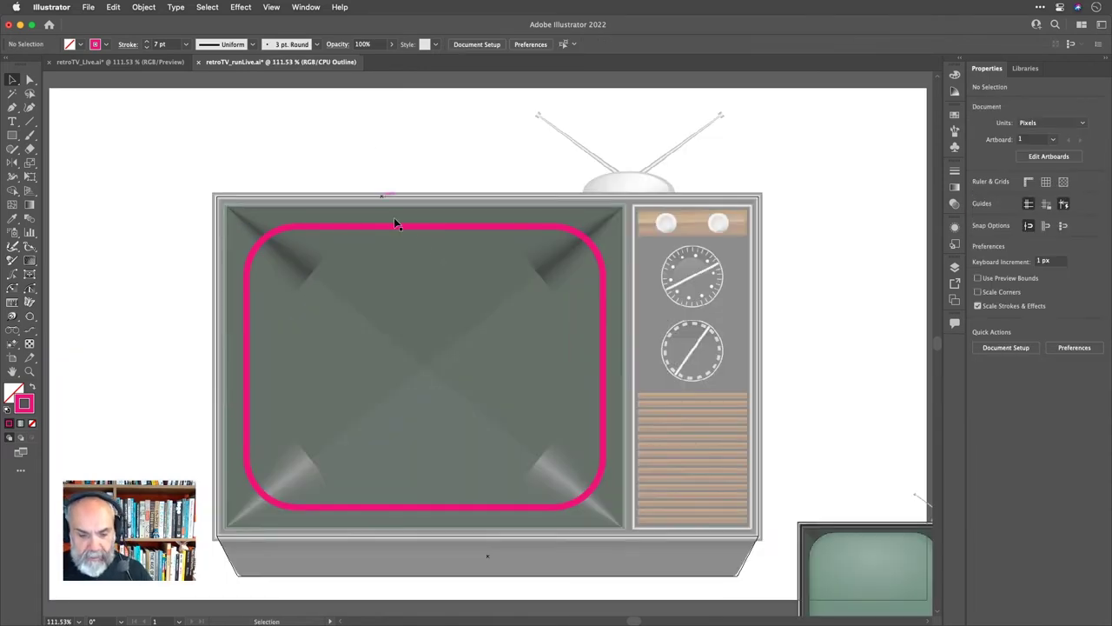
# Turn the pink outline into a solid pink fill with no stroke and show the Layers panel.
pyautogui.click(413, 227)
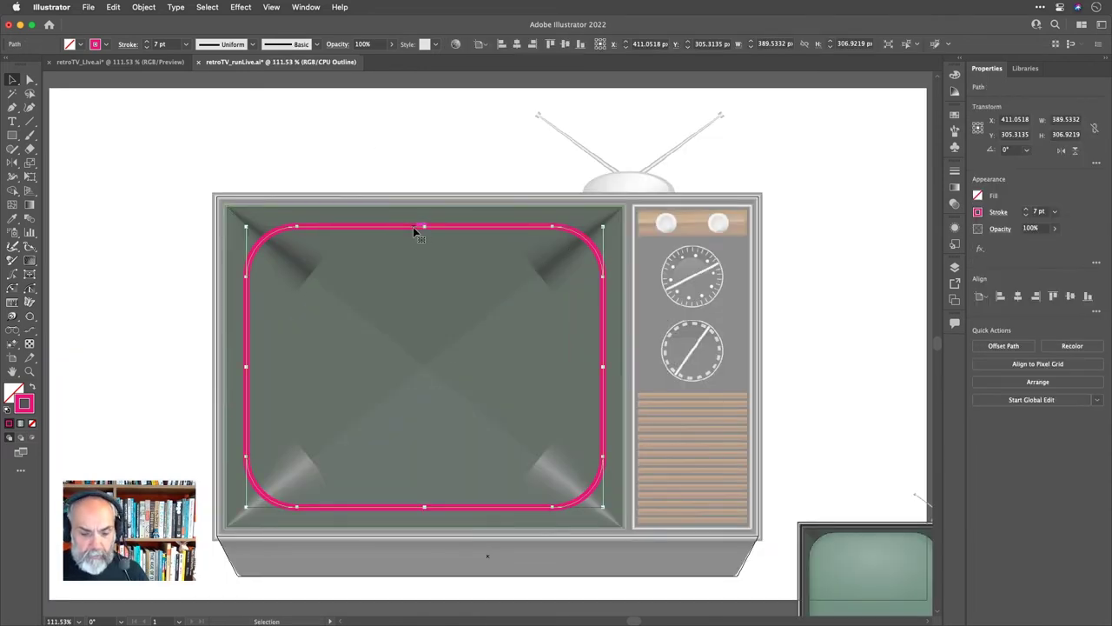
pyautogui.hotkey('shift', 'x')
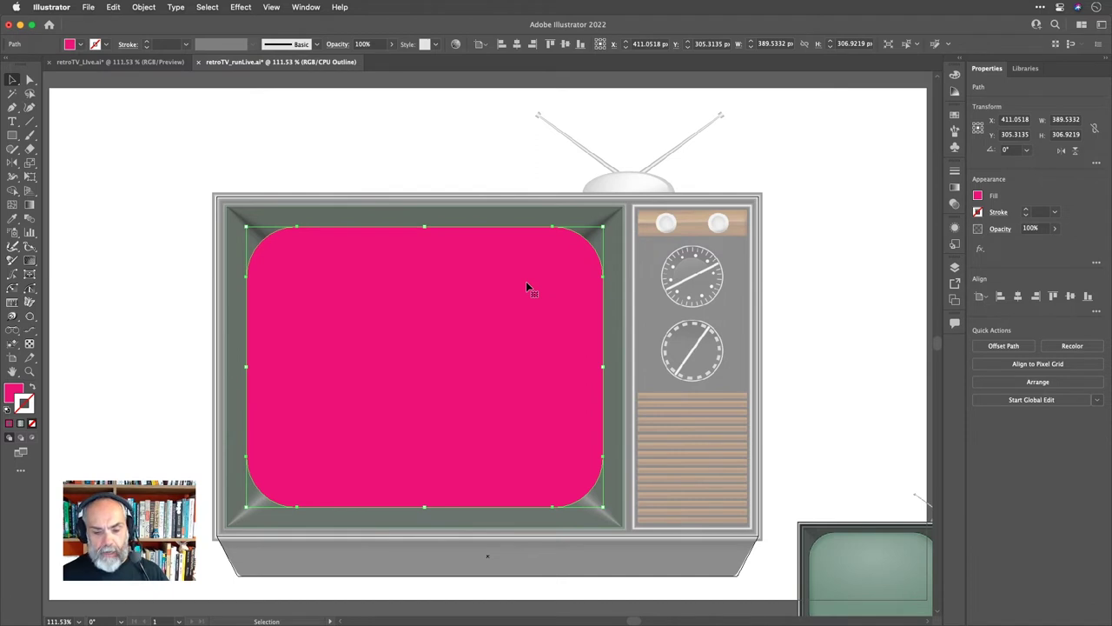
pyautogui.click(146, 7)
pyautogui.click(146, 7)
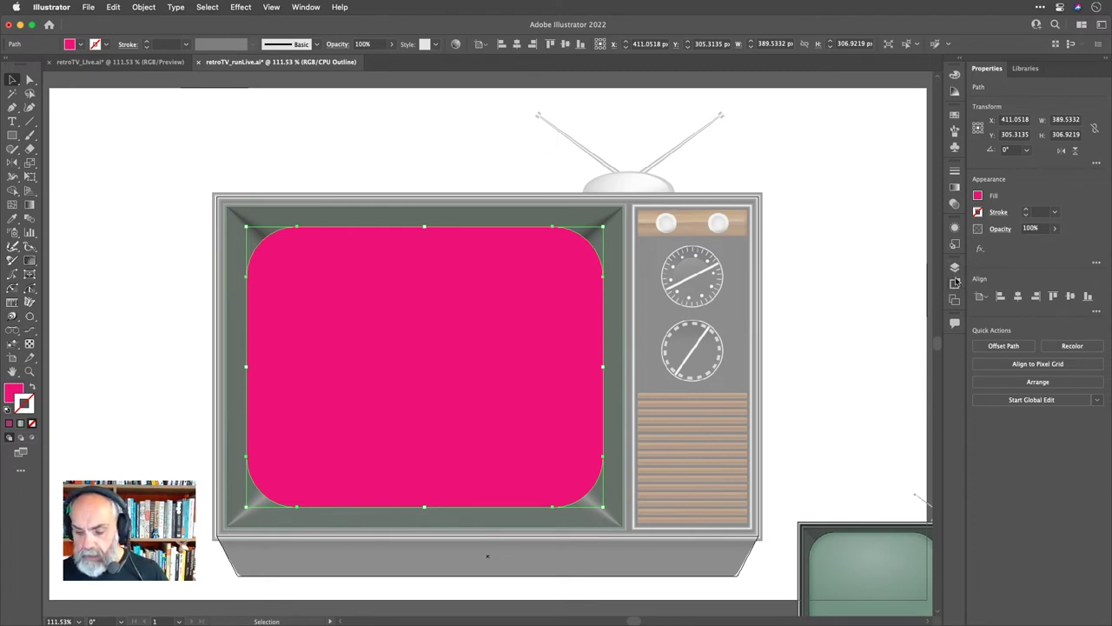
pyautogui.click(955, 268)
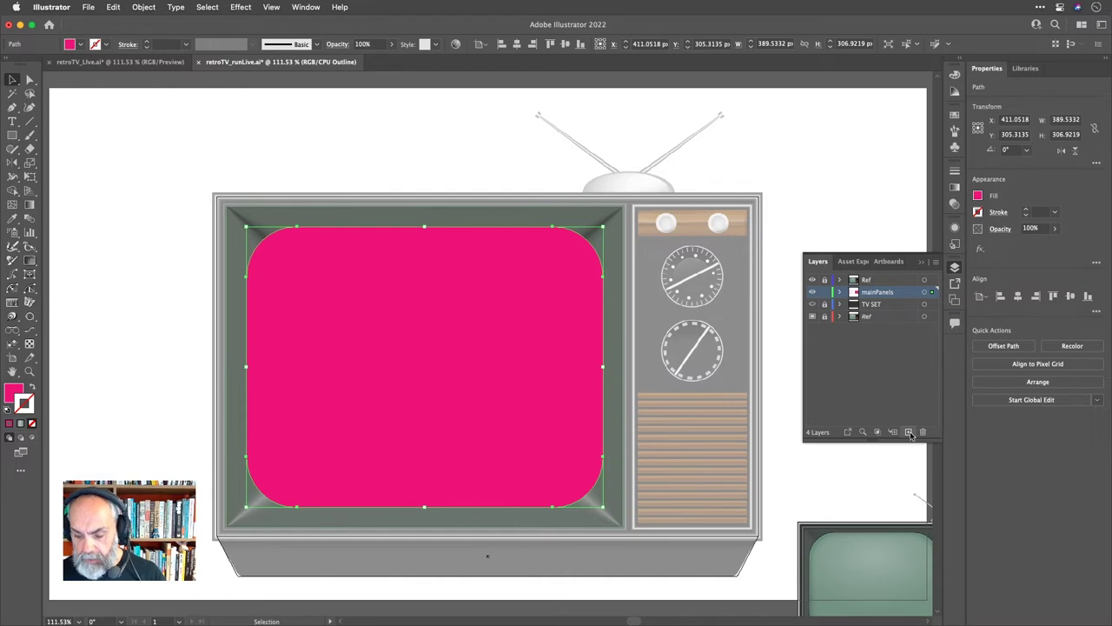
# Create a new layer named 'Screen' above mainPanels and move the pink shape onto it.
pyautogui.click(908, 432)
pyautogui.doubleClick(873, 292)
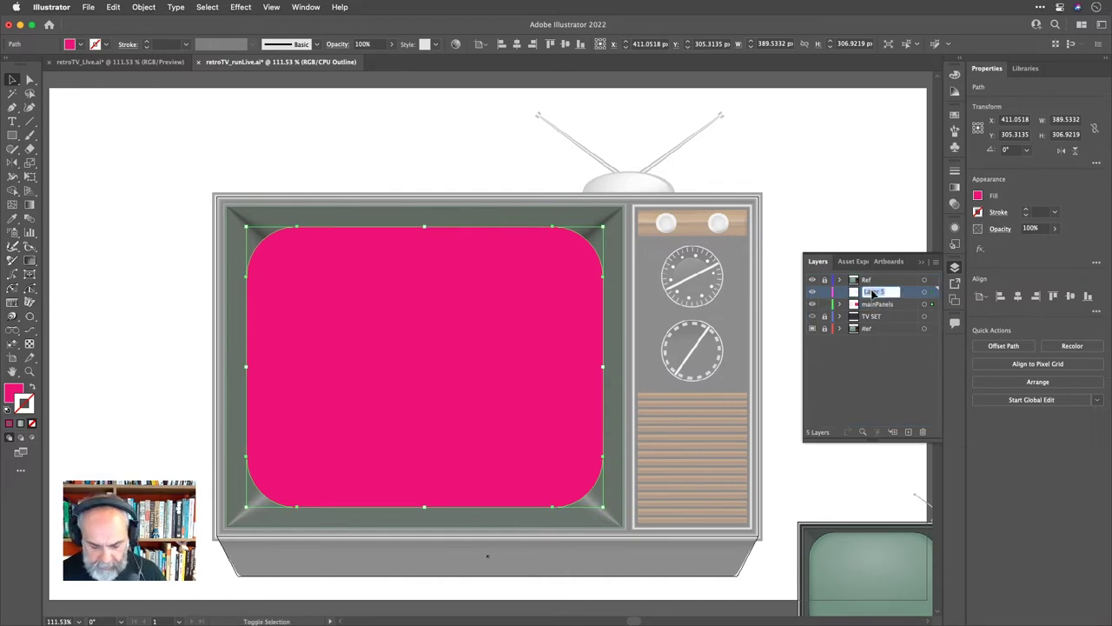
pyautogui.write('Screen')
pyautogui.press('Return')
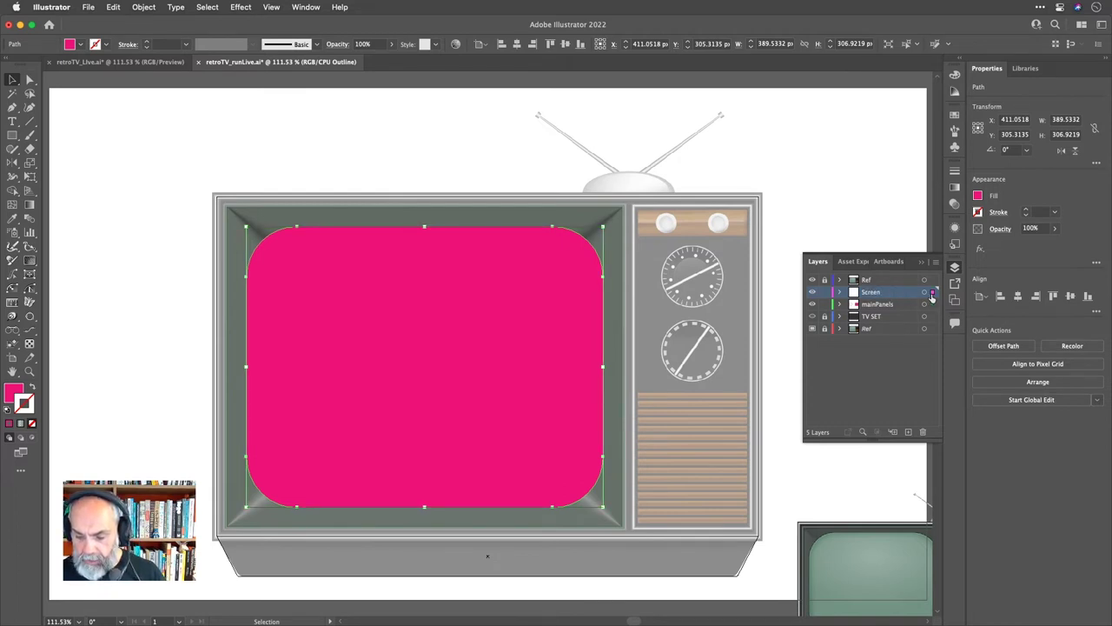
pyautogui.moveTo(932, 295); pyautogui.dragTo(933, 294)
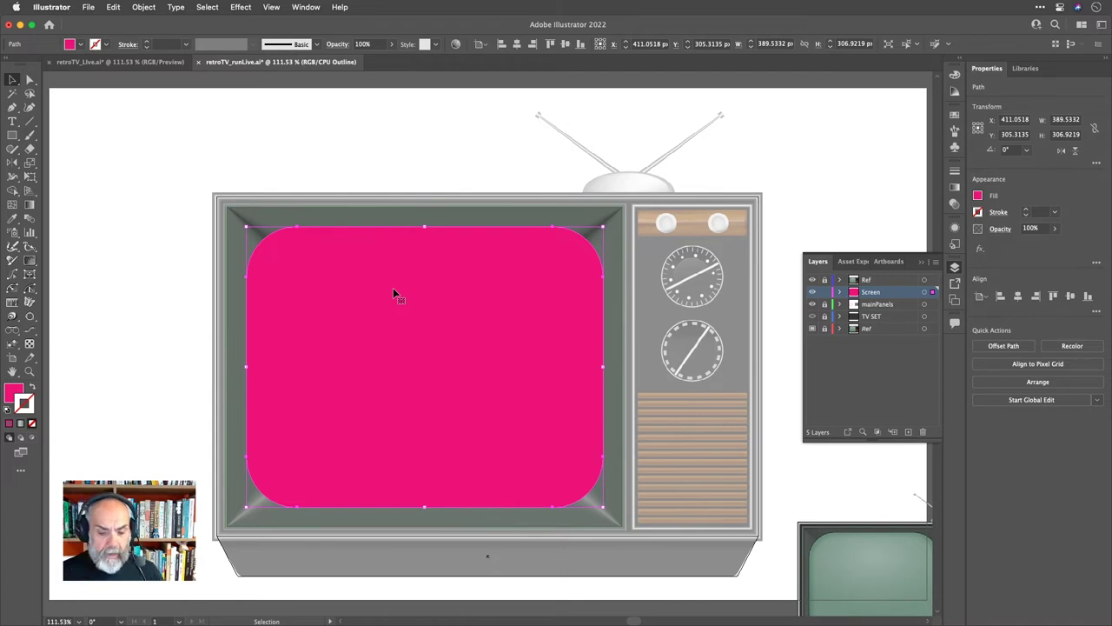
# Create a gradient mesh on the pink shape with 3 rows, 4 columns and Flat appearance.
pyautogui.click(149, 10)
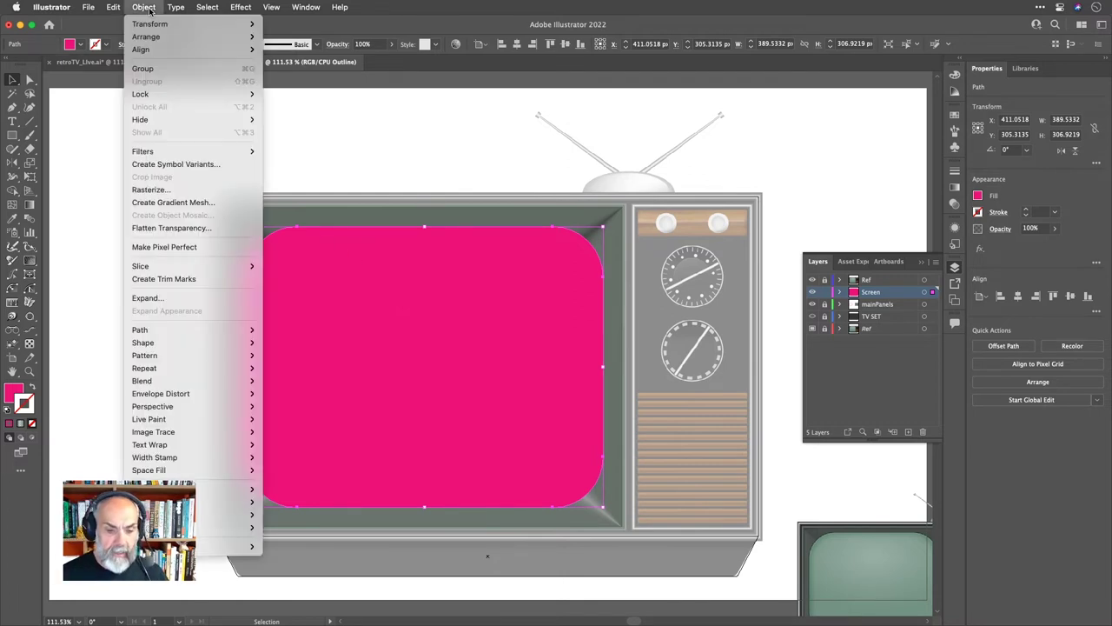
pyautogui.click(218, 204)
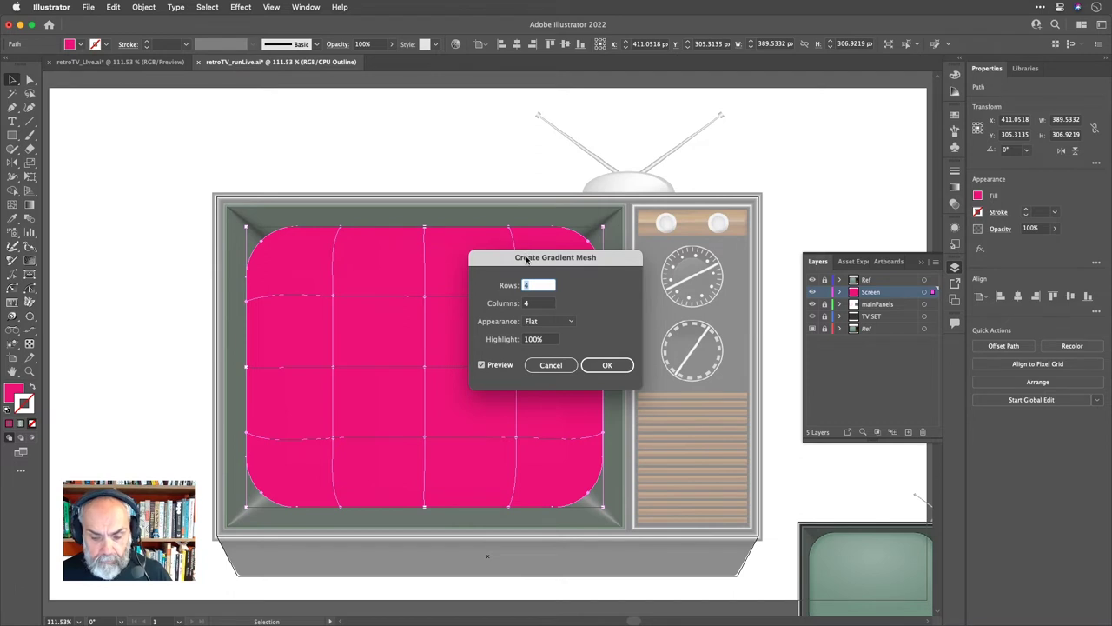
pyautogui.moveTo(526, 259); pyautogui.dragTo(639, 160)
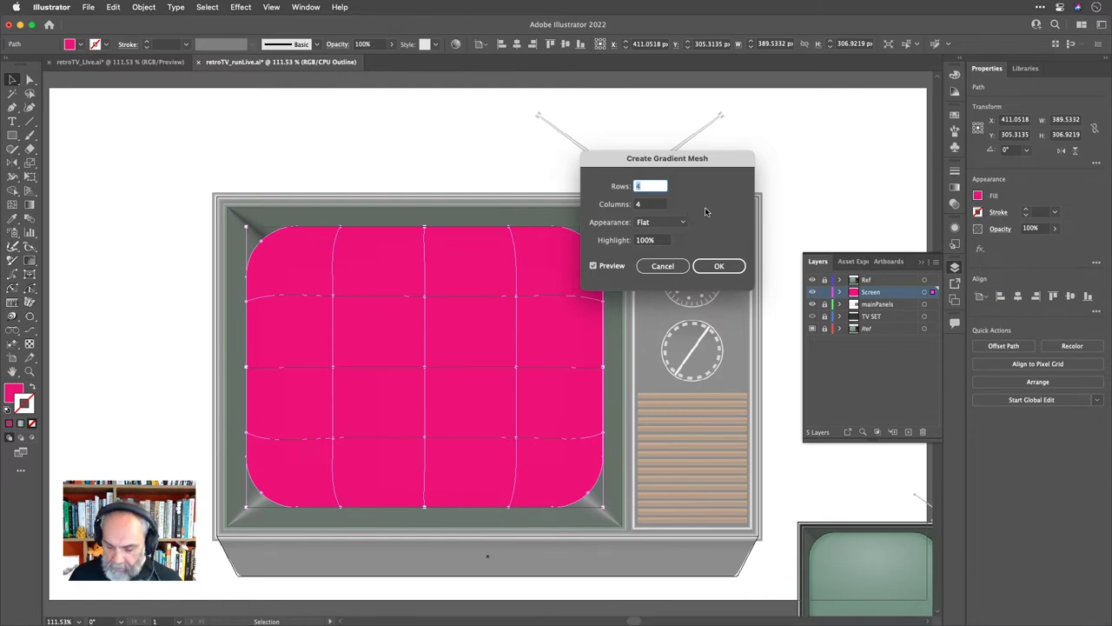
pyautogui.press('Down')
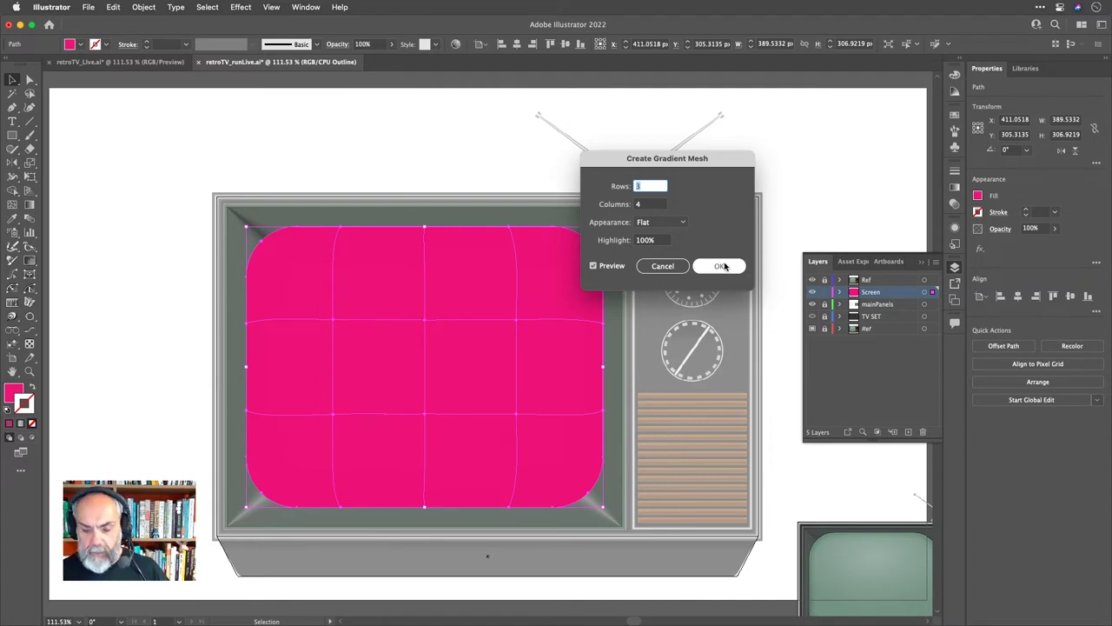
pyautogui.click(683, 222)
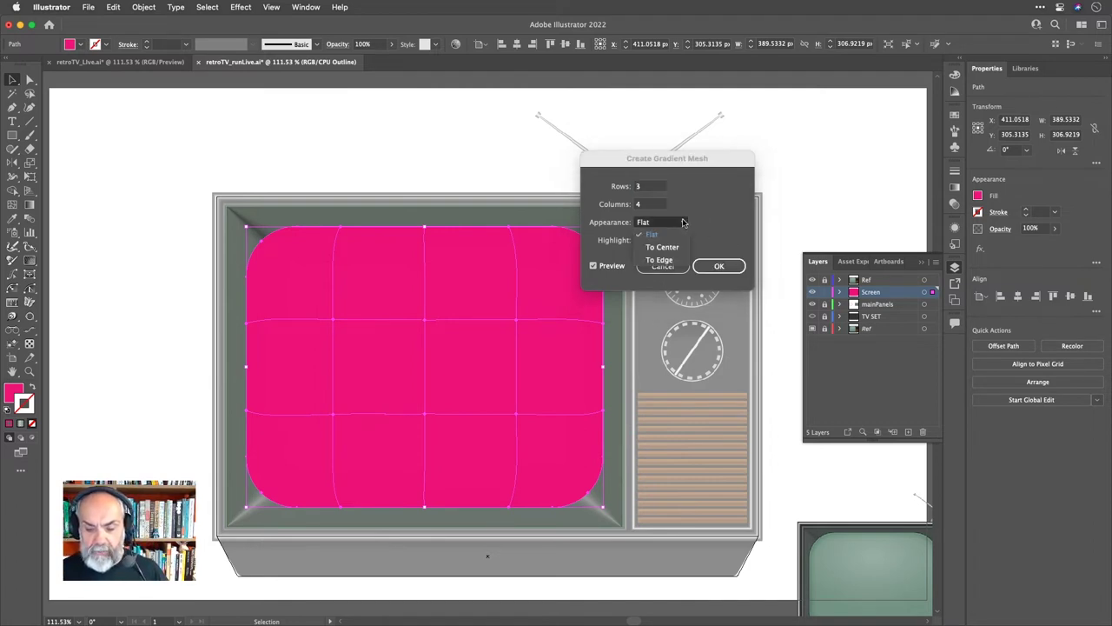
pyautogui.click(673, 248)
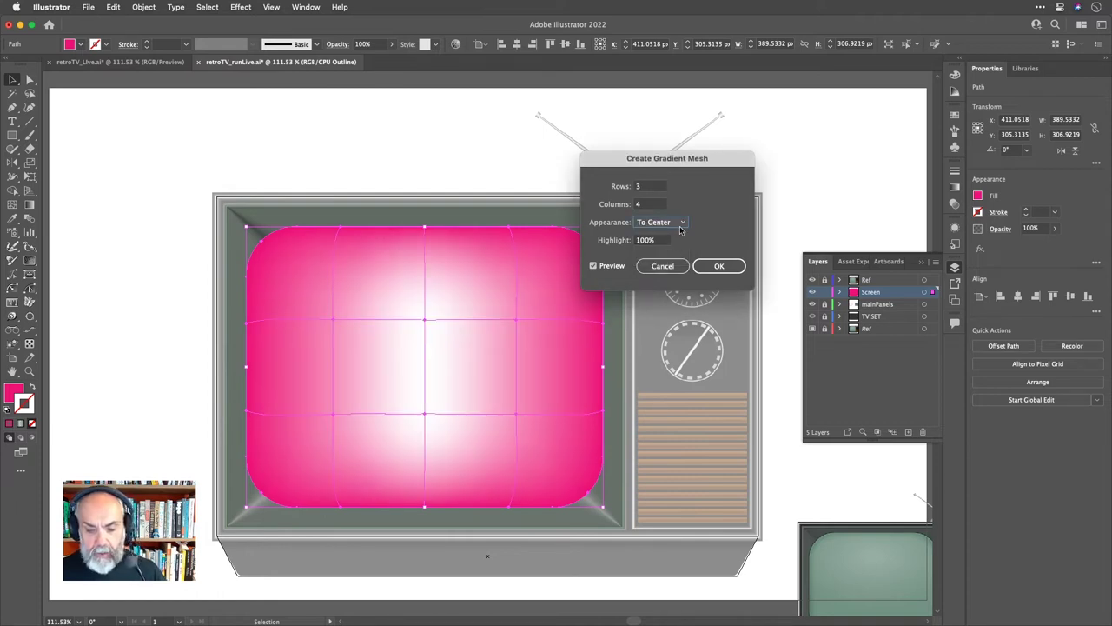
pyautogui.click(681, 224)
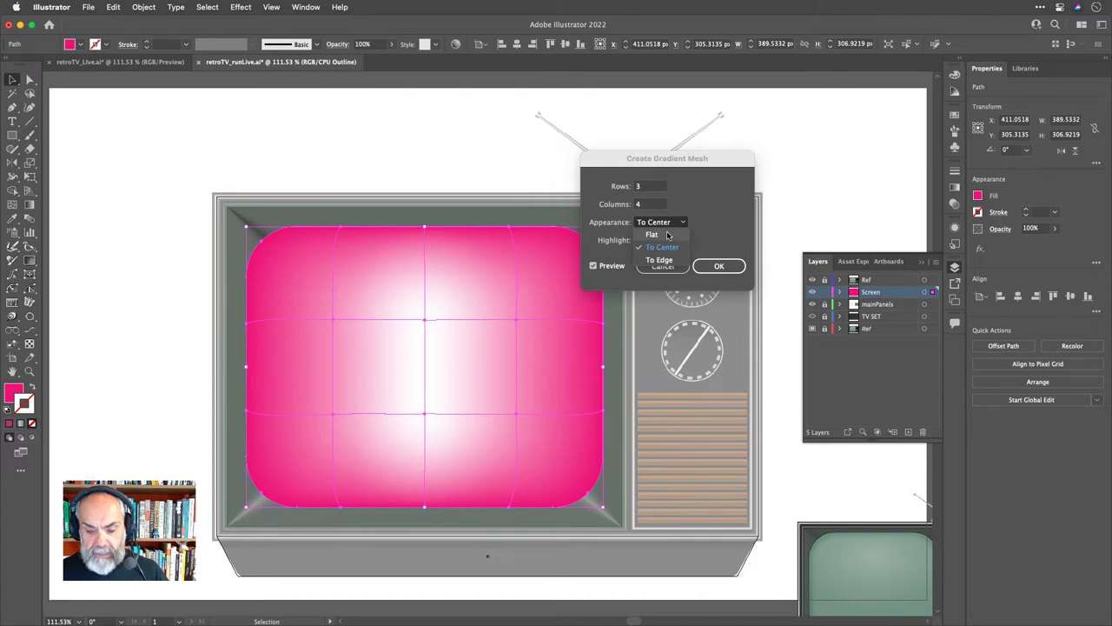
pyautogui.click(668, 235)
pyautogui.click(718, 266)
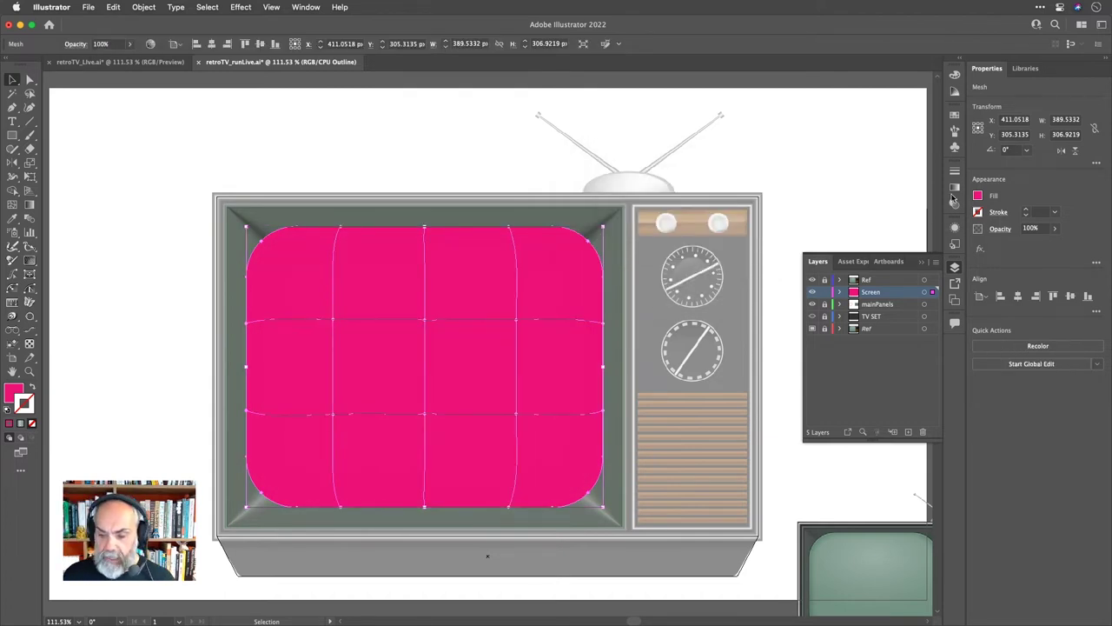
# Fill the screen mesh with a pale grey-green (R171 G188 B174) swatch.
pyautogui.click(955, 113)
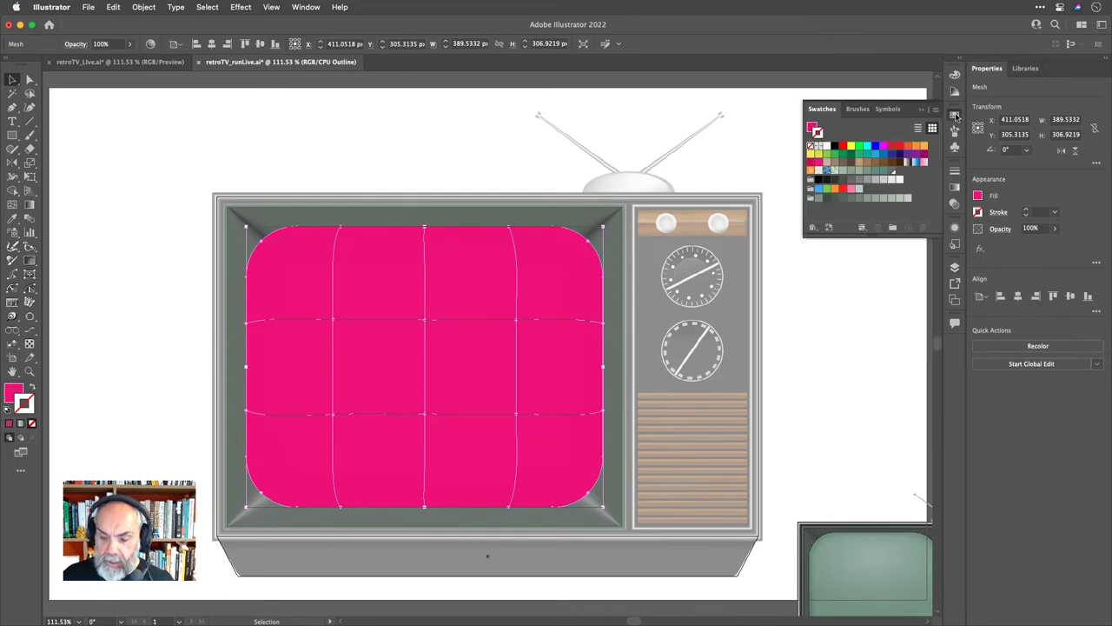
pyautogui.click(818, 199)
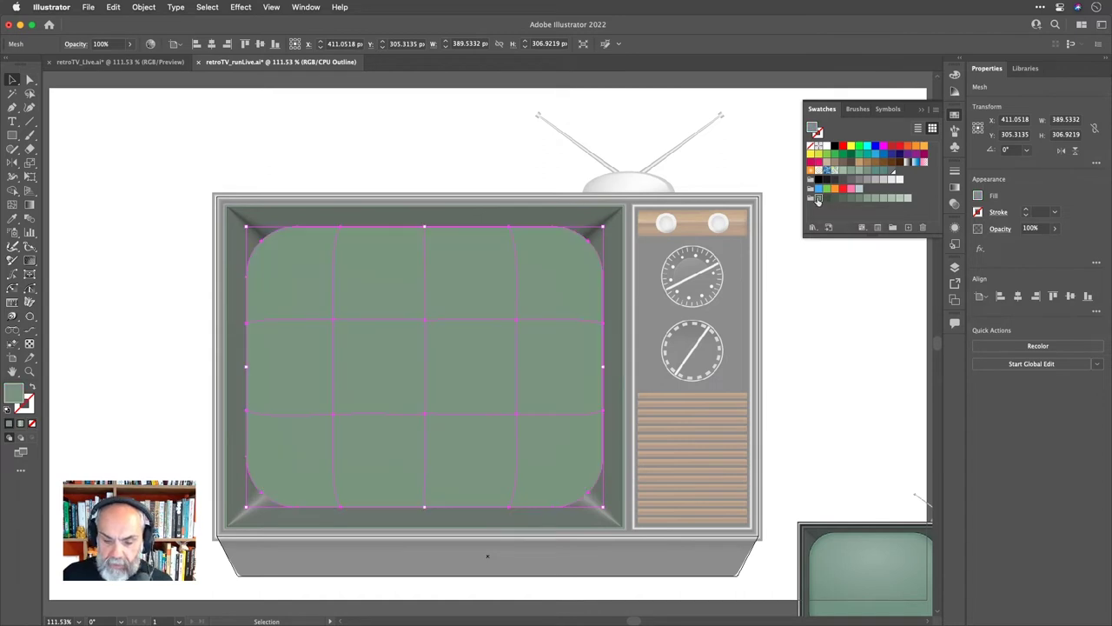
pyautogui.click(891, 199)
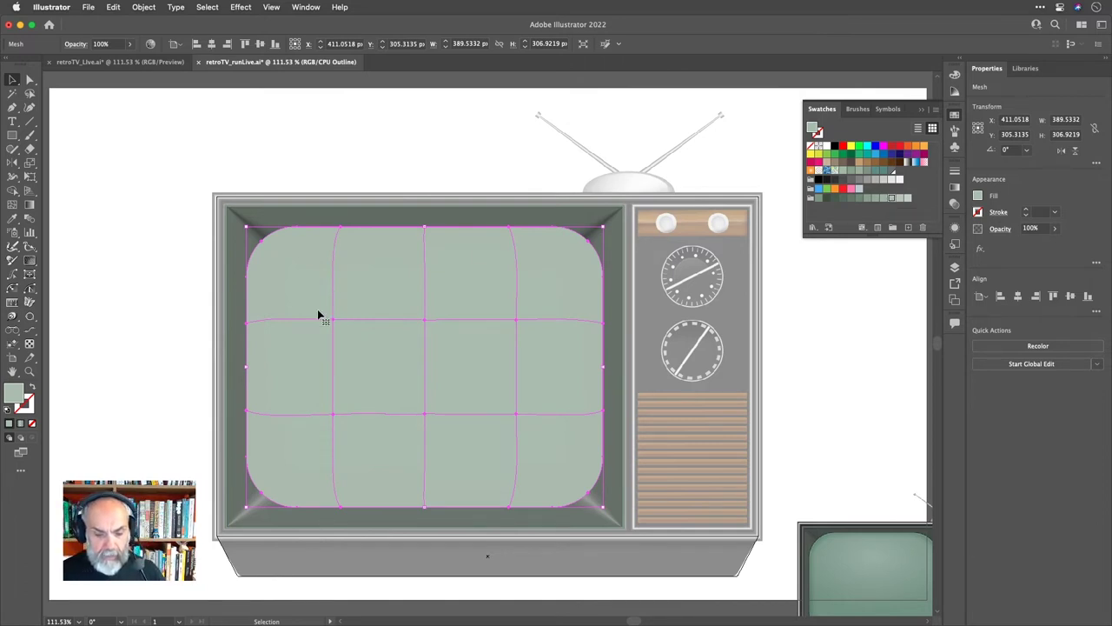
pyautogui.press('u')
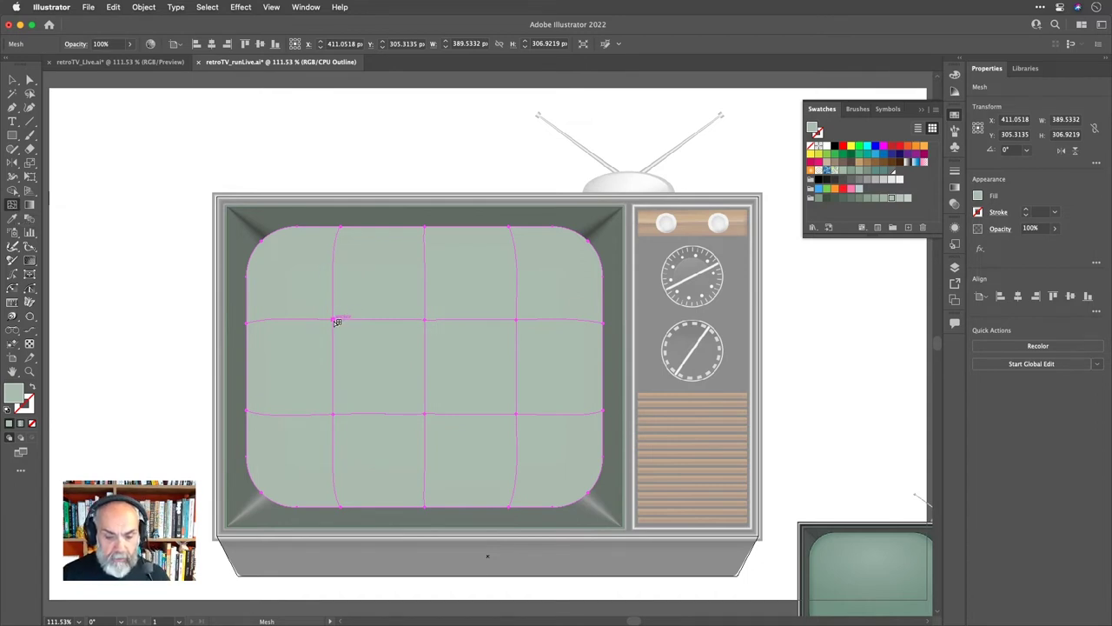
# Raise each point of the upper horizontal mesh line near the top, curving its ends with the corners.
pyautogui.moveTo(337, 322); pyautogui.dragTo(335, 304)
pyautogui.moveTo(333, 312); pyautogui.dragTo(336, 275)
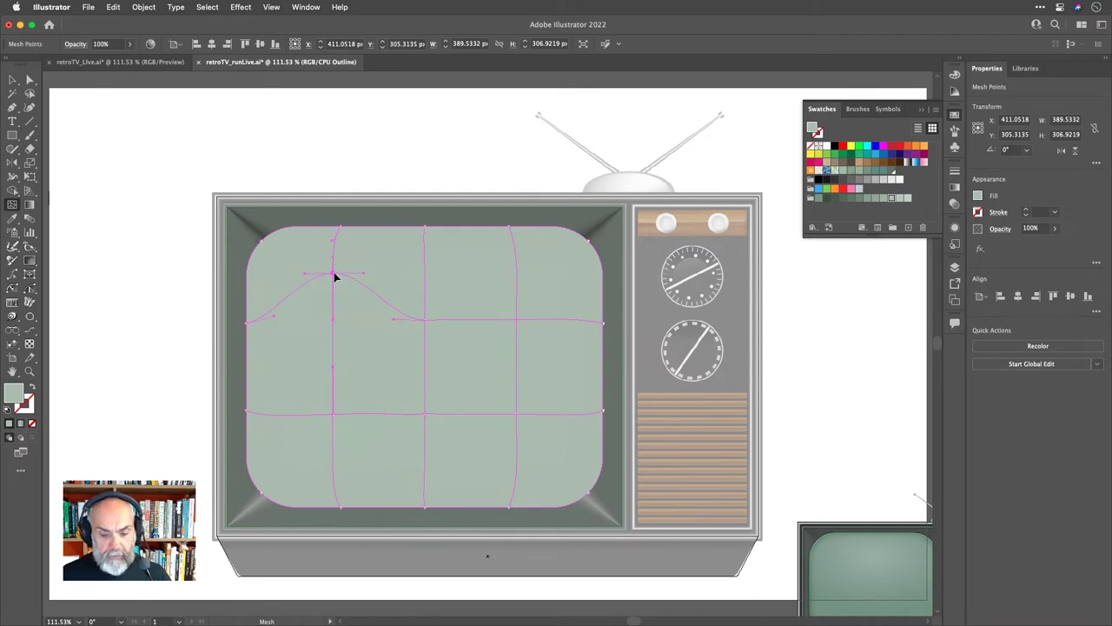
pyautogui.moveTo(427, 321); pyautogui.dragTo(424, 273)
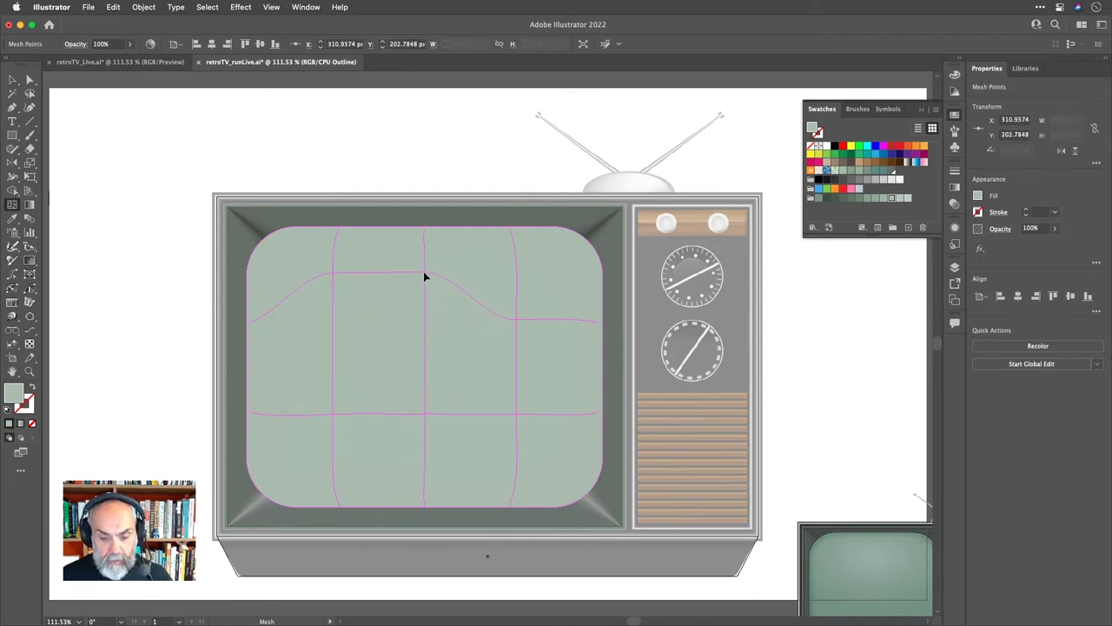
pyautogui.click(517, 321)
pyautogui.moveTo(519, 322); pyautogui.dragTo(514, 276)
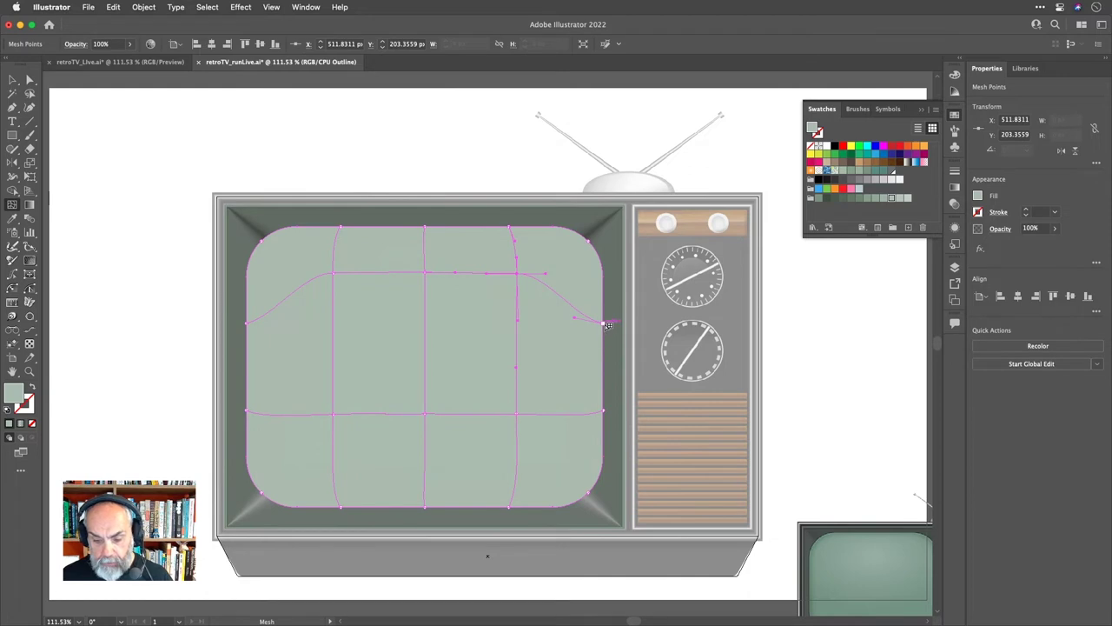
pyautogui.moveTo(604, 323); pyautogui.dragTo(603, 258)
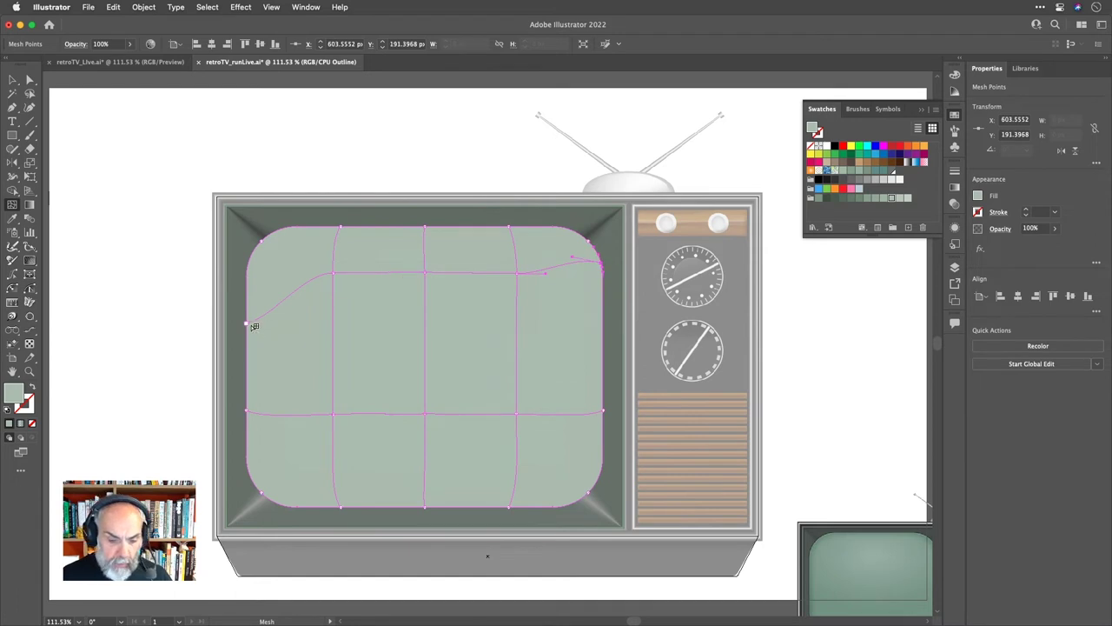
pyautogui.moveTo(249, 325); pyautogui.dragTo(250, 268)
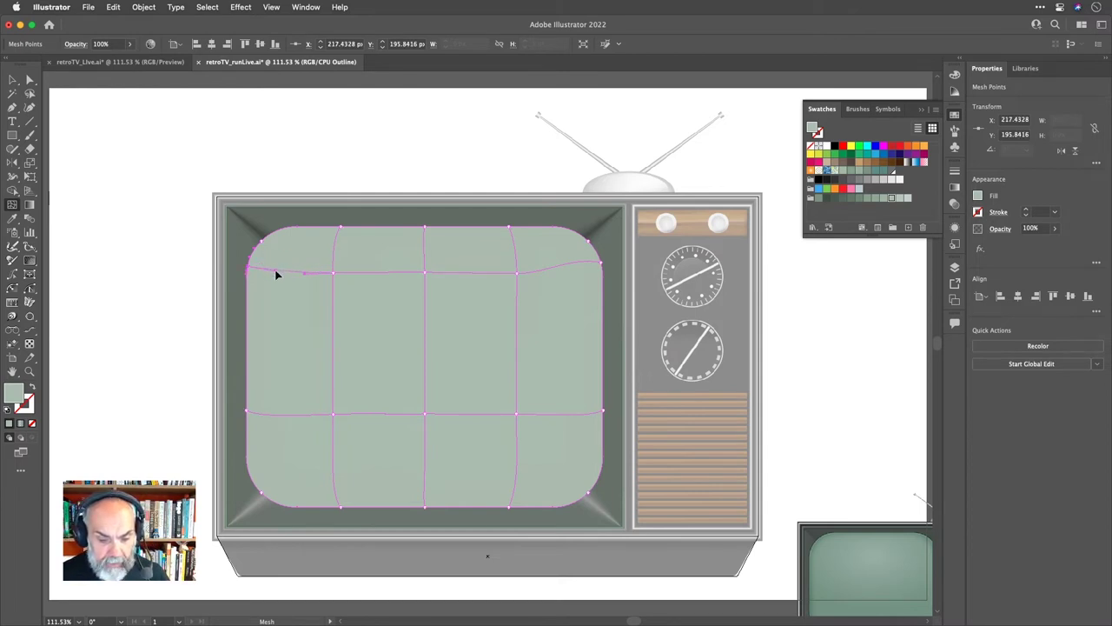
pyautogui.moveTo(276, 274); pyautogui.dragTo(277, 280)
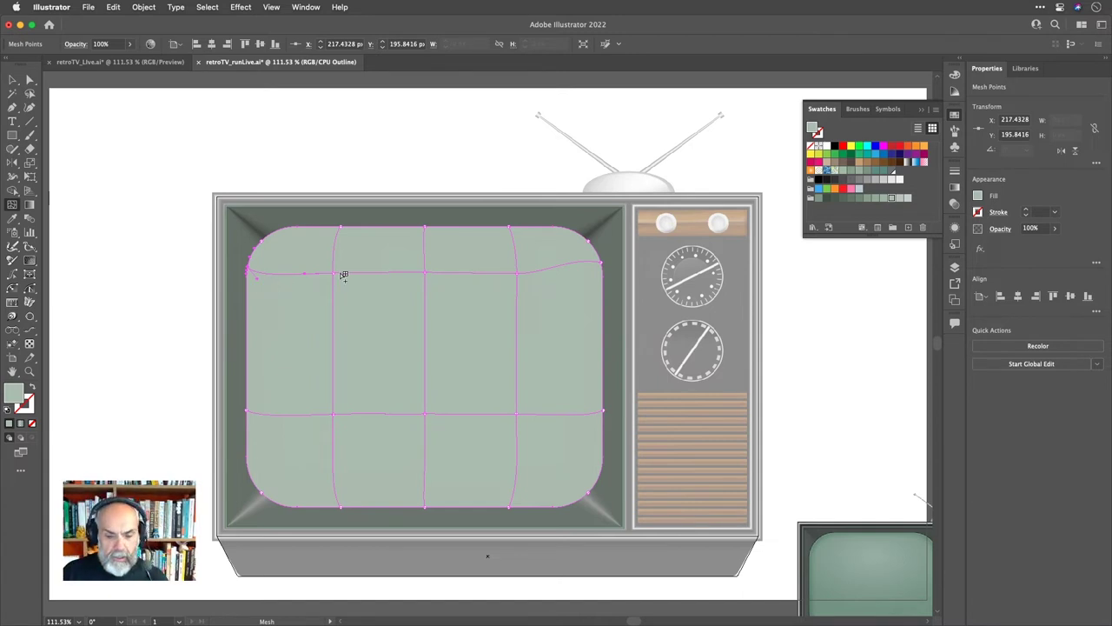
pyautogui.click(600, 260)
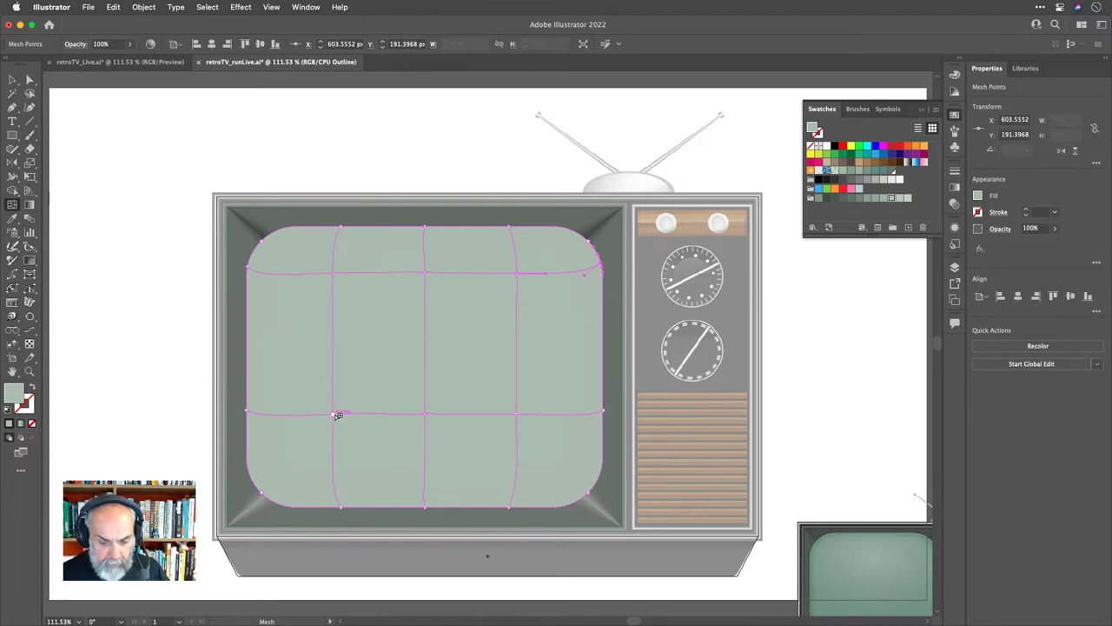
# Lower each point of the lower horizontal mesh line, including both ends, toward the bottom edge.
pyautogui.moveTo(337, 414); pyautogui.dragTo(335, 439)
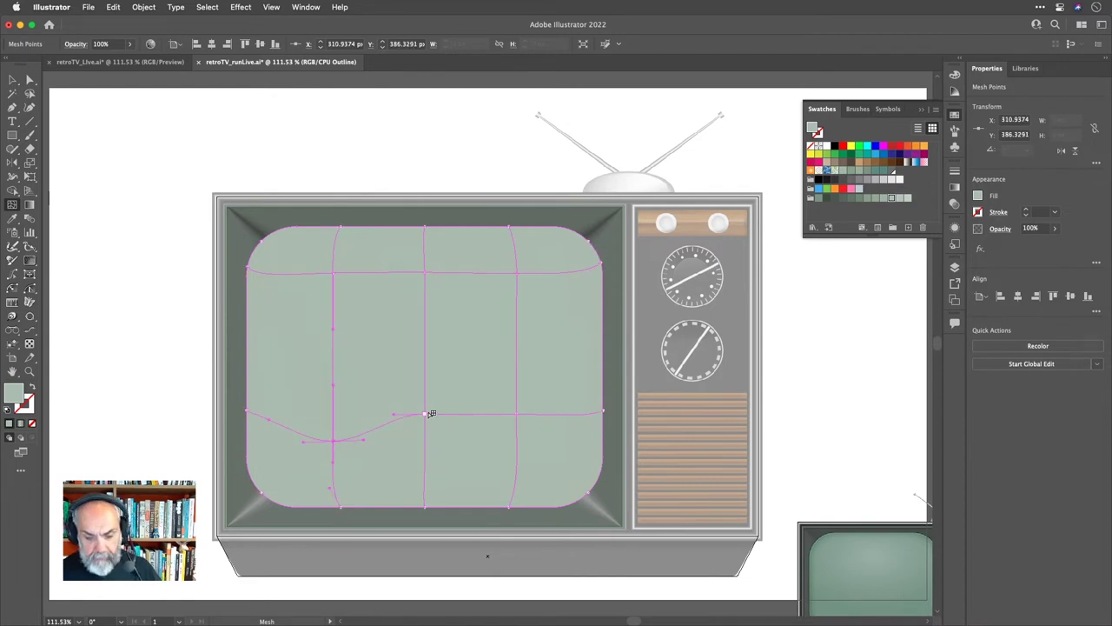
pyautogui.moveTo(426, 414); pyautogui.dragTo(429, 461)
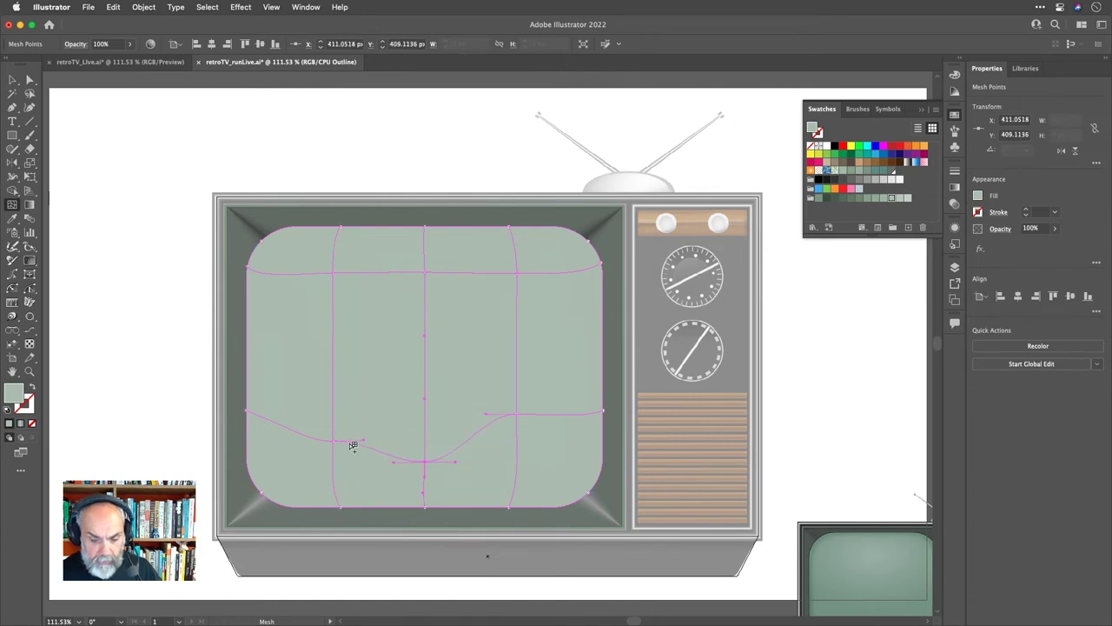
pyautogui.moveTo(334, 444); pyautogui.dragTo(334, 462)
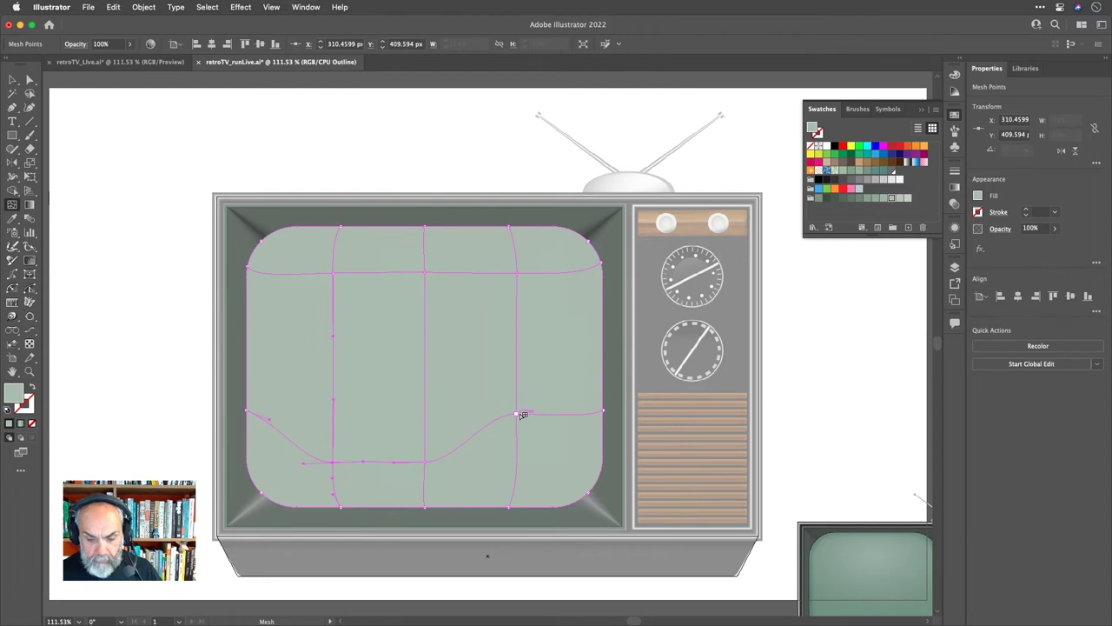
pyautogui.moveTo(516, 414); pyautogui.dragTo(516, 463)
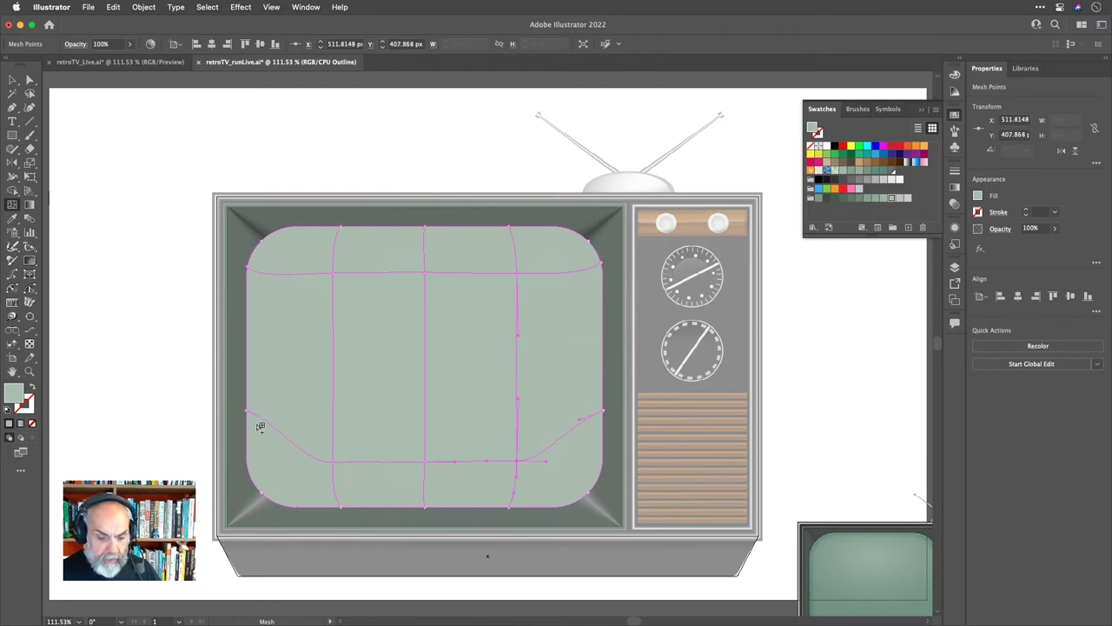
pyautogui.moveTo(249, 411); pyautogui.dragTo(246, 450)
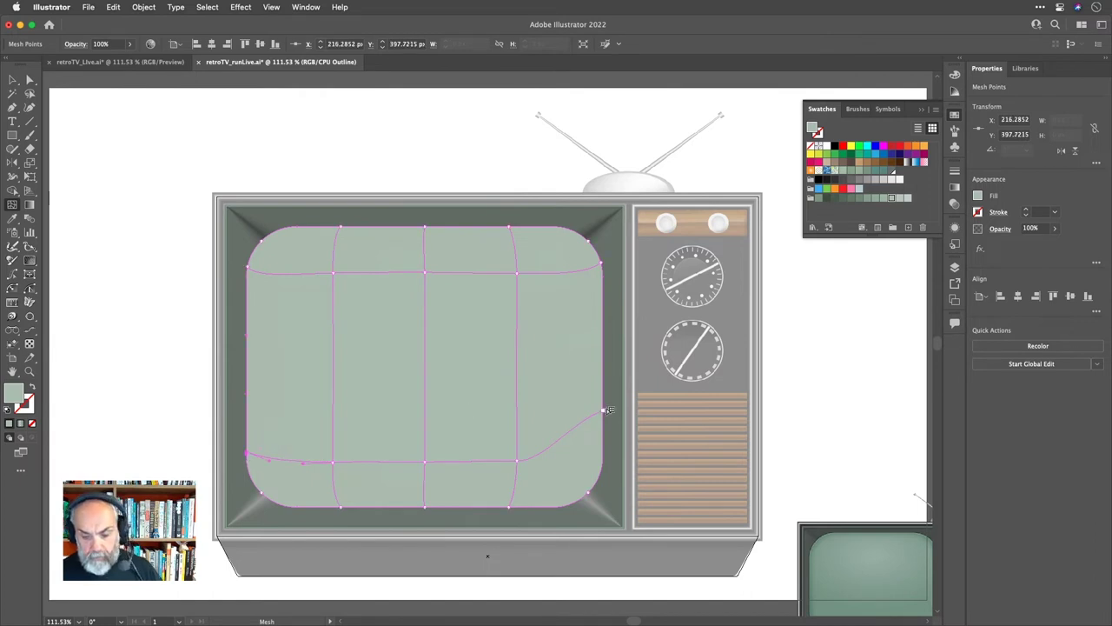
pyautogui.moveTo(604, 412); pyautogui.dragTo(603, 447)
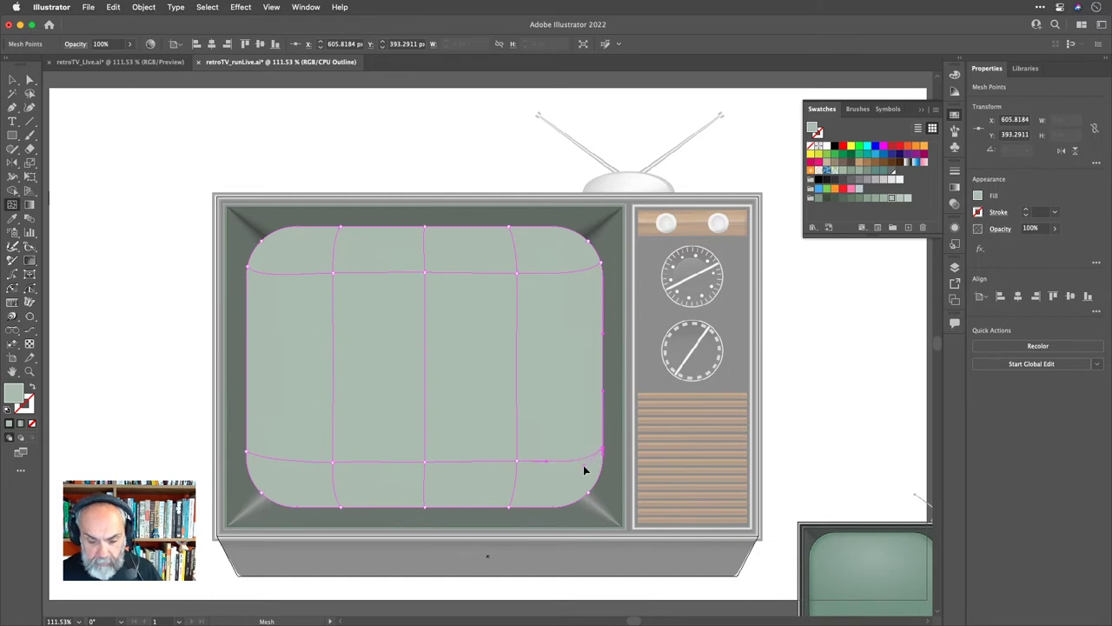
pyautogui.click(248, 451)
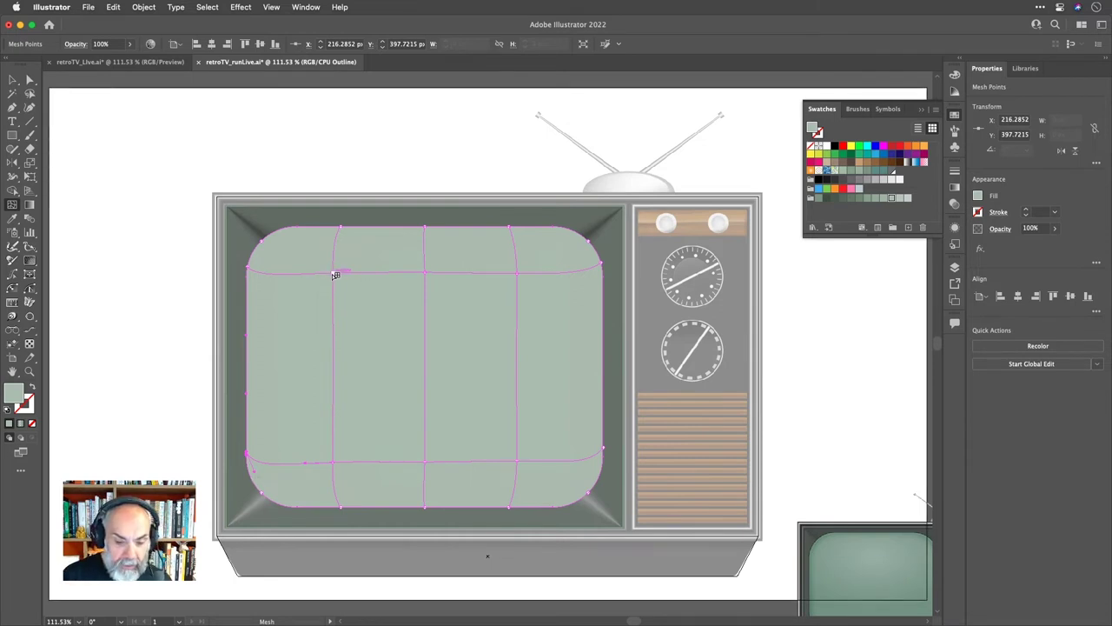
# Shift the left and right vertical mesh lines outward toward the screen's sides.
pyautogui.moveTo(338, 275); pyautogui.dragTo(291, 275)
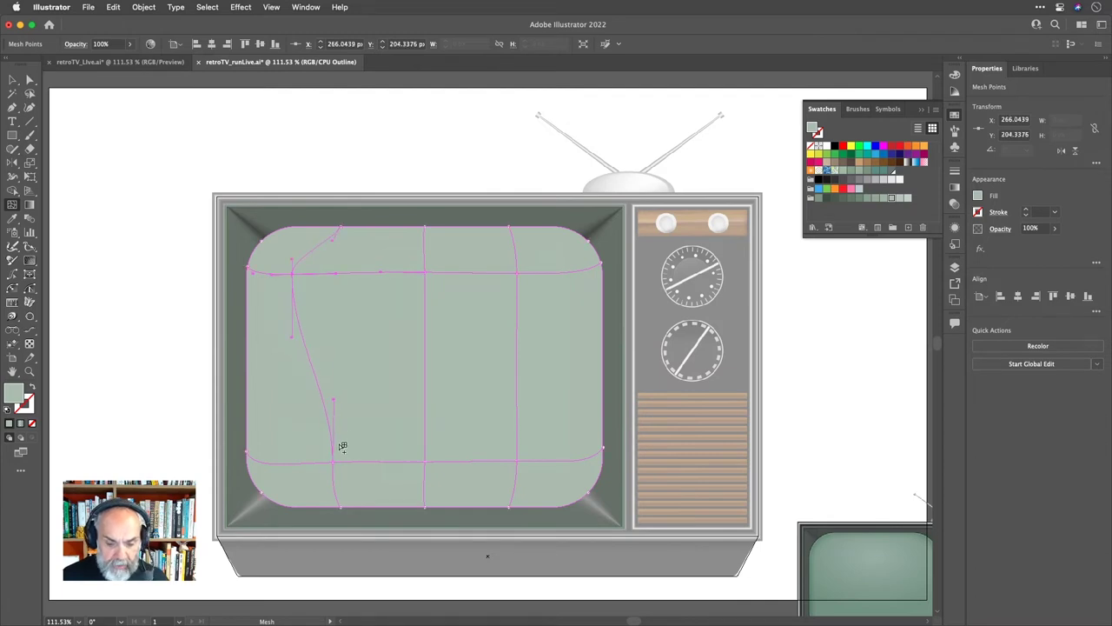
pyautogui.moveTo(333, 462); pyautogui.dragTo(287, 465)
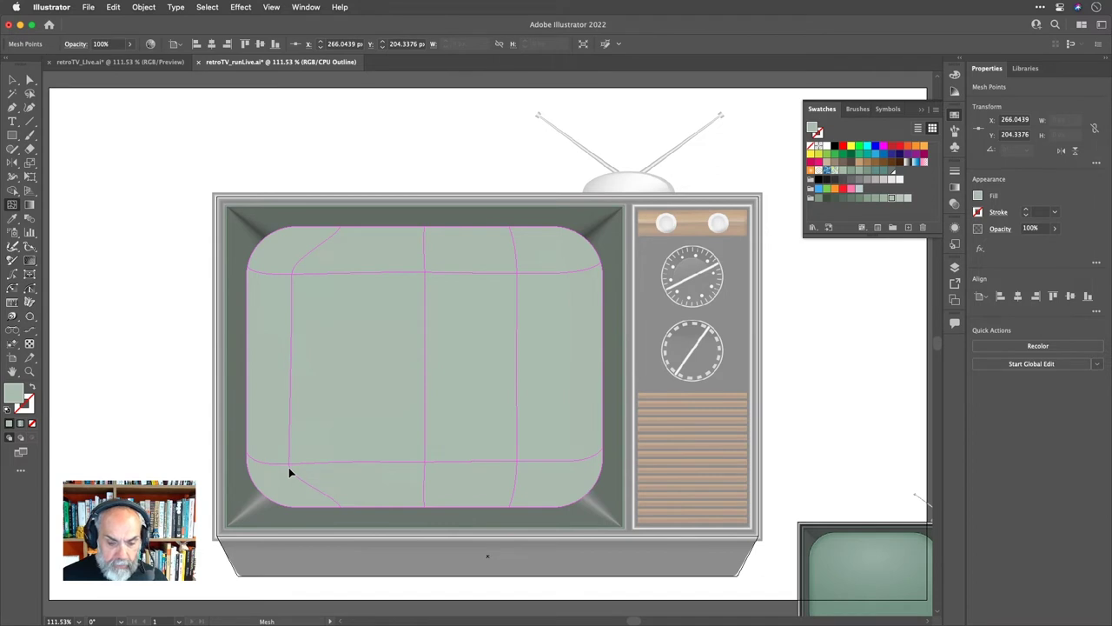
pyautogui.click(288, 465)
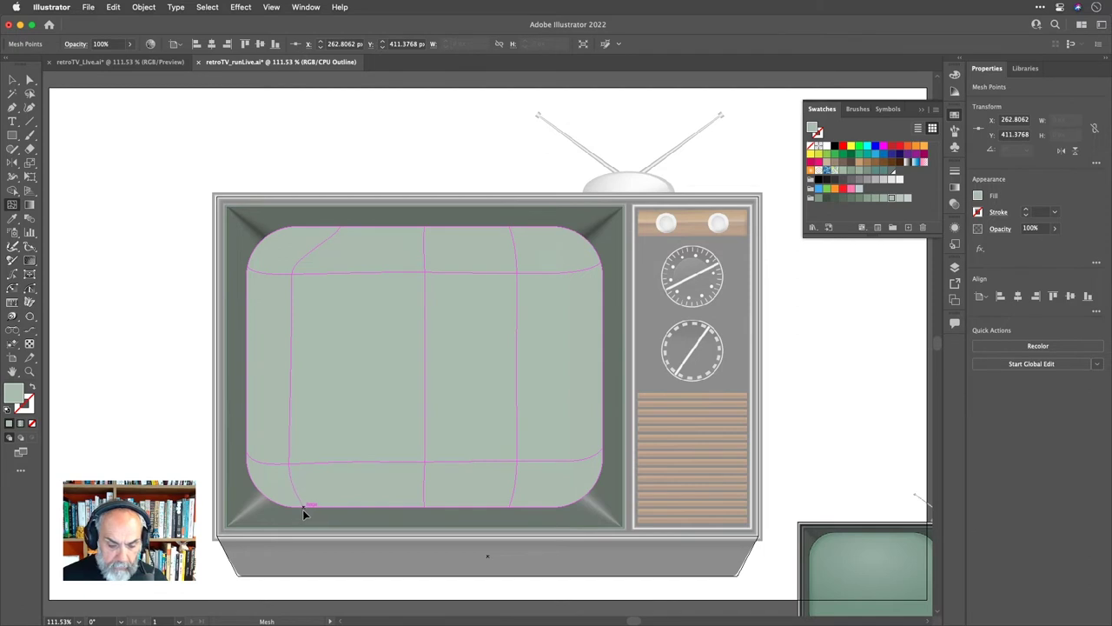
pyautogui.click(303, 510)
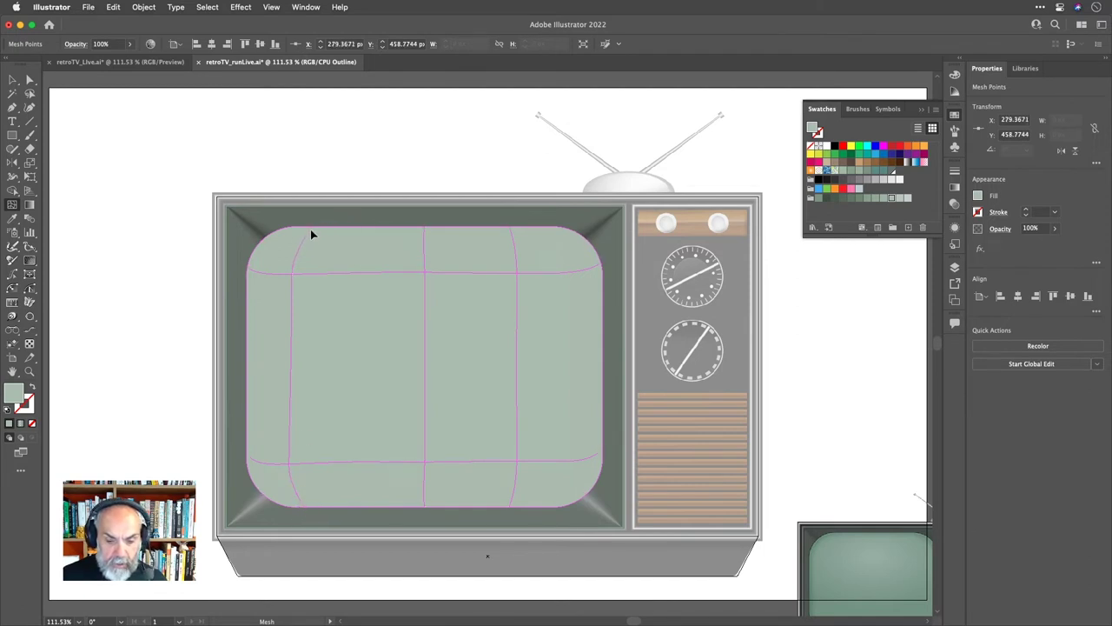
pyautogui.click(310, 229)
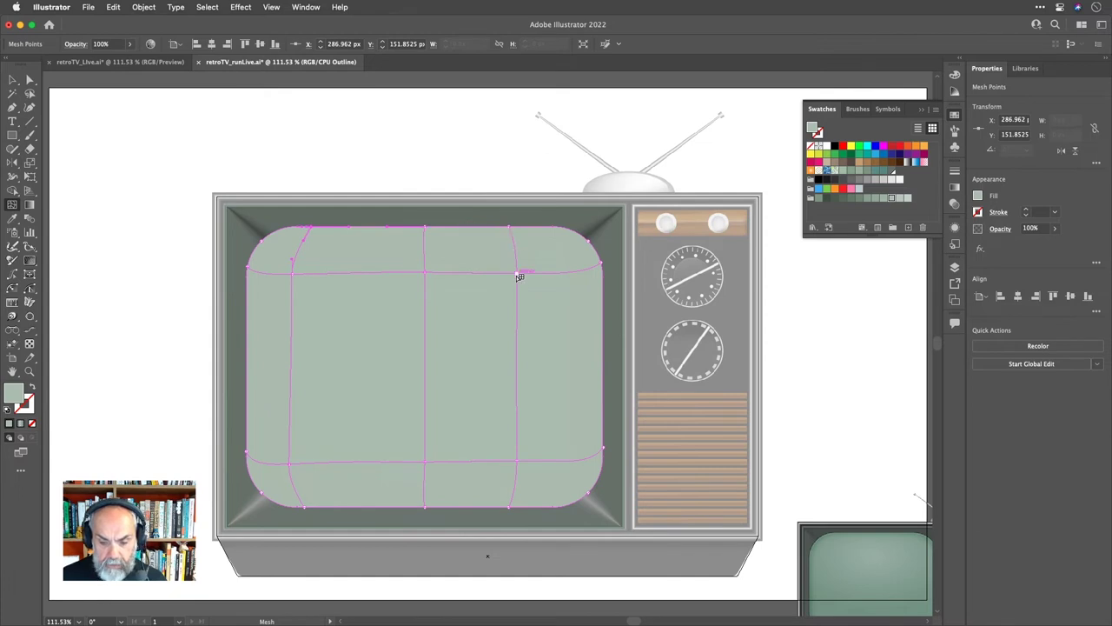
pyautogui.moveTo(519, 273); pyautogui.dragTo(546, 274)
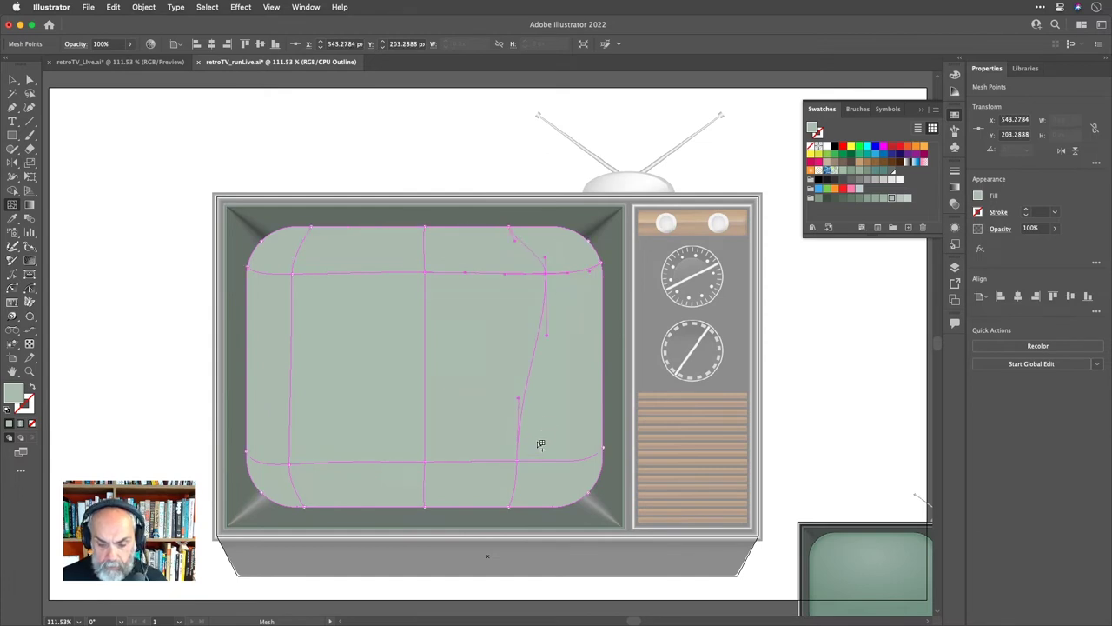
pyautogui.moveTo(520, 461); pyautogui.dragTo(542, 466)
pyautogui.click(288, 502)
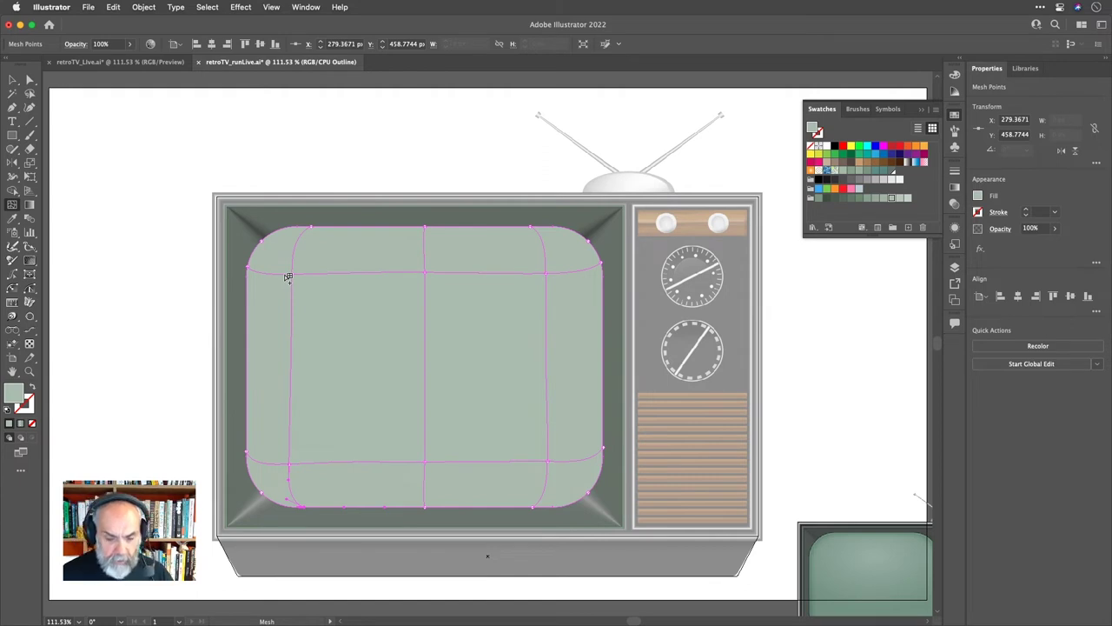
# Add vertical mesh lines near the left and right edges, then save the document.
pyautogui.click(288, 276)
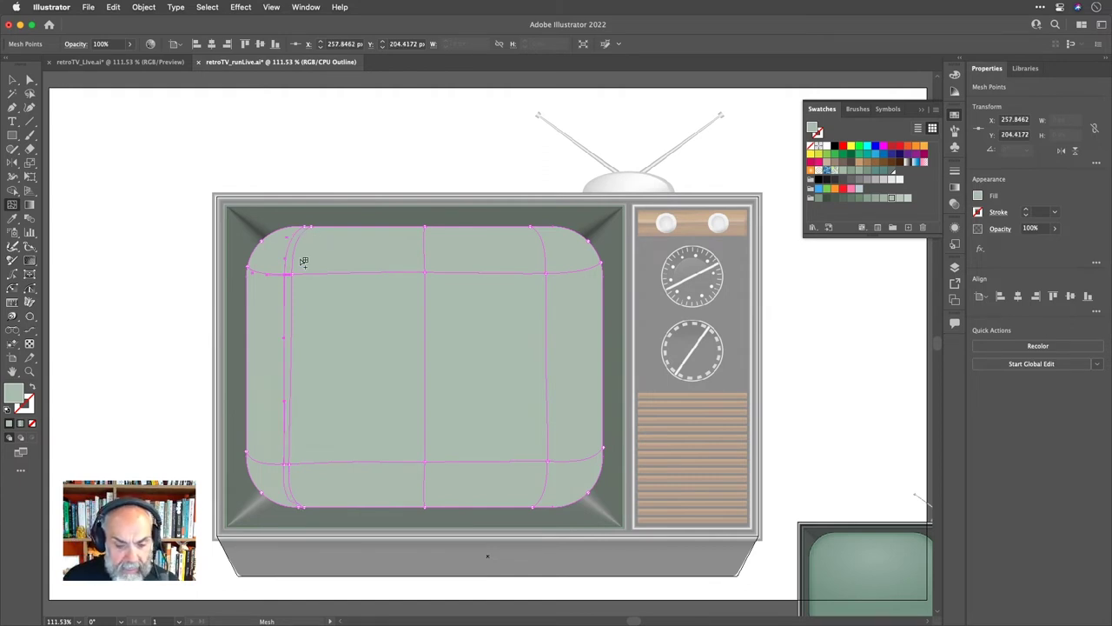
pyautogui.click(553, 274)
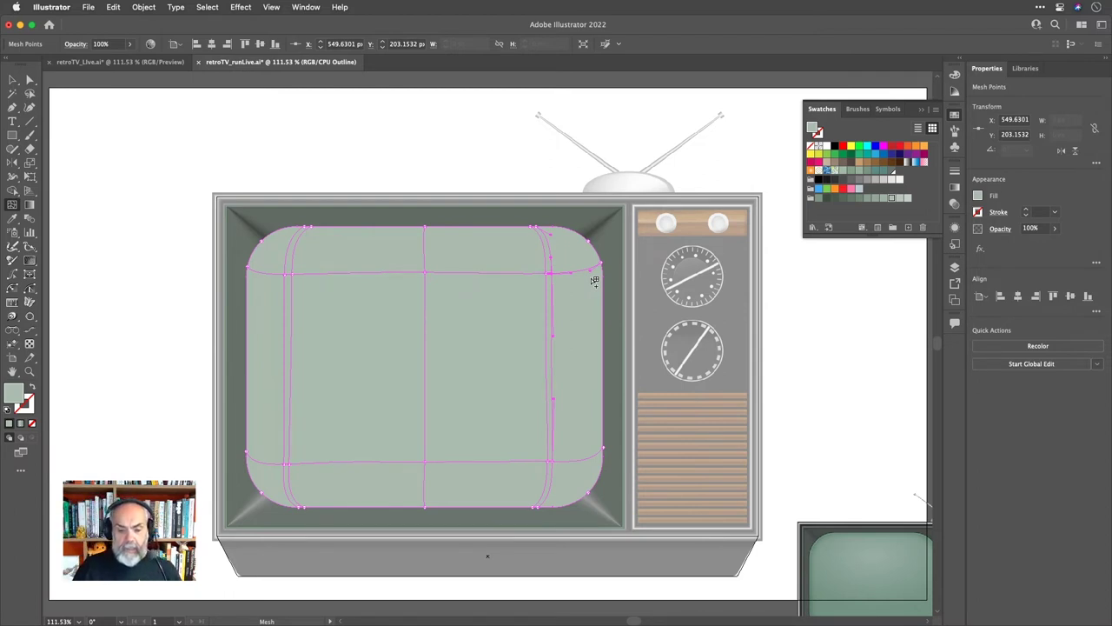
pyautogui.click(261, 271)
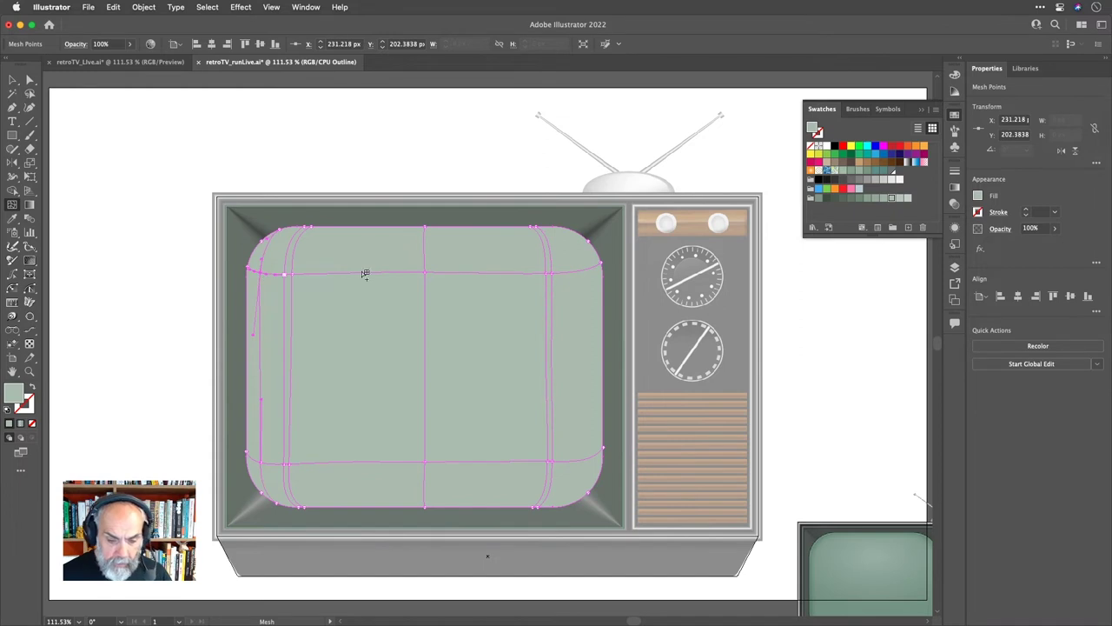
pyautogui.click(589, 272)
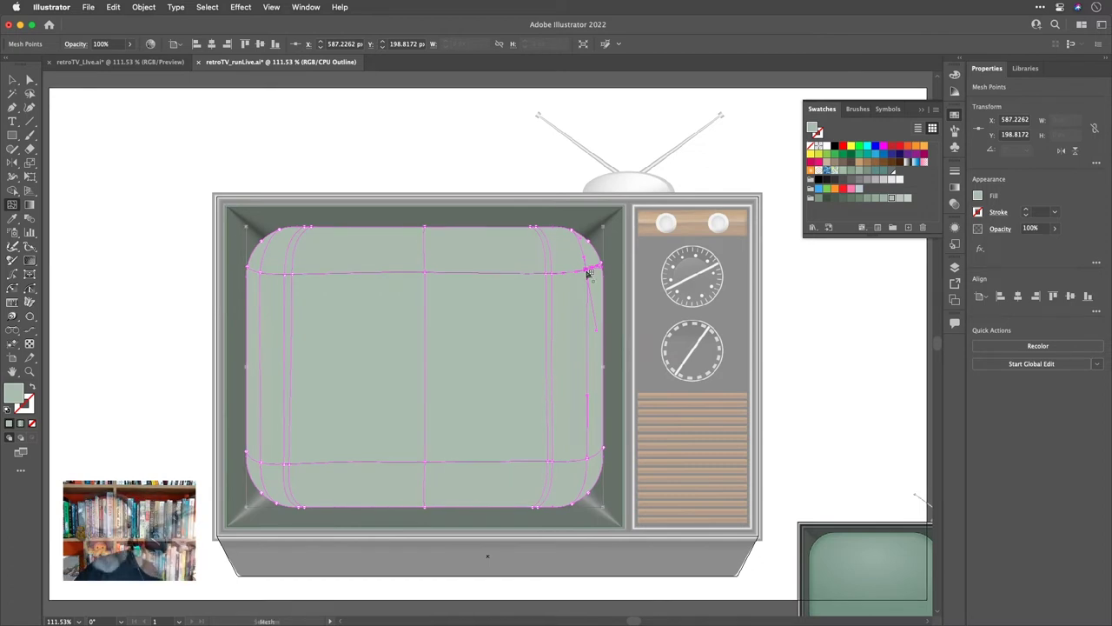
pyautogui.press('super+s')
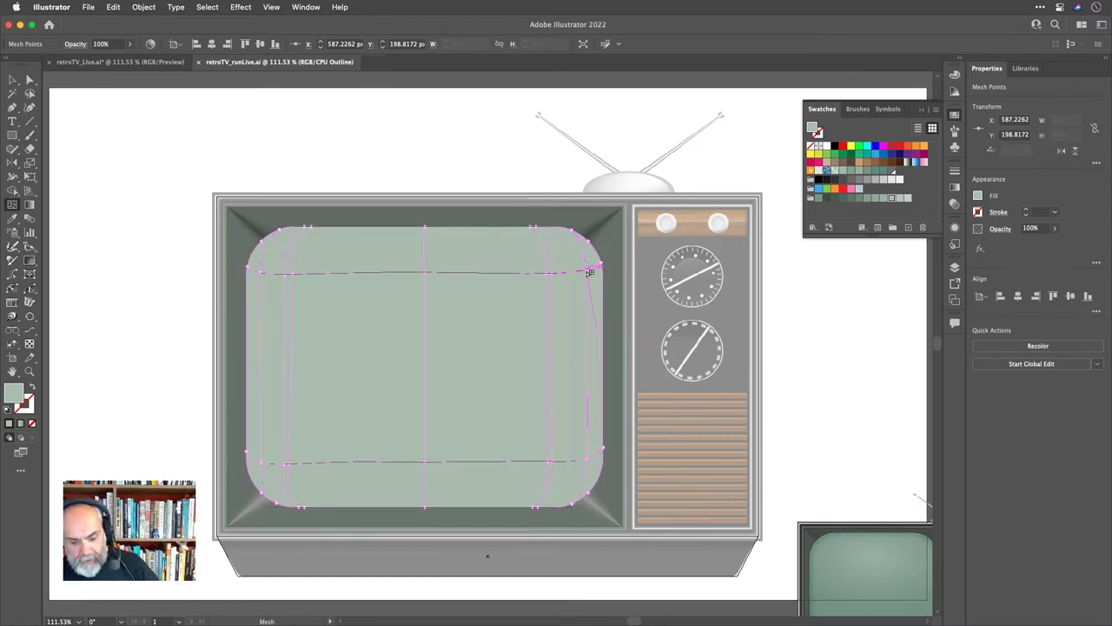
pyautogui.press('q')
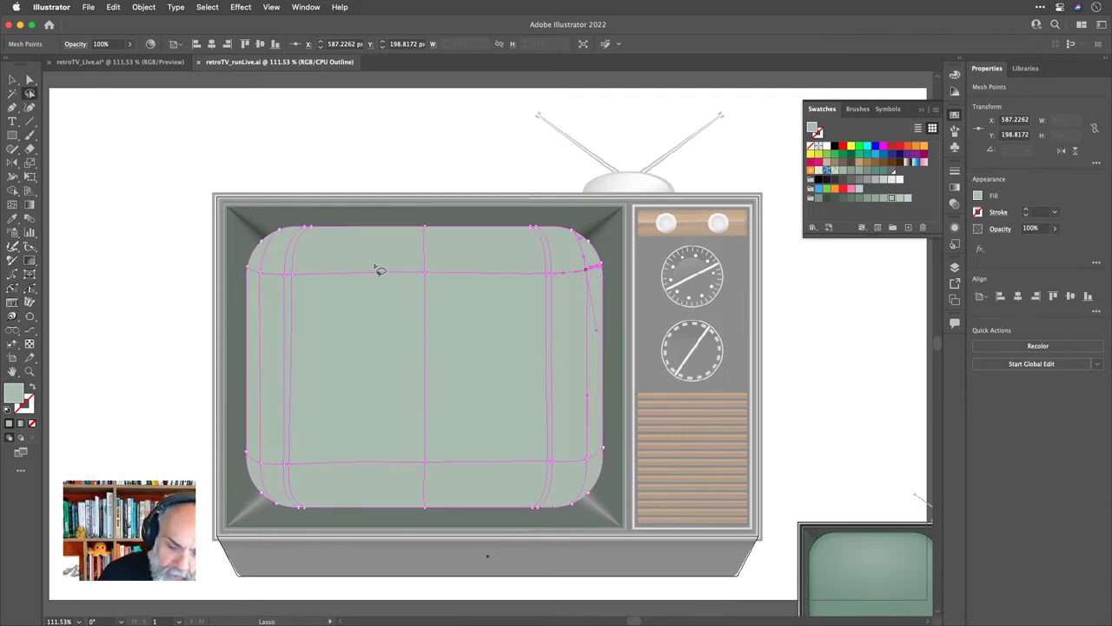
# Colour the top mesh points a pale green, boosting saturation and brightness with the Color sliders.
pyautogui.moveTo(275, 266)
pyautogui.mouseDown()
pyautogui.moveTo(493, 263)
pyautogui.moveTo(567, 271)
pyautogui.moveTo(567, 281)
pyautogui.moveTo(383, 293)
pyautogui.moveTo(278, 270)
pyautogui.mouseUp()
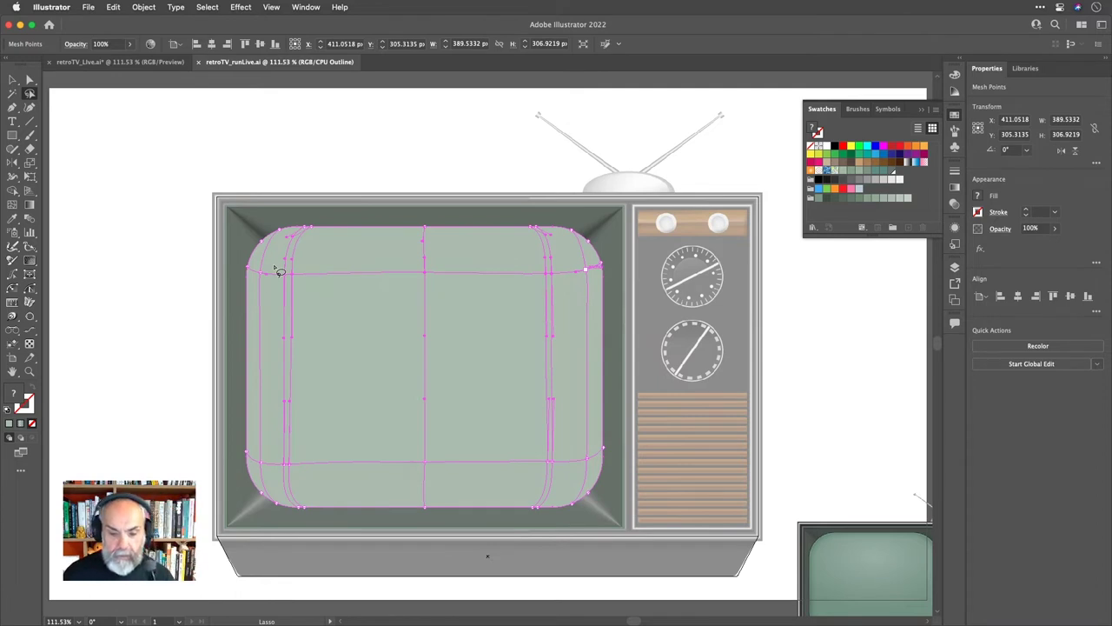
pyautogui.click(907, 199)
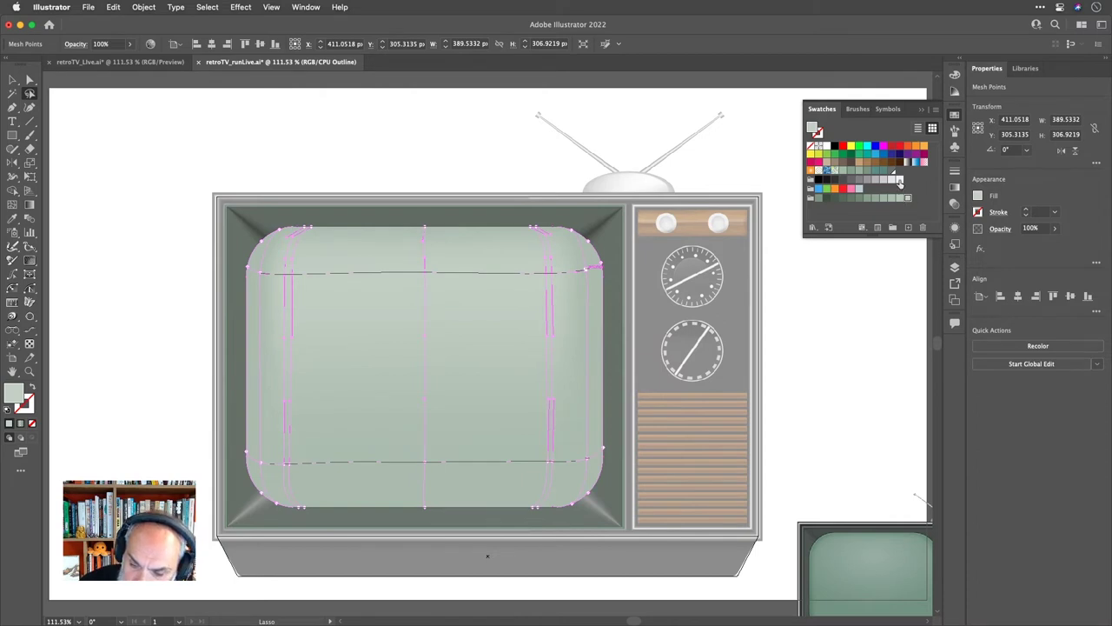
pyautogui.click(900, 179)
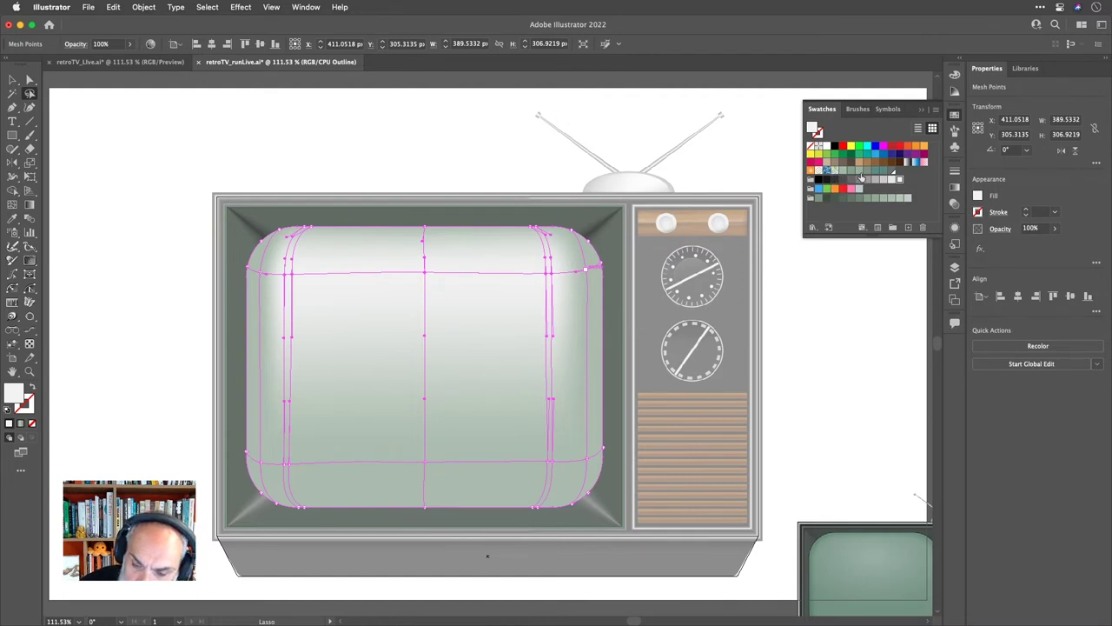
pyautogui.click(859, 173)
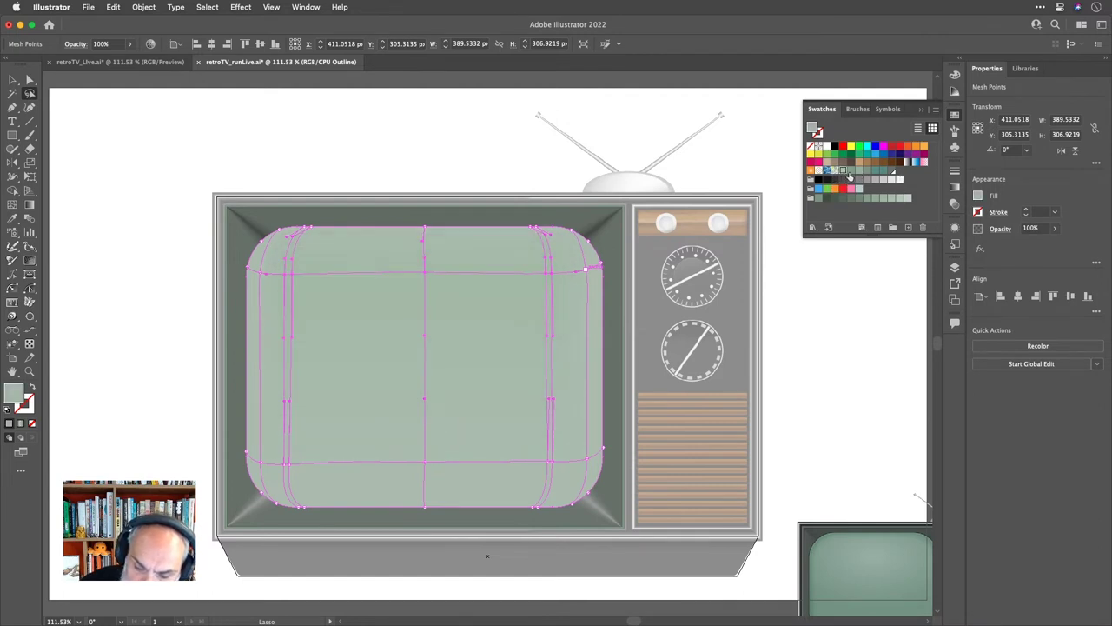
pyautogui.click(907, 199)
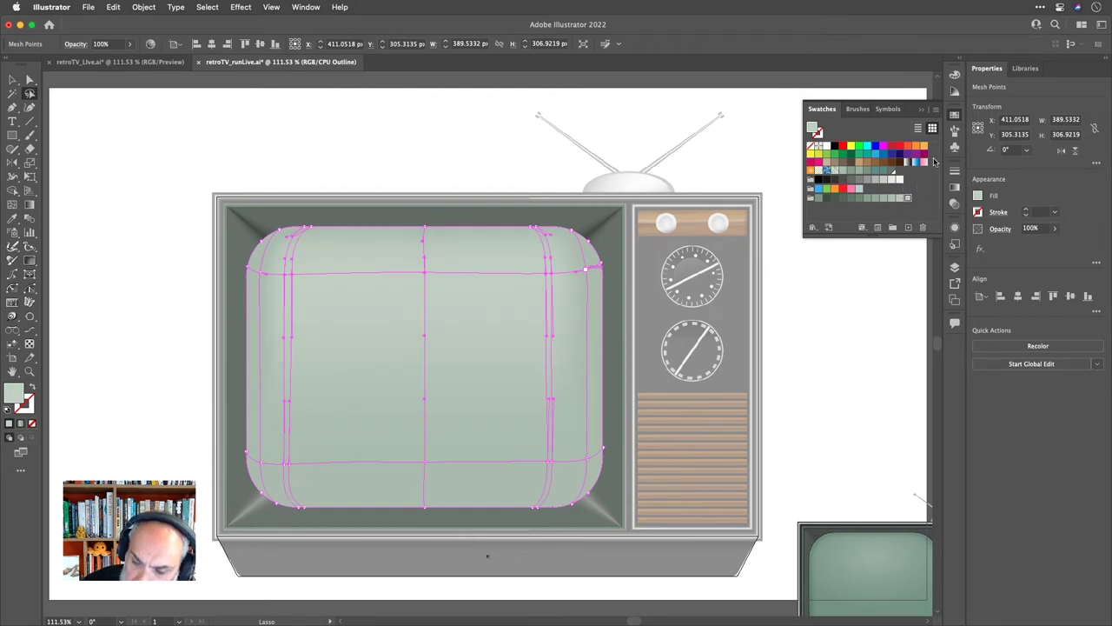
pyautogui.click(954, 74)
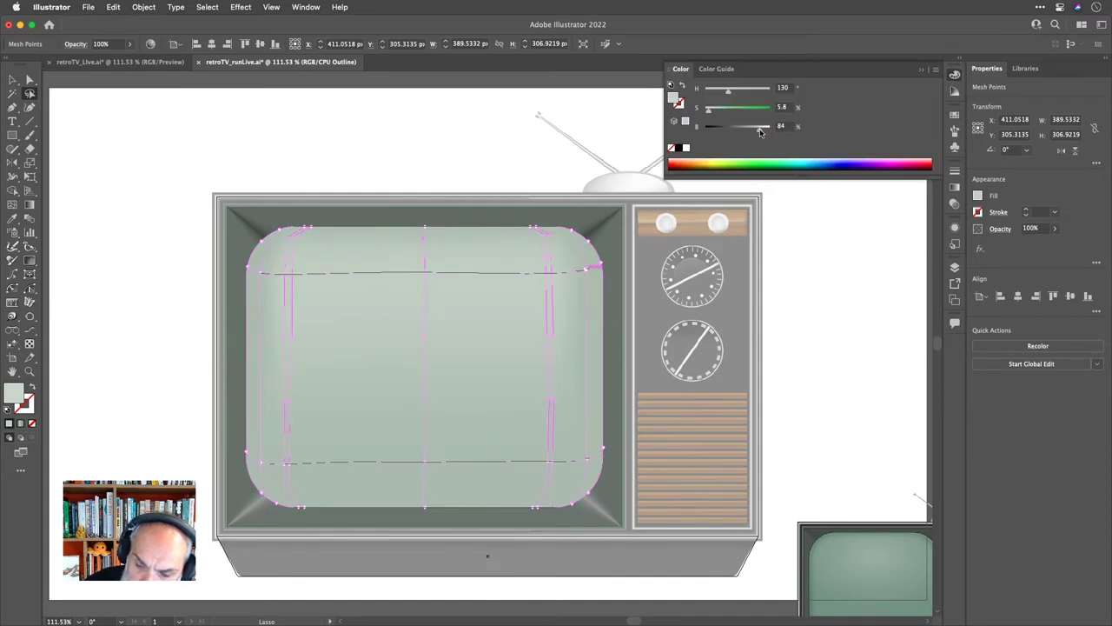
pyautogui.moveTo(761, 130); pyautogui.dragTo(716, 116)
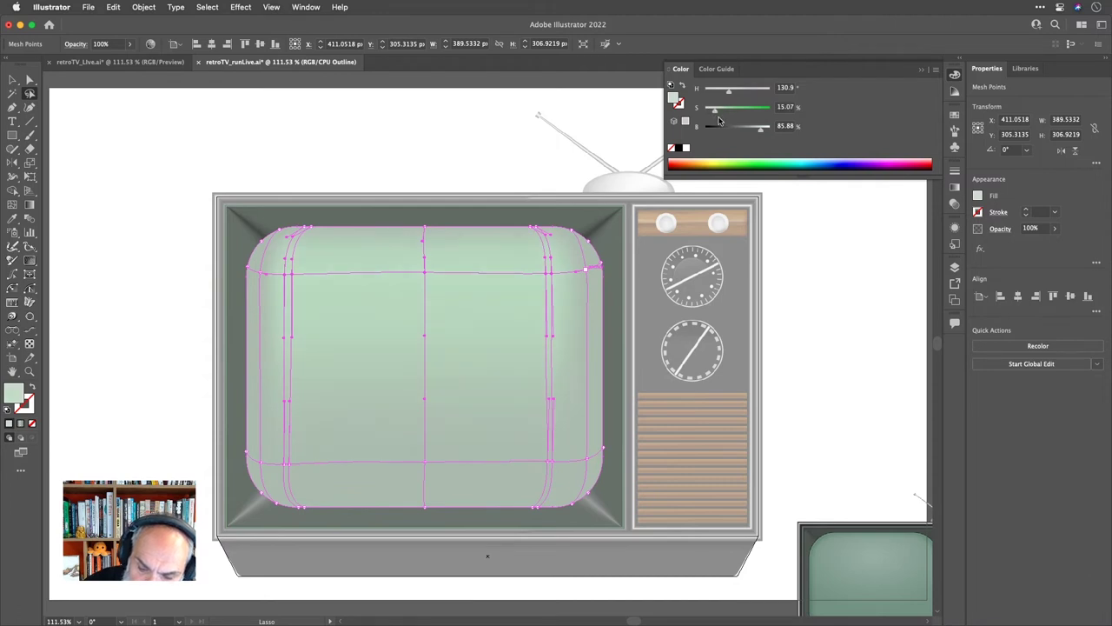
pyautogui.click(763, 132)
pyautogui.moveTo(763, 132); pyautogui.dragTo(762, 132)
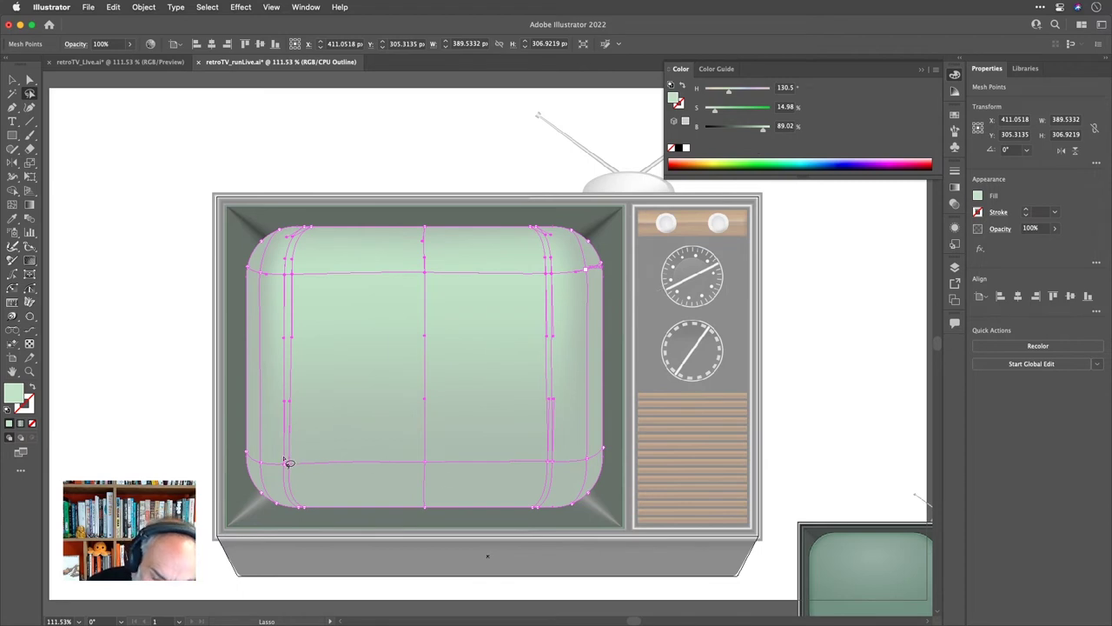
# Give the mesh points along the lower edge a grey-green swatch colour.
pyautogui.moveTo(276, 454)
pyautogui.mouseDown()
pyautogui.moveTo(572, 455)
pyautogui.moveTo(566, 473)
pyautogui.moveTo(529, 477)
pyautogui.moveTo(292, 450)
pyautogui.mouseUp()
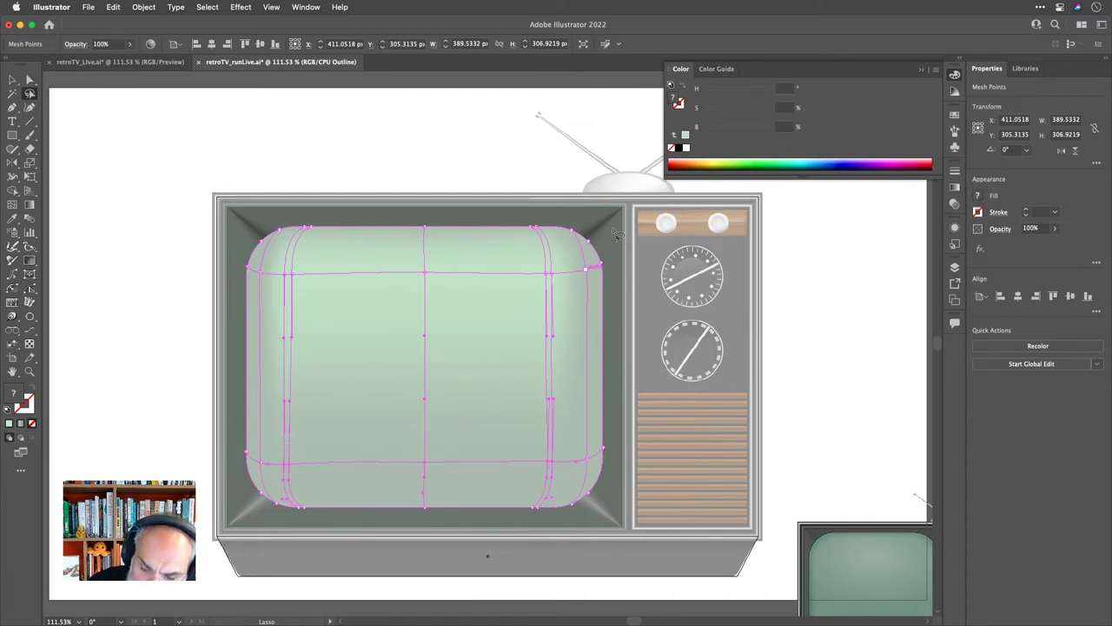
pyautogui.click(955, 115)
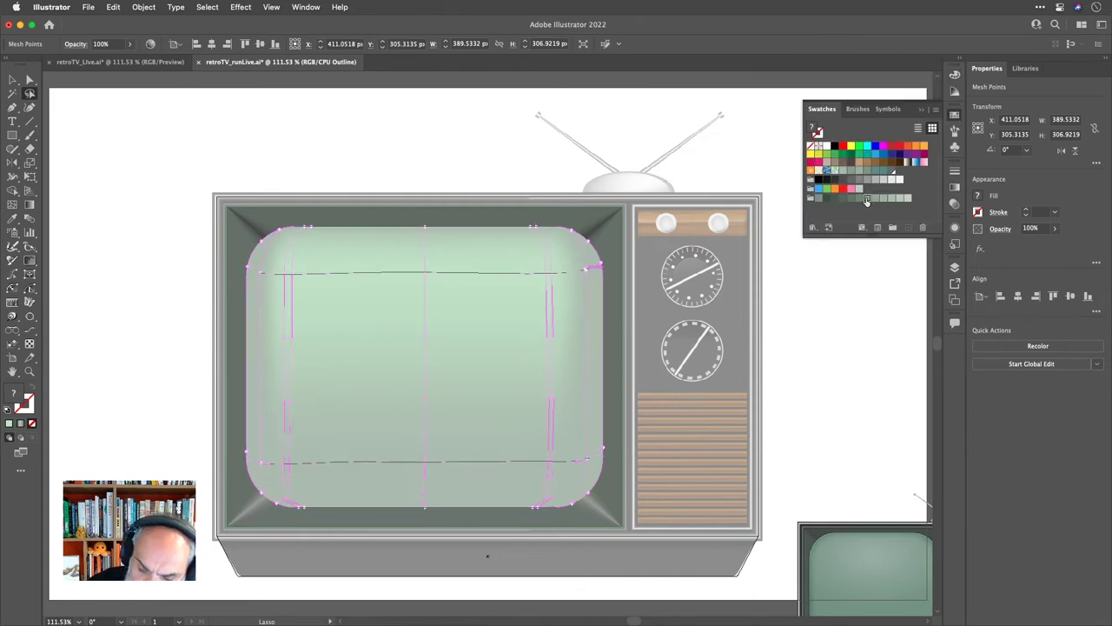
pyautogui.click(866, 200)
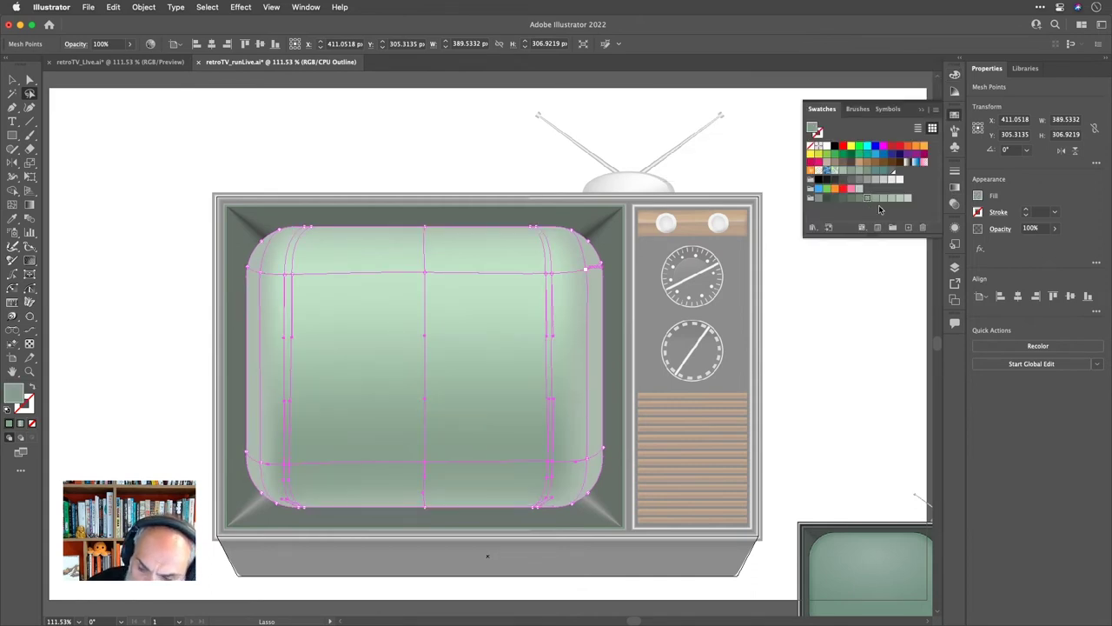
pyautogui.click(875, 198)
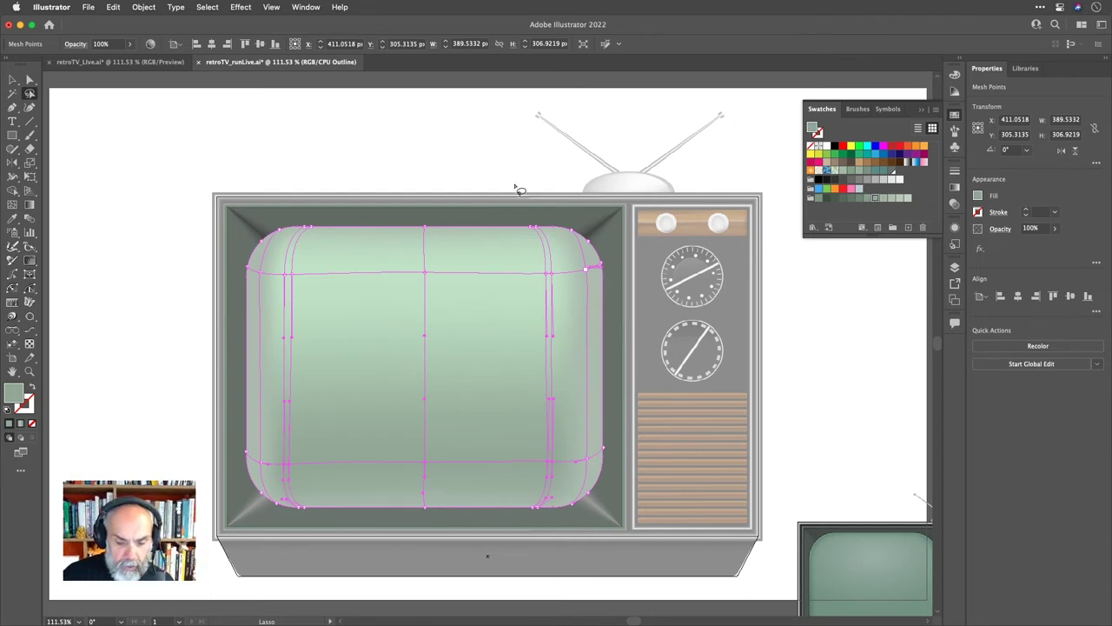
# Select the screen's top-middle mesh point, then undo a trial move of it.
pyautogui.click(13, 80)
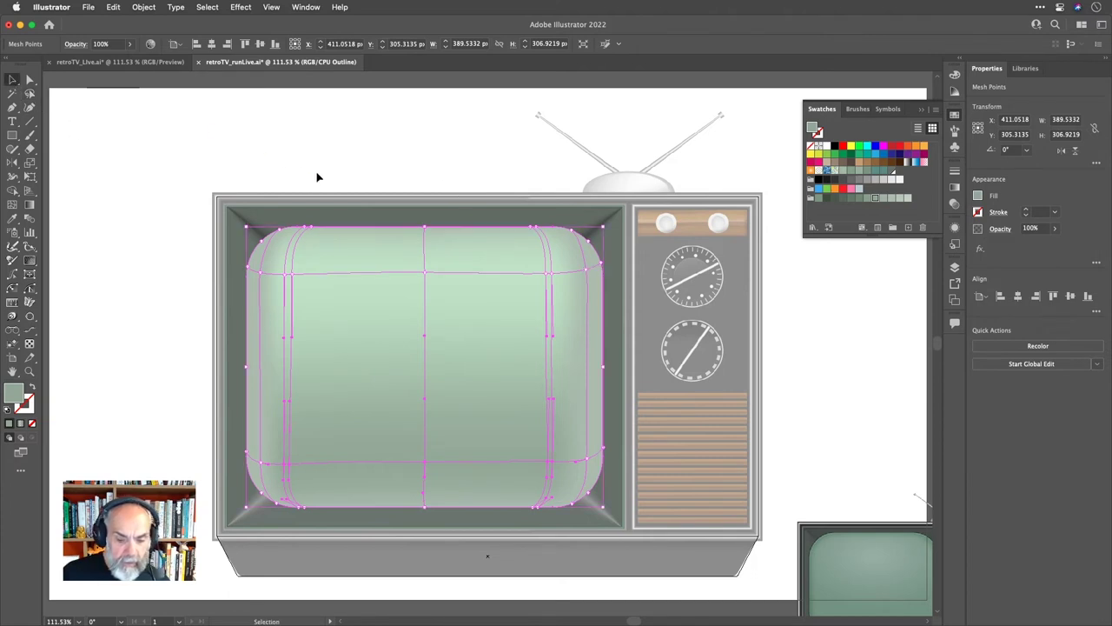
pyautogui.click(369, 170)
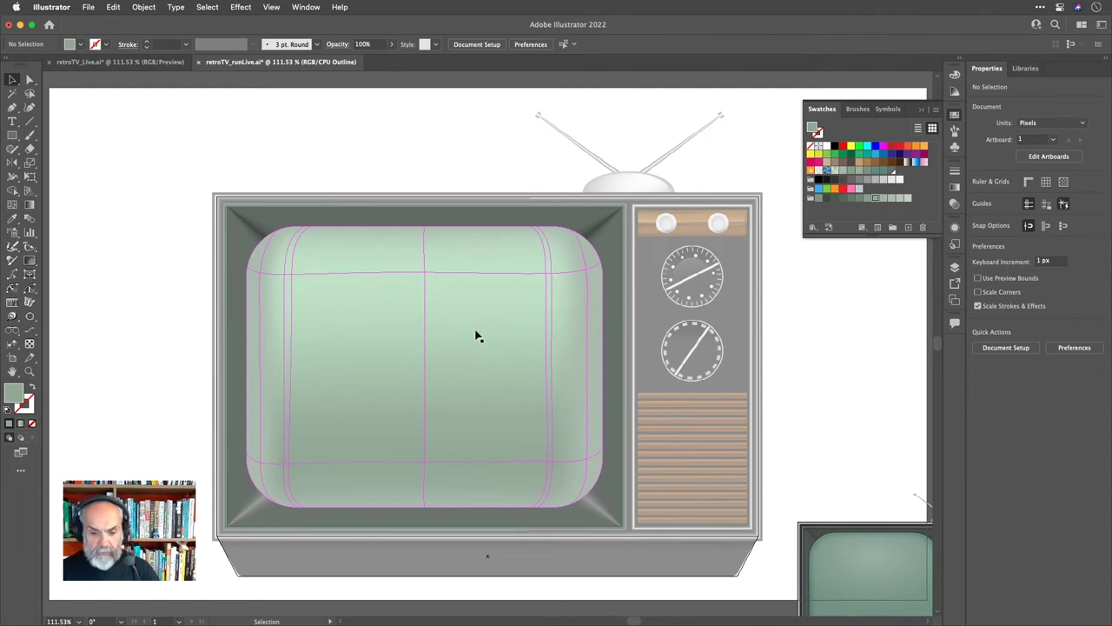
pyautogui.press('a')
pyautogui.click(426, 273)
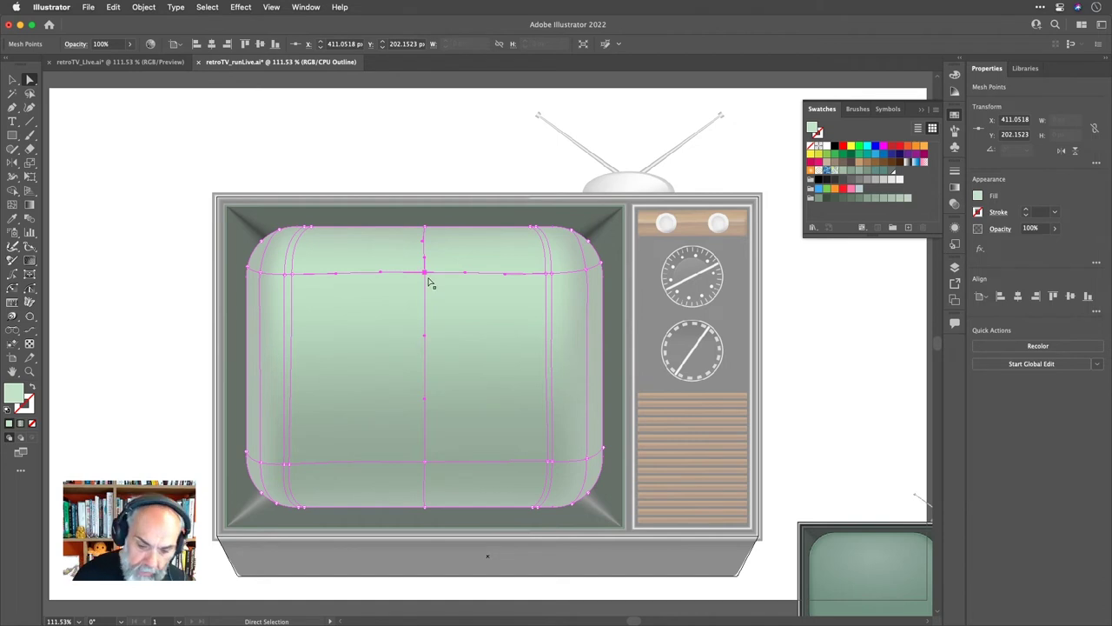
pyautogui.moveTo(426, 275); pyautogui.dragTo(466, 340)
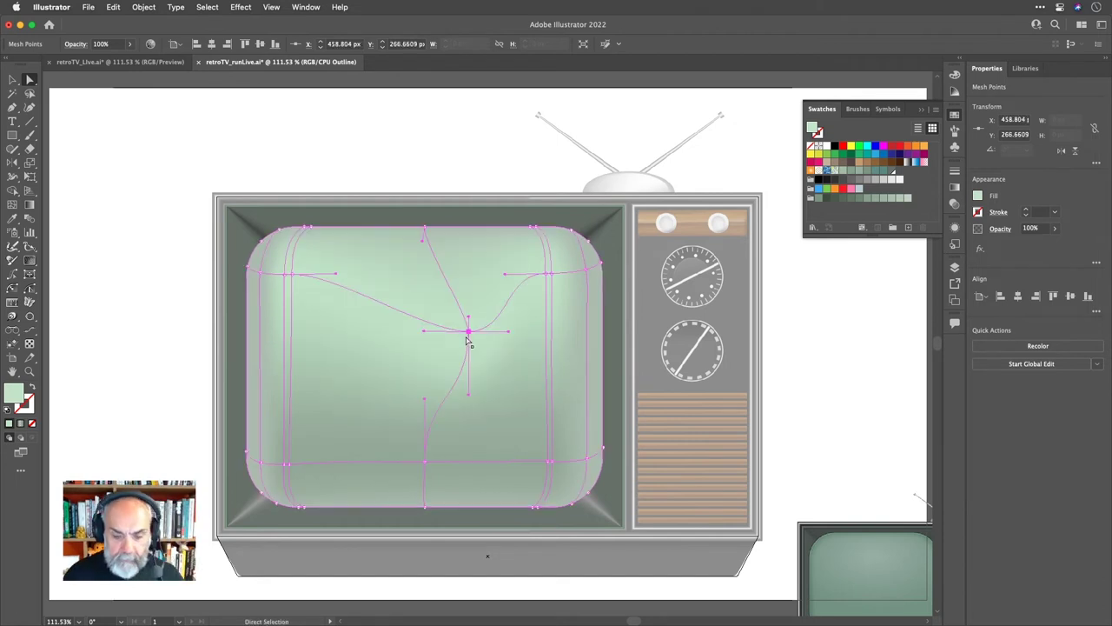
pyautogui.press('super+z')
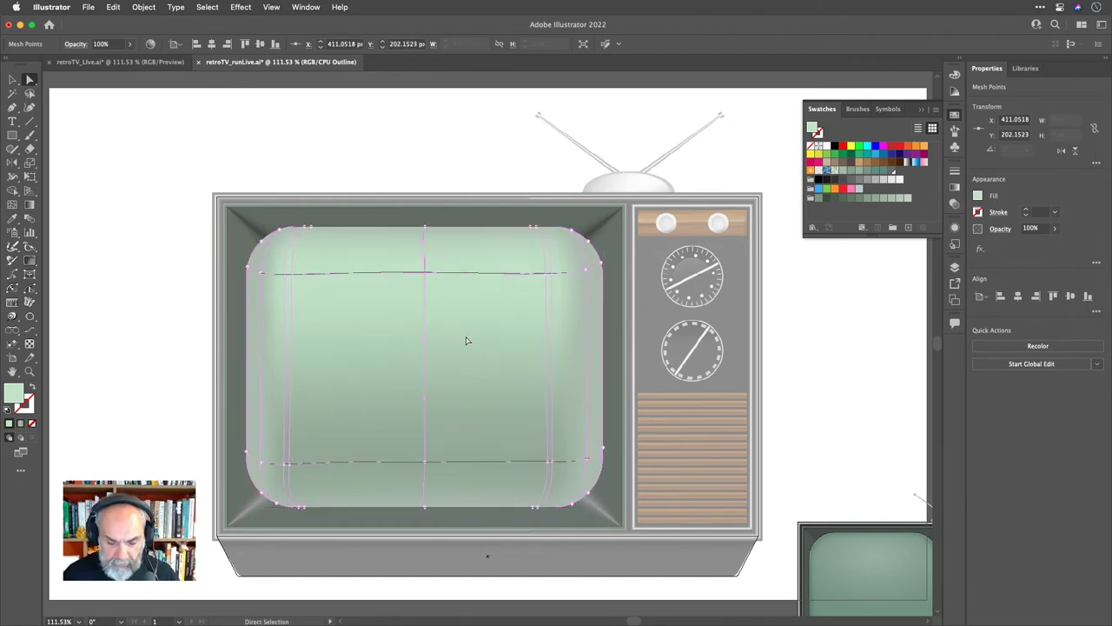
# Lasso the top-middle mesh point and colour it pale grey-green at about 91% brightness.
pyautogui.press('q')
pyautogui.moveTo(418, 261)
pyautogui.mouseDown()
pyautogui.moveTo(445, 261)
pyautogui.moveTo(415, 269)
pyautogui.mouseUp()
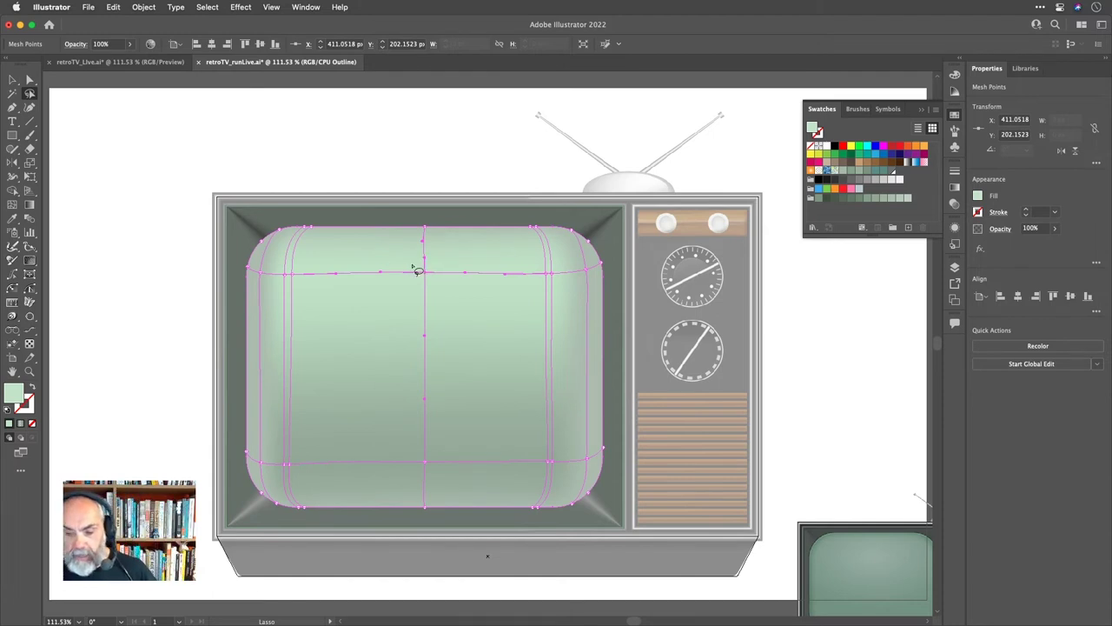
pyautogui.click(900, 180)
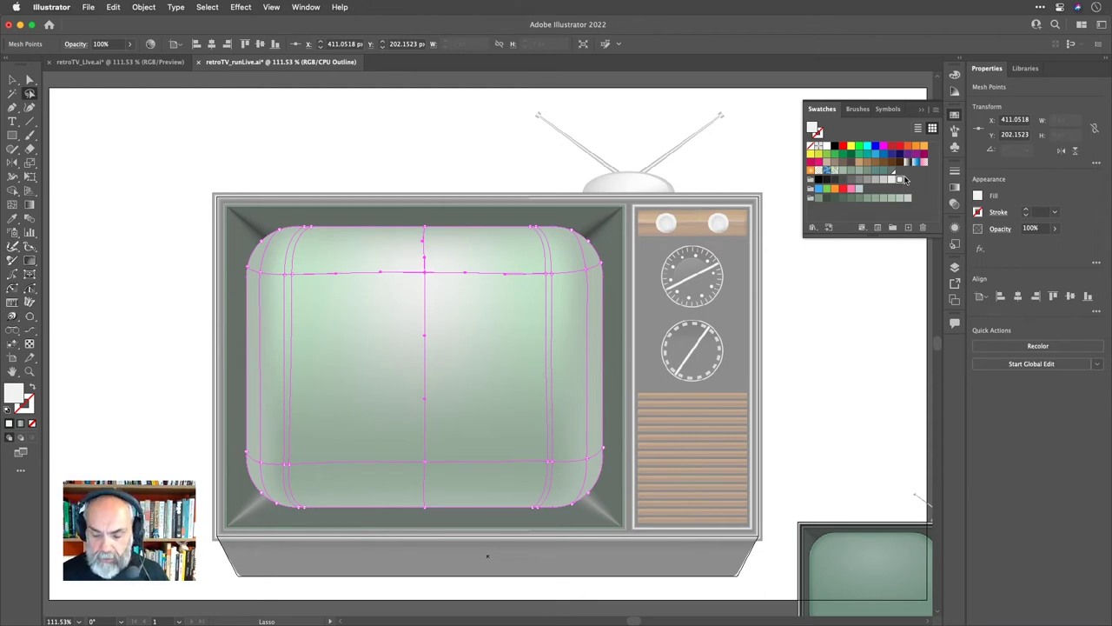
pyautogui.click(908, 198)
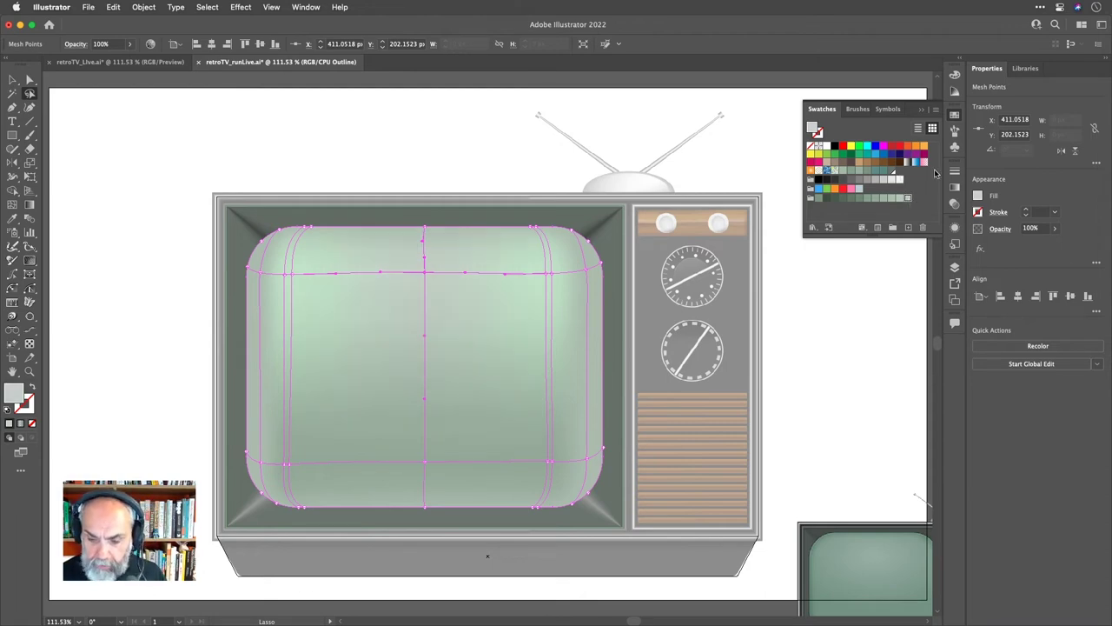
pyautogui.click(954, 75)
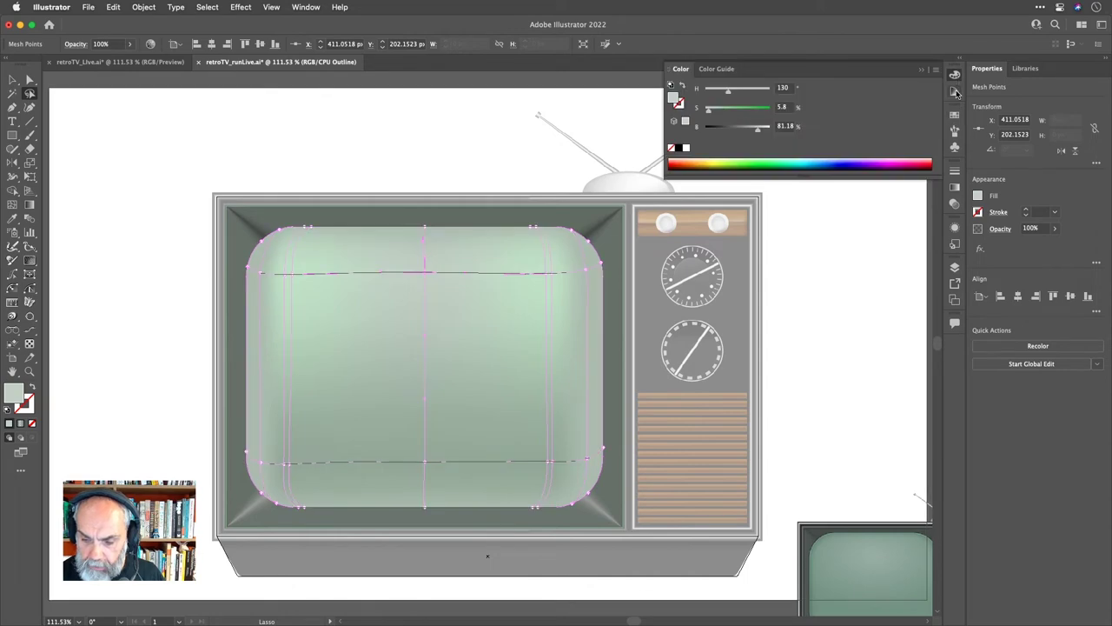
pyautogui.moveTo(759, 130); pyautogui.dragTo(764, 130)
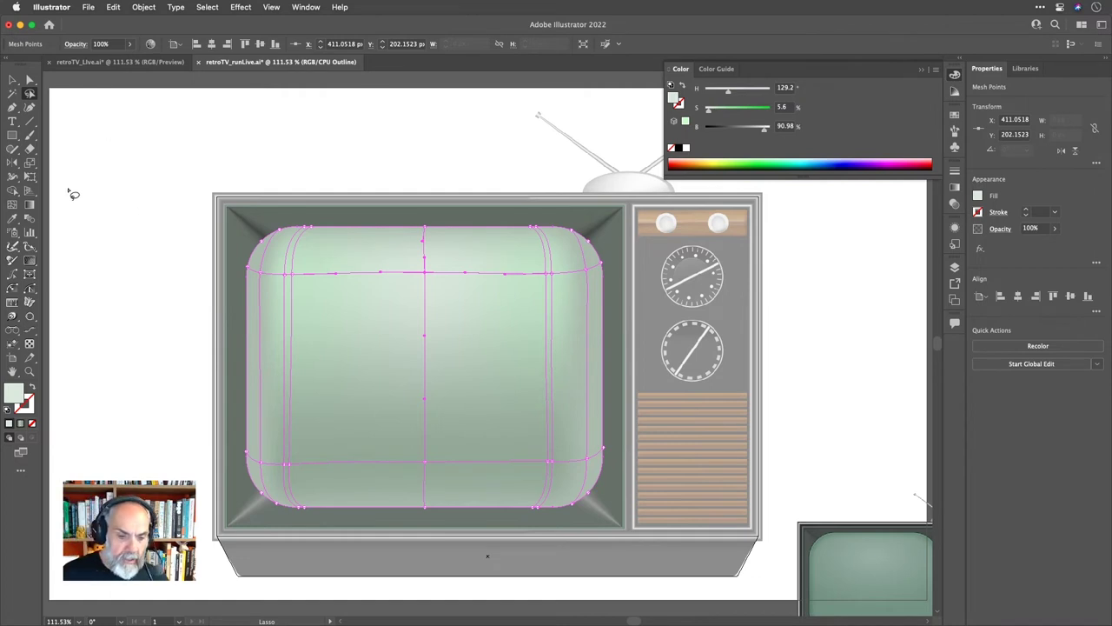
pyautogui.click(13, 80)
pyautogui.click(274, 137)
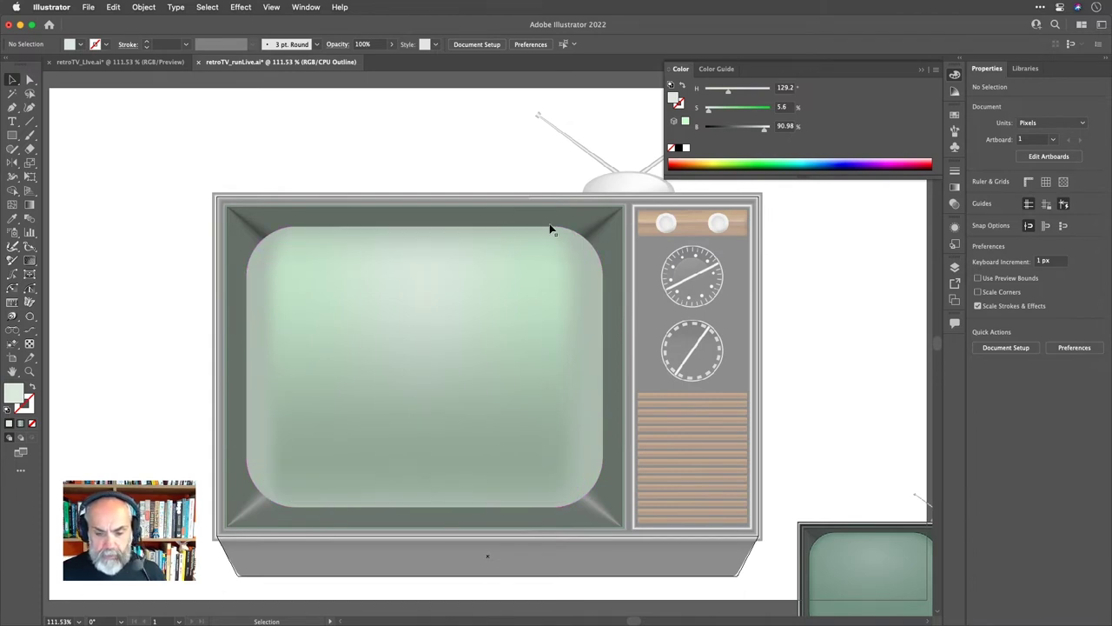
# Shift the copied pink rounded rectangle 800 px right and place it on the Screen layer.
pyautogui.click(953, 268)
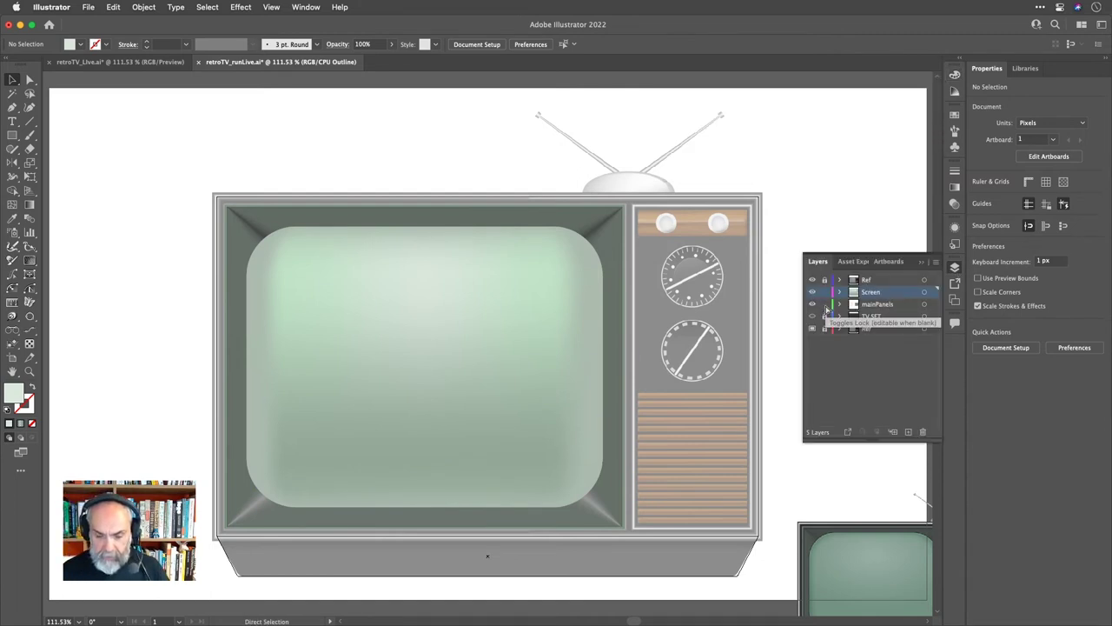
pyautogui.press('super+minus')
pyautogui.press('super+minus')
pyautogui.press('super+minus')
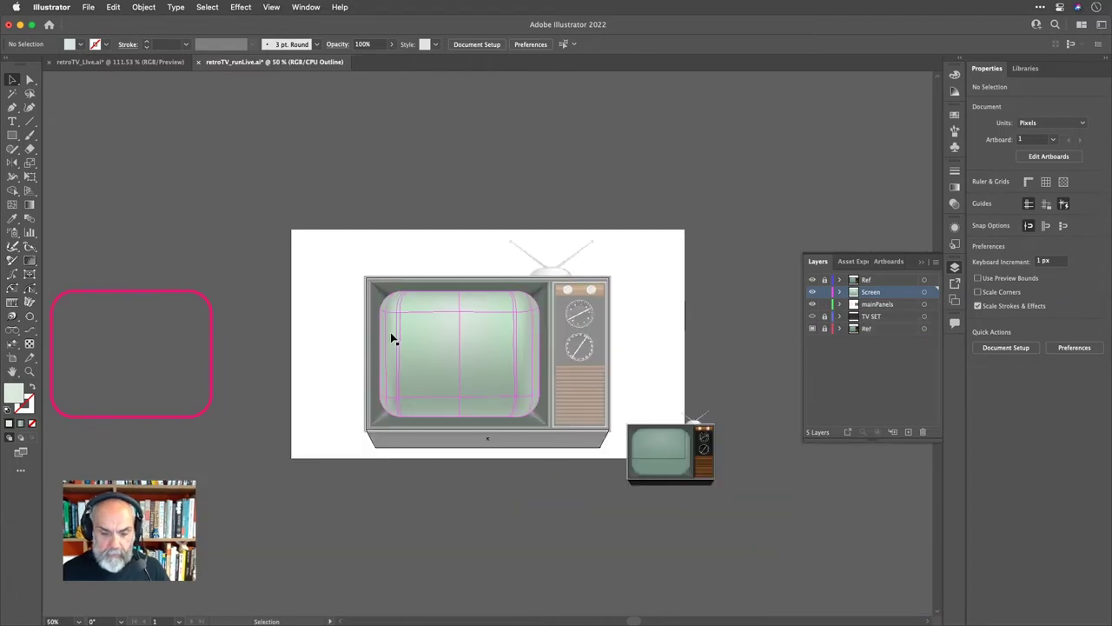
pyautogui.click(191, 293)
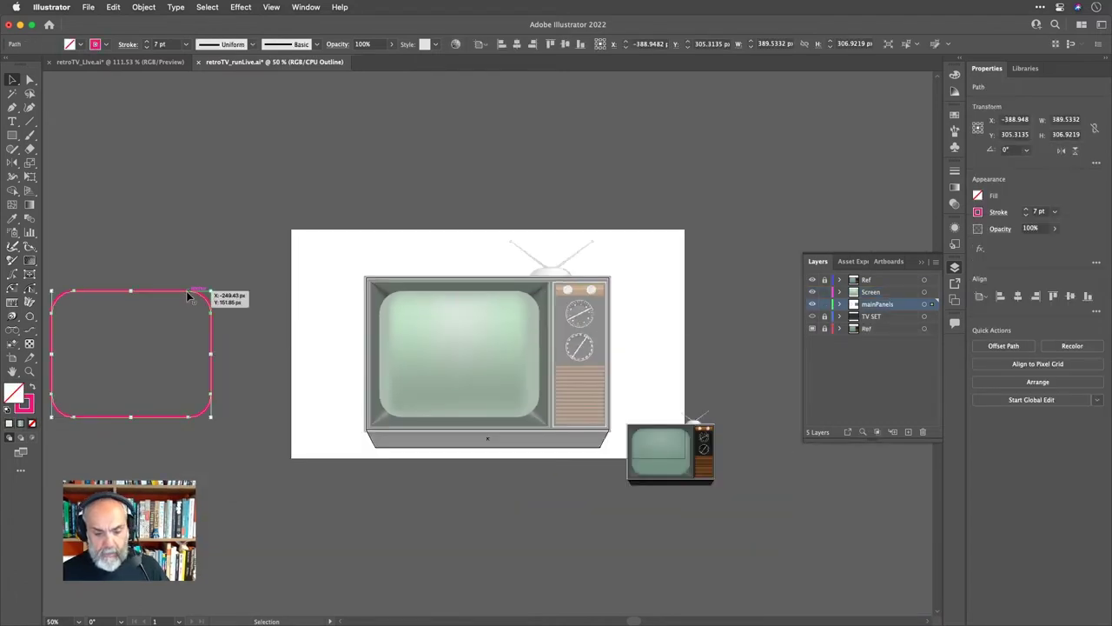
pyautogui.press('Return')
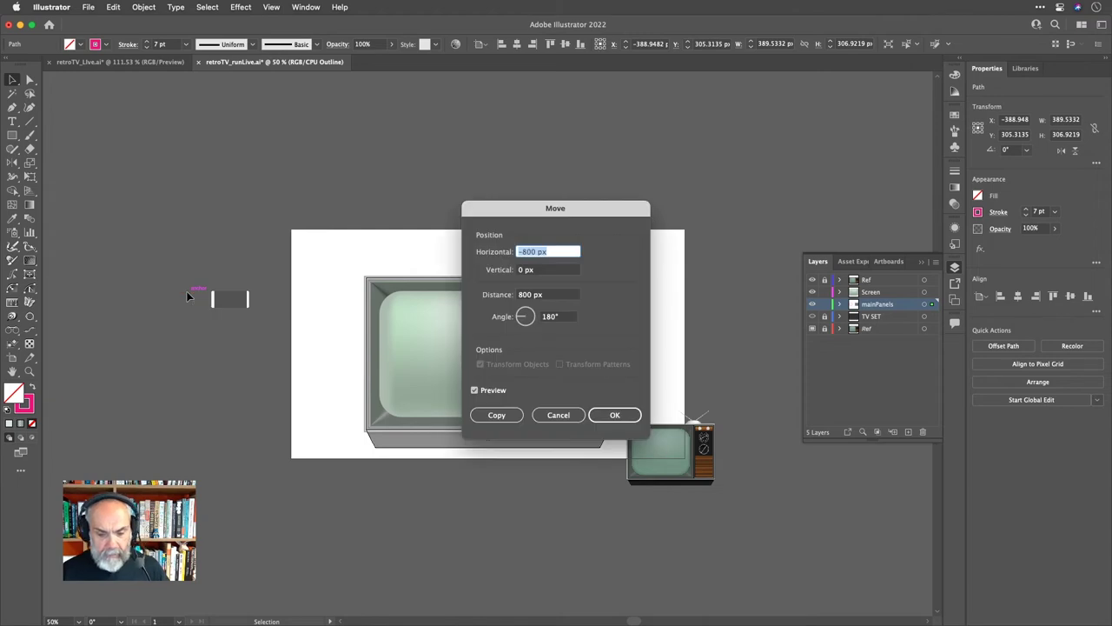
pyautogui.write('800')
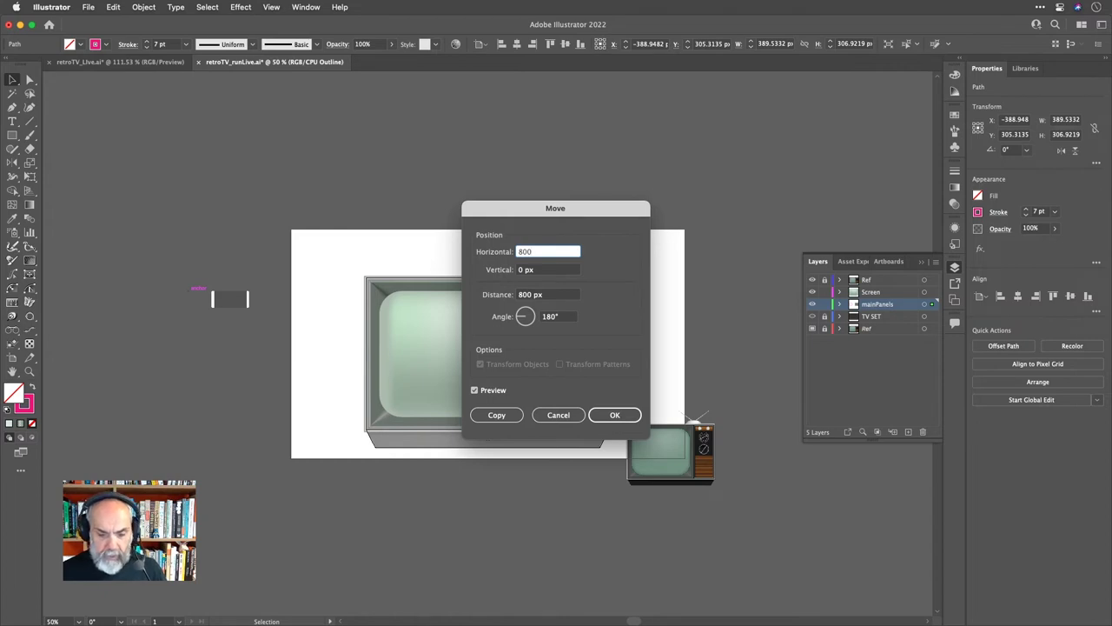
pyautogui.press('Return')
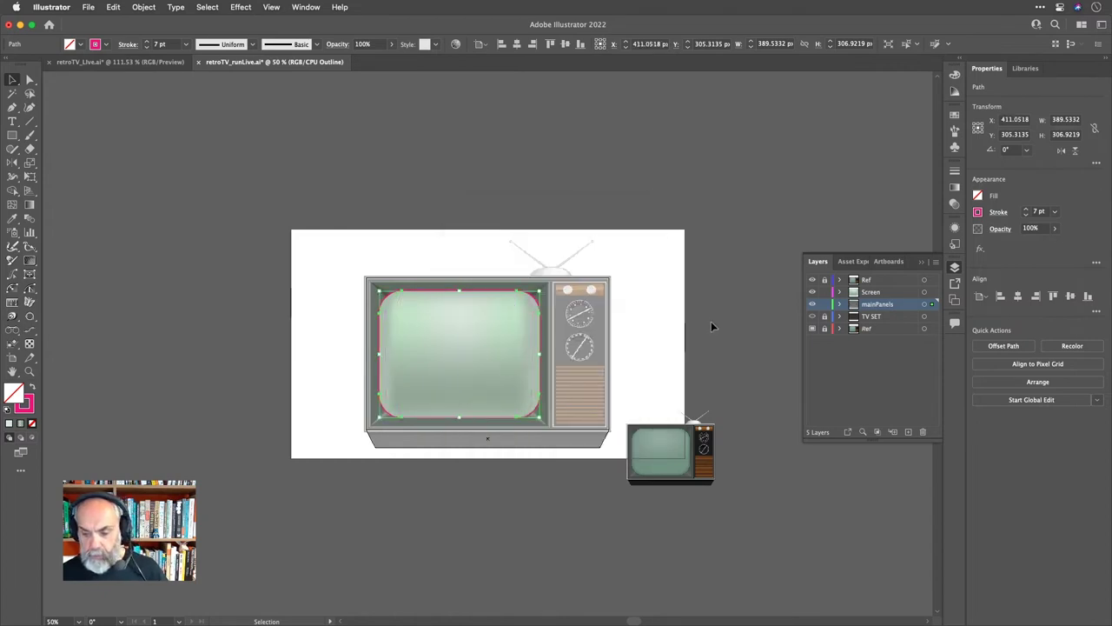
pyautogui.moveTo(932, 307); pyautogui.dragTo(932, 292)
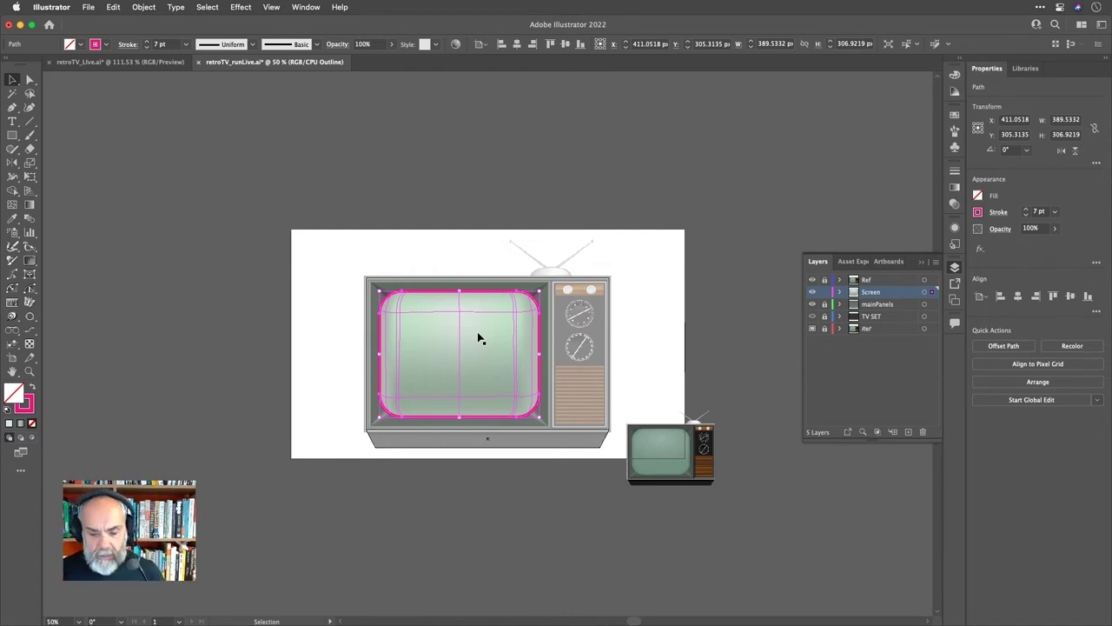
# Leave the outline without a fill and apply a gradient to its stroke instead.
pyautogui.press('a')
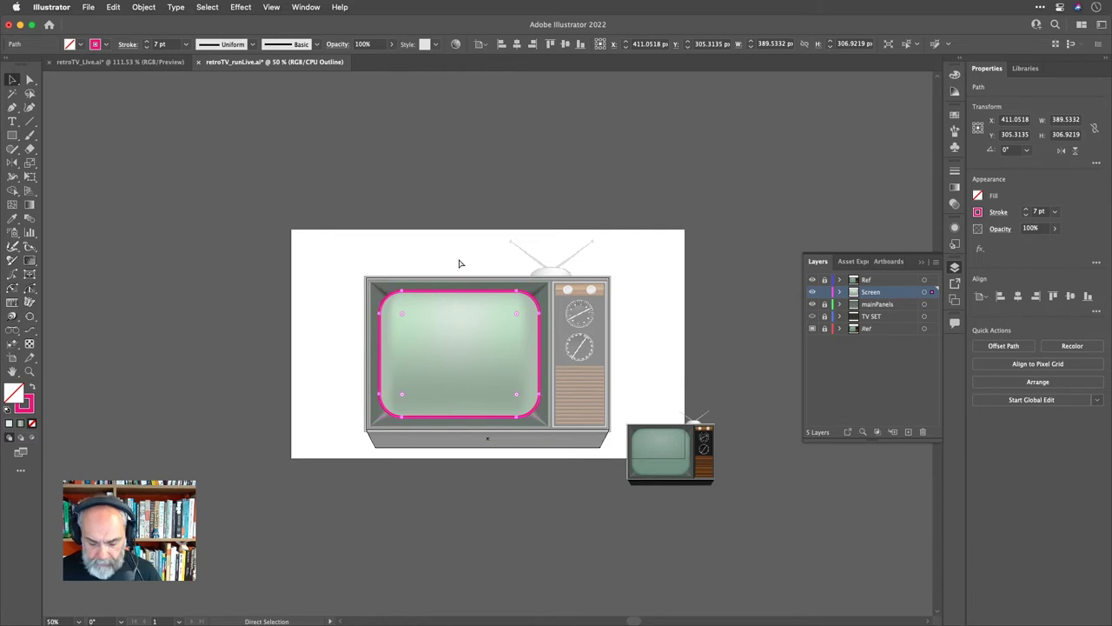
pyautogui.scroll(5, 459, 262)
pyautogui.press('v')
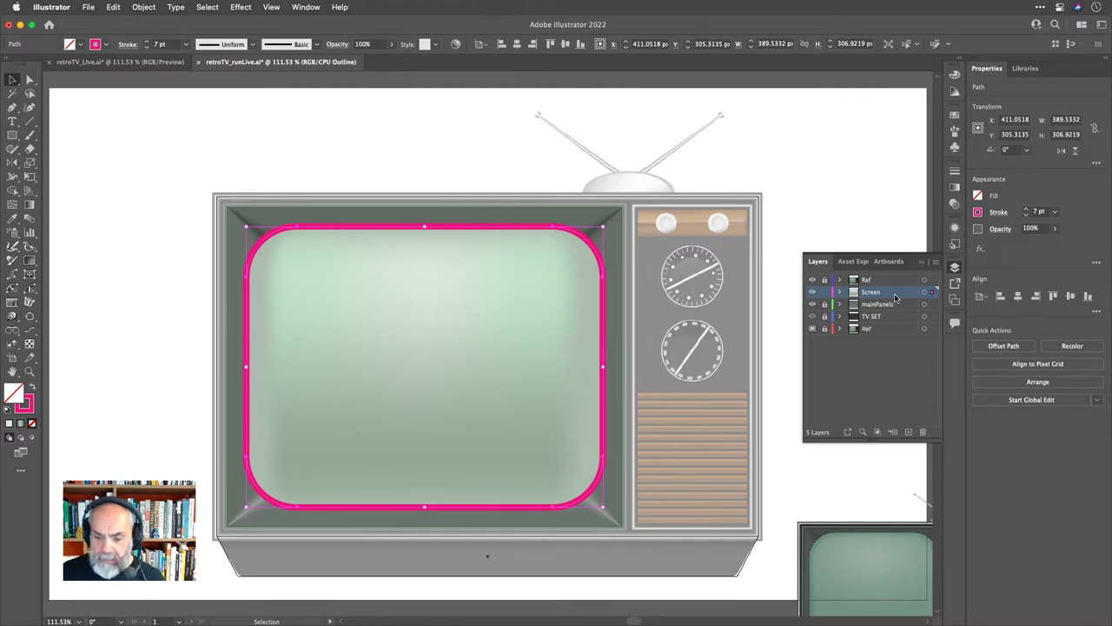
pyautogui.press('.')
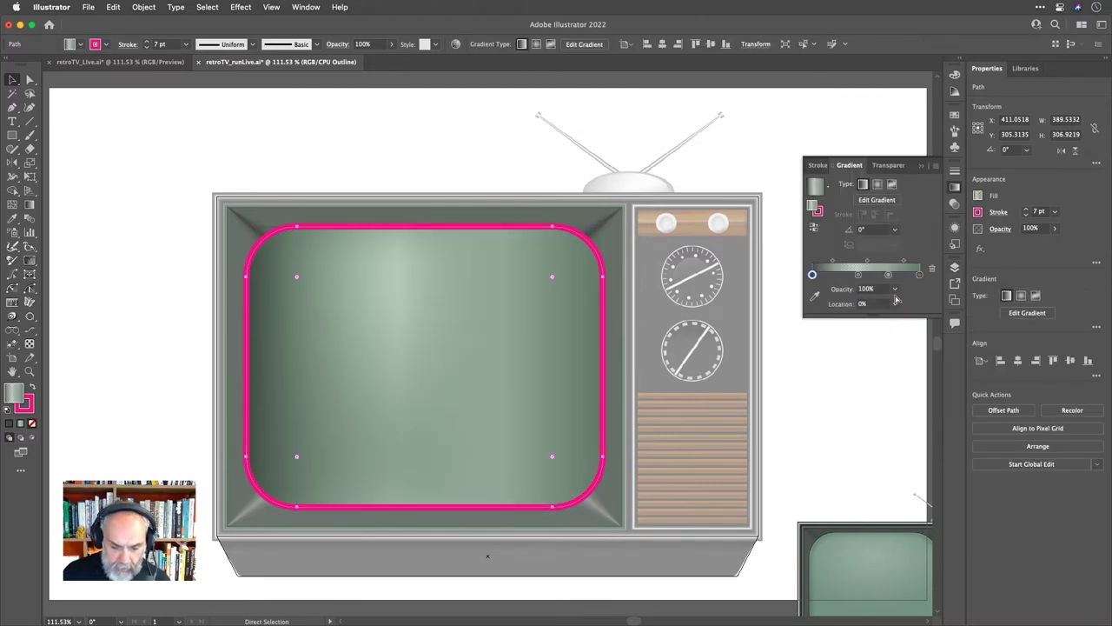
pyautogui.press('/')
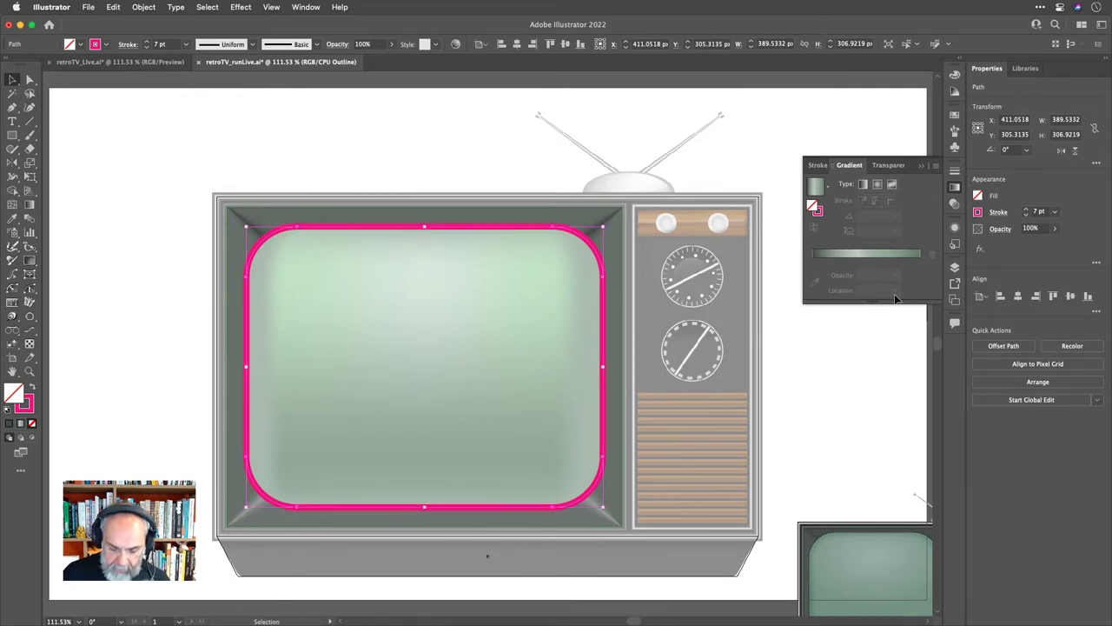
pyautogui.press('x')
pyautogui.press('.')
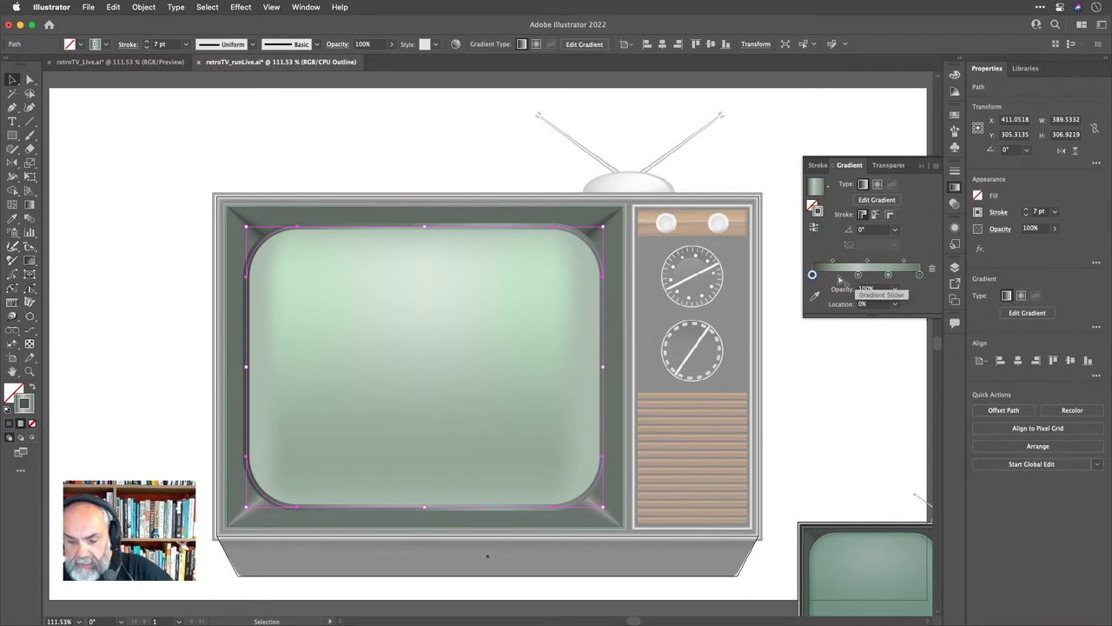
# Delete one gradient stop, apply the gradient across the stroke, and reverse its direction.
pyautogui.moveTo(811, 274); pyautogui.dragTo(810, 320)
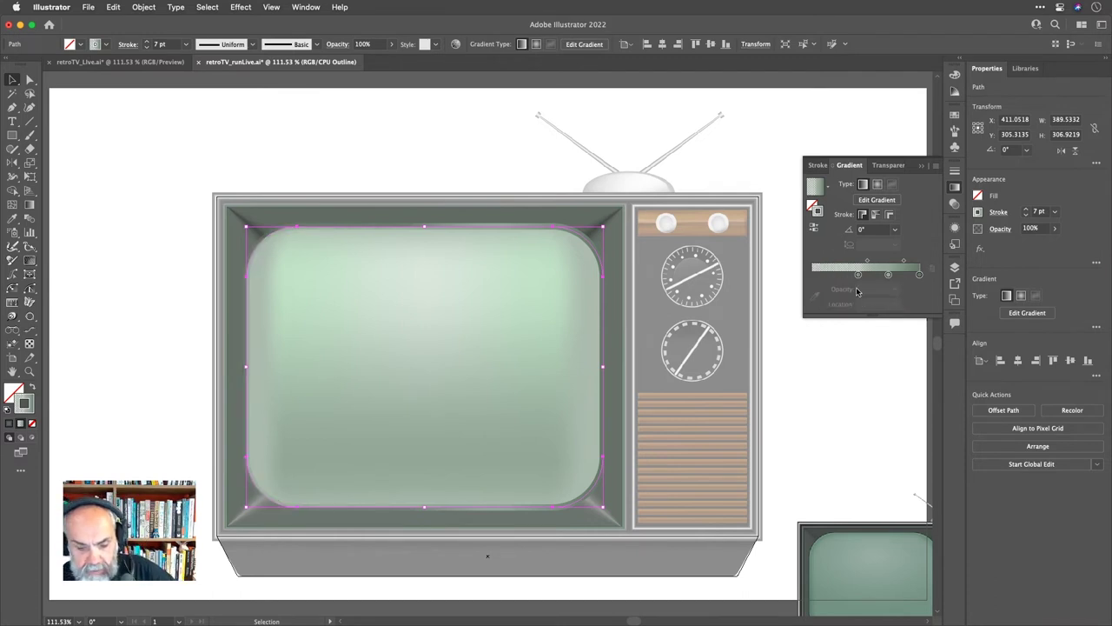
pyautogui.click(891, 216)
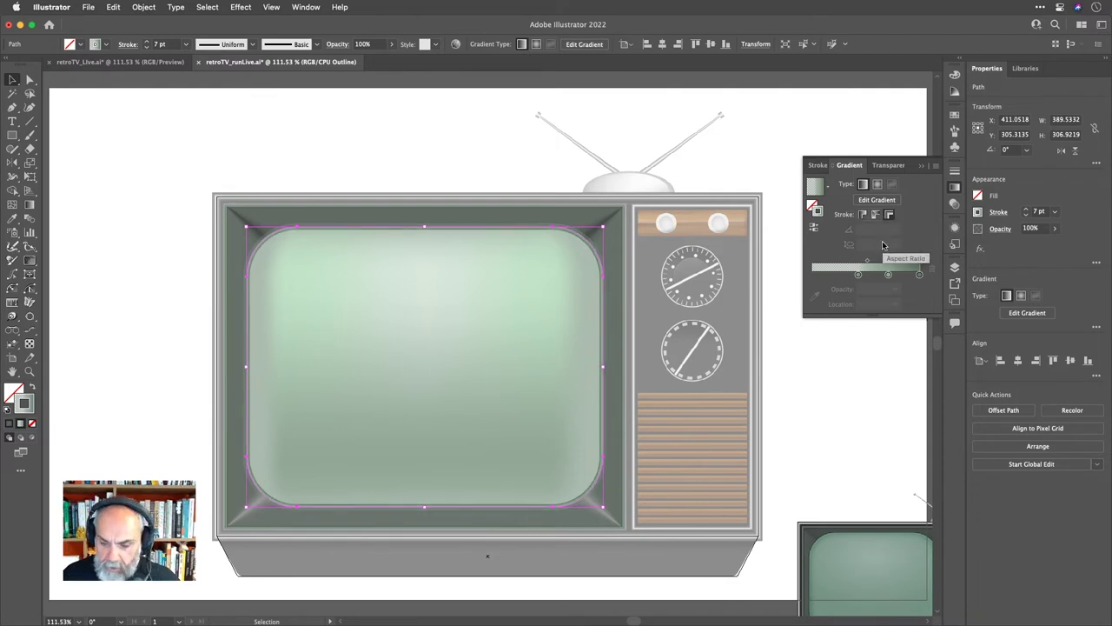
pyautogui.click(861, 276)
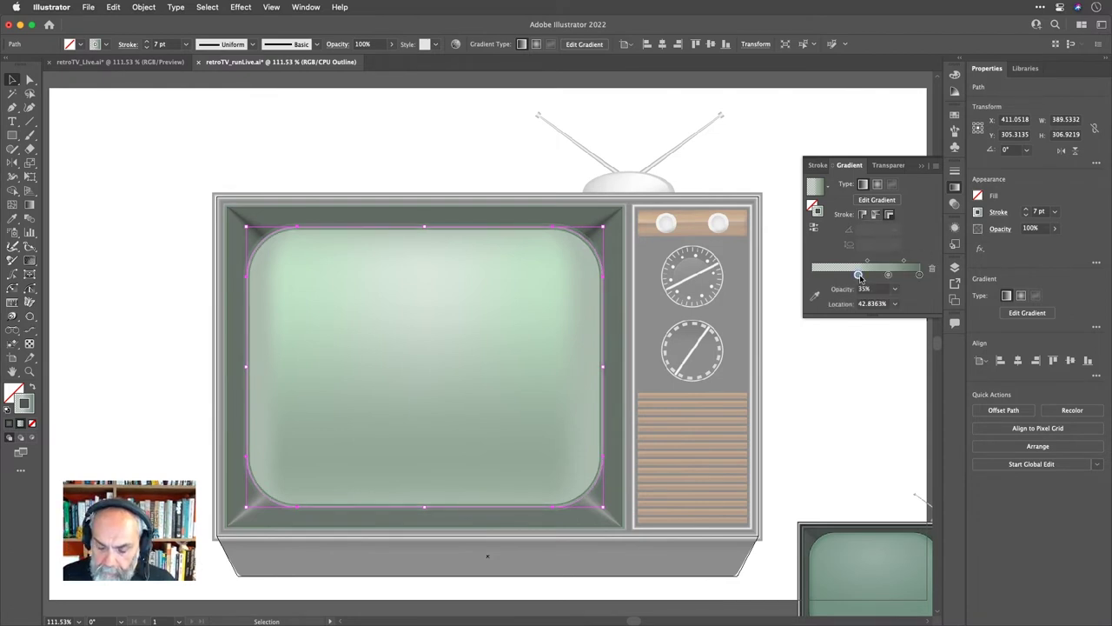
pyautogui.moveTo(861, 276); pyautogui.dragTo(799, 280)
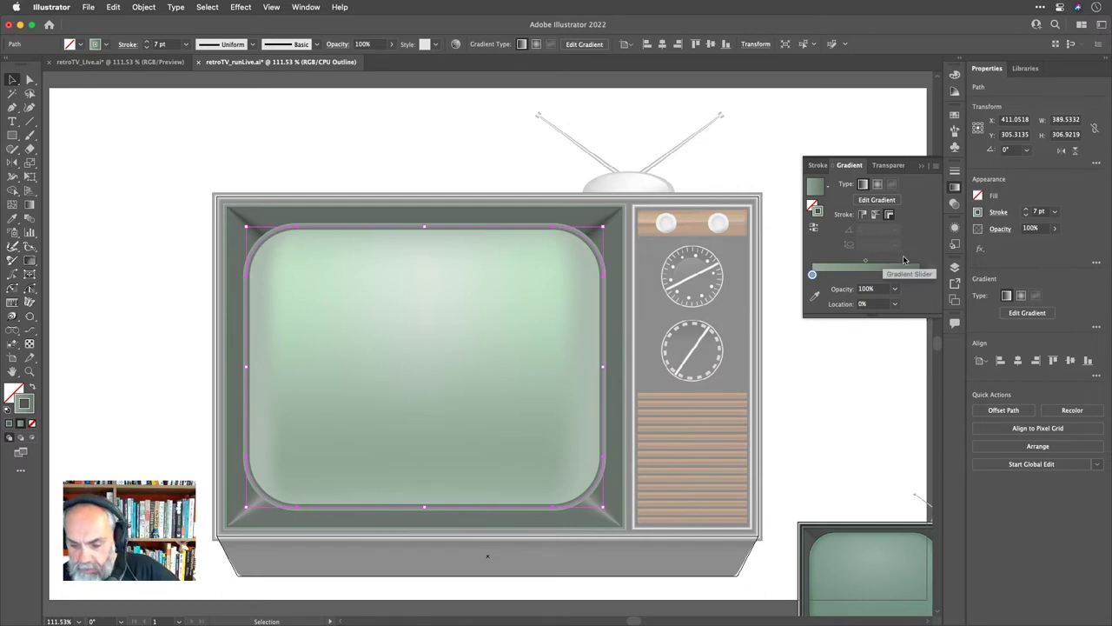
pyautogui.click(813, 229)
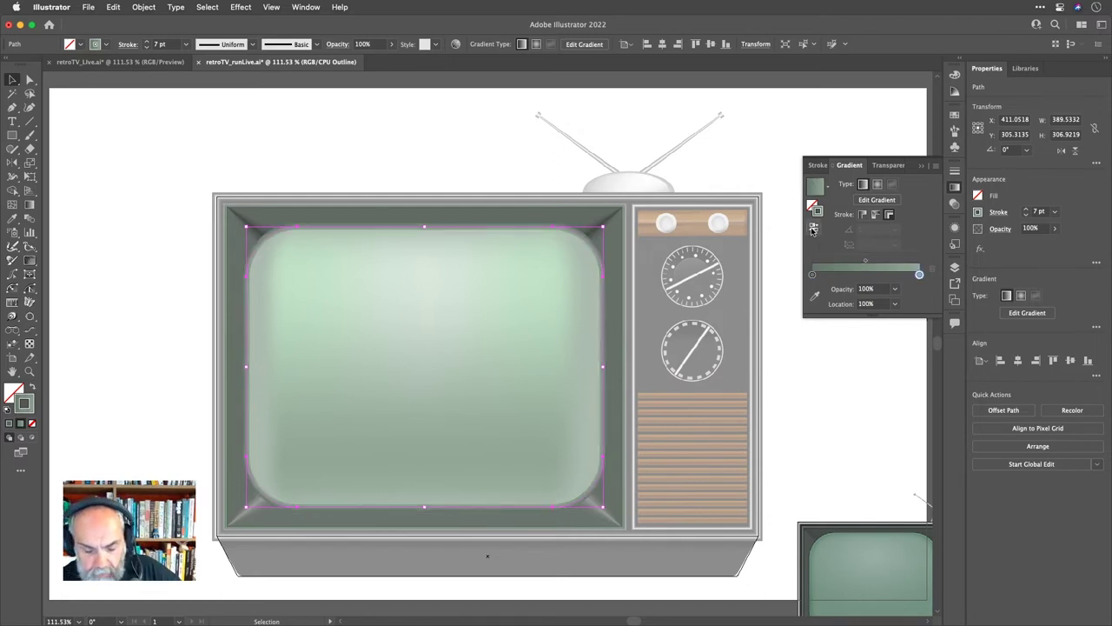
# Increase the outline's stroke weight to 12 pt.
pyautogui.click(999, 214)
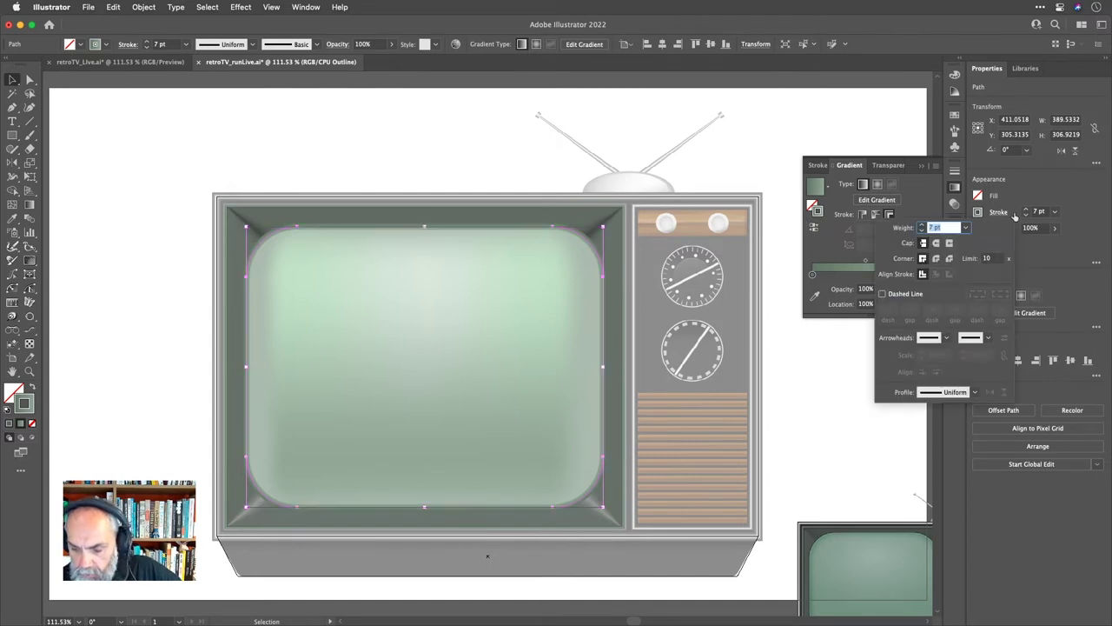
pyautogui.press('Up')
pyautogui.press('Up')
pyautogui.press('Up')
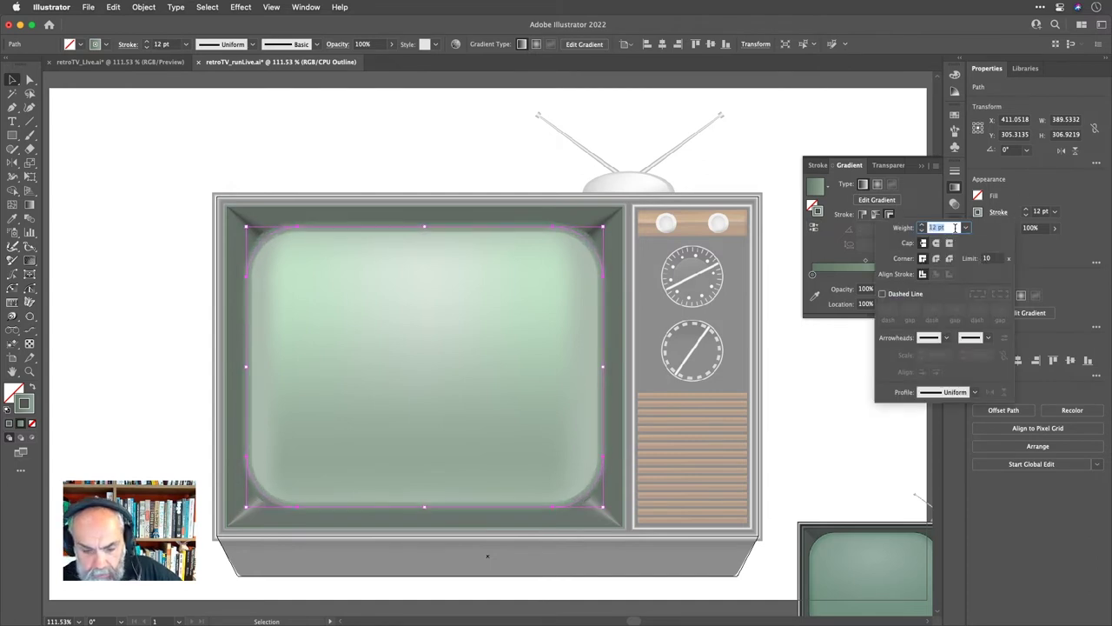
pyautogui.press('Up')
pyautogui.press('Up')
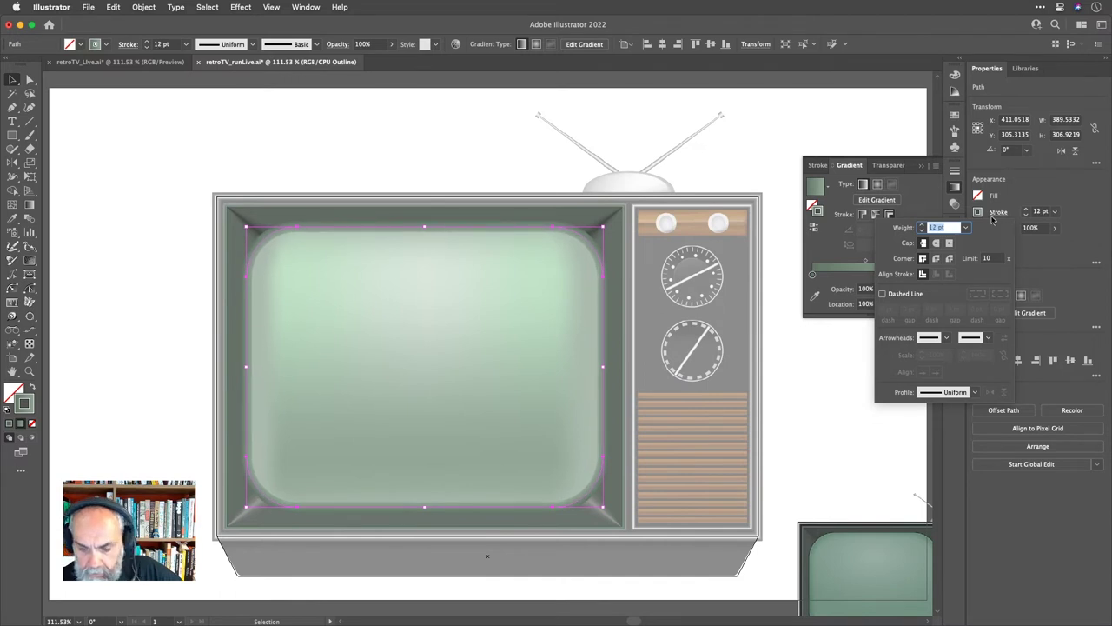
pyautogui.click(1019, 190)
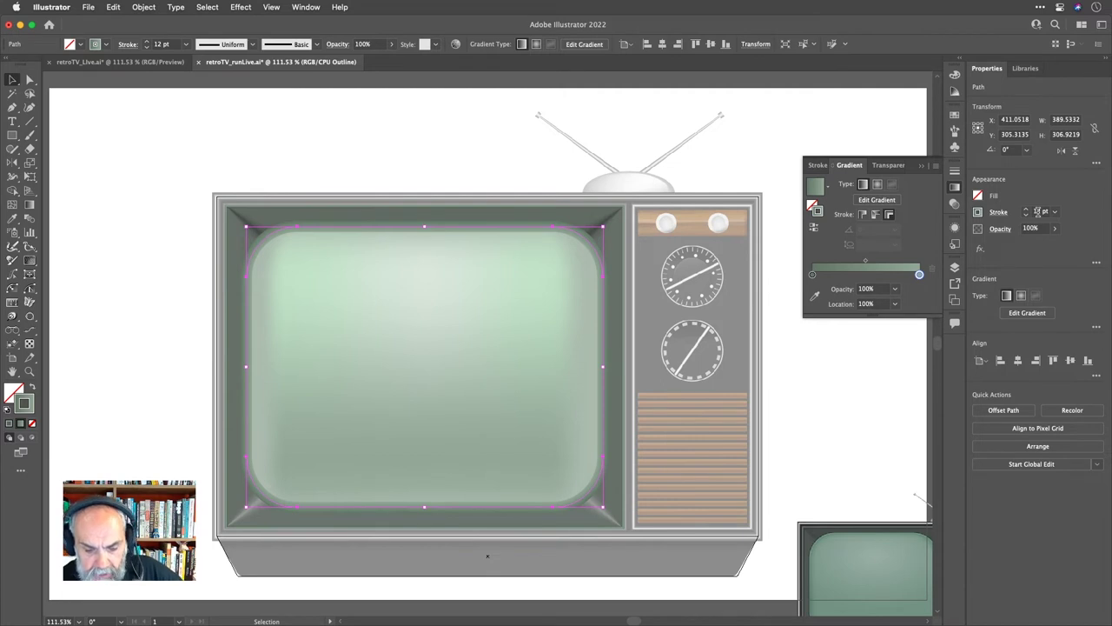
pyautogui.press('super+space')
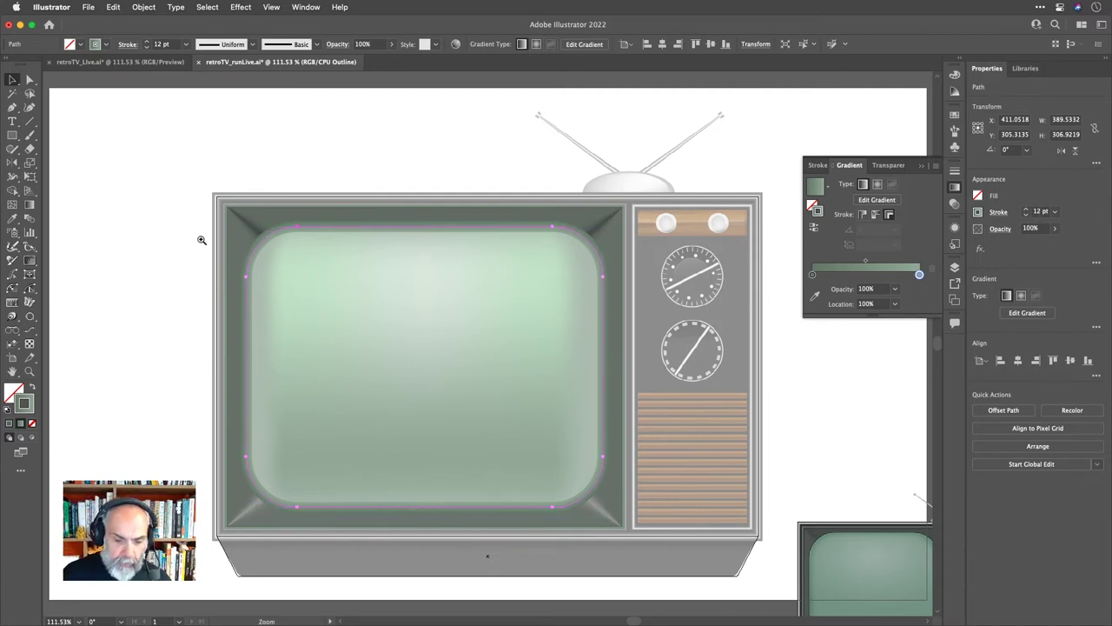
# Zoom into the screen's upper-left corner and set the outline to Multiply at 42% opacity.
pyautogui.moveTo(202, 239); pyautogui.dragTo(298, 321)
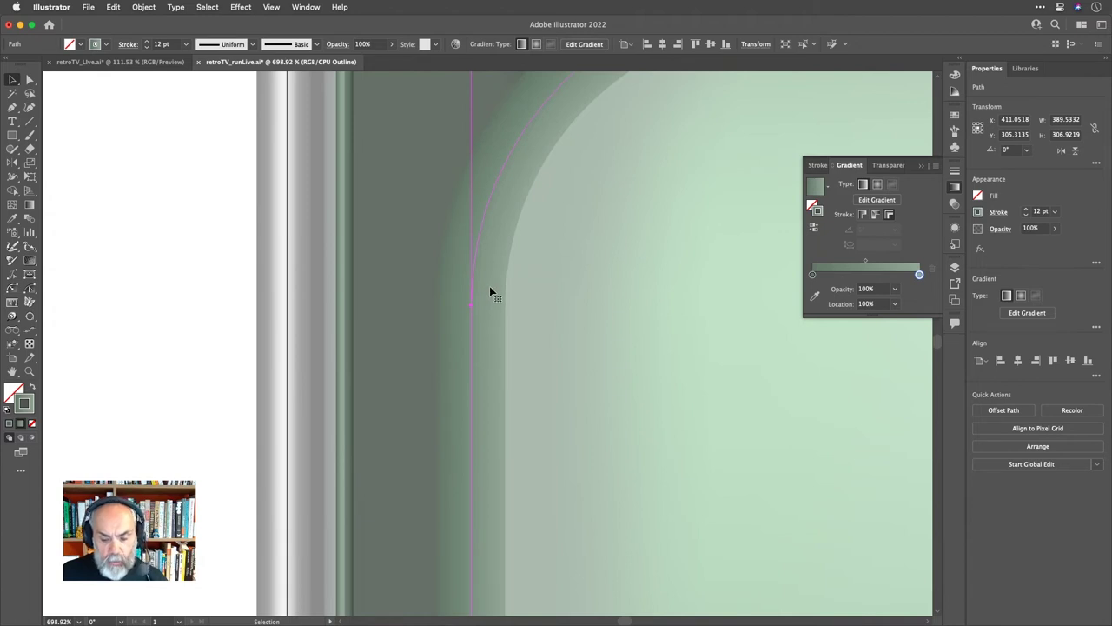
pyautogui.click(1001, 229)
pyautogui.click(923, 251)
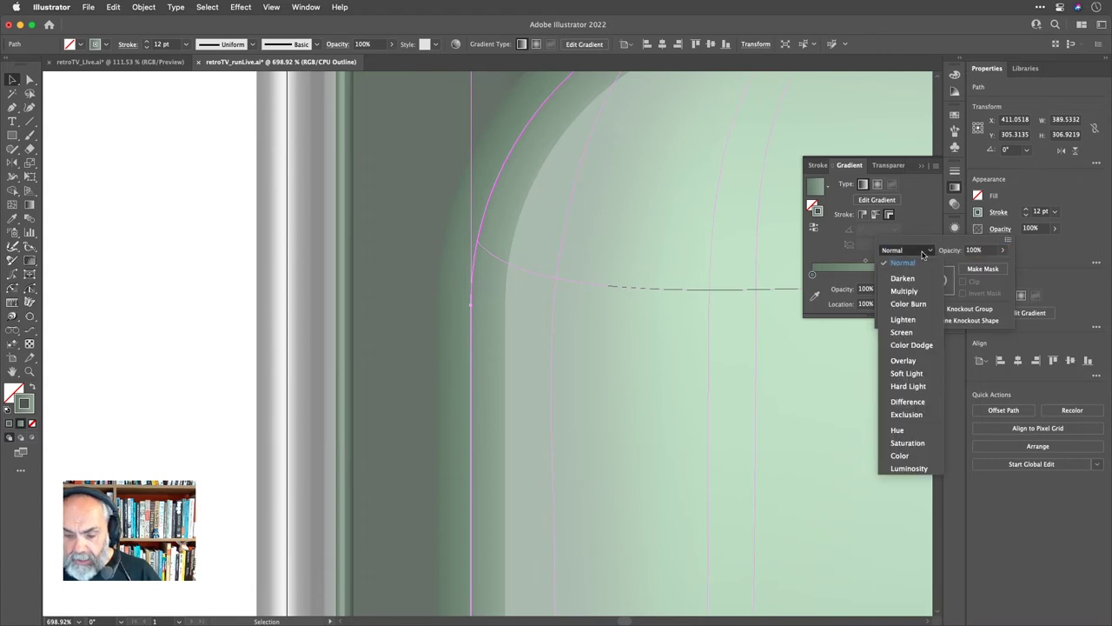
pyautogui.click(903, 291)
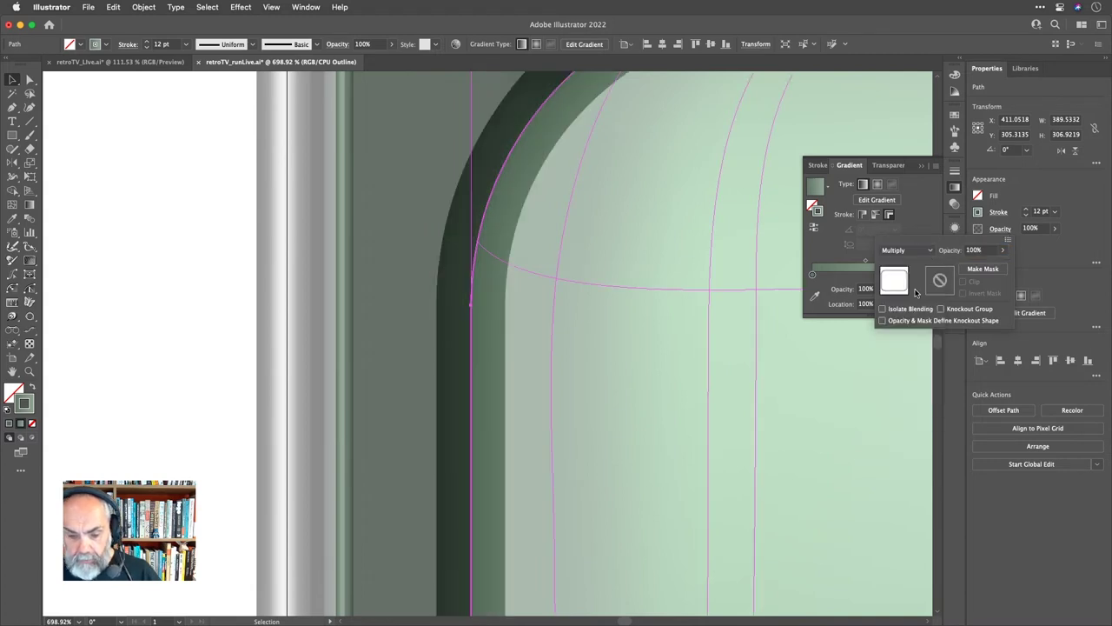
pyautogui.click(1006, 249)
pyautogui.moveTo(996, 267); pyautogui.dragTo(977, 267)
pyautogui.click(1024, 193)
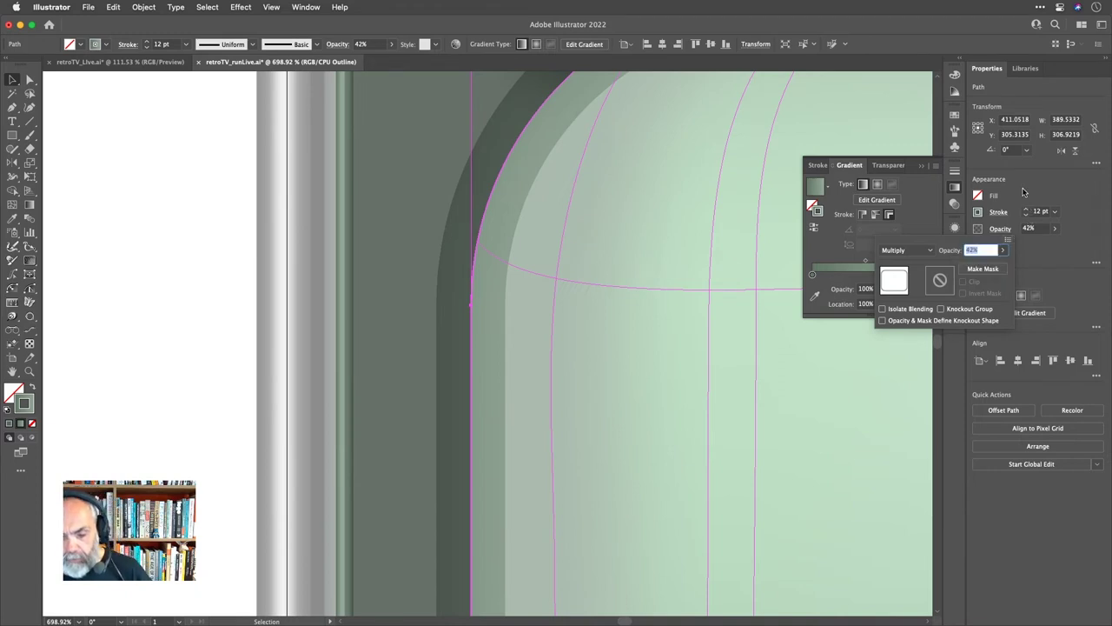
pyautogui.click(1057, 204)
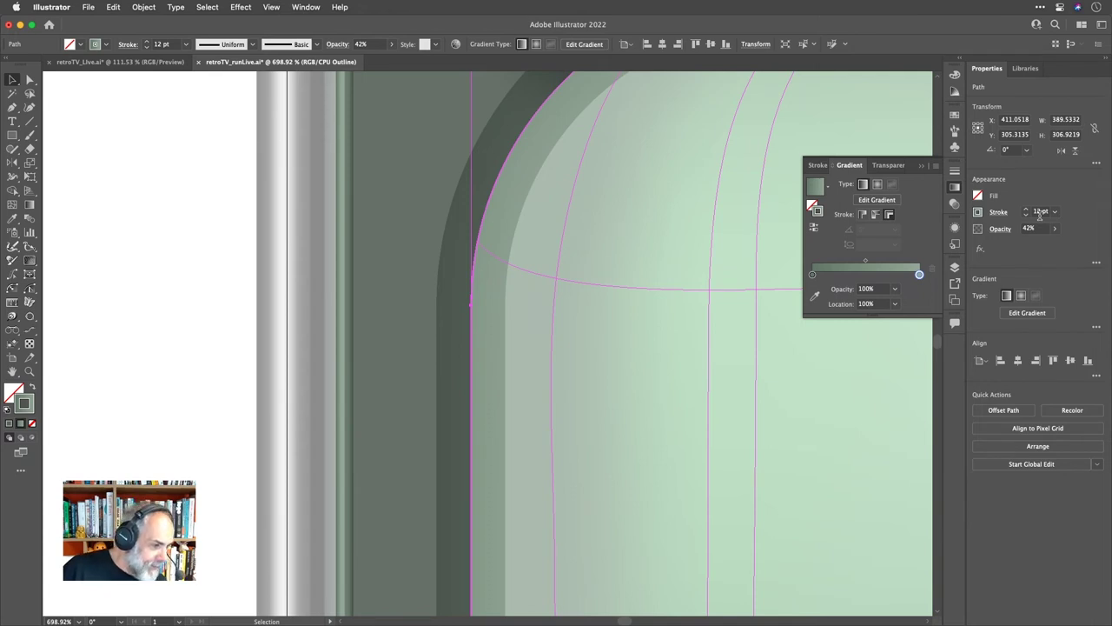
# Apply an Offset Path effect of -6 px with Miter joins to the screen outline.
pyautogui.click(143, 7)
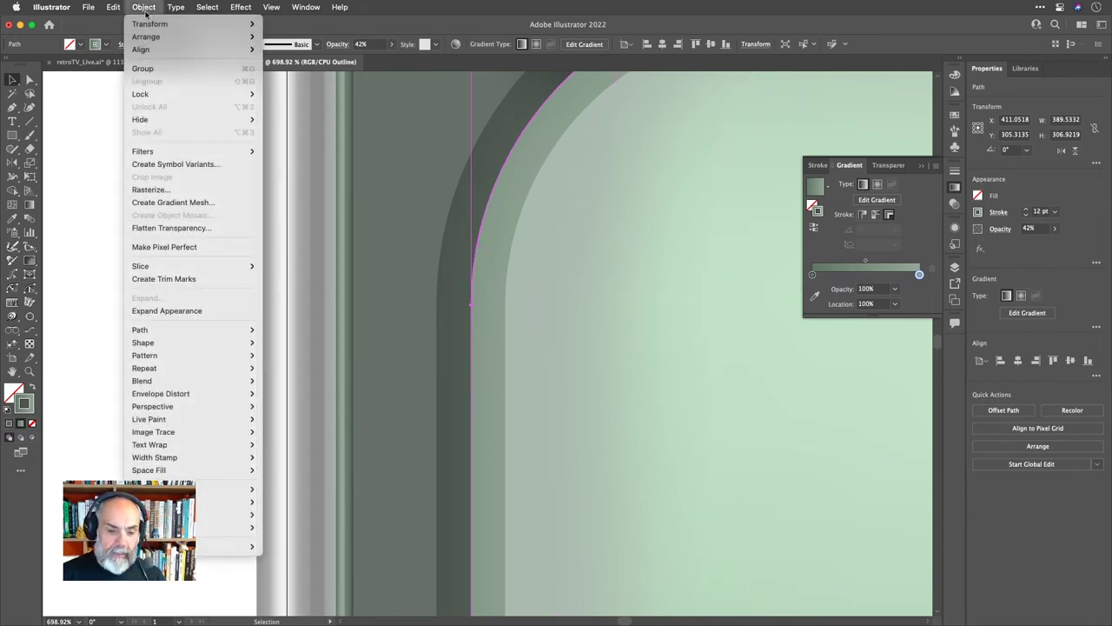
pyautogui.moveTo(181, 328)
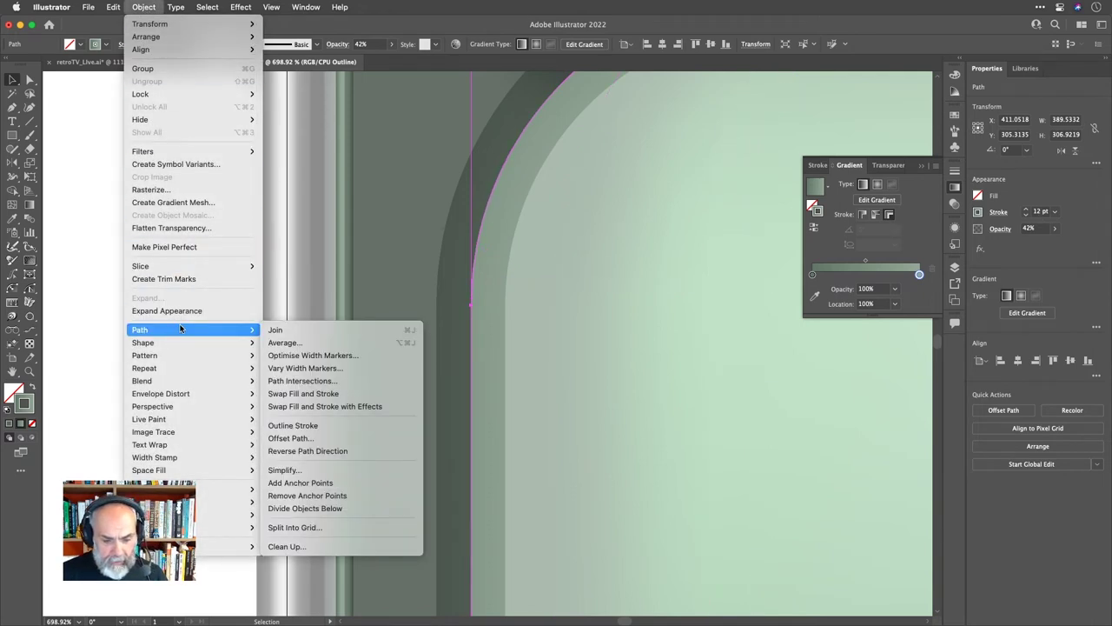
pyautogui.click(143, 7)
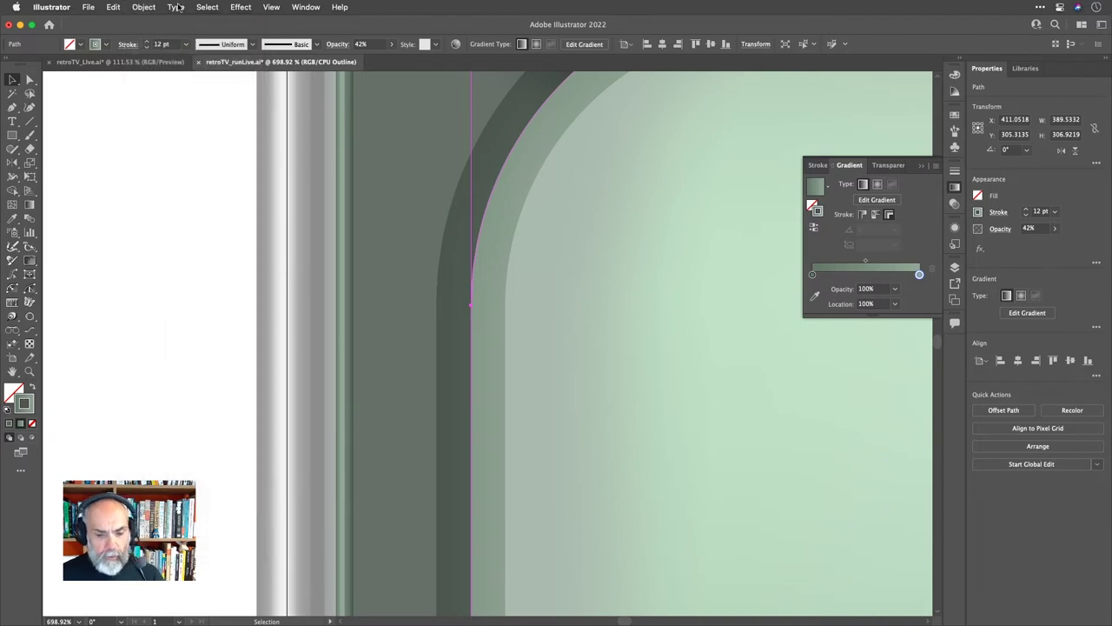
pyautogui.click(245, 7)
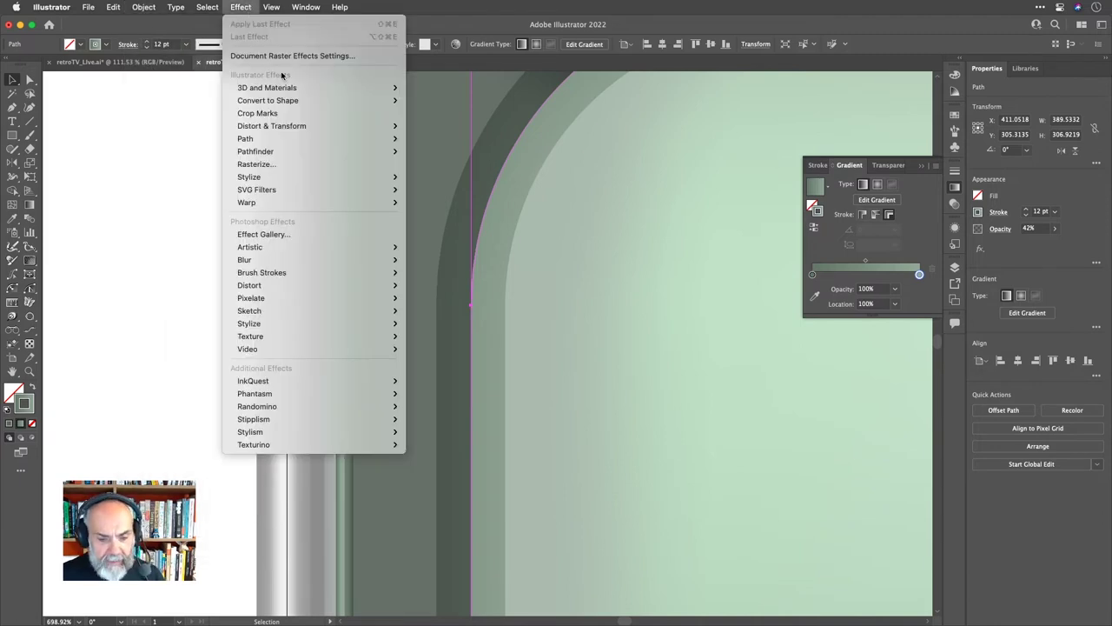
pyautogui.moveTo(302, 139)
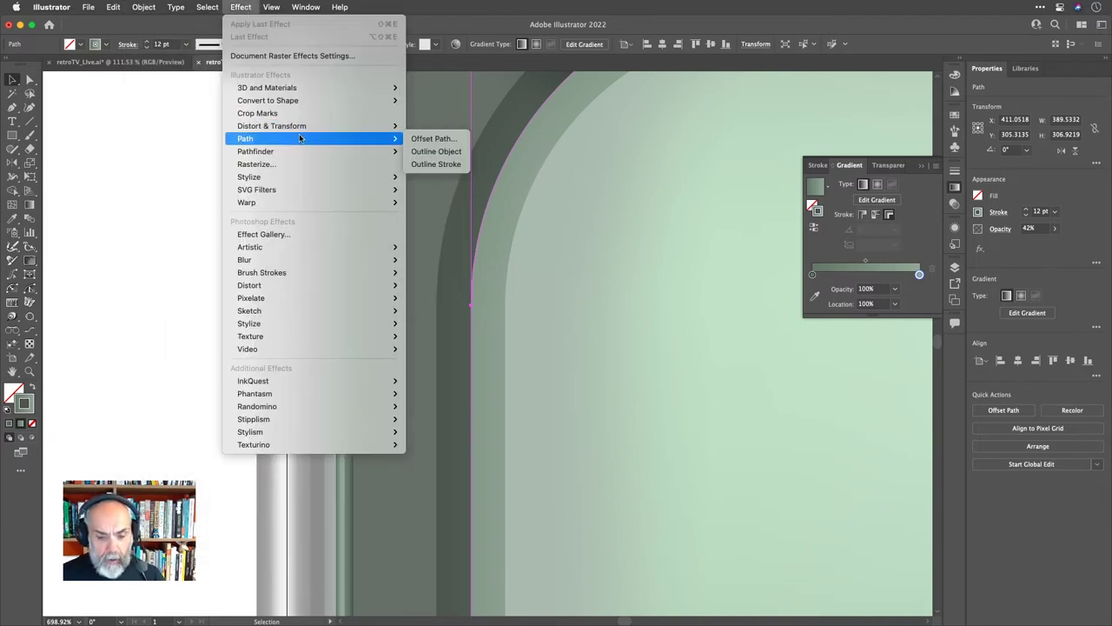
pyautogui.click(418, 139)
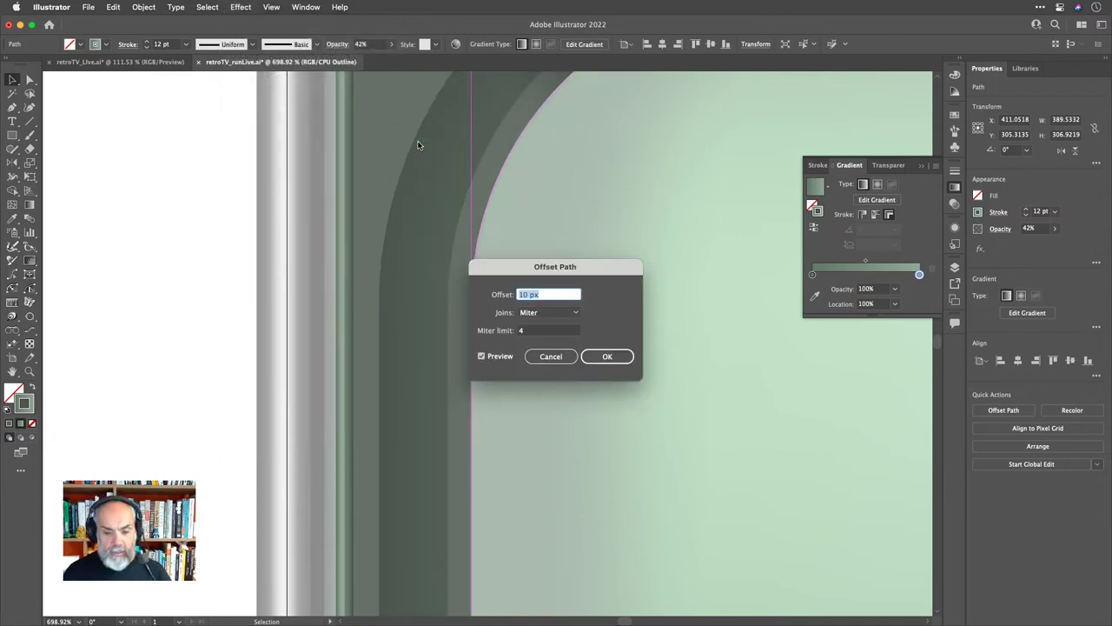
pyautogui.write('-')
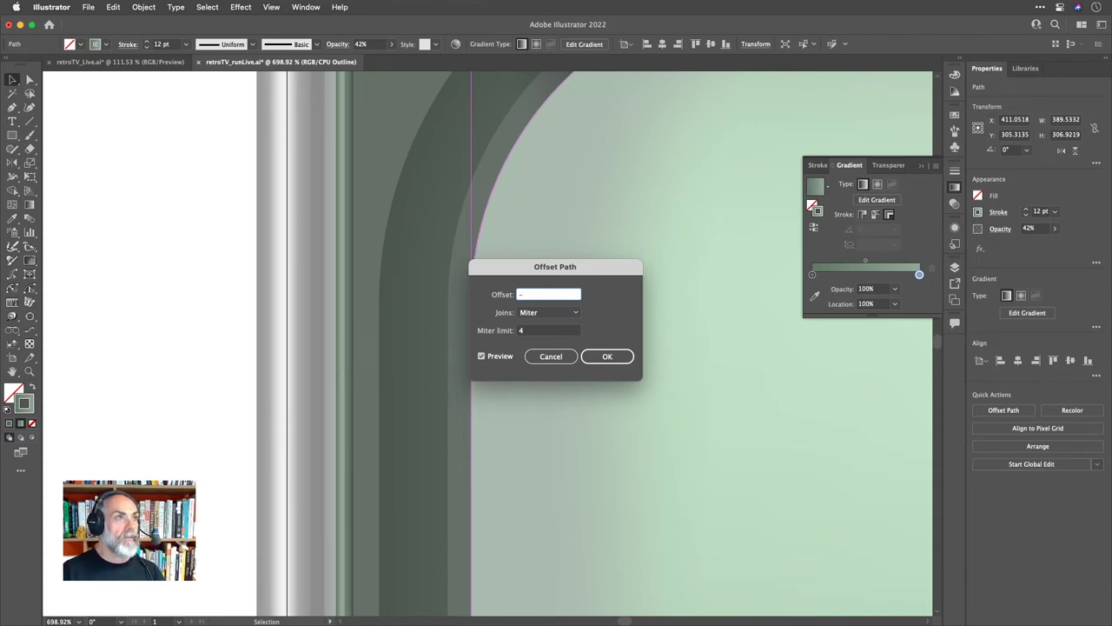
pyautogui.write('6')
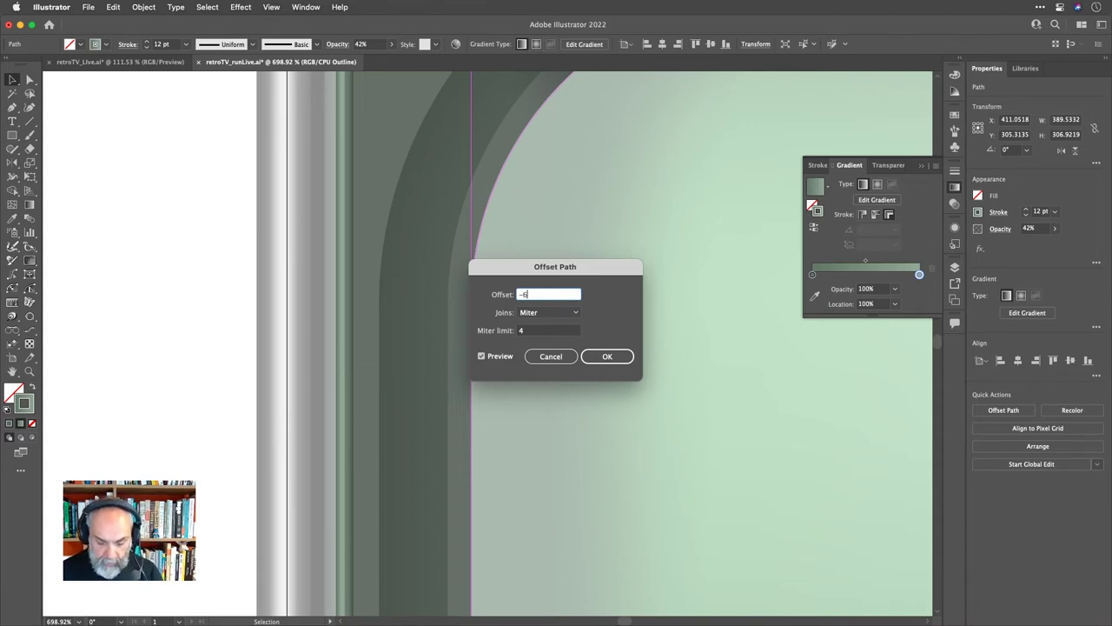
pyautogui.write('pt')
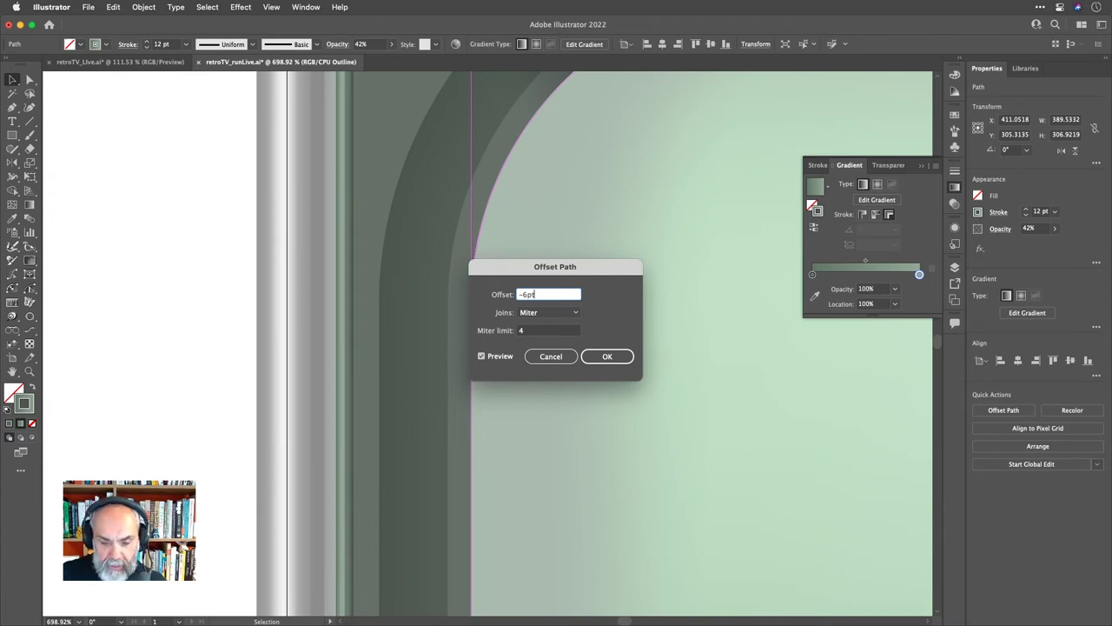
pyautogui.press('Tab')
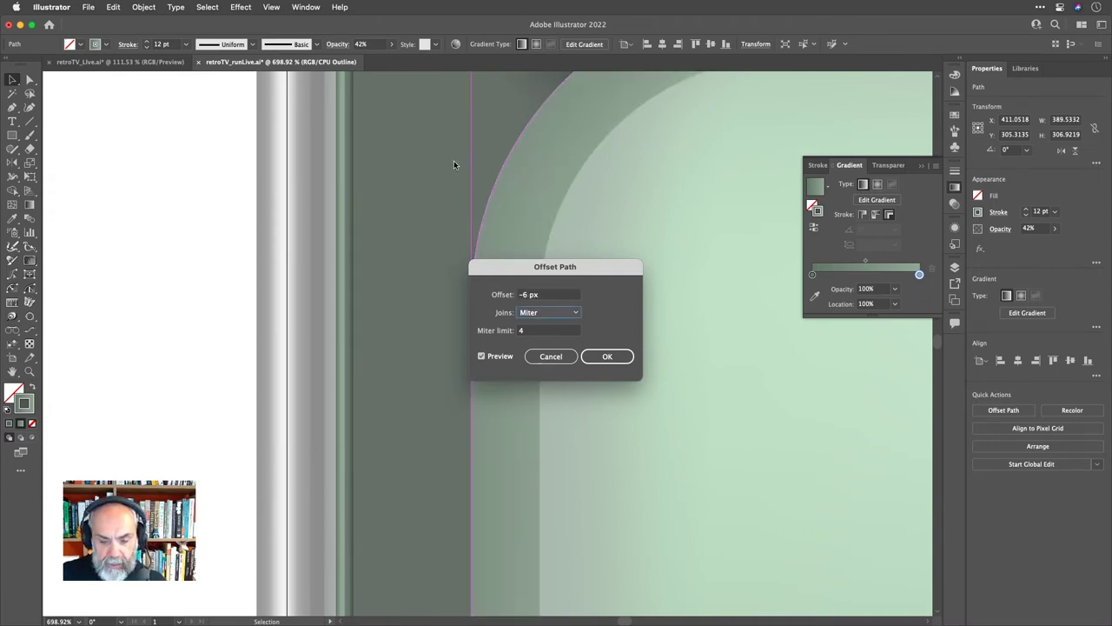
pyautogui.click(608, 358)
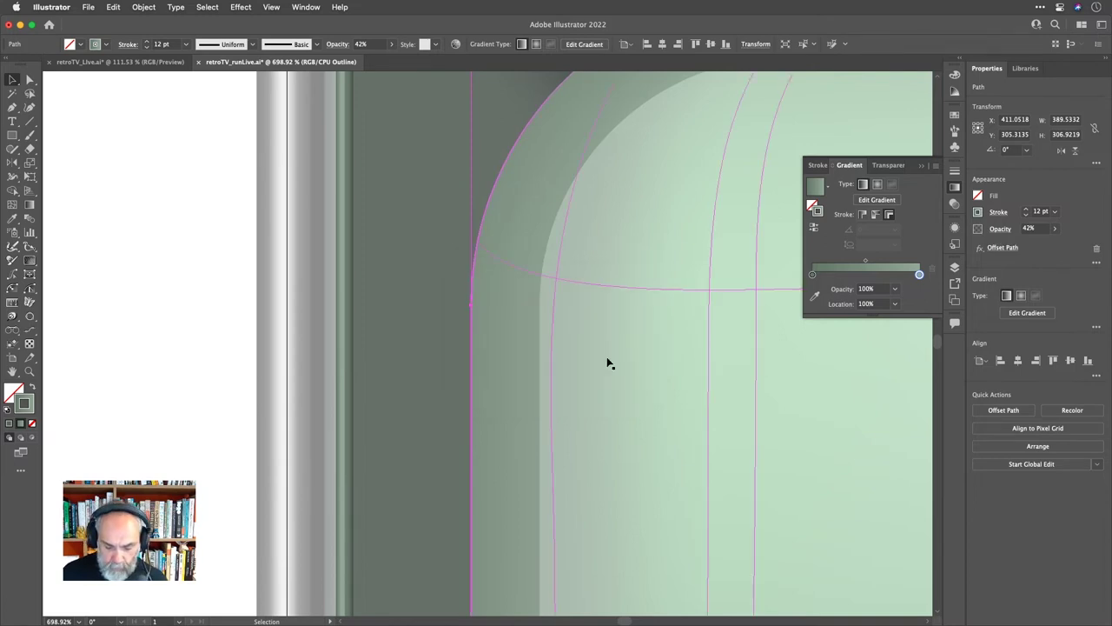
# Fade the outline gradient's end stop to 10% opacity.
pyautogui.press('a')
pyautogui.press('super+0')
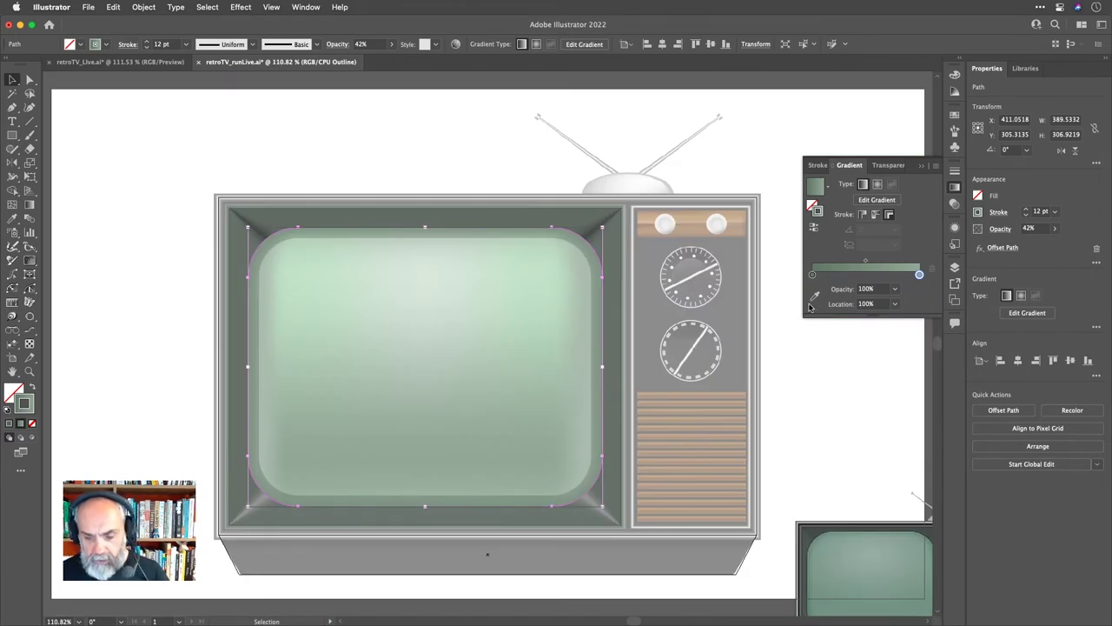
pyautogui.doubleClick(920, 278)
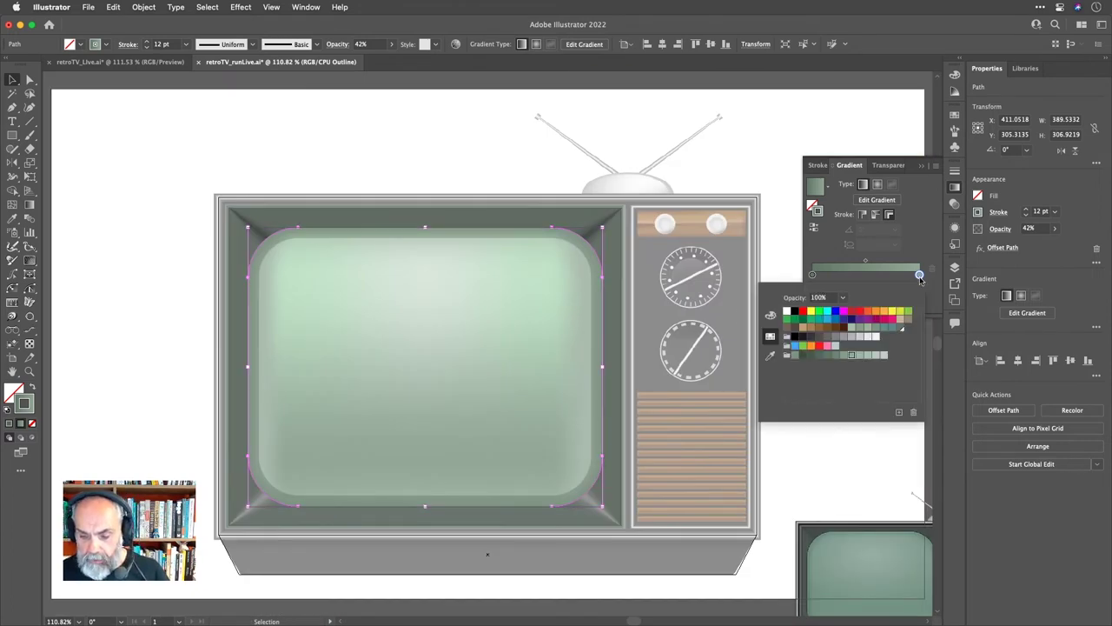
pyautogui.click(842, 299)
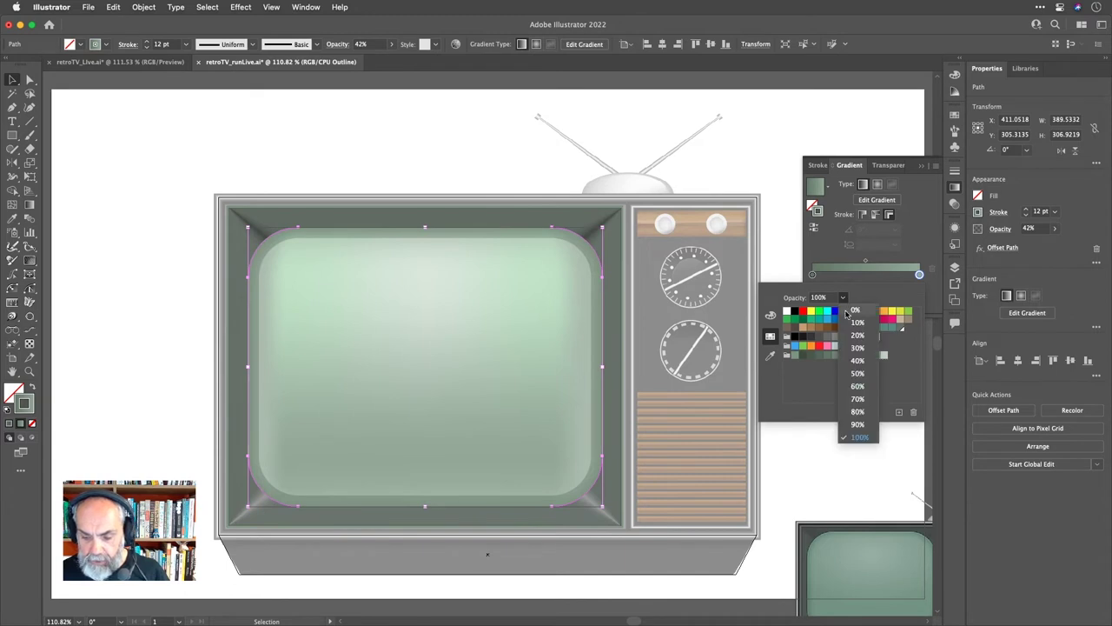
pyautogui.click(855, 323)
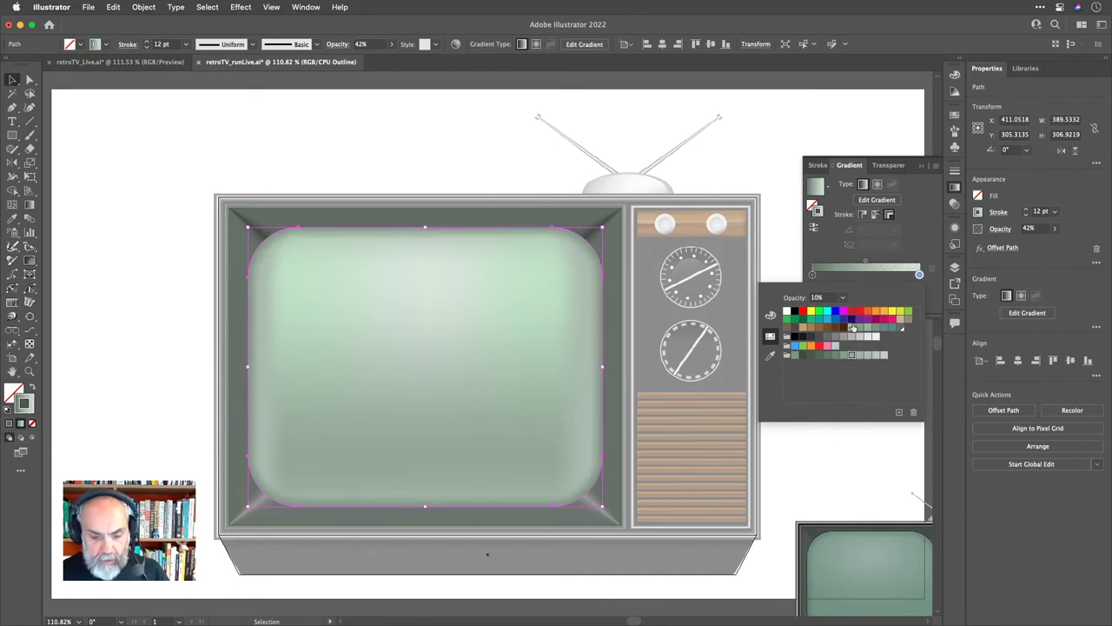
pyautogui.click(911, 253)
pyautogui.click(733, 179)
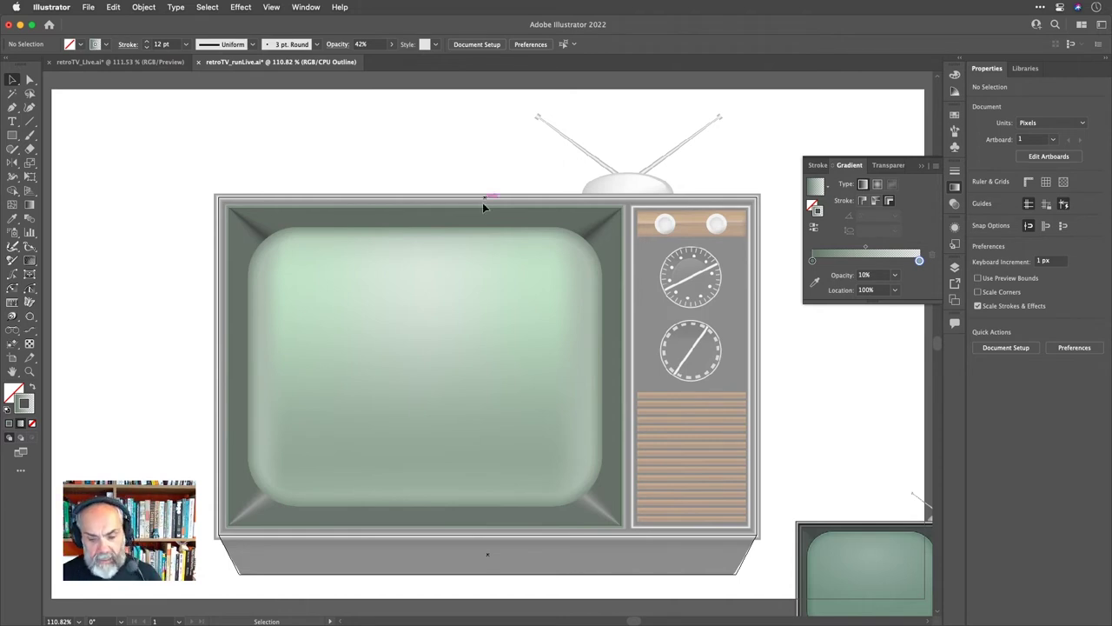
# Switch the outline's blend mode to Darken after briefly trying Overlay.
pyautogui.click(534, 235)
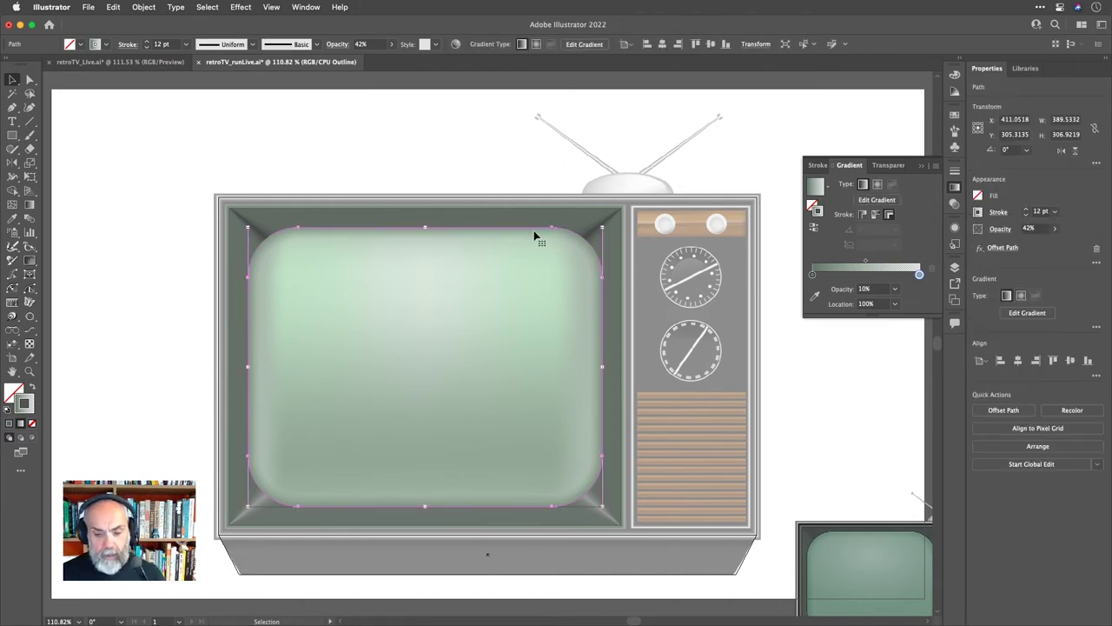
pyautogui.click(1001, 229)
pyautogui.click(911, 250)
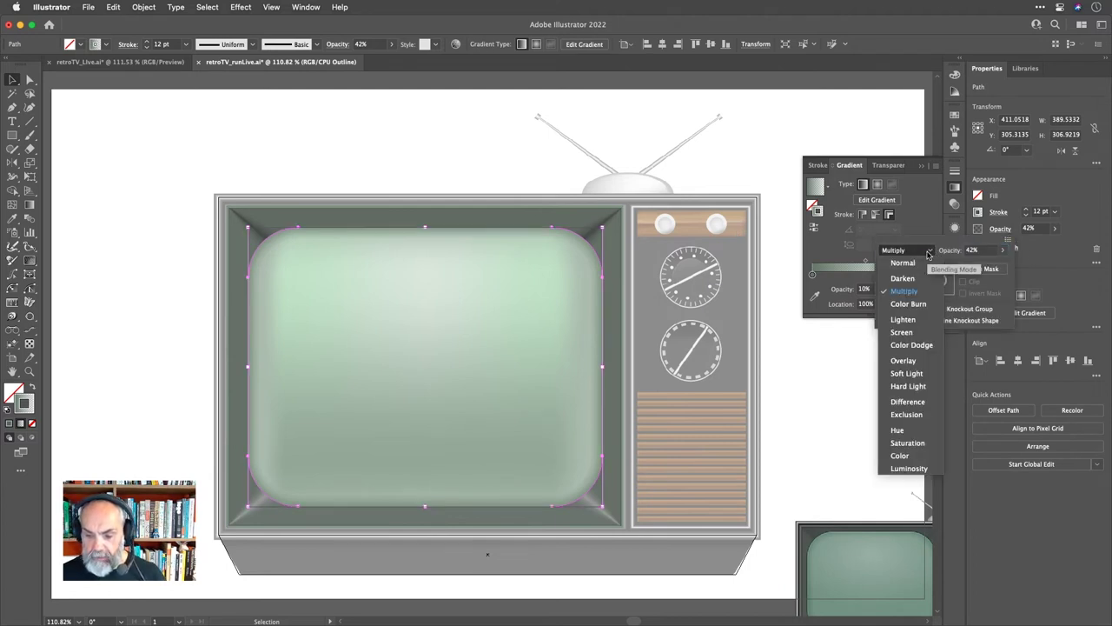
pyautogui.click(925, 362)
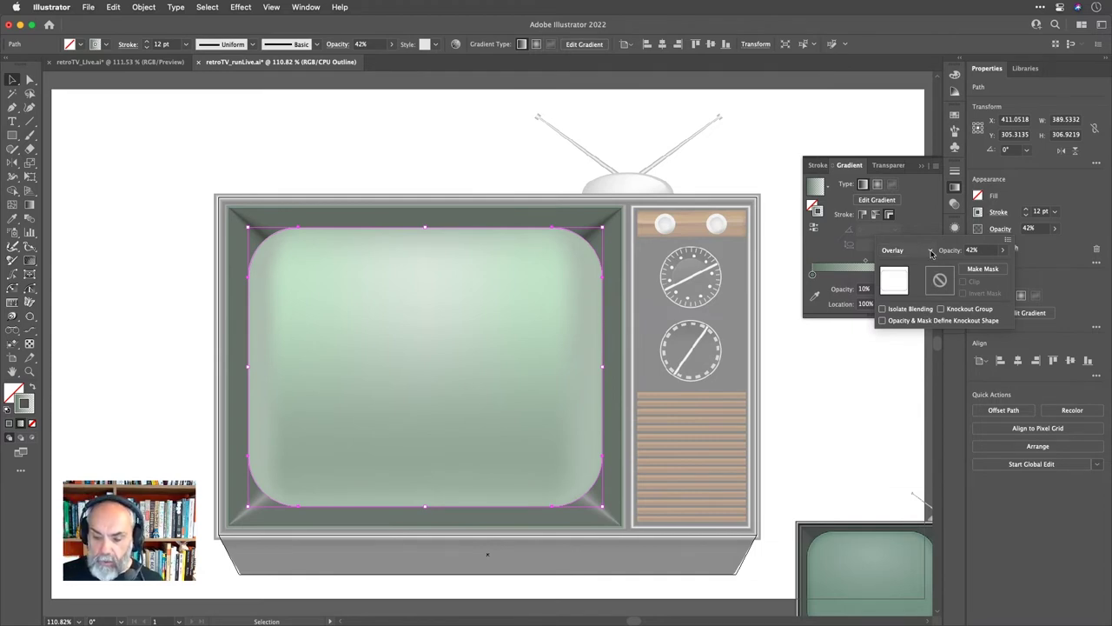
pyautogui.click(931, 251)
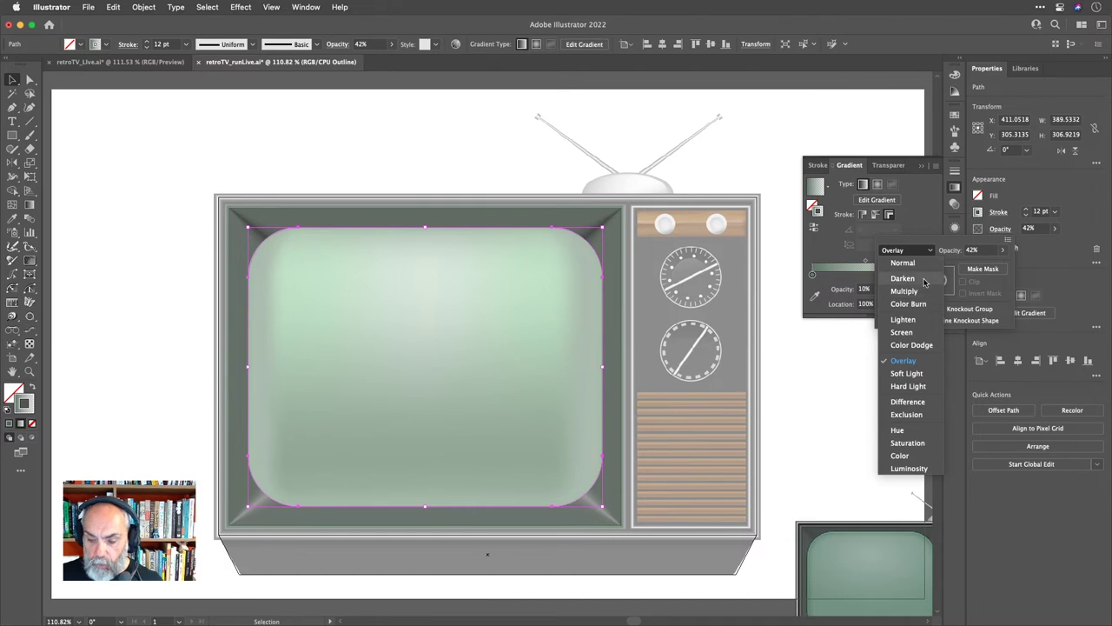
pyautogui.click(926, 280)
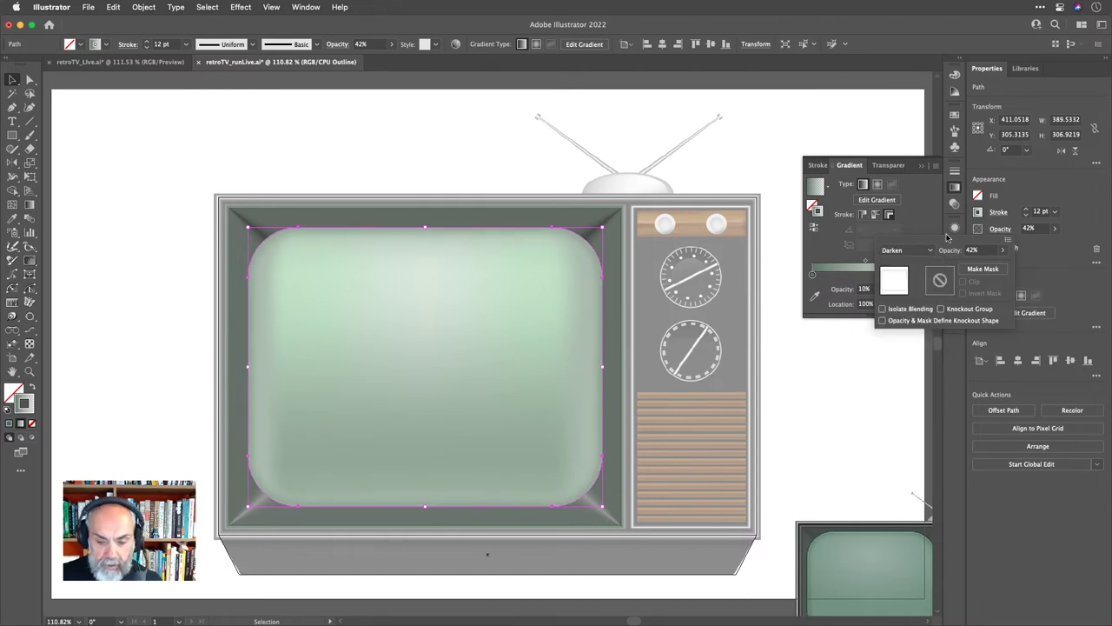
pyautogui.click(1039, 194)
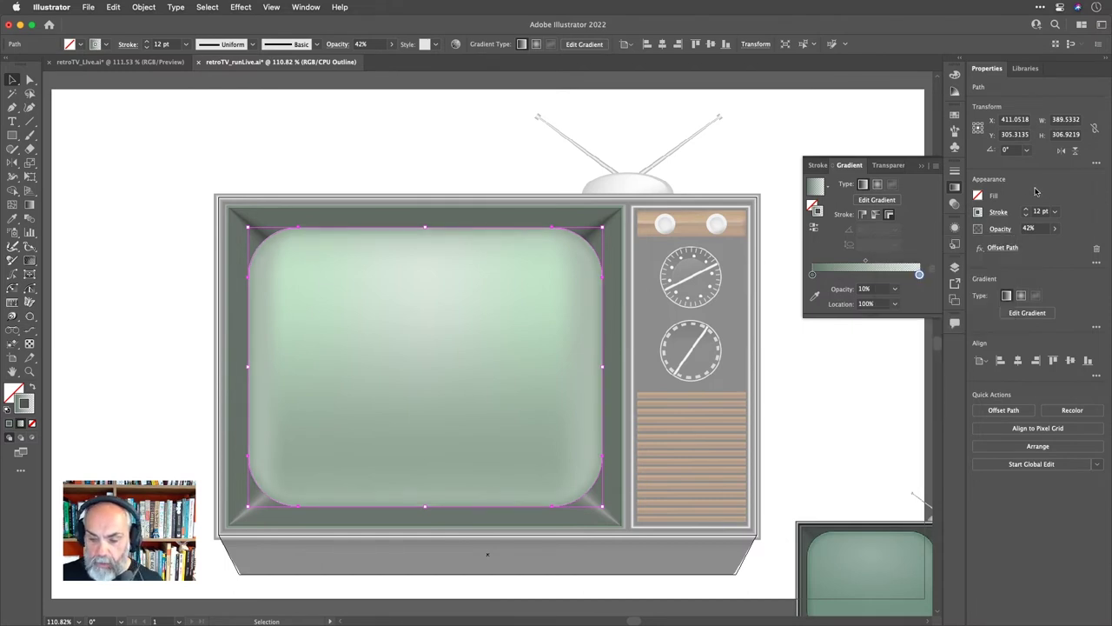
pyautogui.click(724, 168)
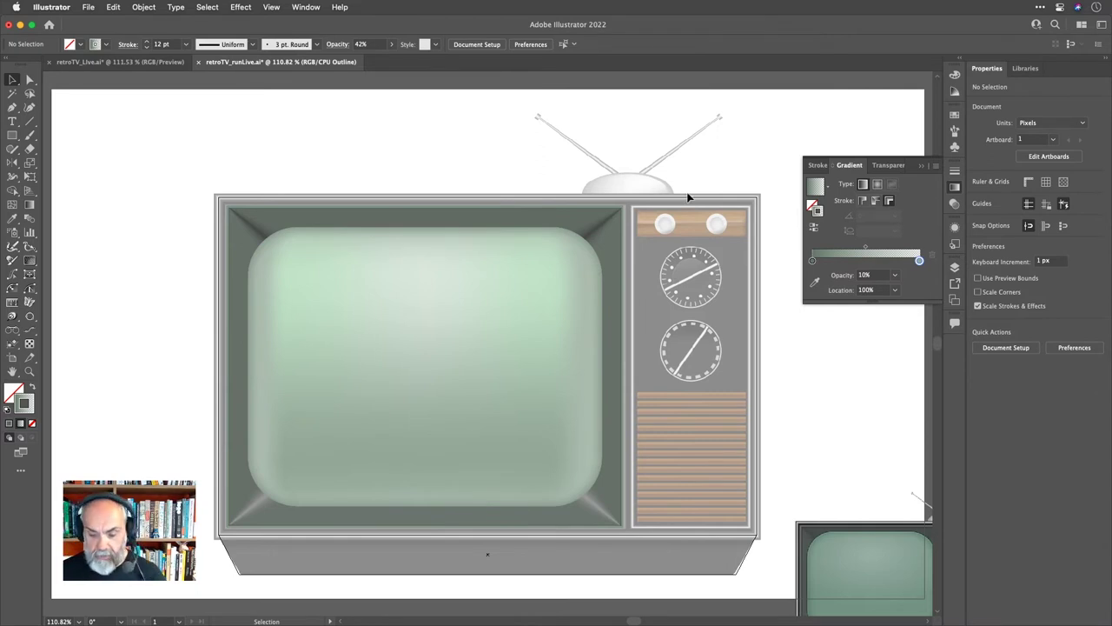
# Select the outline path in the Screen layer and darken it slightly with Recolor Artwork.
pyautogui.click(551, 247)
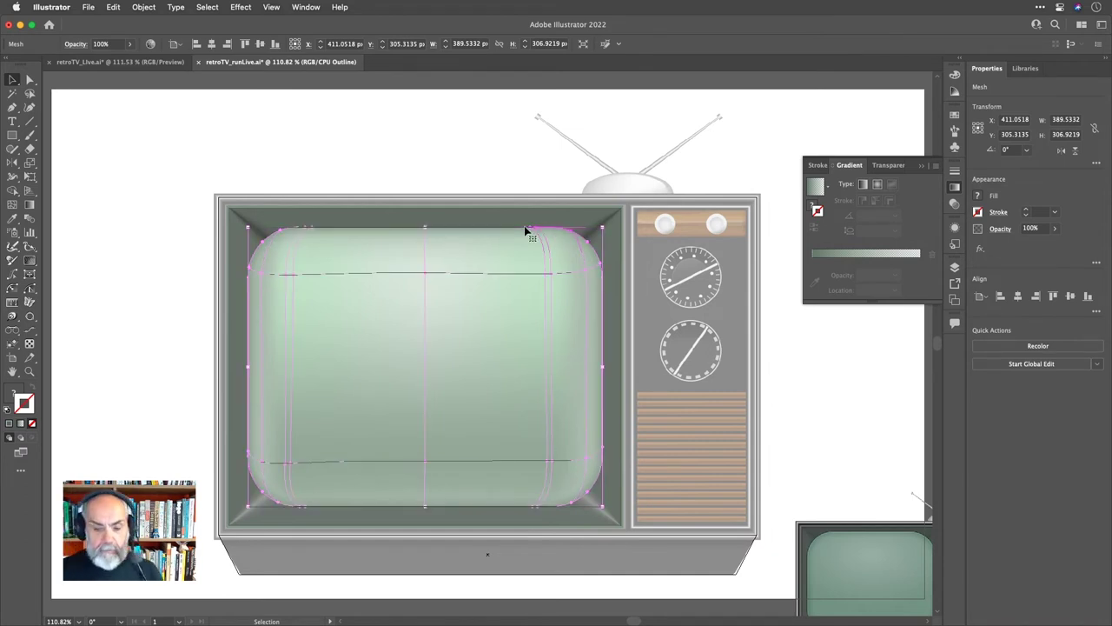
pyautogui.click(956, 269)
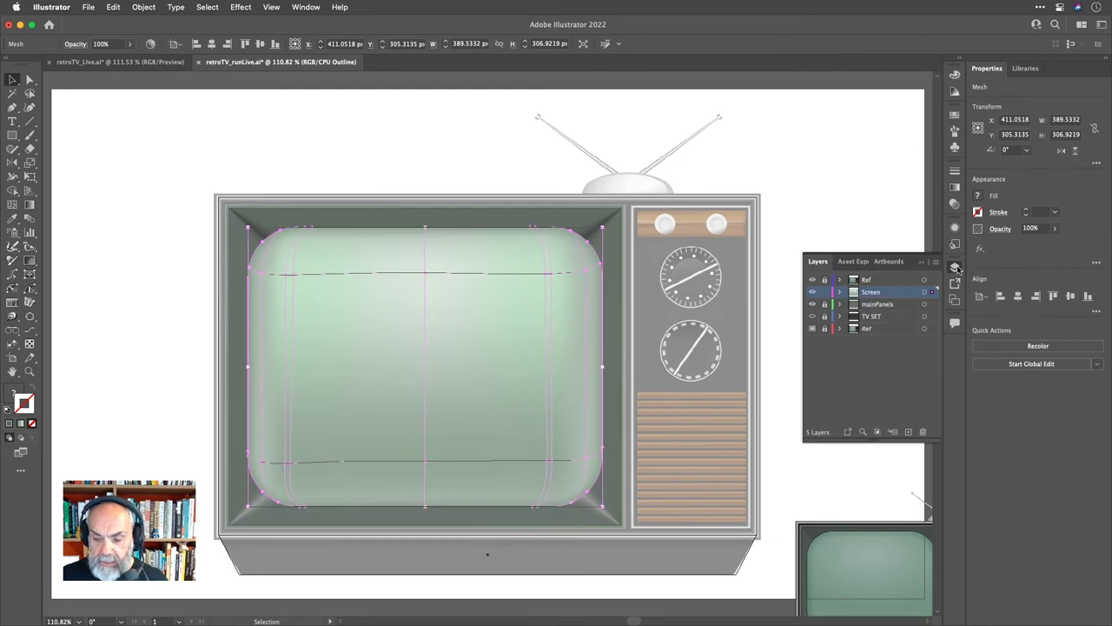
pyautogui.click(839, 292)
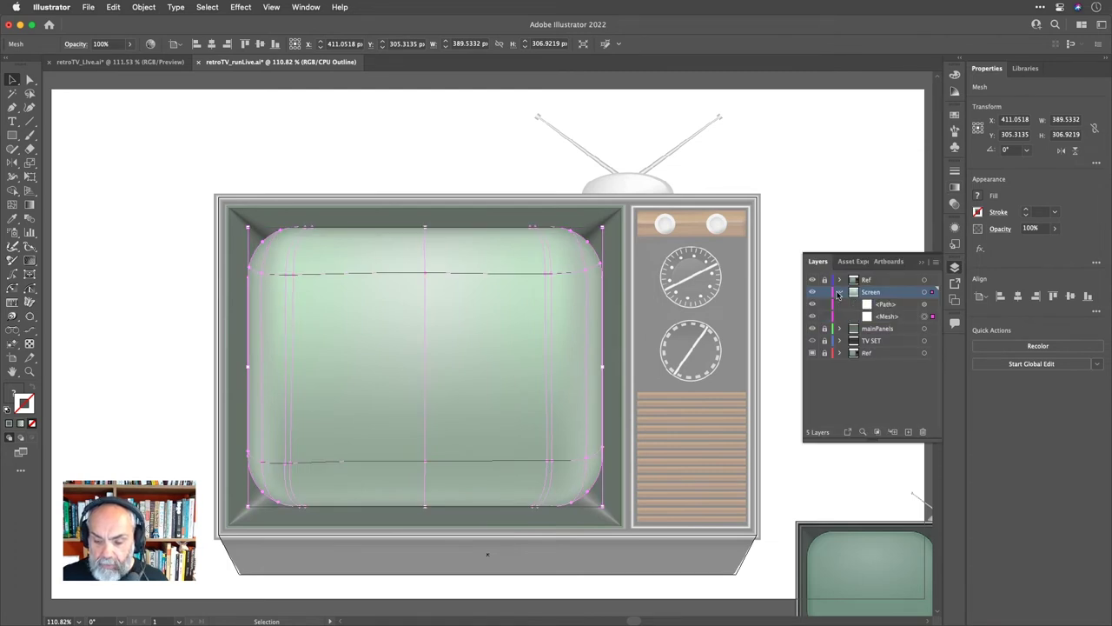
pyautogui.click(933, 304)
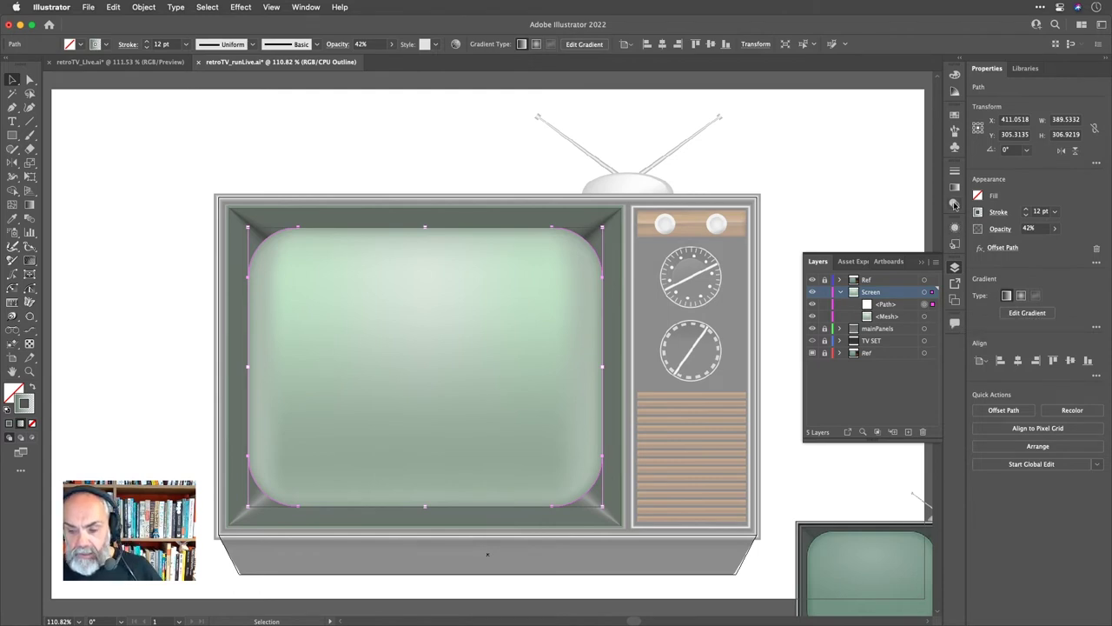
pyautogui.click(456, 45)
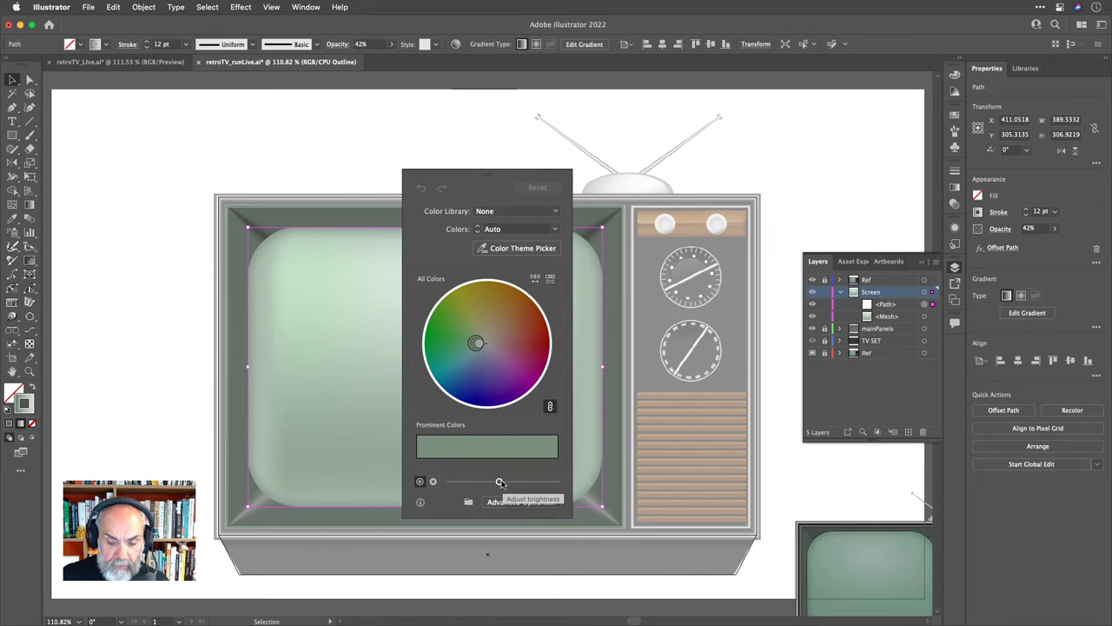
pyautogui.moveTo(499, 483); pyautogui.dragTo(483, 482)
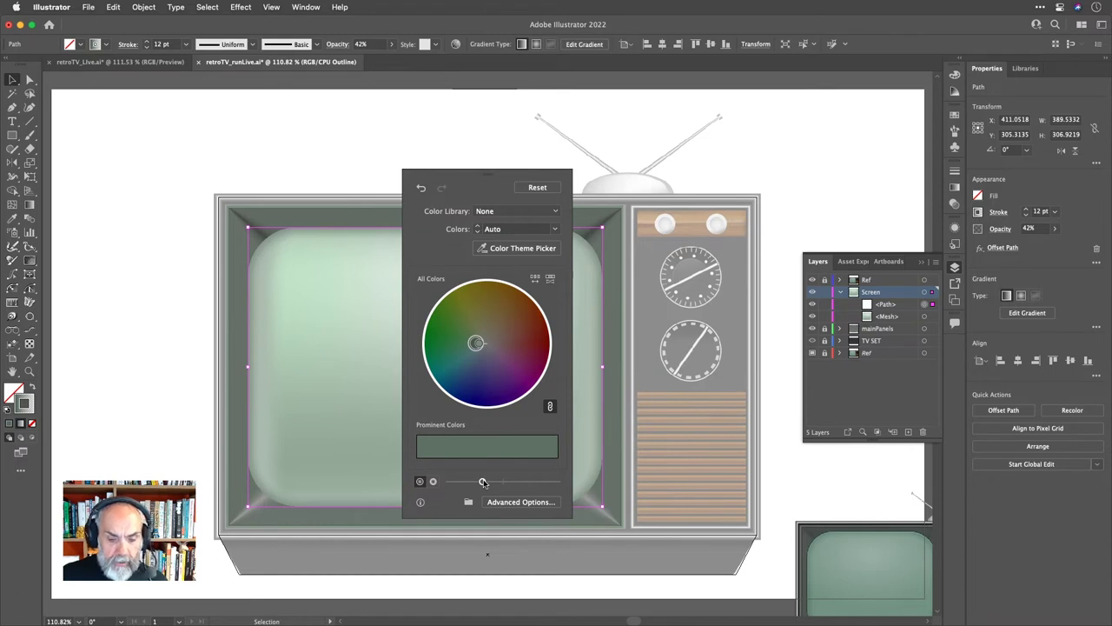
pyautogui.click(346, 178)
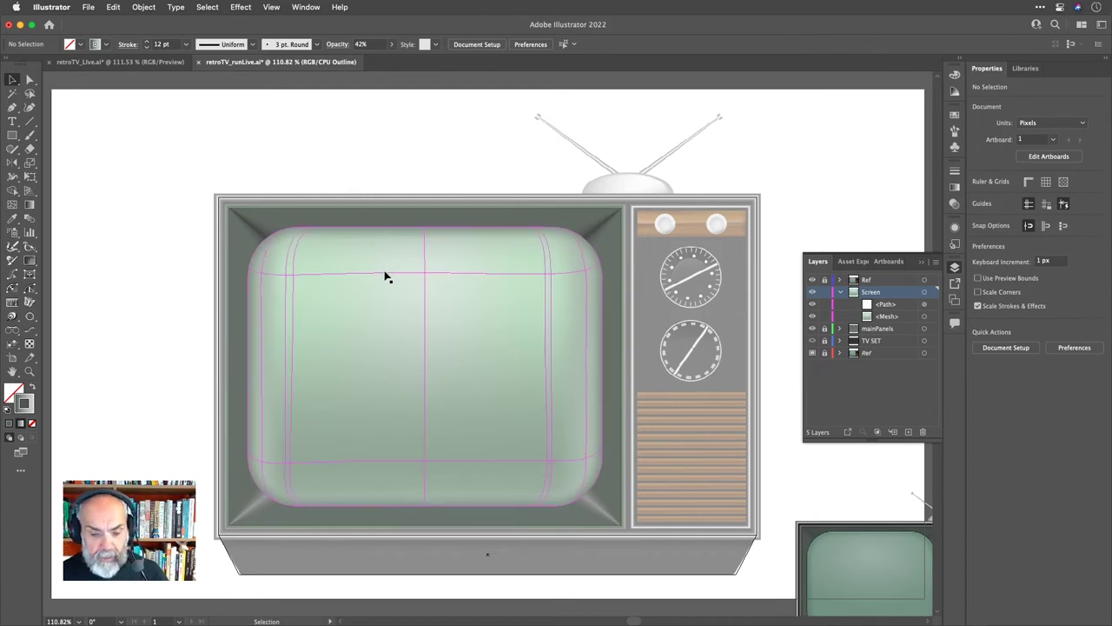
pyautogui.click(364, 227)
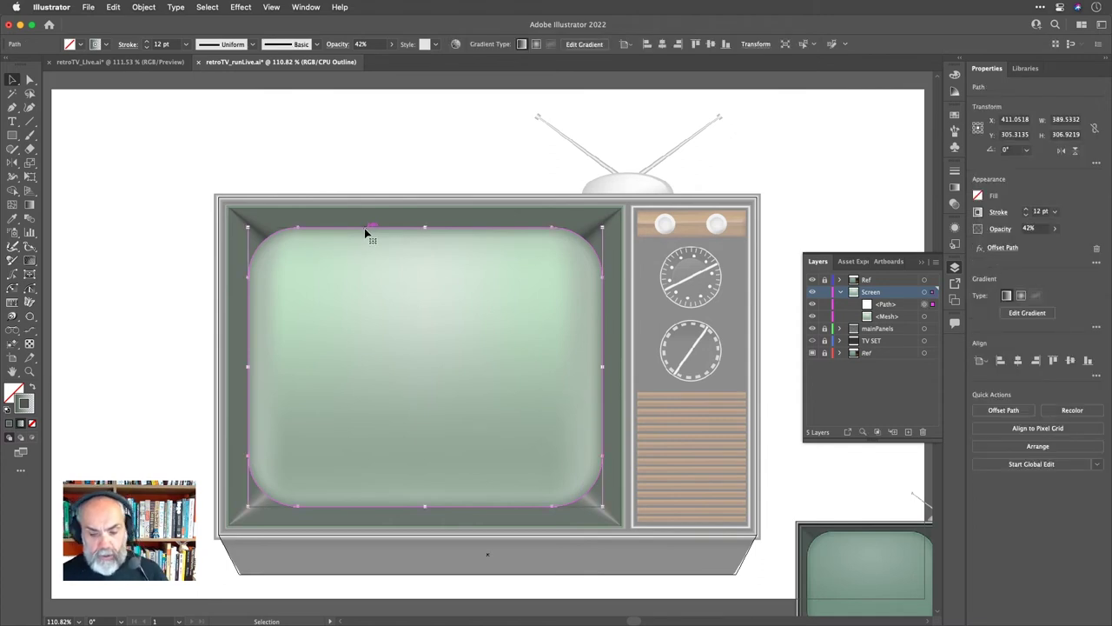
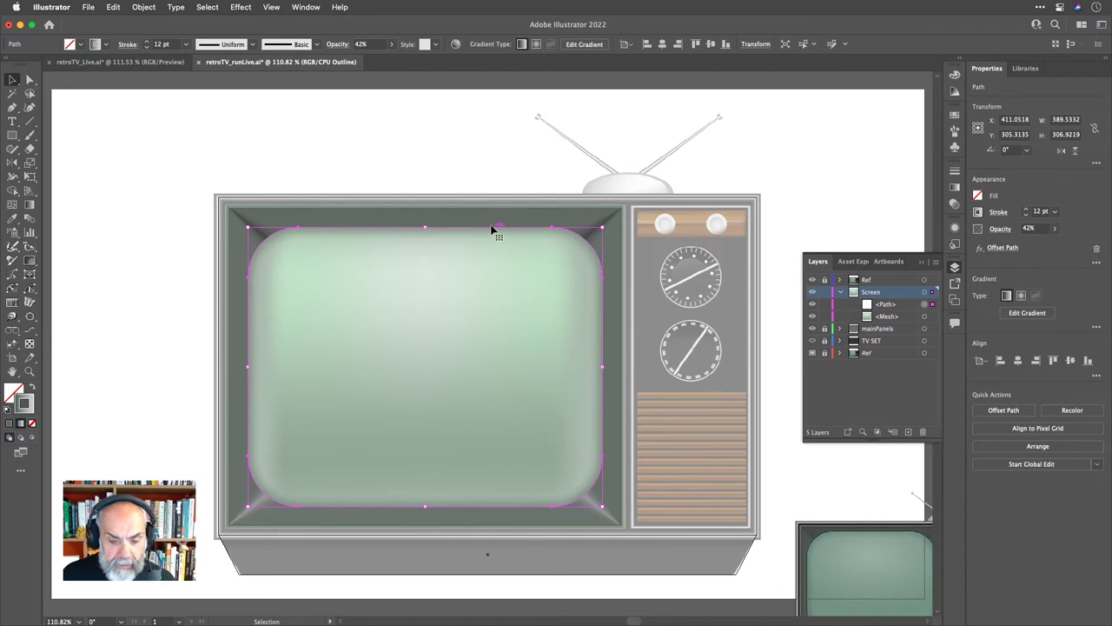
# Group the TV screen path with its mesh and show the group's Appearance settings.
pyautogui.keyDown('shift'); pyautogui.click(932, 316); pyautogui.keyUp('shift')
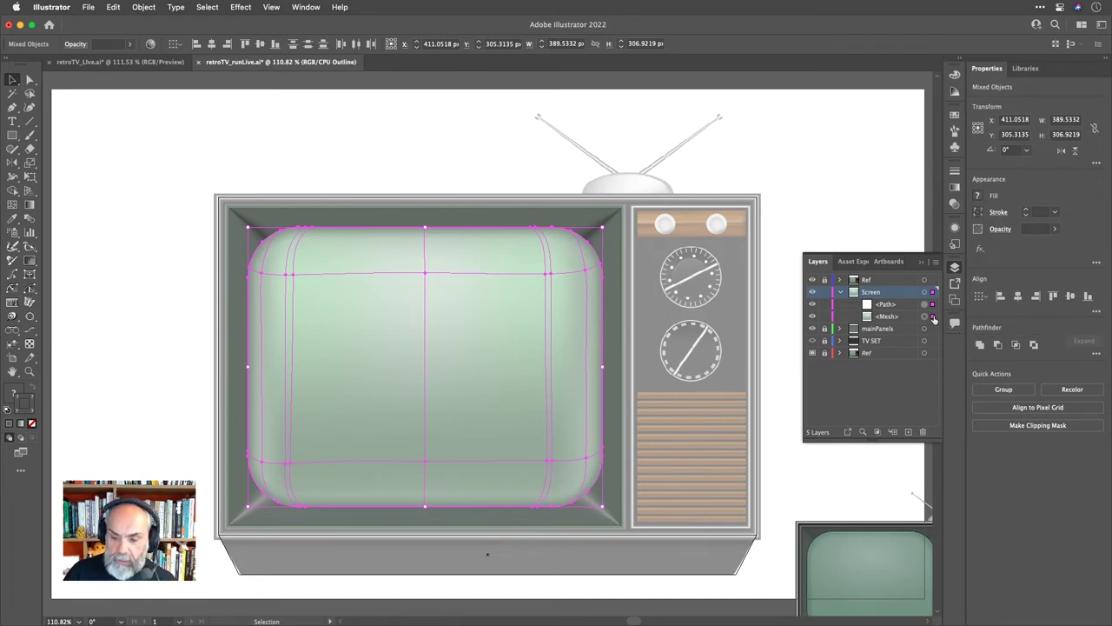
pyautogui.press('a')
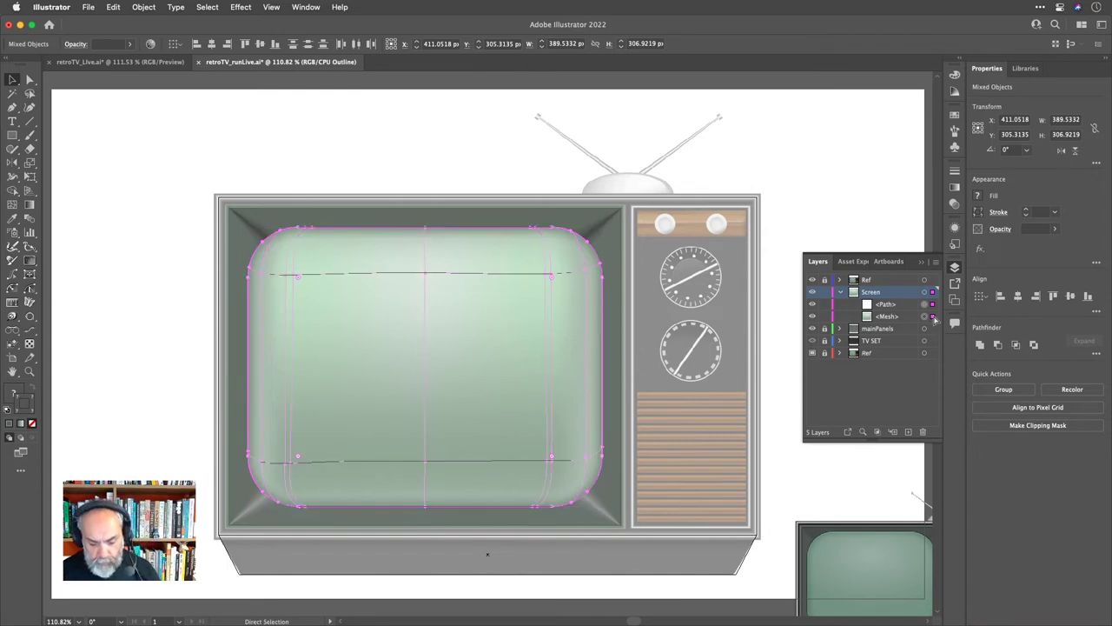
pyautogui.press('super+g')
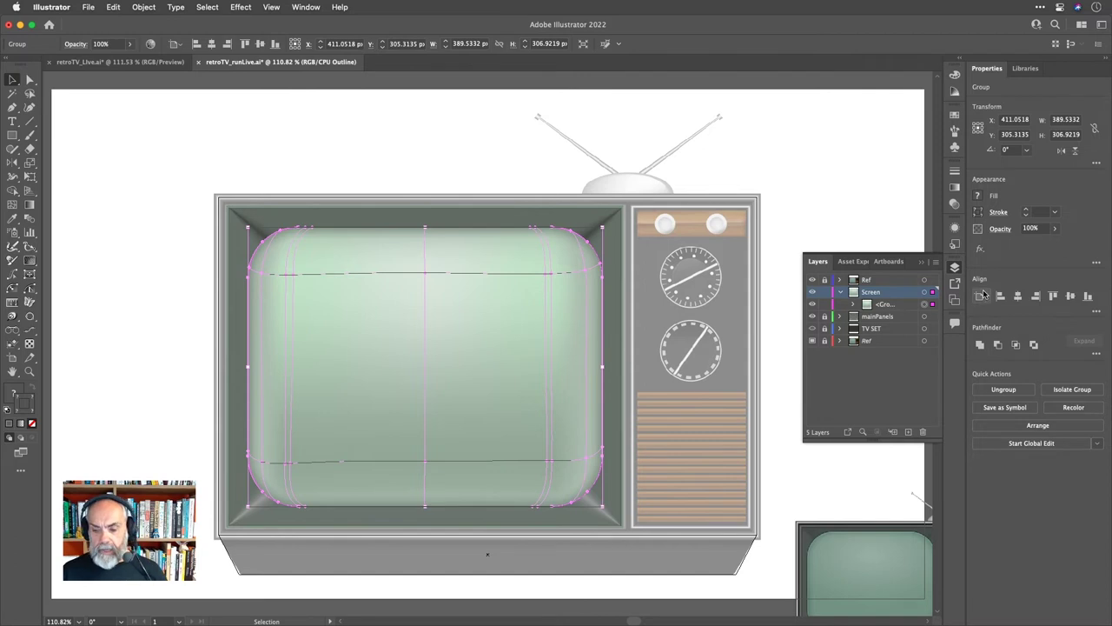
pyautogui.click(982, 251)
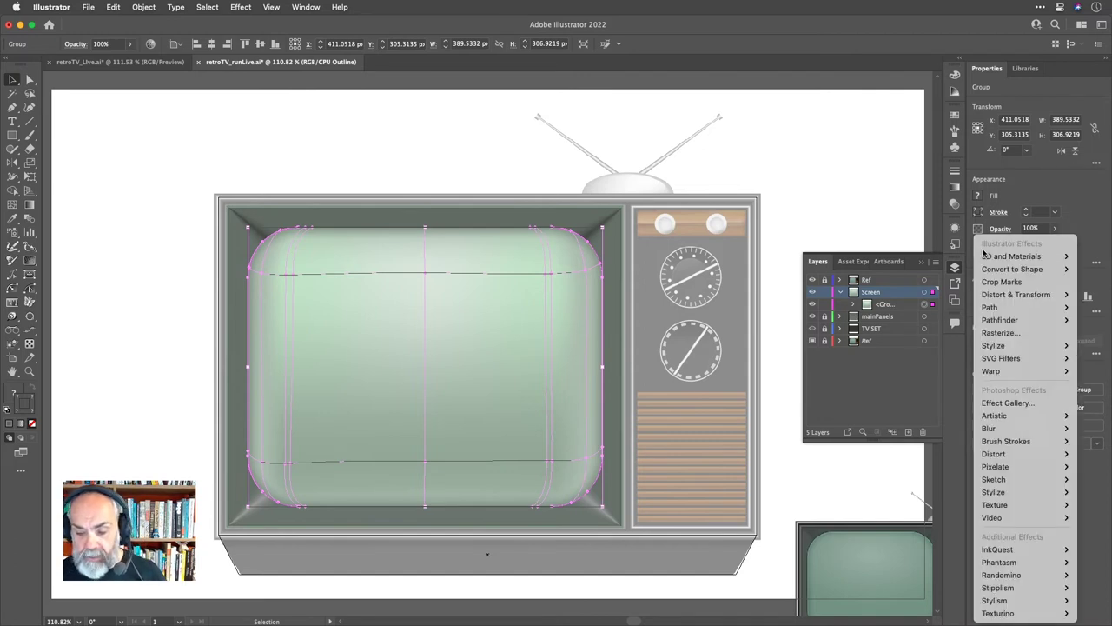
pyautogui.click(1095, 231)
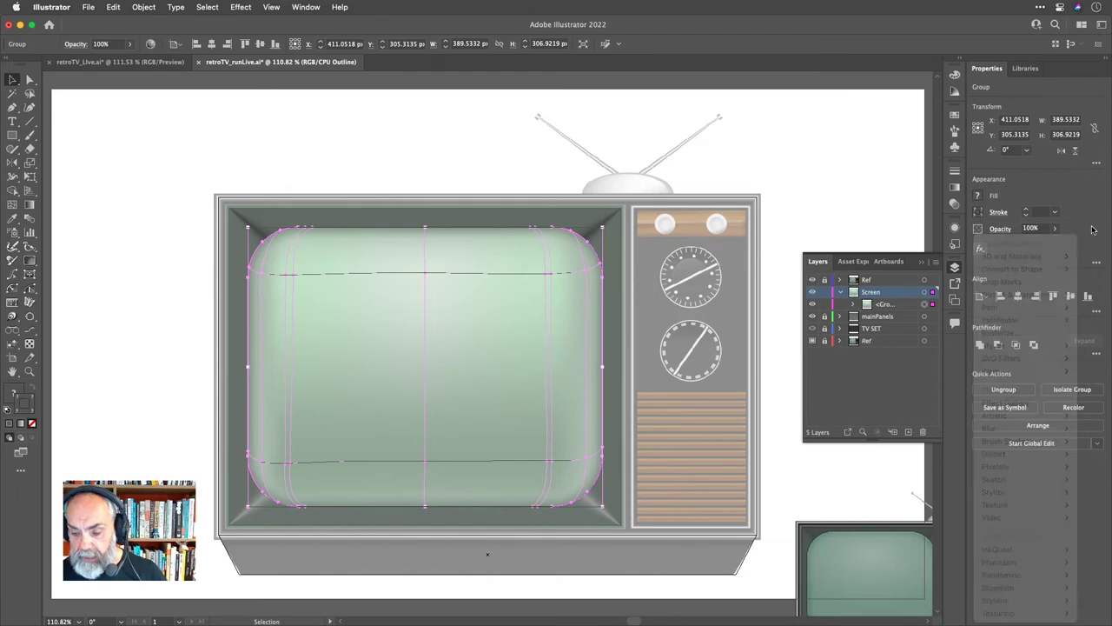
pyautogui.click(954, 228)
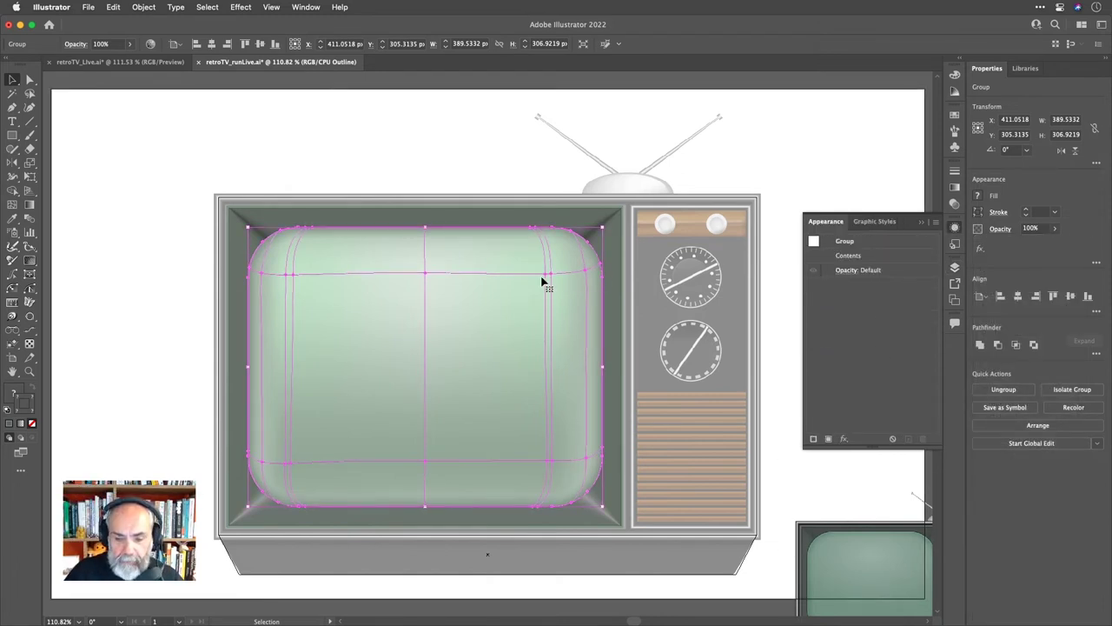
# Add a Stylize > Outer Glow effect to the screen group in Multiply mode.
pyautogui.click(844, 438)
pyautogui.moveTo(843, 441)
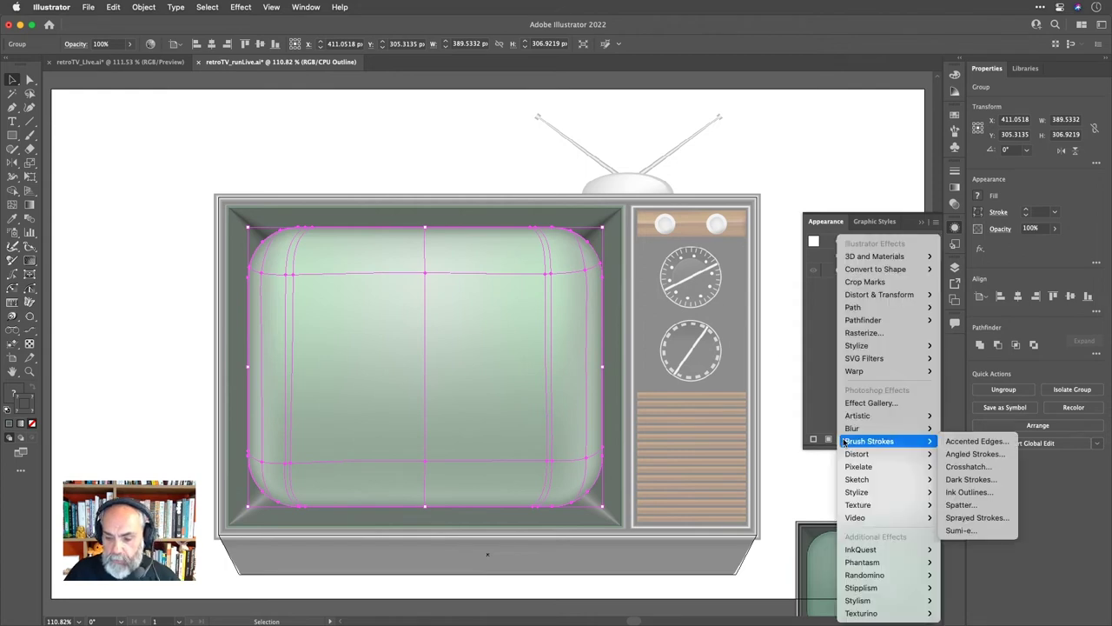
pyautogui.moveTo(881, 345)
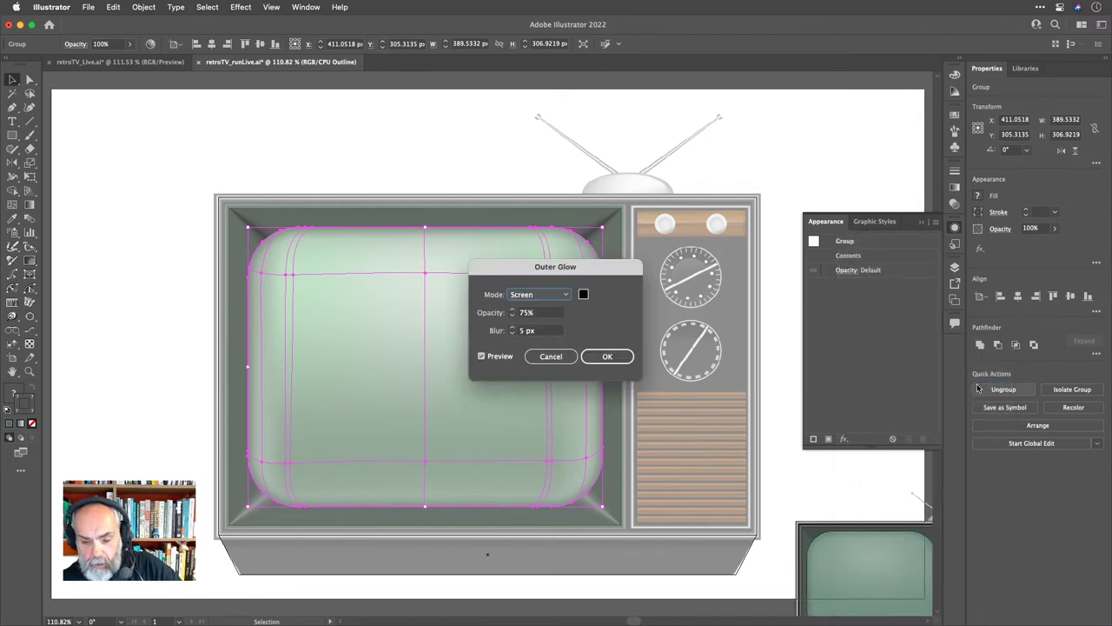
pyautogui.click(545, 294)
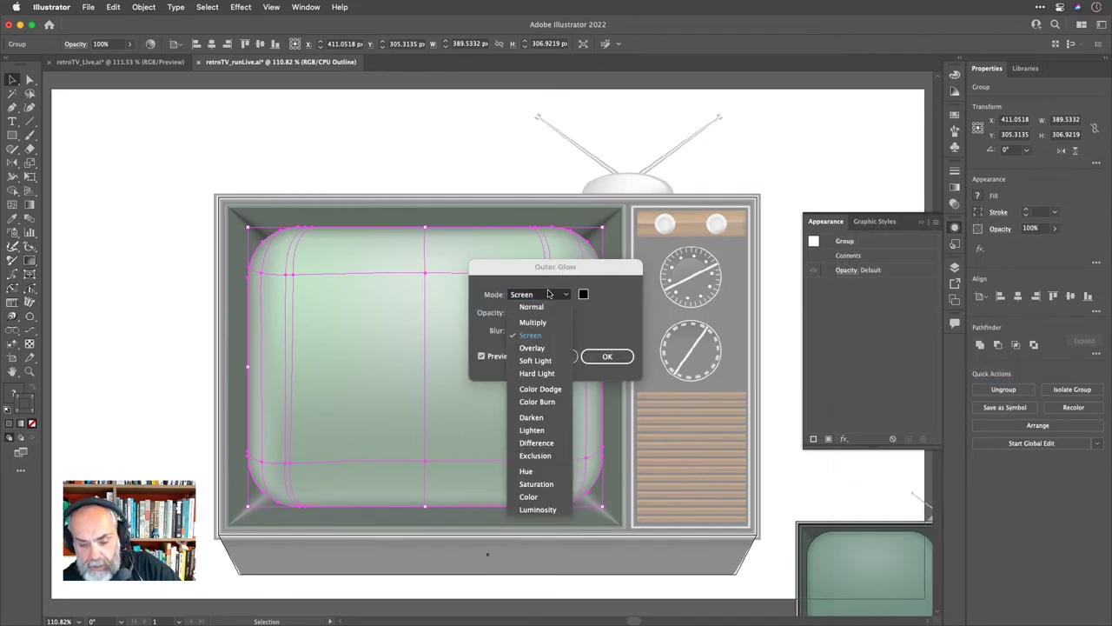
pyautogui.click(548, 322)
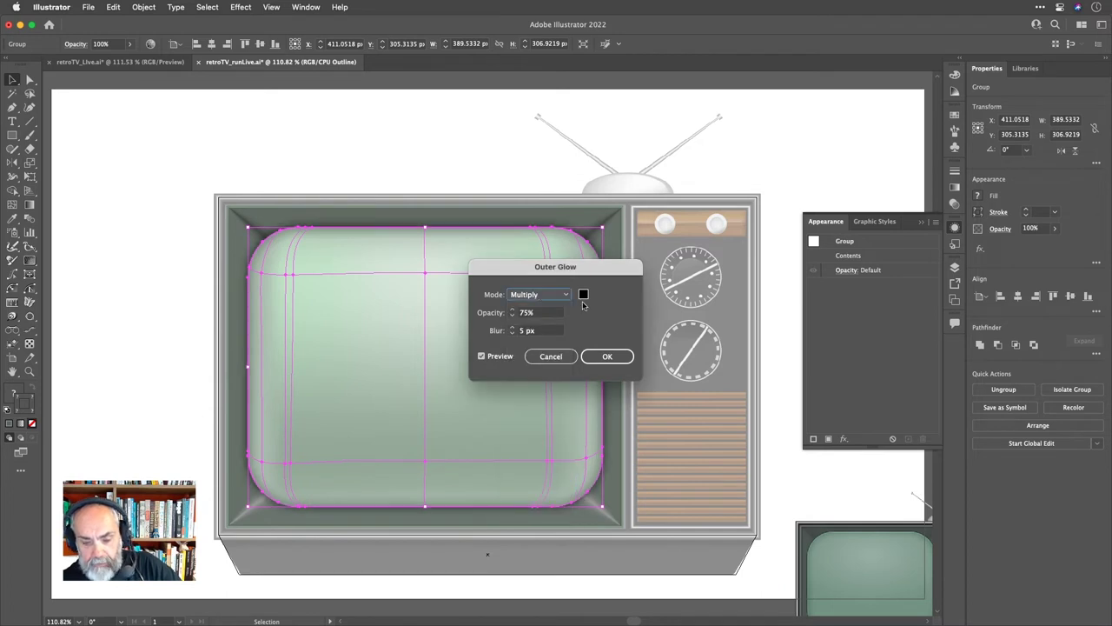
pyautogui.moveTo(606, 268); pyautogui.dragTo(762, 153)
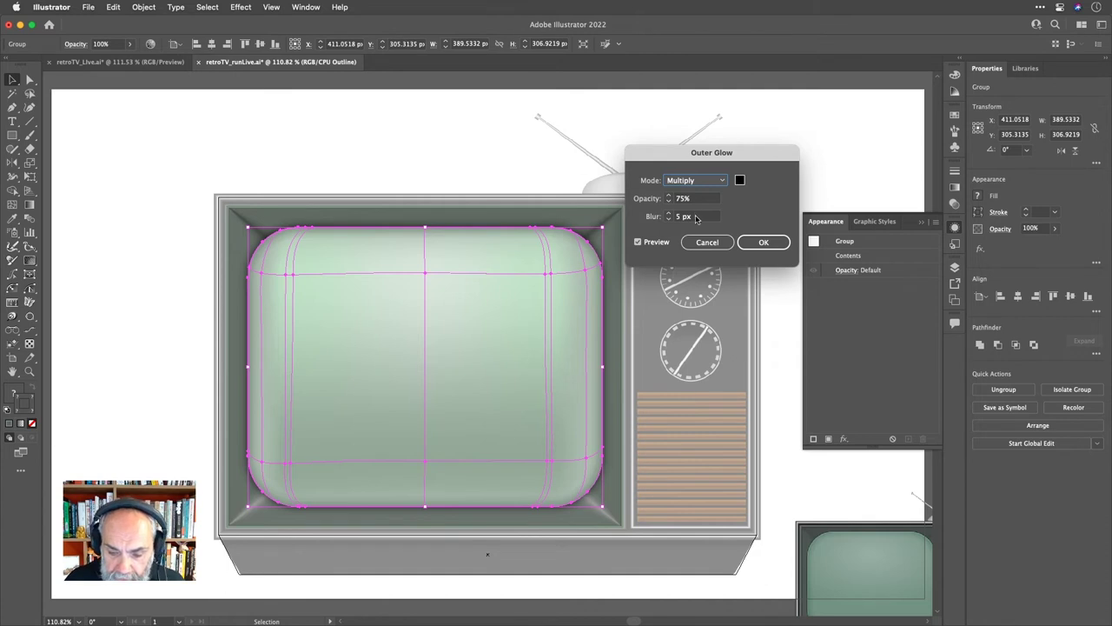
# Set the glow to 64% opacity with a 16 px blur, confirm, and deselect.
pyautogui.scroll(9, 696, 218)
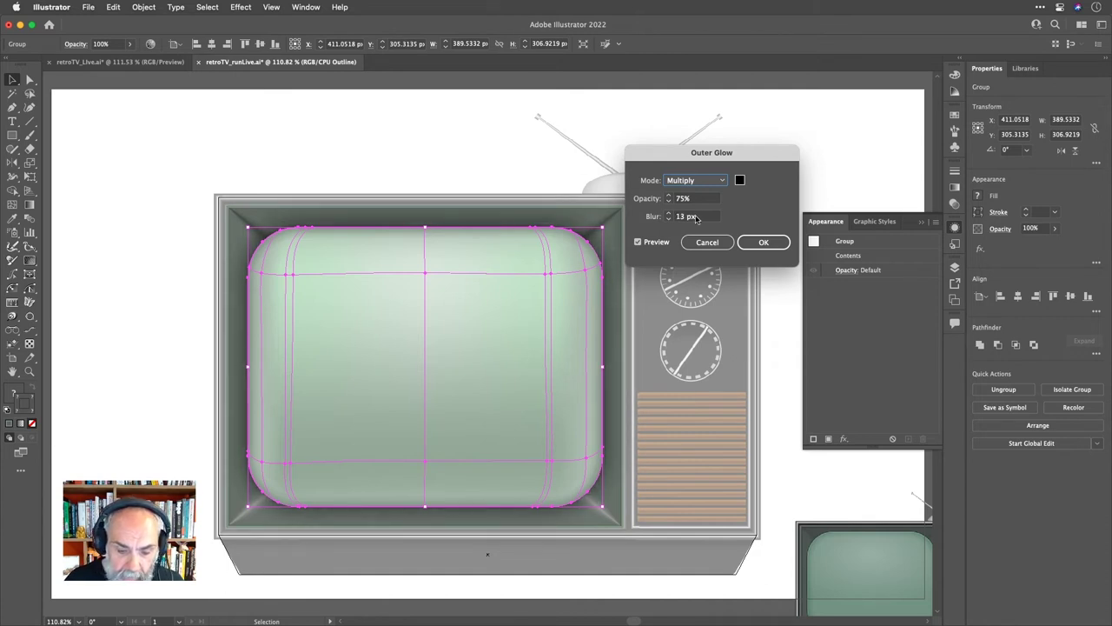
pyautogui.scroll(3, 696, 218)
pyautogui.scroll(-4, 695, 218)
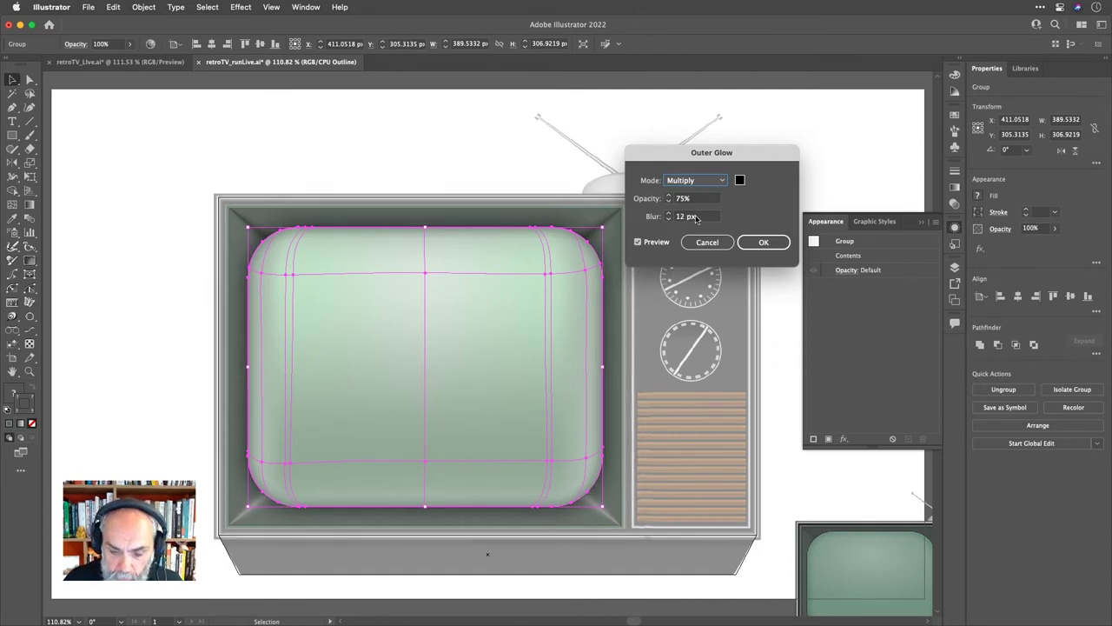
pyautogui.scroll(1, 696, 218)
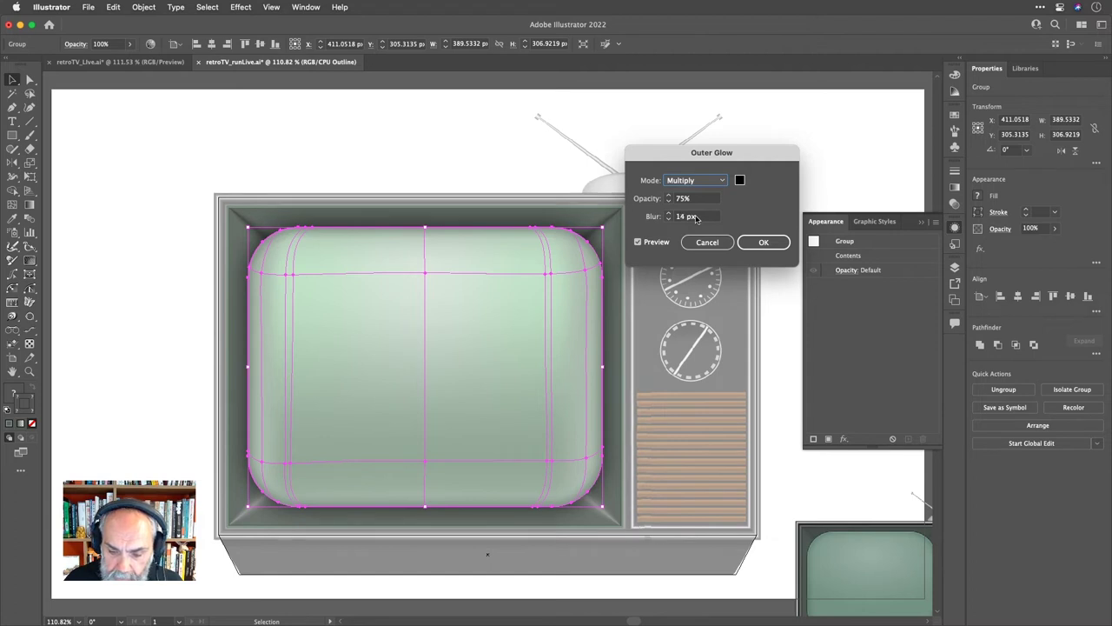
pyautogui.scroll(1, 696, 218)
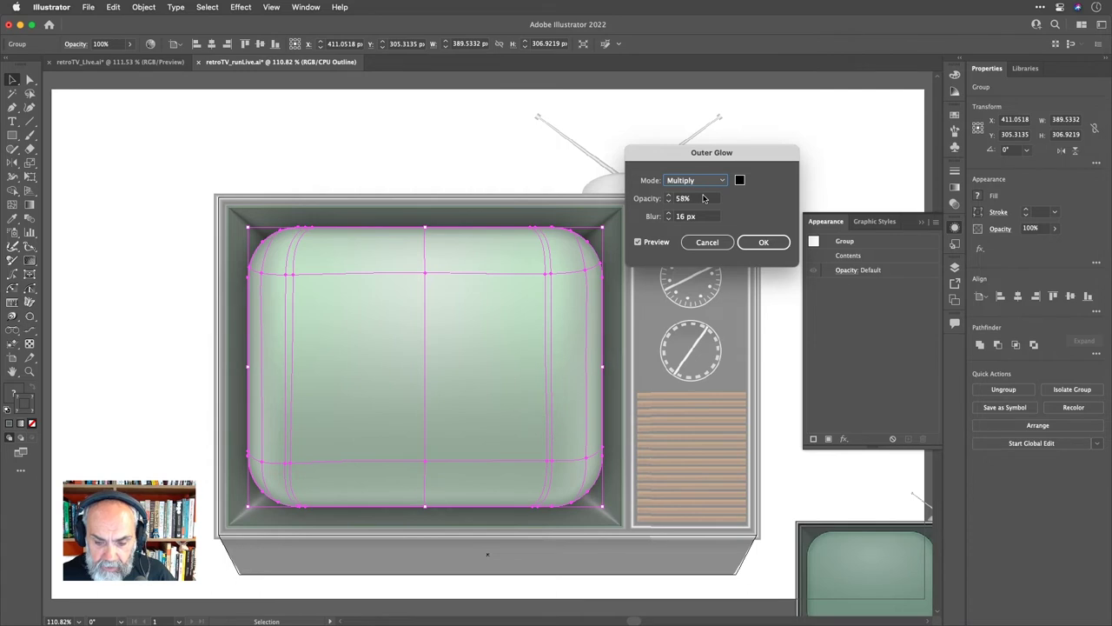
pyautogui.click(776, 245)
pyautogui.click(781, 192)
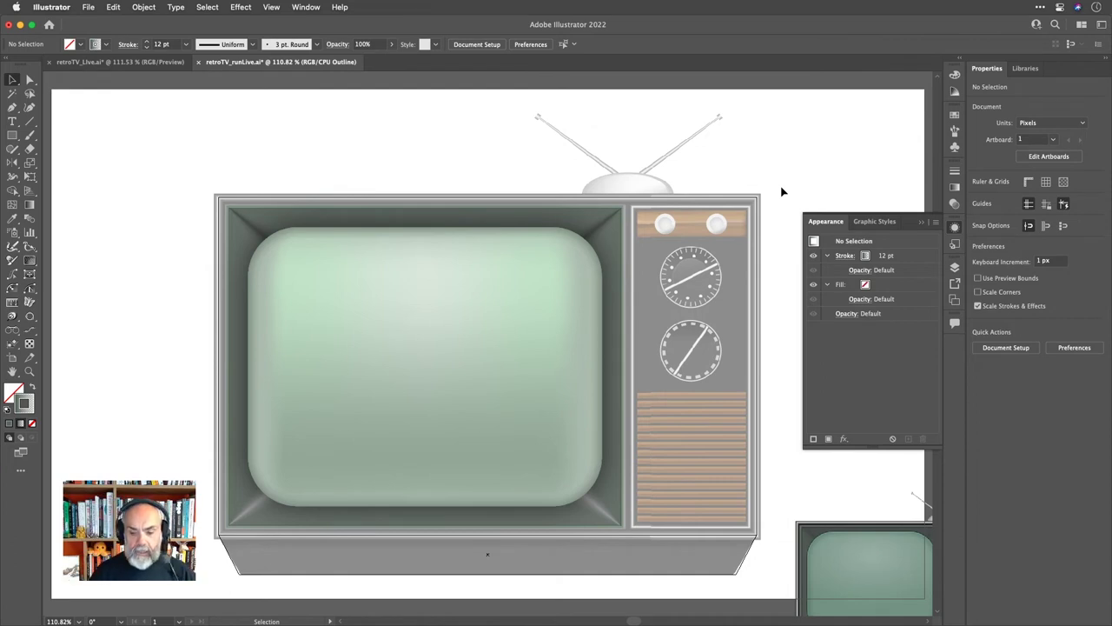
# Add a new black fill to the screen group and place it below Contents.
pyautogui.click(581, 301)
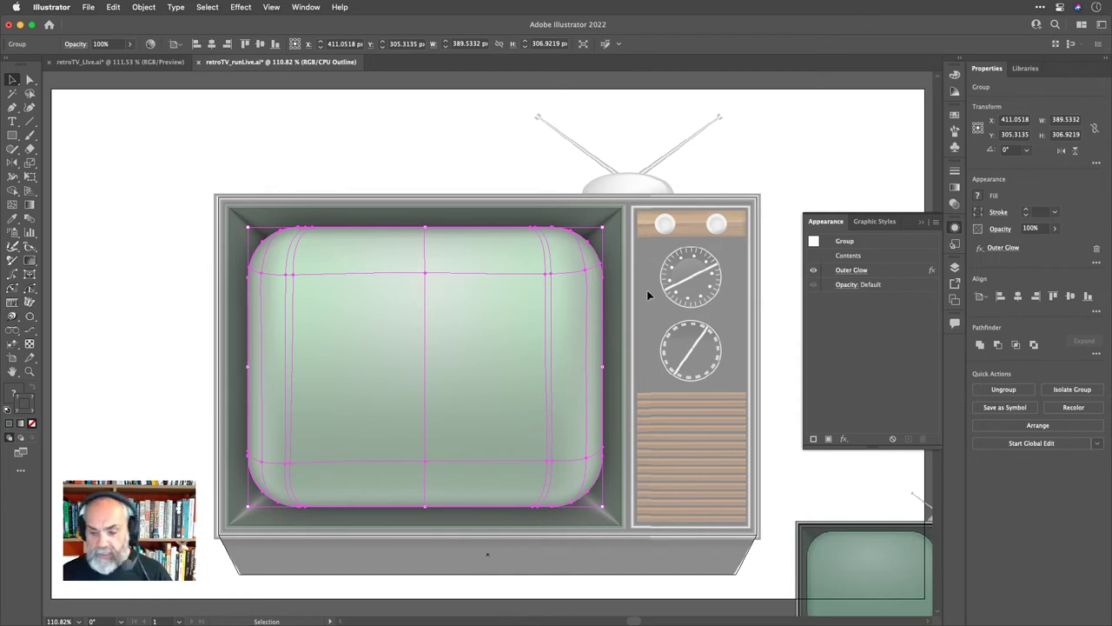
pyautogui.press('a')
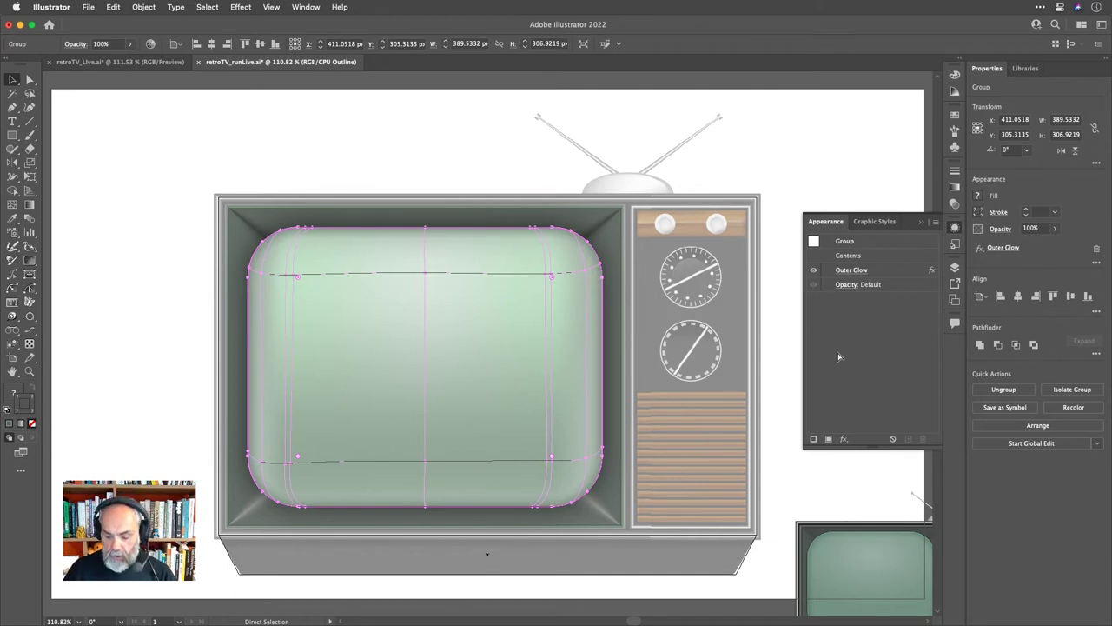
pyautogui.press('v')
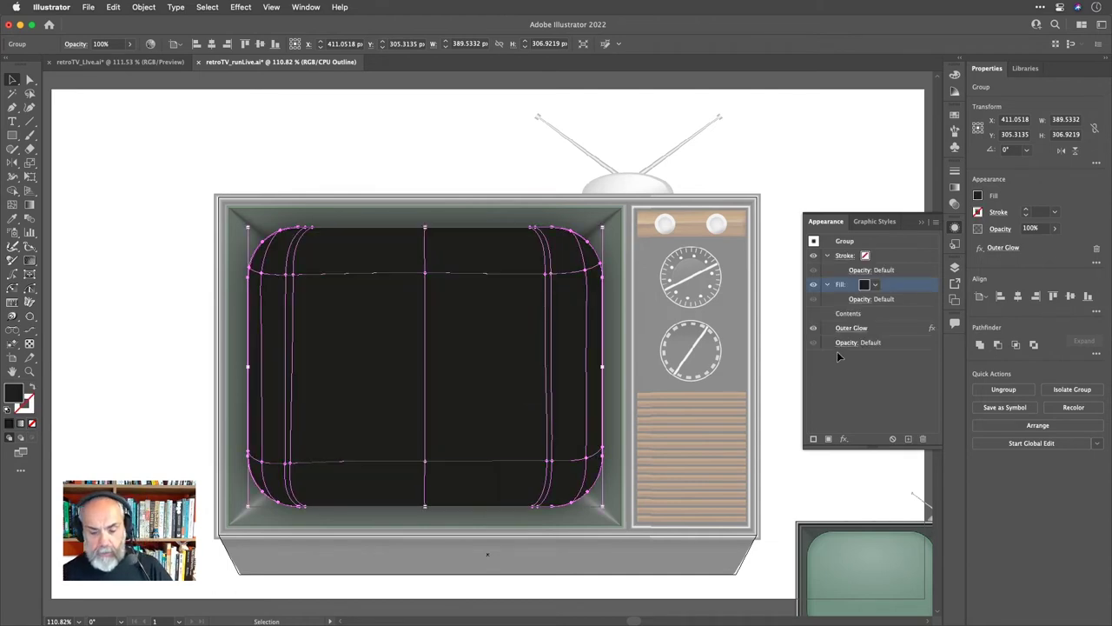
pyautogui.moveTo(916, 287); pyautogui.dragTo(910, 324)
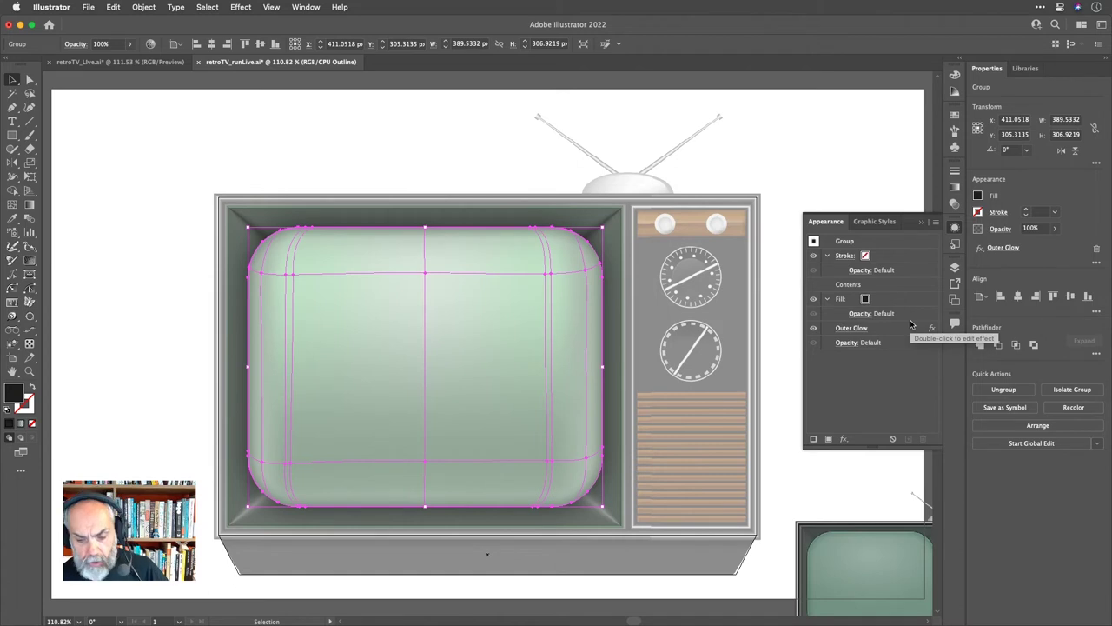
pyautogui.click(894, 299)
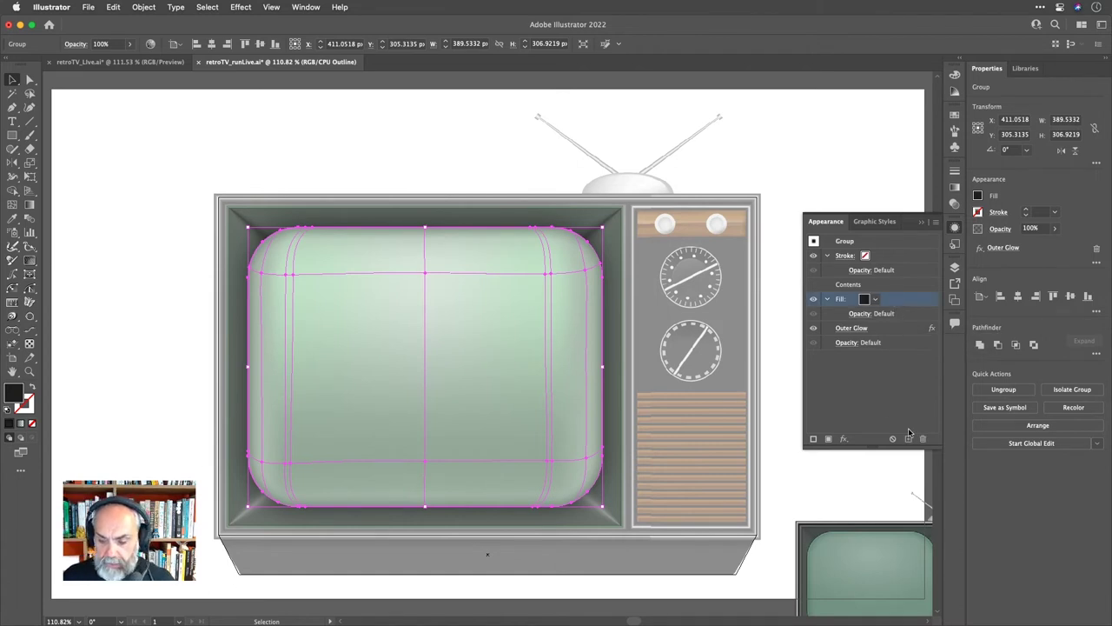
# Apply a 14 px Offset Path effect to the new fill.
pyautogui.click(843, 439)
pyautogui.moveTo(843, 441)
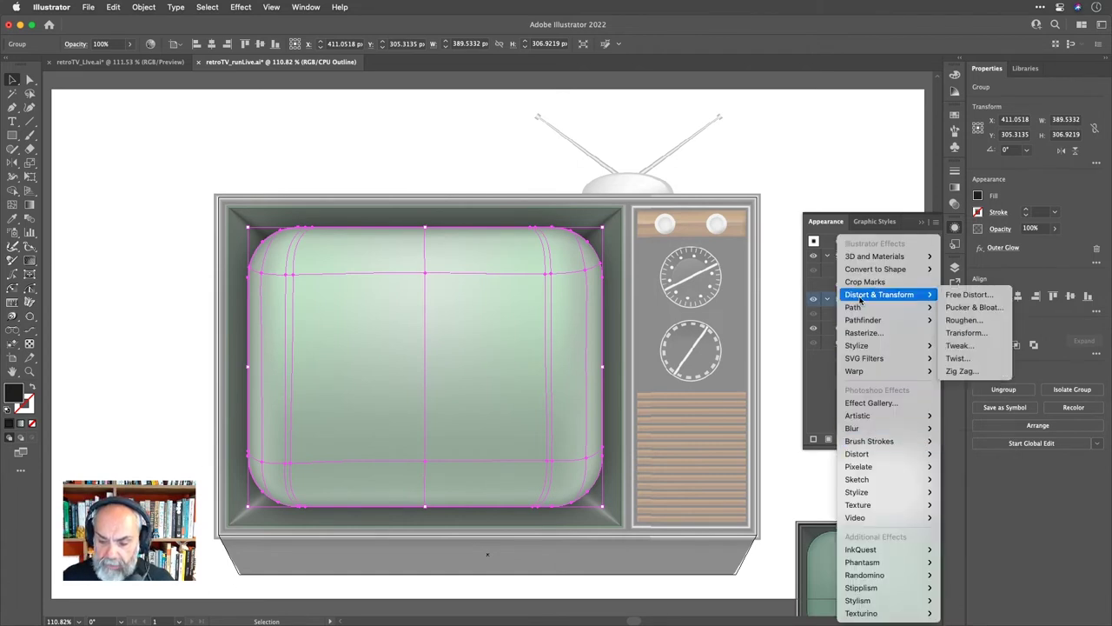
pyautogui.moveTo(860, 310)
pyautogui.click(955, 307)
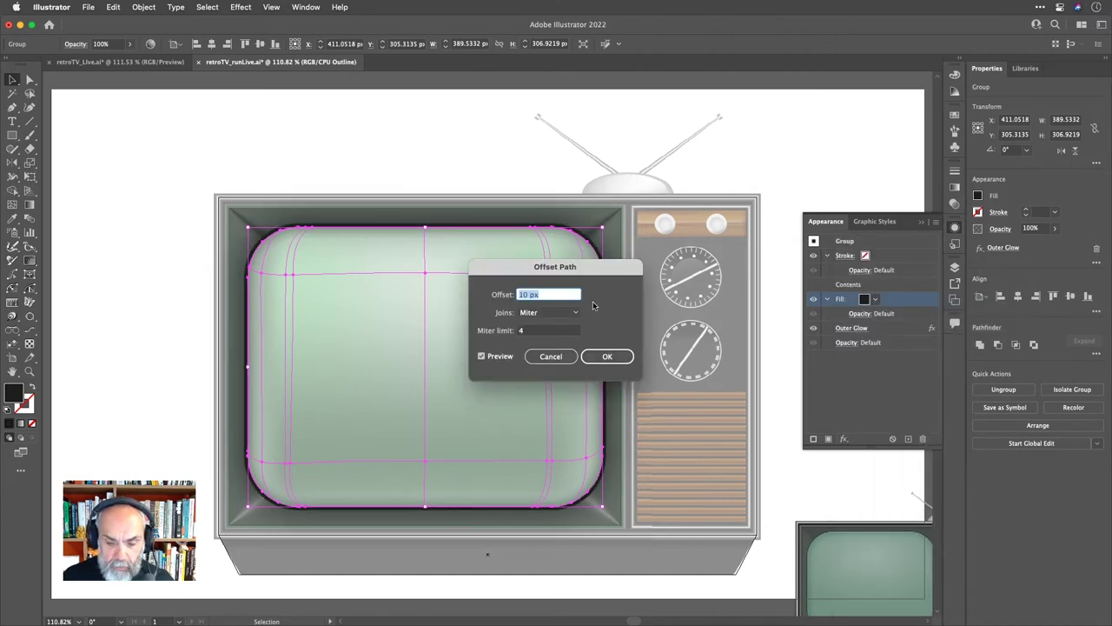
pyautogui.press('Up')
pyautogui.press('Up')
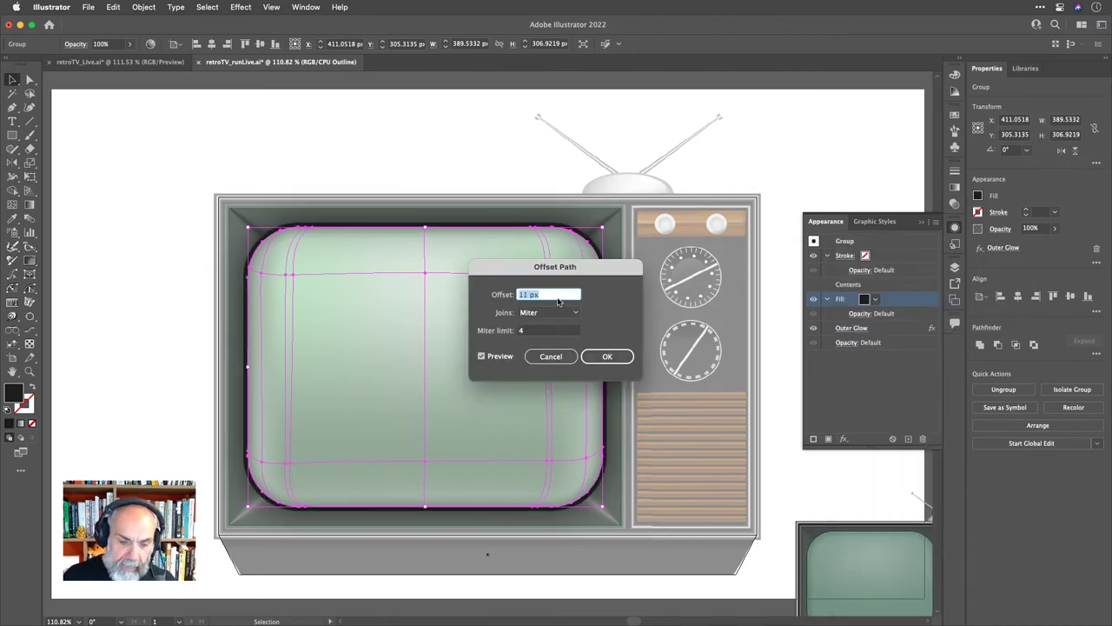
pyautogui.press('Up')
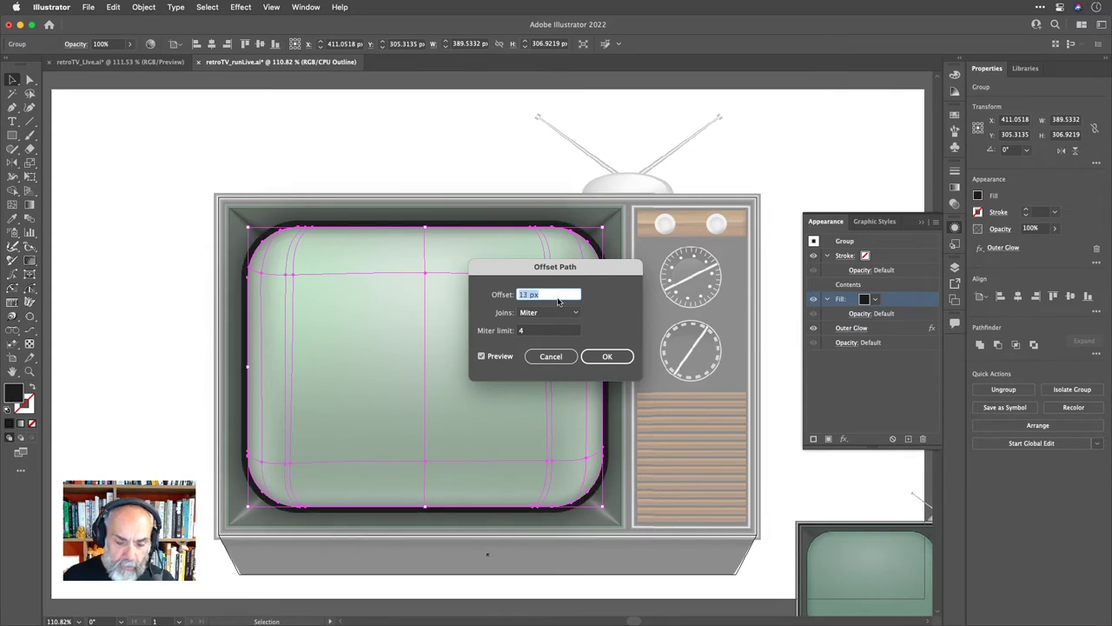
pyautogui.press('Up')
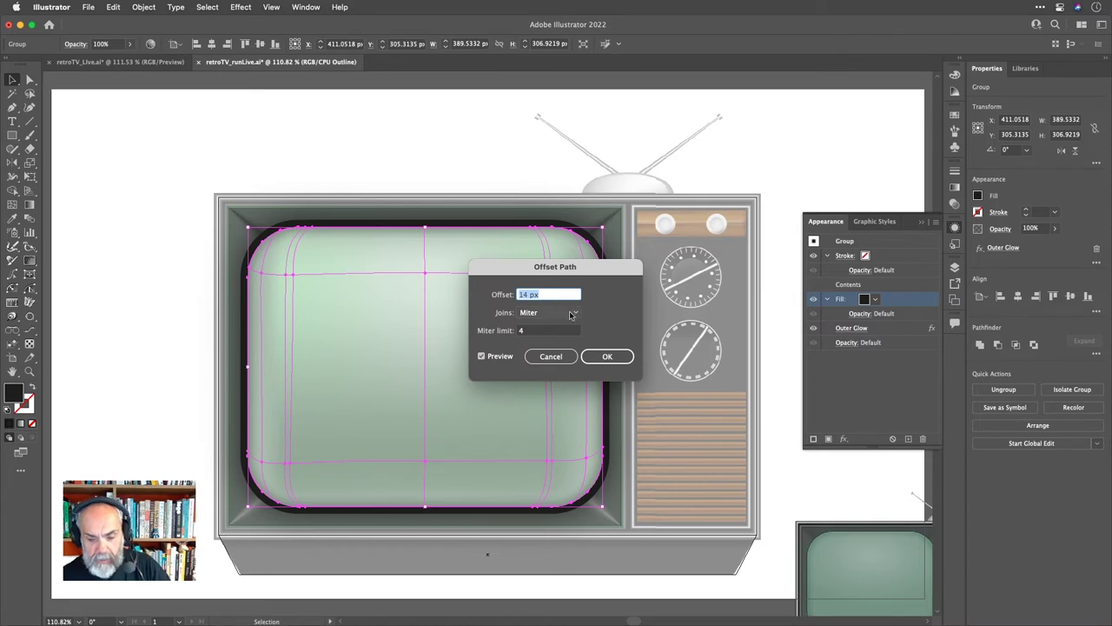
pyautogui.click(608, 357)
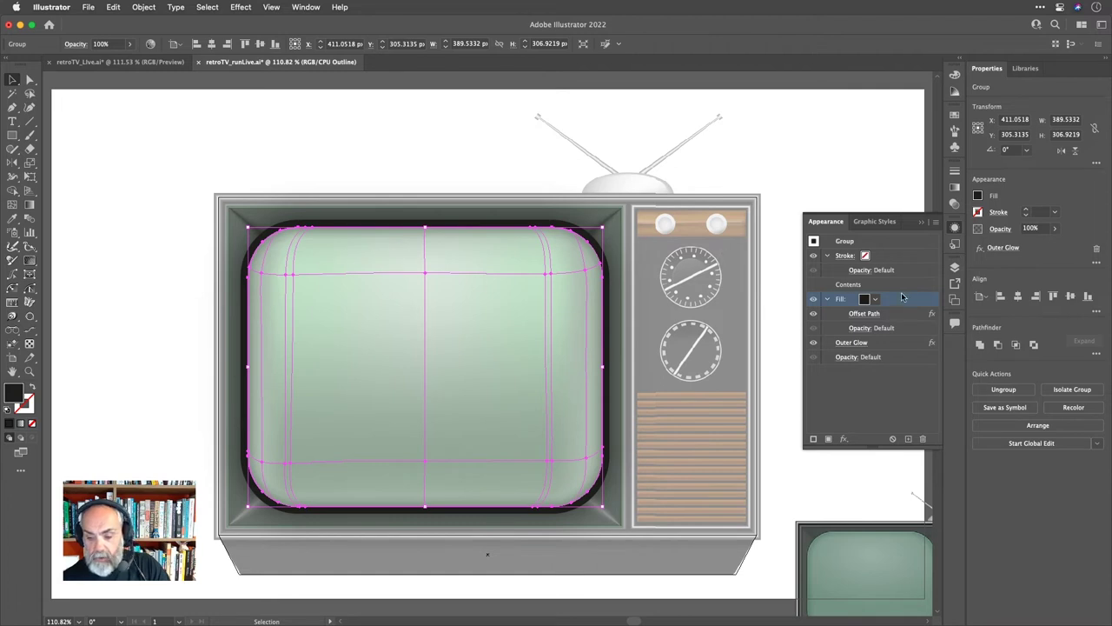
# Recolour the offset fill and set its blending to Multiply at 10% opacity.
pyautogui.click(874, 299)
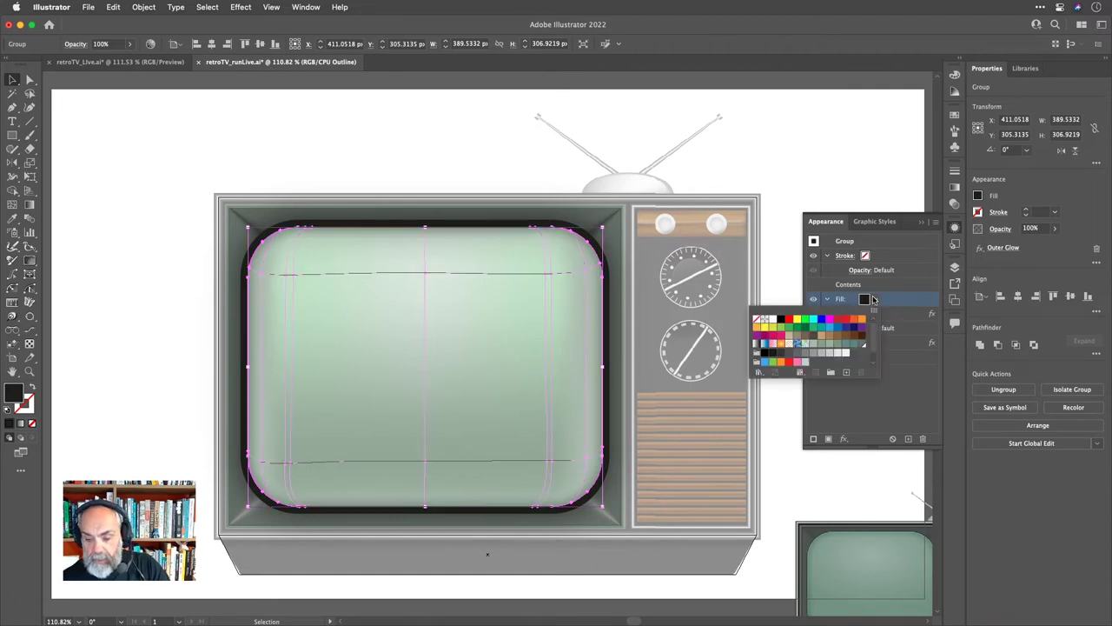
pyautogui.click(789, 353)
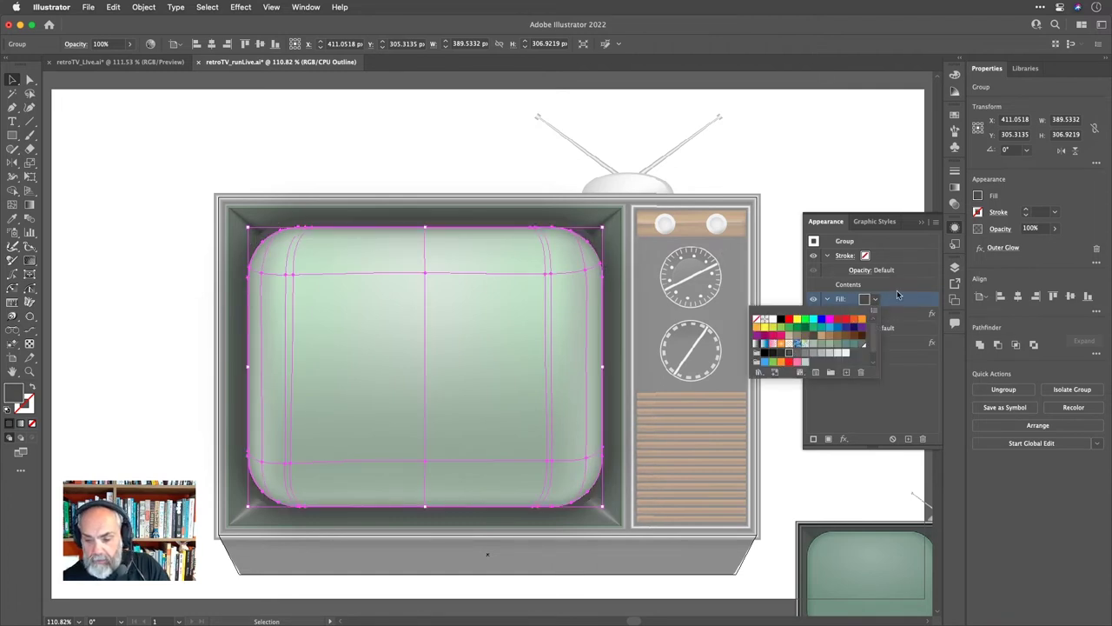
pyautogui.click(899, 295)
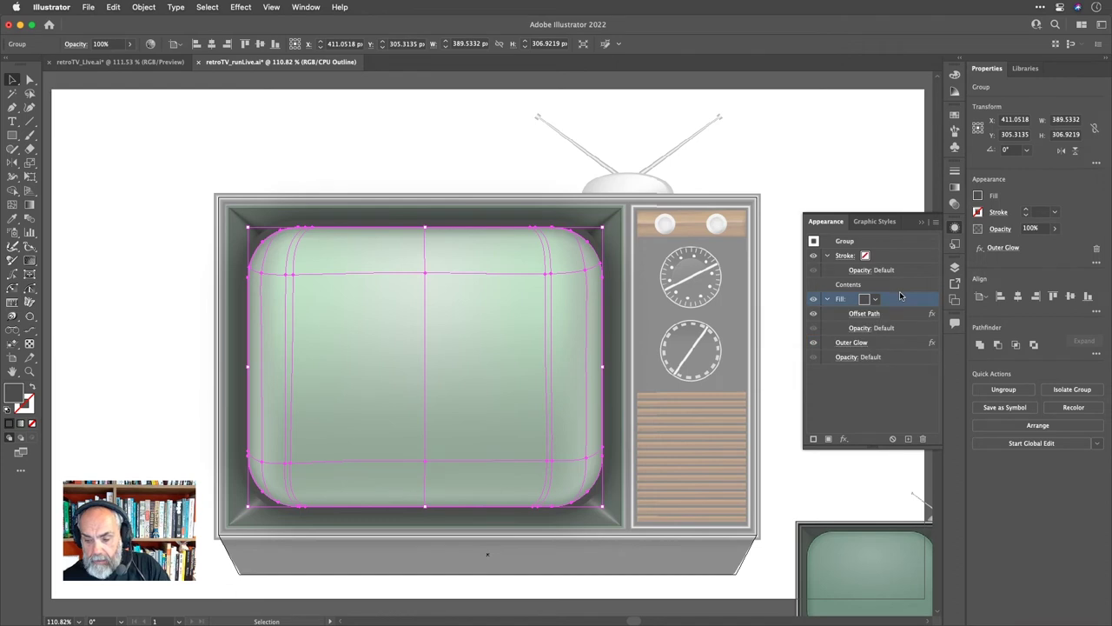
pyautogui.click(865, 327)
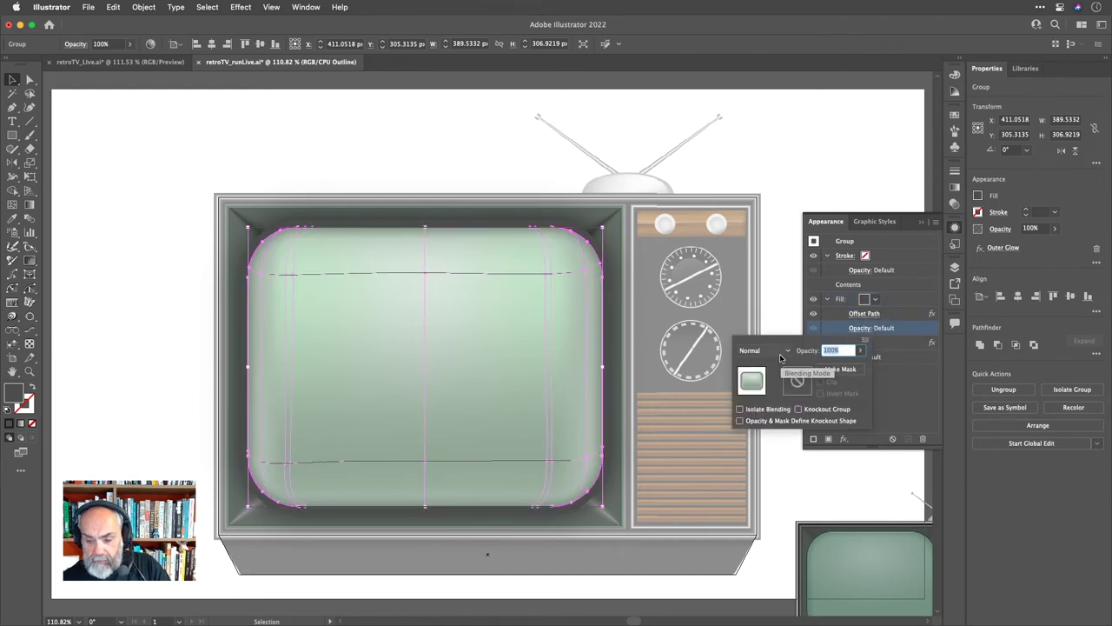
pyautogui.click(783, 352)
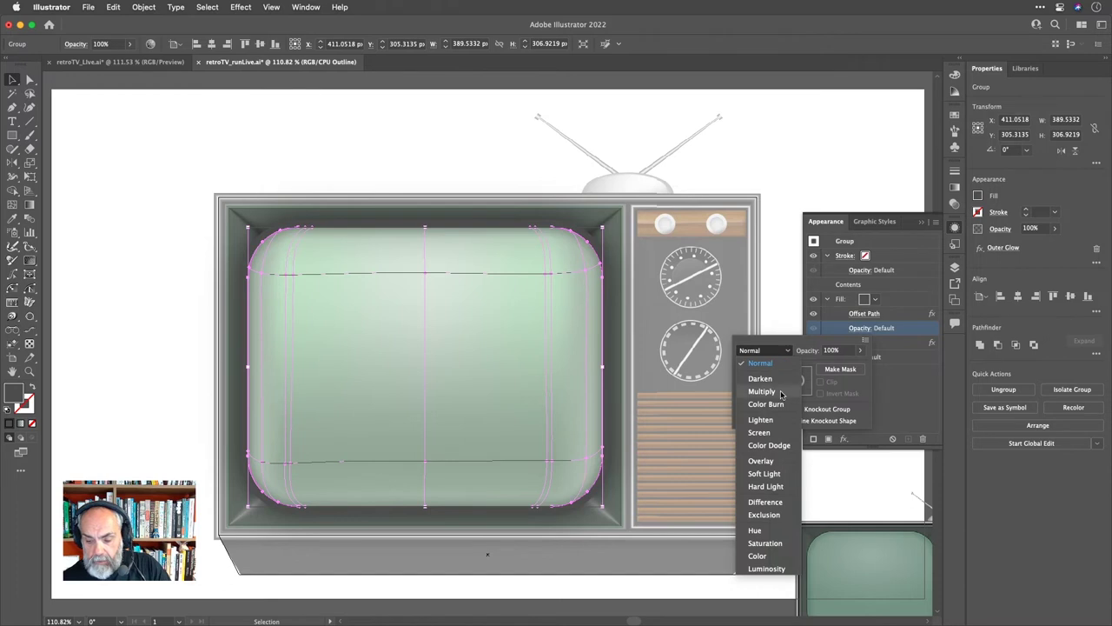
pyautogui.click(756, 393)
pyautogui.click(860, 349)
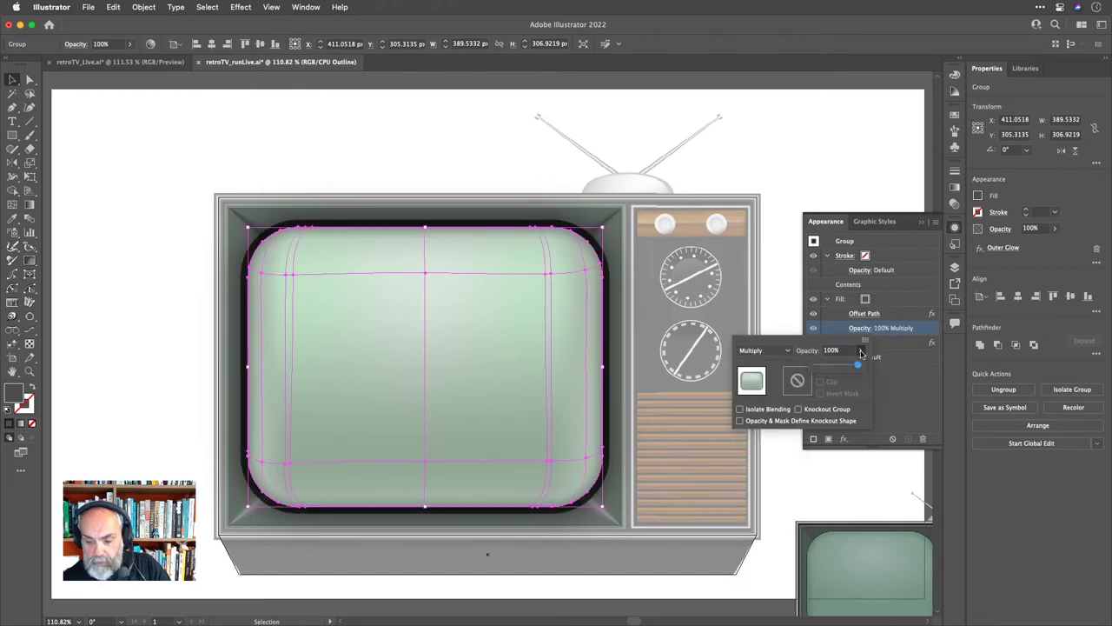
pyautogui.moveTo(858, 370); pyautogui.dragTo(821, 369)
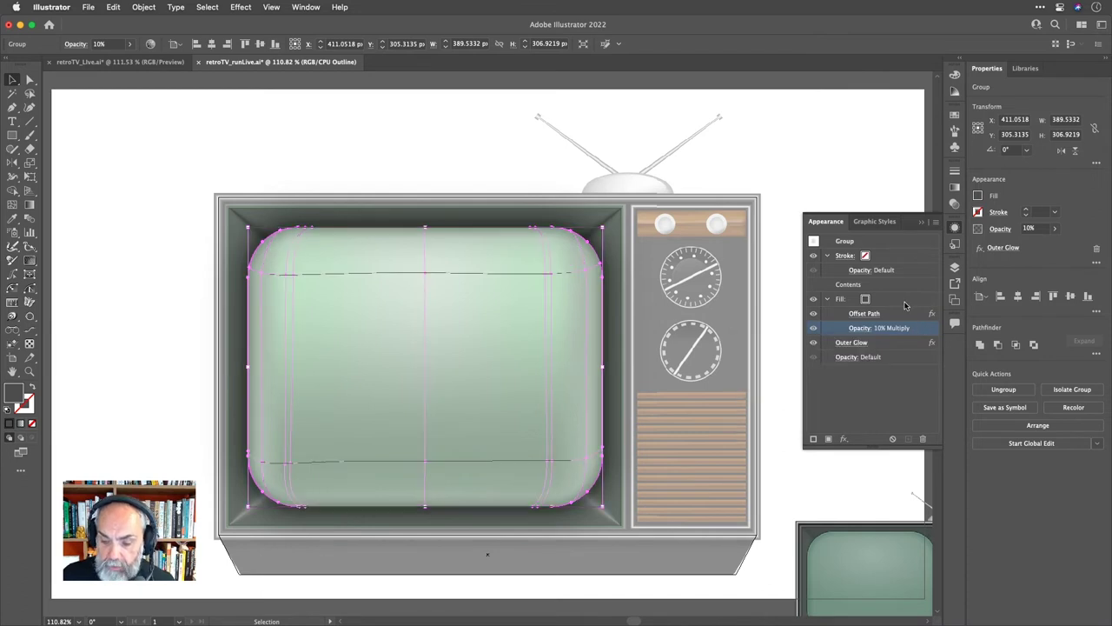
# Feather the fill with a 6 px radius, then deselect the screen group.
pyautogui.click(845, 439)
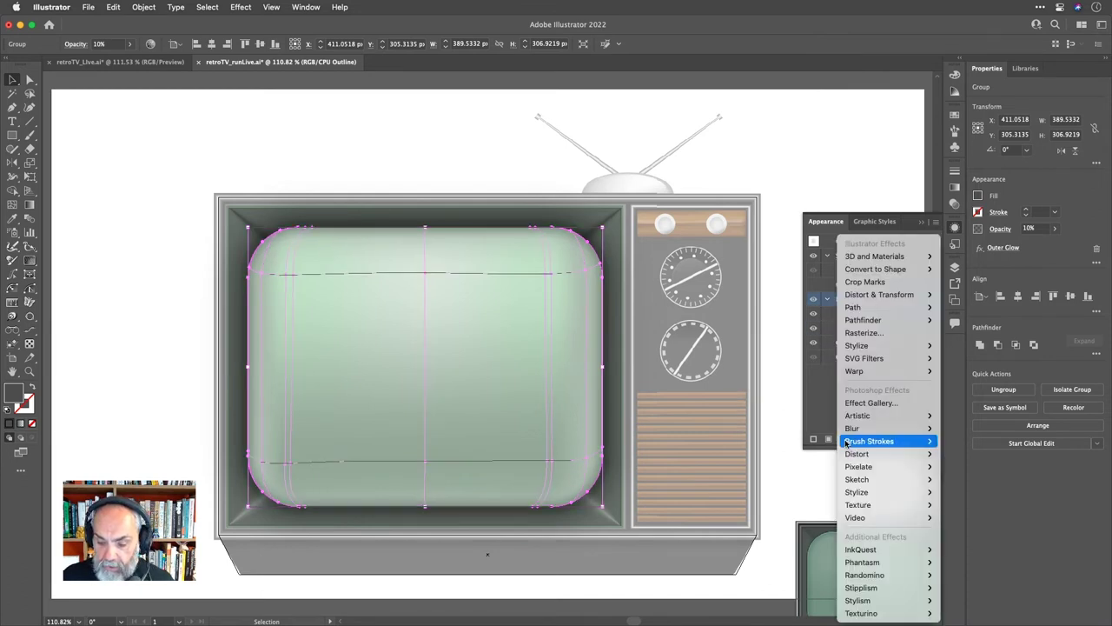
pyautogui.moveTo(895, 346)
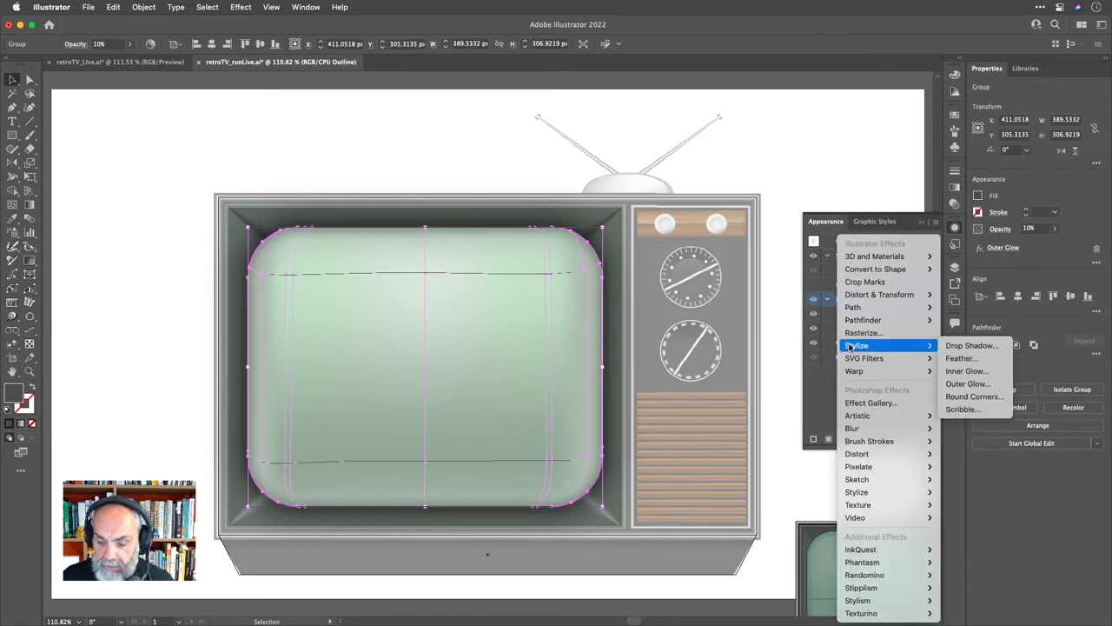
pyautogui.click(959, 358)
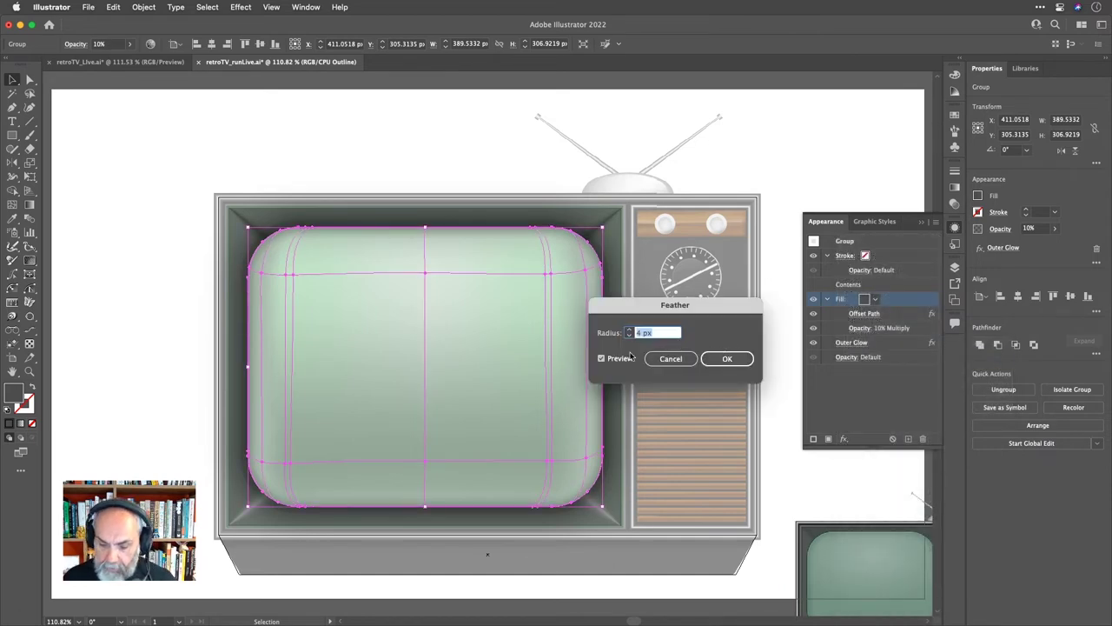
pyautogui.press('Up')
pyautogui.press('Up')
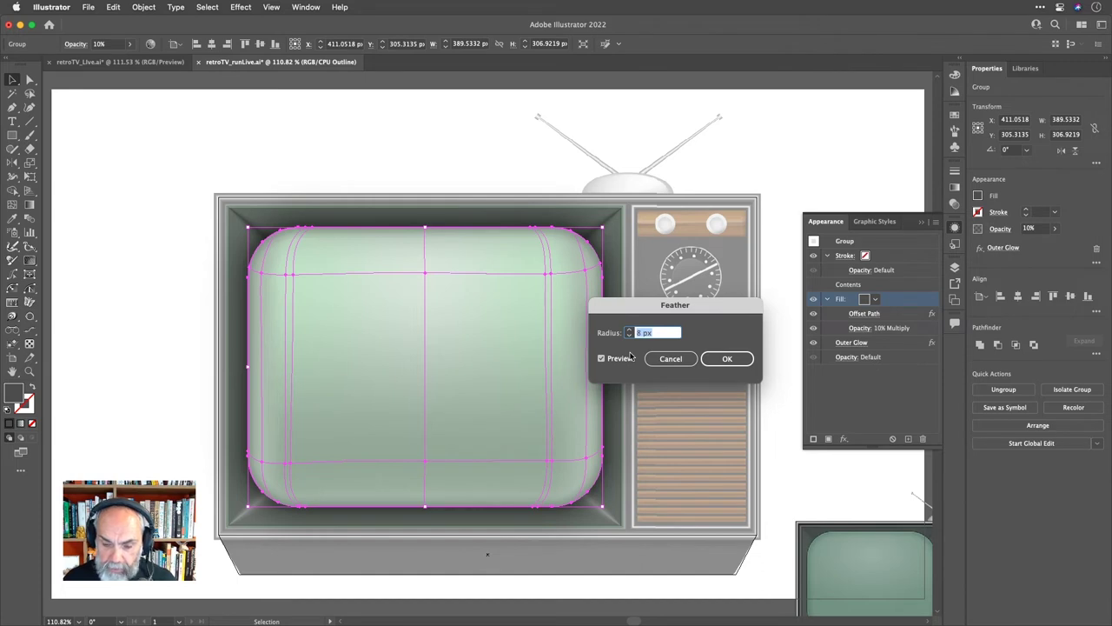
pyautogui.click(728, 358)
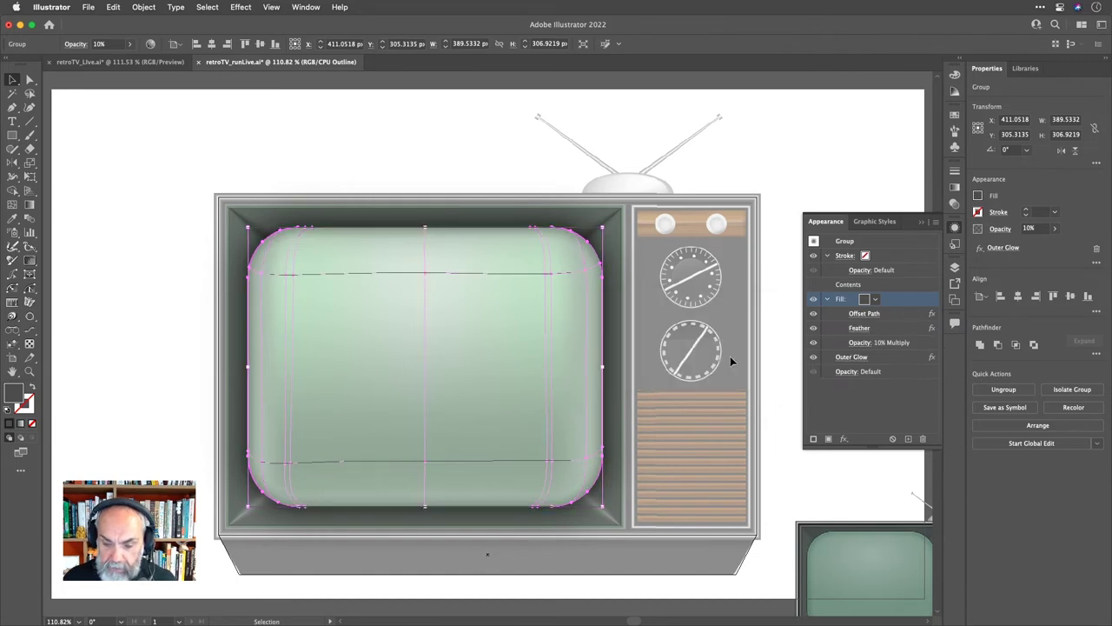
pyautogui.click(784, 280)
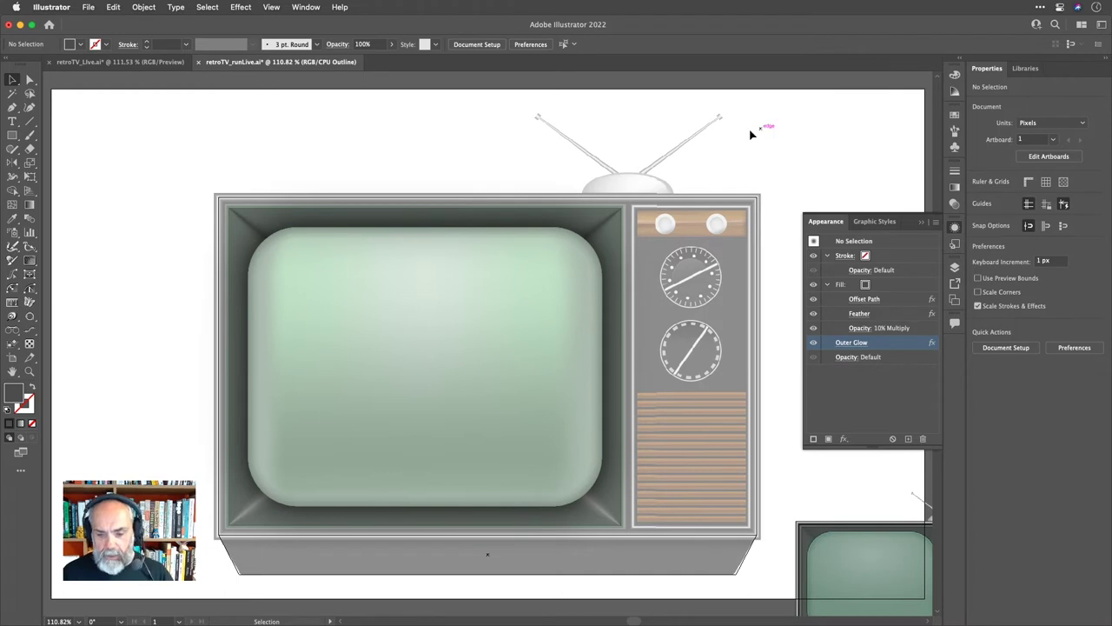
# Close Appearance and show Layers with Screen collapsed and mainPanels expanded.
pyautogui.scroll(1, 737, 171)
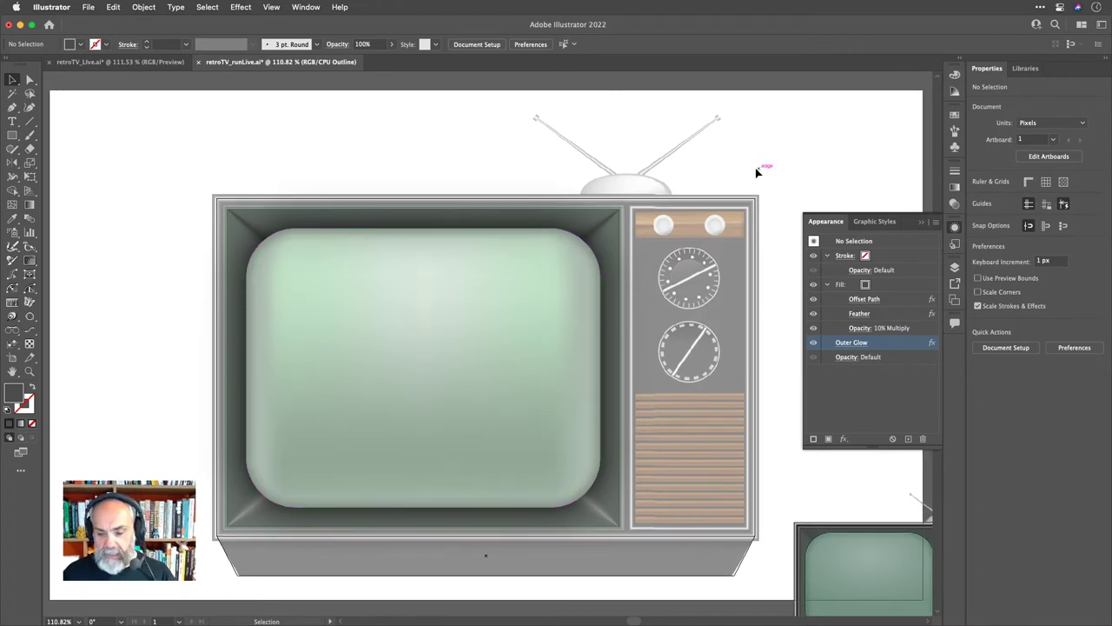
pyautogui.click(955, 227)
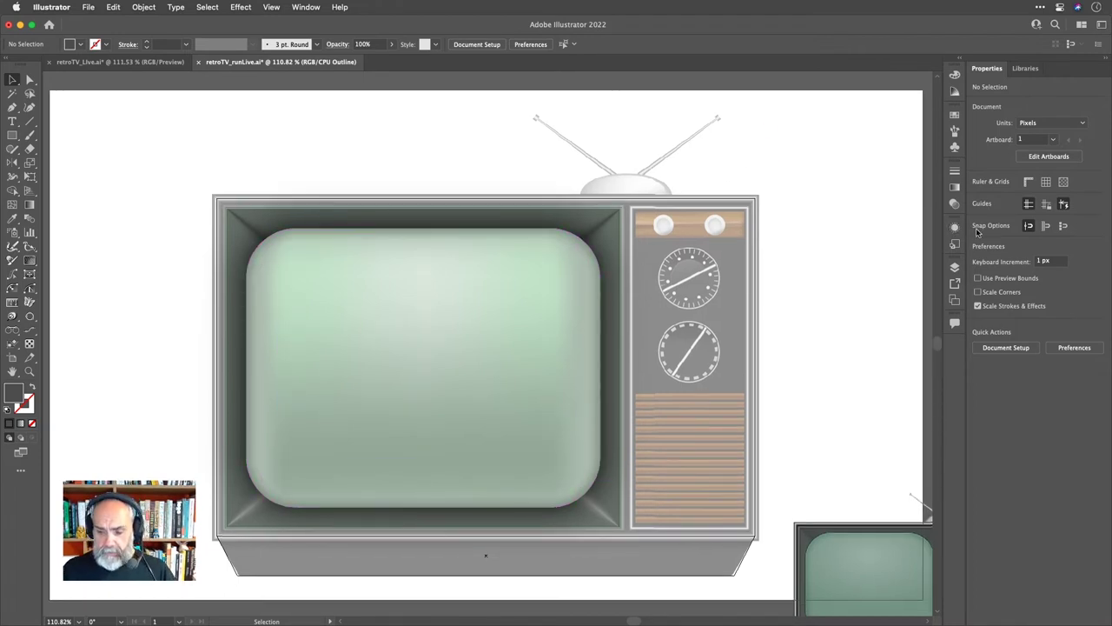
pyautogui.click(955, 114)
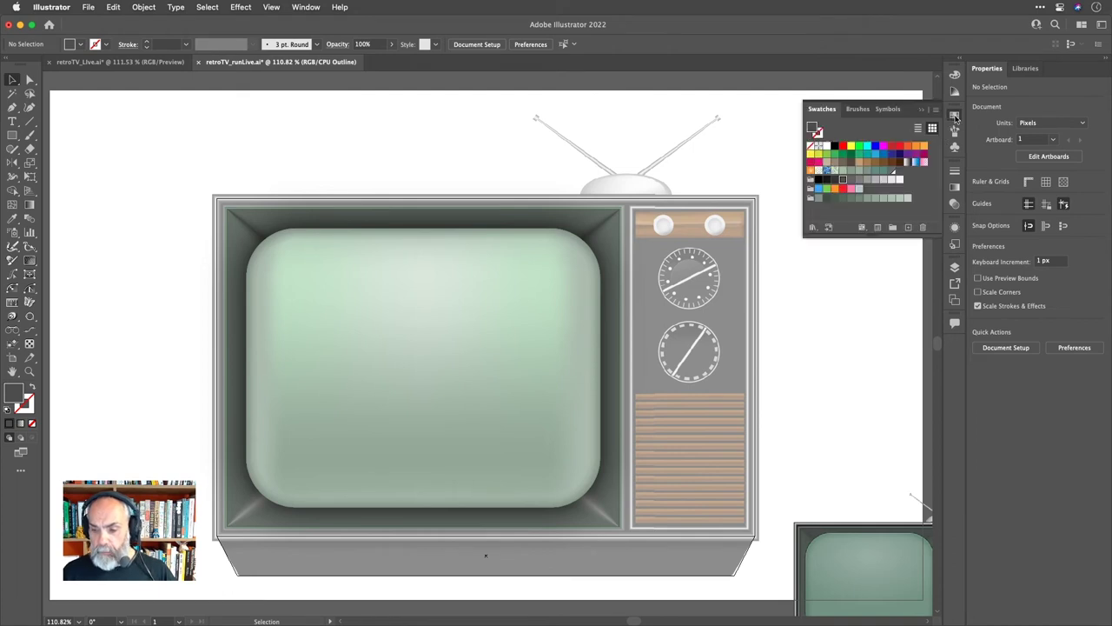
pyautogui.click(955, 267)
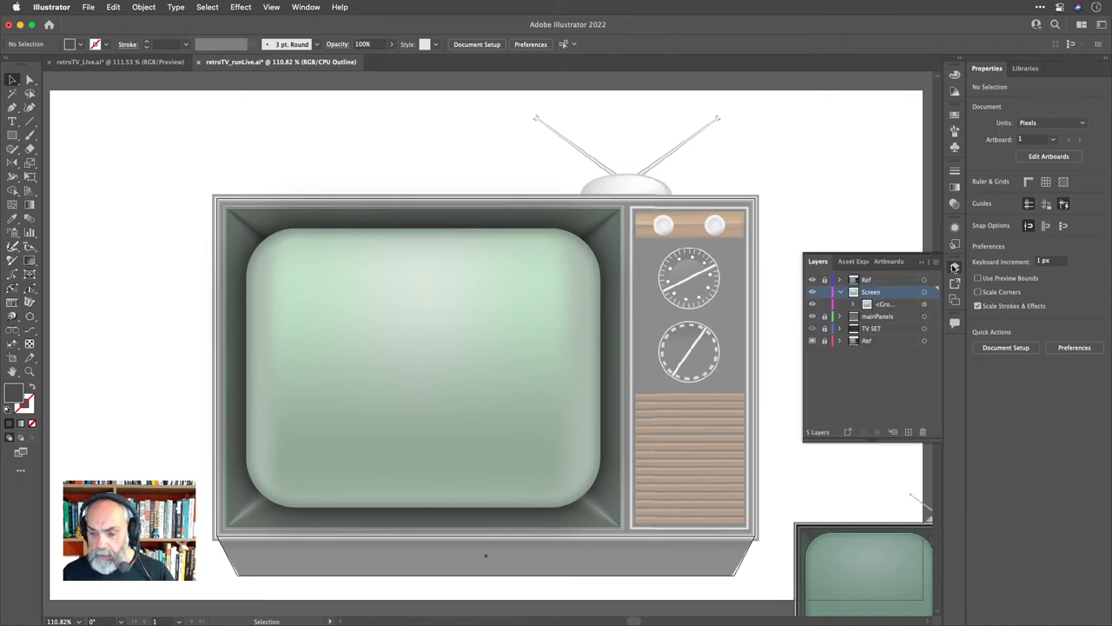
pyautogui.click(839, 292)
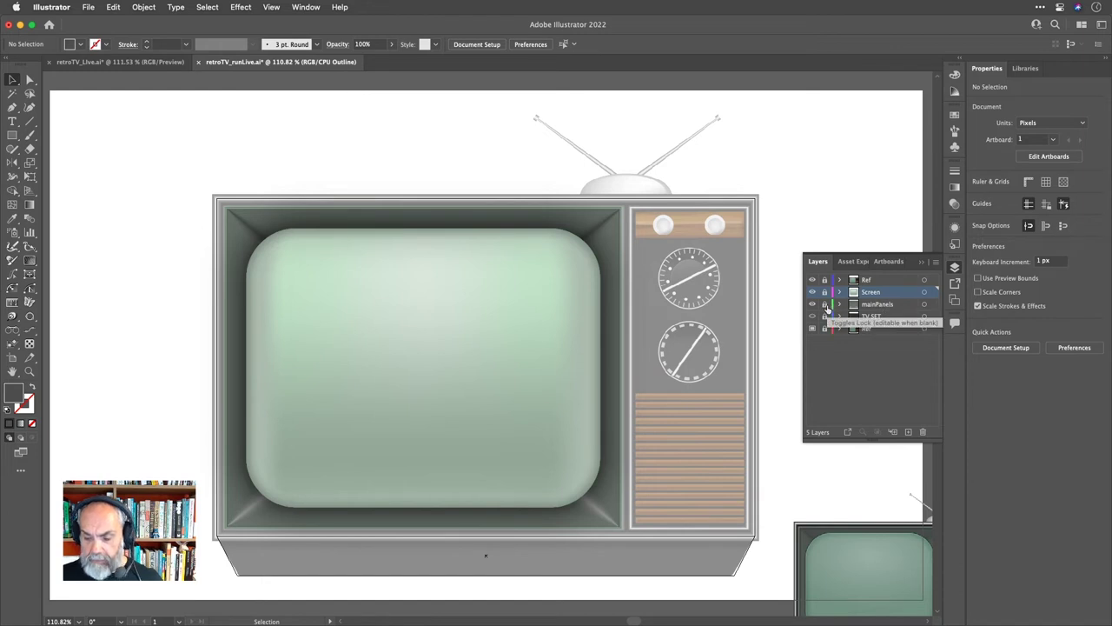
pyautogui.click(839, 304)
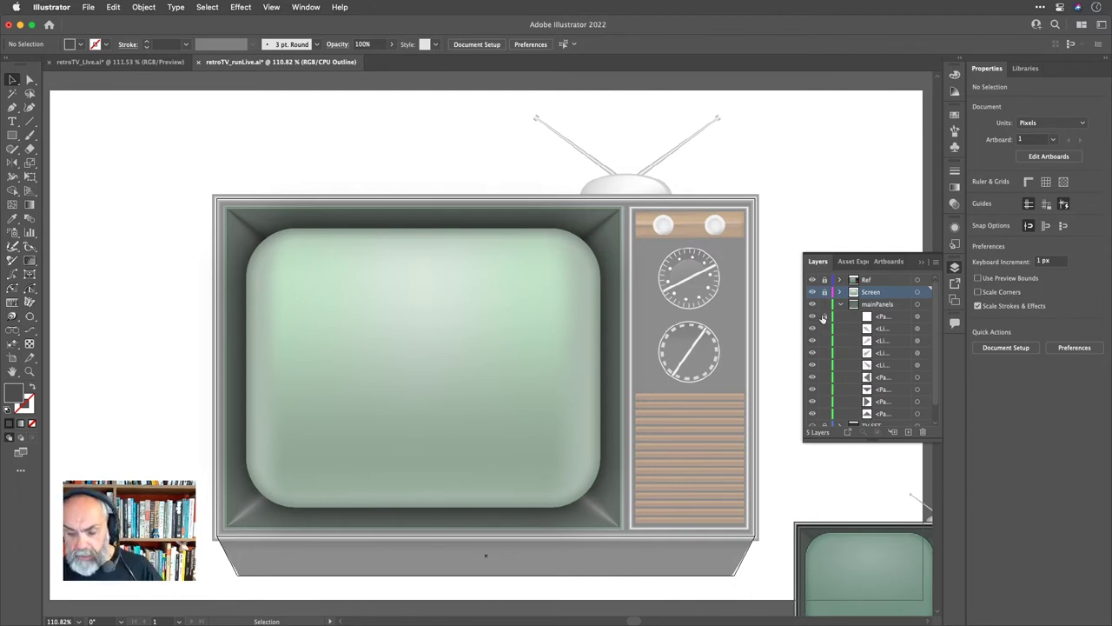
# Lock the mainPanels sublayers and TV SET, add a new sublayer in mainPanels, and close Layers.
pyautogui.moveTo(822, 318); pyautogui.dragTo(835, 432)
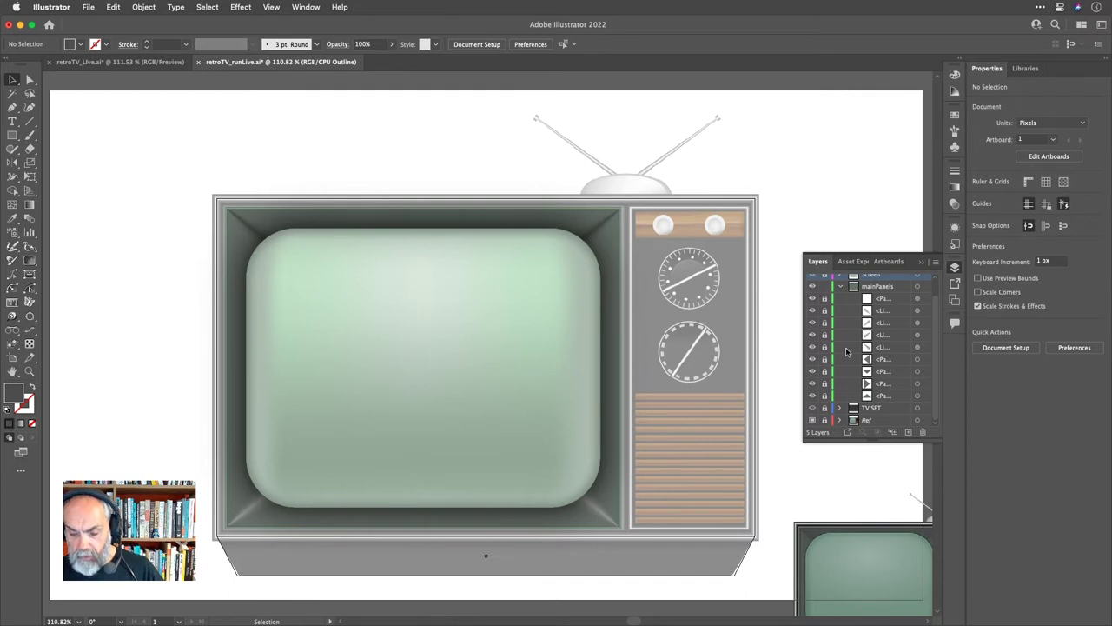
pyautogui.scroll(2, 845, 351)
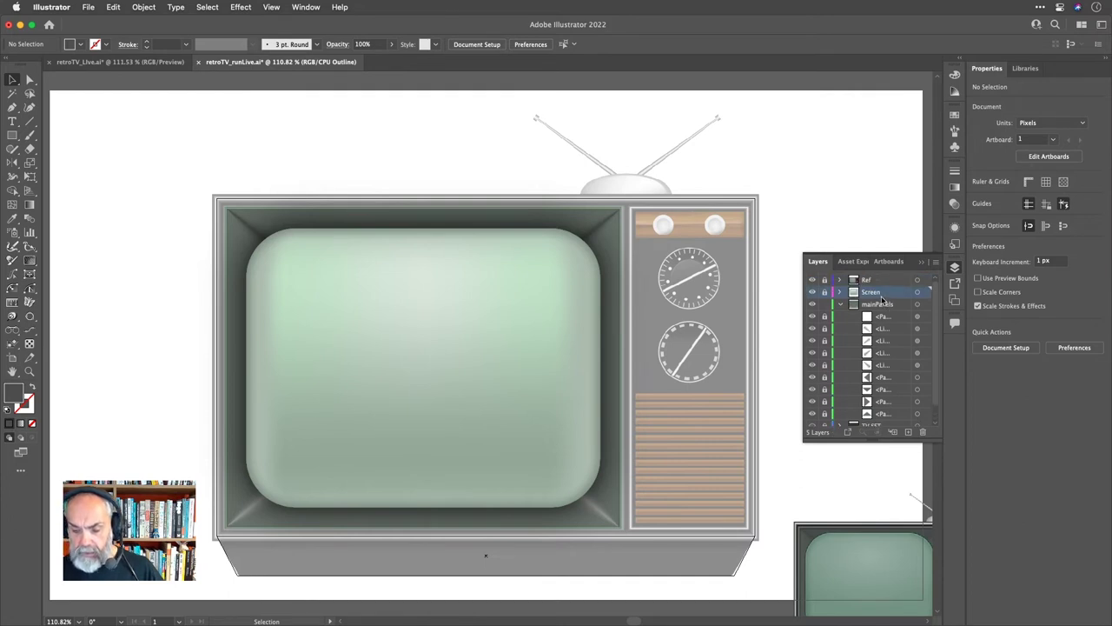
pyautogui.click(888, 305)
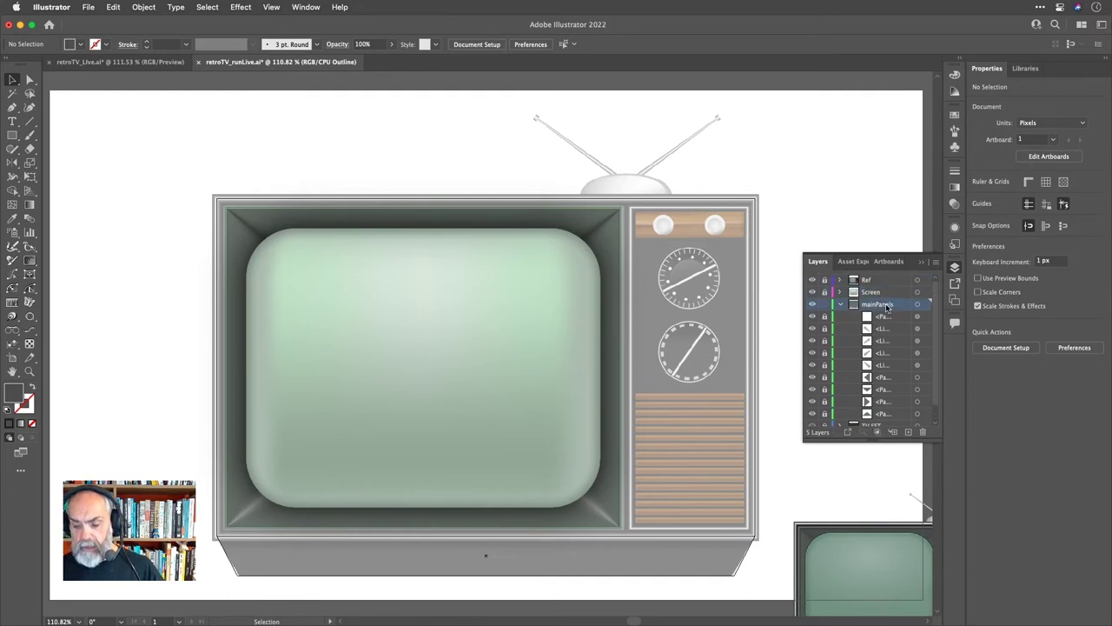
pyautogui.click(894, 432)
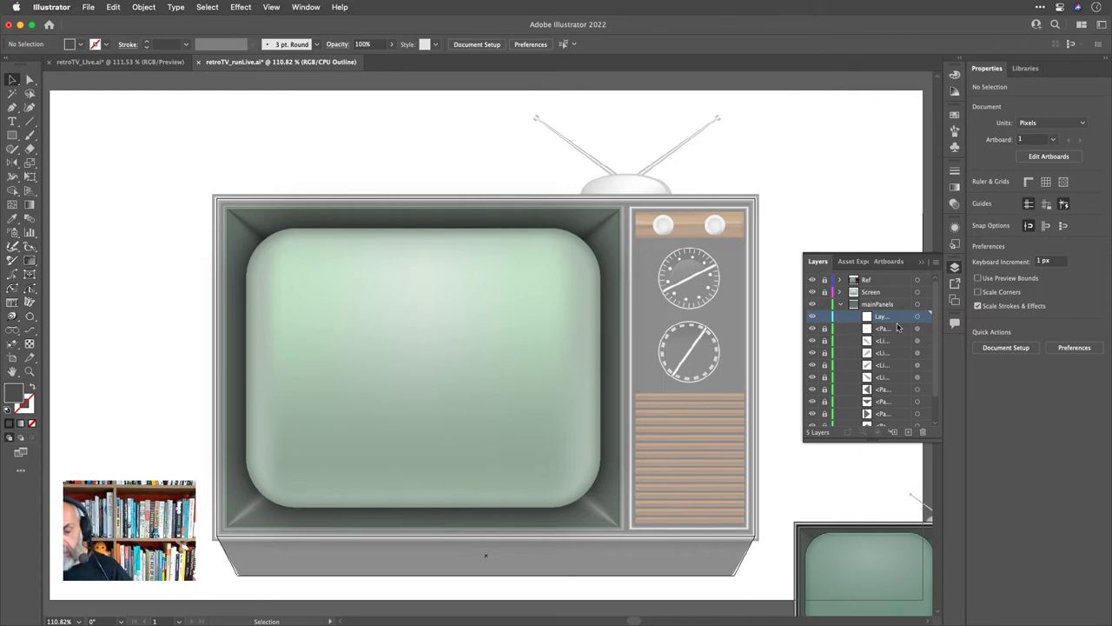
pyautogui.click(954, 268)
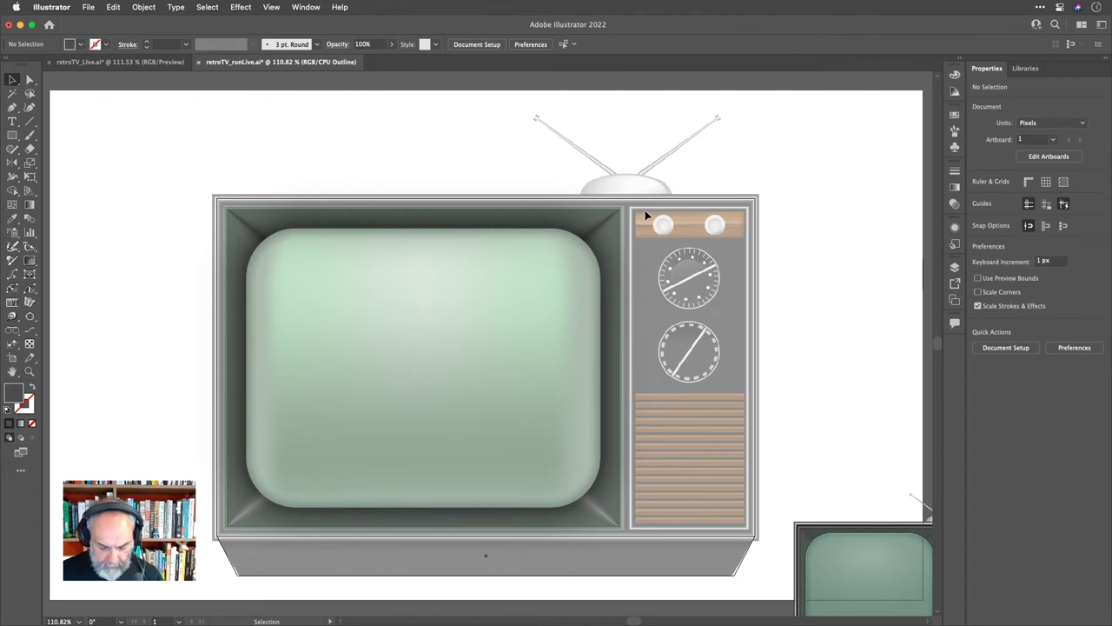
# Draw a near-black rectangle over the TV's right-hand control panel.
pyautogui.press('m')
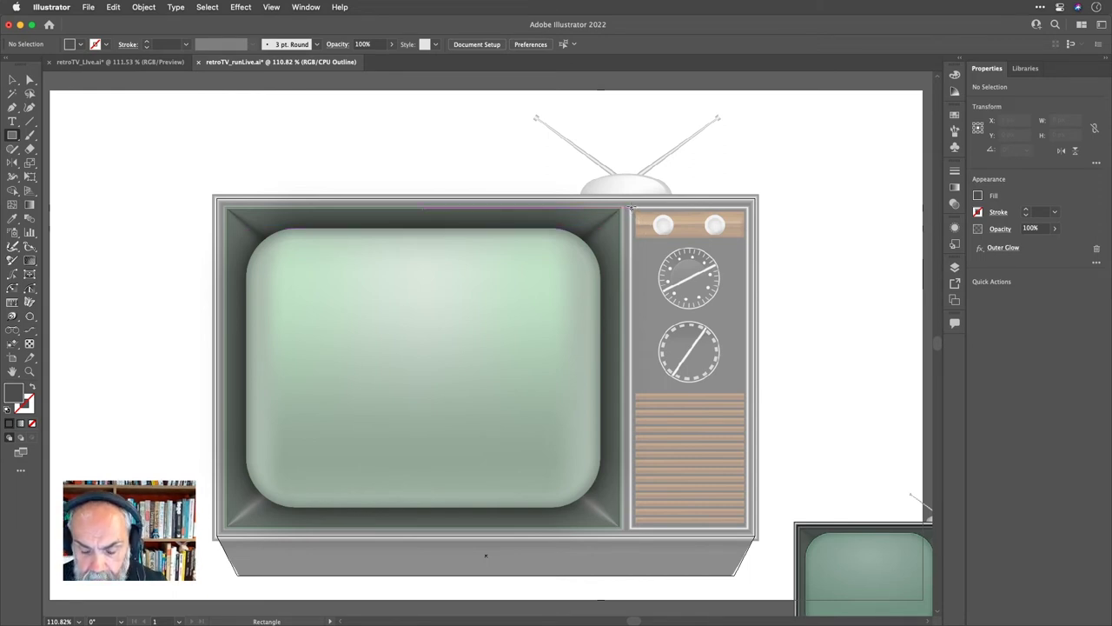
pyautogui.moveTo(631, 208); pyautogui.dragTo(746, 526)
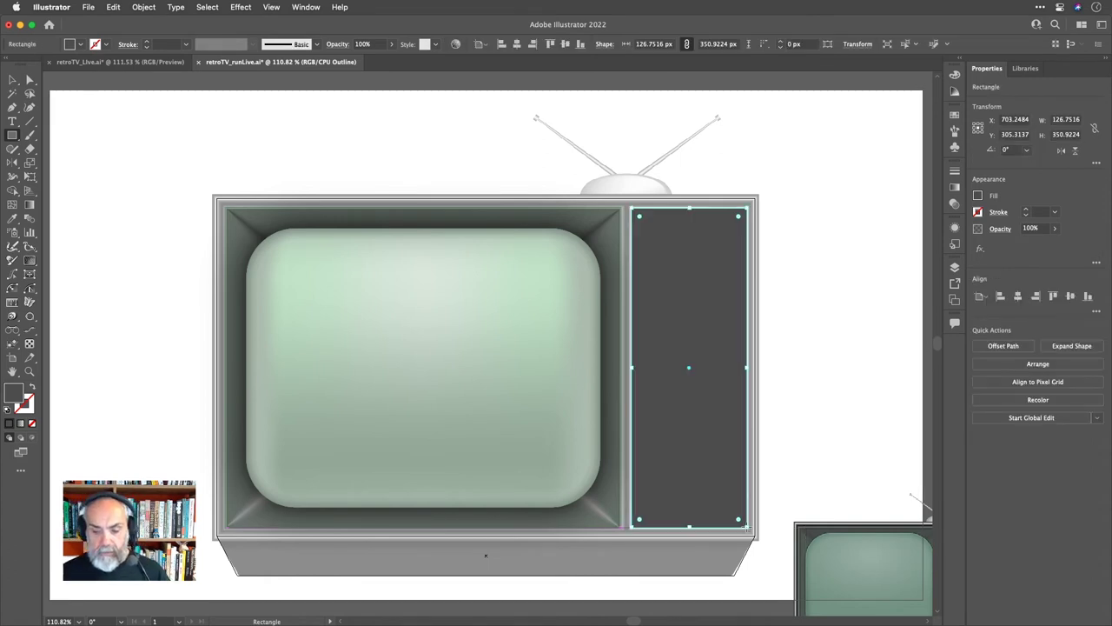
pyautogui.click(81, 44)
pyautogui.click(33, 98)
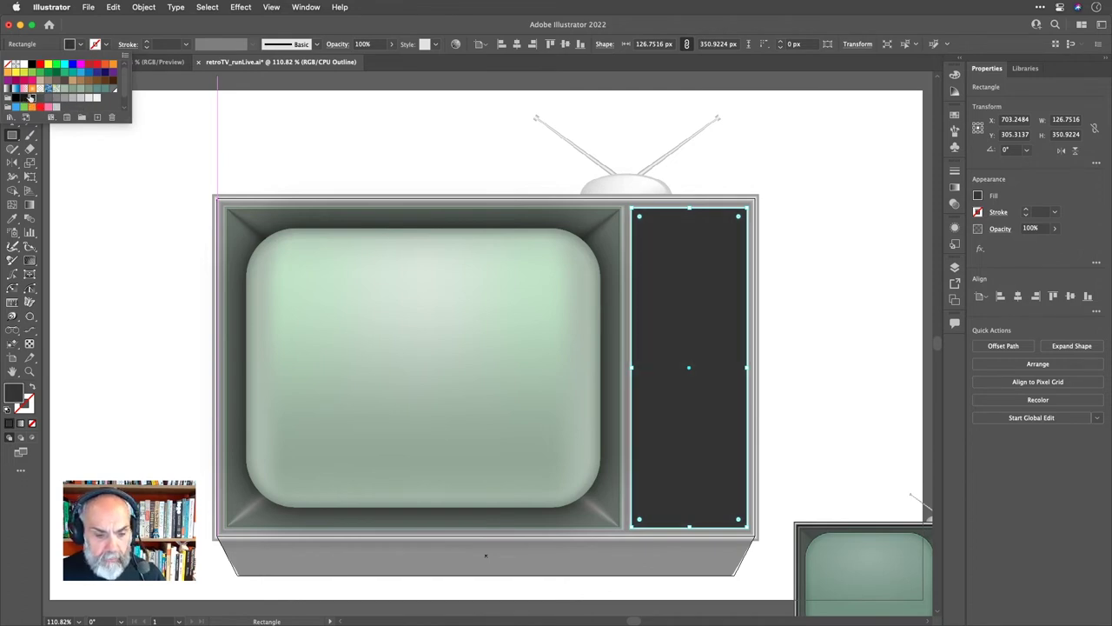
pyautogui.click(250, 19)
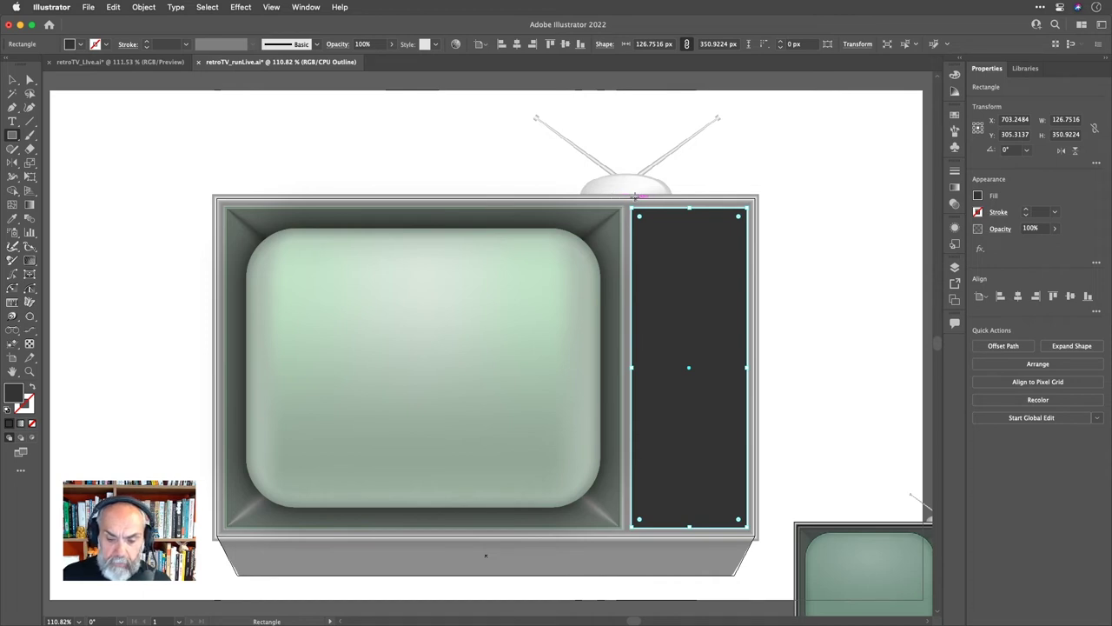
# Switch the TV SET layer to full preview in the Layers list.
pyautogui.click(955, 268)
pyautogui.scroll(-2, 825, 320)
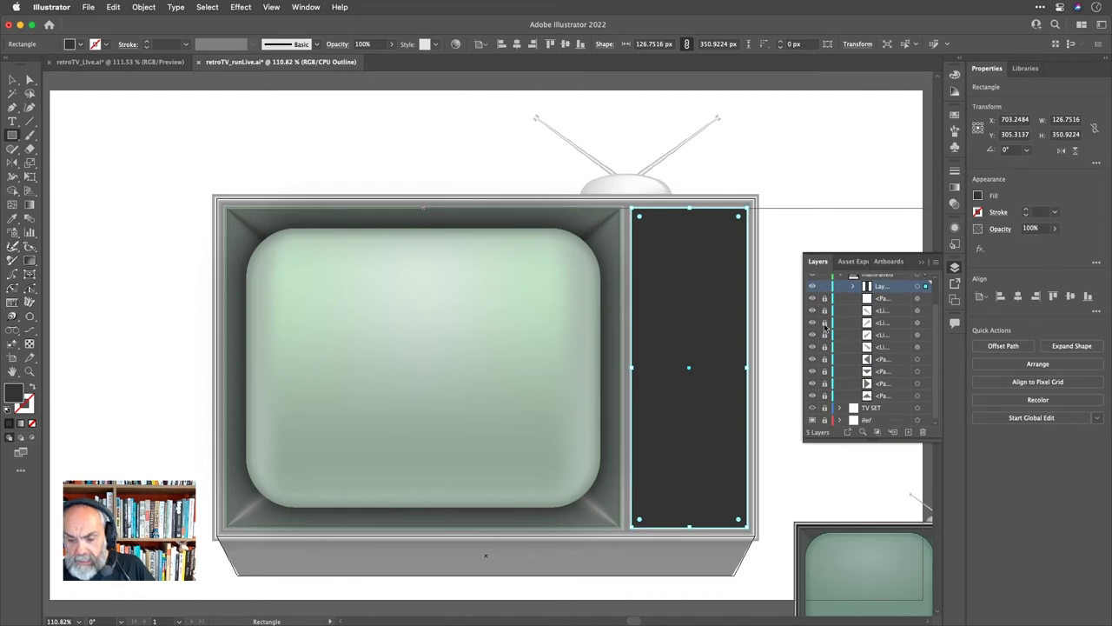
pyautogui.keyDown('super'); pyautogui.click(812, 407); pyautogui.keyUp('super')
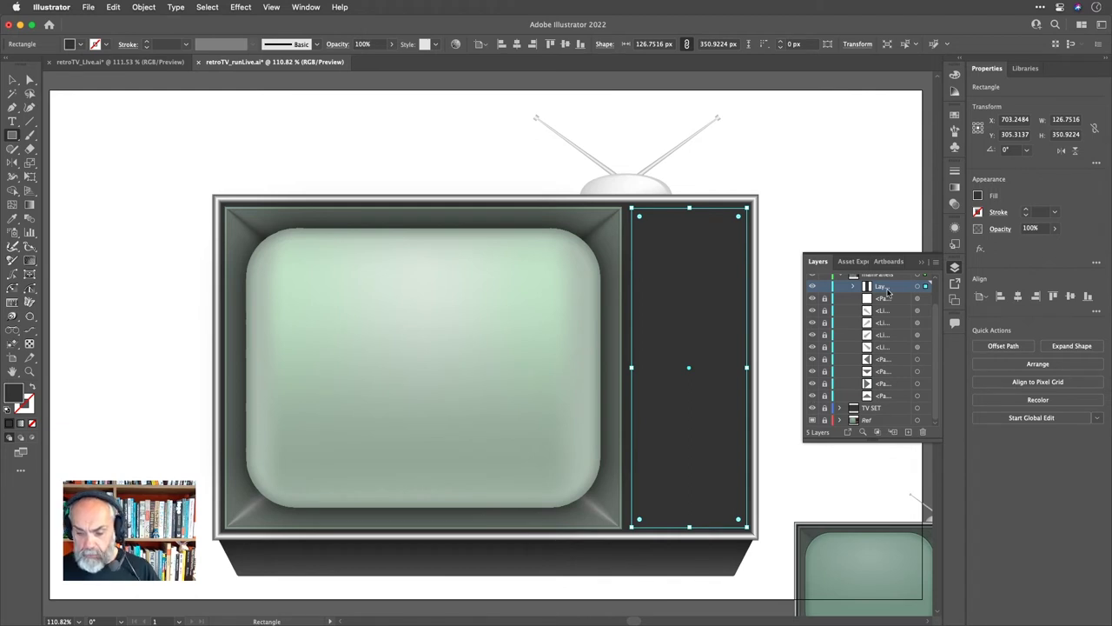
pyautogui.click(954, 268)
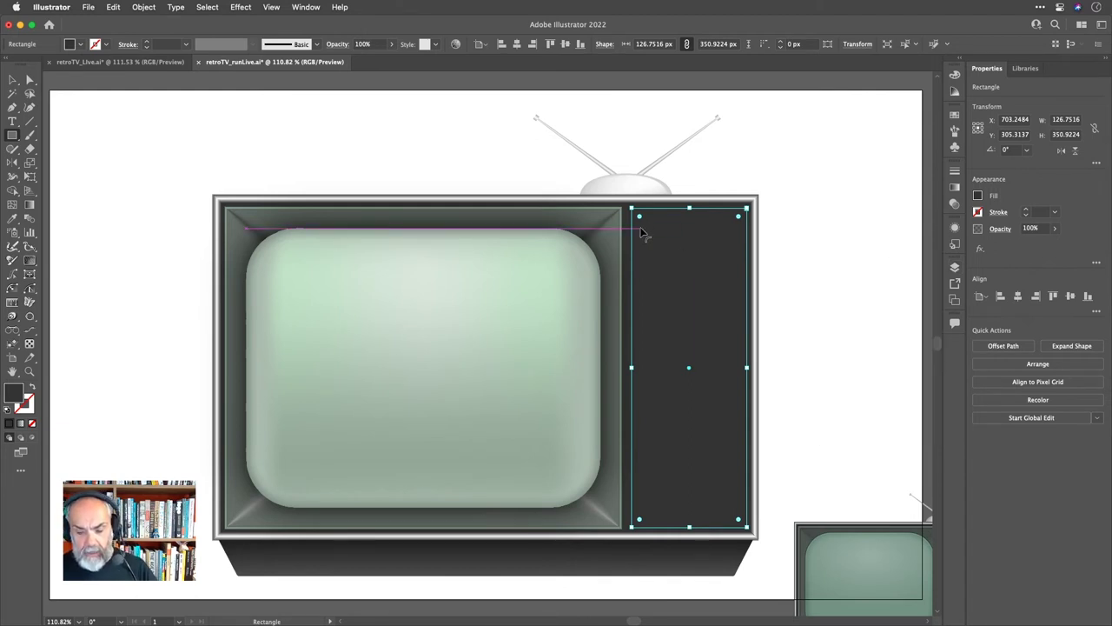
# Copy the TV frame's light 5 pt metallic stroke onto the rectangle with the Eyedropper.
pyautogui.press('i')
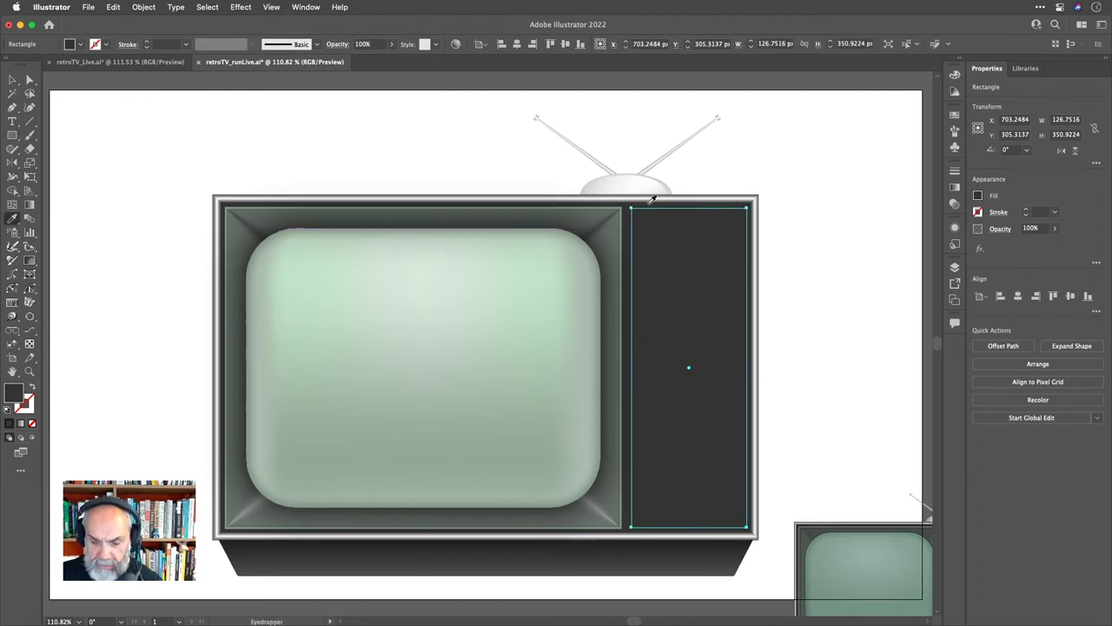
pyautogui.click(646, 197)
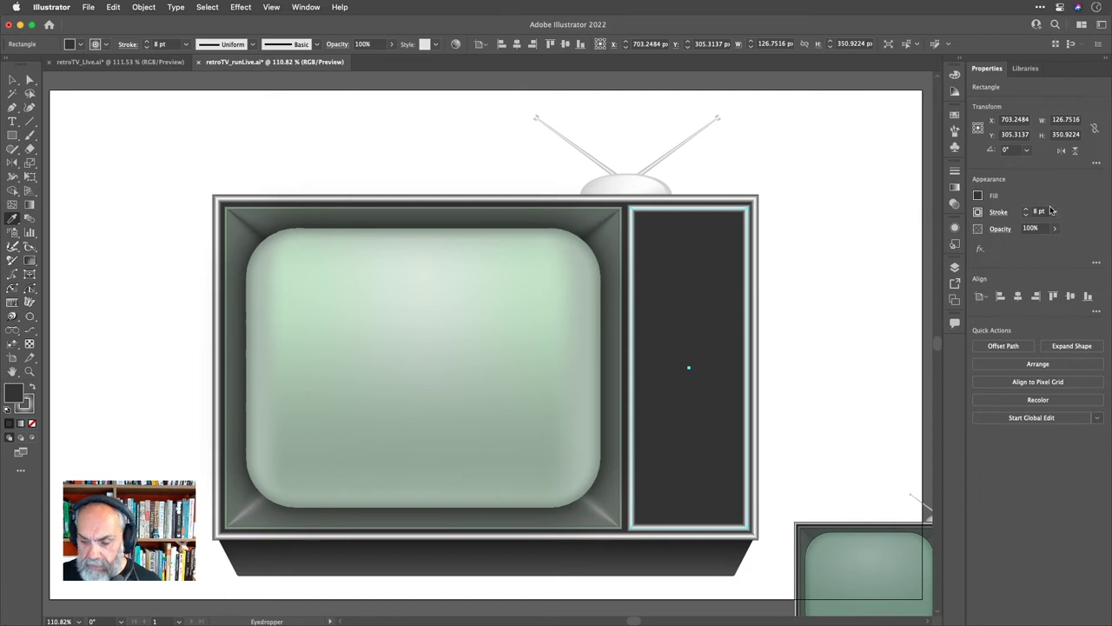
pyautogui.scroll(-4, 1039, 211)
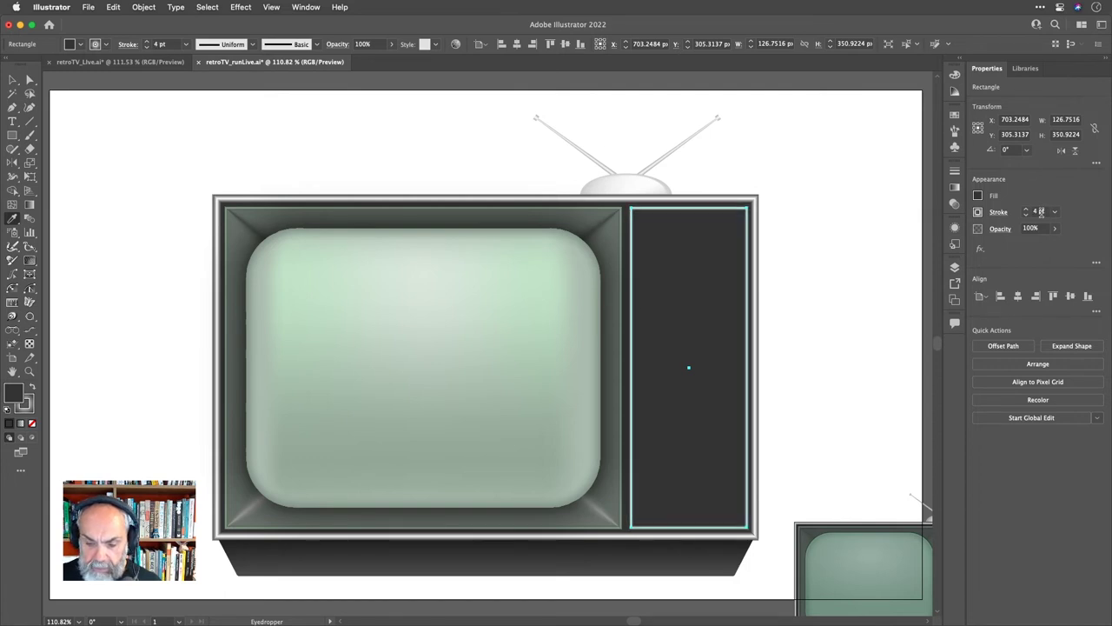
pyautogui.scroll(1, 1040, 211)
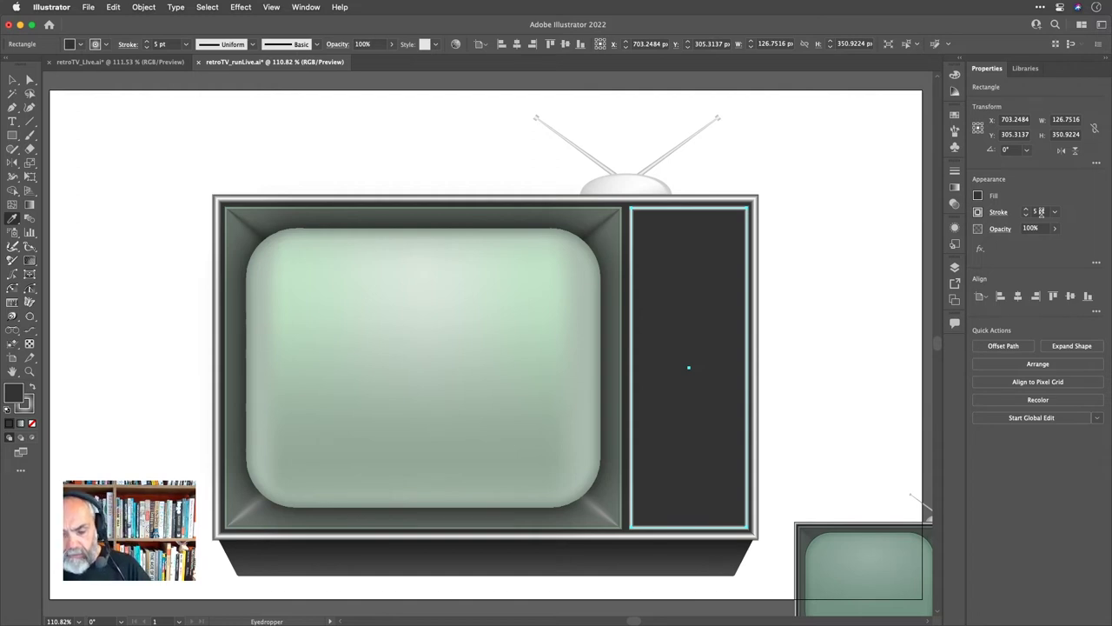
pyautogui.click(12, 80)
# Deselect, inspect the finished reference TV, then zoom to the top of the side panel.
pyautogui.click(702, 122)
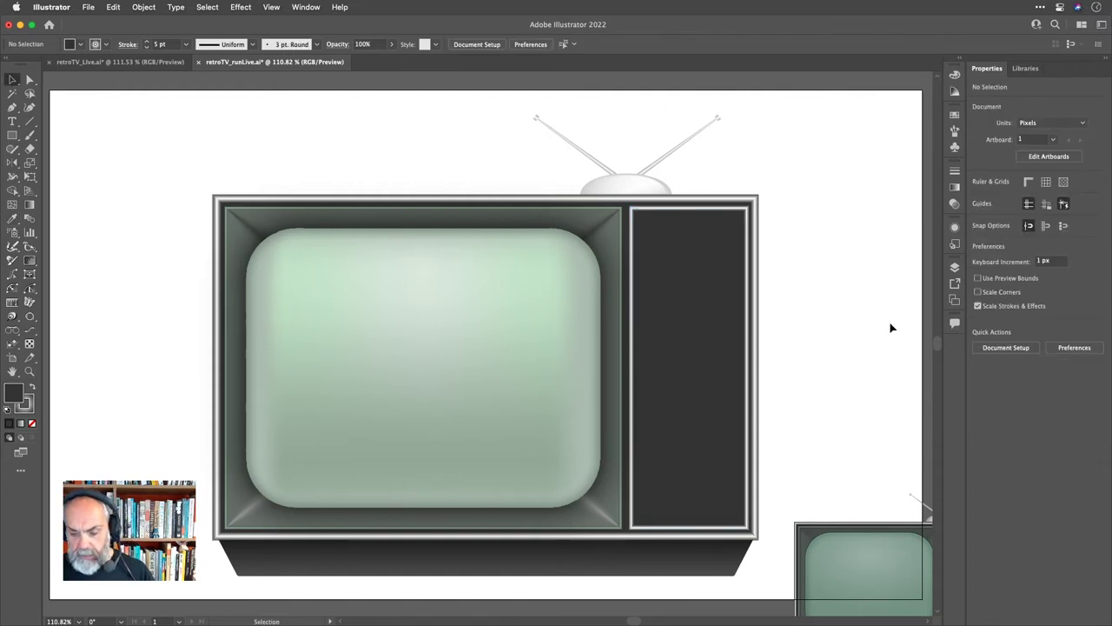
pyautogui.scroll(-2, 890, 327)
pyautogui.hscroll(2, 891, 328)
pyautogui.scroll(-2, 891, 328)
pyautogui.hscroll(3, 890, 327)
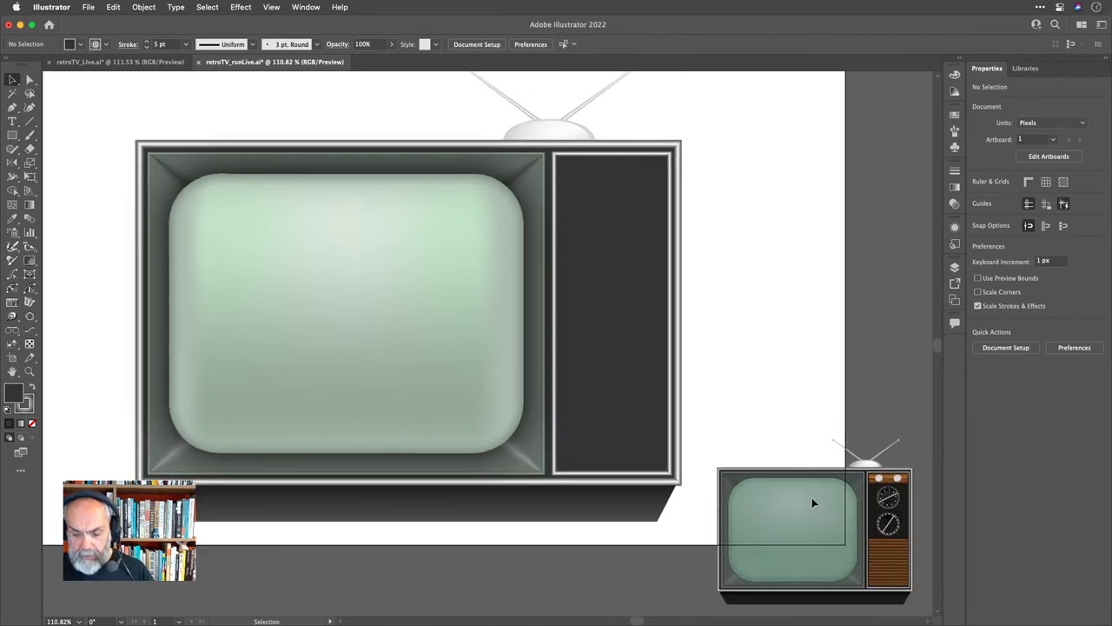
pyautogui.scroll(3, 916, 516)
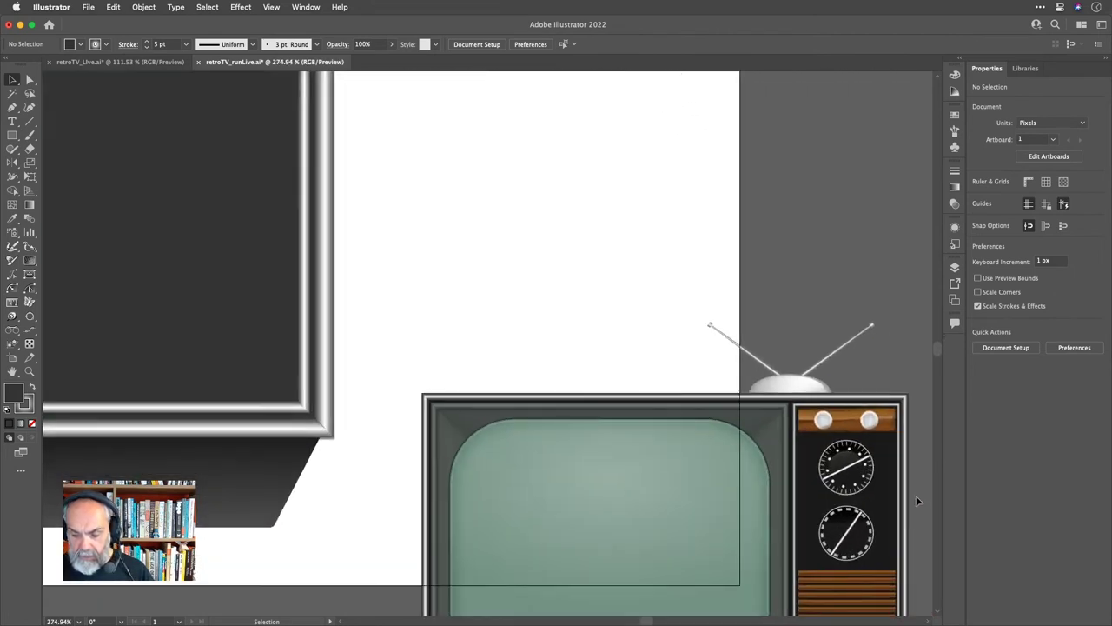
pyautogui.scroll(3, 916, 499)
pyautogui.scroll(-3, 916, 500)
pyautogui.scroll(-2, 916, 500)
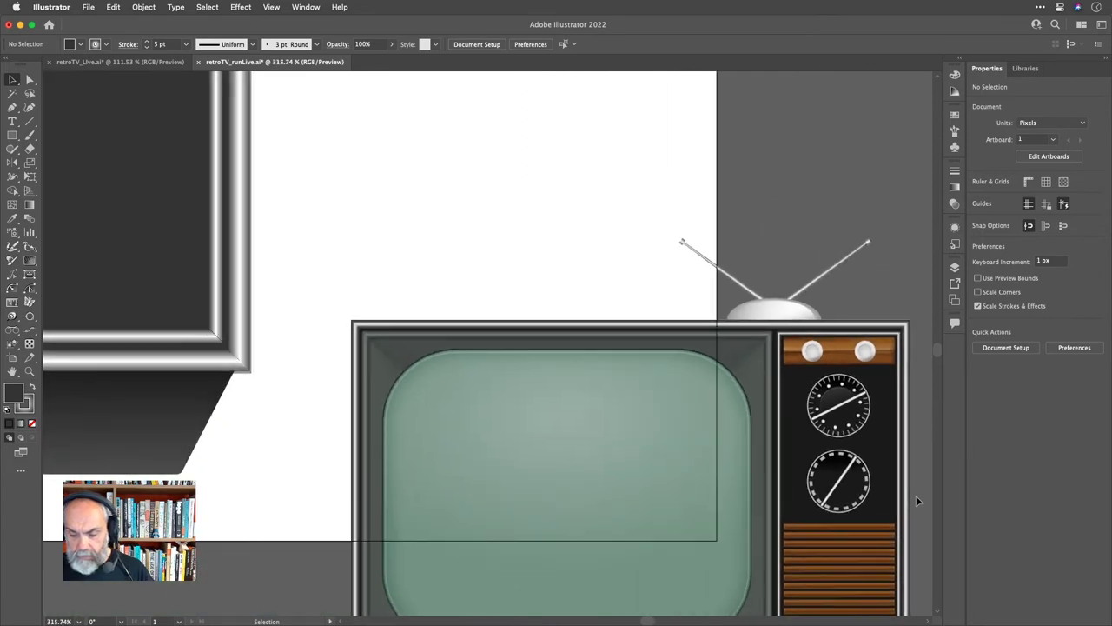
pyautogui.scroll(-2, 915, 499)
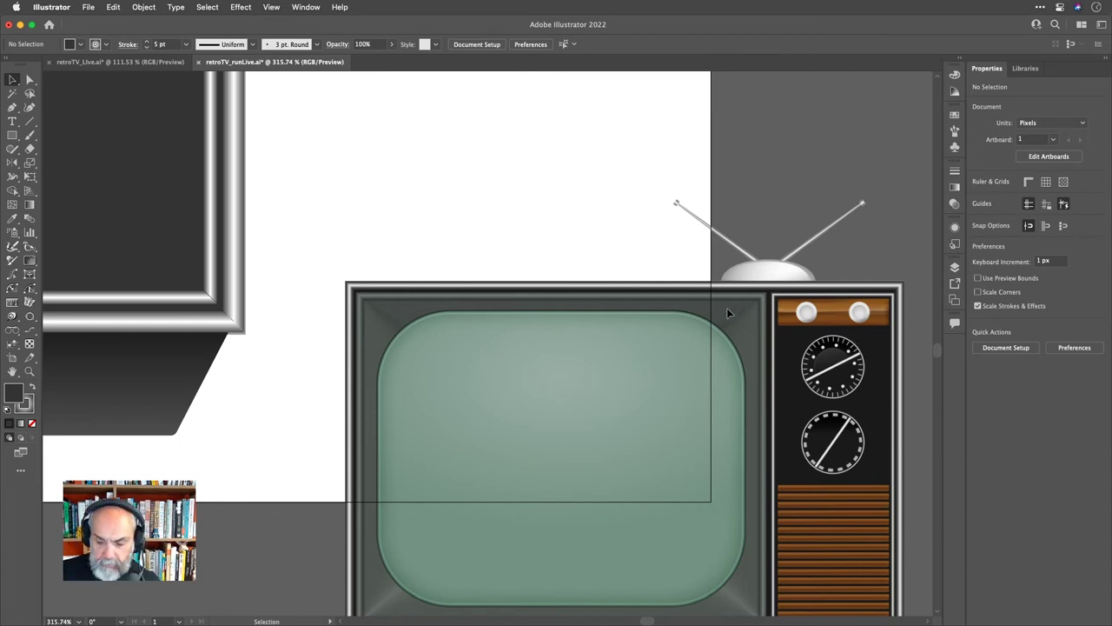
pyautogui.scroll(-5, 729, 313)
pyautogui.scroll(3, 728, 313)
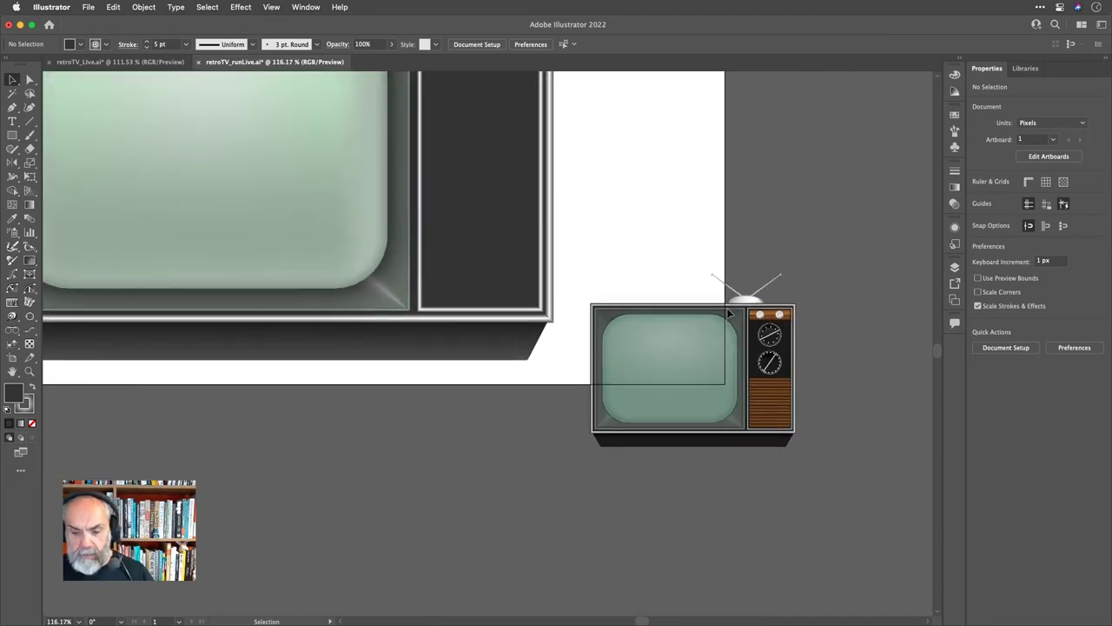
pyautogui.scroll(3, 728, 313)
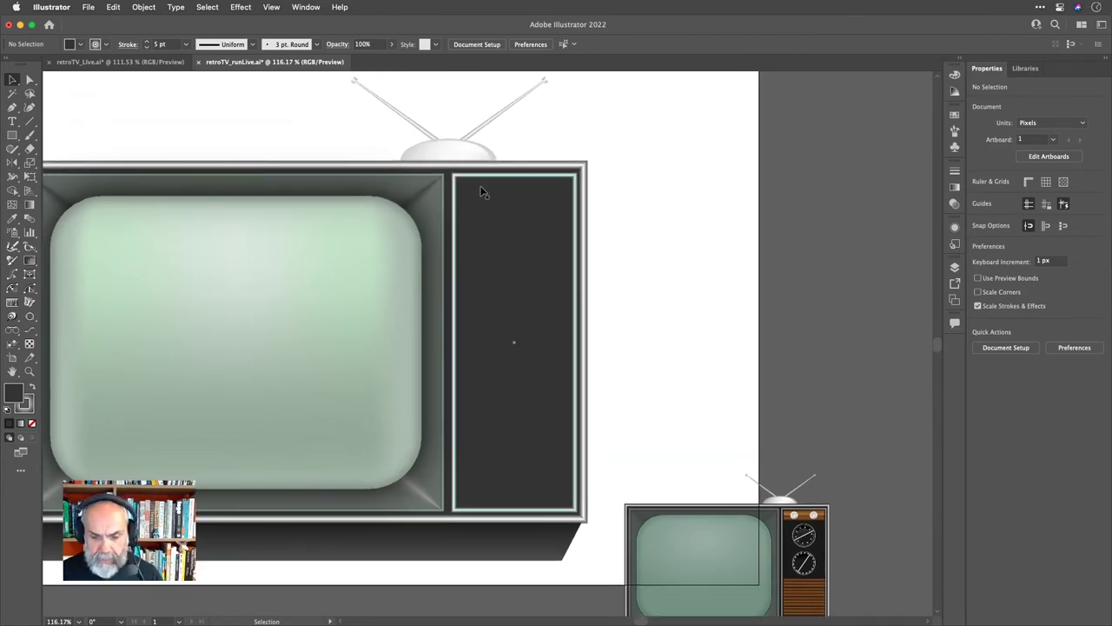
pyautogui.scroll(5, 478, 189)
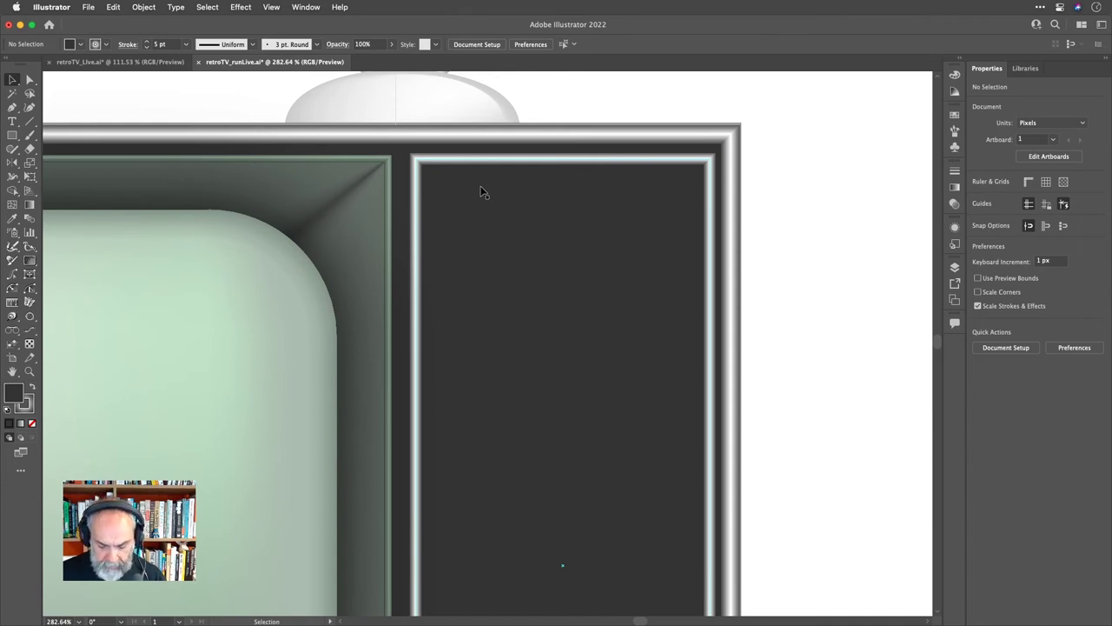
pyautogui.press('m')
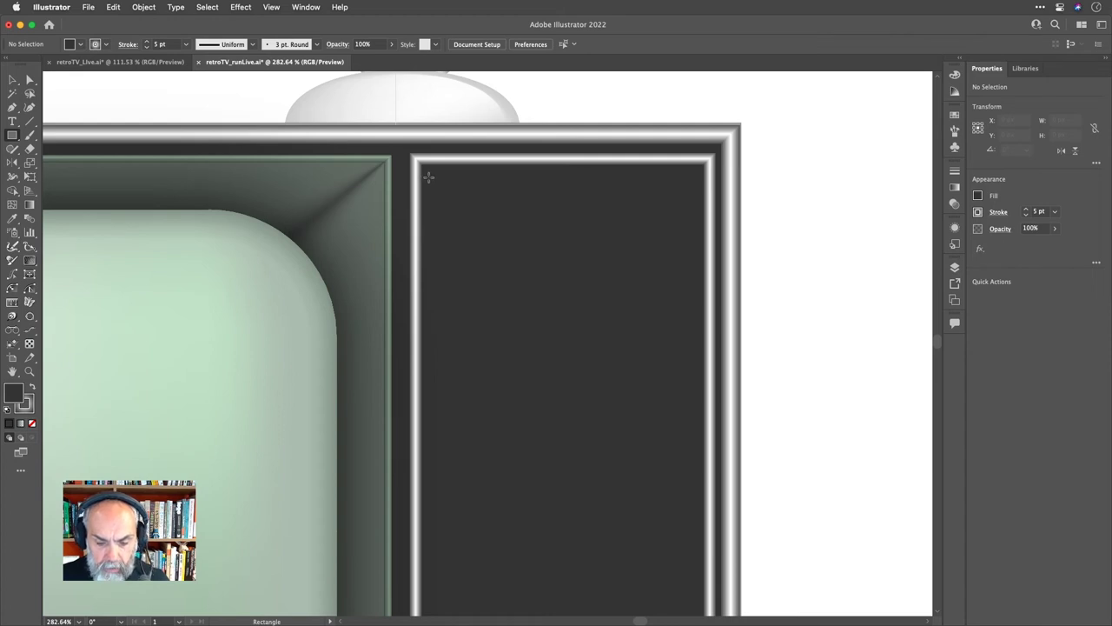
# Draw a 115.88 × 27.22 px strip across the top of the side panel with no stroke.
pyautogui.moveTo(429, 176); pyautogui.dragTo(700, 238)
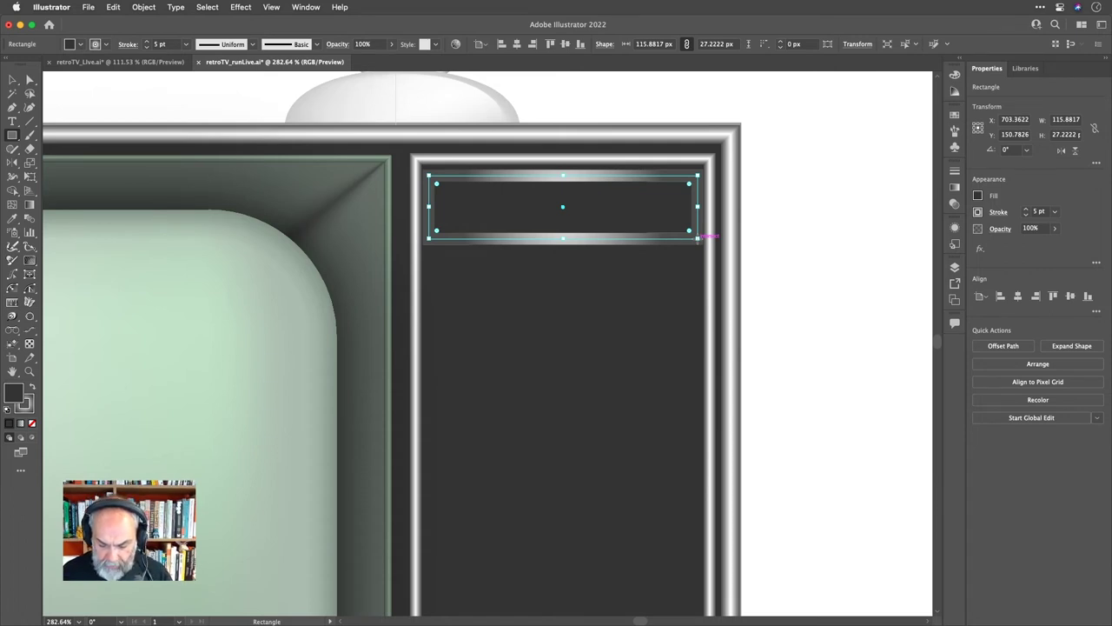
pyautogui.press('/')
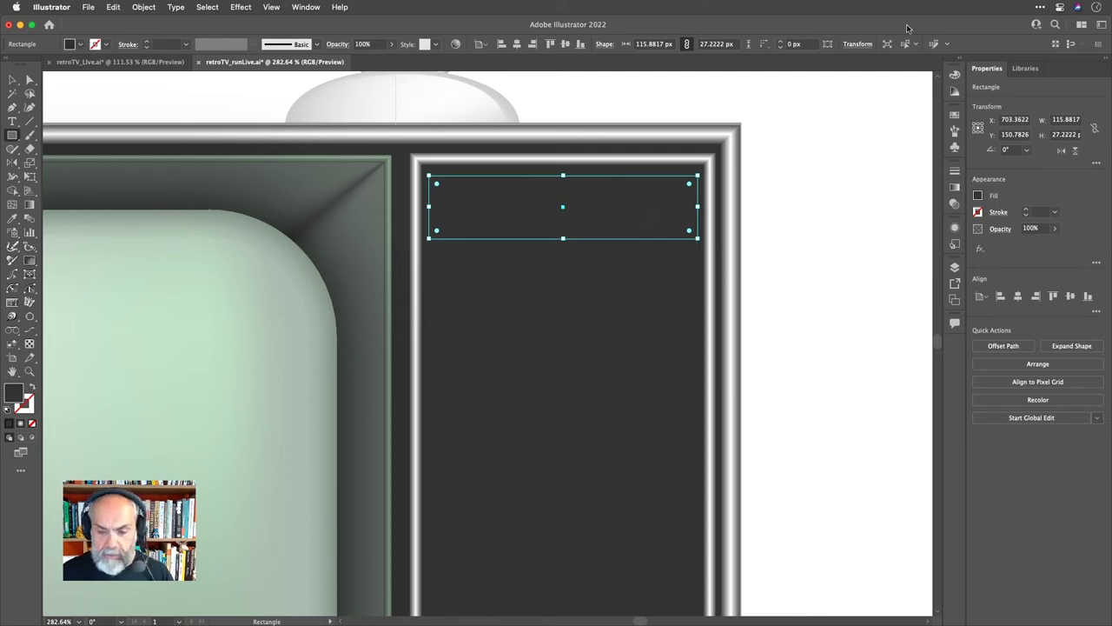
# Open the Earthtone swatch library and enlarge it to show every colour group.
pyautogui.click(955, 186)
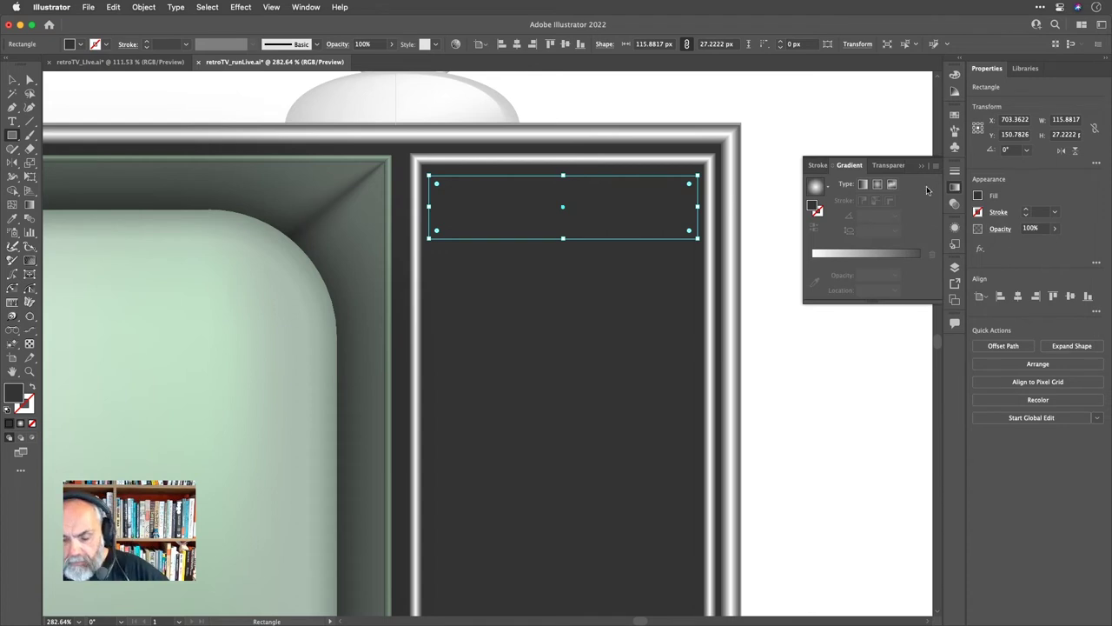
pyautogui.click(955, 115)
pyautogui.click(813, 227)
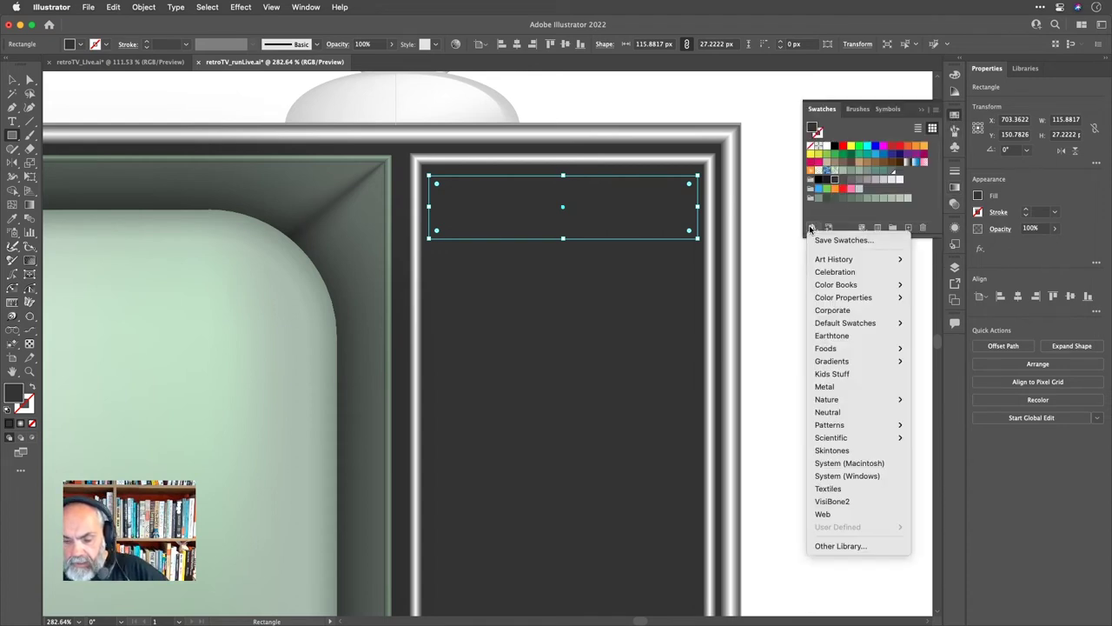
pyautogui.moveTo(852, 424)
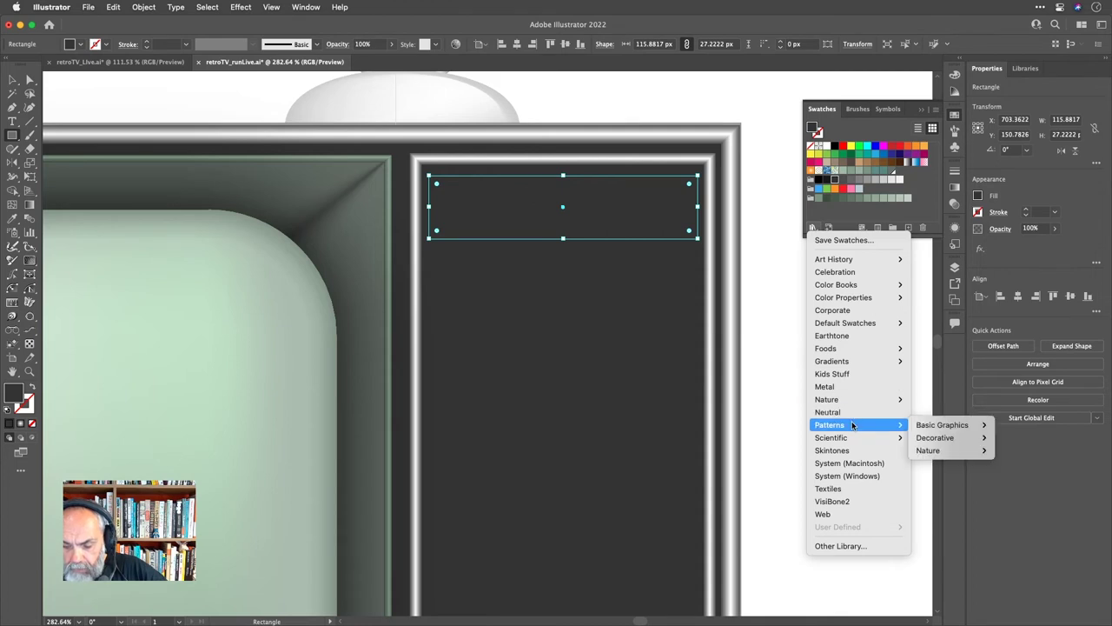
pyautogui.moveTo(850, 399)
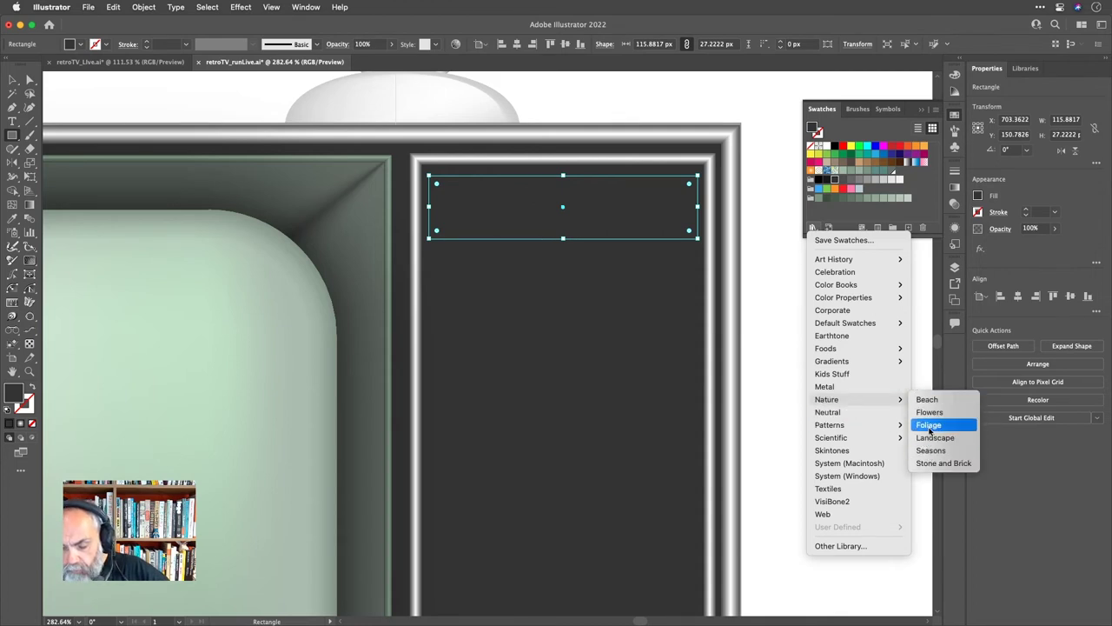
pyautogui.click(847, 338)
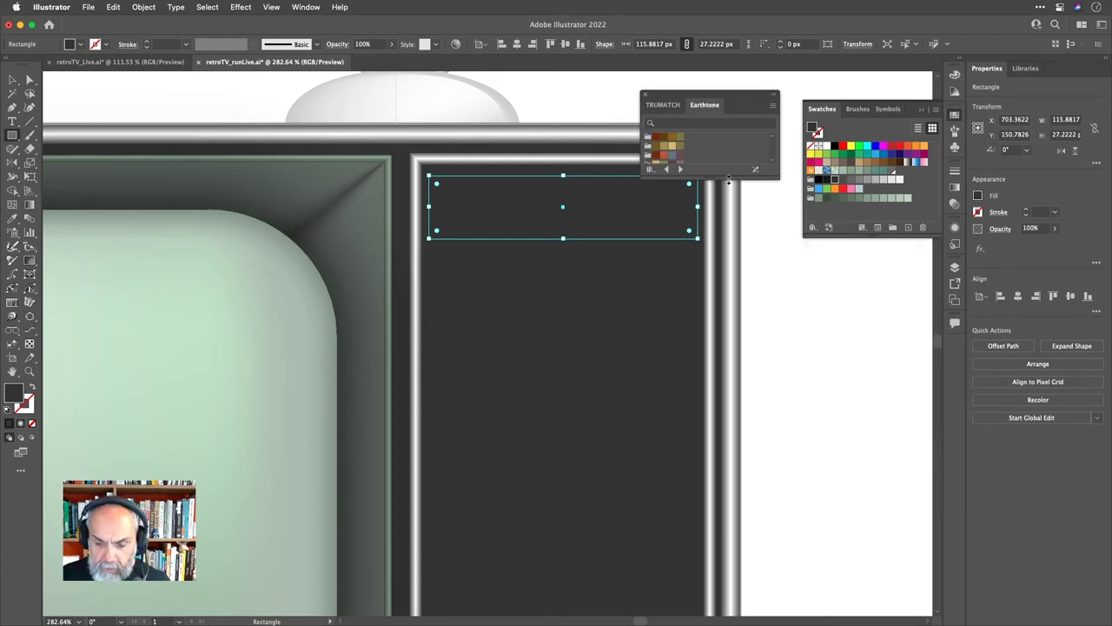
pyautogui.moveTo(777, 179); pyautogui.dragTo(788, 349)
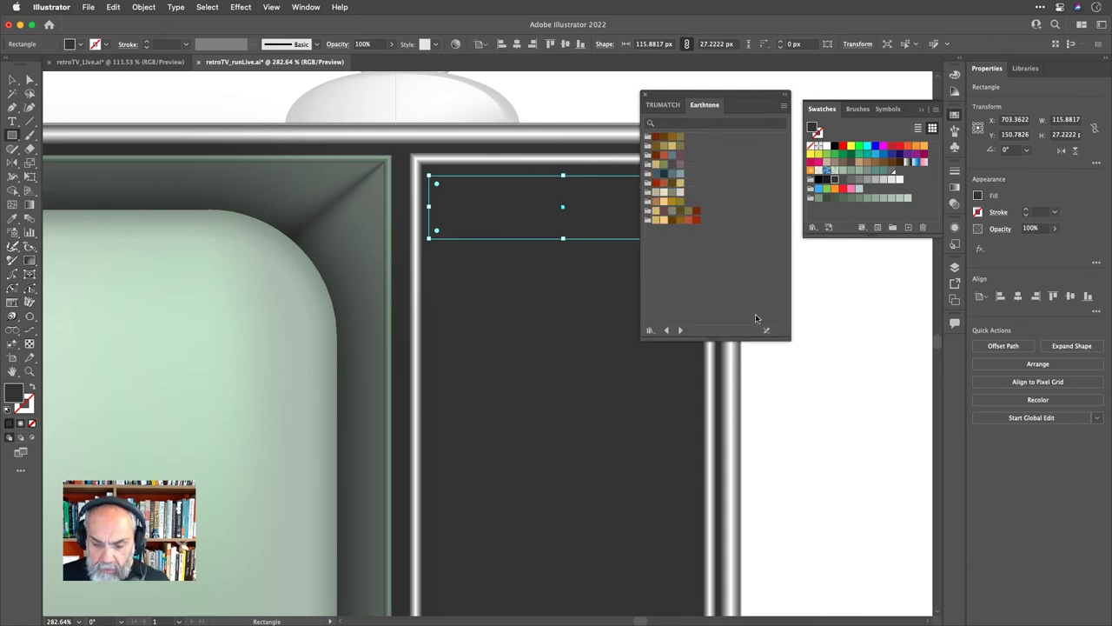
# Add four Earthtone colour groups to Swatches, close the library, and enlarge the Swatches list.
pyautogui.click(647, 203)
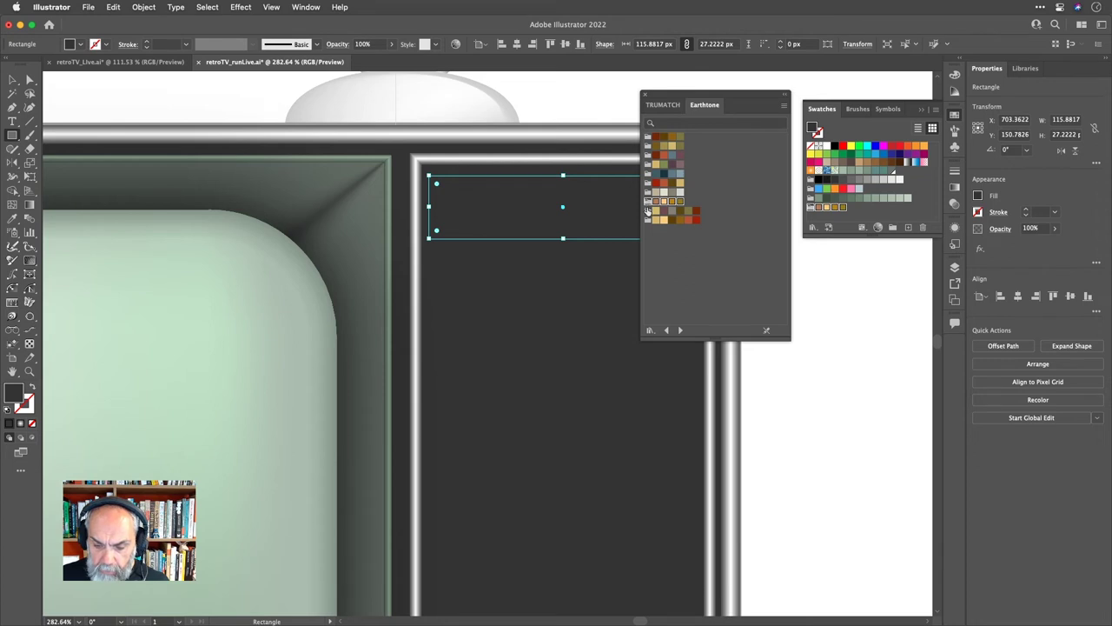
pyautogui.click(647, 210)
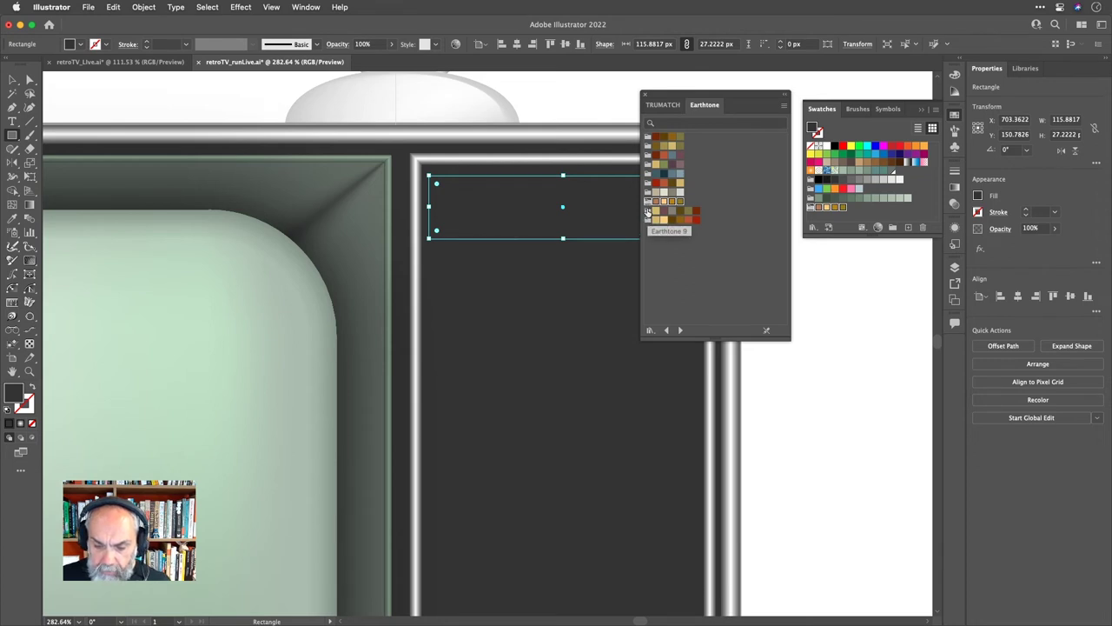
pyautogui.click(648, 219)
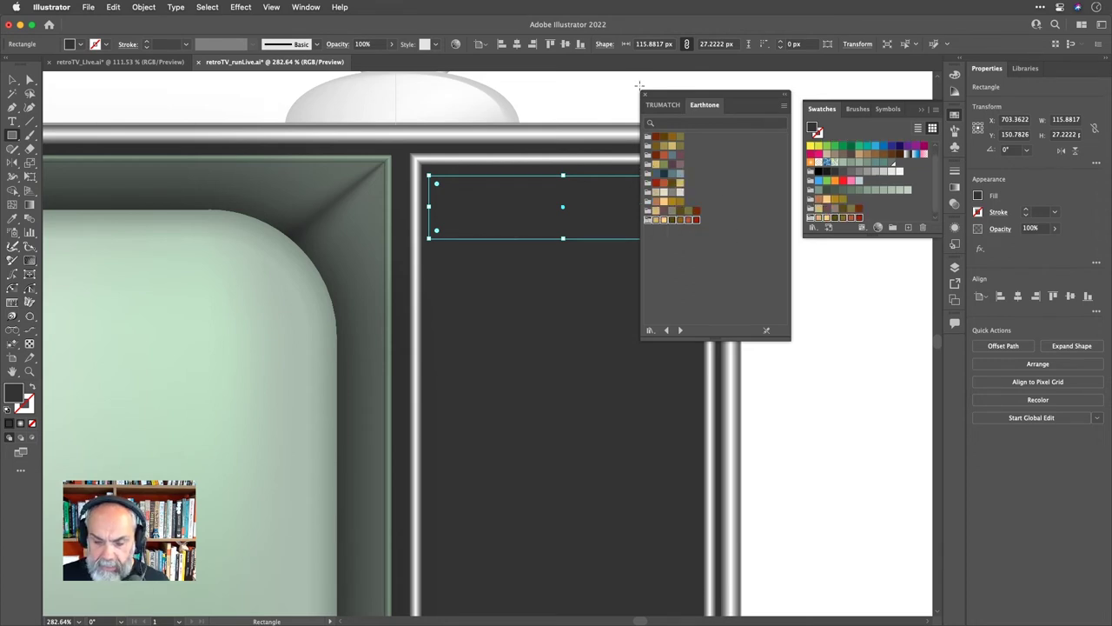
pyautogui.click(650, 137)
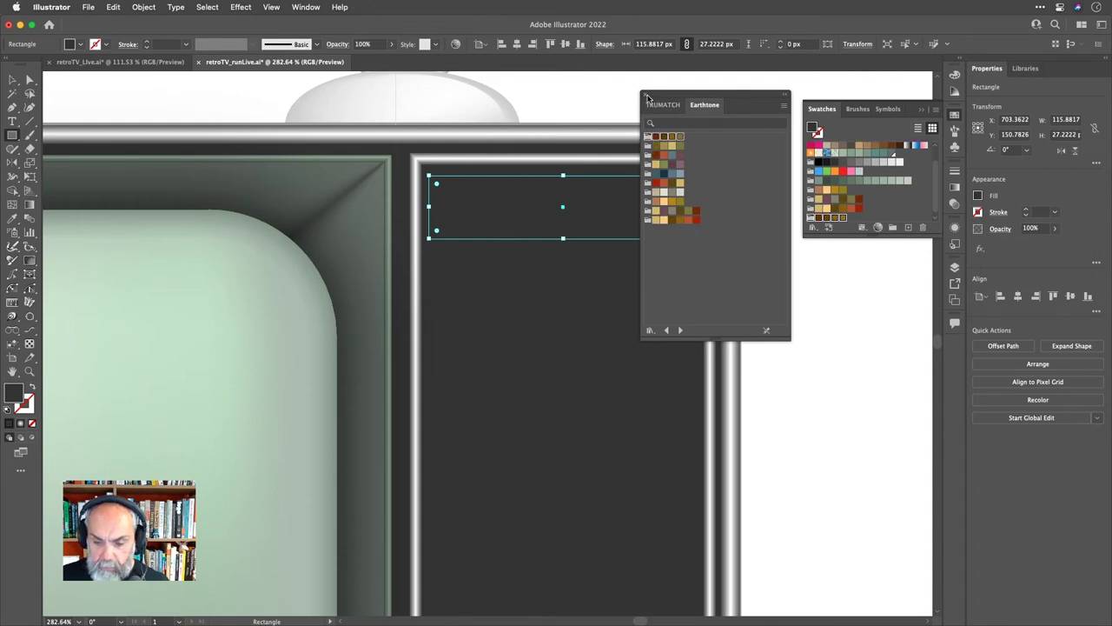
pyautogui.click(646, 96)
pyautogui.moveTo(877, 237); pyautogui.dragTo(888, 293)
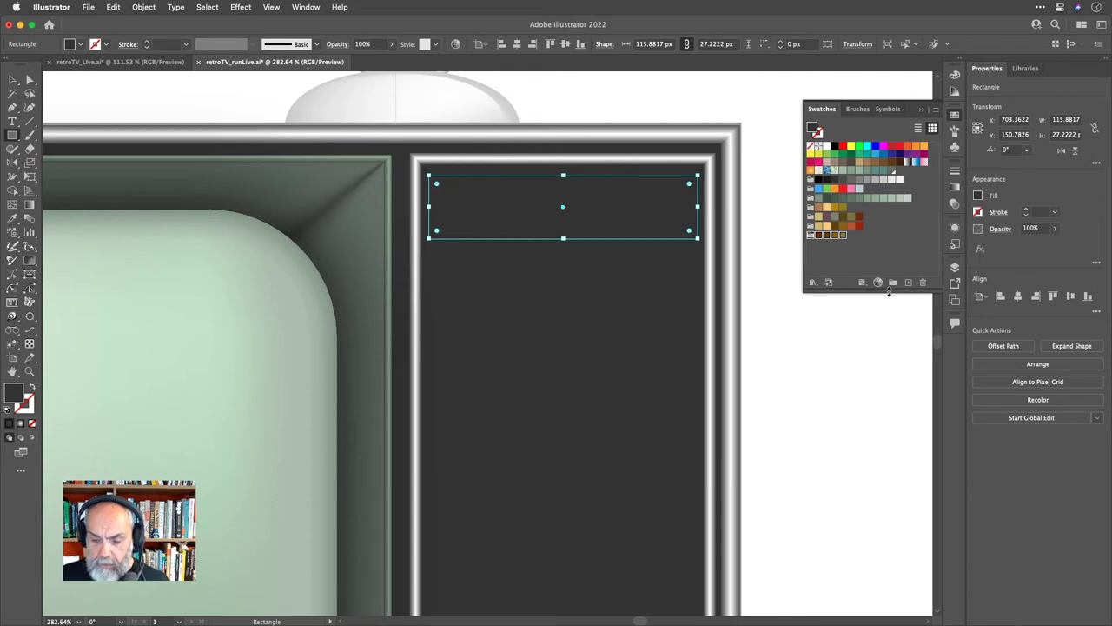
# Fill the top strip with a dark reddish-brown swatch.
pyautogui.click(838, 226)
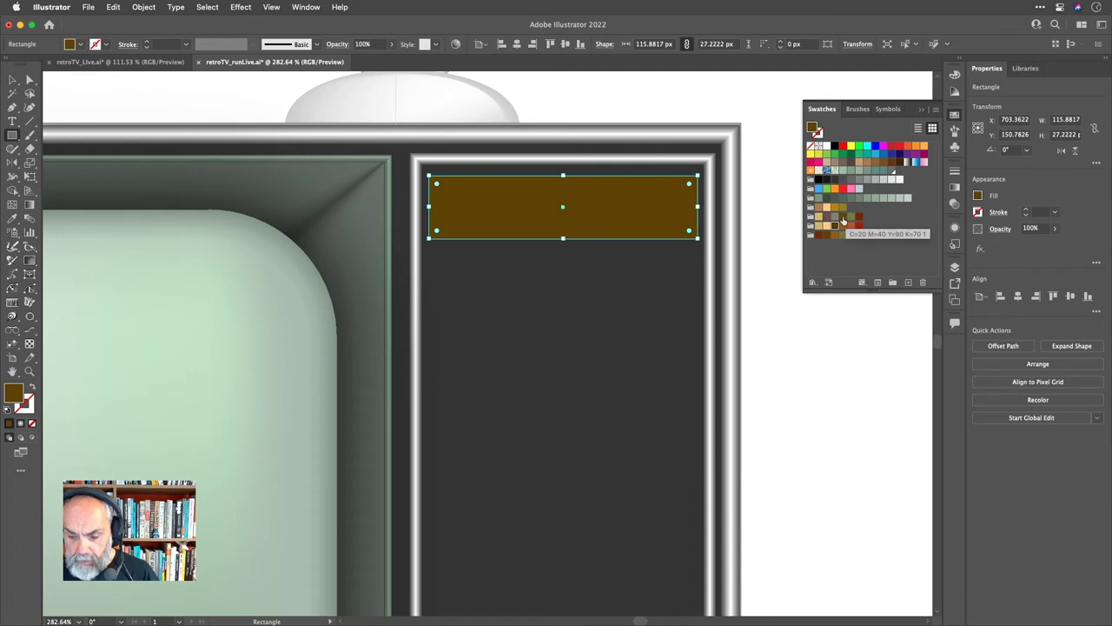
pyautogui.click(843, 217)
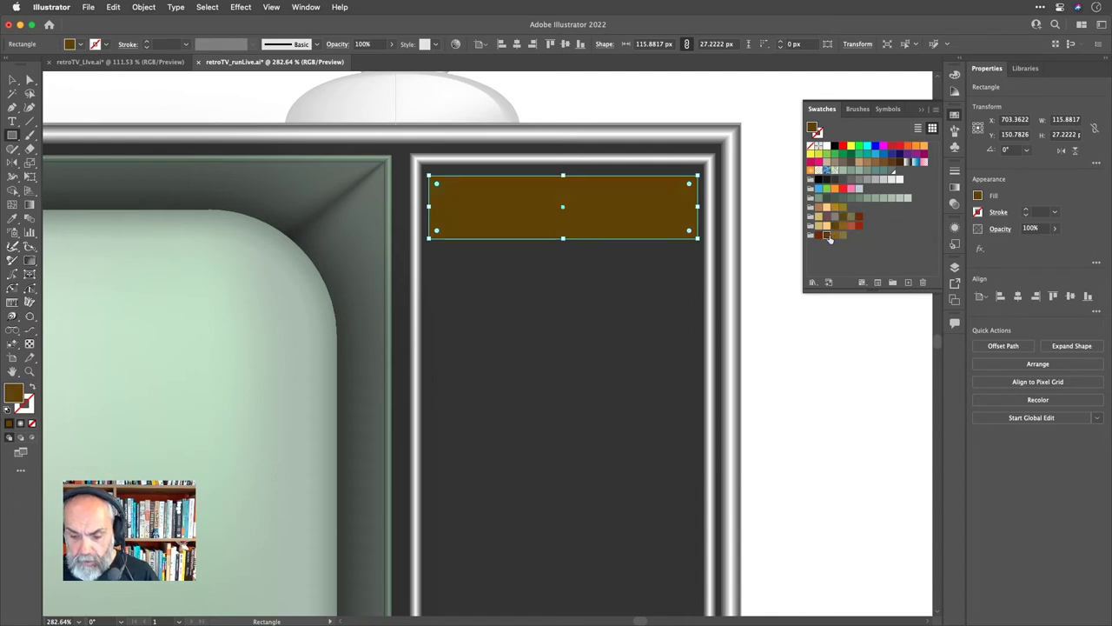
pyautogui.click(892, 163)
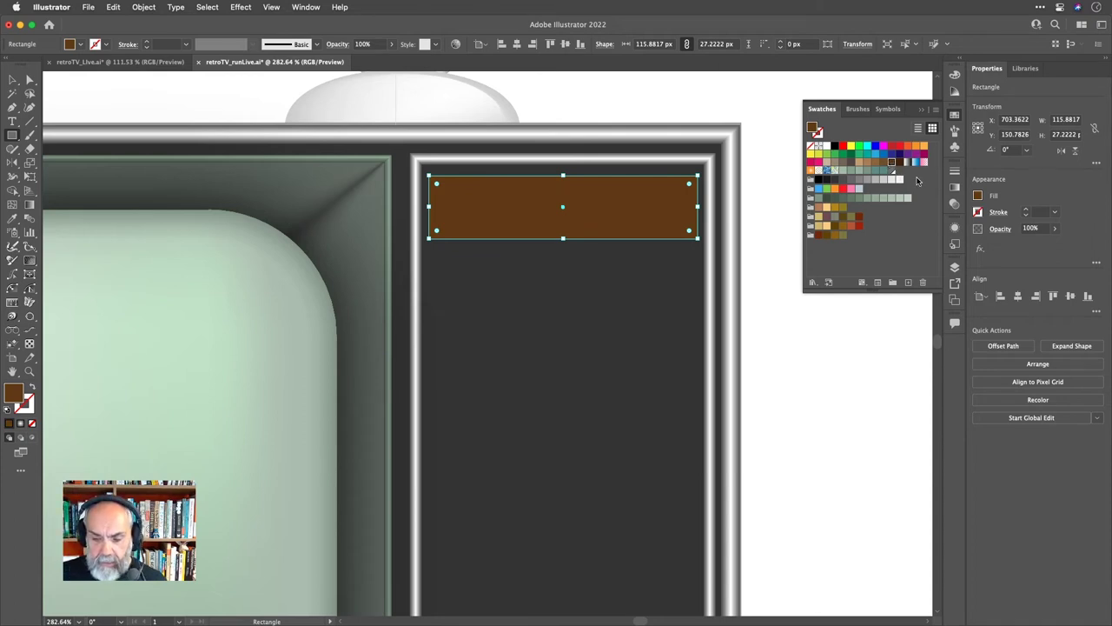
# Lower the fill's saturation and brightness to about H 34, S 75, B 34.
pyautogui.click(954, 74)
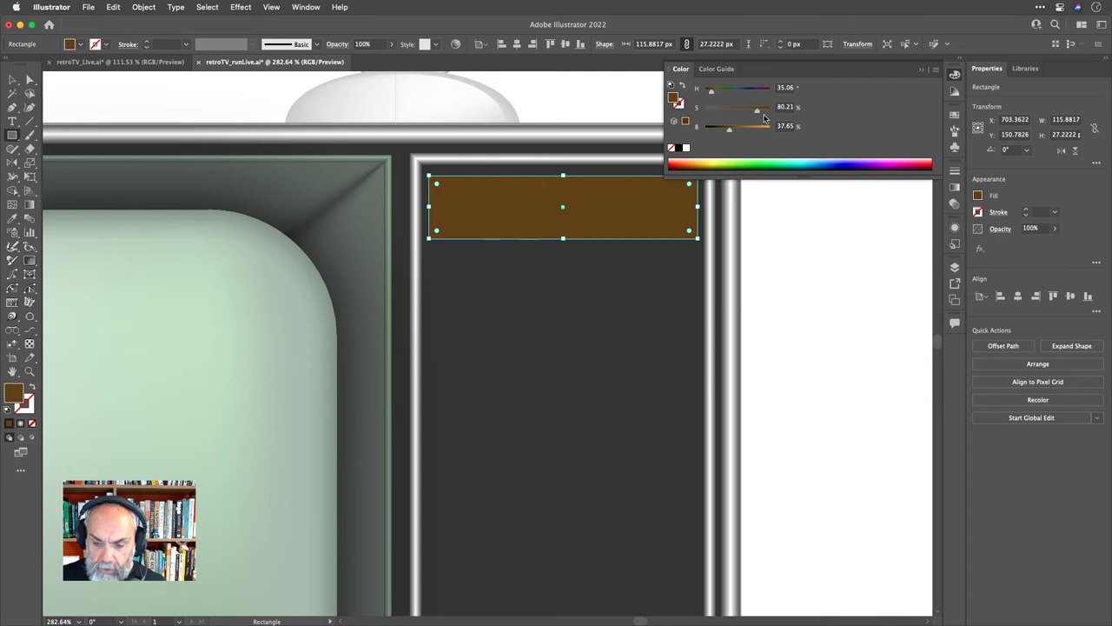
pyautogui.moveTo(756, 111); pyautogui.dragTo(729, 130)
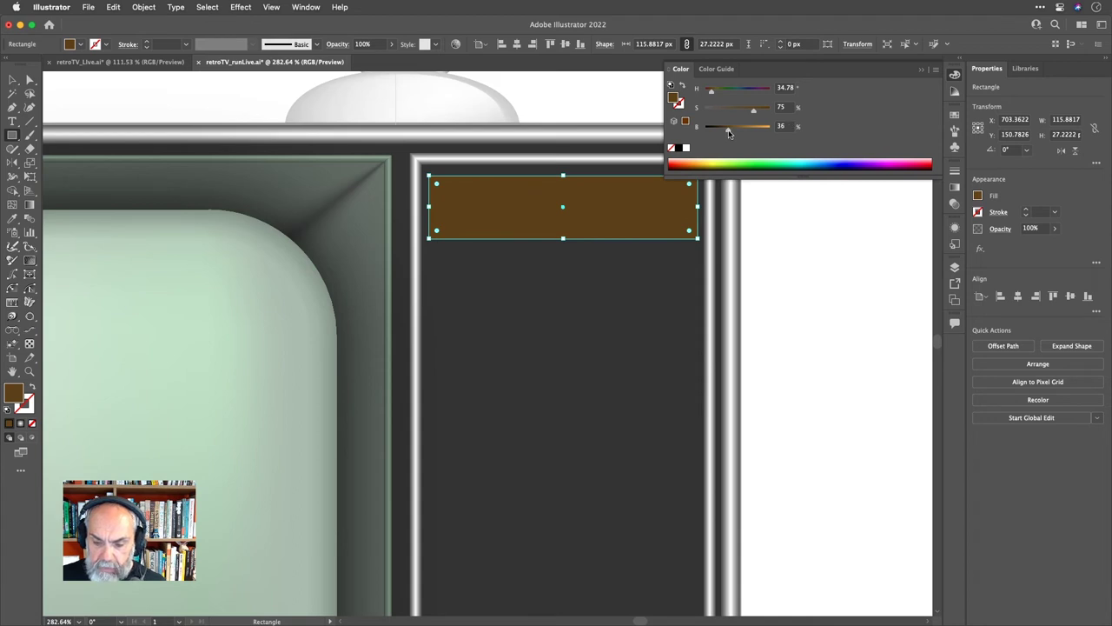
pyautogui.moveTo(729, 132); pyautogui.dragTo(728, 133)
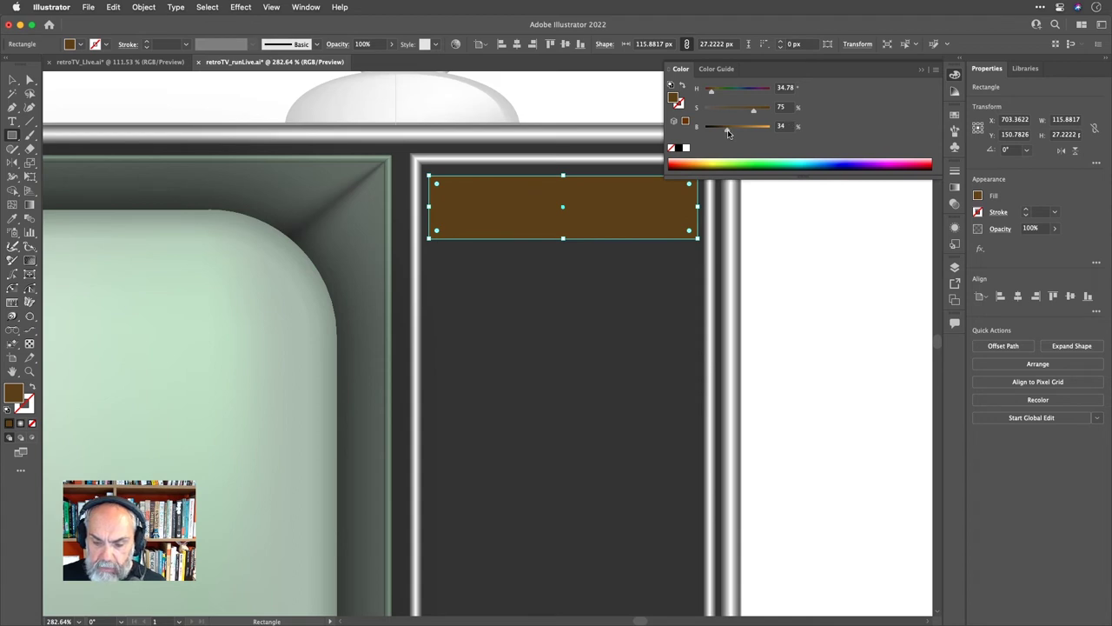
pyautogui.click(953, 75)
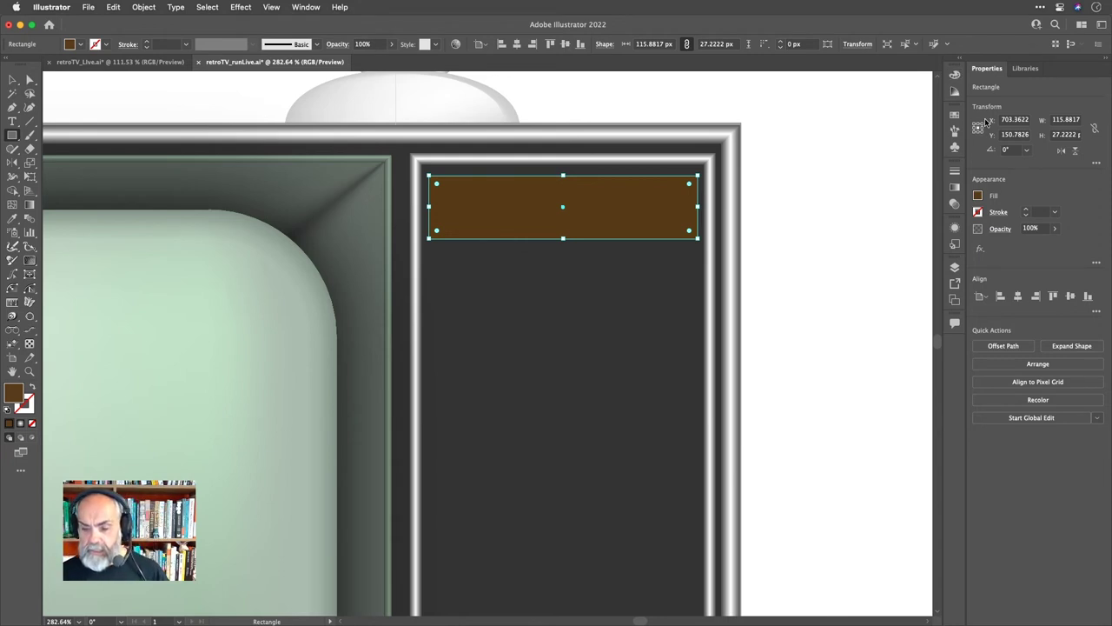
# Select all unused symbols in the Symbols panel and delete them.
pyautogui.click(954, 148)
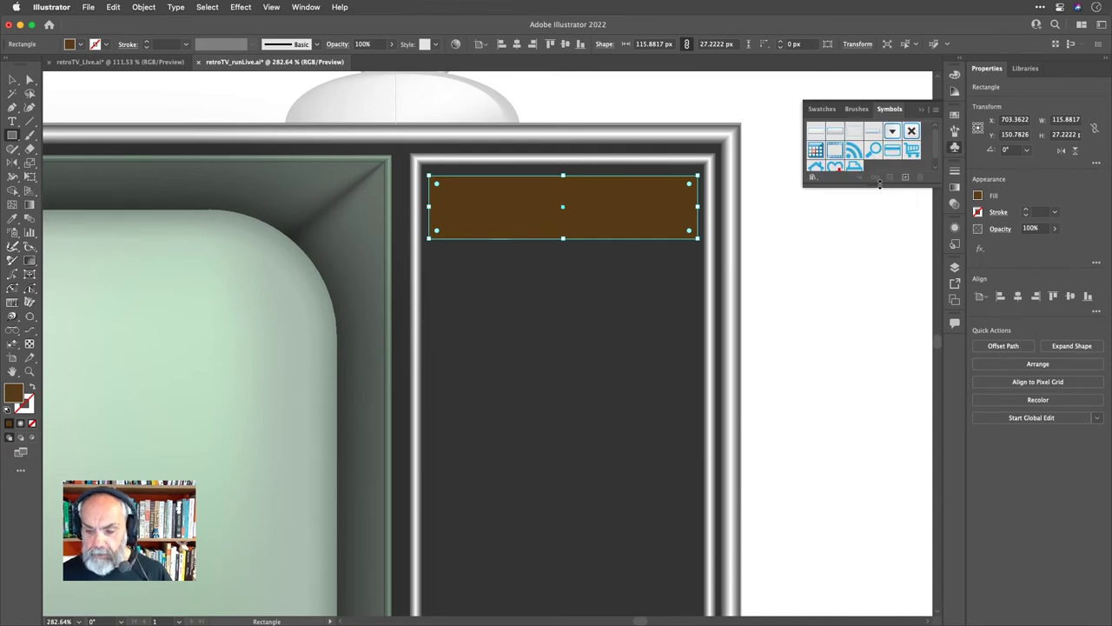
pyautogui.moveTo(879, 183); pyautogui.dragTo(880, 282)
pyautogui.click(936, 109)
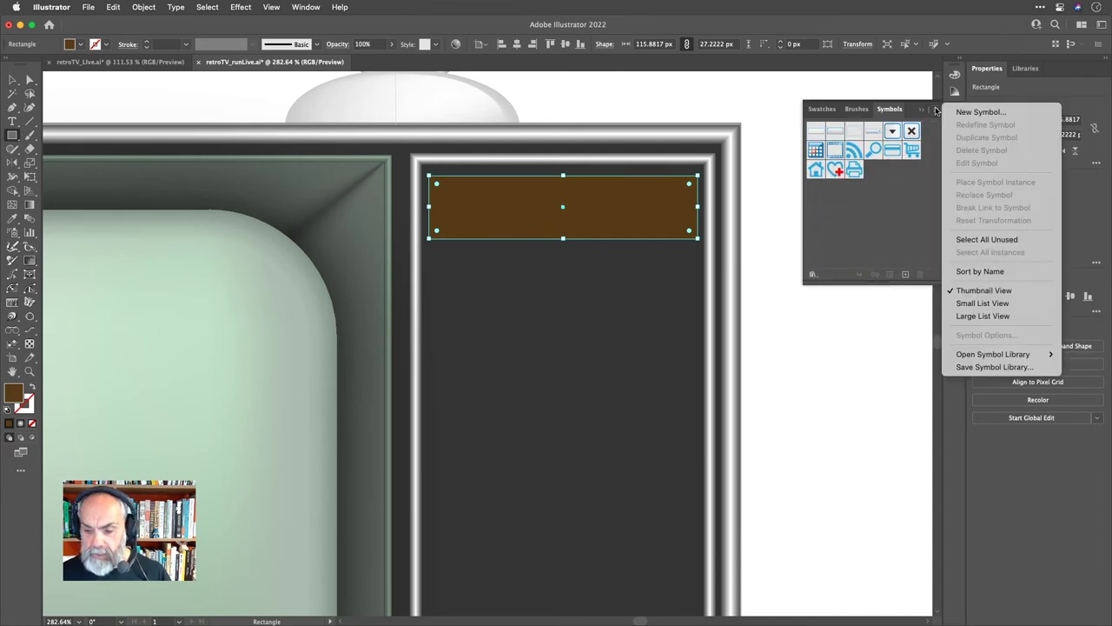
pyautogui.click(969, 240)
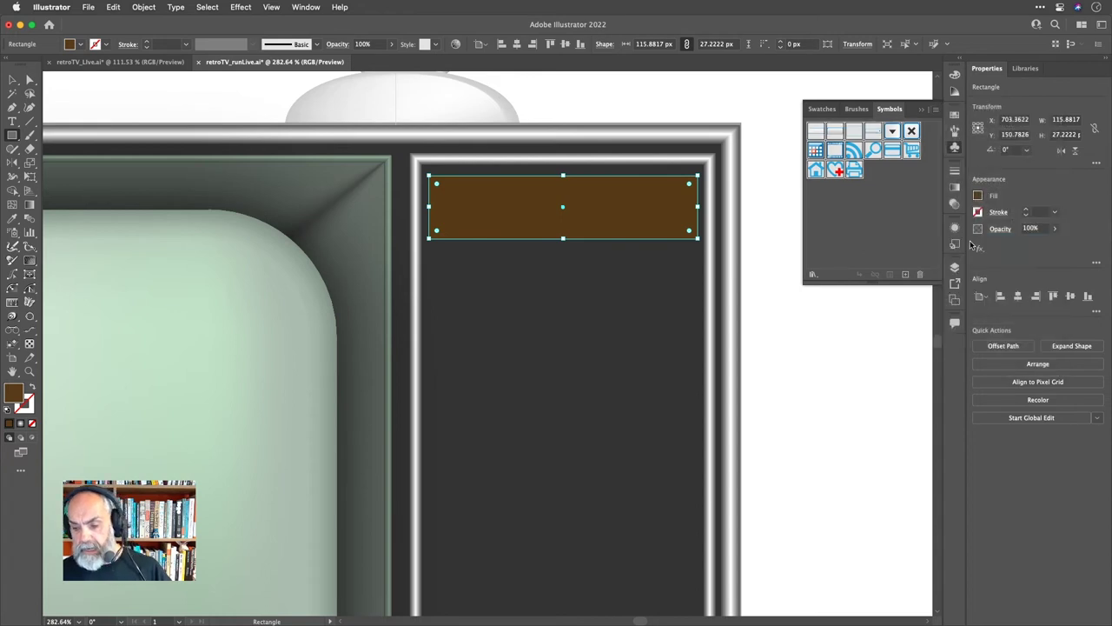
pyautogui.click(920, 274)
pyautogui.press('Return')
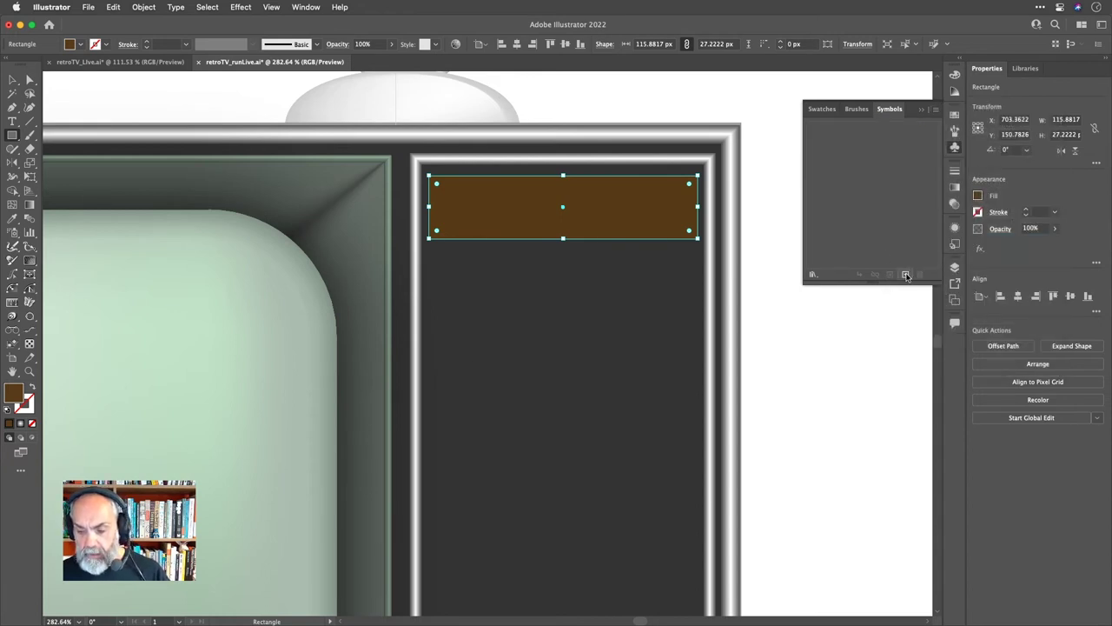
# Make the brown rectangle a new symbol named woodPanel.
pyautogui.click(906, 275)
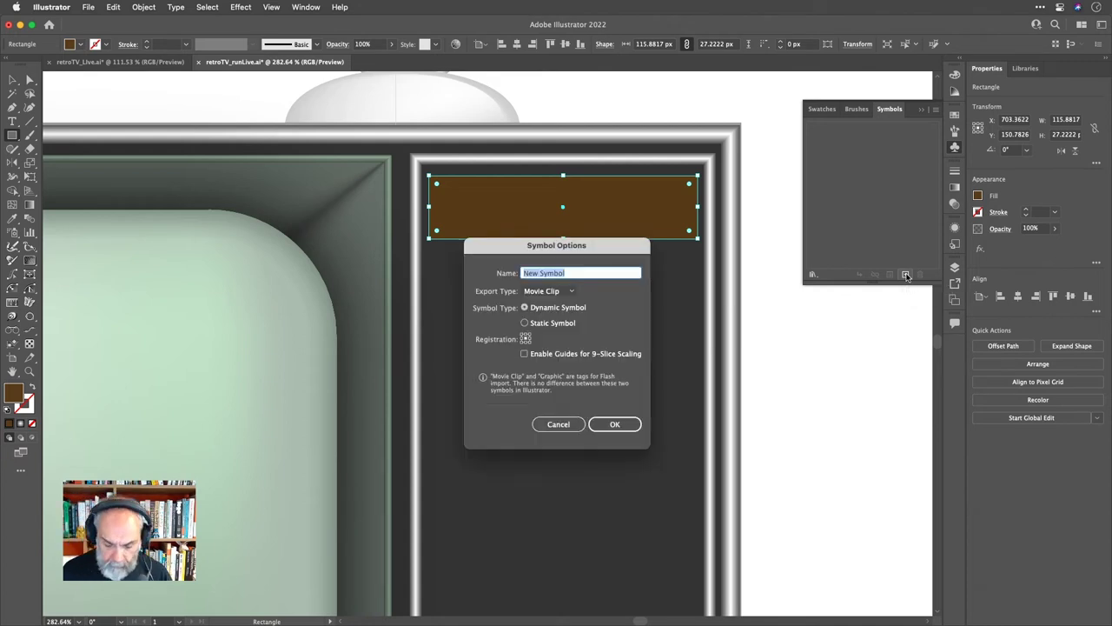
pyautogui.write('woodPanel')
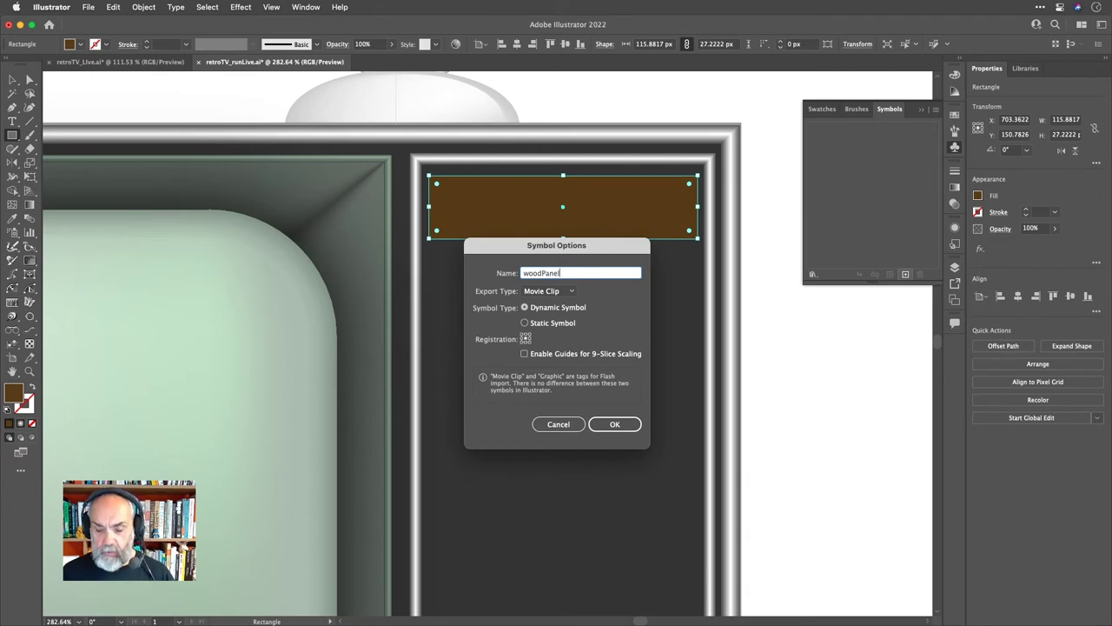
pyautogui.press('Return')
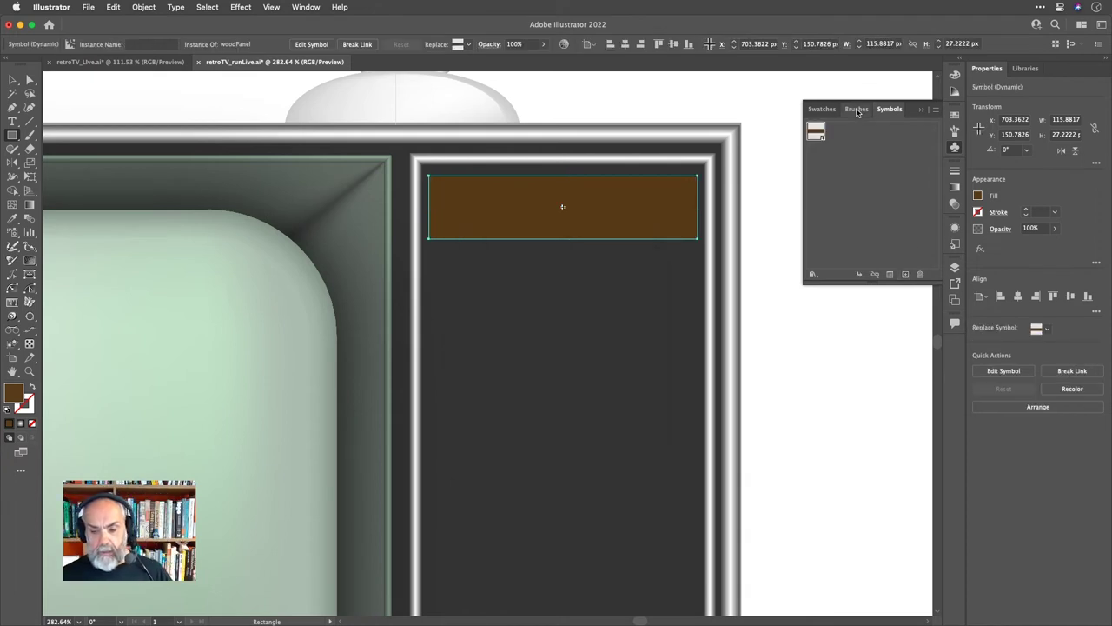
# Open the woodPanel symbol in isolation mode and select its brown rectangle.
pyautogui.doubleClick(817, 130)
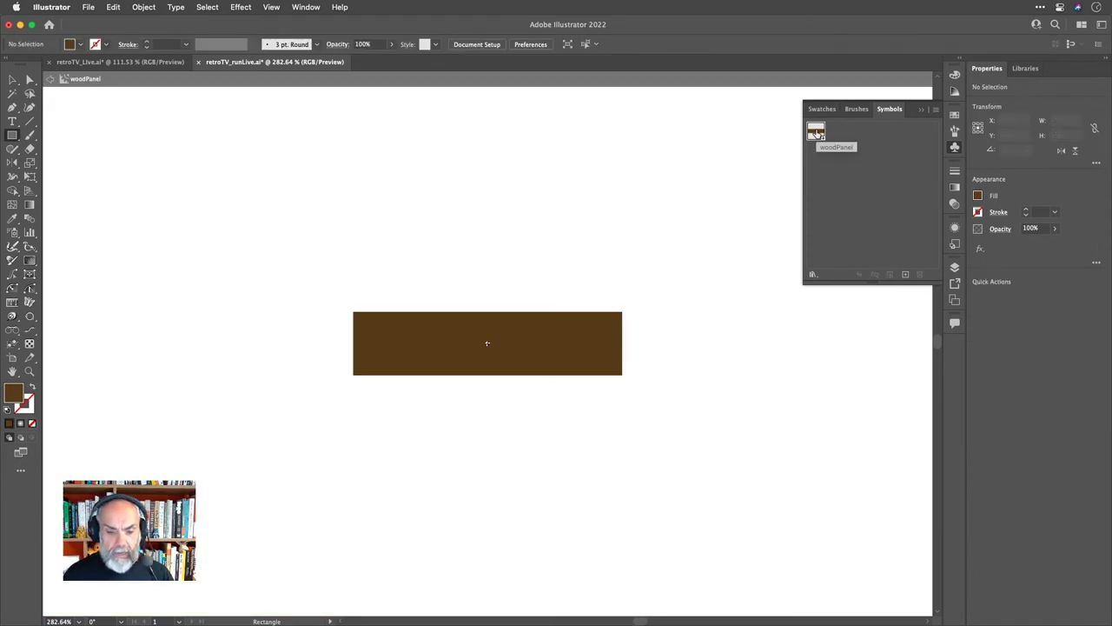
pyautogui.scroll(5, 457, 349)
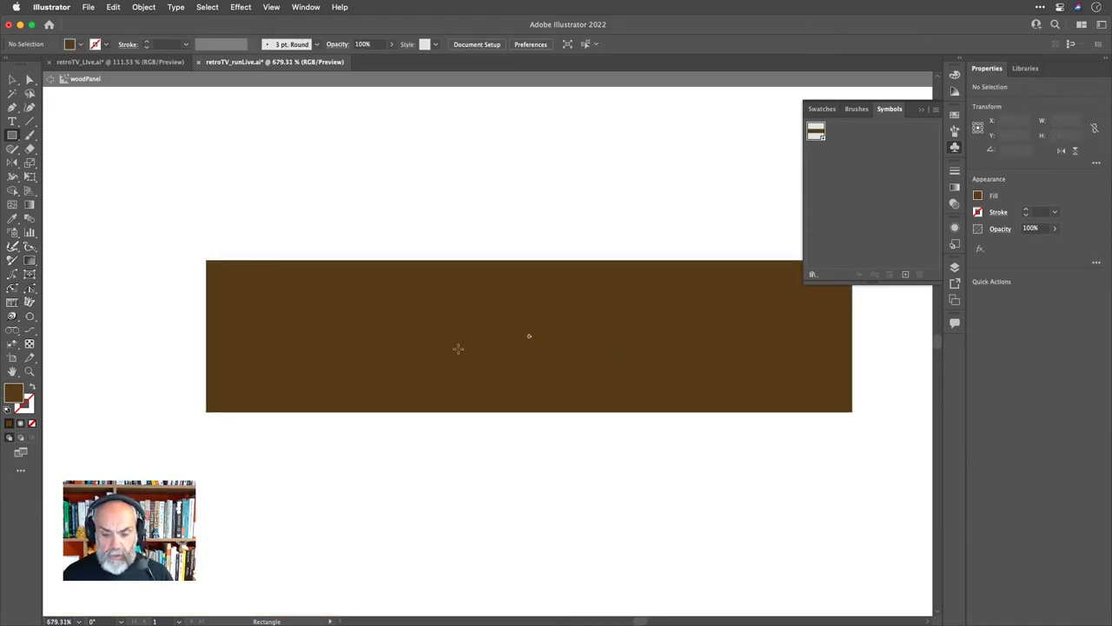
pyautogui.scroll(-2, 458, 349)
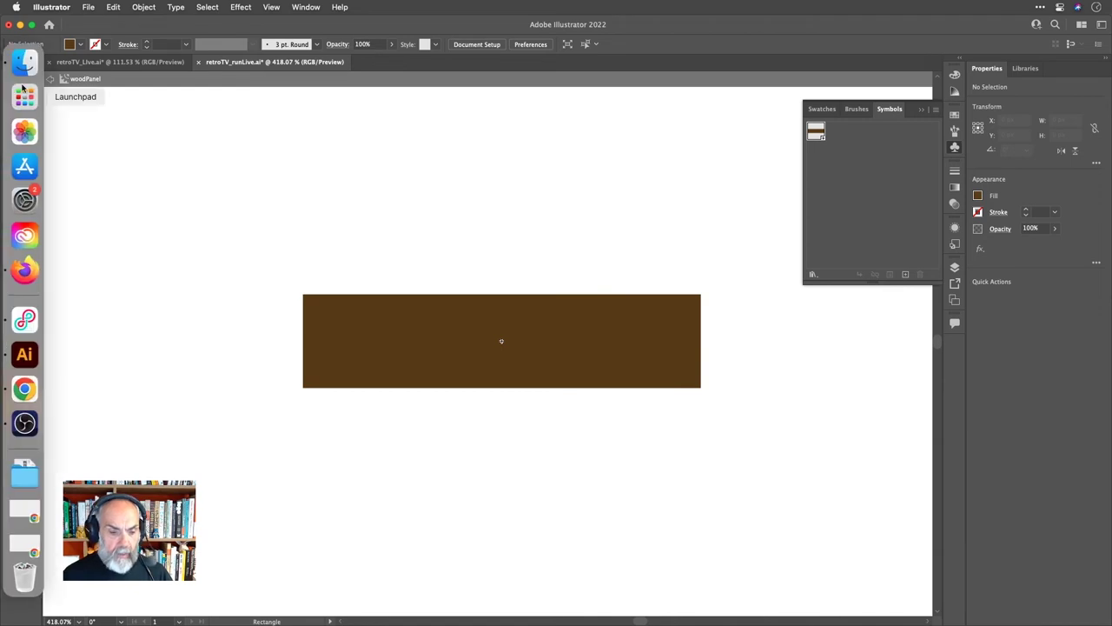
pyautogui.click(13, 80)
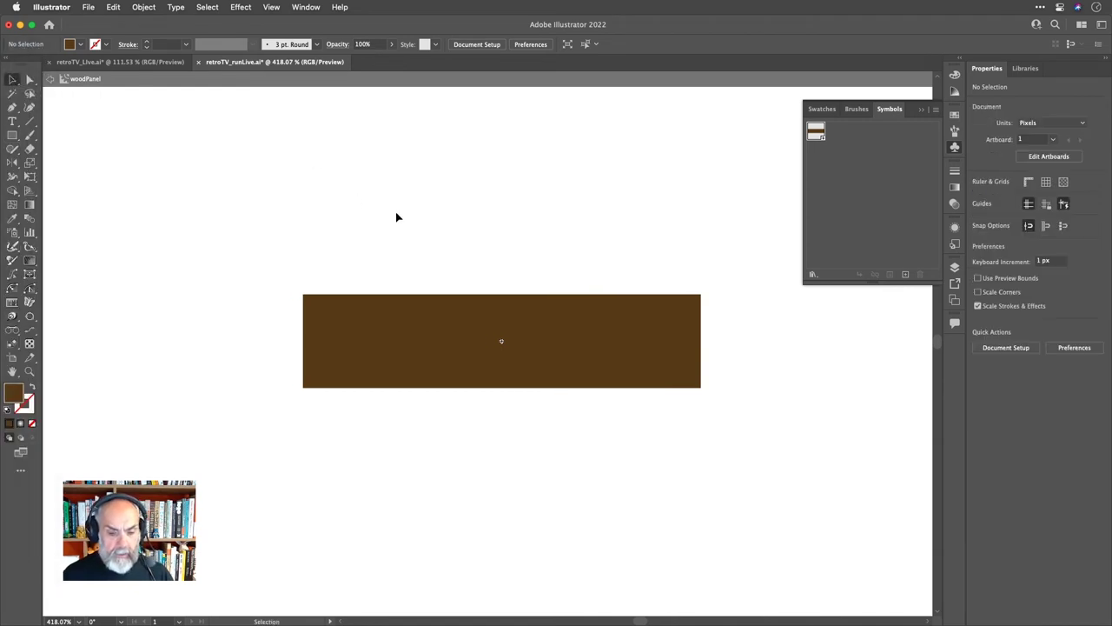
pyautogui.click(432, 322)
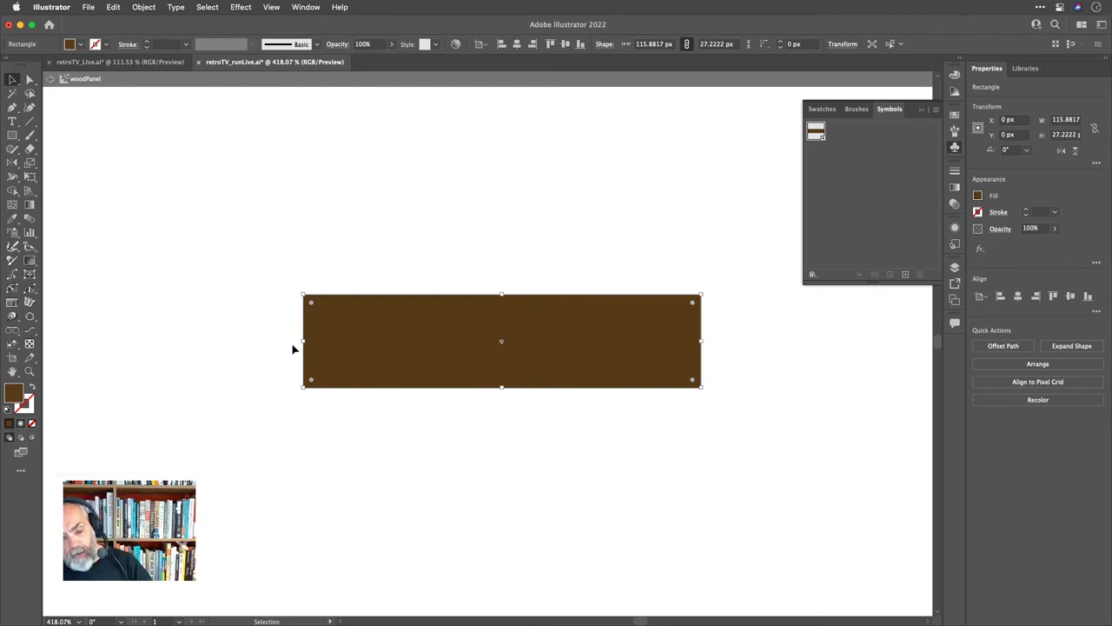
# Set Draw Inside on the rectangle, deselect it, and switch to the Paintbrush.
pyautogui.press('shift')
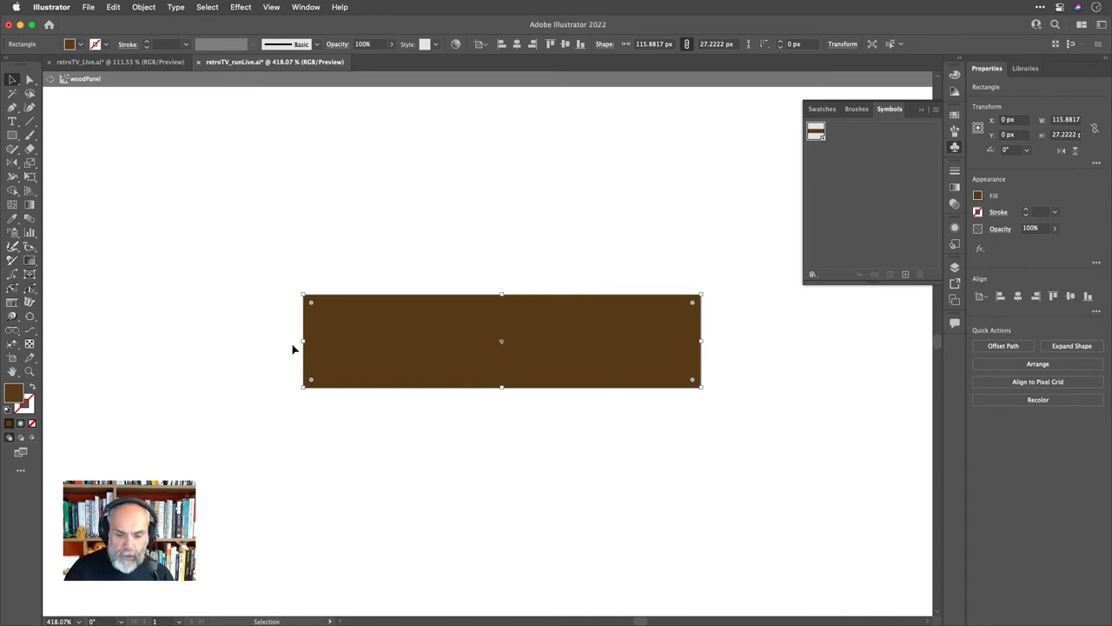
pyautogui.press('shift')
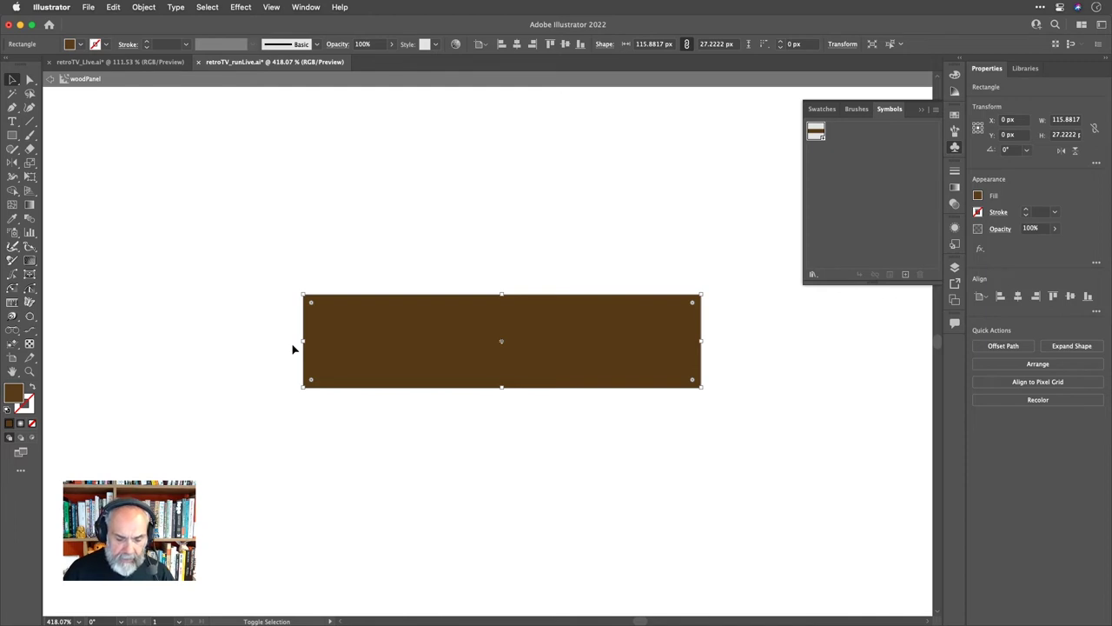
pyautogui.hotkey('shift', 'd')
pyautogui.press('super+shift+a')
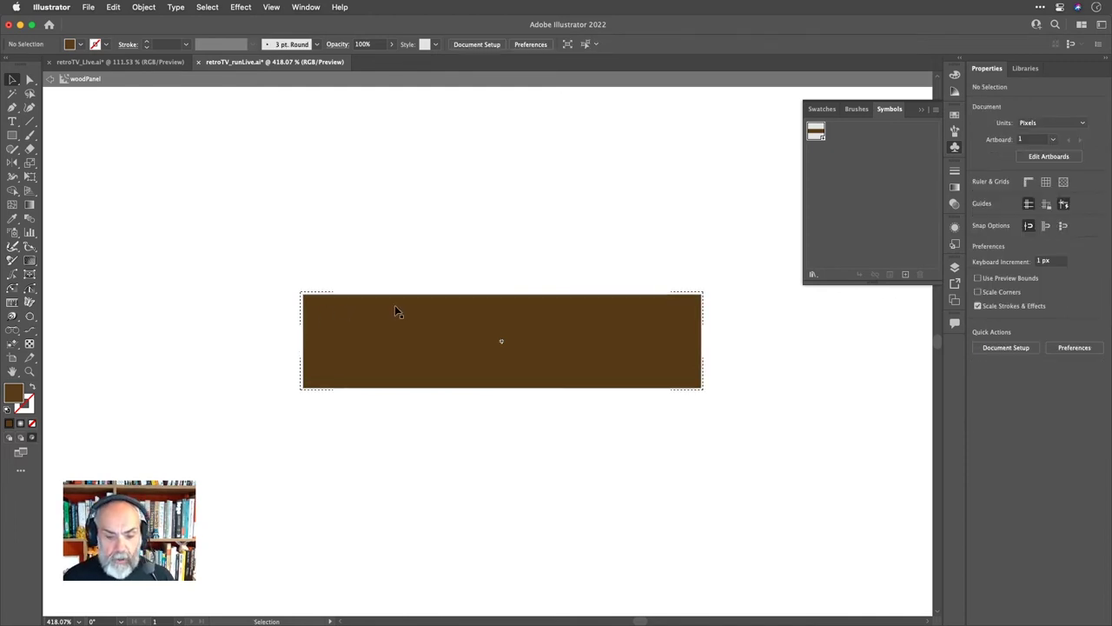
pyautogui.scroll(3, 394, 305)
pyautogui.scroll(1, 394, 305)
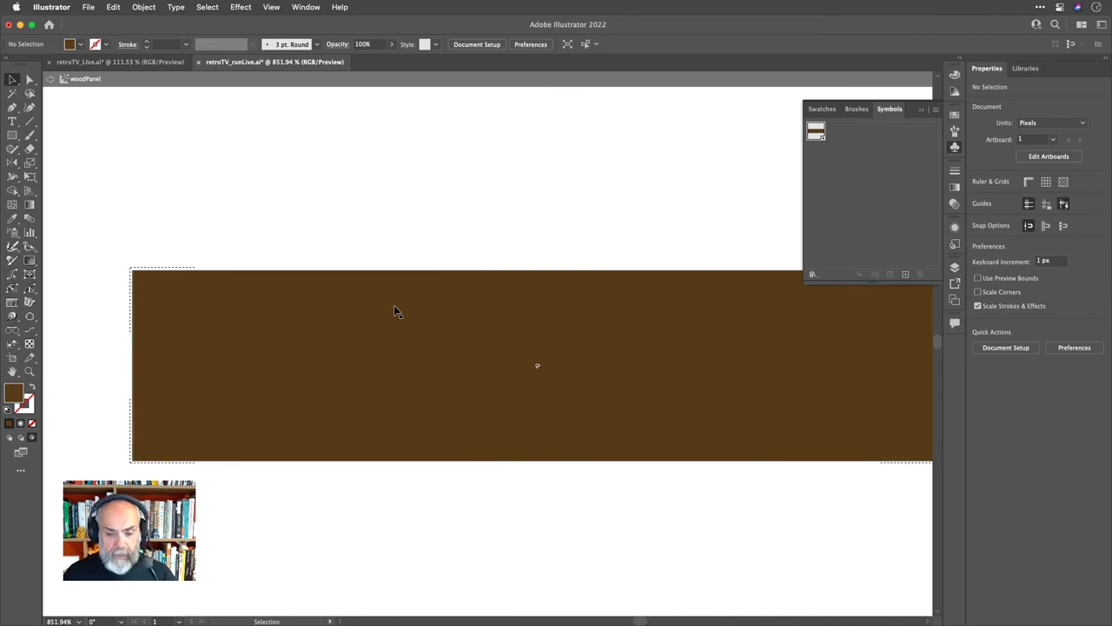
pyautogui.scroll(-3, 393, 305)
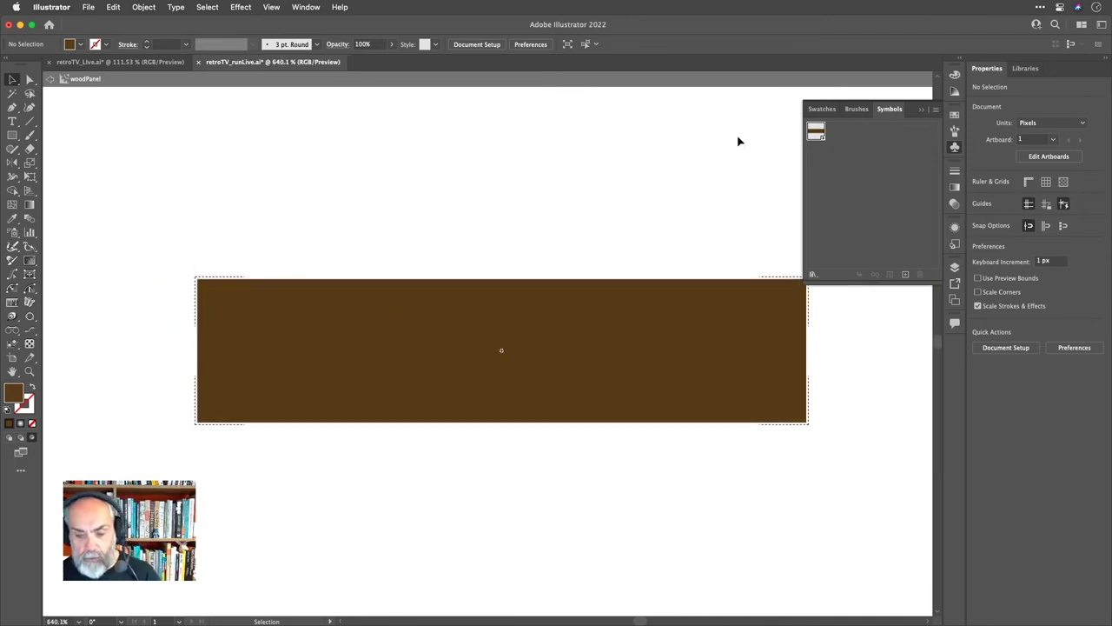
pyautogui.click(957, 149)
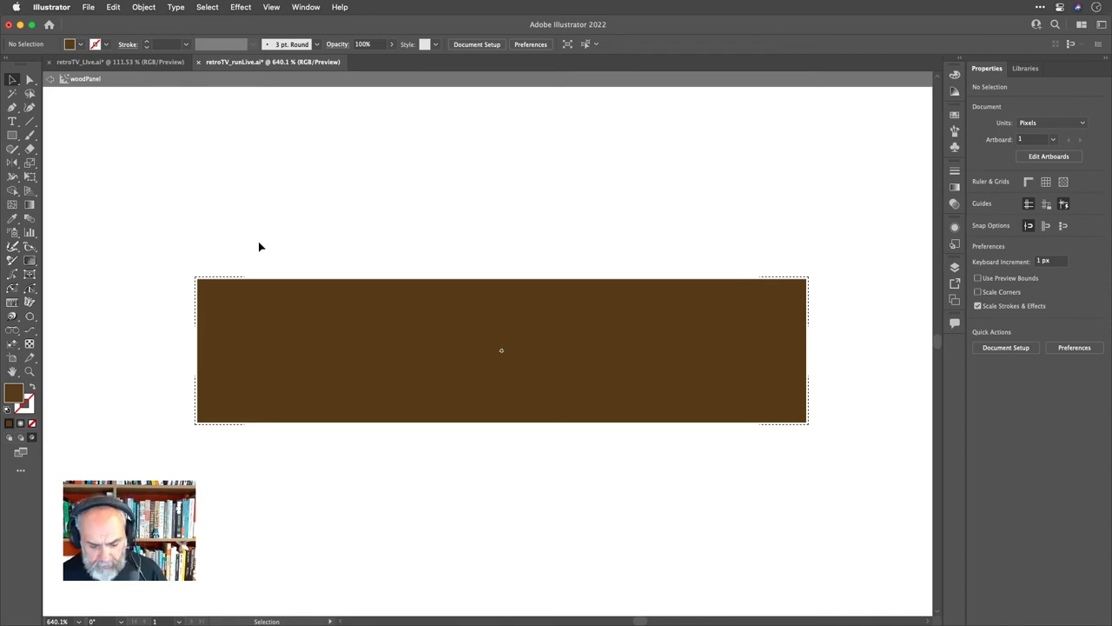
pyautogui.press('b')
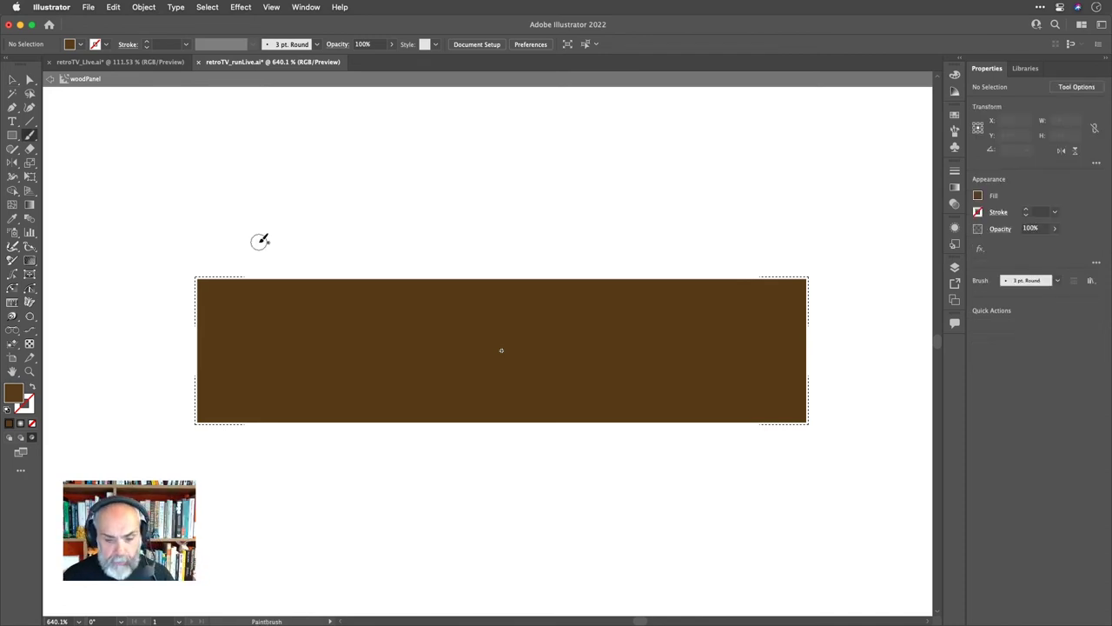
# Load the Bristle Brush Library from the Brushes panel's library menu.
pyautogui.click(955, 130)
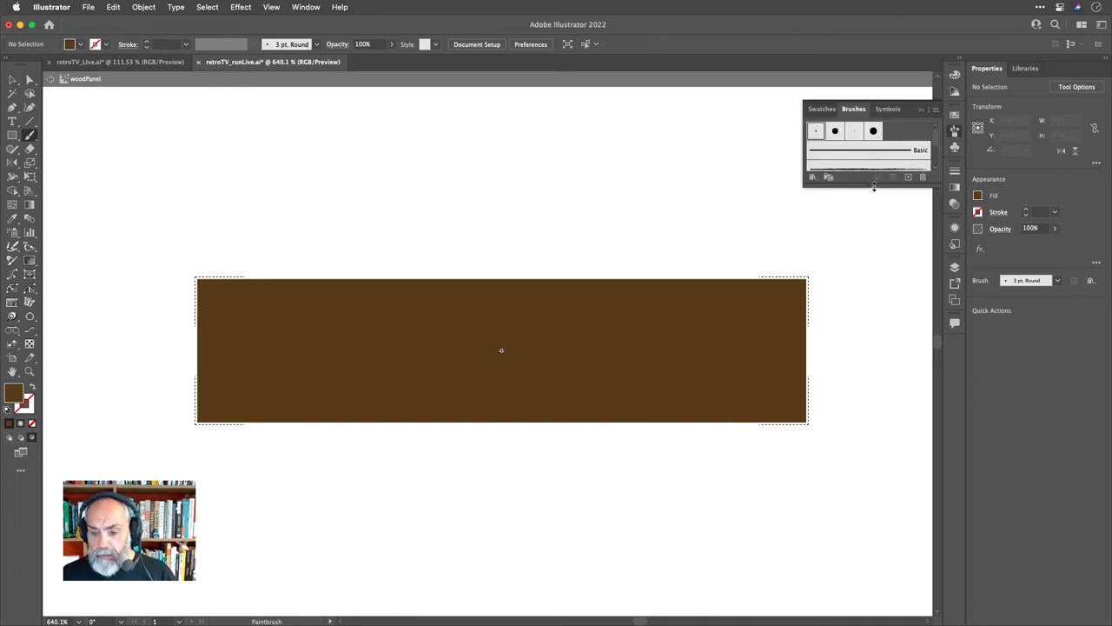
pyautogui.moveTo(871, 186); pyautogui.dragTo(874, 288)
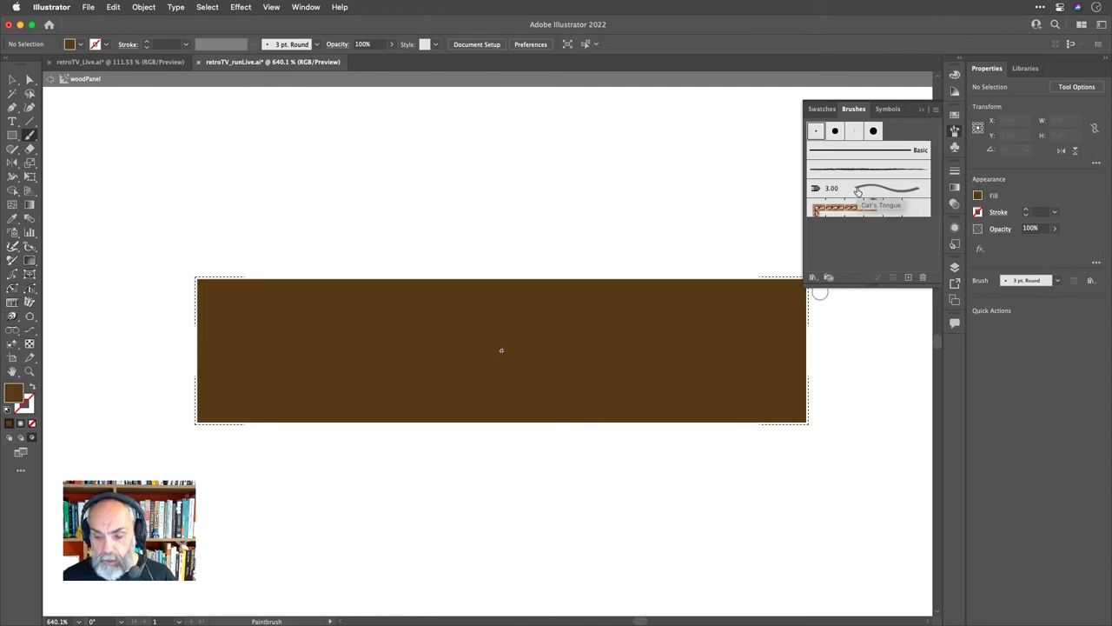
pyautogui.click(814, 277)
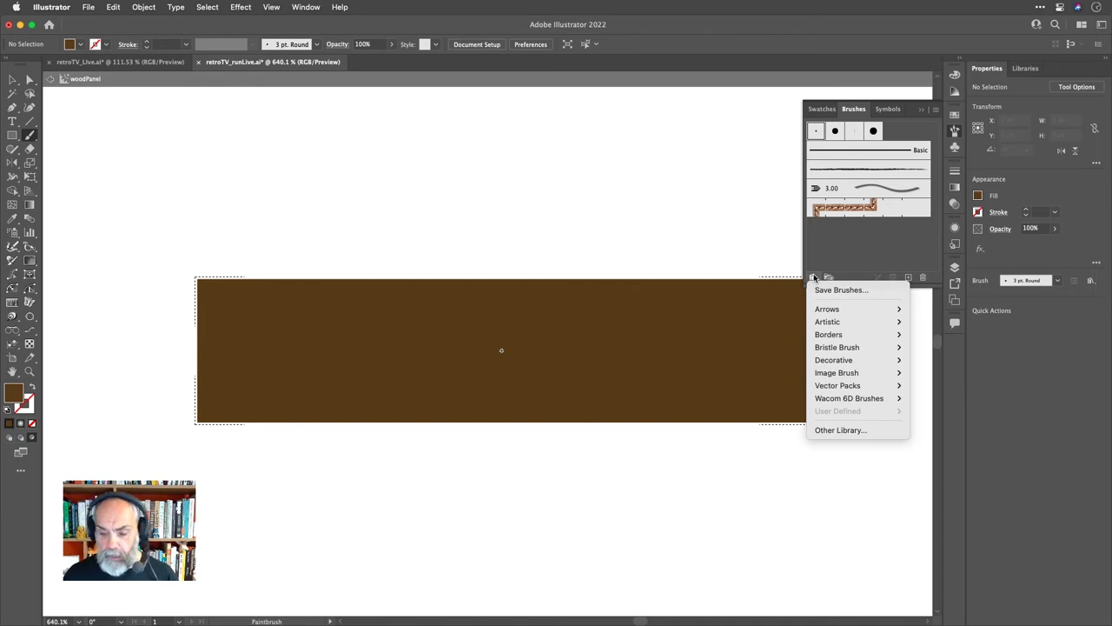
pyautogui.moveTo(849, 348)
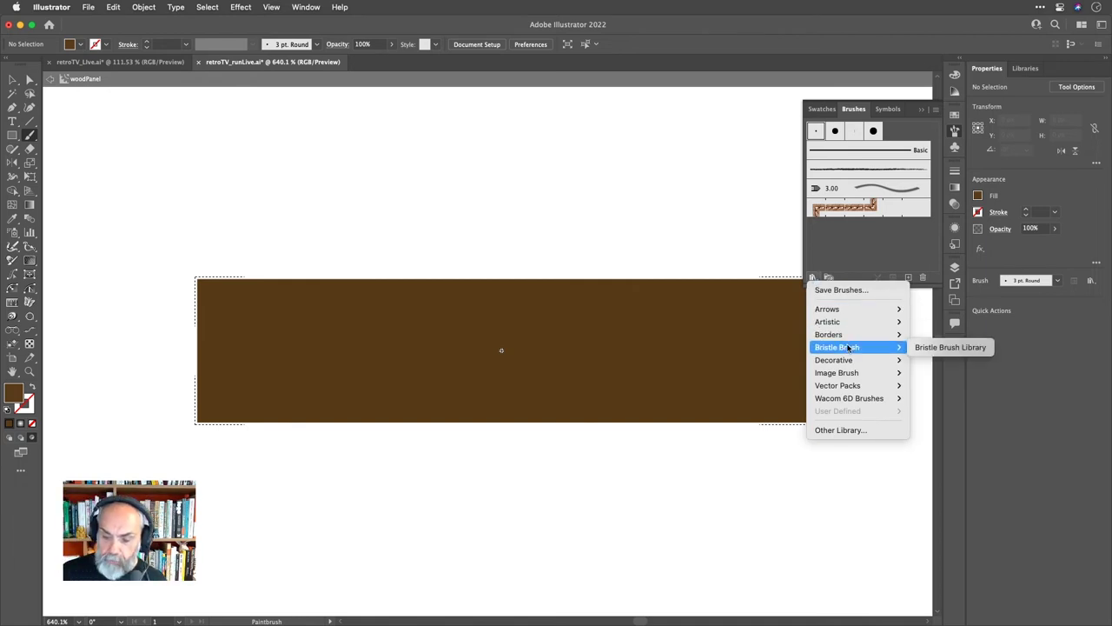
pyautogui.click(943, 347)
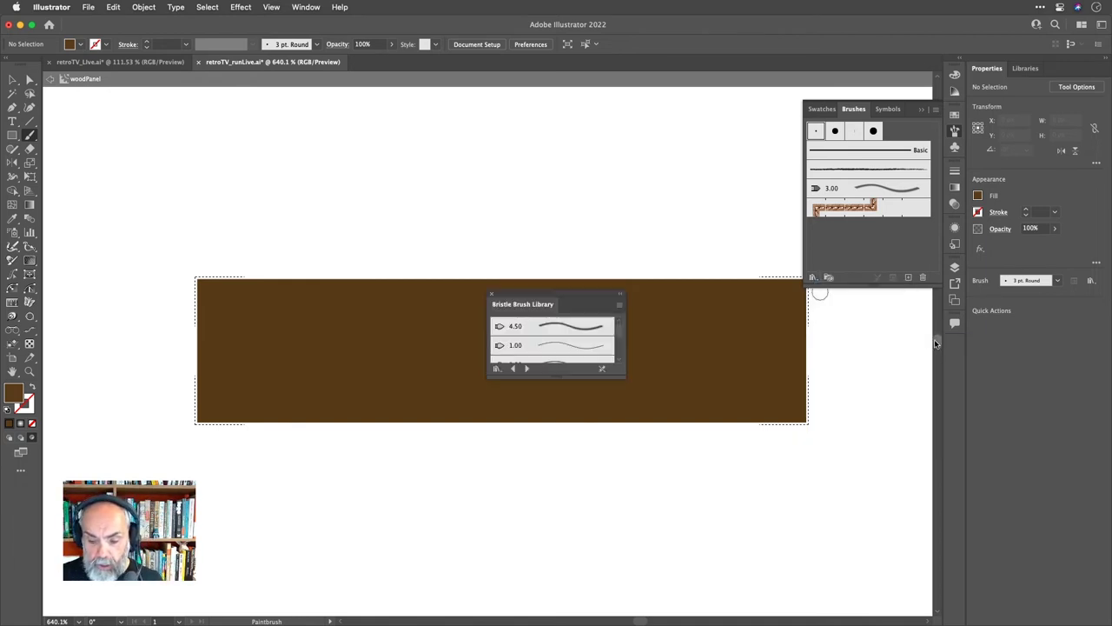
# Enlarge the library panel and choose the Fan 3.00 bristle brush.
pyautogui.moveTo(583, 296); pyautogui.dragTo(684, 123)
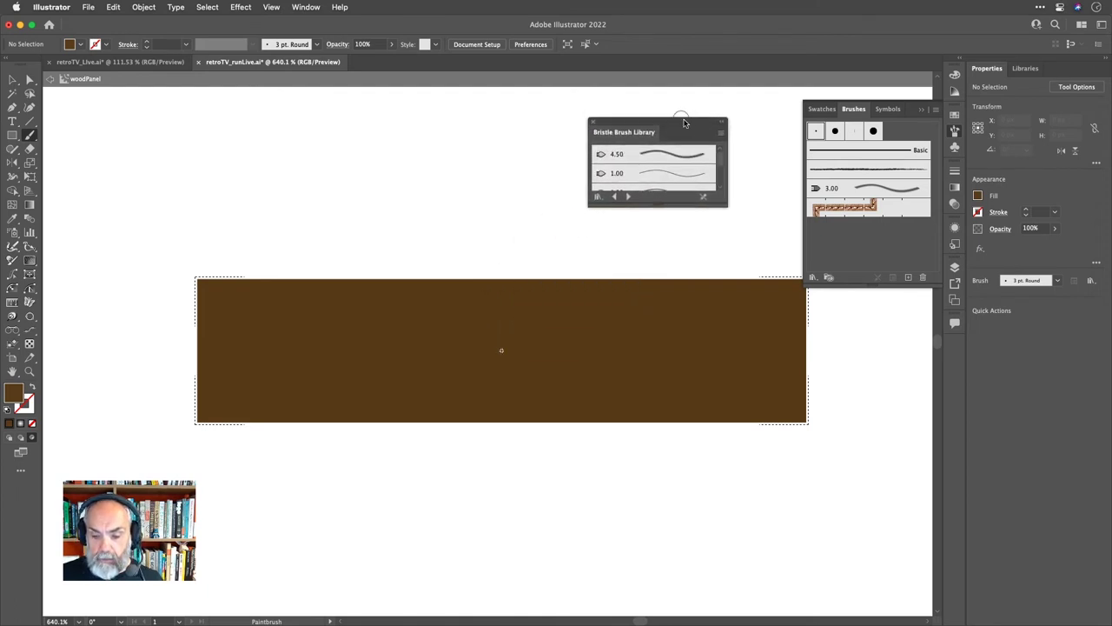
pyautogui.moveTo(654, 205); pyautogui.dragTo(681, 503)
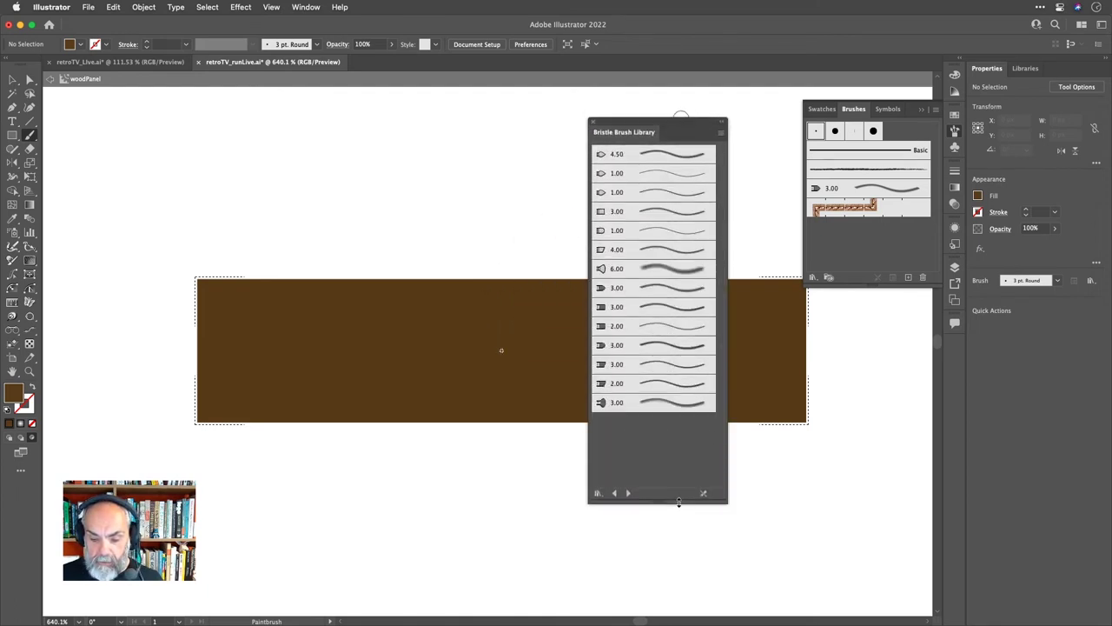
pyautogui.click(640, 403)
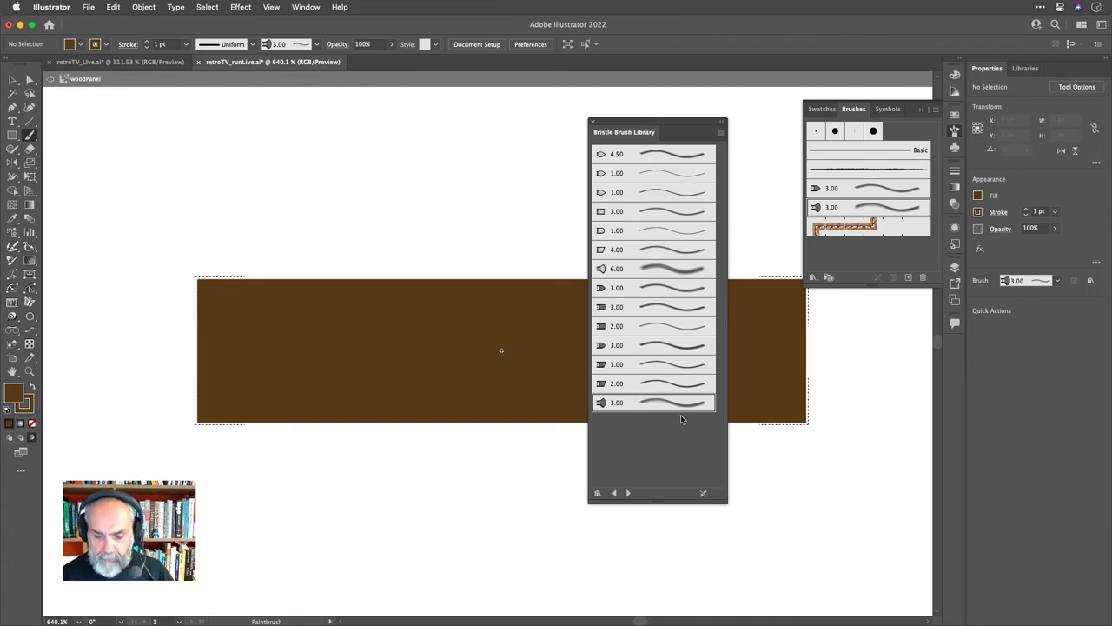
# Paint a first ochre bristle stroke across the wood panel.
pyautogui.click(594, 123)
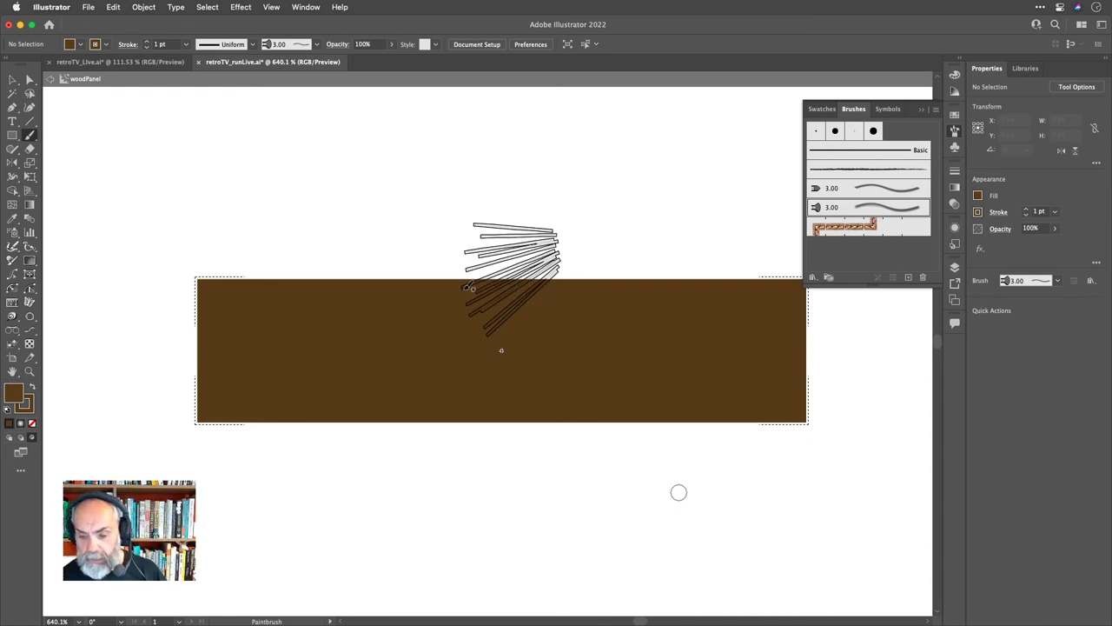
pyautogui.click(955, 188)
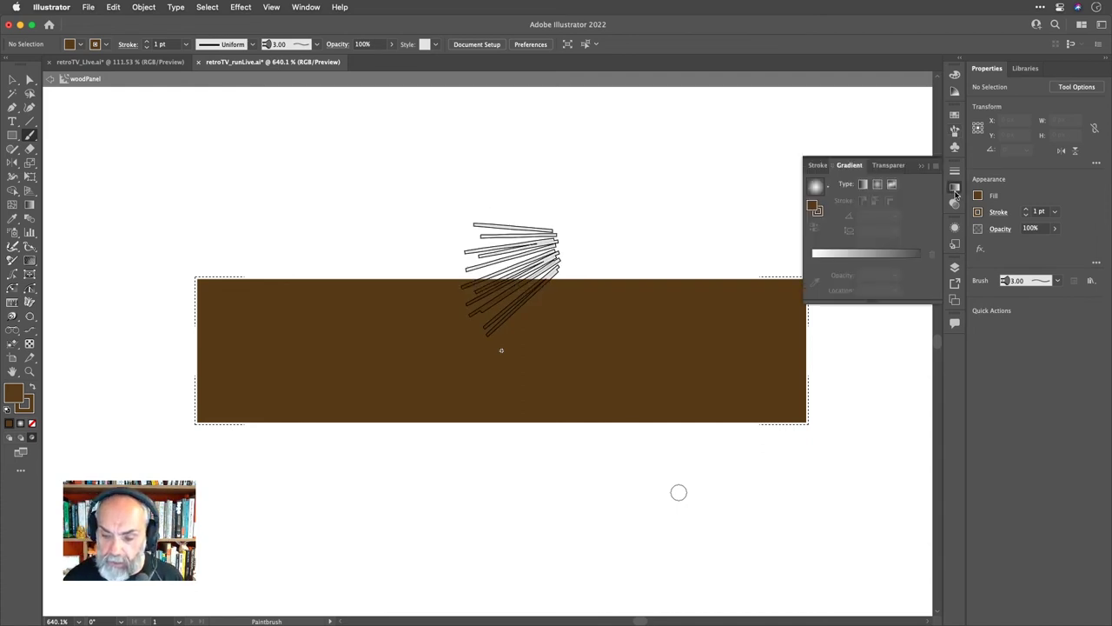
pyautogui.click(955, 114)
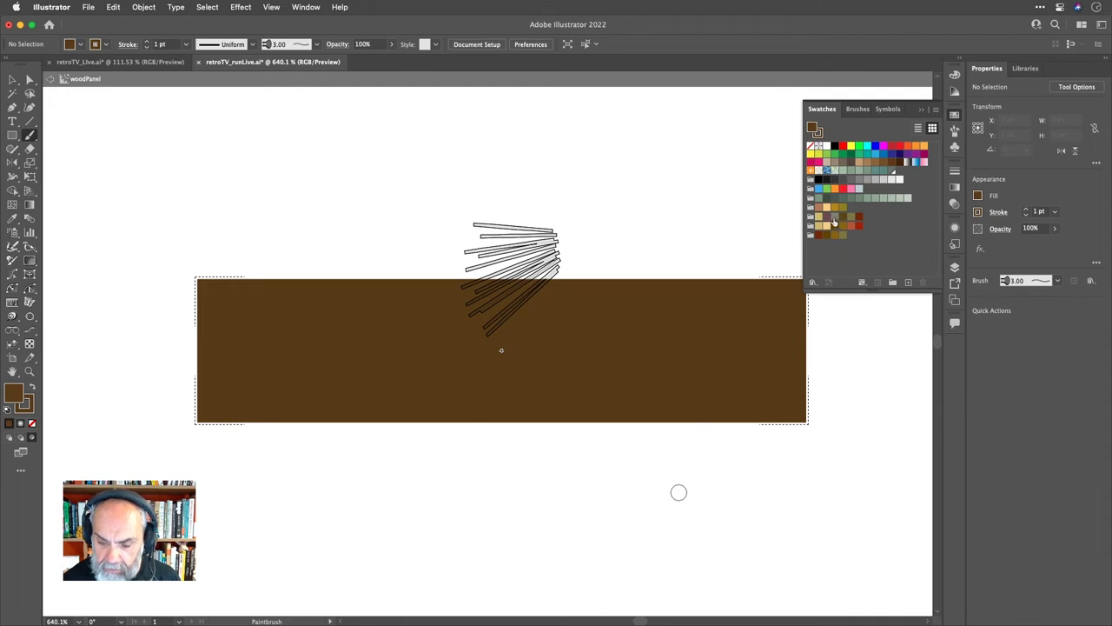
pyautogui.click(834, 208)
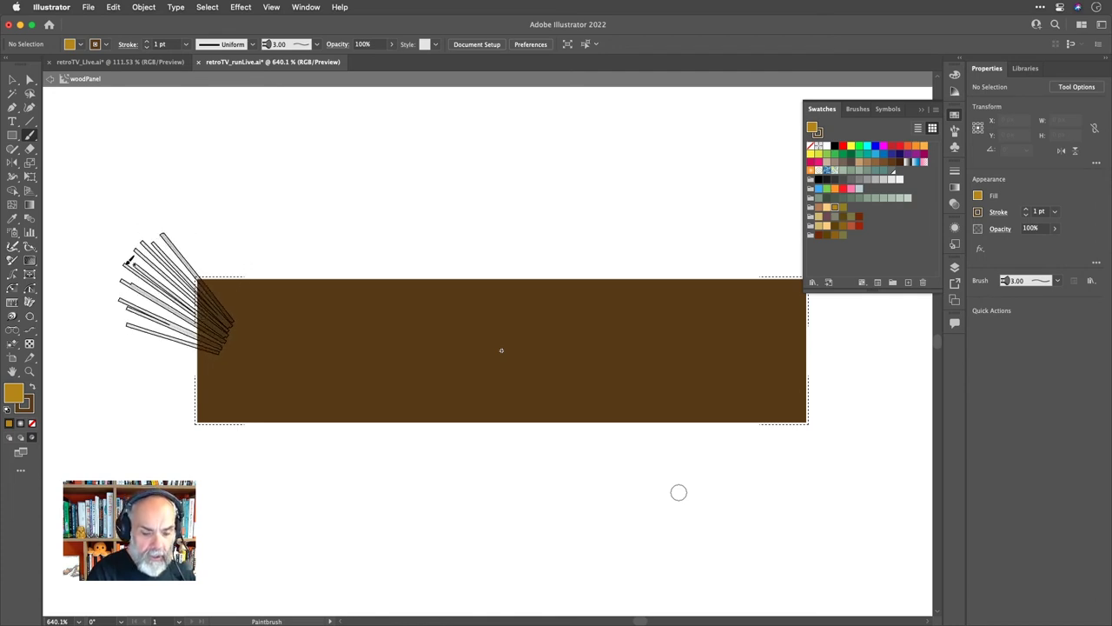
pyautogui.moveTo(136, 263)
pyautogui.mouseDown()
pyautogui.moveTo(293, 277)
pyautogui.moveTo(866, 265)
pyautogui.mouseUp()
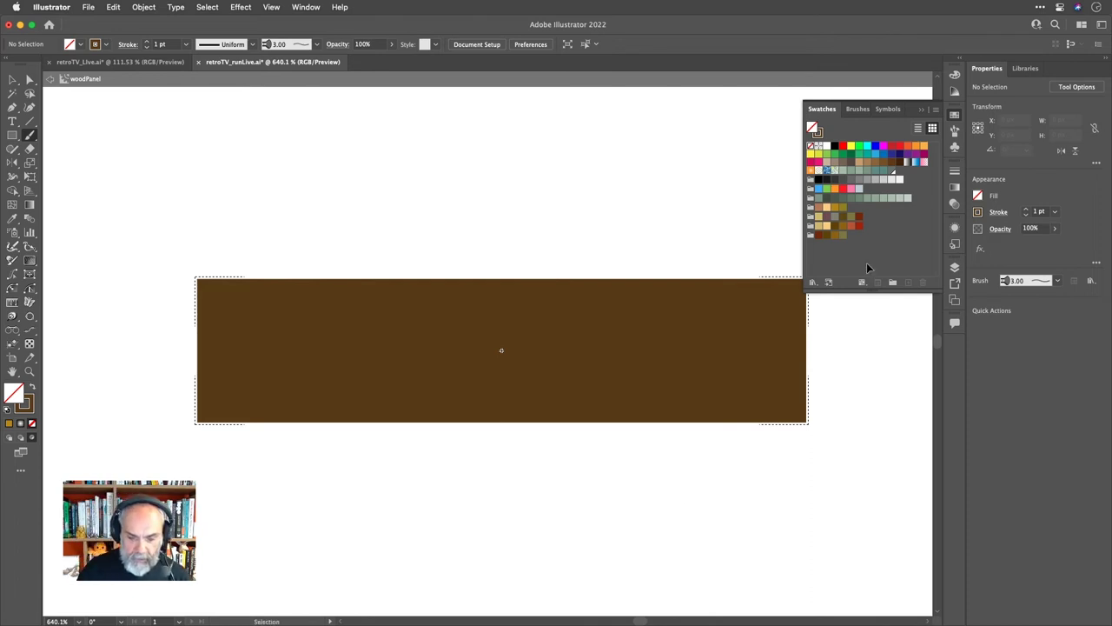
# Paint dark brown grain strokes across the rectangle, undoing one unwanted stroke.
pyautogui.click(834, 209)
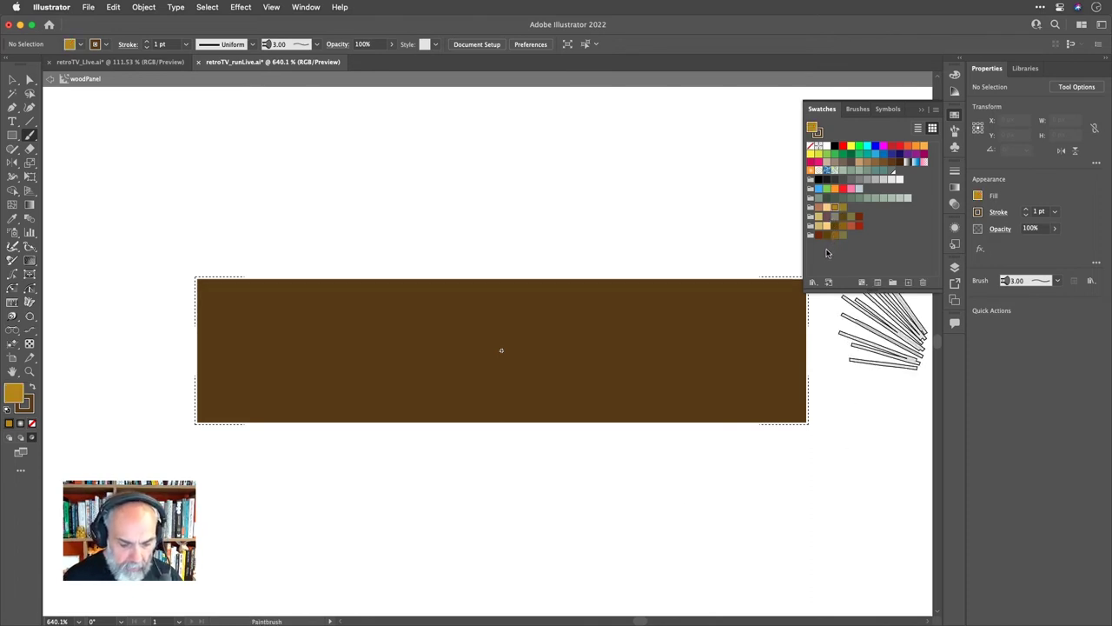
pyautogui.press('x')
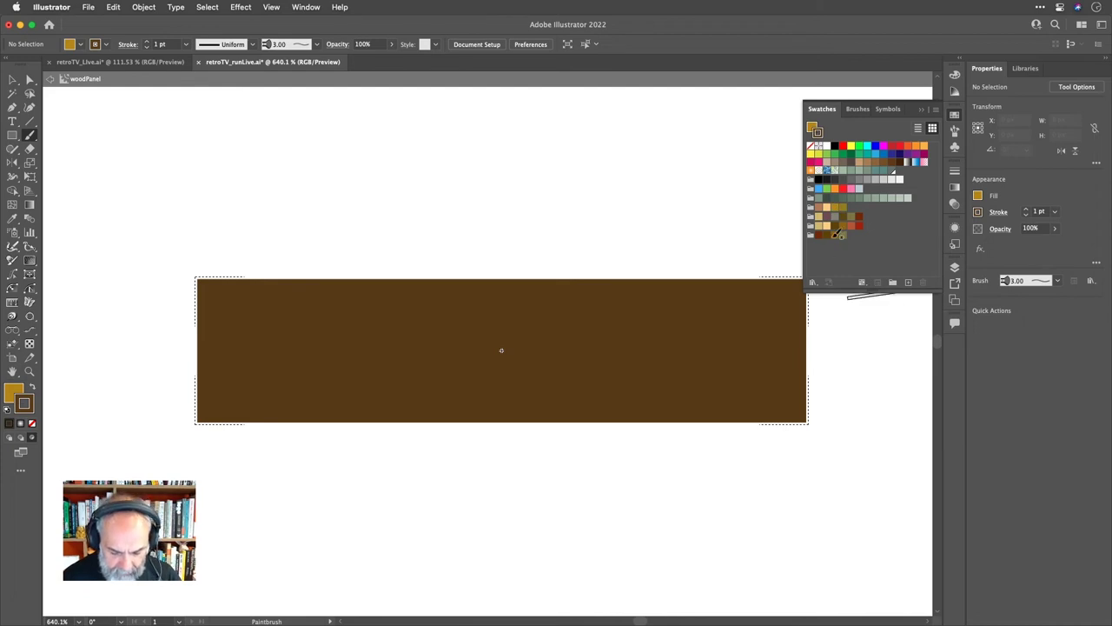
pyautogui.click(837, 233)
pyautogui.moveTo(309, 251)
pyautogui.mouseDown()
pyautogui.moveTo(181, 286)
pyautogui.moveTo(535, 300)
pyautogui.moveTo(842, 293)
pyautogui.moveTo(866, 313)
pyautogui.mouseUp()
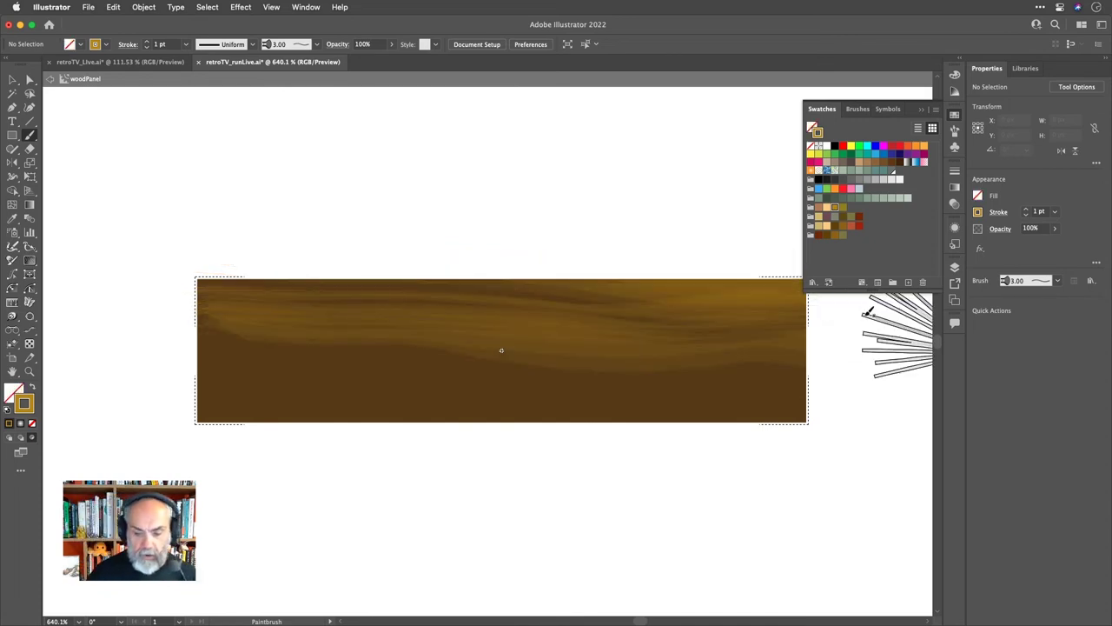
pyautogui.hotkey('ctrl', 'z')
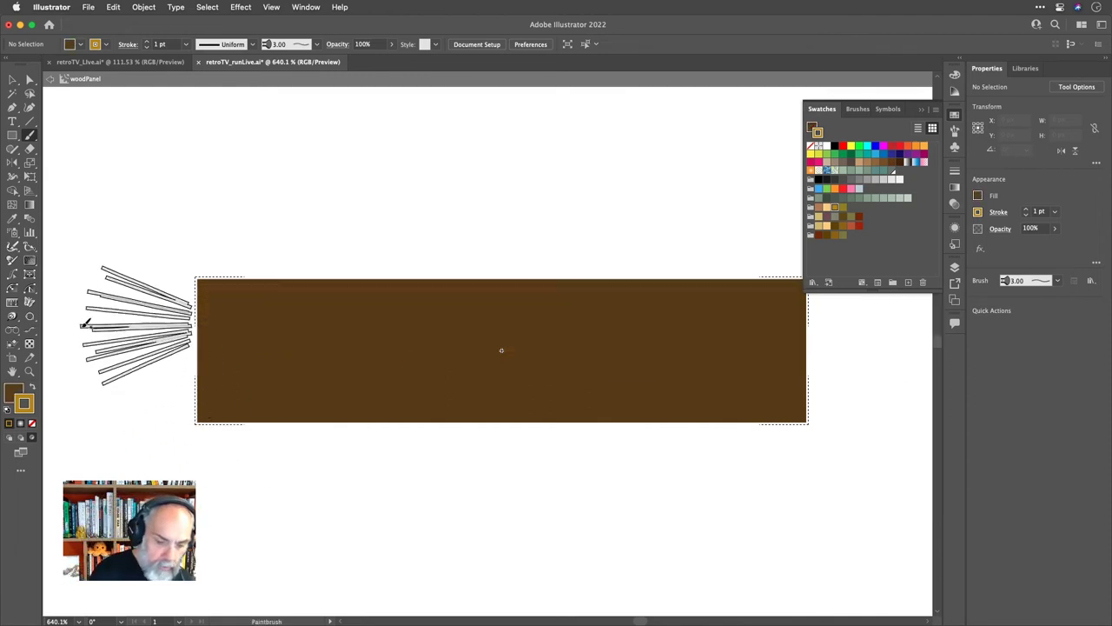
pyautogui.moveTo(67, 321)
pyautogui.mouseDown()
pyautogui.moveTo(521, 303)
pyautogui.moveTo(650, 314)
pyautogui.moveTo(851, 296)
pyautogui.moveTo(840, 291)
pyautogui.mouseUp()
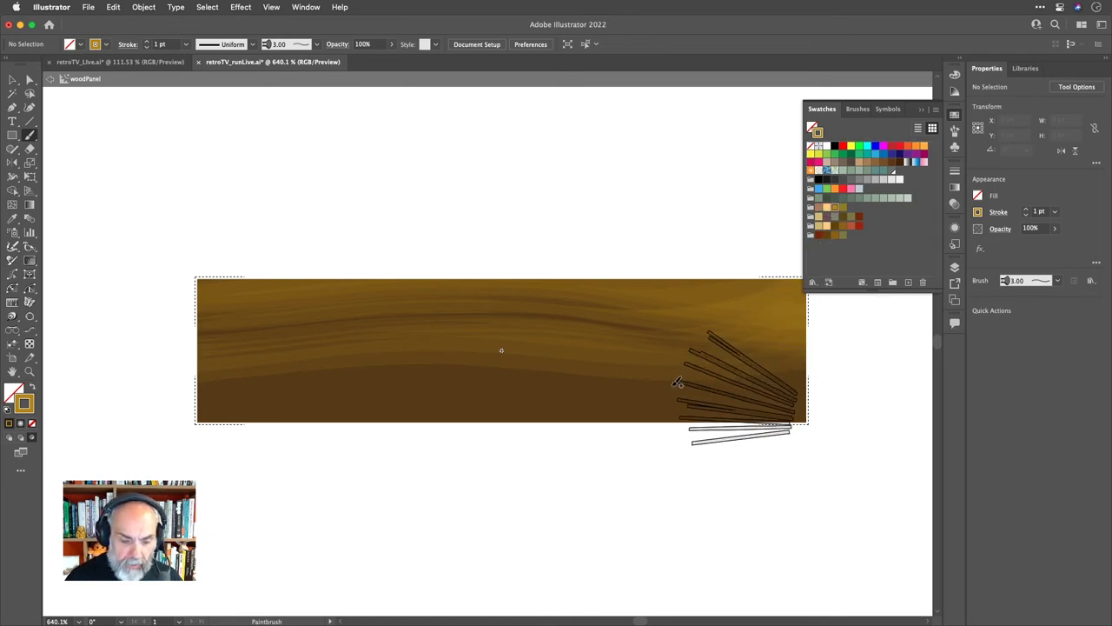
pyautogui.moveTo(118, 382)
pyautogui.mouseDown()
pyautogui.moveTo(209, 417)
pyautogui.moveTo(665, 382)
pyautogui.moveTo(747, 385)
pyautogui.moveTo(830, 419)
pyautogui.mouseUp()
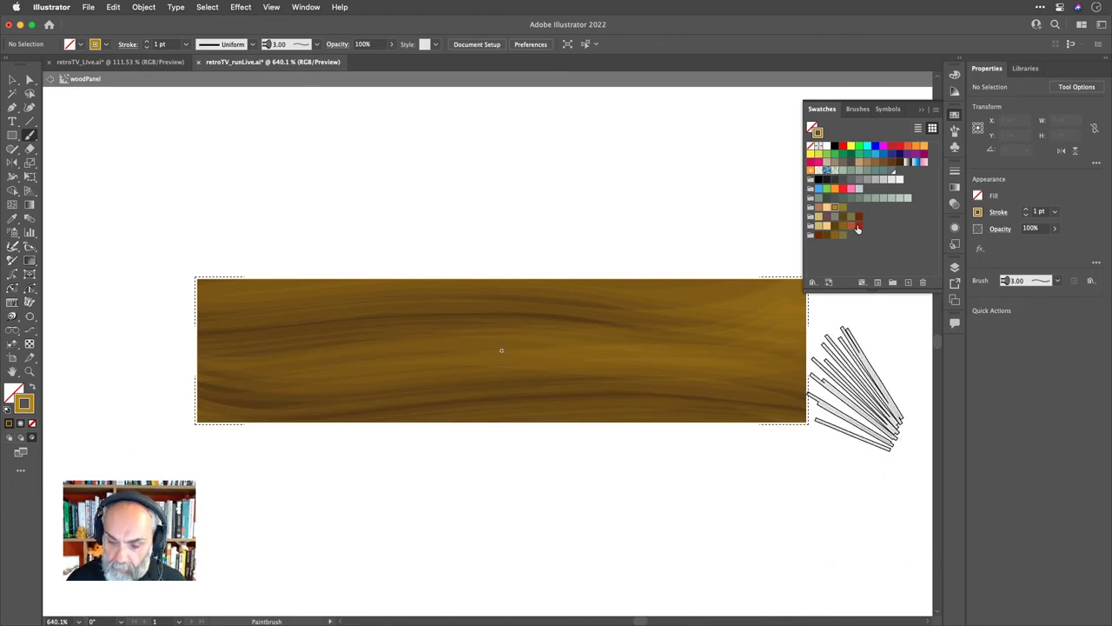
# Add a reddish-brown grain stroke and a golden-brown stroke along the top.
pyautogui.click(826, 217)
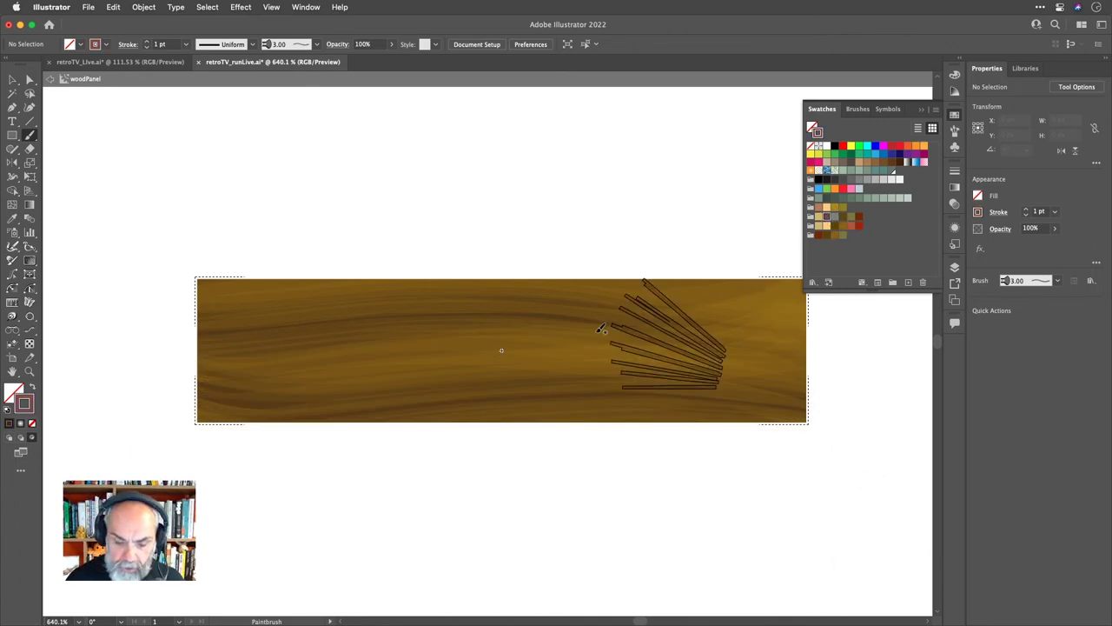
pyautogui.moveTo(154, 375)
pyautogui.mouseDown()
pyautogui.moveTo(260, 396)
pyautogui.moveTo(491, 368)
pyautogui.moveTo(669, 368)
pyautogui.moveTo(841, 391)
pyautogui.mouseUp()
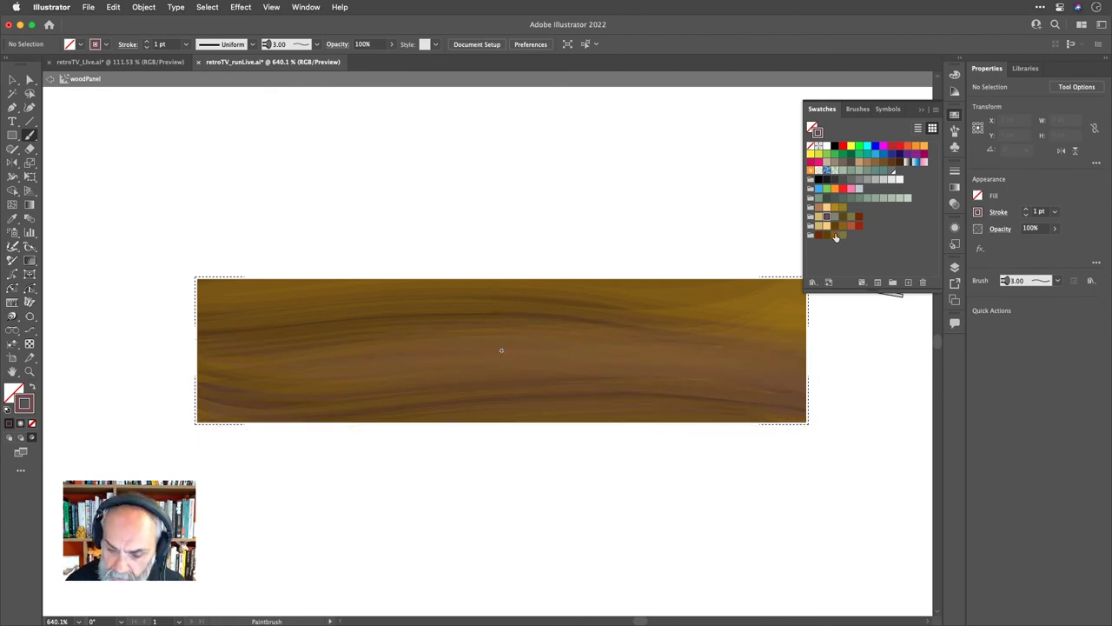
pyautogui.click(835, 235)
pyautogui.moveTo(155, 337)
pyautogui.mouseDown()
pyautogui.moveTo(582, 325)
pyautogui.moveTo(856, 348)
pyautogui.mouseUp()
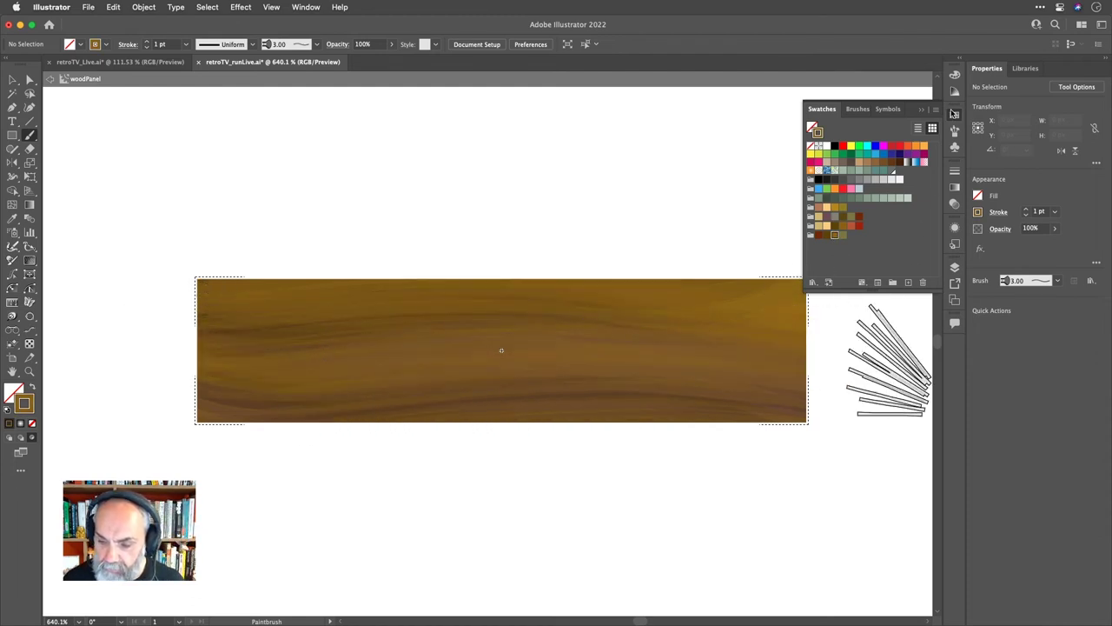
# Shift the stroke hue to about 24 orange and try a stroke, then undo it.
pyautogui.click(954, 92)
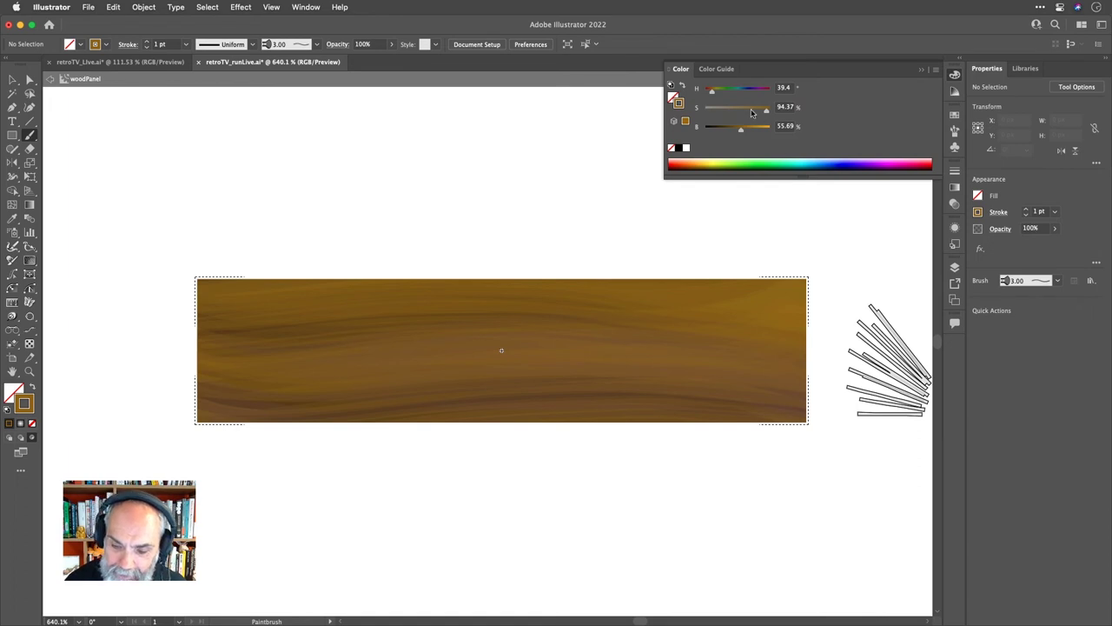
pyautogui.moveTo(741, 128); pyautogui.dragTo(755, 129)
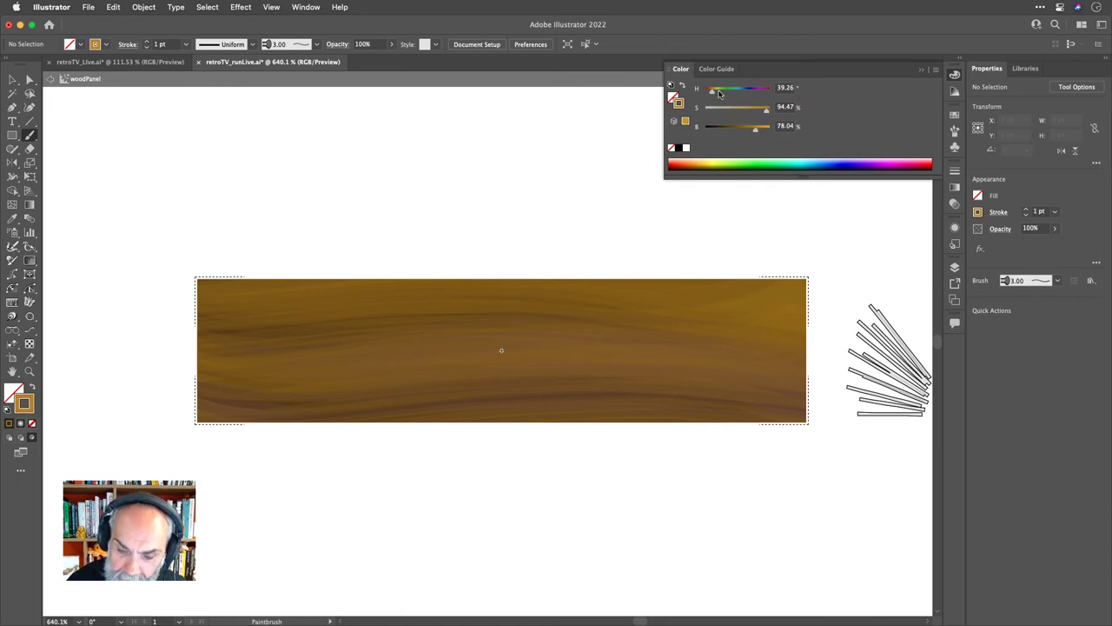
pyautogui.moveTo(717, 91); pyautogui.dragTo(708, 91)
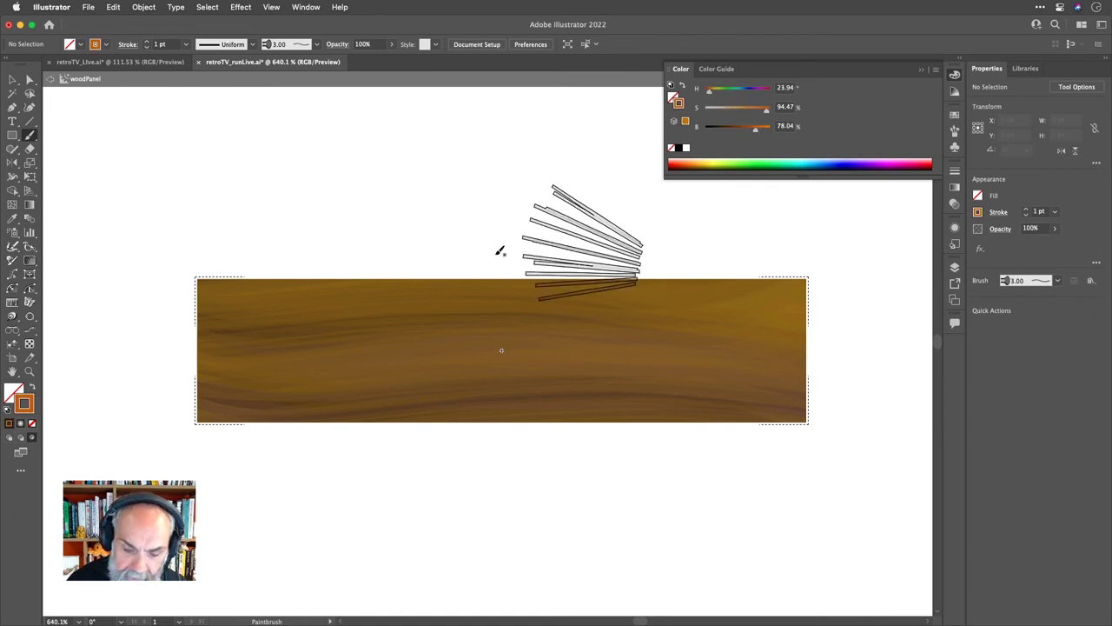
pyautogui.moveTo(125, 367)
pyautogui.mouseDown()
pyautogui.moveTo(297, 375)
pyautogui.moveTo(634, 360)
pyautogui.moveTo(836, 369)
pyautogui.mouseUp()
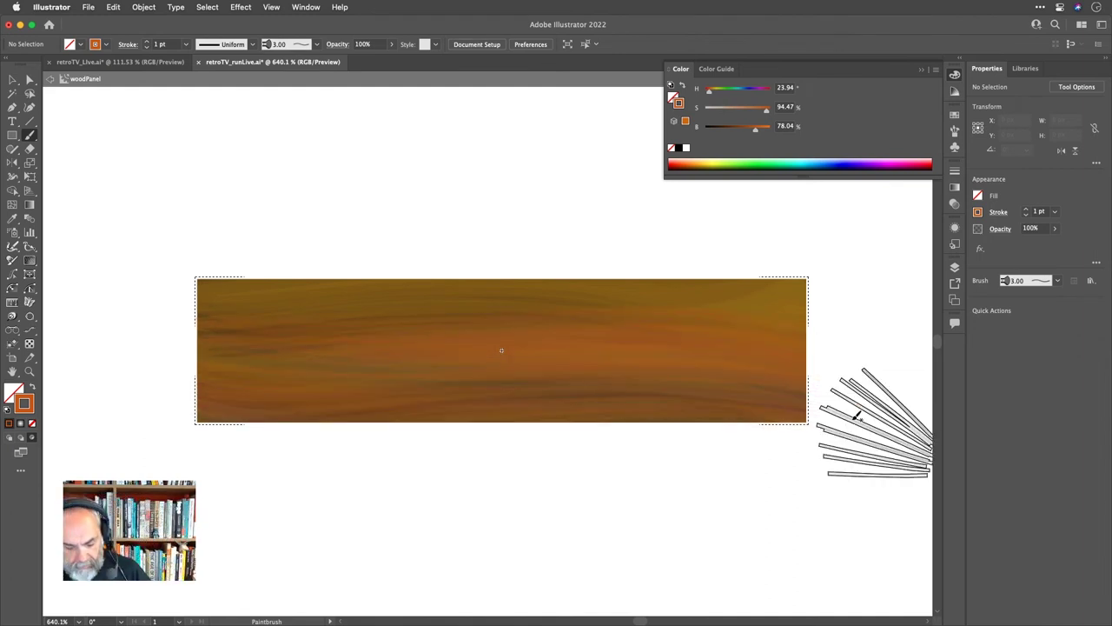
pyautogui.press('cmd+z')
# Darken the orange to about 62% brightness and paint it across the panel.
pyautogui.moveTo(756, 128); pyautogui.dragTo(745, 128)
pyautogui.moveTo(152, 342)
pyautogui.mouseDown()
pyautogui.moveTo(417, 333)
pyautogui.moveTo(740, 346)
pyautogui.moveTo(862, 360)
pyautogui.moveTo(853, 382)
pyautogui.mouseUp()
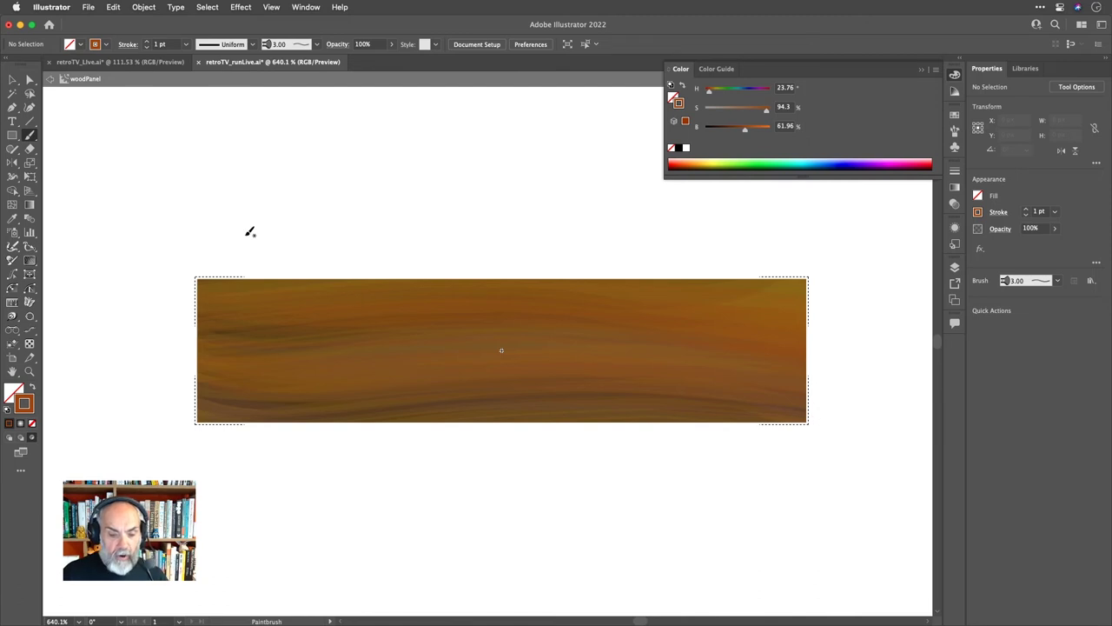
pyautogui.click(12, 79)
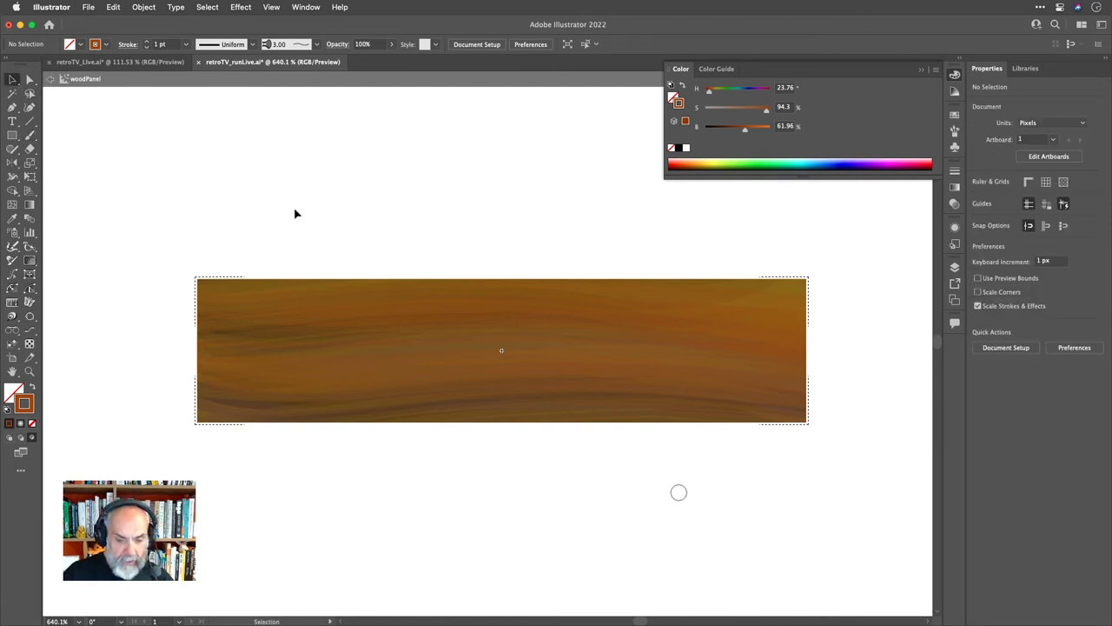
# Scroll back to the whole TV and select the woodPanel instance atop the screen.
pyautogui.scroll(-5, 295, 209)
pyautogui.hscroll(-3, 295, 209)
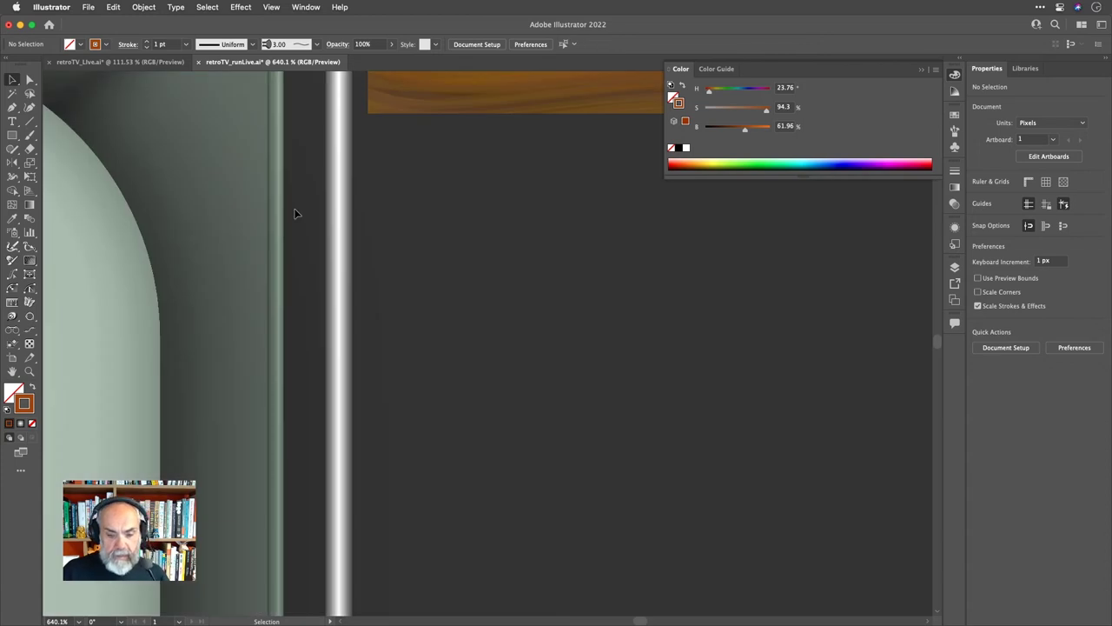
pyautogui.scroll(-3, 380, 218)
pyautogui.click(432, 130)
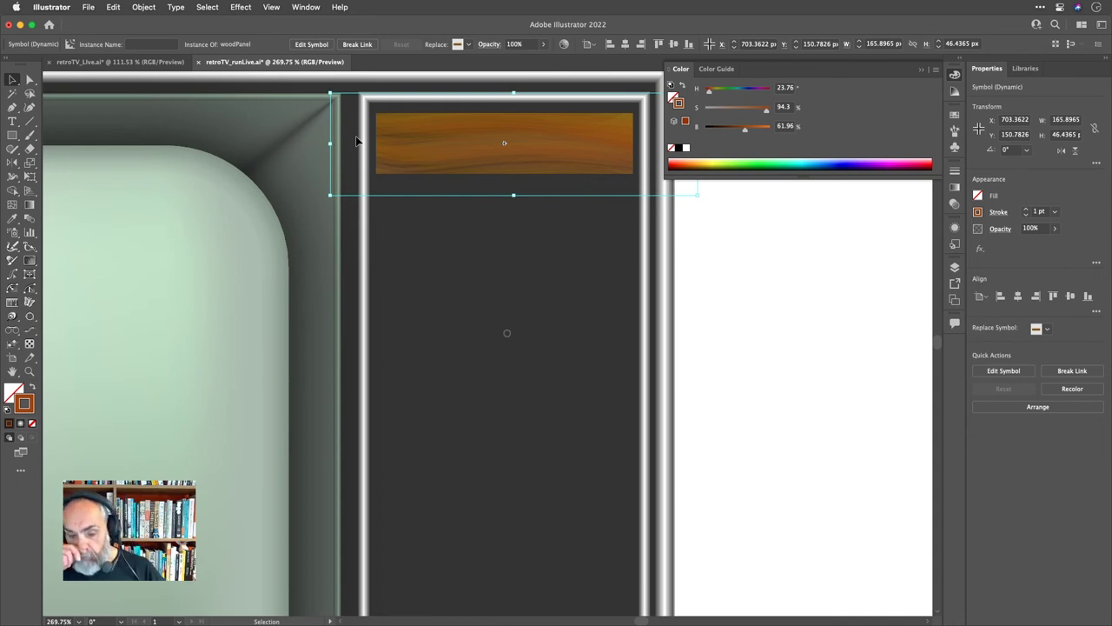
# Enter editing of the woodPanel symbol definition and select its clip group.
pyautogui.doubleClick(451, 145)
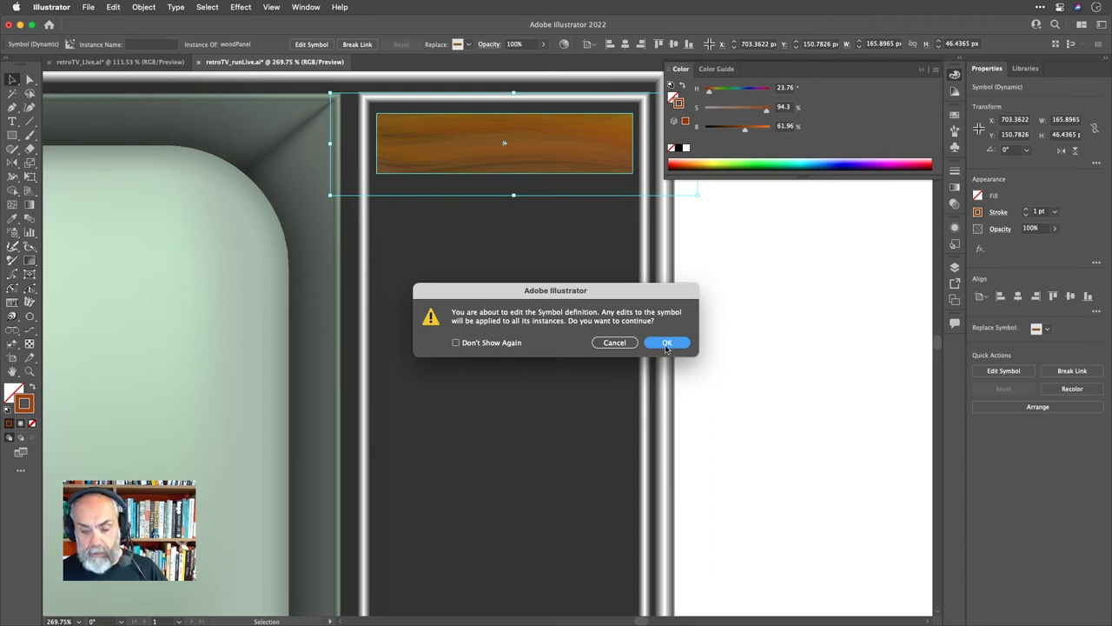
pyautogui.click(666, 346)
pyautogui.click(437, 155)
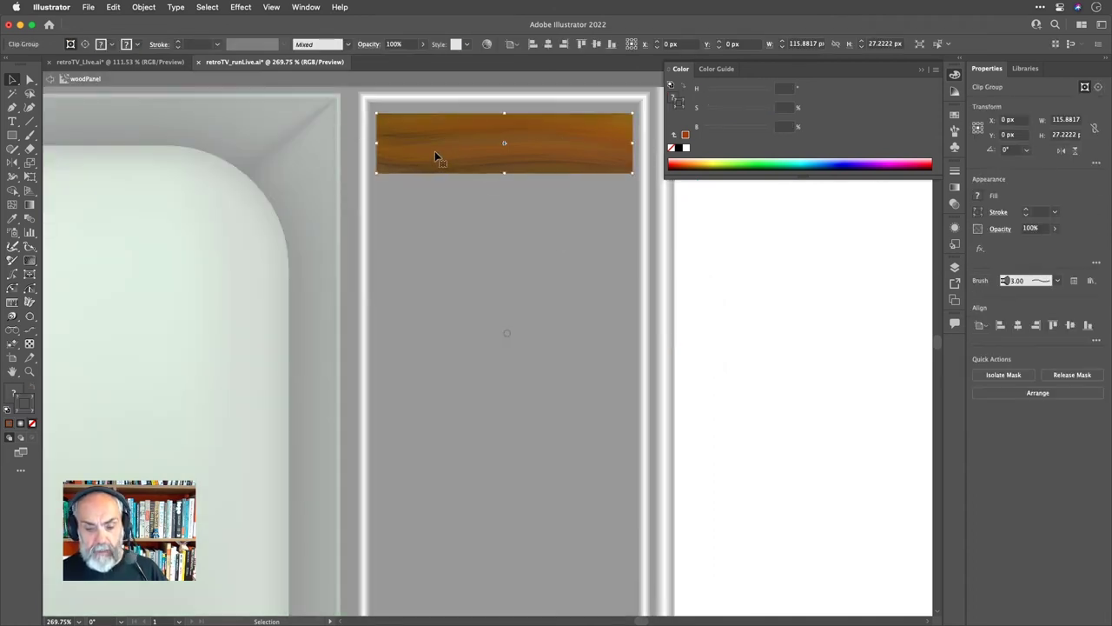
pyautogui.scroll(5, 435, 156)
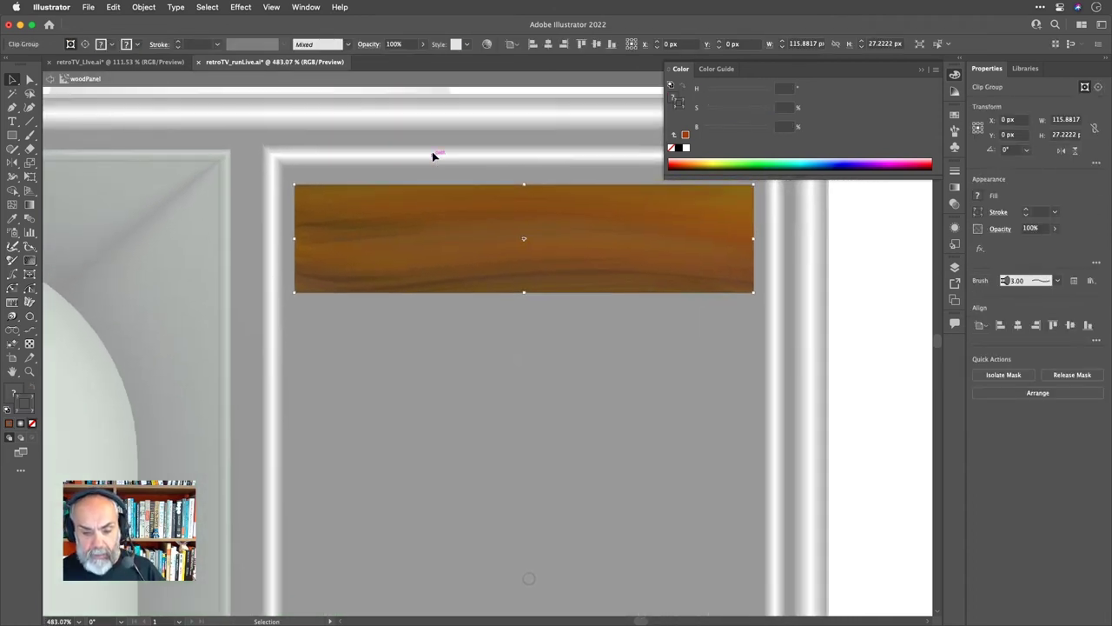
# Inspect the grain strokes in outline view with the bounding box hidden.
pyautogui.press('a')
pyautogui.press('super+y')
pyautogui.press('v')
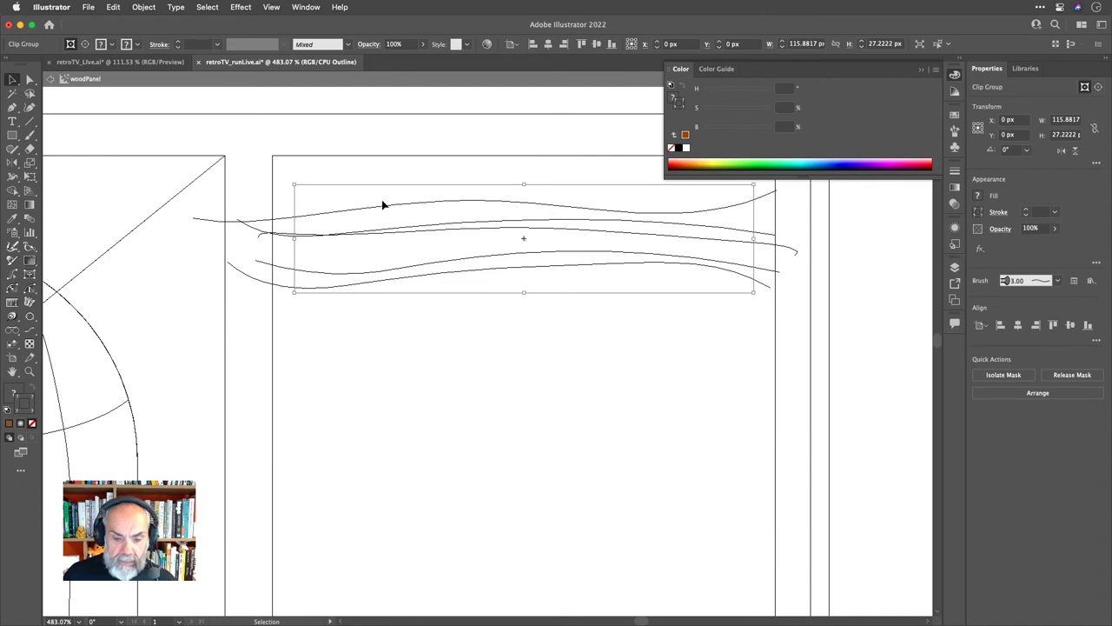
pyautogui.press('super+shift+b')
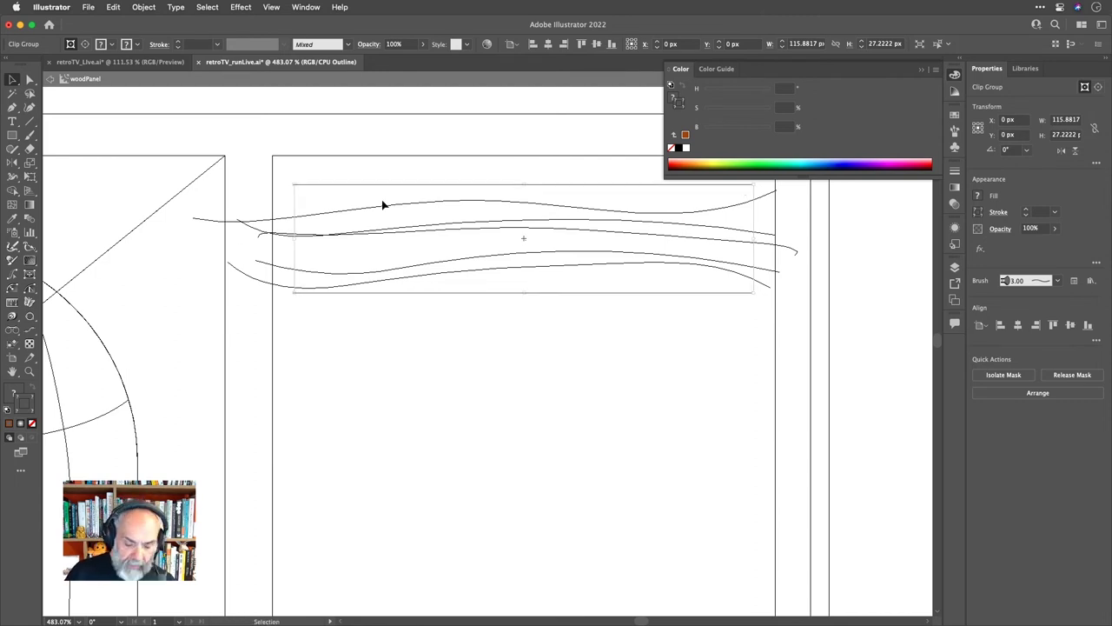
pyautogui.press('a')
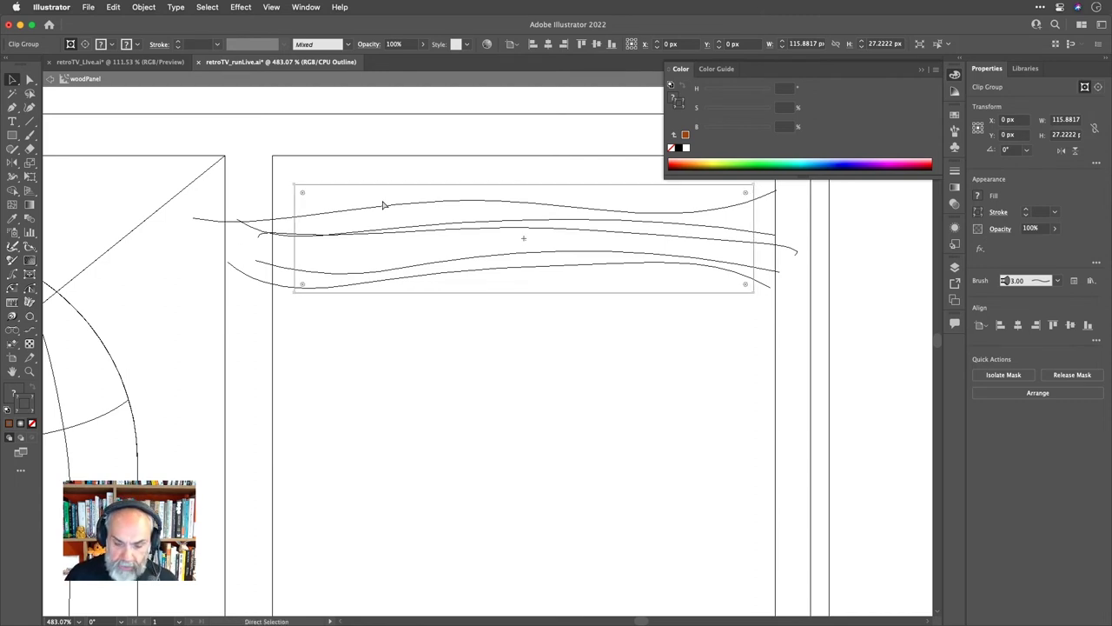
pyautogui.press('super+y')
pyautogui.press('v')
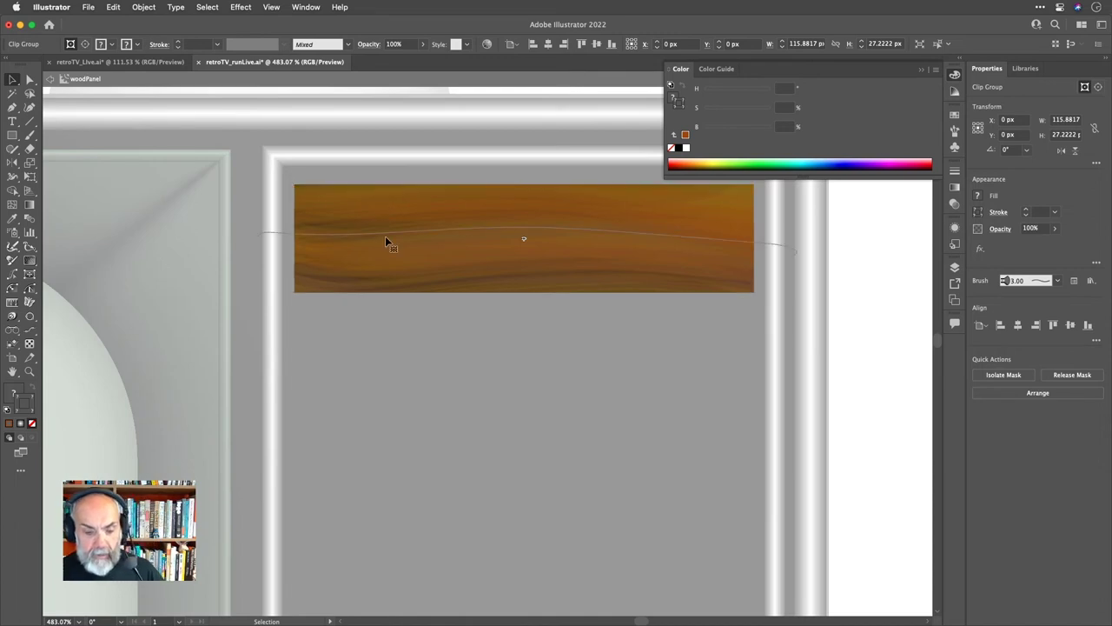
pyautogui.press('super+shift+a')
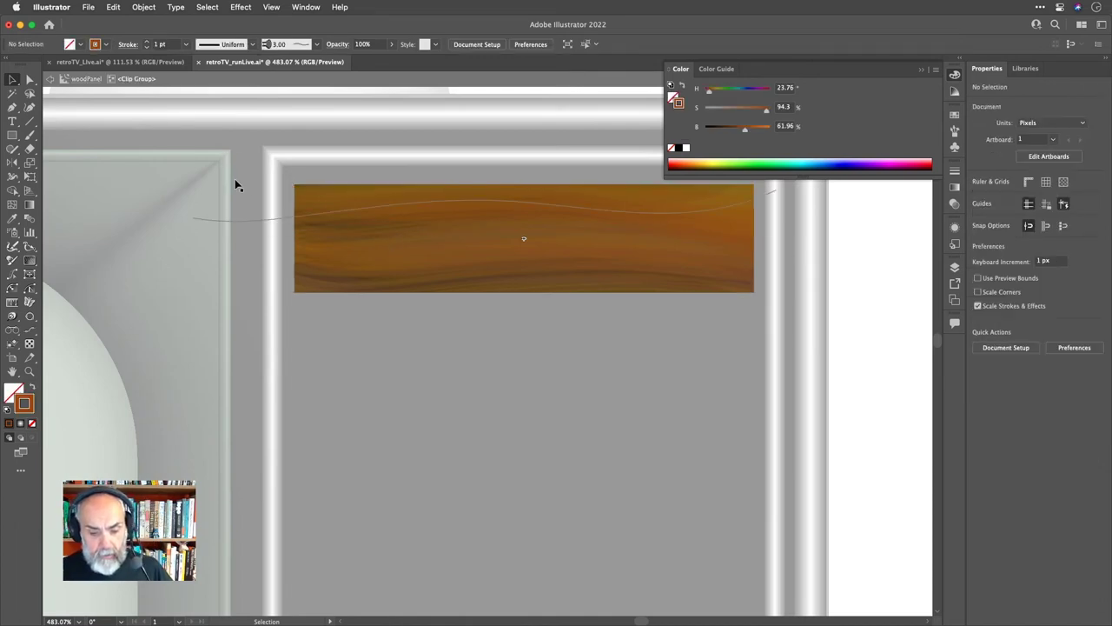
pyautogui.click(394, 233)
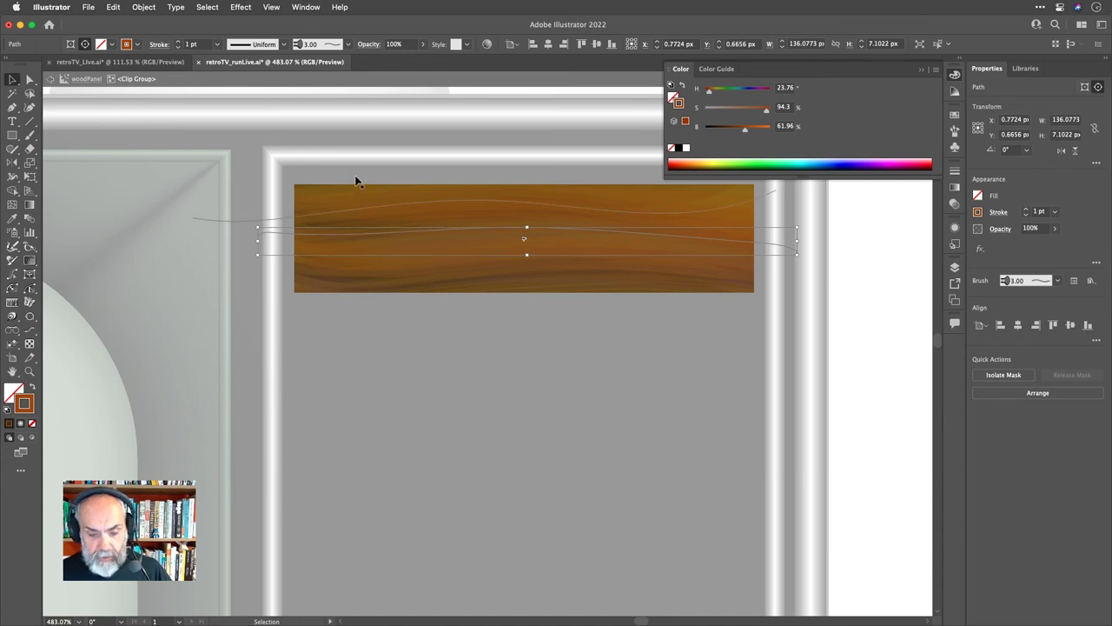
pyautogui.click(234, 156)
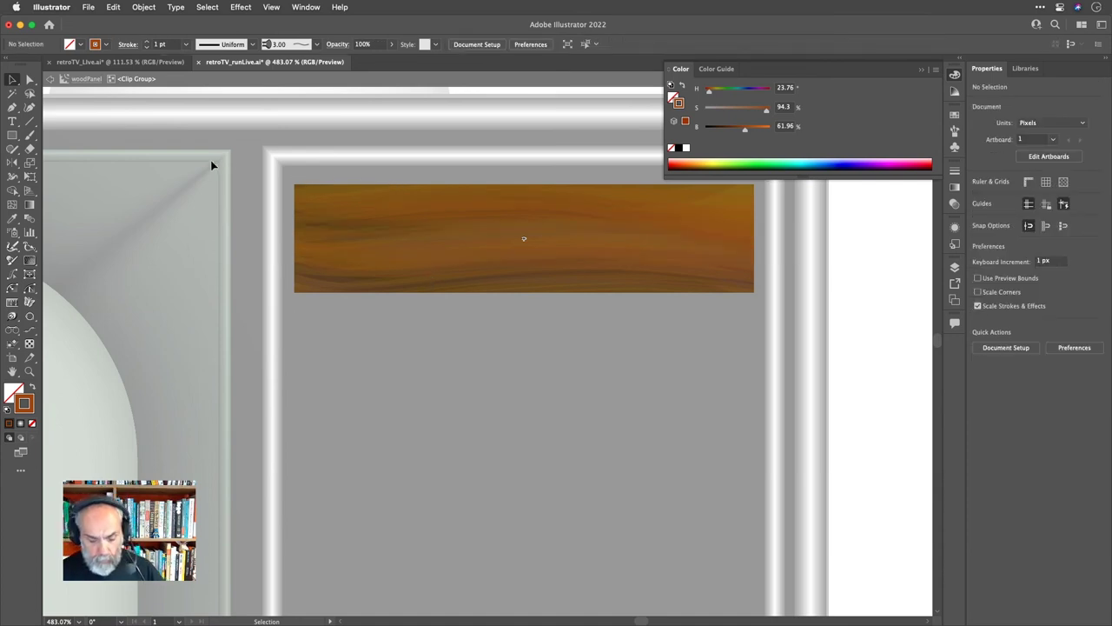
# Erase the grain stroke ends overhanging the panel's left edge.
pyautogui.hotkey('shift', 'e')
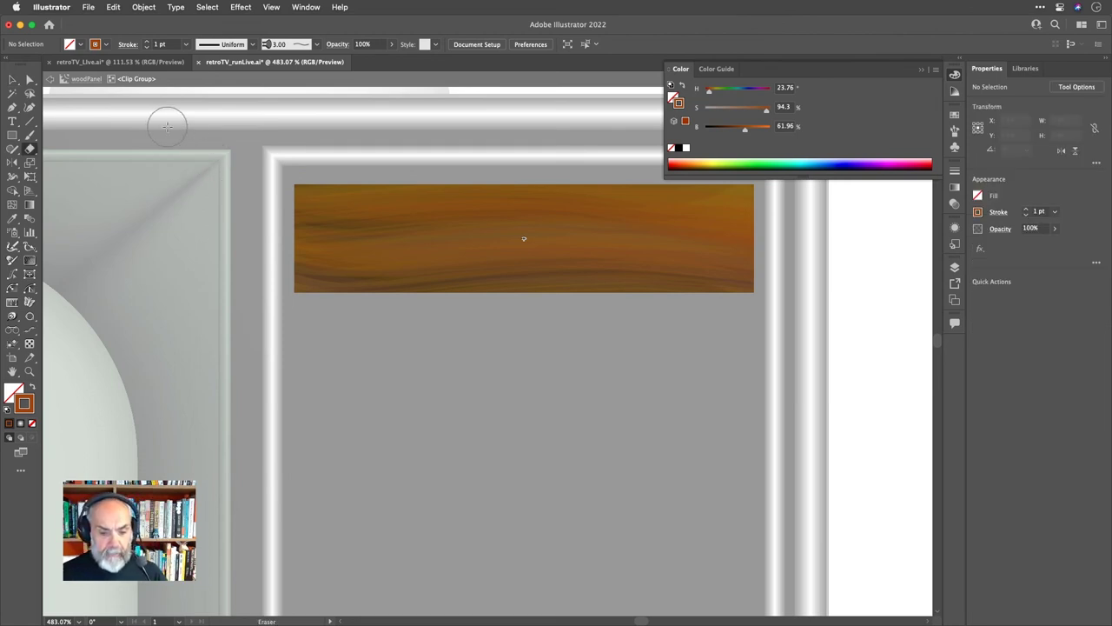
pyautogui.moveTo(173, 130)
pyautogui.mouseDown()
pyautogui.moveTo(217, 269)
pyautogui.moveTo(292, 368)
pyautogui.mouseUp()
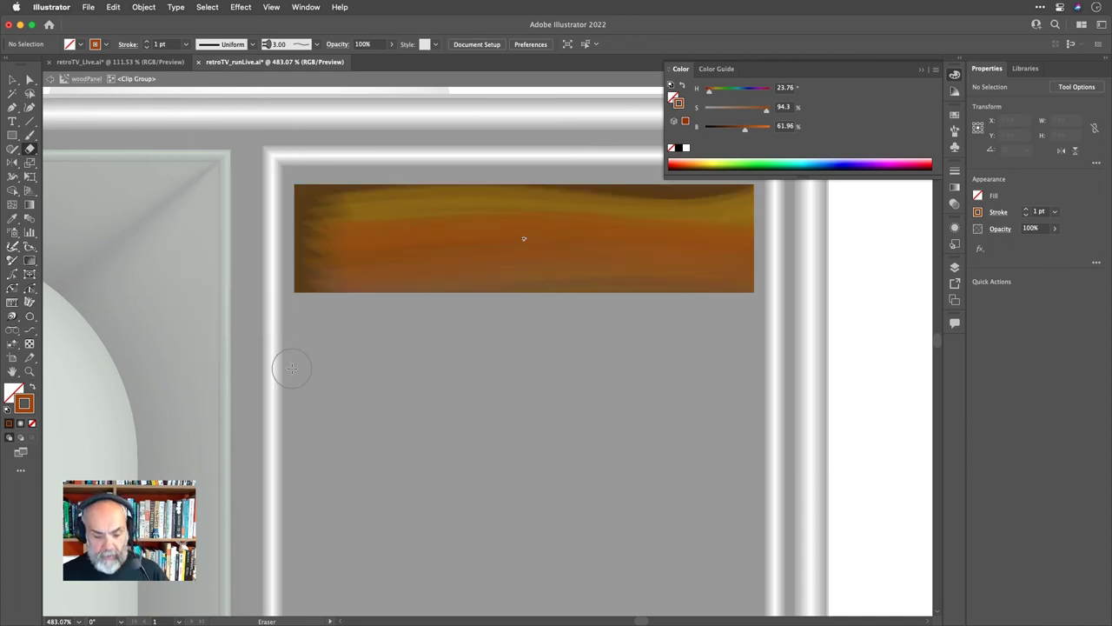
pyautogui.press('v')
pyautogui.hotkey('shift', 'e')
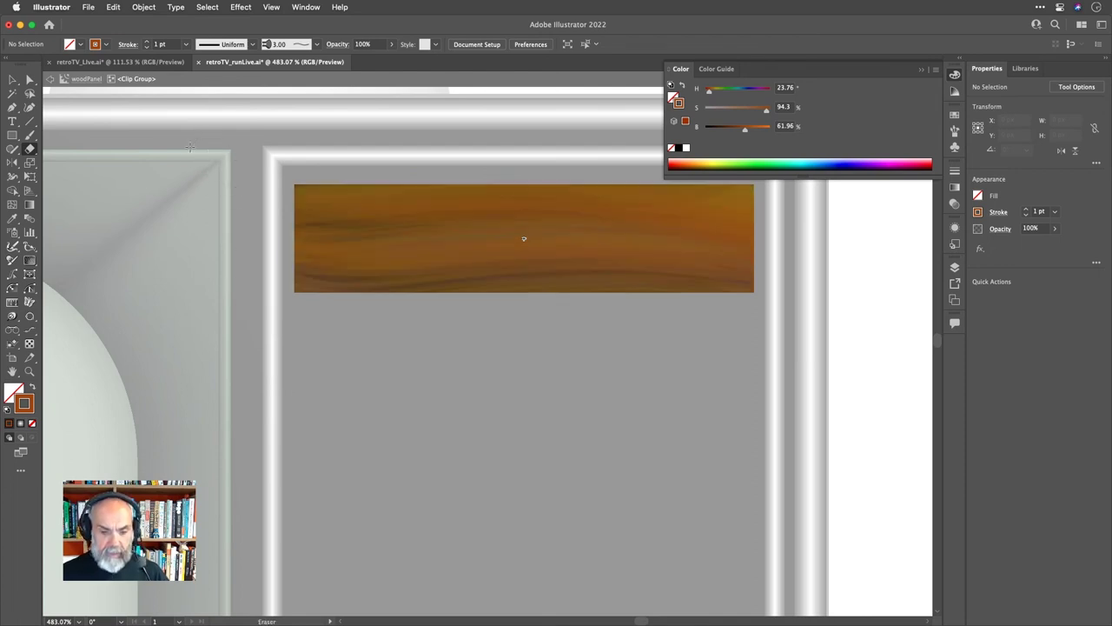
pyautogui.moveTo(192, 148)
pyautogui.mouseDown()
pyautogui.moveTo(249, 303)
pyautogui.moveTo(286, 339)
pyautogui.mouseUp()
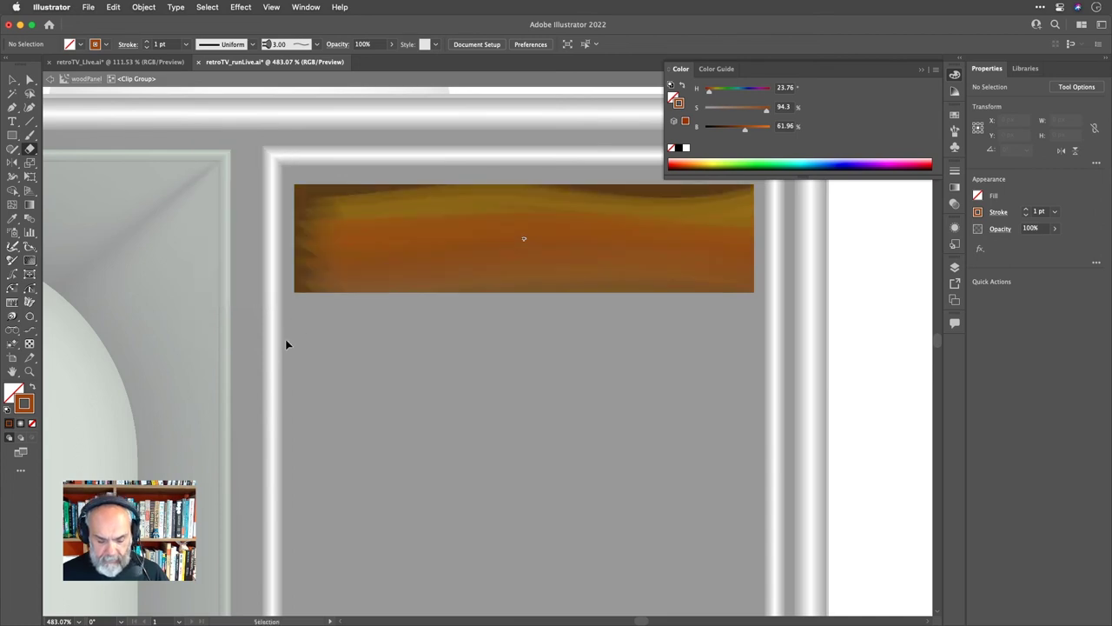
pyautogui.moveTo(128, 148); pyautogui.dragTo(269, 352)
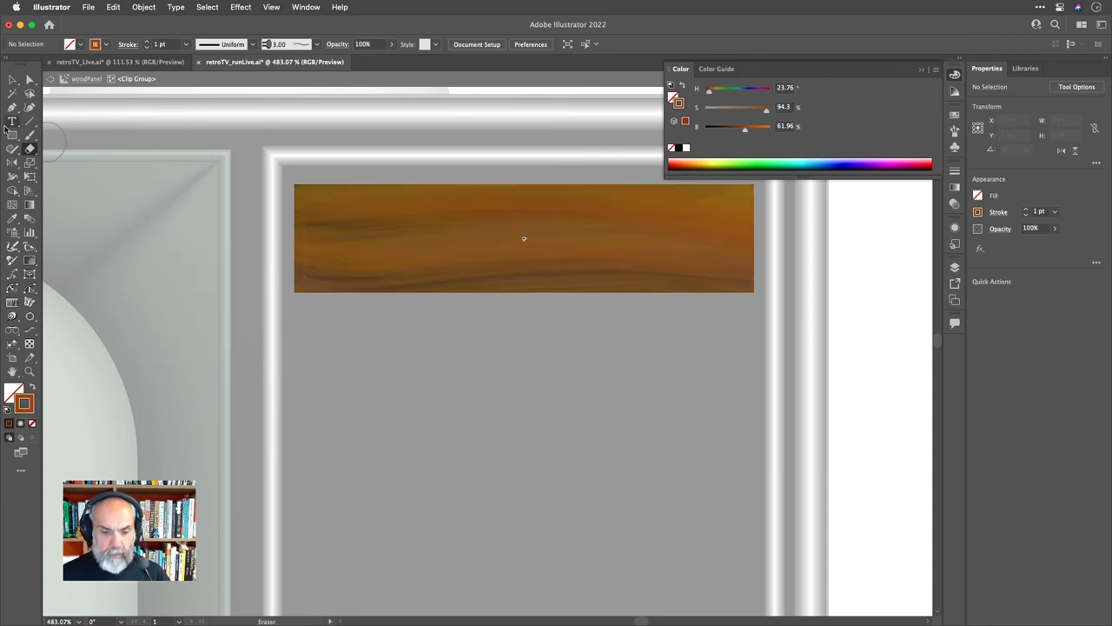
# Select and isolate a grain stroke, then return to editing the woodPanel symbol.
pyautogui.click(12, 80)
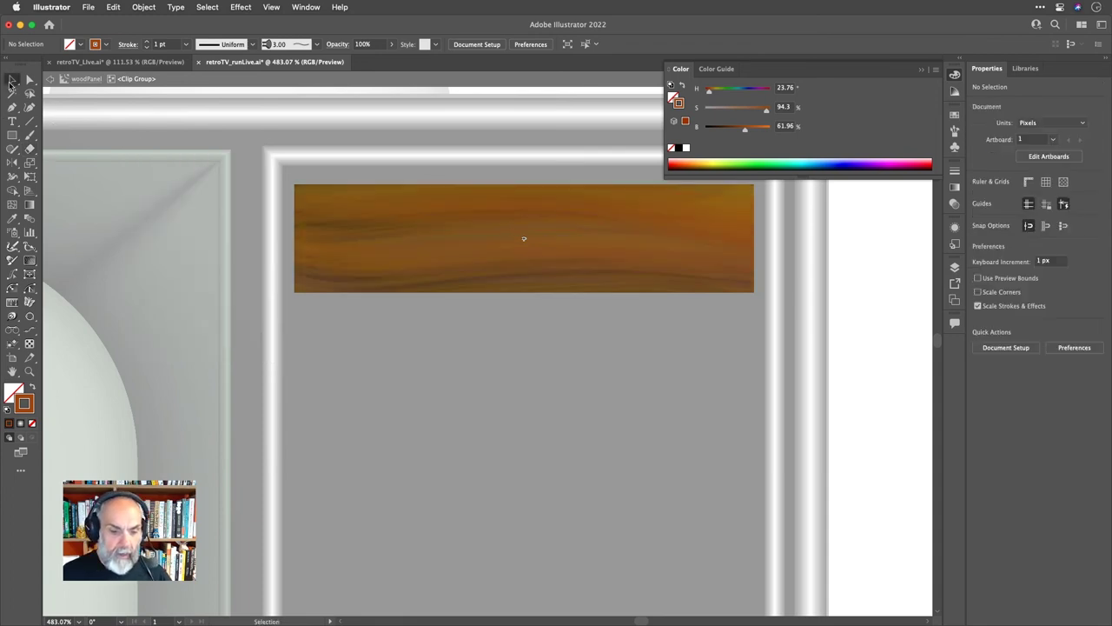
pyautogui.click(463, 255)
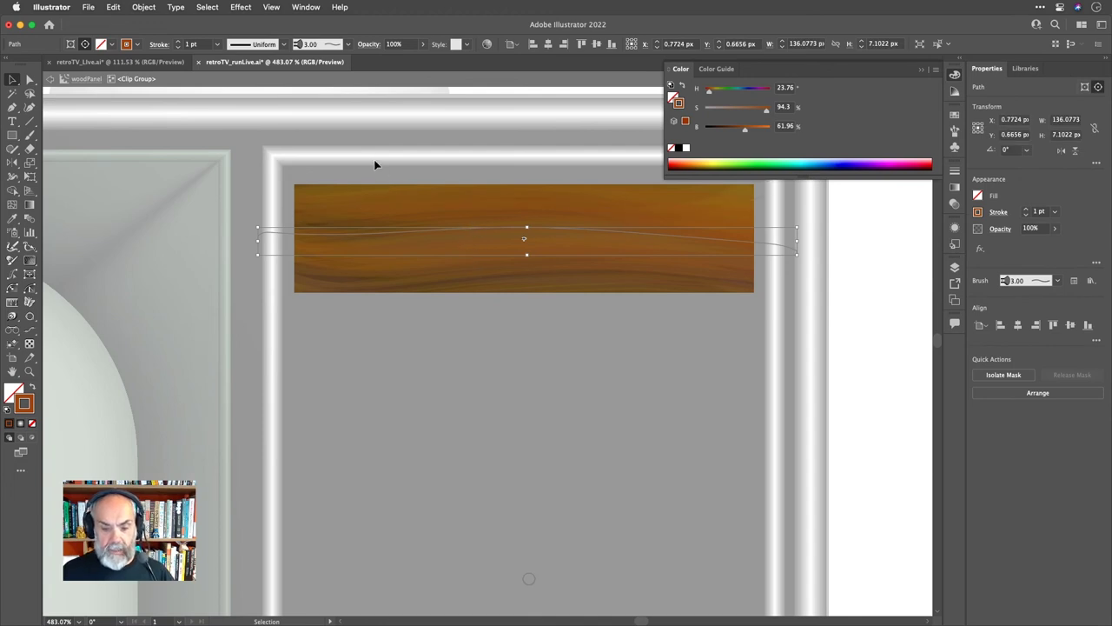
pyautogui.press('super+a')
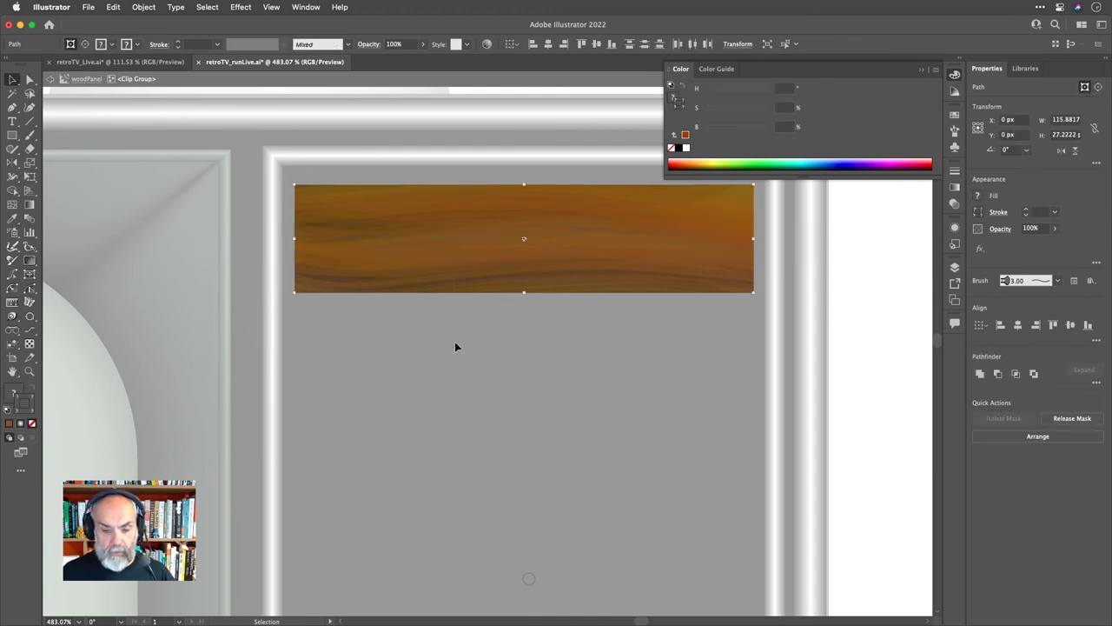
pyautogui.doubleClick(423, 249)
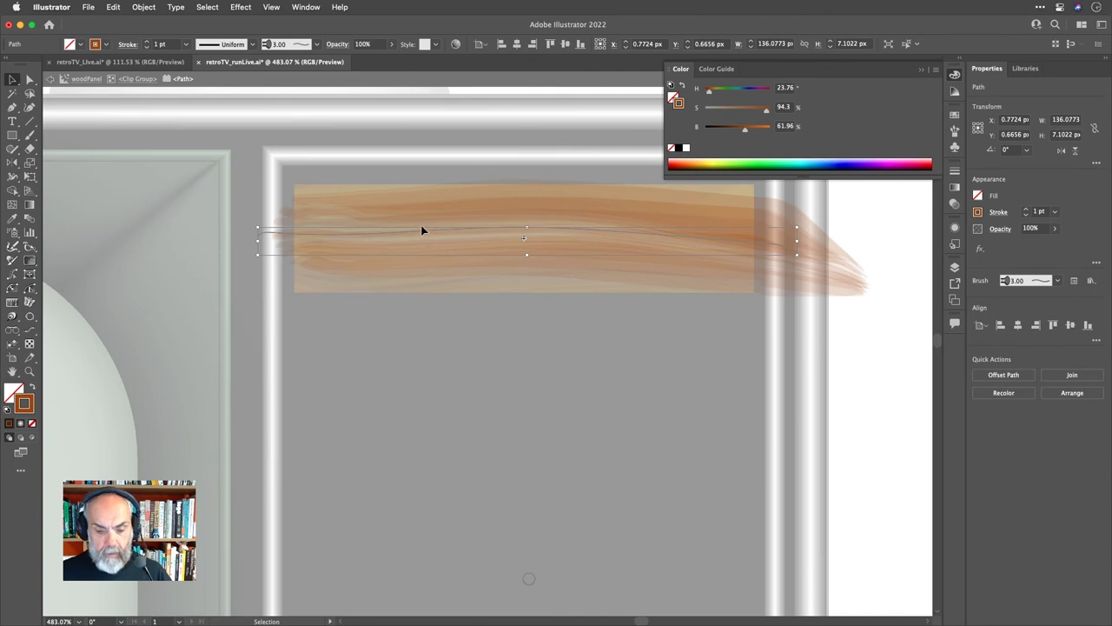
pyautogui.doubleClick(384, 154)
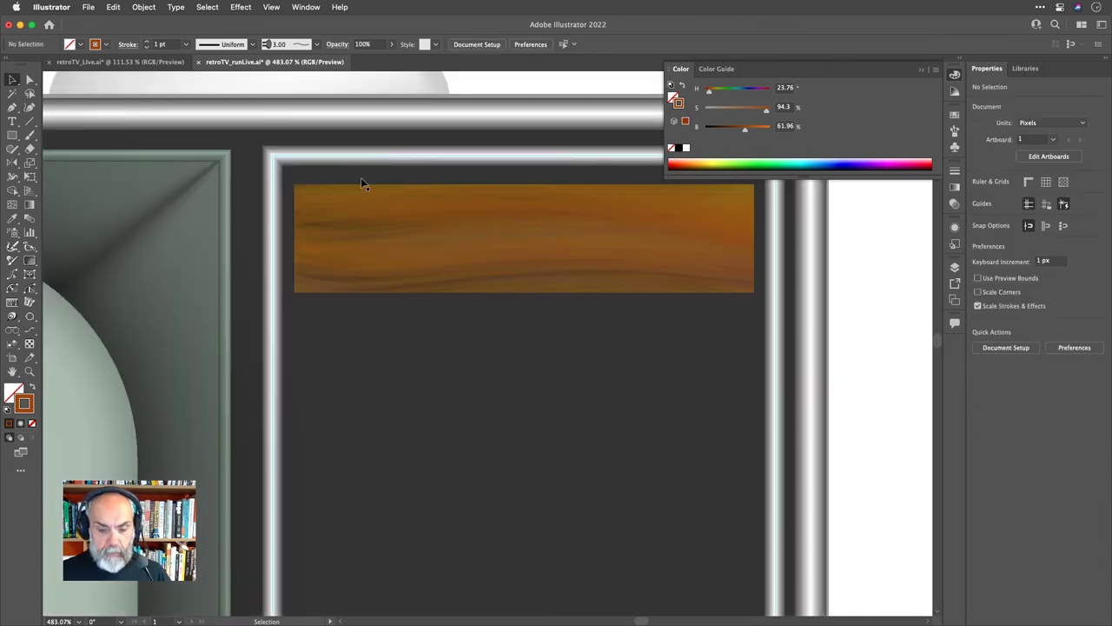
pyautogui.doubleClick(379, 205)
pyautogui.press('Return')
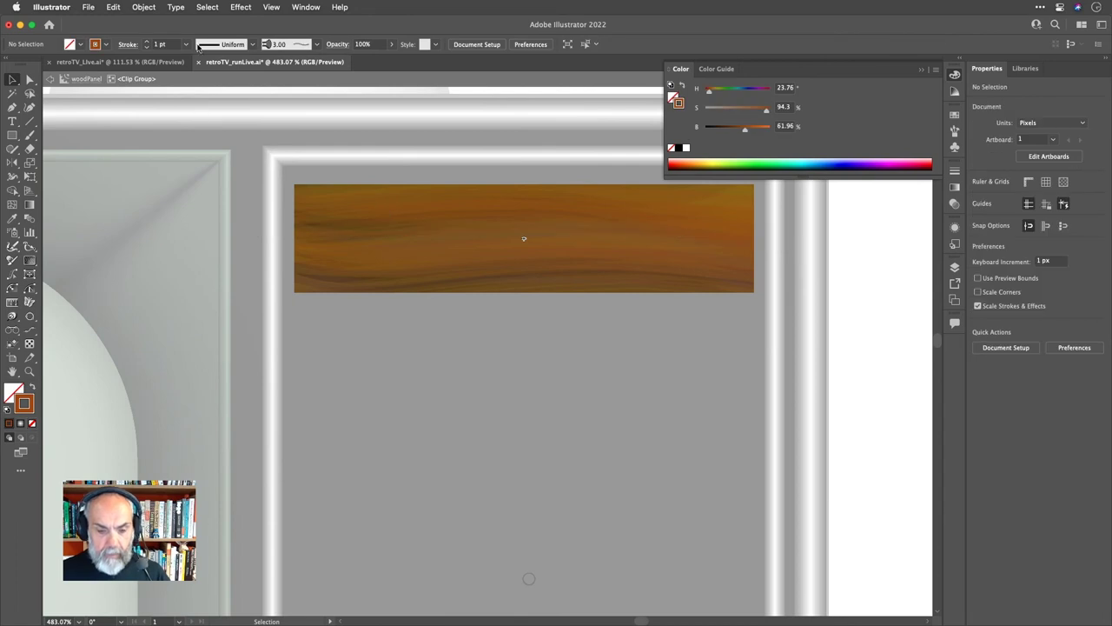
# Select every brush stroke in the symbol via Select > Object > Brush Strokes.
pyautogui.click(209, 8)
pyautogui.moveTo(268, 132)
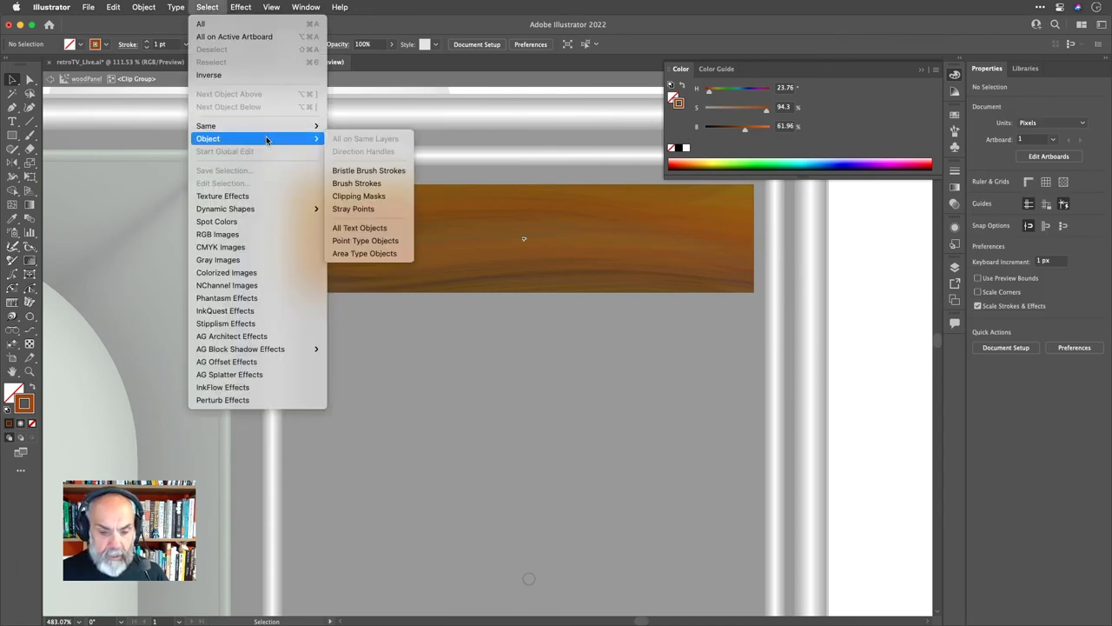
pyautogui.click(359, 168)
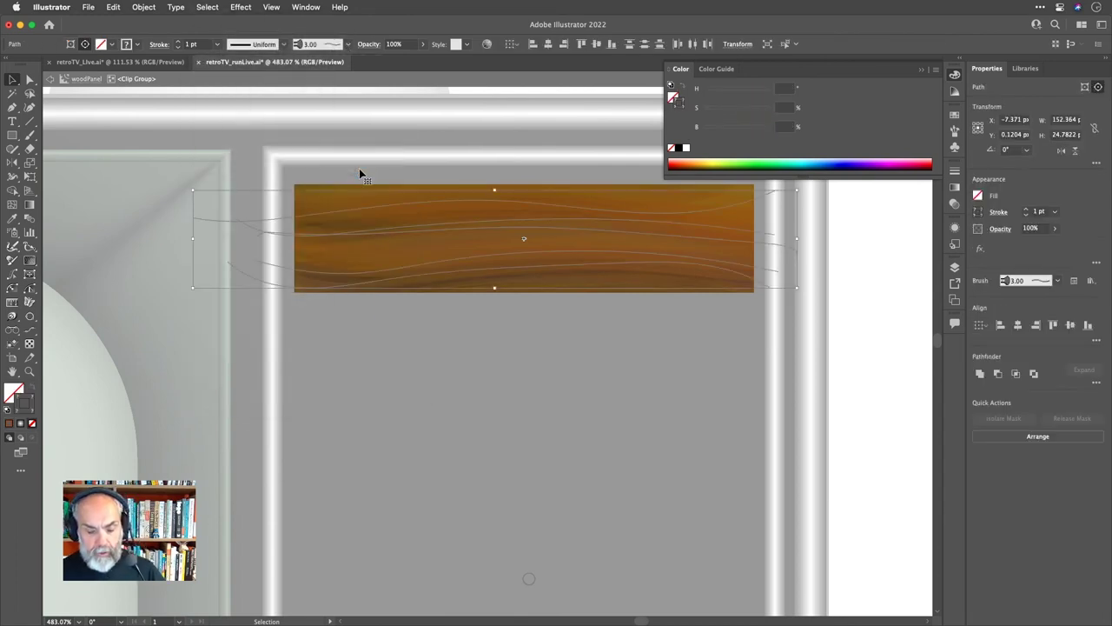
pyautogui.click(115, 8)
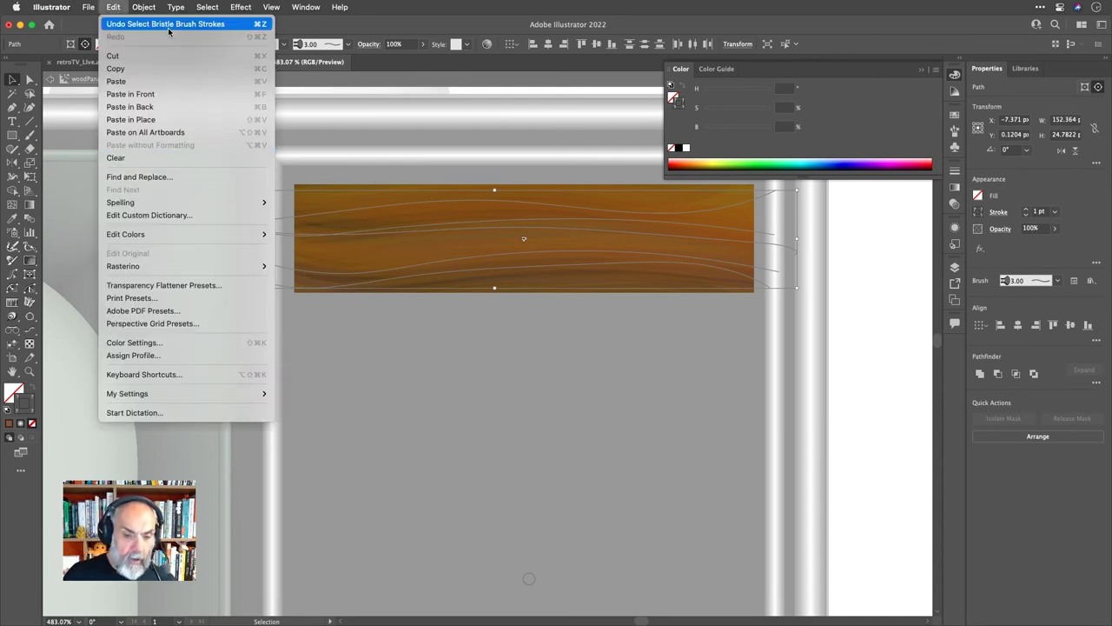
pyautogui.moveTo(145, 9)
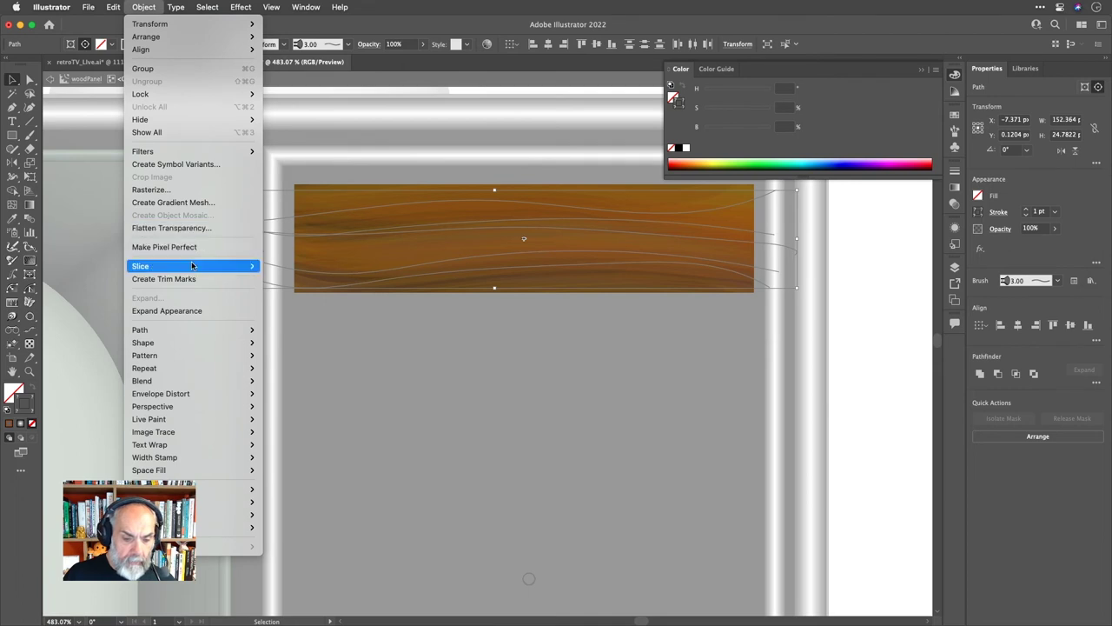
# Rasterize the grain strokes as an RGB, 300 ppi image with transparent background.
pyautogui.click(190, 191)
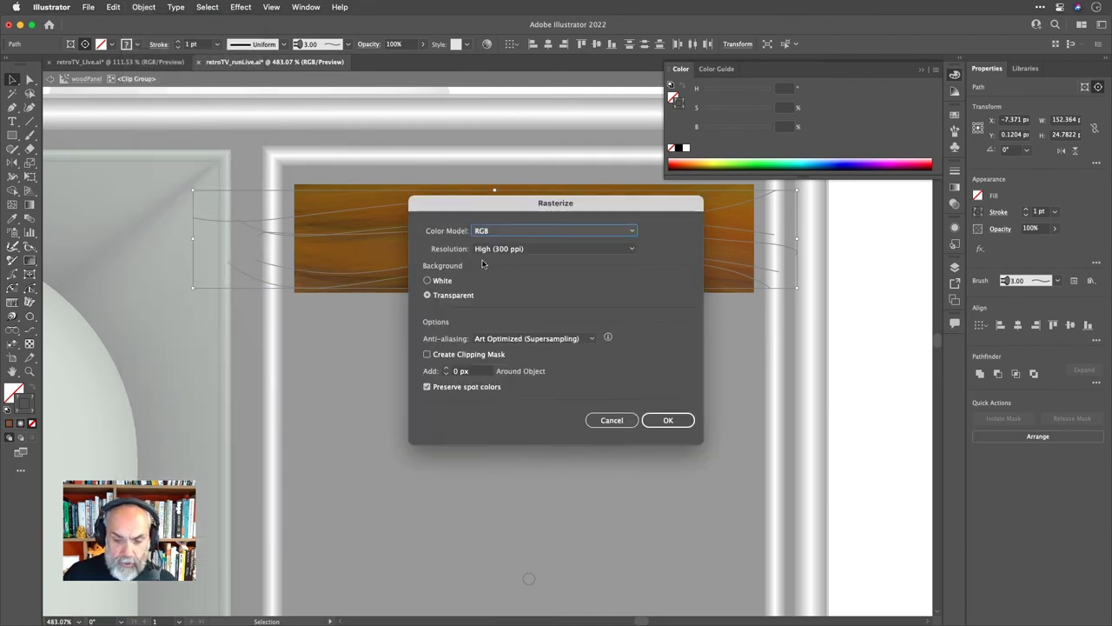
pyautogui.click(672, 423)
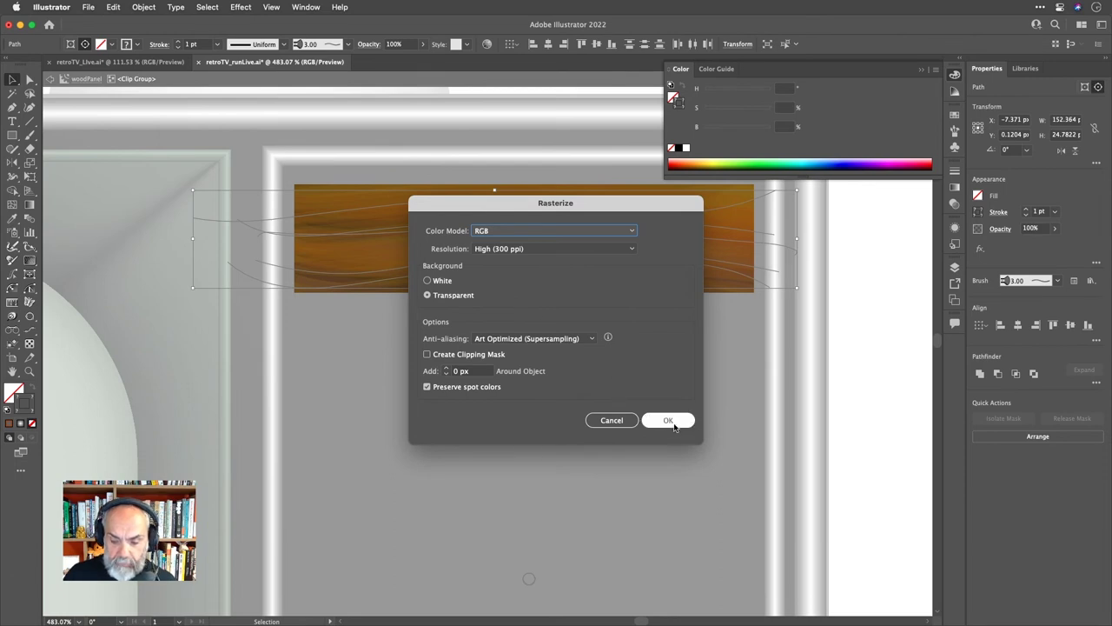
pyautogui.click(670, 422)
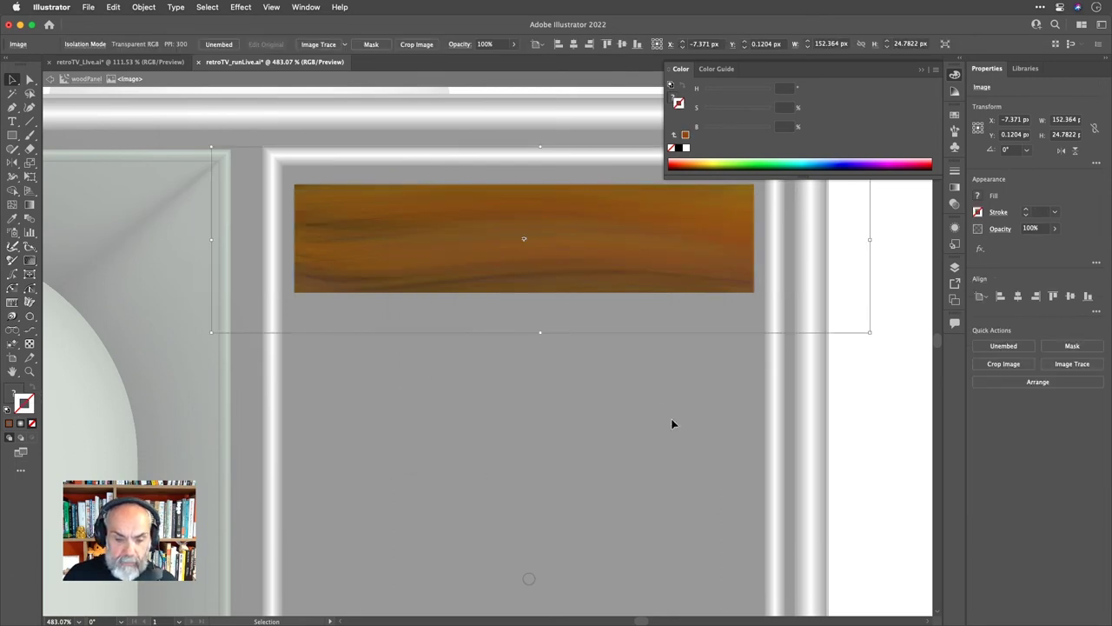
# Crop the rasterized image to the wood panel's edges and exit symbol editing.
pyautogui.click(418, 44)
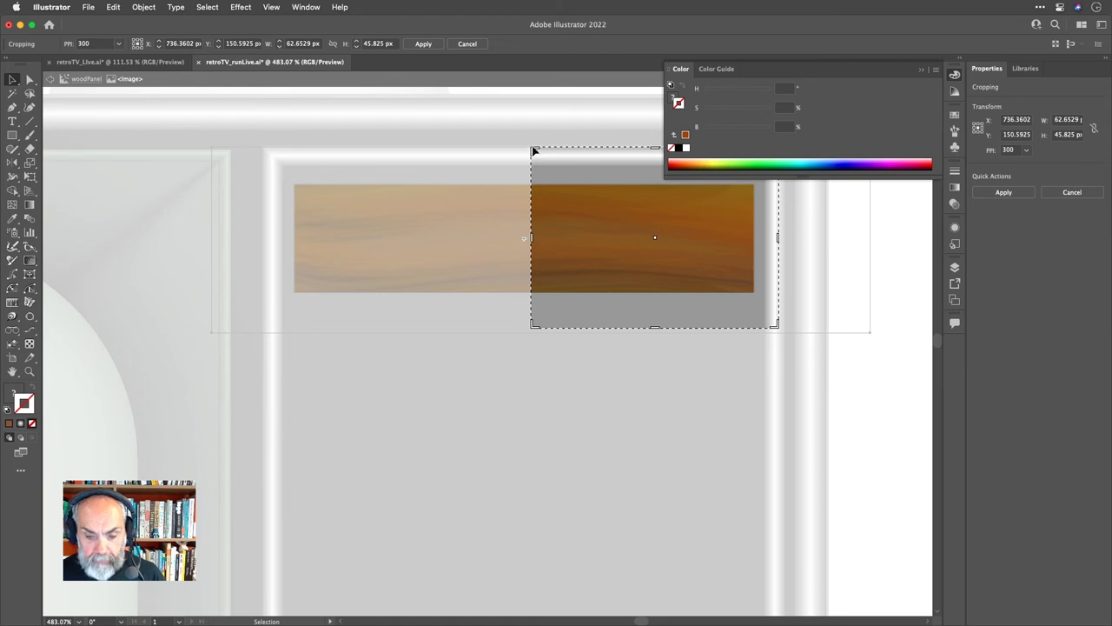
pyautogui.moveTo(534, 151); pyautogui.dragTo(296, 185)
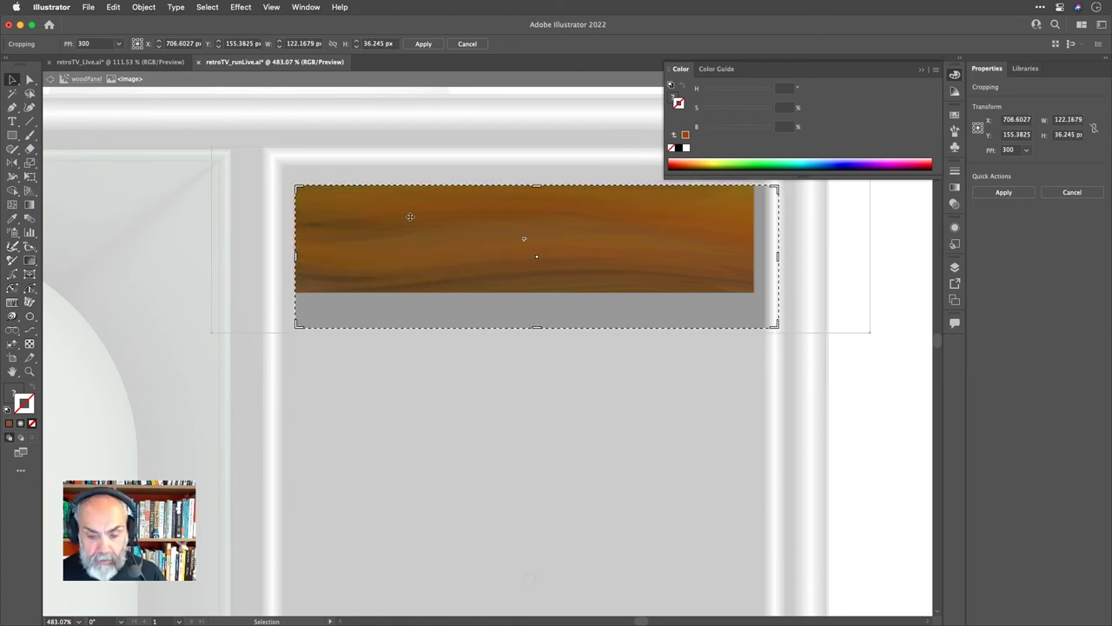
pyautogui.moveTo(775, 327); pyautogui.dragTo(753, 292)
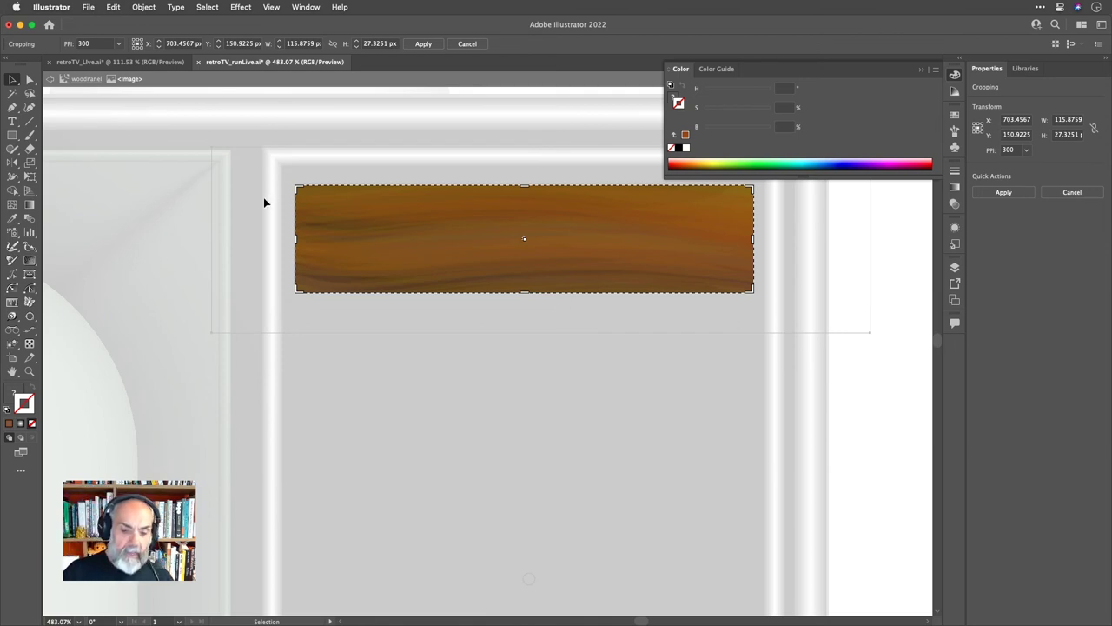
pyautogui.click(423, 44)
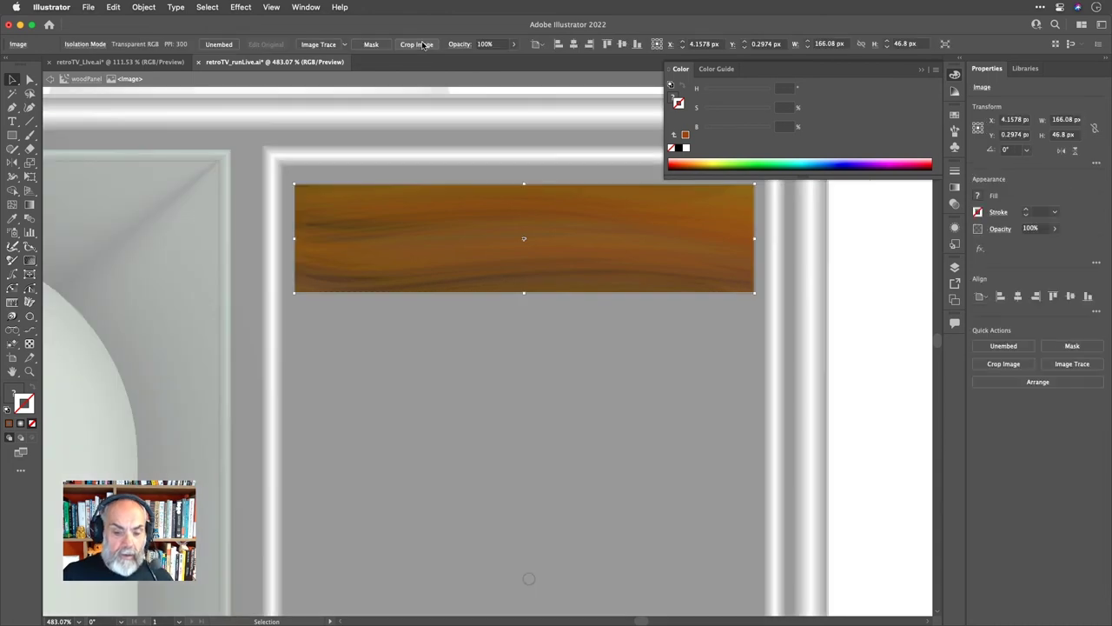
pyautogui.doubleClick(255, 238)
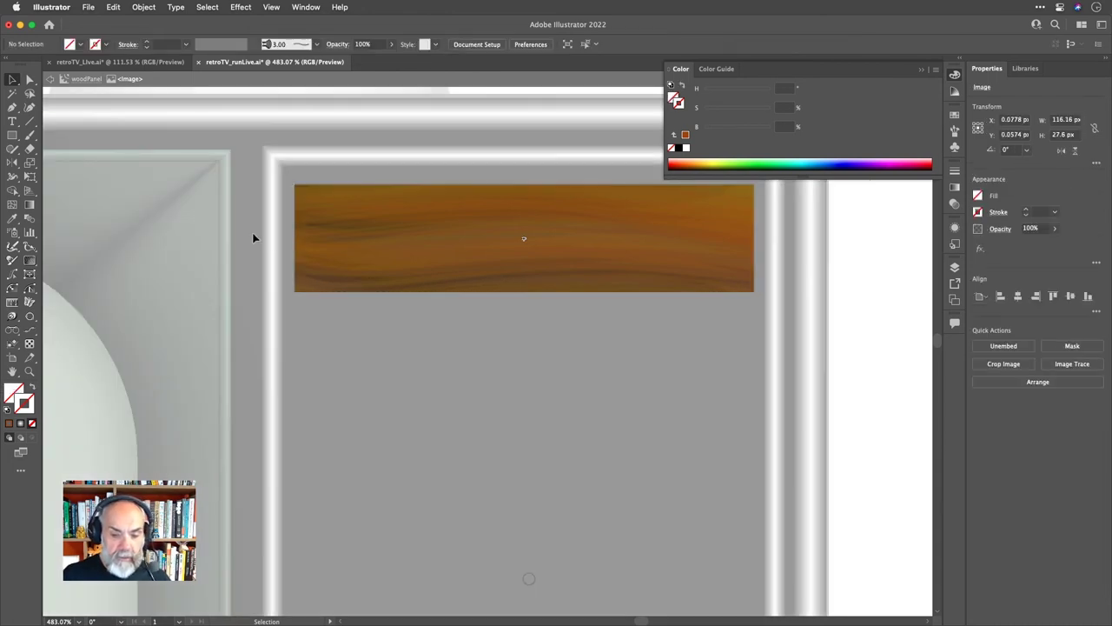
# Select the woodPanel symbol instance and show its Appearance panel.
pyautogui.click(425, 240)
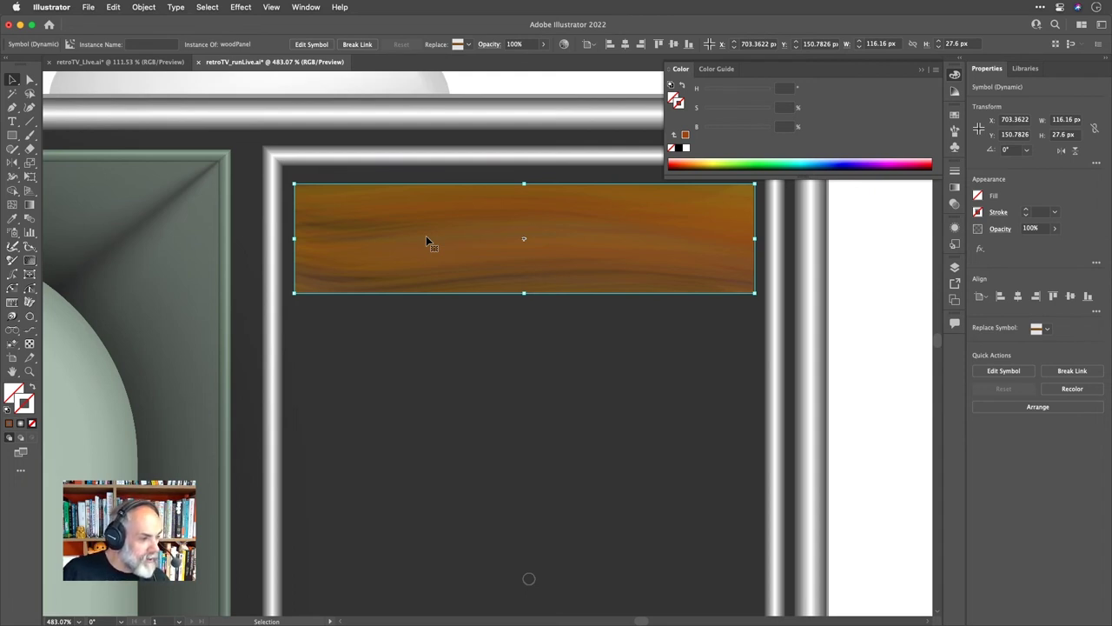
pyautogui.scroll(-2, 513, 260)
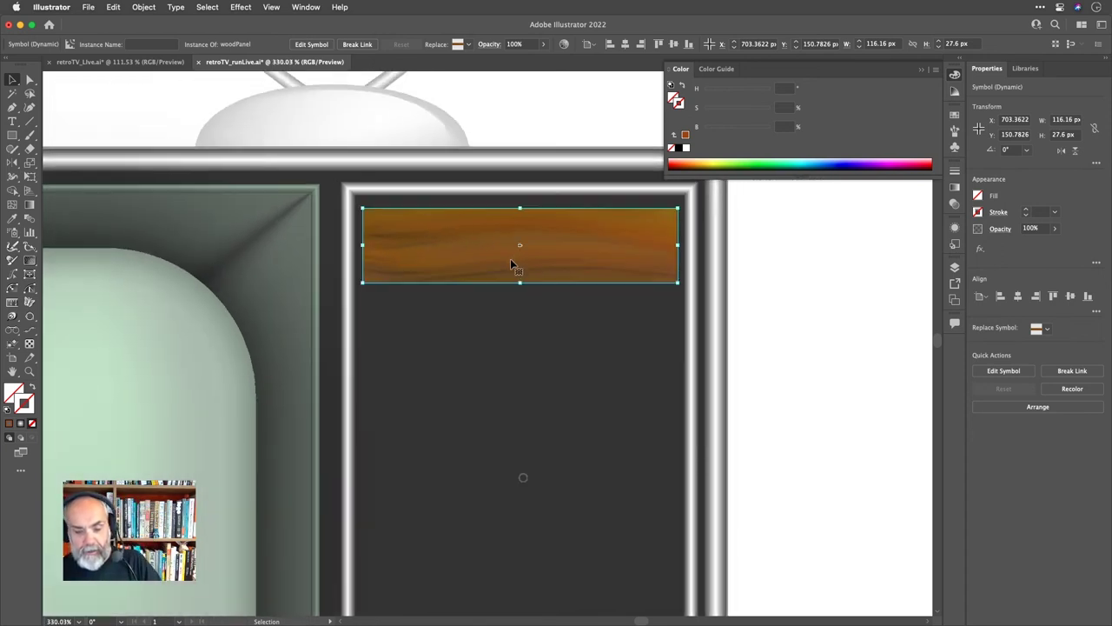
pyautogui.scroll(-4, 510, 260)
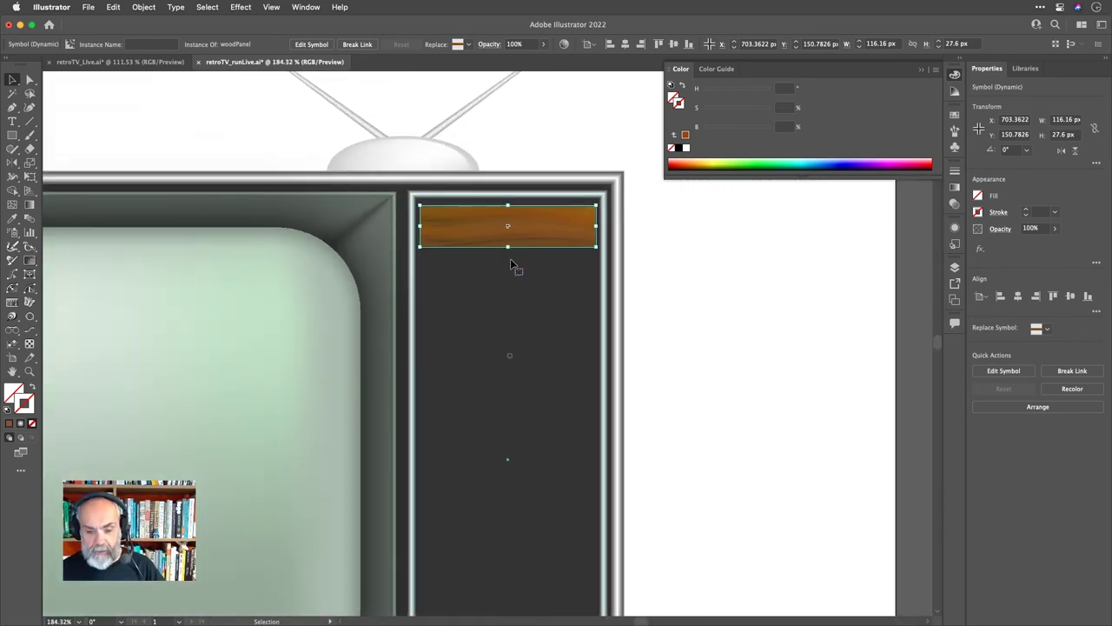
pyautogui.scroll(-1, 510, 260)
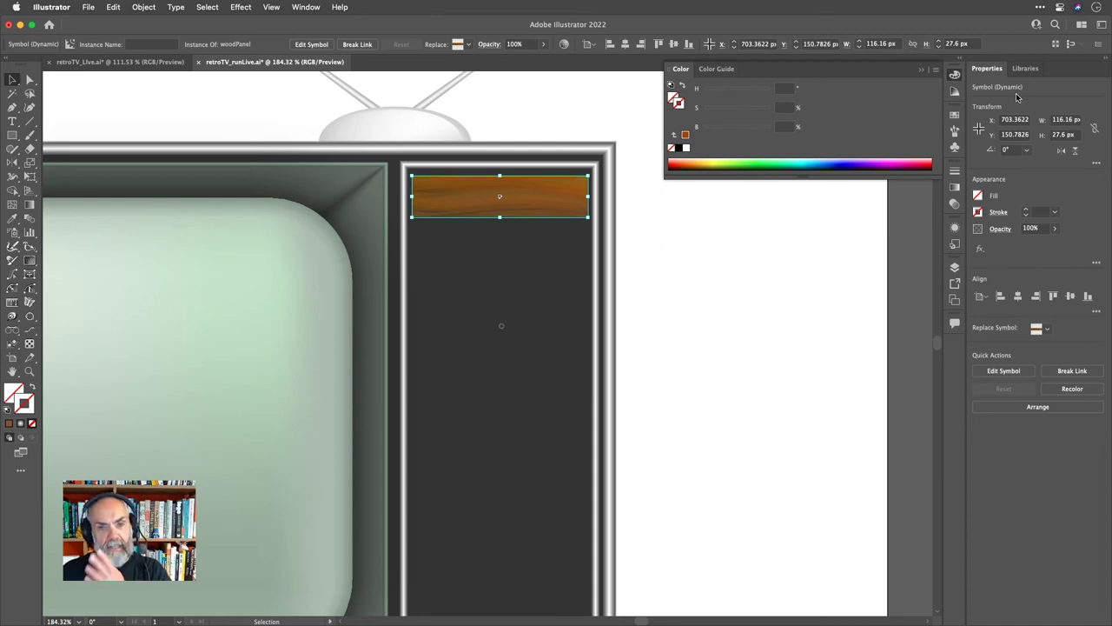
pyautogui.click(955, 228)
# Add a new fill to the instance, try a gradient, then revert to solid black.
pyautogui.press('a')
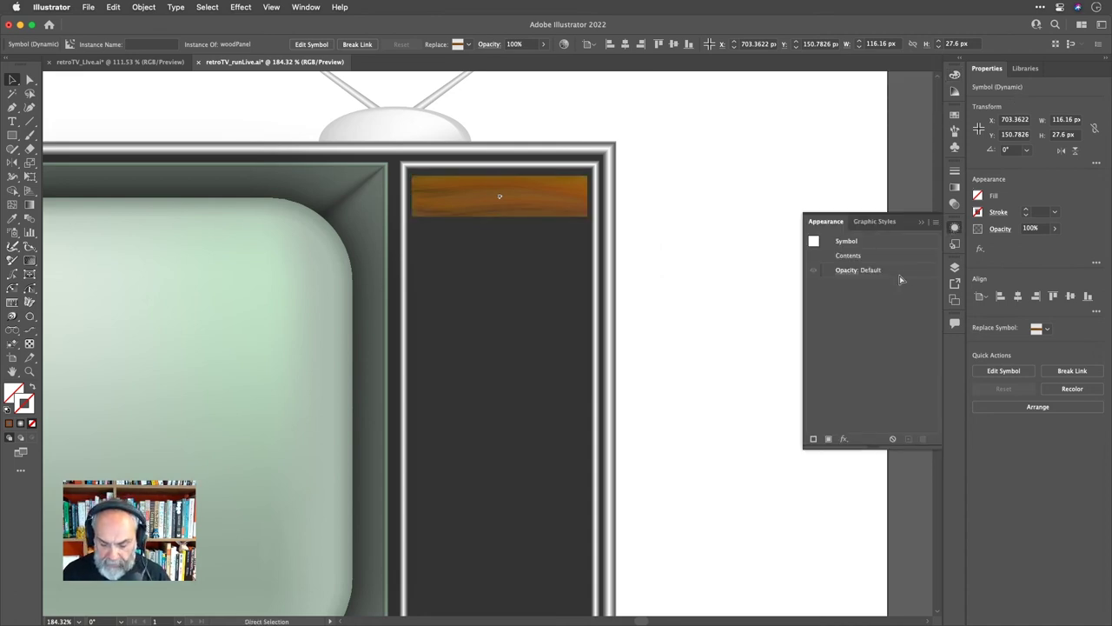
pyautogui.press('super+slash')
pyautogui.press('v')
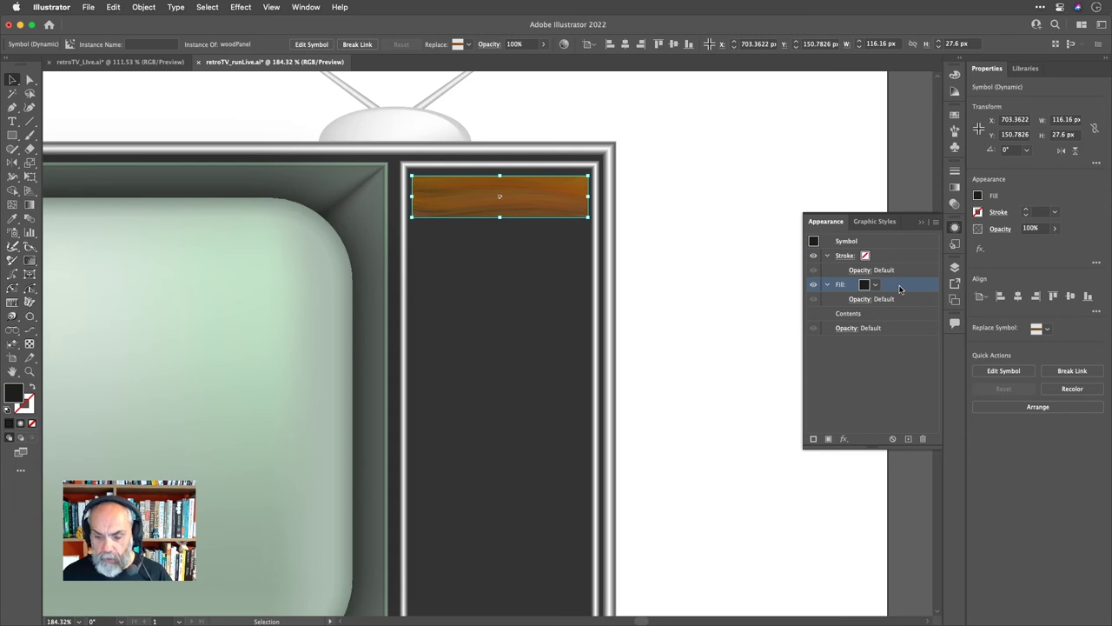
pyautogui.press('.')
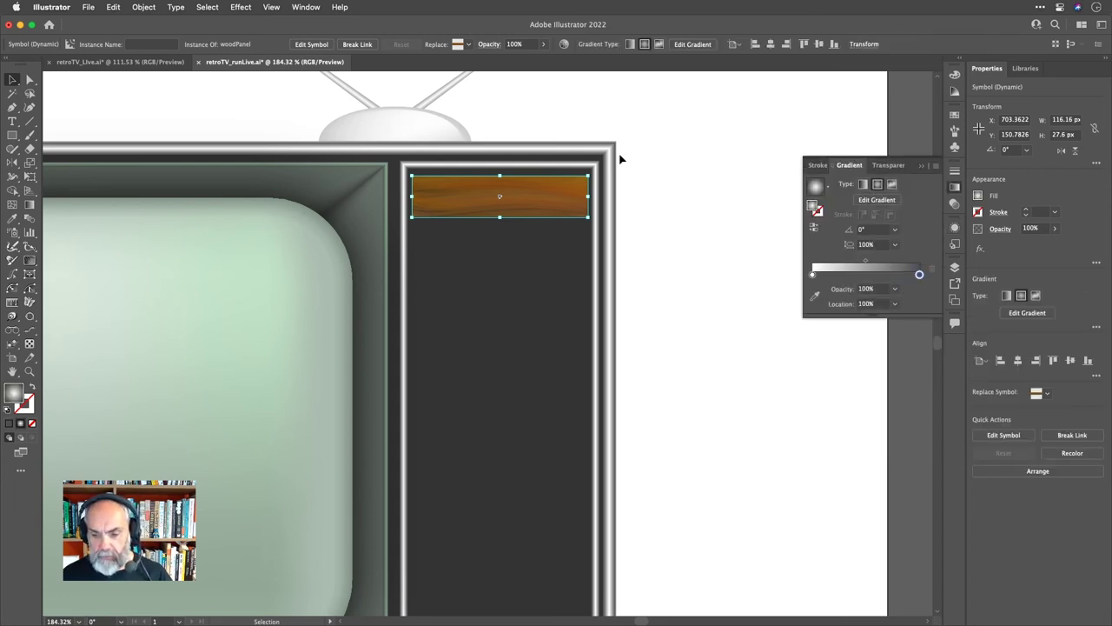
pyautogui.click(958, 188)
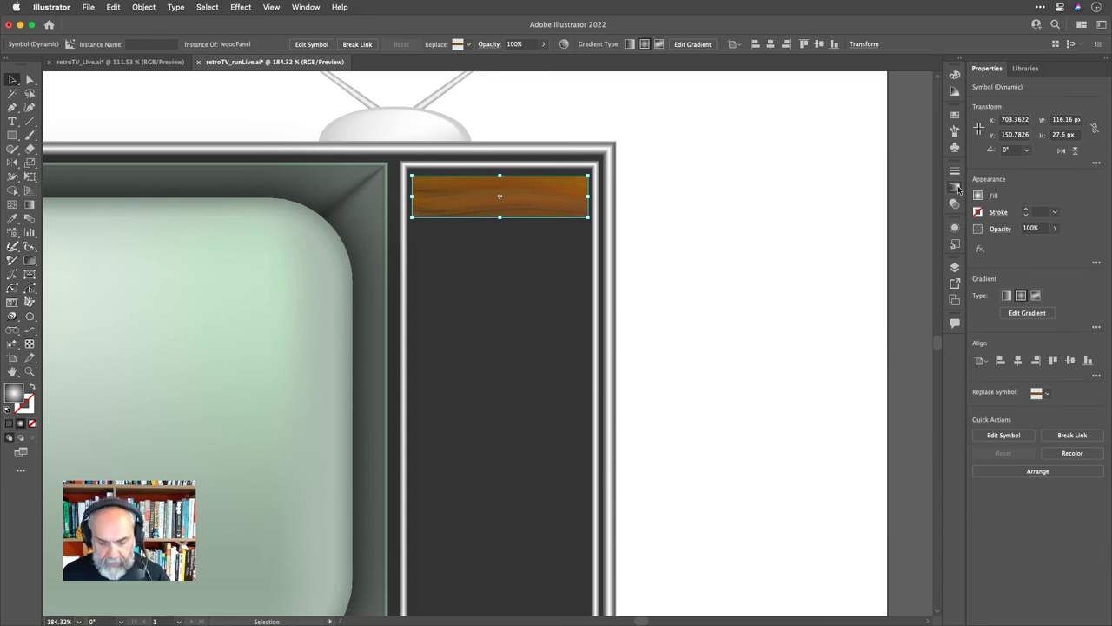
pyautogui.press(',')
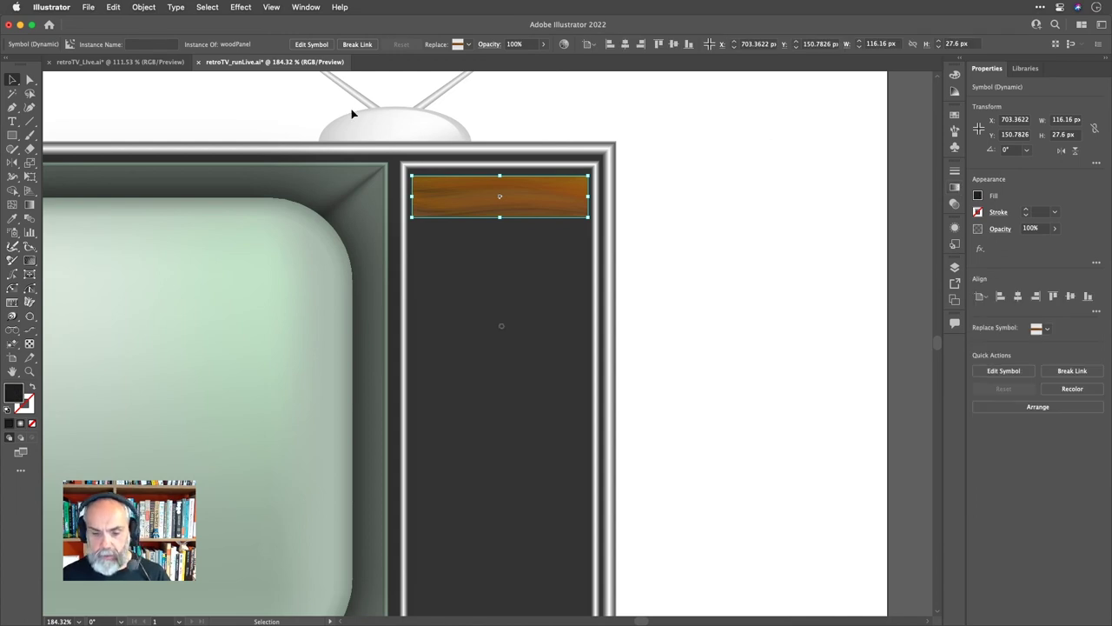
pyautogui.click(709, 154)
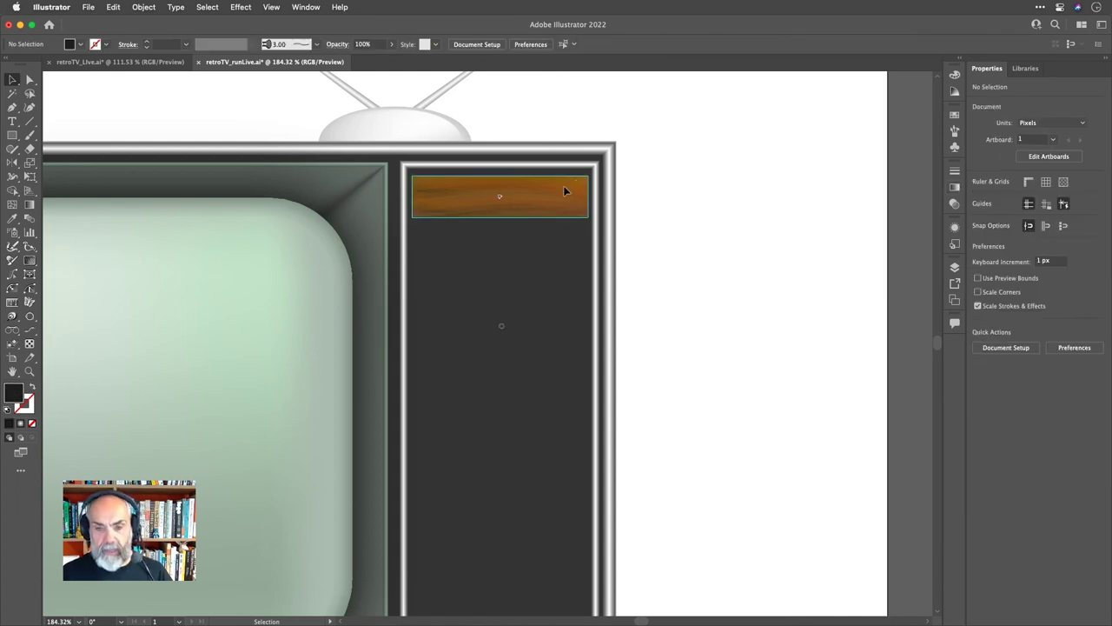
pyautogui.click(563, 186)
# Copy the woodPanel to the panel's bottom as a strip, stack duplicates, then undo the extra copies.
pyautogui.scroll(-3, 563, 188)
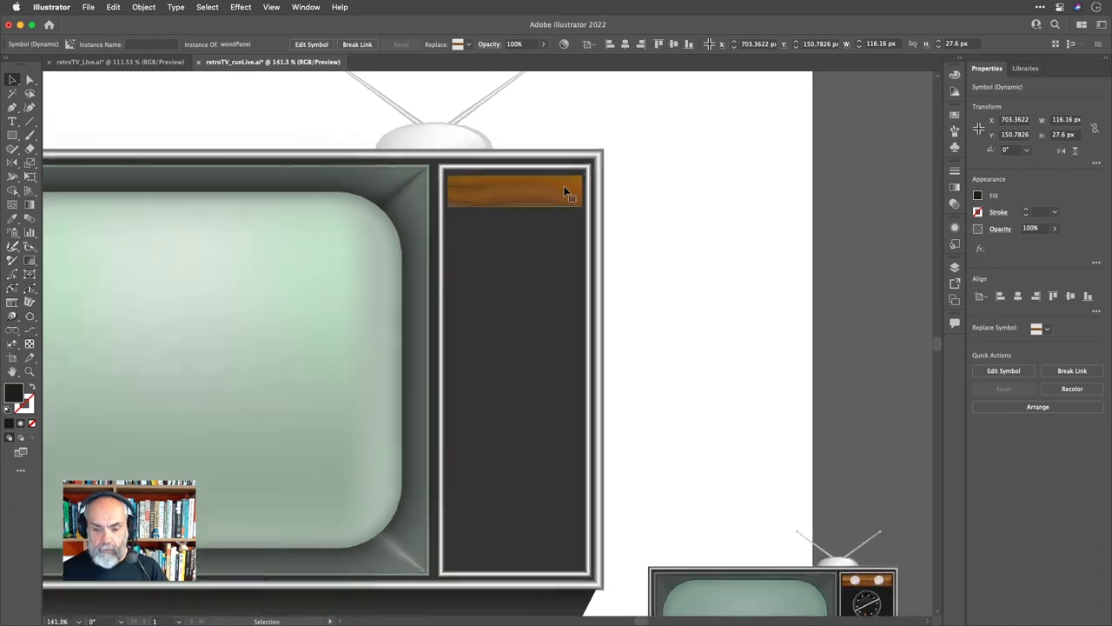
pyautogui.moveTo(564, 187); pyautogui.dragTo(574, 539)
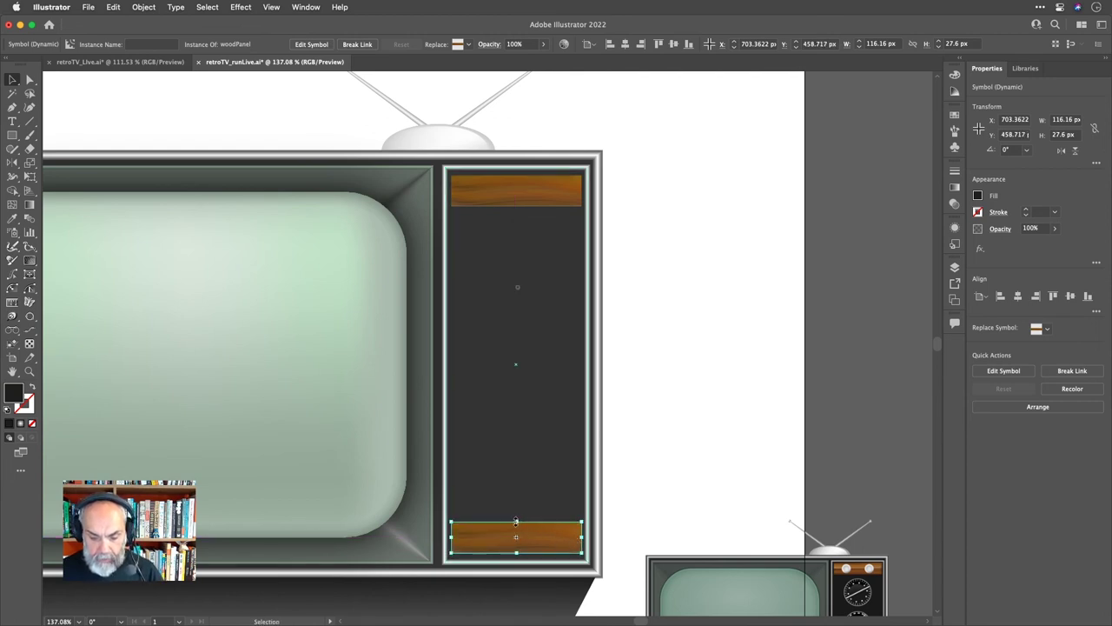
pyautogui.moveTo(515, 522)
pyautogui.mouseDown()
pyautogui.moveTo(516, 544)
pyautogui.moveTo(496, 522)
pyautogui.moveTo(496, 533)
pyautogui.mouseUp()
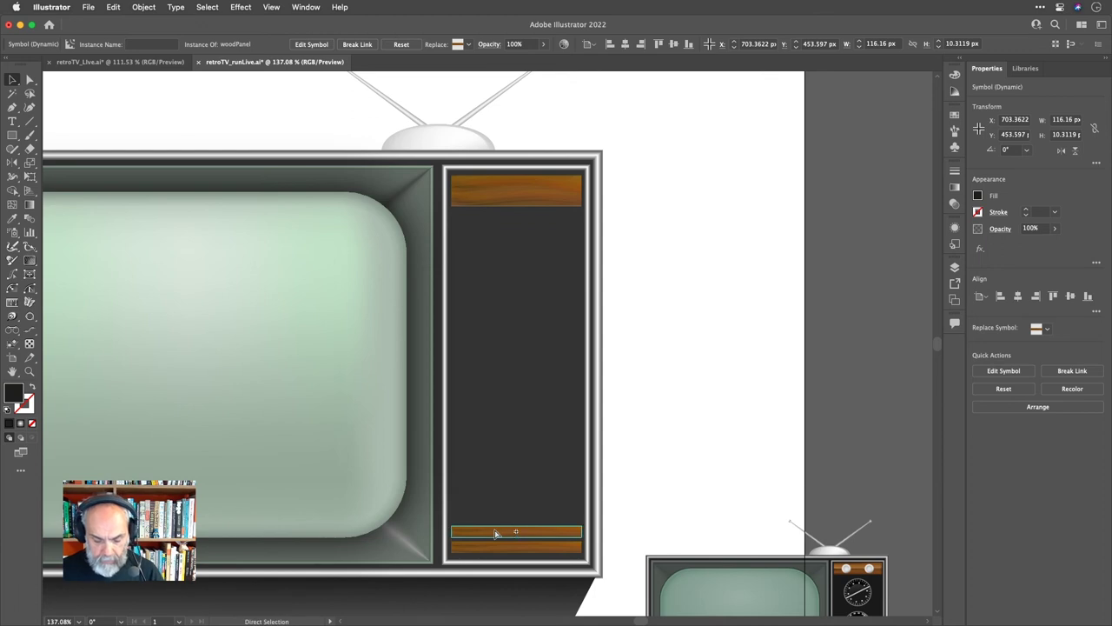
pyautogui.press('super+d')
pyautogui.press('super+d')
pyautogui.press('super+d')
pyautogui.press('super+d')
pyautogui.press('super+d')
pyautogui.press('super+d')
pyautogui.press('super+d')
pyautogui.press('super+d')
pyautogui.press('super+d')
pyautogui.press('super+d')
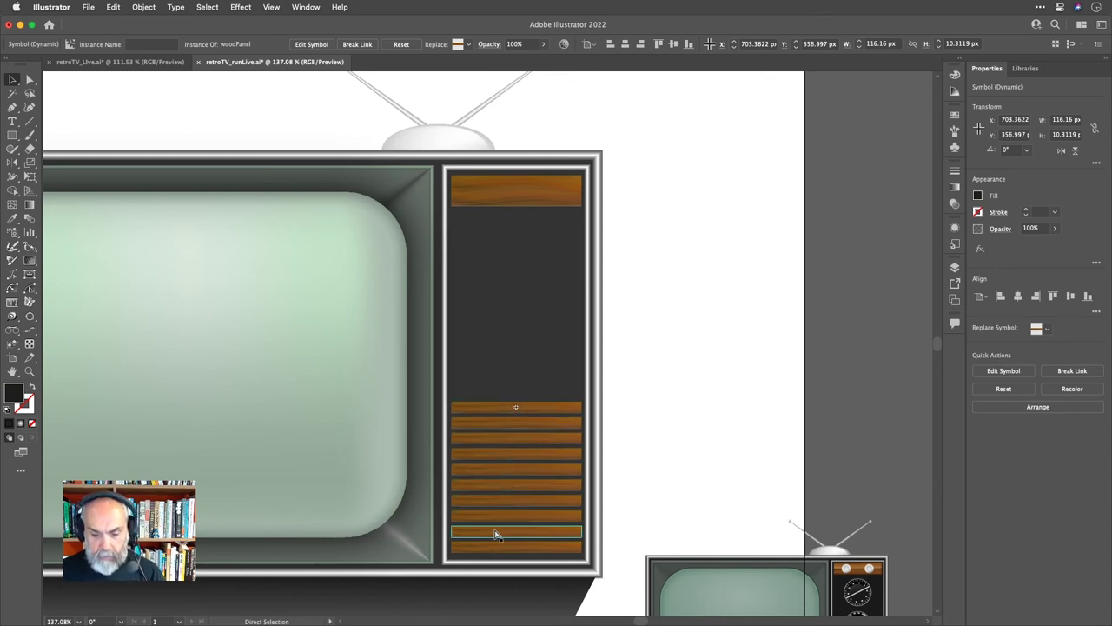
pyautogui.click(681, 414)
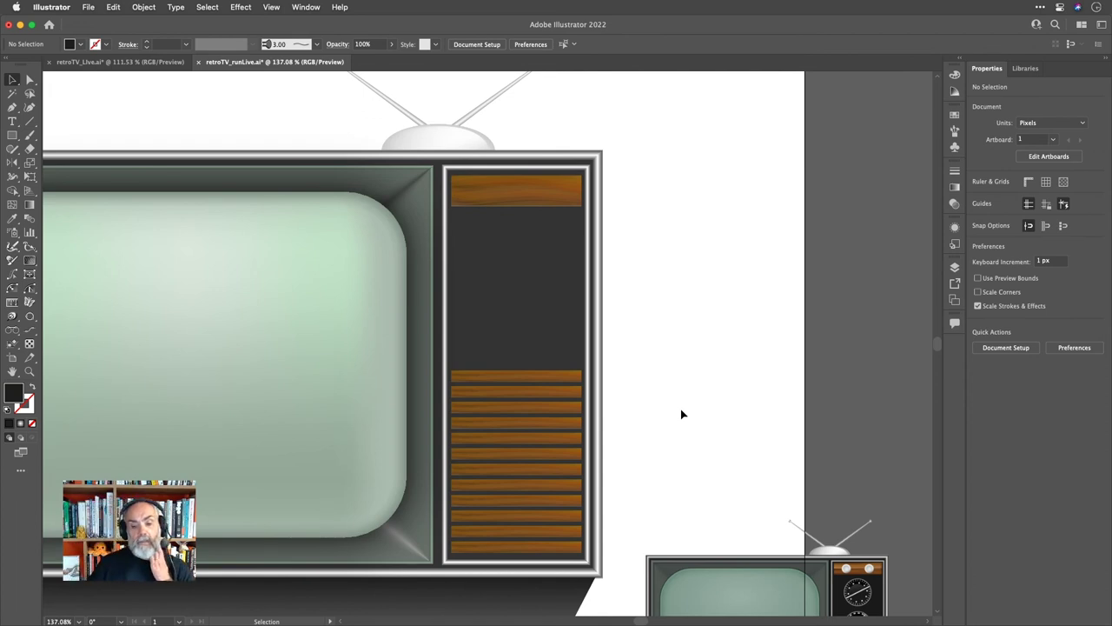
pyautogui.scroll(-5, 680, 414)
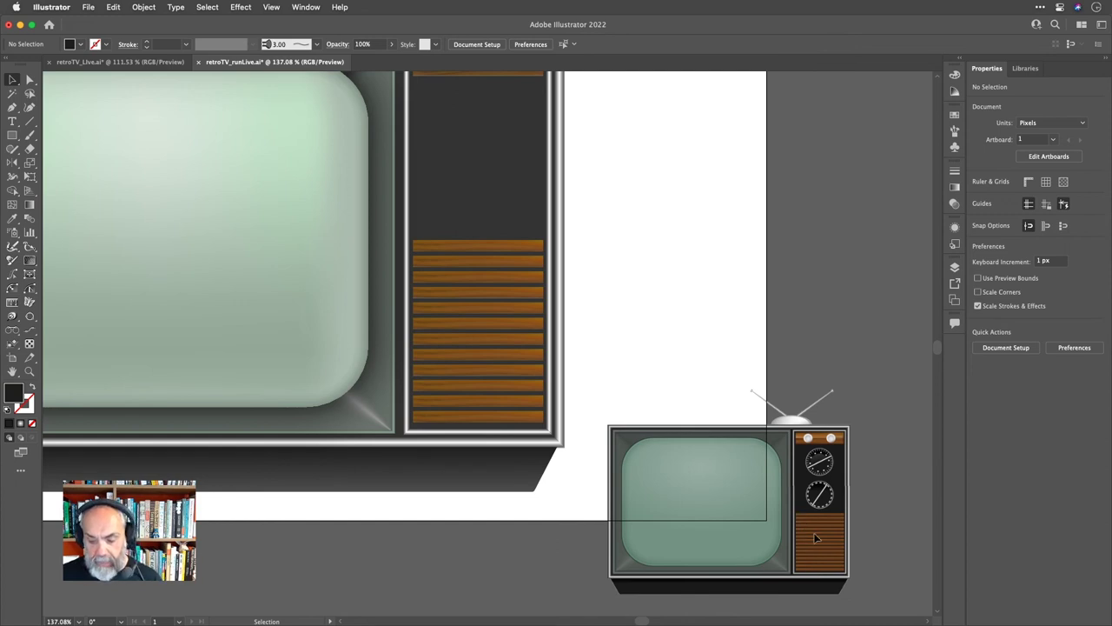
pyautogui.press('super+z')
pyautogui.press('super+z')
pyautogui.press('super+z')
pyautogui.press('super+z')
pyautogui.press('super+z')
pyautogui.press('super+z')
pyautogui.press('super+z')
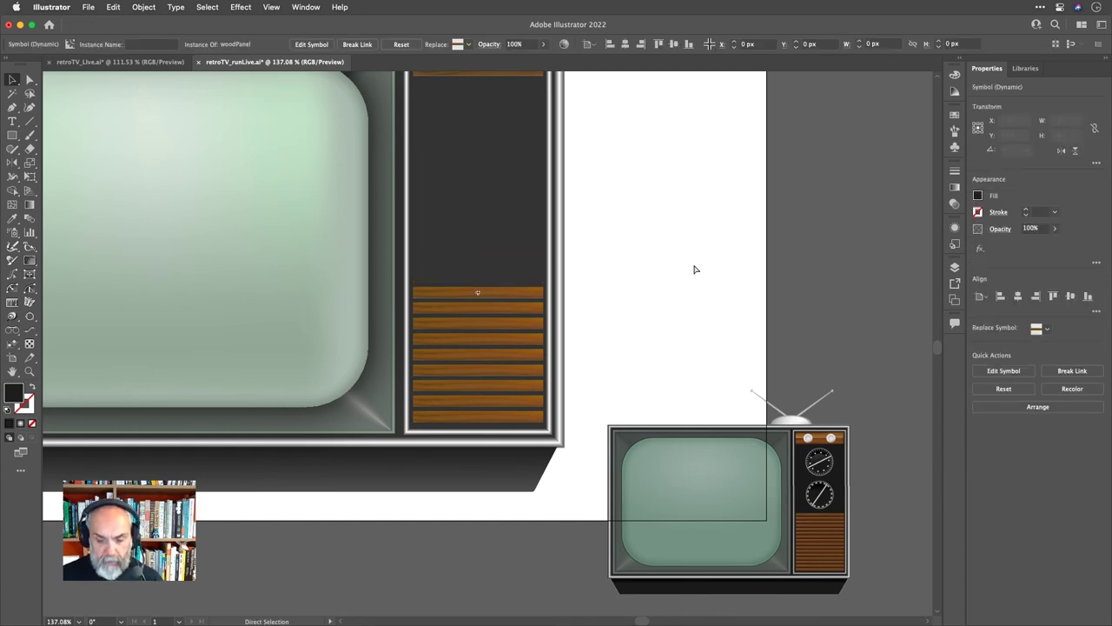
pyautogui.press('super+z')
pyautogui.press('super+z')
pyautogui.press('super+z')
pyautogui.press('super+z')
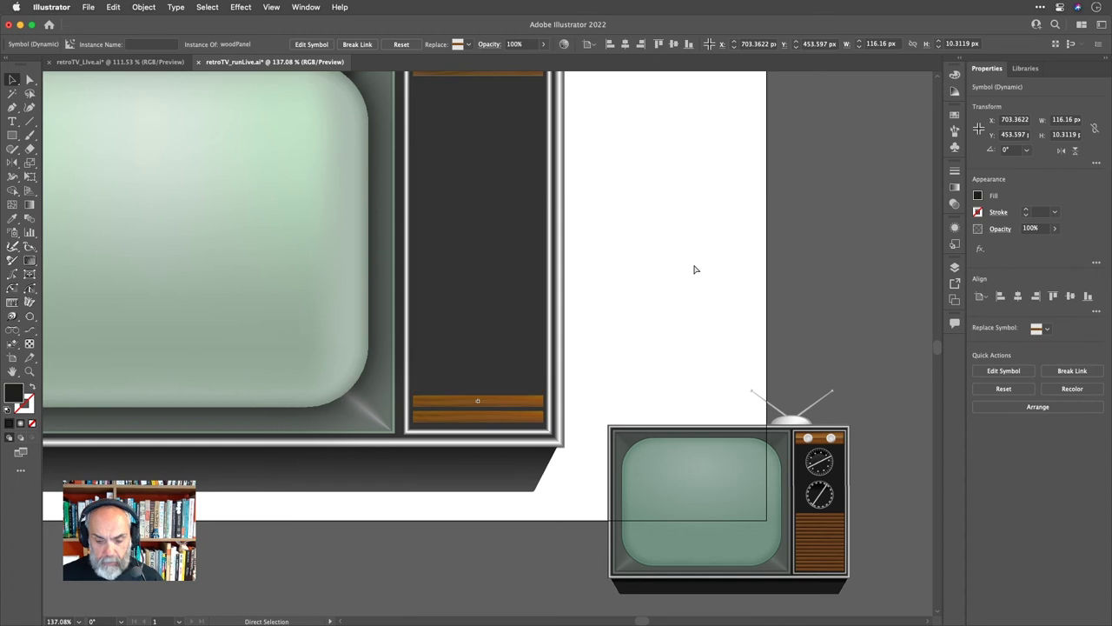
pyautogui.press('v')
# Thin the strip to 5.16 px, stack repeated copies upward with Cmd+D, and nudge the top one up.
pyautogui.scroll(5, 487, 410)
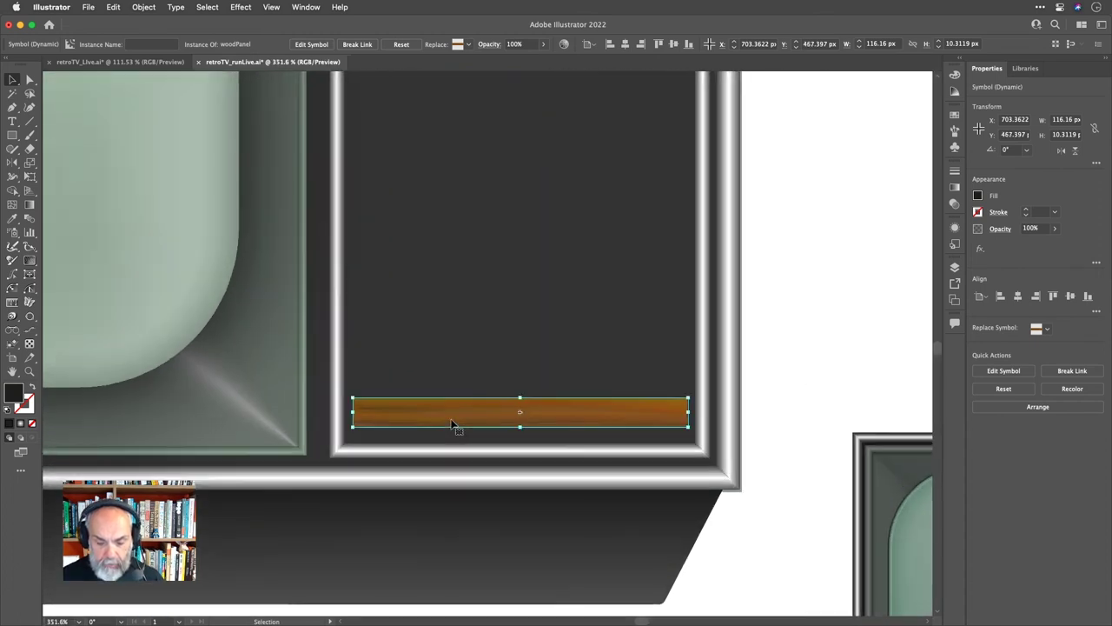
pyautogui.moveTo(521, 398); pyautogui.dragTo(485, 404)
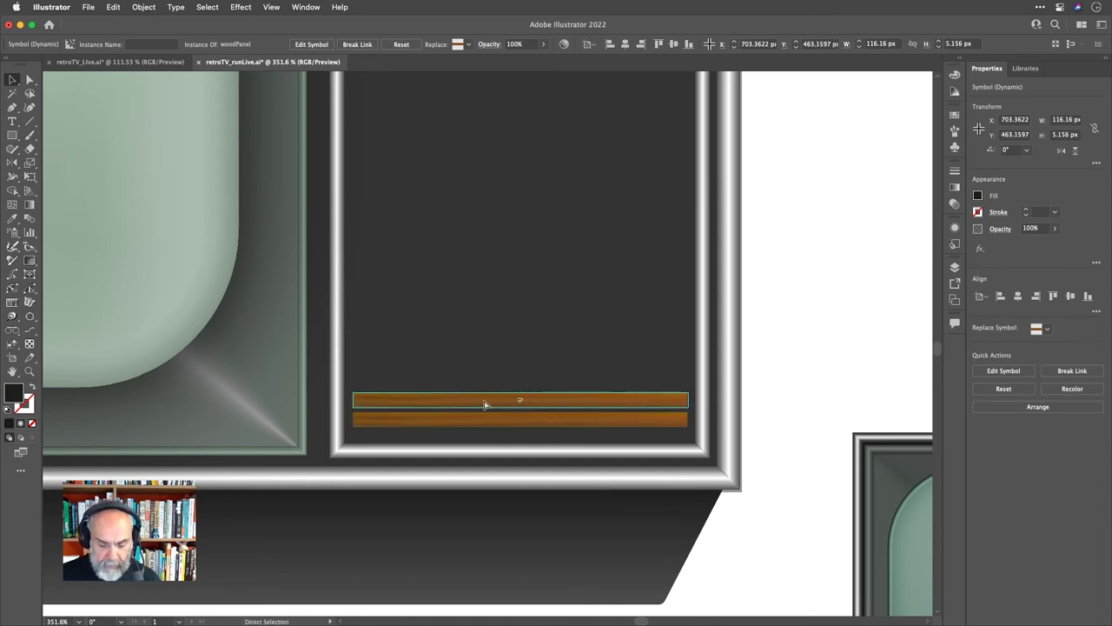
pyautogui.press('super+d')
pyautogui.press('super+d')
pyautogui.press('super+d')
pyautogui.press('super+d')
pyautogui.press('super+d')
pyautogui.press('super+d')
pyautogui.press('super+d')
pyautogui.scroll(-5, 485, 405)
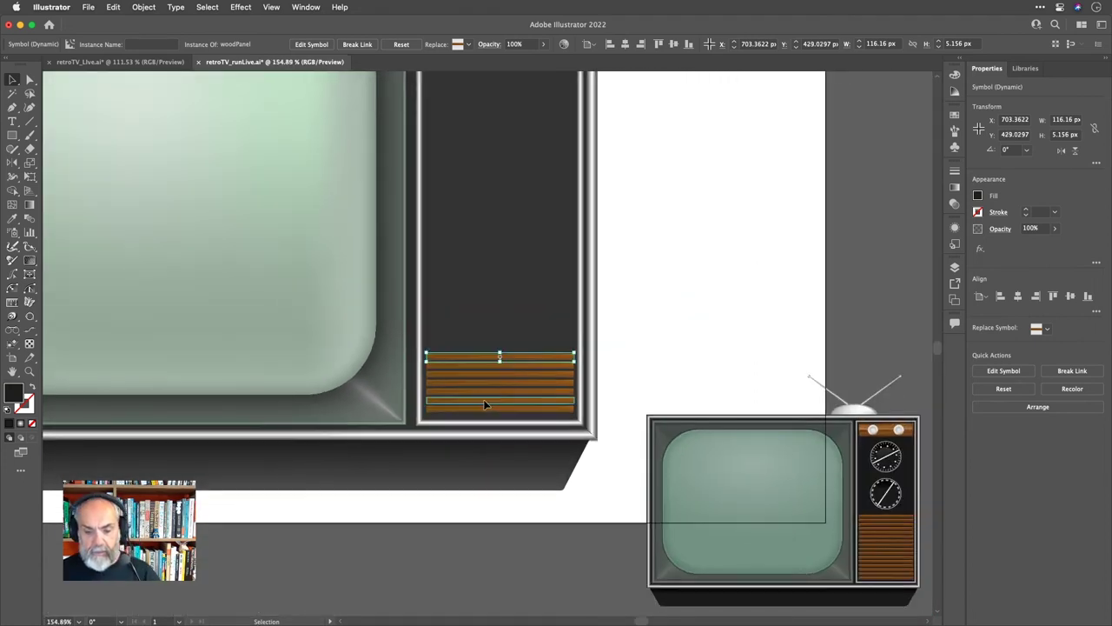
pyautogui.press('super+d')
pyautogui.press('super+d')
pyautogui.press('super+d')
pyautogui.press('super+d')
pyautogui.press('super+d')
pyautogui.press('super+d')
pyautogui.press('super+d')
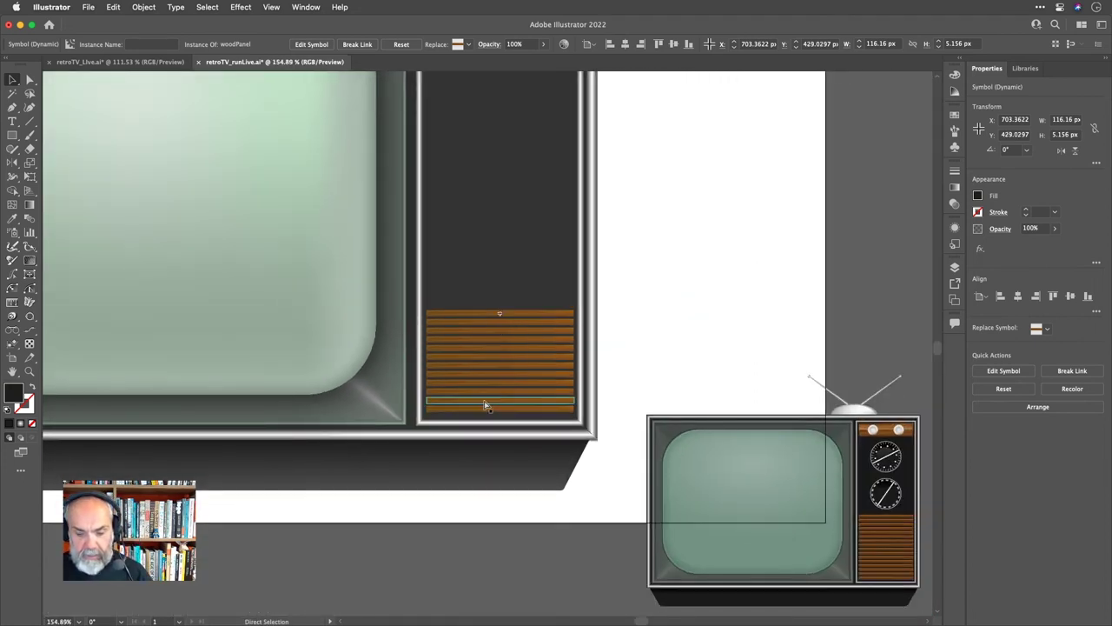
pyautogui.press('super+d')
pyautogui.press('super+d')
pyautogui.press('super+d')
pyautogui.press('super+d')
pyautogui.press('super+d')
pyautogui.press('super+d')
pyautogui.press('v')
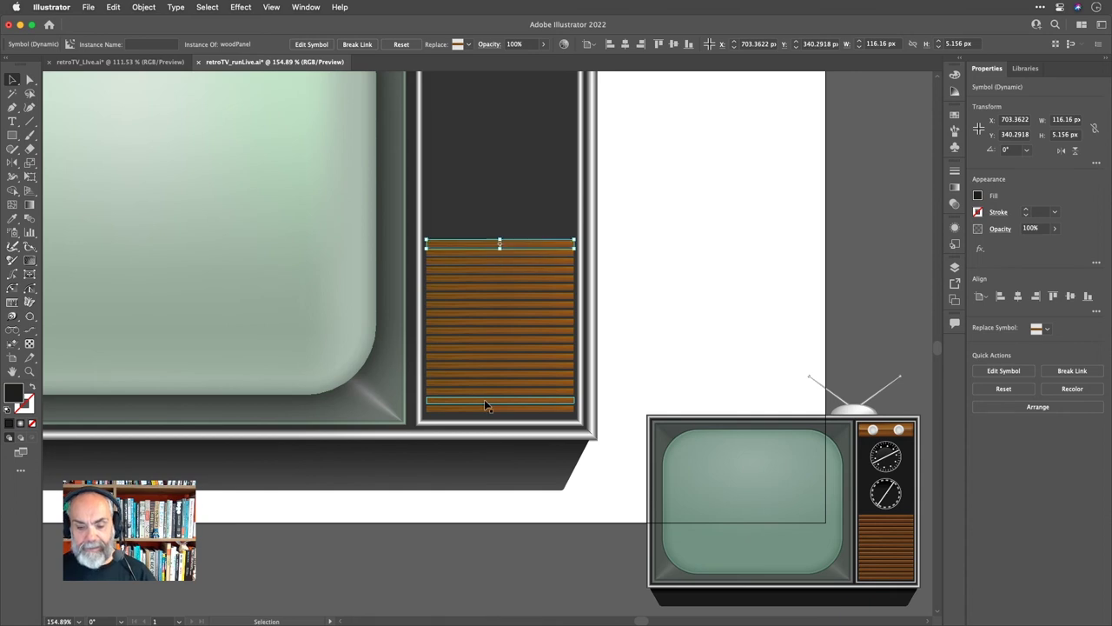
pyautogui.scroll(1, 665, 337)
pyautogui.scroll(5, 664, 337)
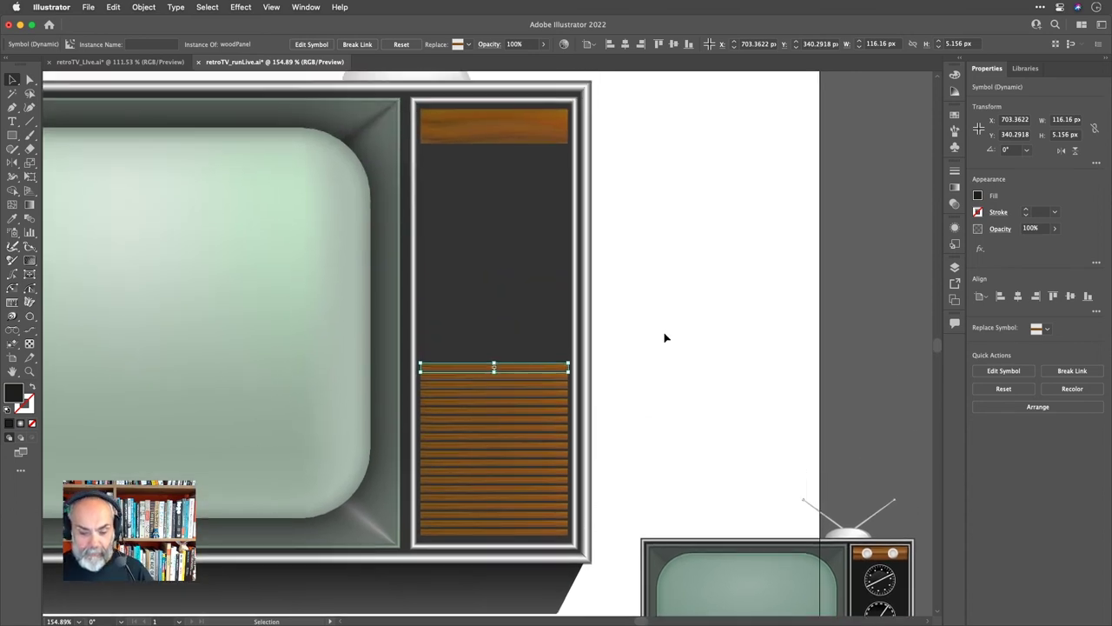
pyautogui.press('Up')
pyautogui.press('Up')
pyautogui.press('Up')
pyautogui.press('Up')
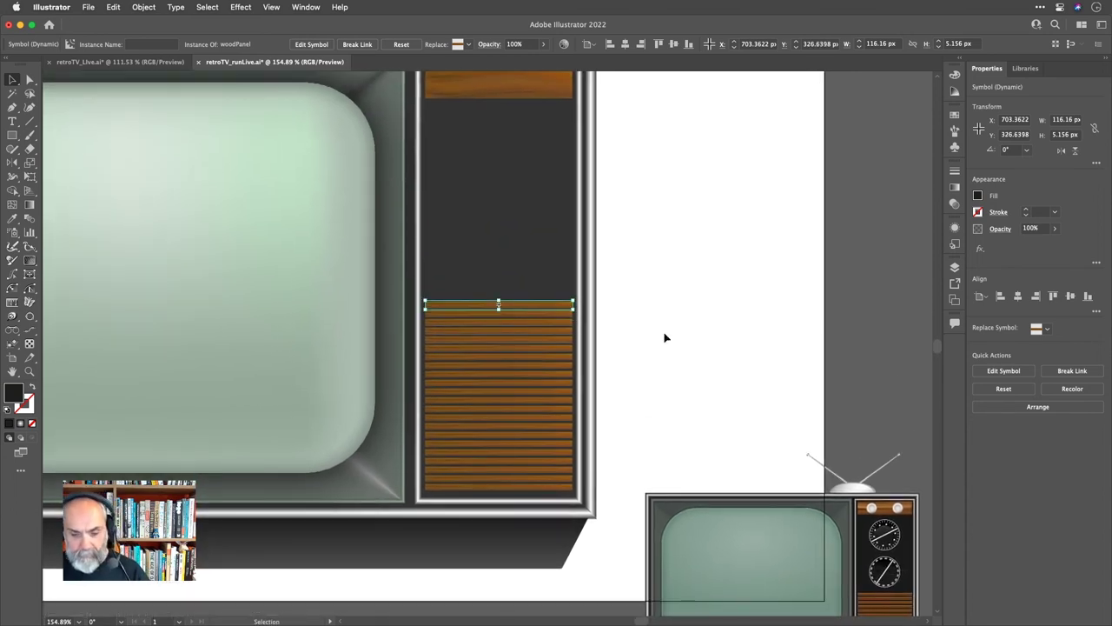
pyautogui.press('Up')
pyautogui.press('Up')
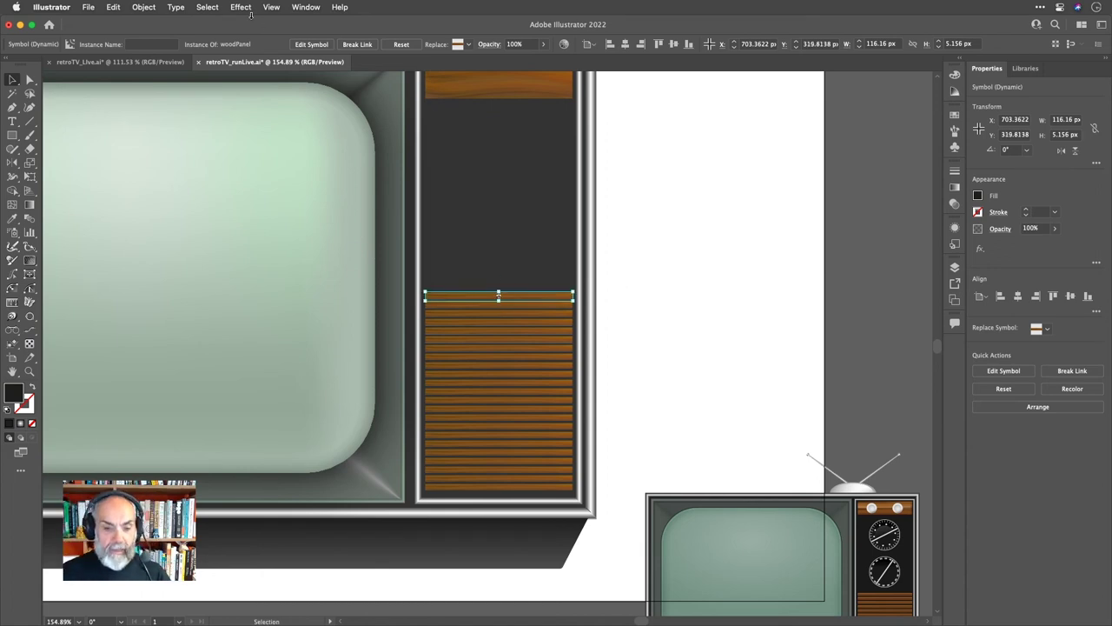
# Select all woodPanel symbol instances via Select > Same > Symbol Instance and group them with Cmd+G.
pyautogui.click(209, 7)
pyautogui.moveTo(252, 126)
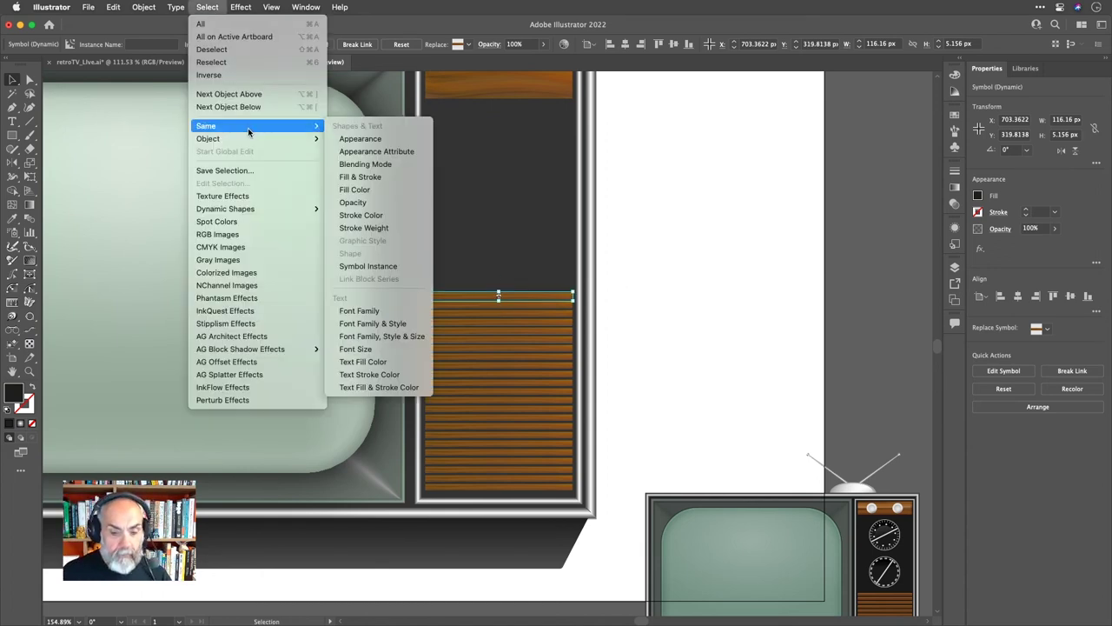
pyautogui.click(402, 265)
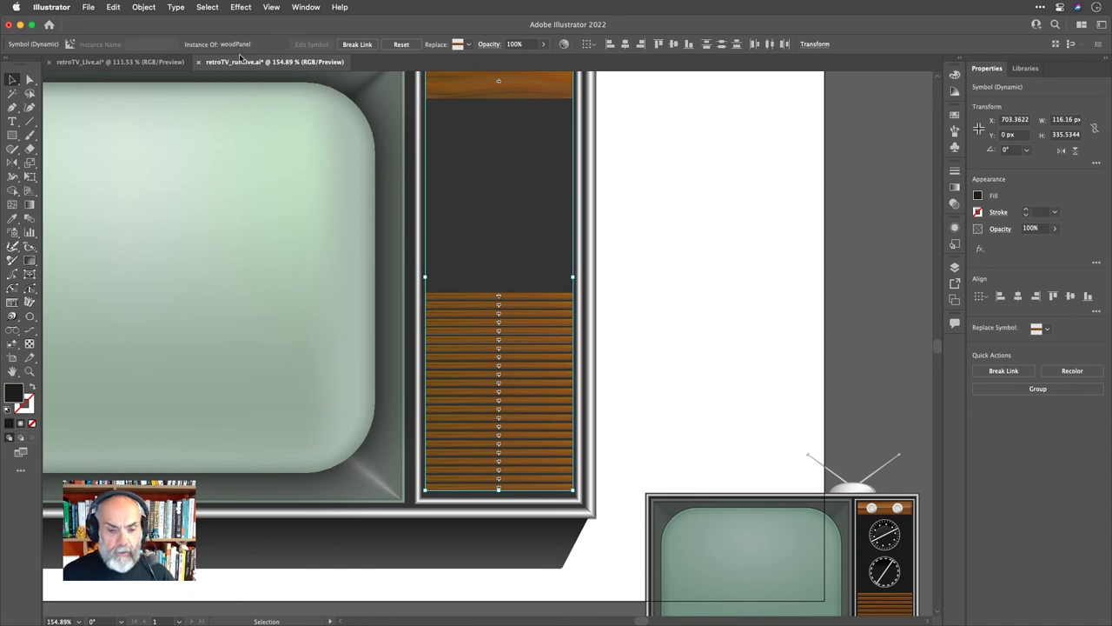
pyautogui.click(209, 8)
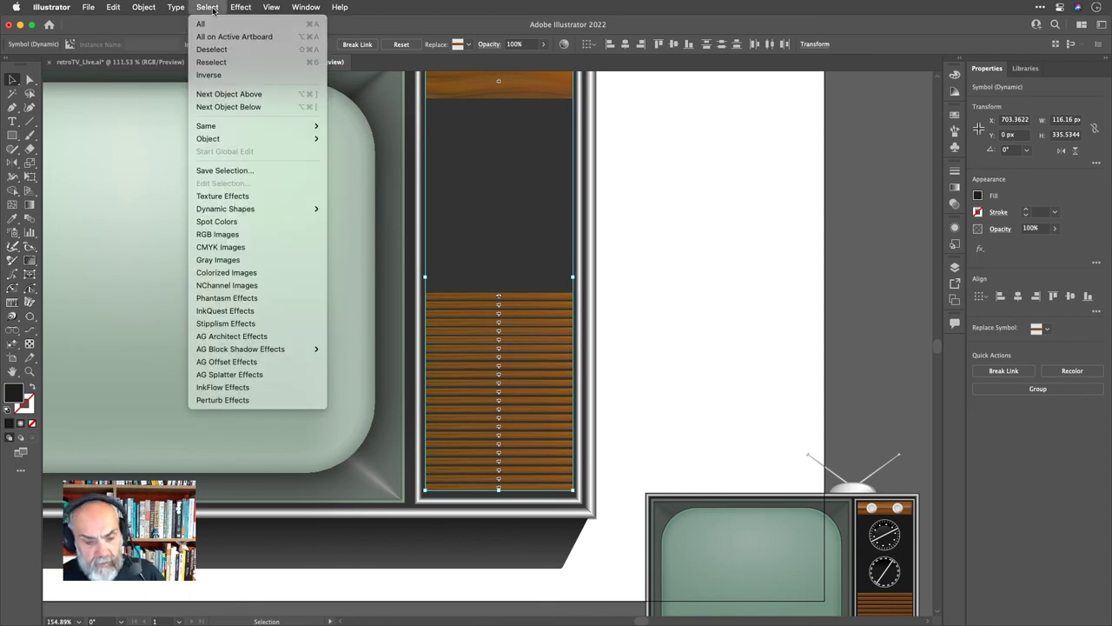
pyautogui.moveTo(250, 139)
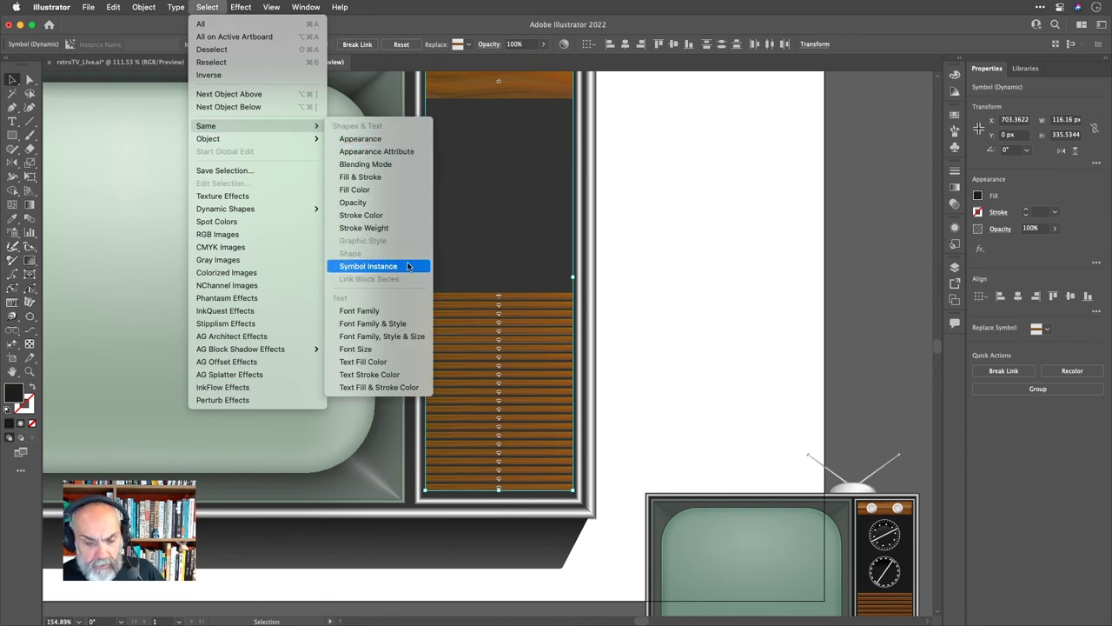
pyautogui.click(393, 30)
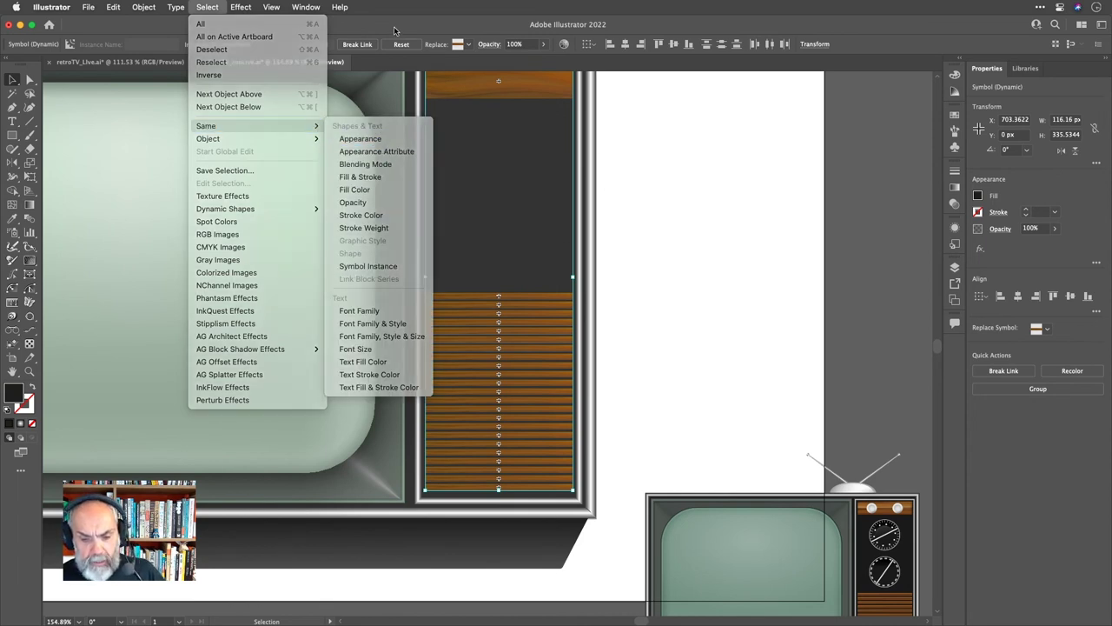
pyautogui.press('super+g')
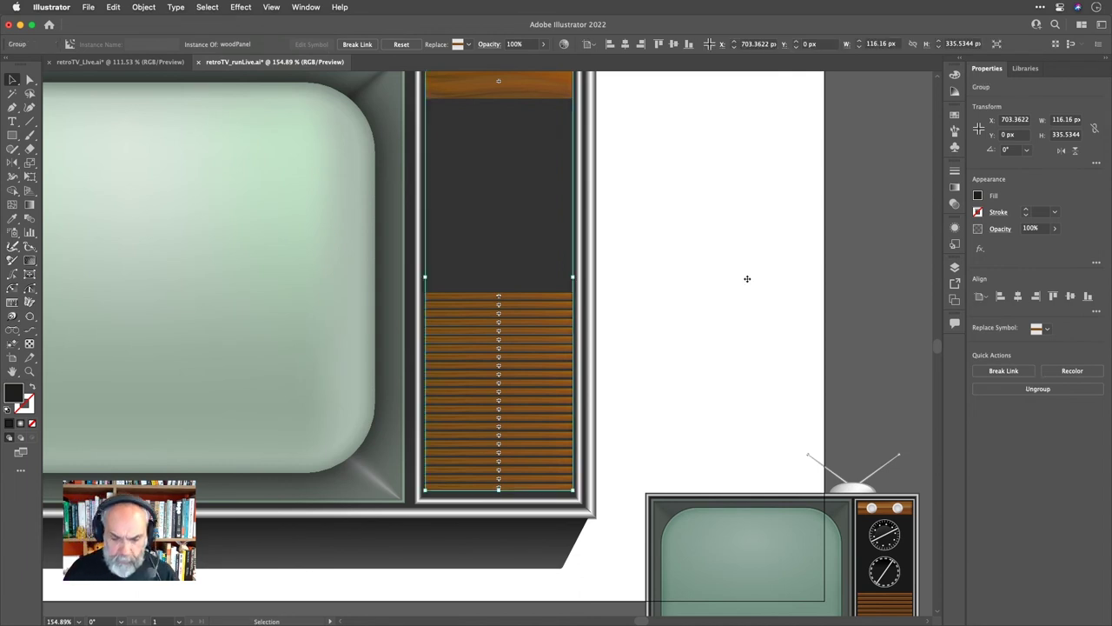
pyautogui.scroll(-3, 747, 278)
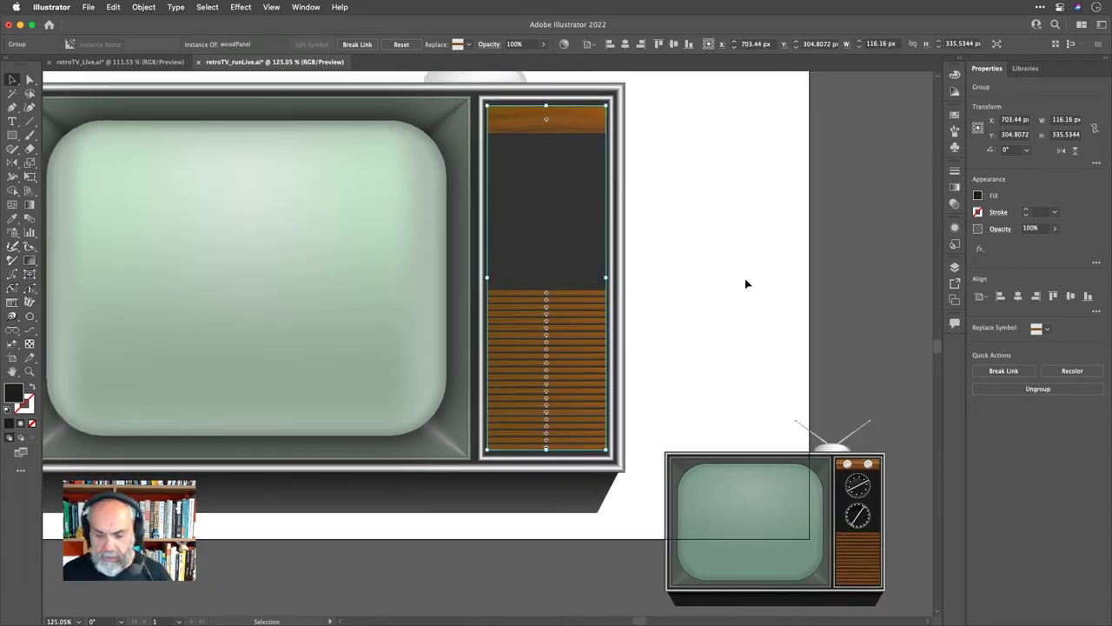
pyautogui.scroll(3, 746, 278)
pyautogui.click(679, 282)
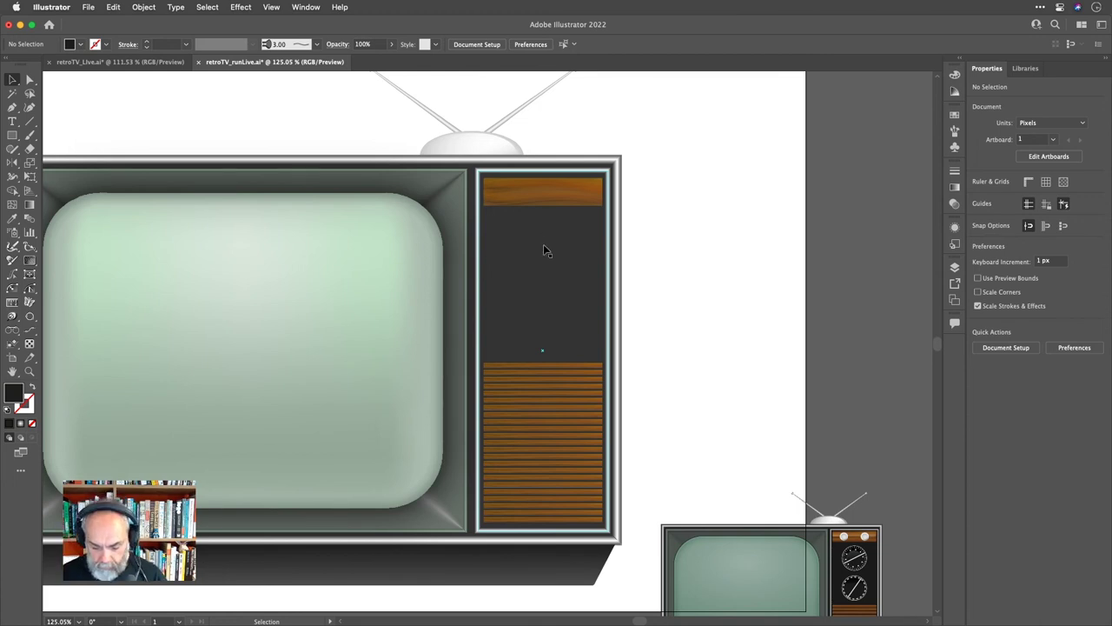
pyautogui.press('z')
pyautogui.moveTo(522, 240)
pyautogui.mouseDown()
pyautogui.moveTo(628, 253)
pyautogui.moveTo(534, 235)
pyautogui.mouseUp()
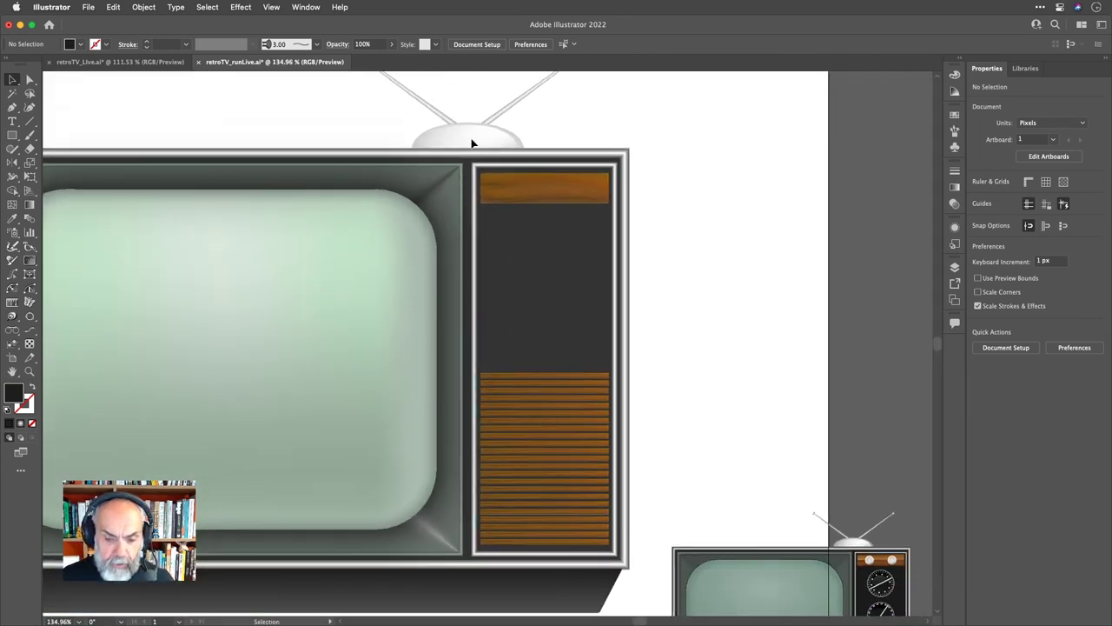
pyautogui.scroll(4, 479, 130)
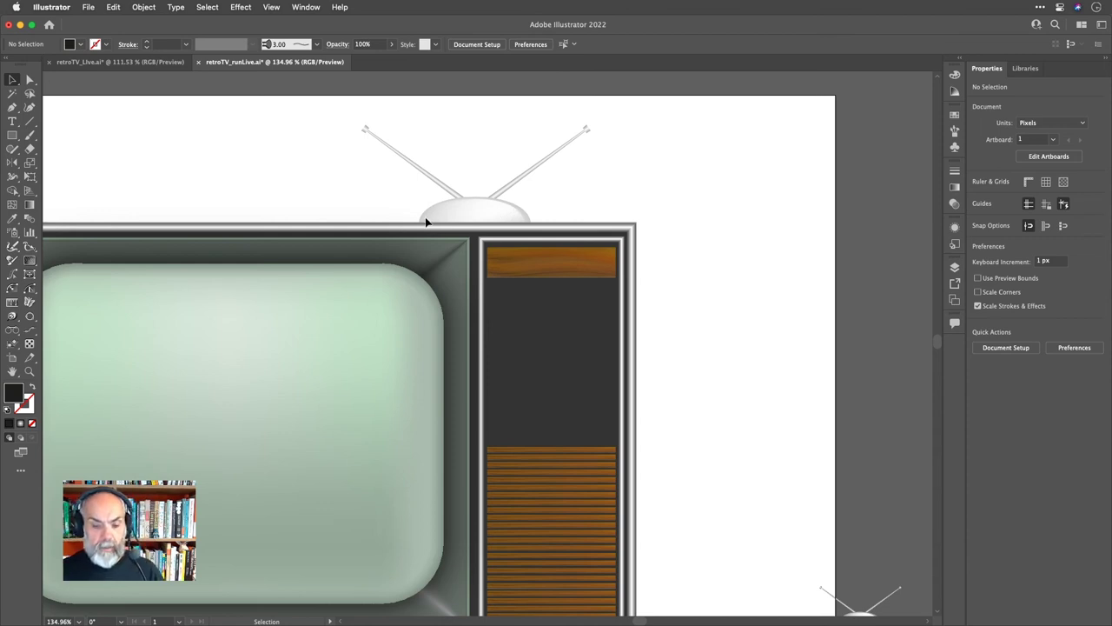
pyautogui.scroll(-3, 649, 245)
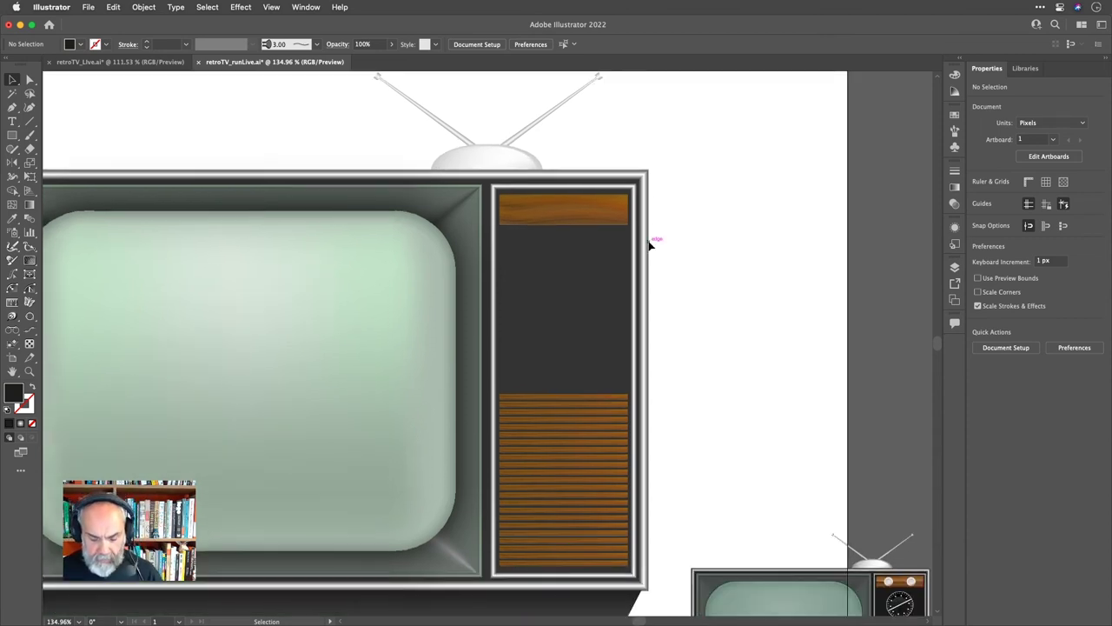
pyautogui.press('z')
pyautogui.moveTo(547, 240); pyautogui.dragTo(618, 244)
pyautogui.press('super+1')
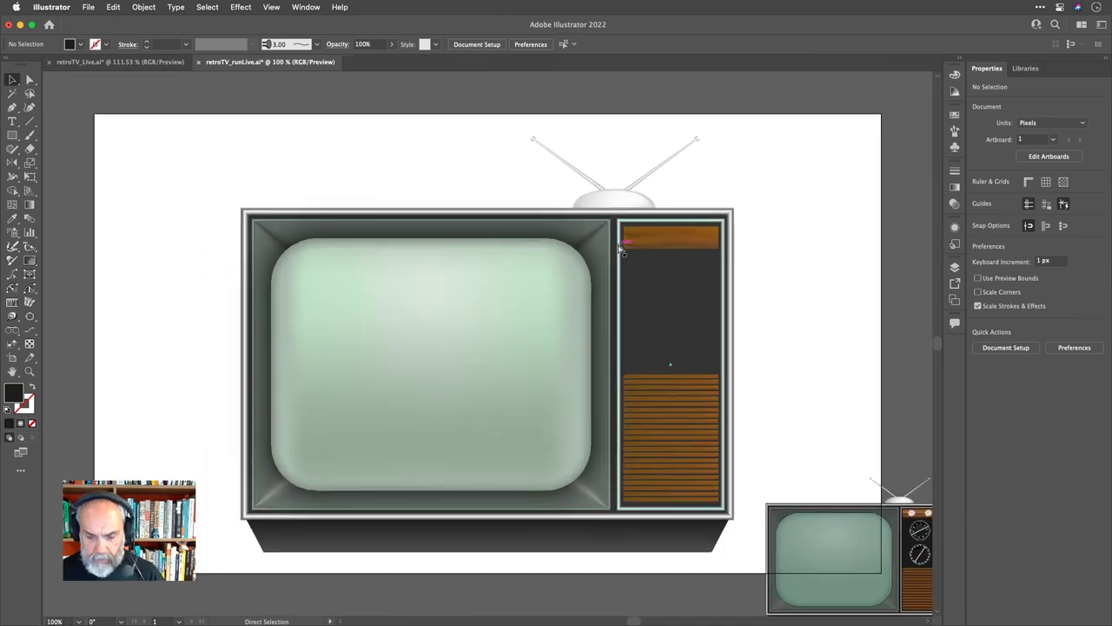
pyautogui.moveTo(658, 272); pyautogui.dragTo(791, 286)
pyautogui.scroll(5, 690, 295)
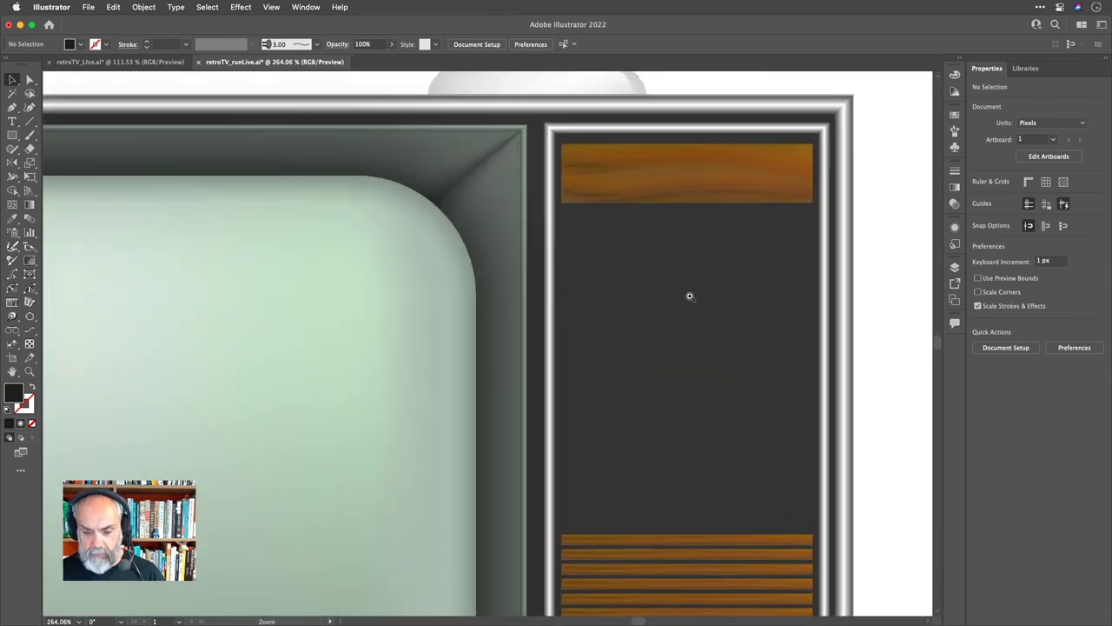
# Draw a dark circle in the upper empty area of the side panel.
pyautogui.hscroll(3, 695, 287)
pyautogui.moveTo(705, 267); pyautogui.dragTo(620, 238)
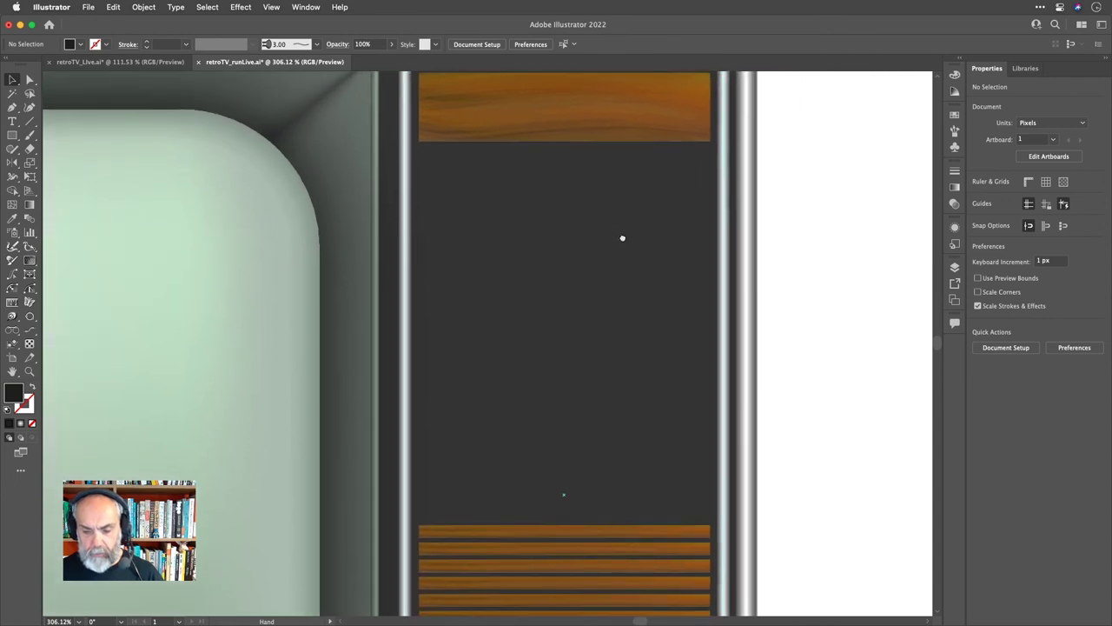
pyautogui.press('l')
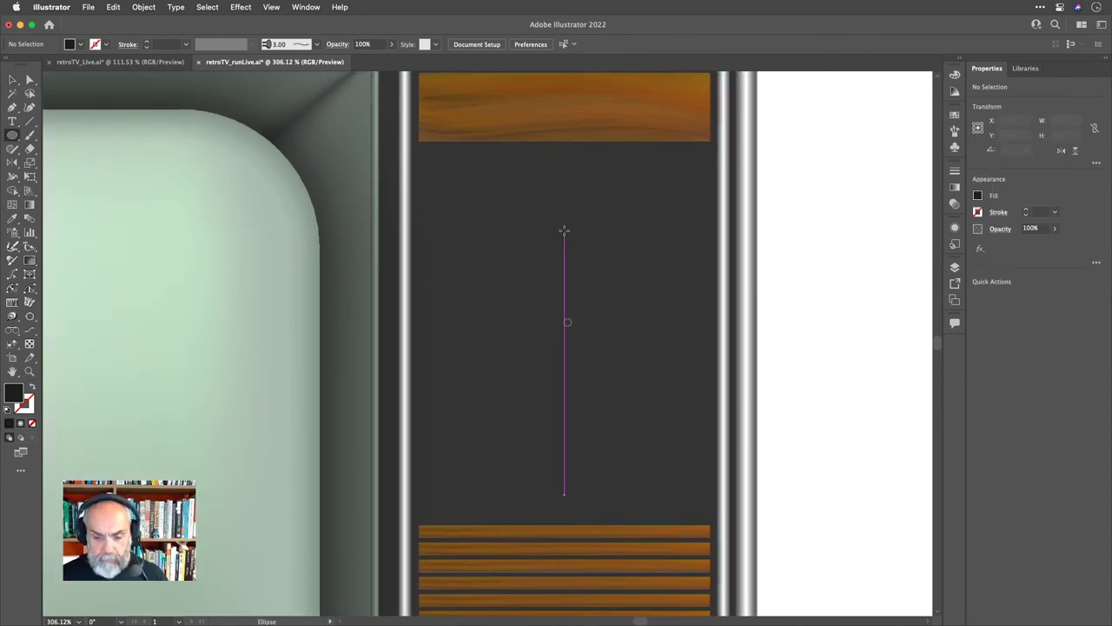
pyautogui.moveTo(565, 236); pyautogui.dragTo(643, 289)
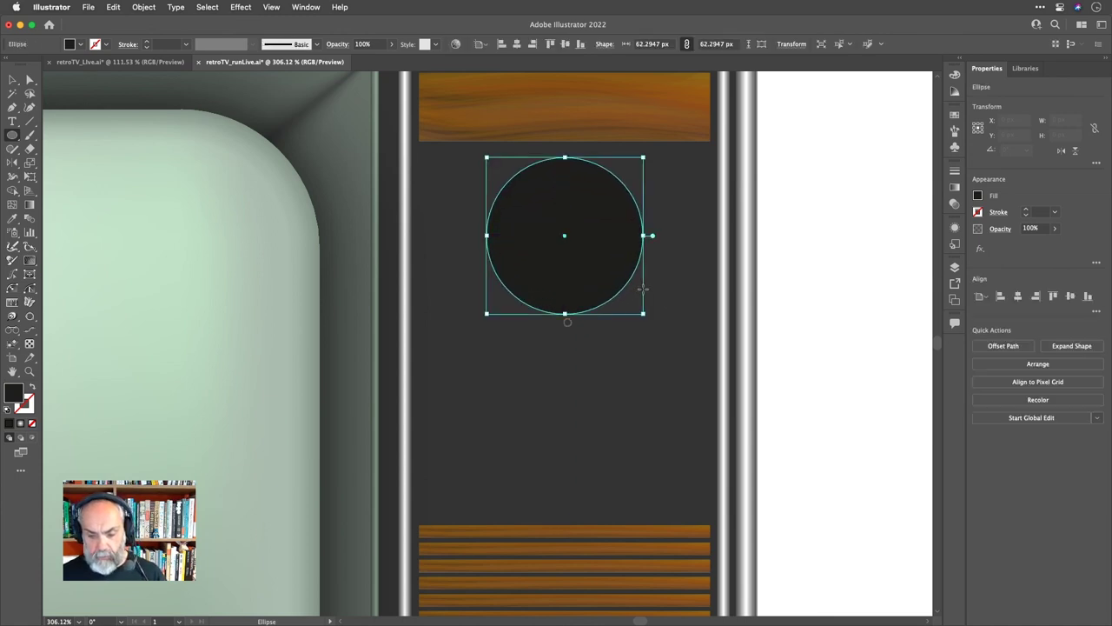
pyautogui.press('v')
pyautogui.click(568, 324)
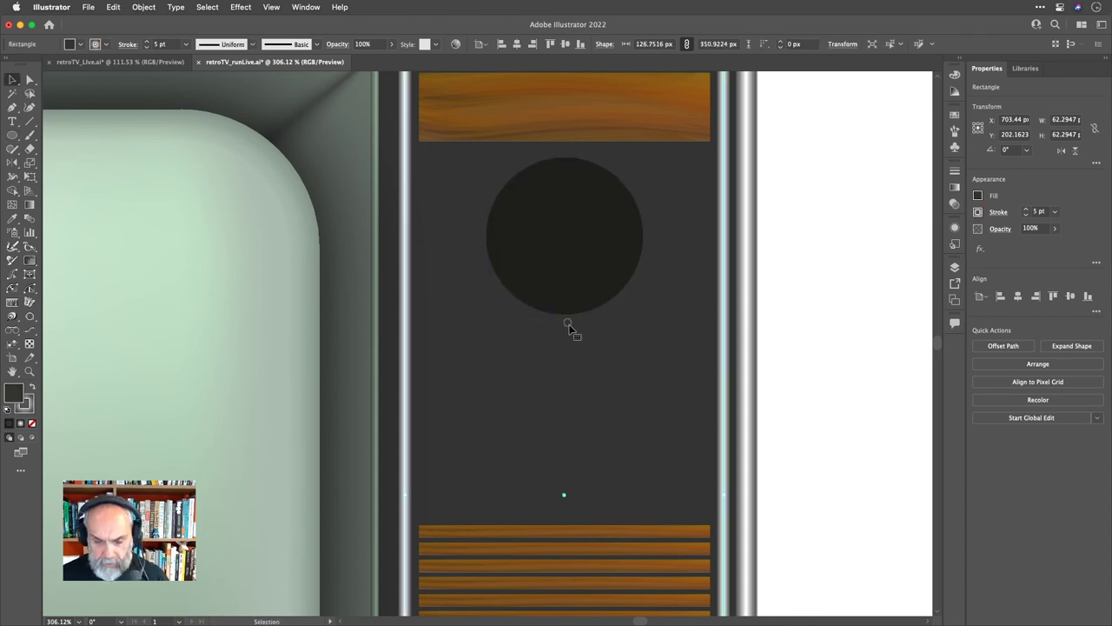
# Shift the wood slat group slightly, nudge the circle 3 px down, fit the artboard and deselect.
pyautogui.click(599, 125)
pyautogui.moveTo(597, 216)
pyautogui.mouseDown()
pyautogui.moveTo(598, 235)
pyautogui.moveTo(596, 173)
pyautogui.moveTo(596, 210)
pyautogui.mouseUp()
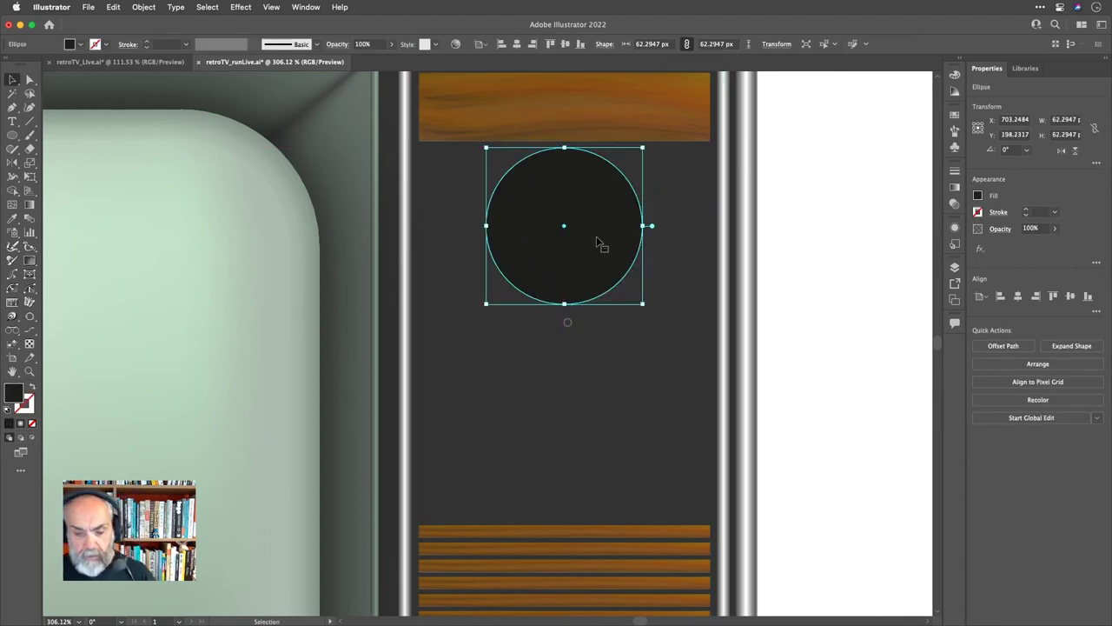
pyautogui.press('Down')
pyautogui.press('Down')
pyautogui.press('Down')
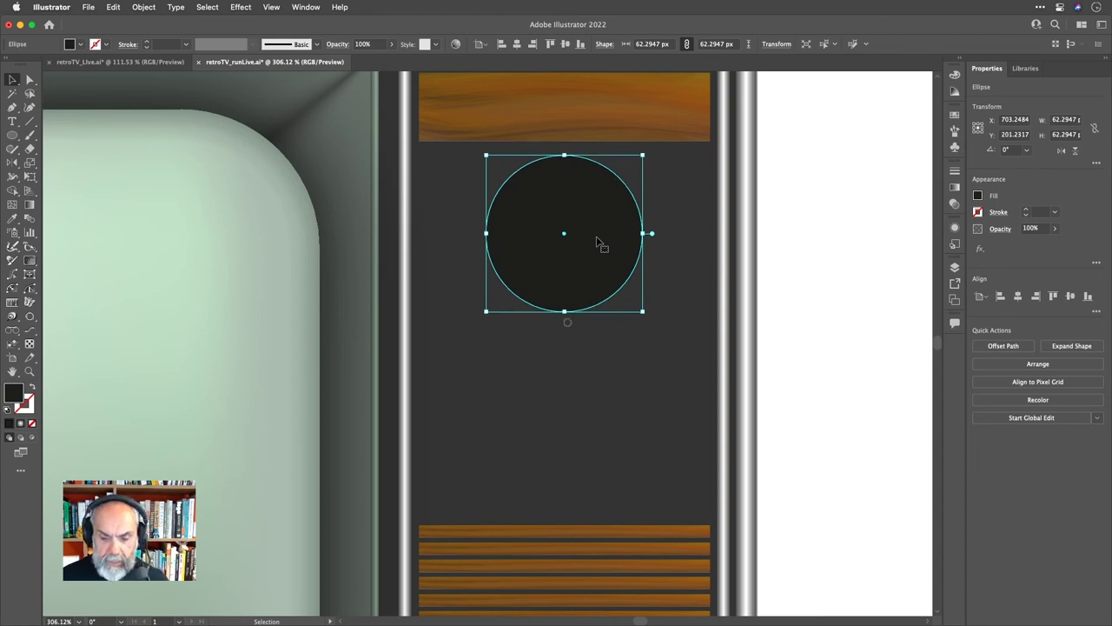
pyautogui.press('super+0')
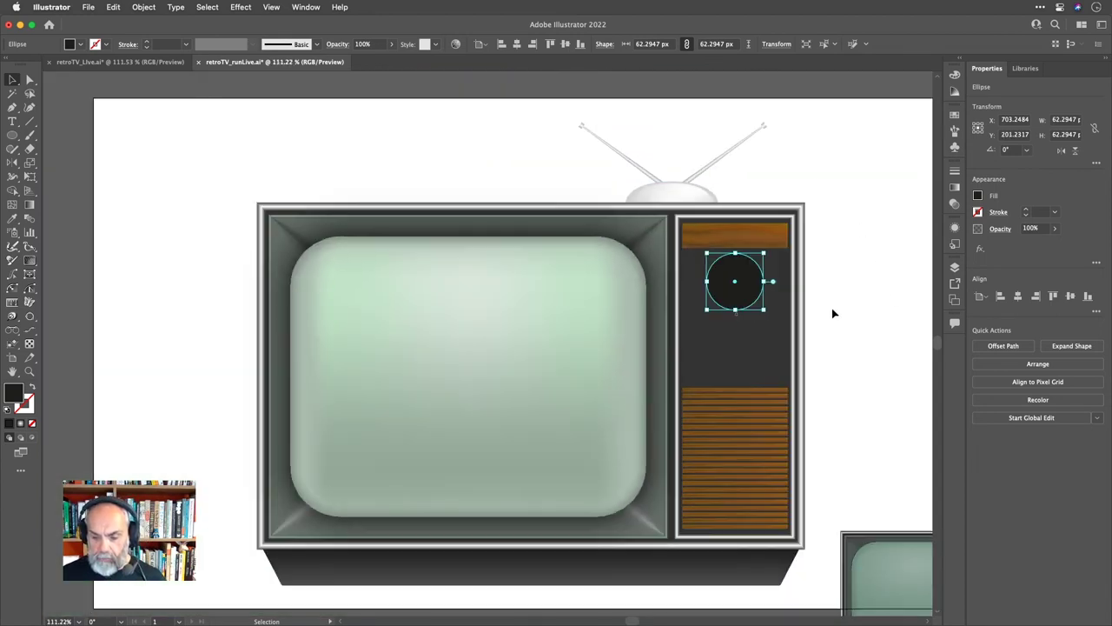
pyautogui.hscroll(3, 831, 313)
pyautogui.scroll(-1, 831, 313)
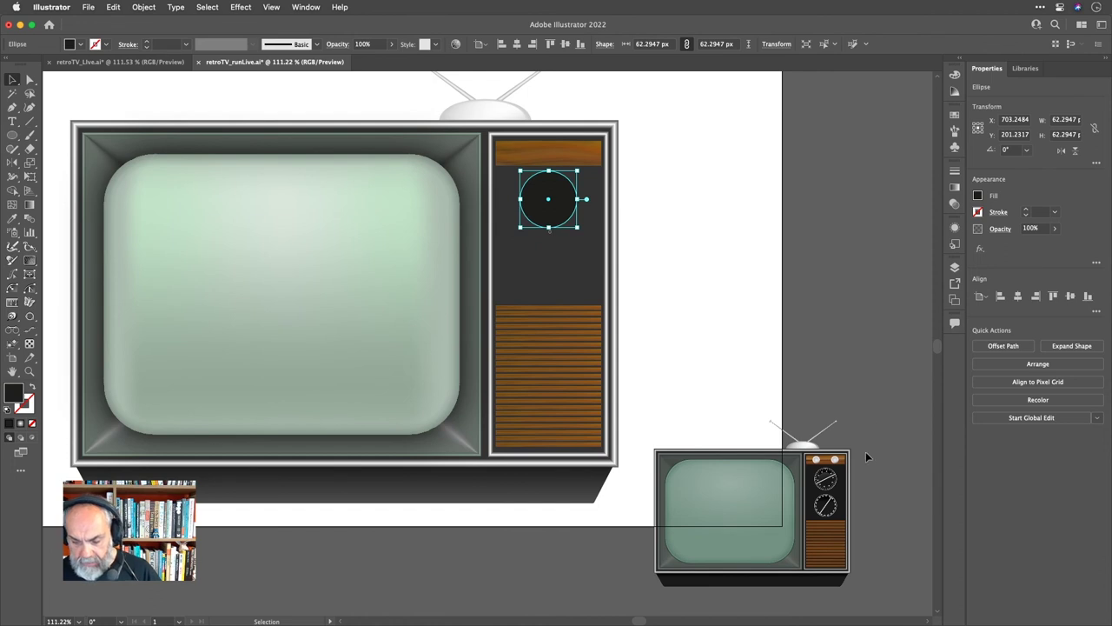
pyautogui.press('super+shift+a')
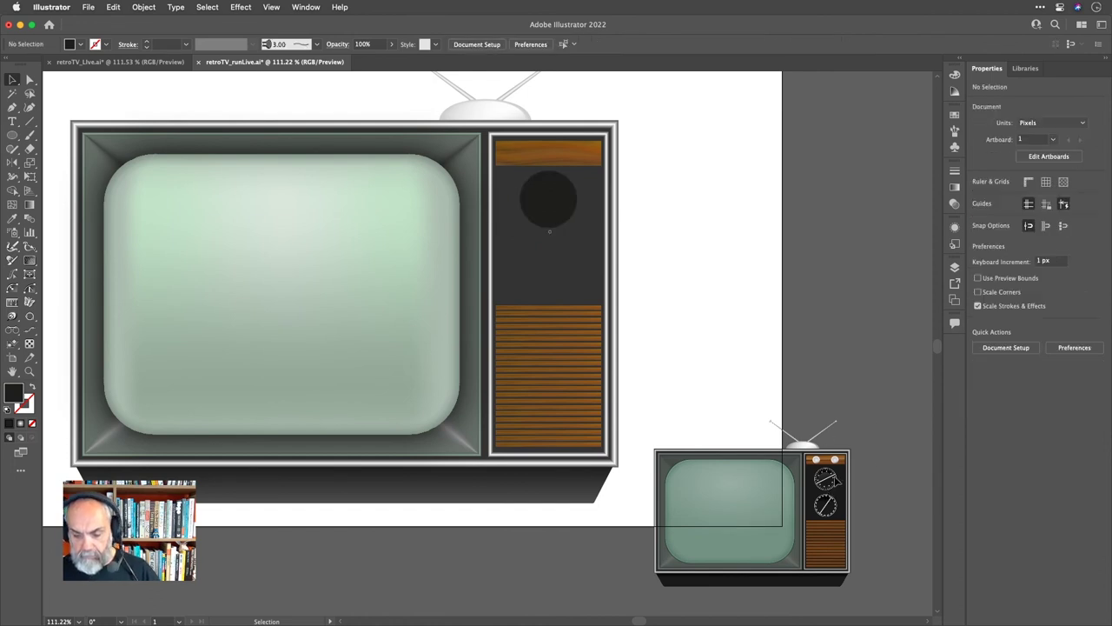
# Hide the mainPanels path and line sublayers and the dark side panel covering the dials.
pyautogui.click(955, 266)
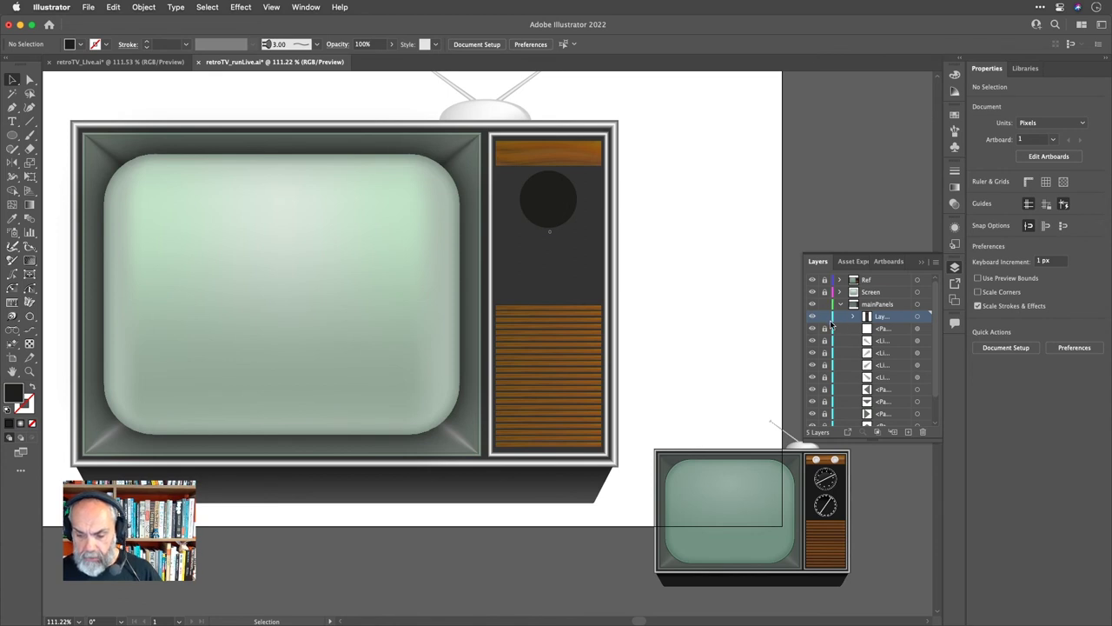
pyautogui.scroll(-3, 830, 323)
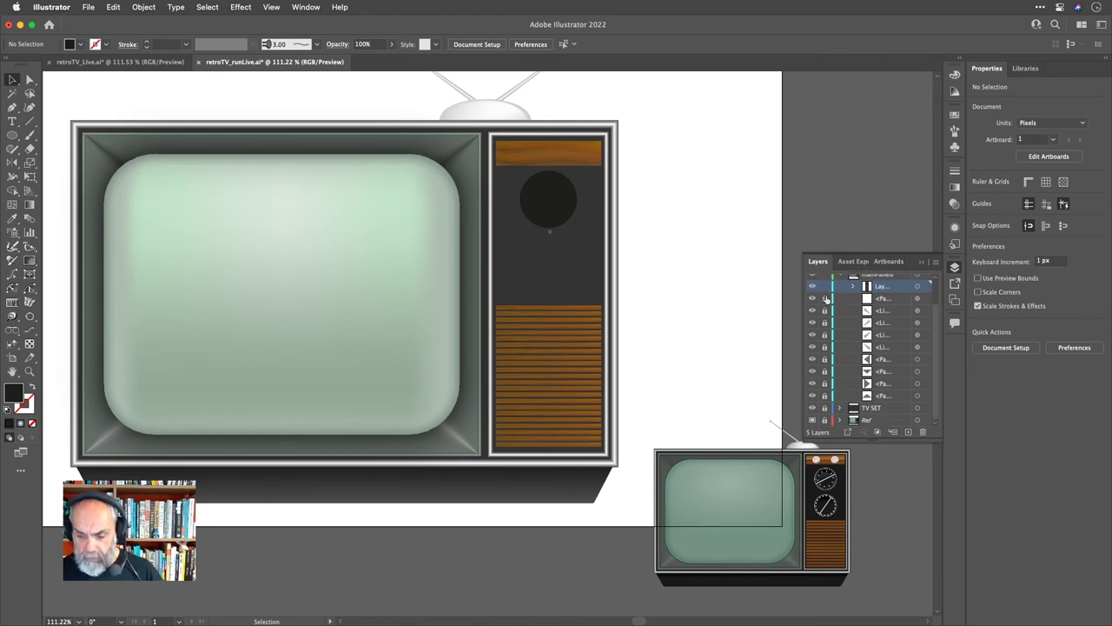
pyautogui.moveTo(812, 299); pyautogui.dragTo(811, 407)
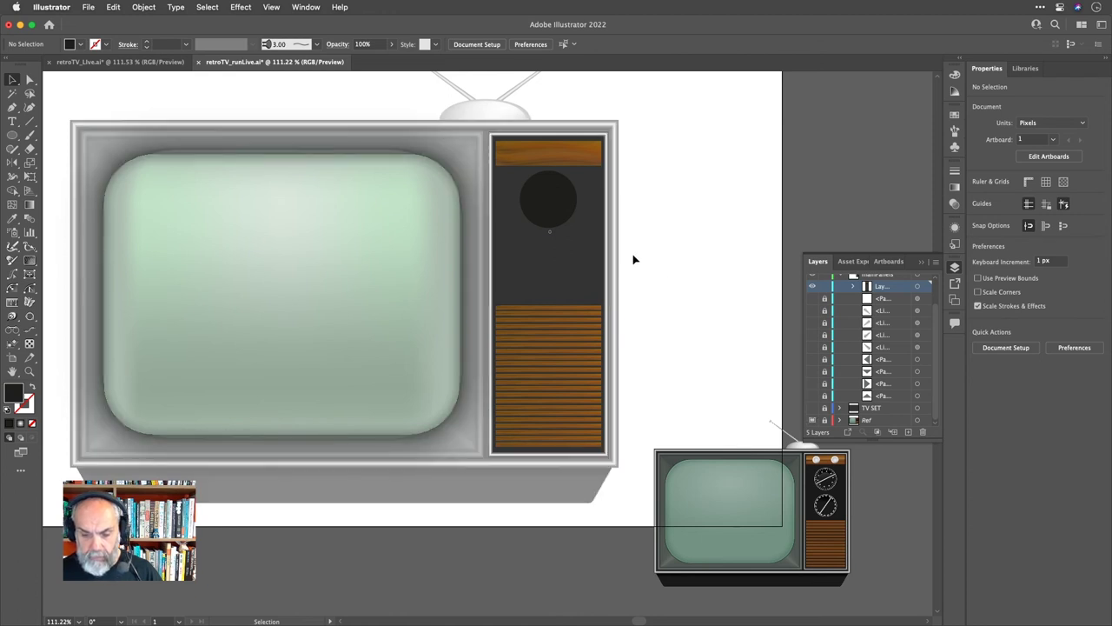
pyautogui.moveTo(560, 201); pyautogui.dragTo(648, 201)
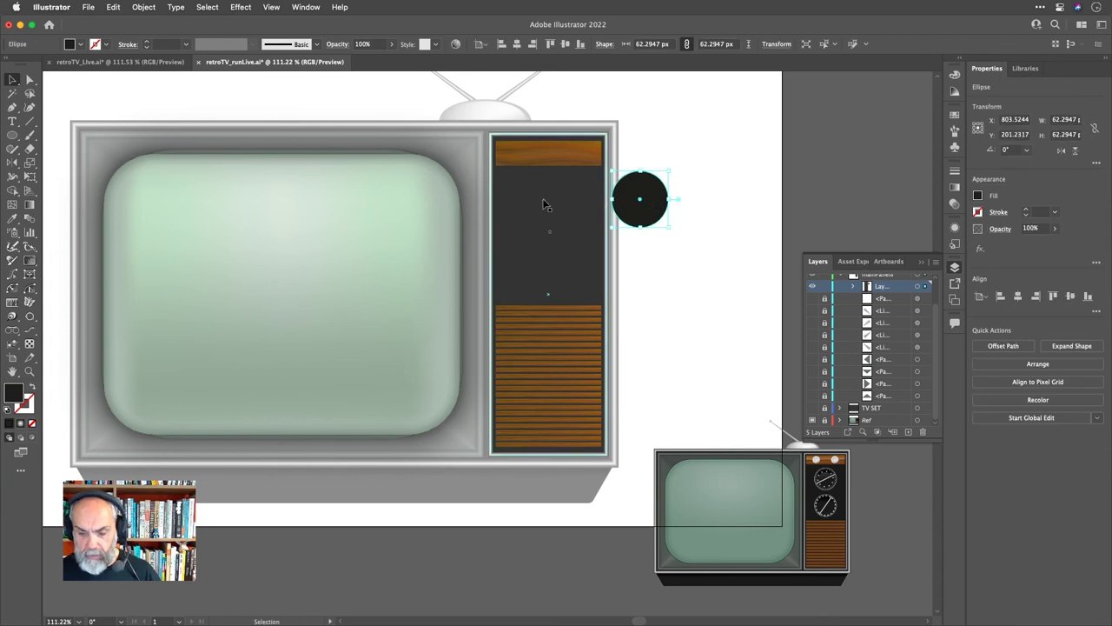
pyautogui.click(539, 205)
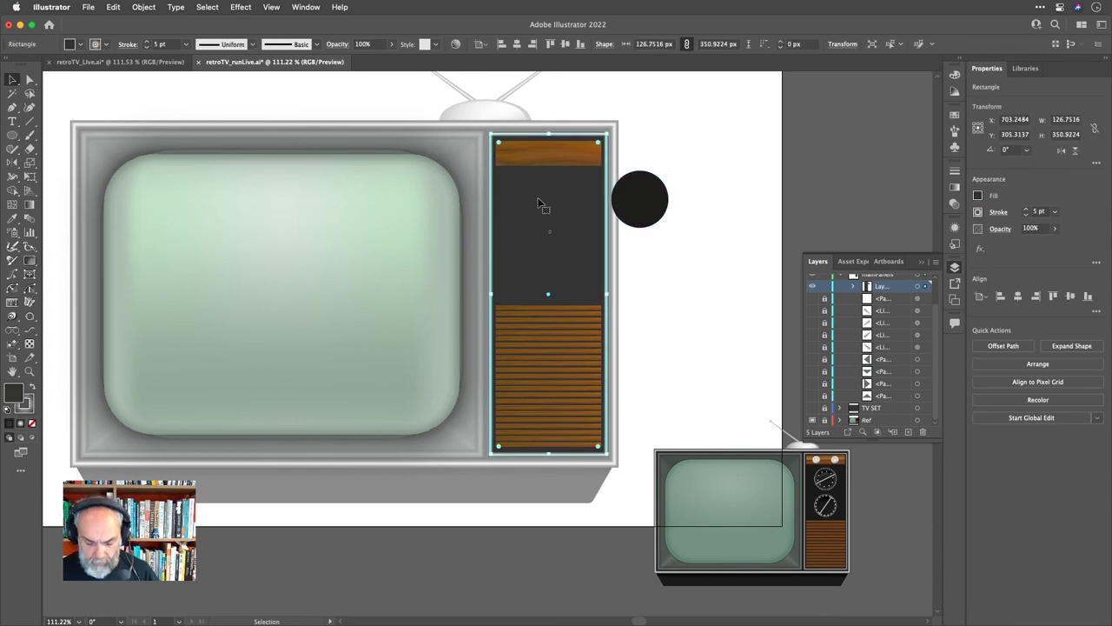
pyautogui.press('super+shift+a')
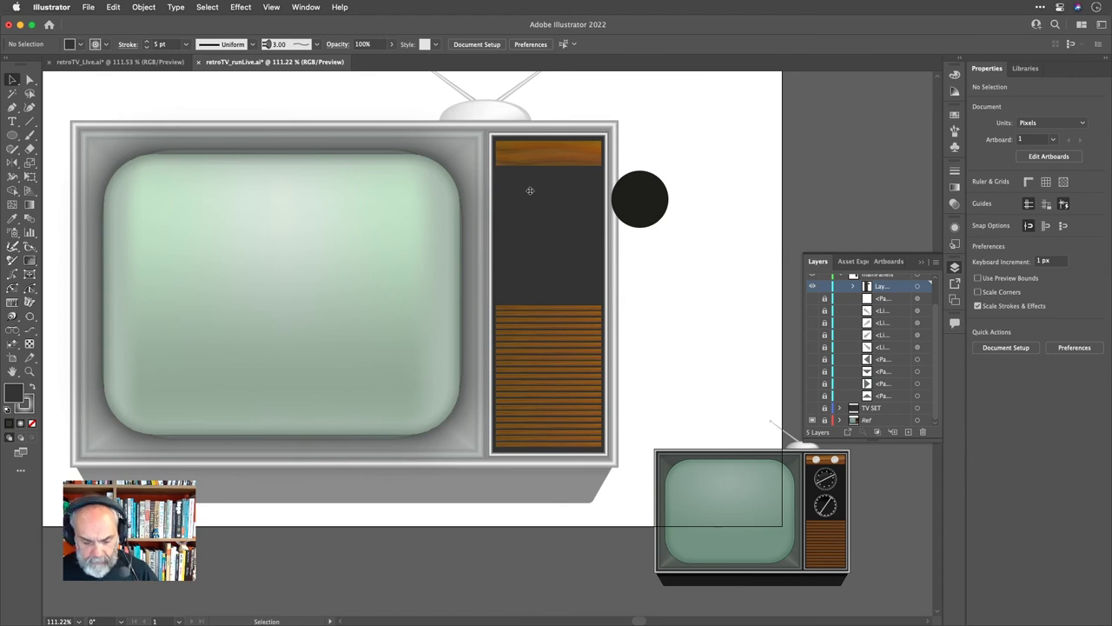
pyautogui.press('alt')
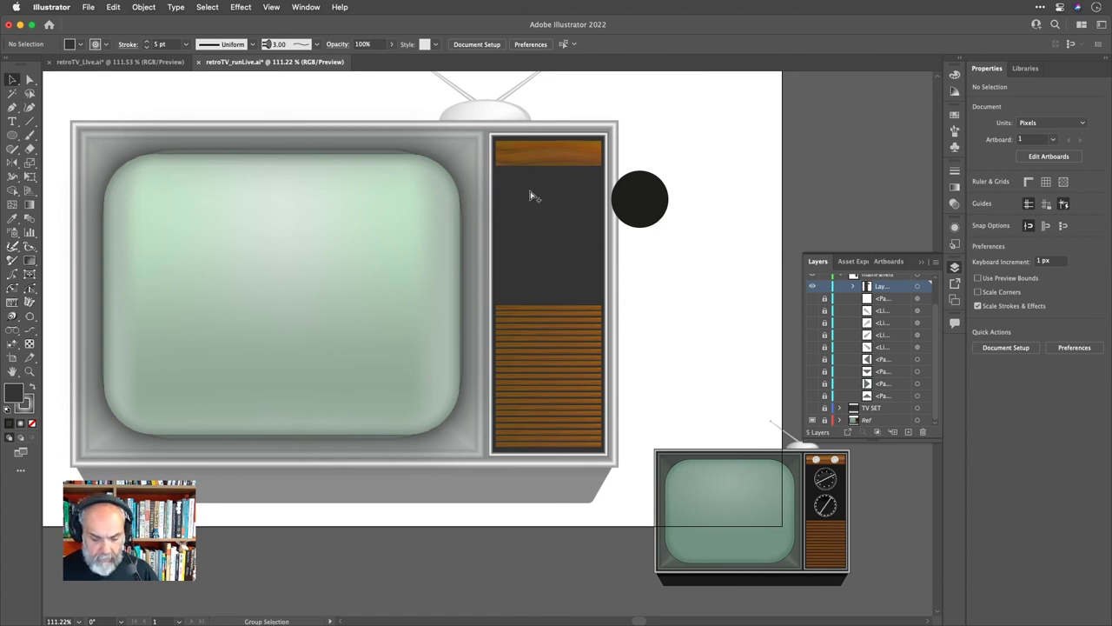
pyautogui.keyDown('alt'); pyautogui.click(530, 193); pyautogui.keyUp('alt')
pyautogui.press('super+z')
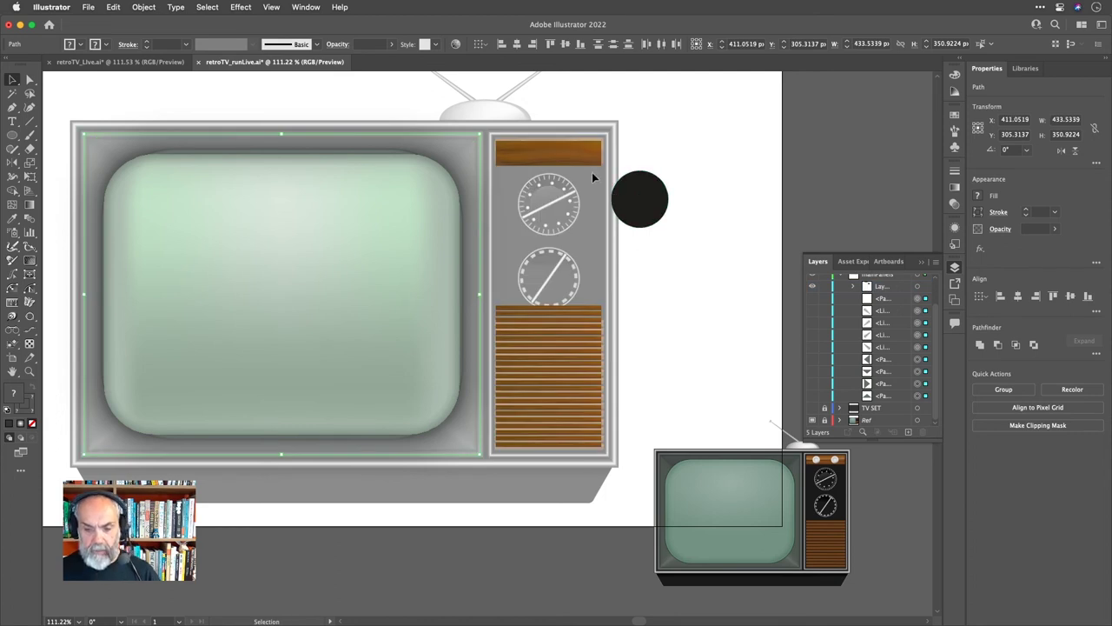
# Move the knob circle beside the dials and give it a dark grey fill.
pyautogui.scroll(5, 599, 161)
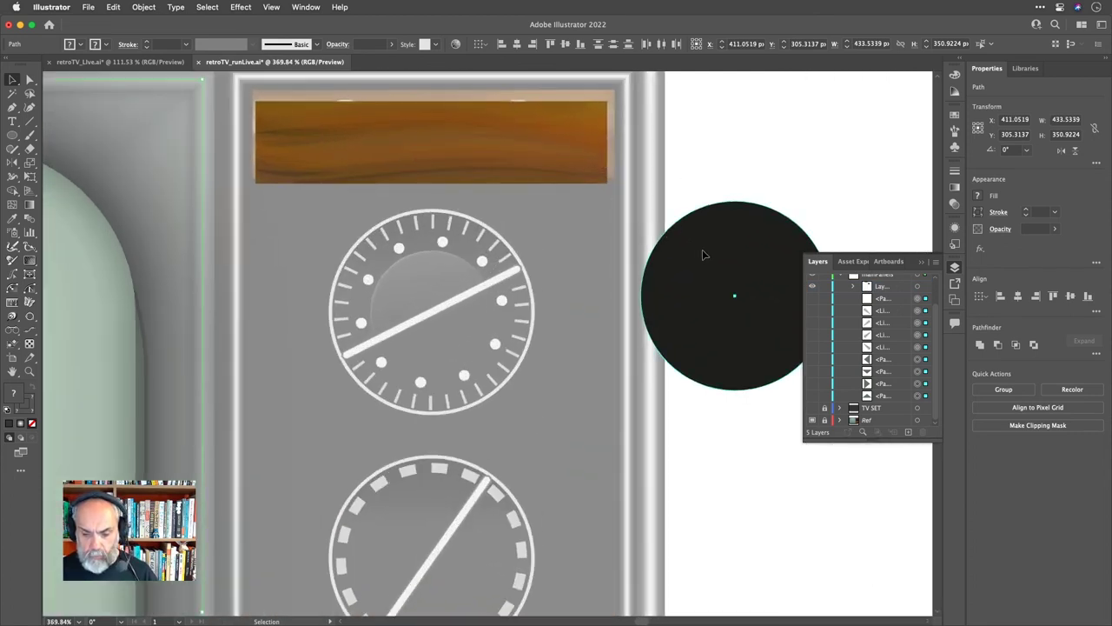
pyautogui.moveTo(703, 251); pyautogui.dragTo(614, 270)
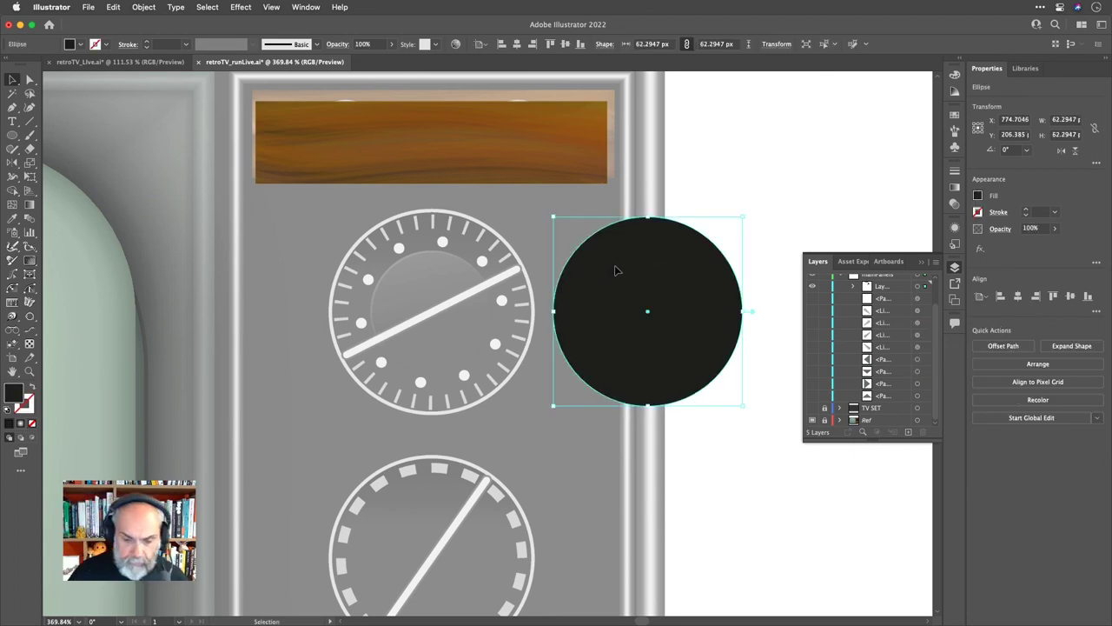
pyautogui.click(81, 45)
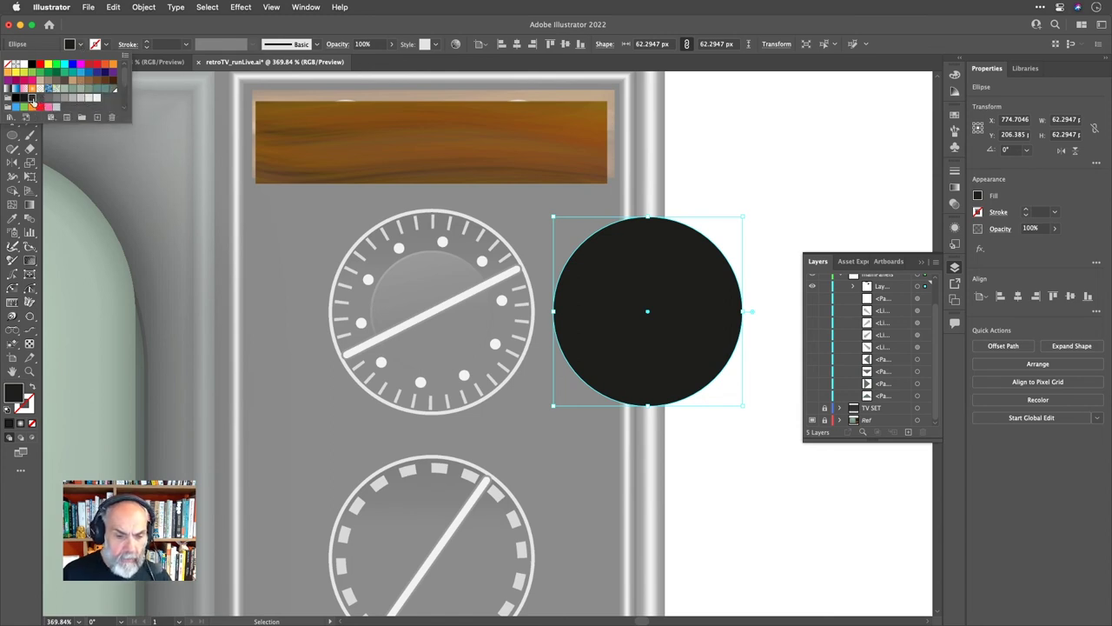
pyautogui.click(32, 98)
pyautogui.click(705, 278)
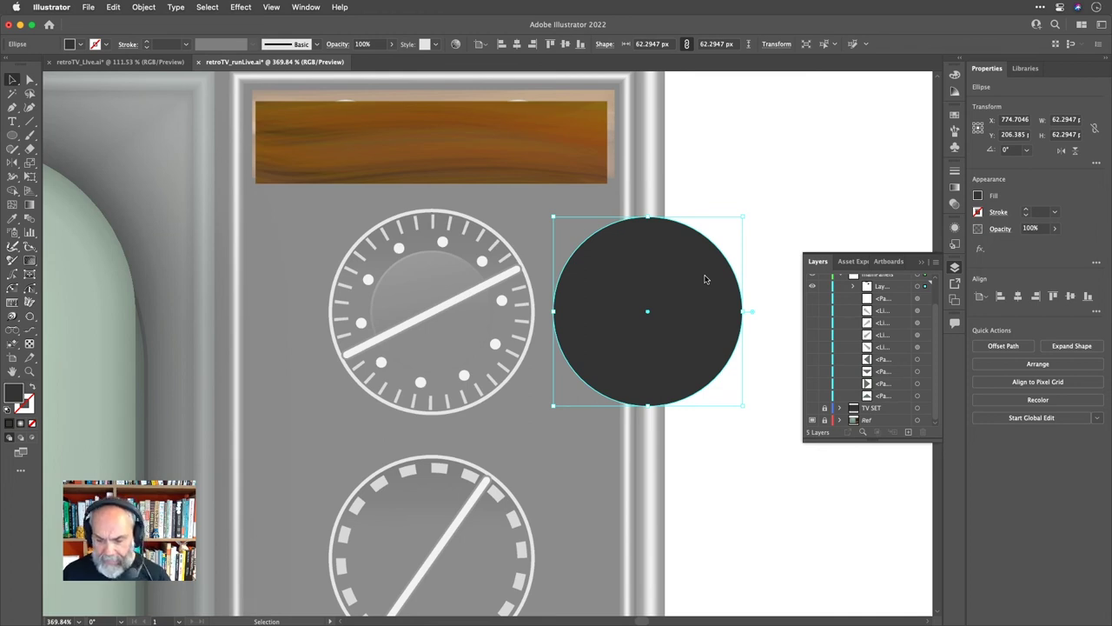
pyautogui.click(954, 227)
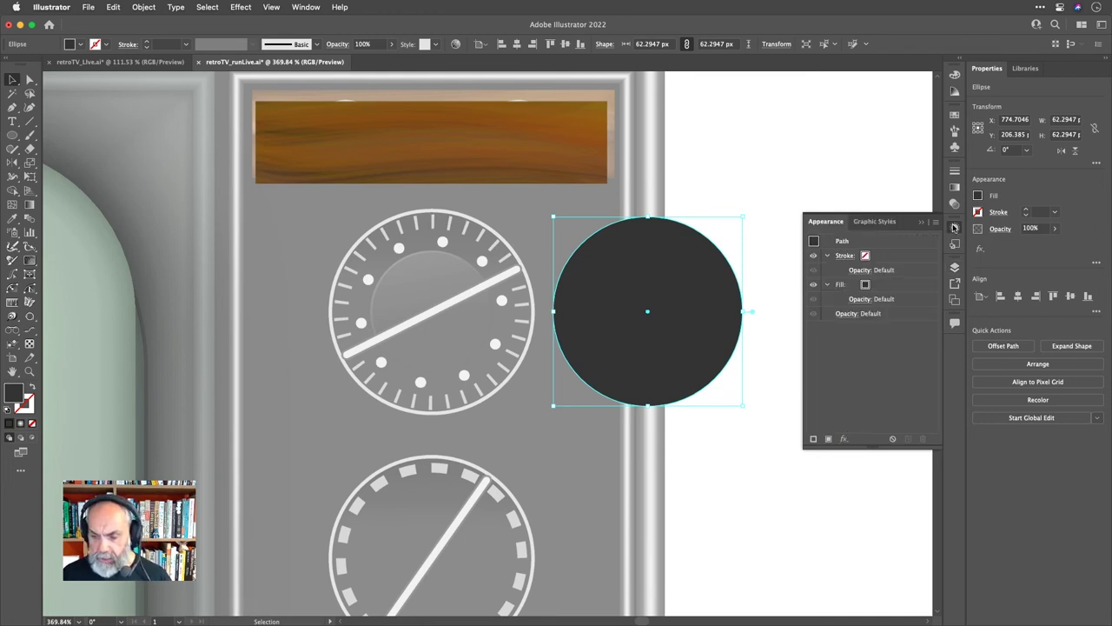
# Duplicate the knob's fill in Appearance and set the top copy to black.
pyautogui.click(887, 287)
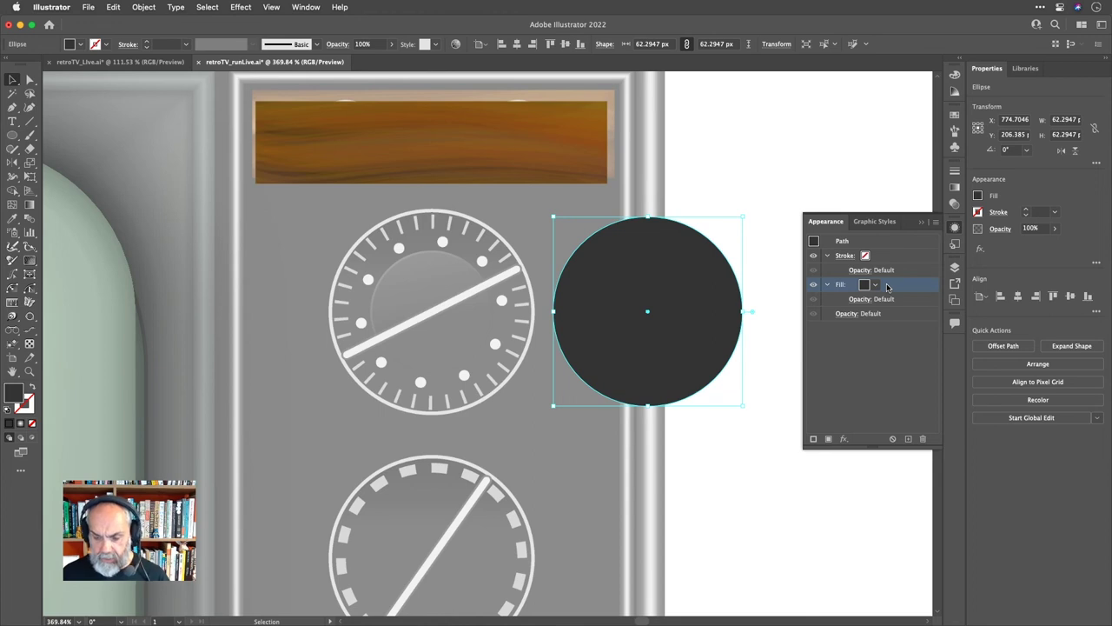
pyautogui.press('a')
pyautogui.press('v')
pyautogui.press('super+slash')
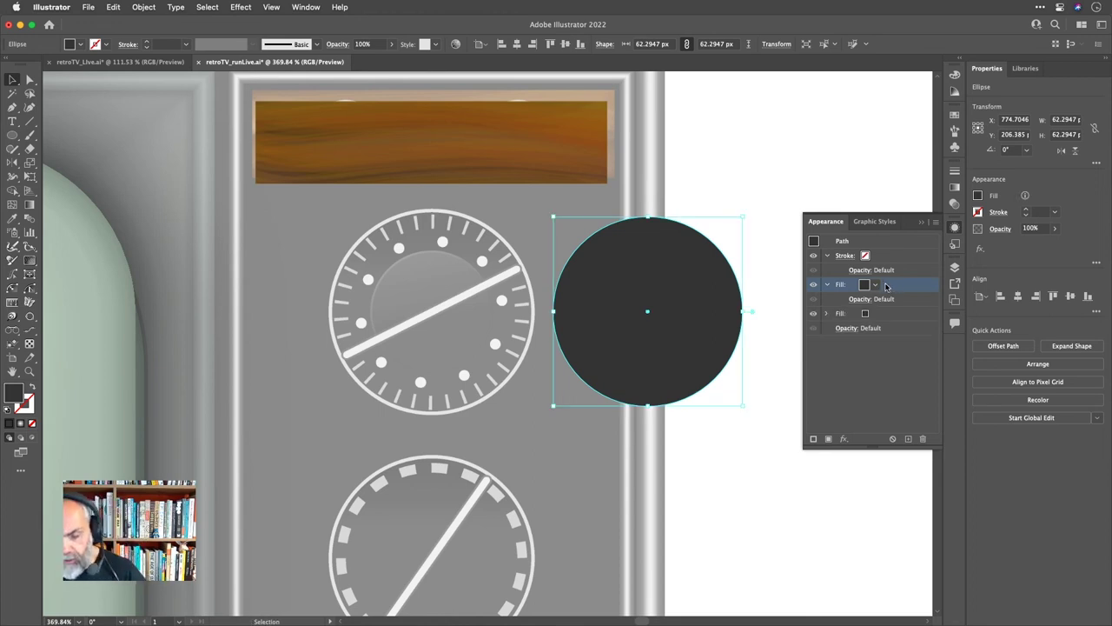
pyautogui.click(879, 285)
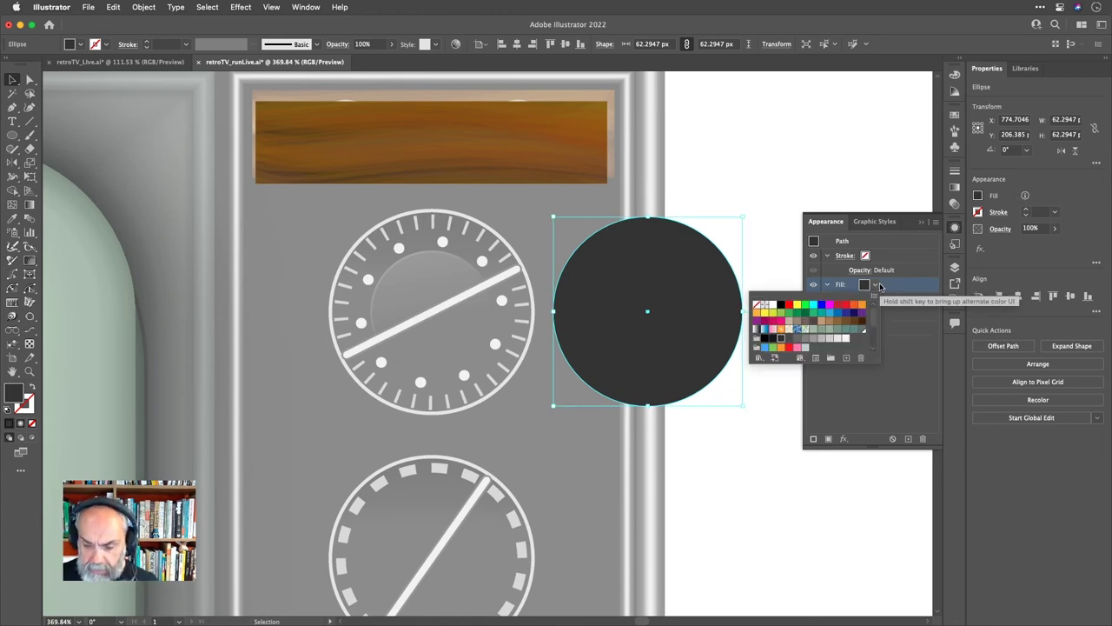
pyautogui.click(771, 338)
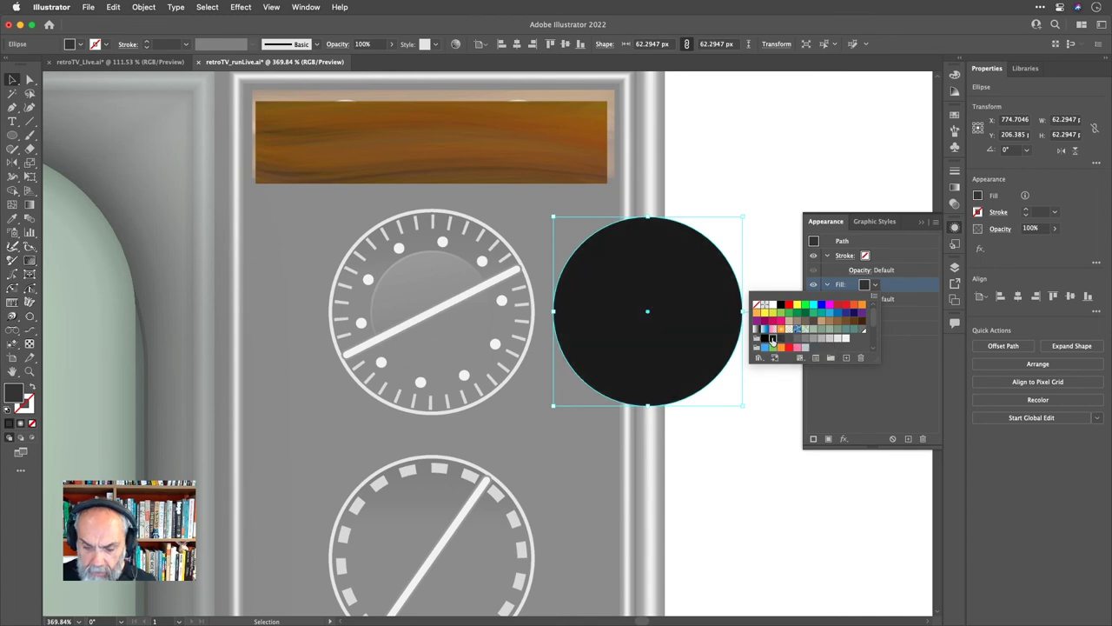
pyautogui.click(914, 286)
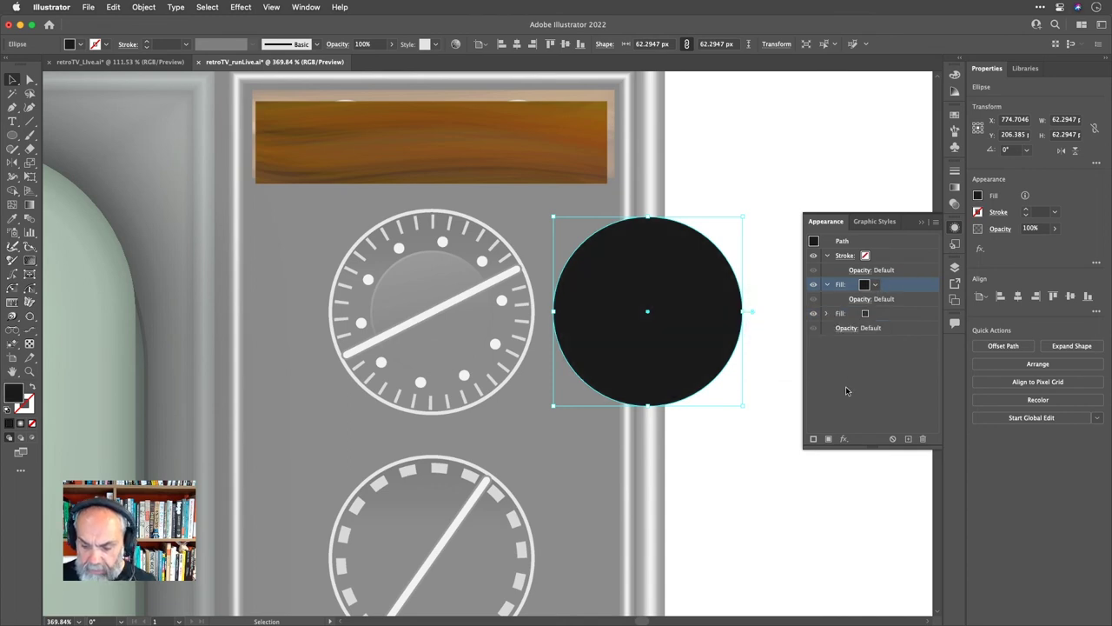
# Add a Distort & Transform > Transform effect to the black top fill.
pyautogui.click(844, 438)
pyautogui.moveTo(889, 296)
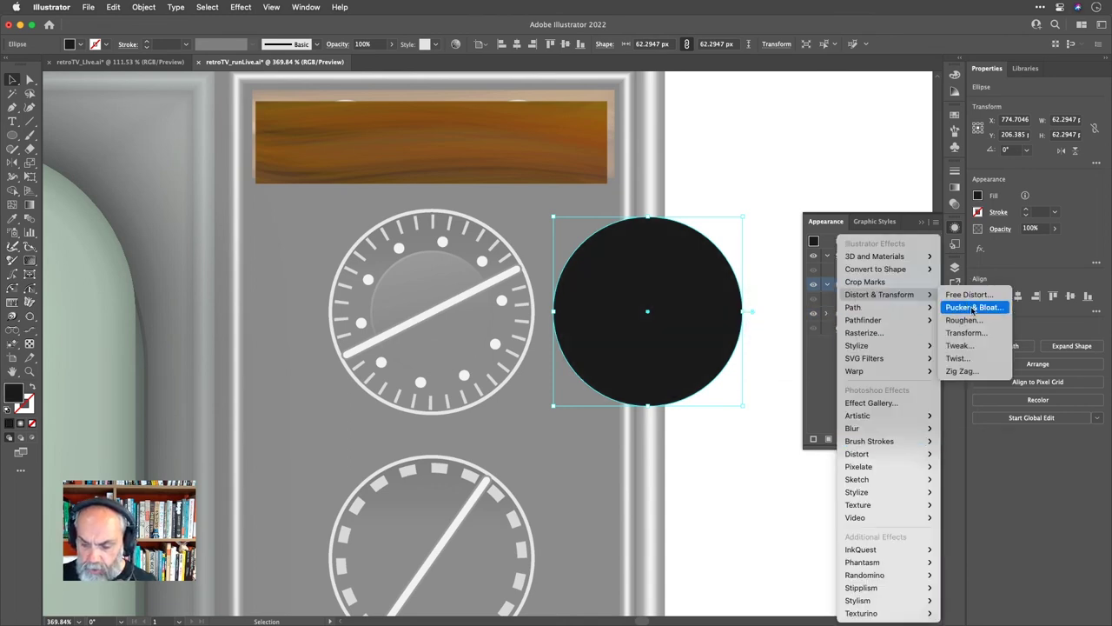
pyautogui.click(964, 332)
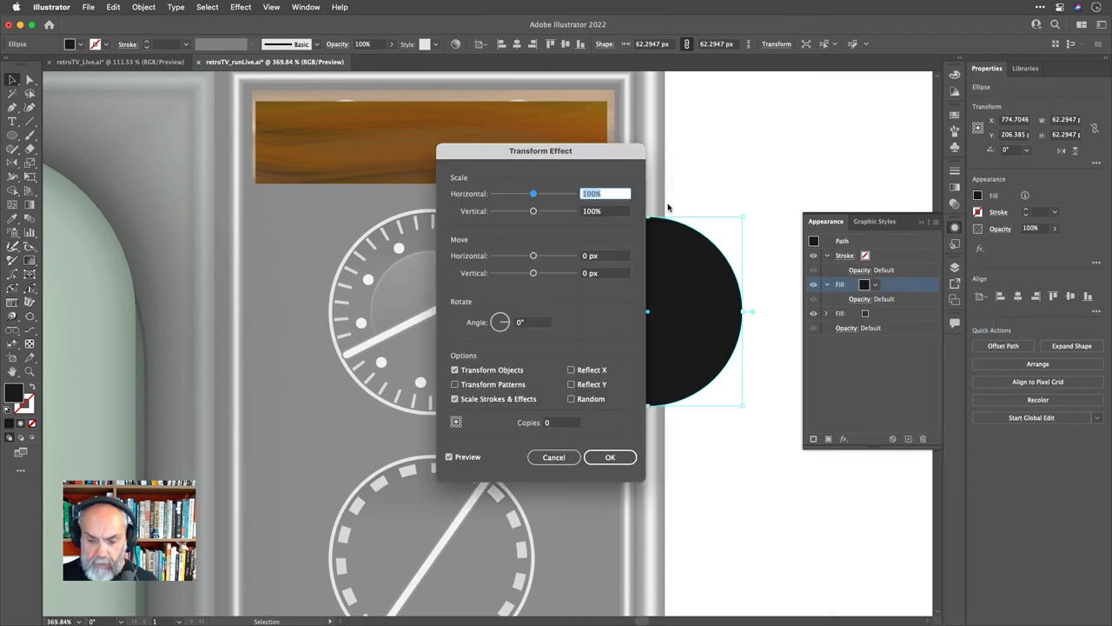
# Set the black fill's Transform scale to 75% horizontal and 75% vertical, then confirm.
pyautogui.moveTo(627, 152); pyautogui.dragTo(517, 153)
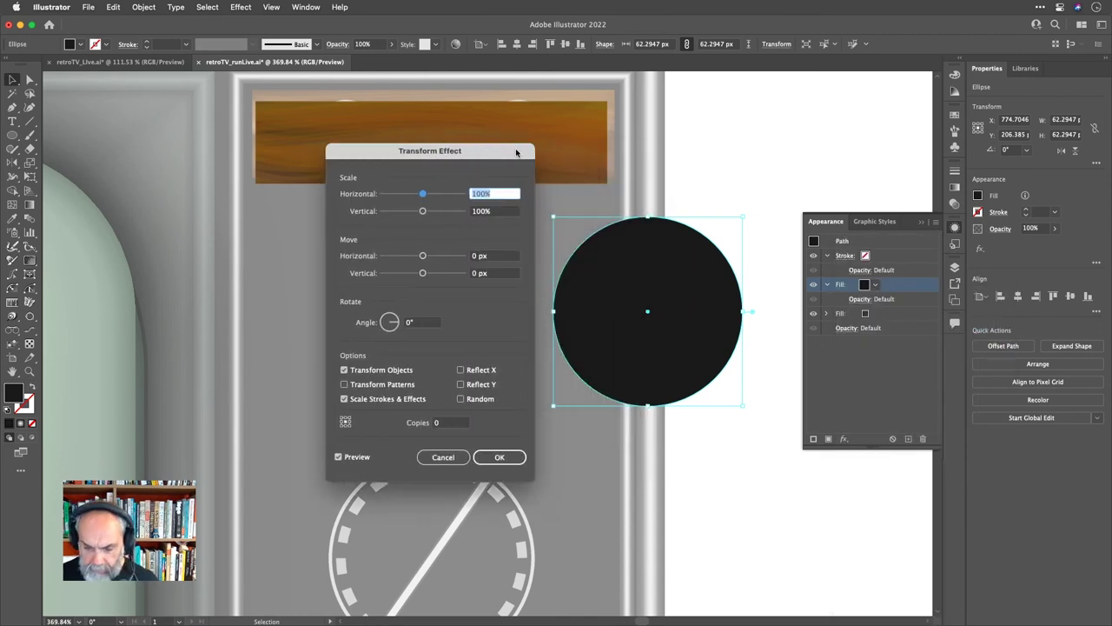
pyautogui.press('Down')
pyautogui.press('Down')
pyautogui.press('Down')
pyautogui.press('Down')
pyautogui.press('Down')
pyautogui.press('Down')
pyautogui.press('Down')
pyautogui.press('Down')
pyautogui.press('Down')
pyautogui.press('Down')
pyautogui.press('Down')
pyautogui.press('Down')
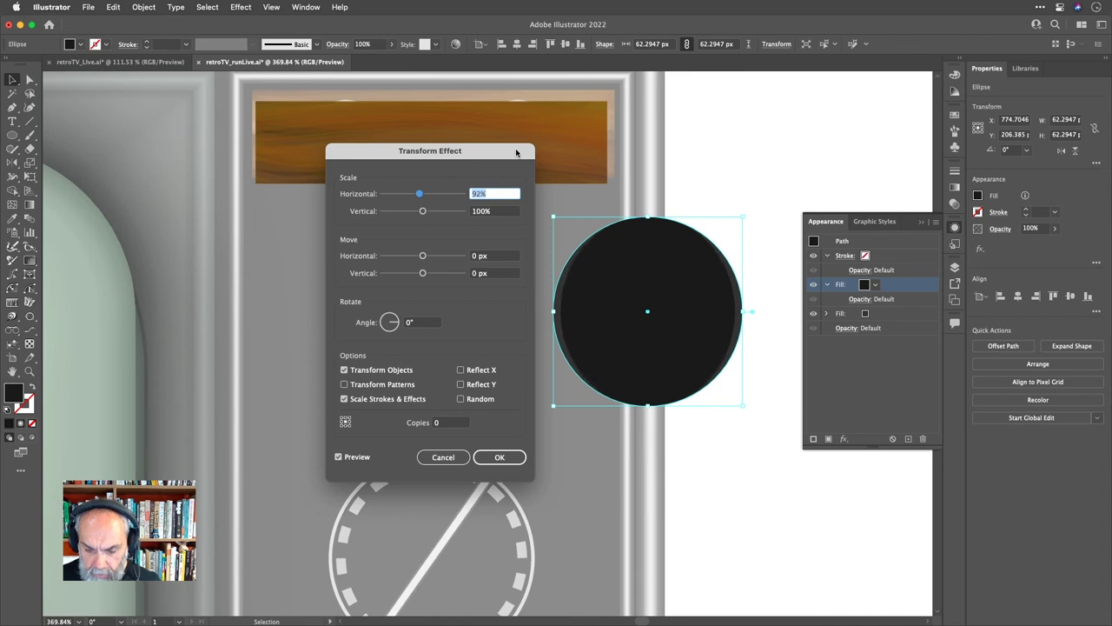
pyautogui.press('Down')
pyautogui.press('Down')
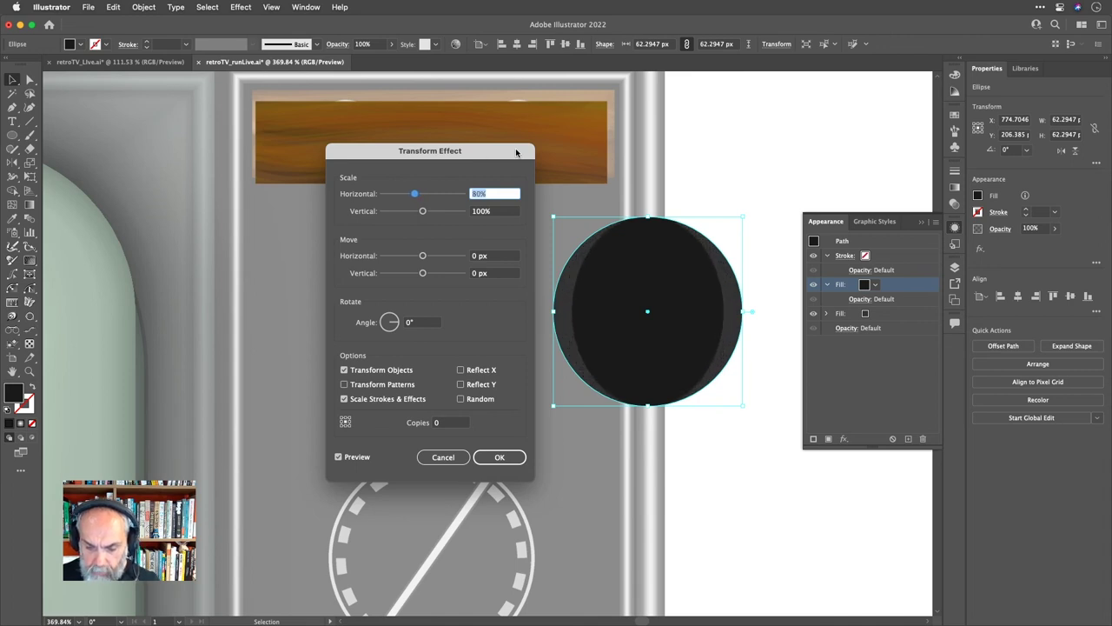
pyautogui.press('Down')
pyautogui.press('Down')
pyautogui.press('Down')
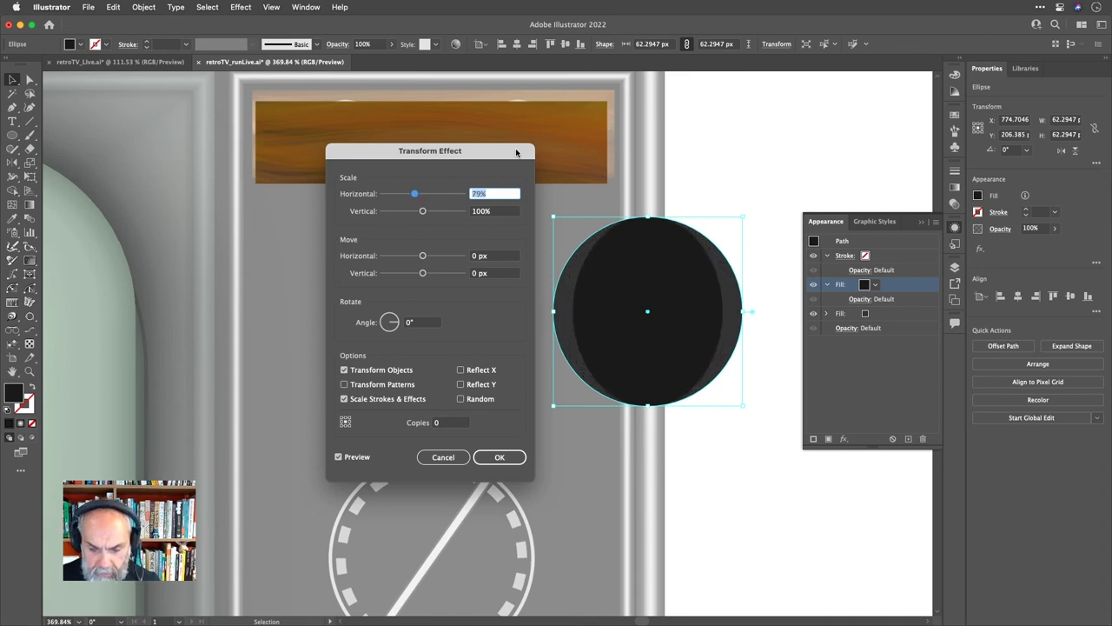
pyautogui.press('Down')
pyautogui.press('Down')
pyautogui.press('Down')
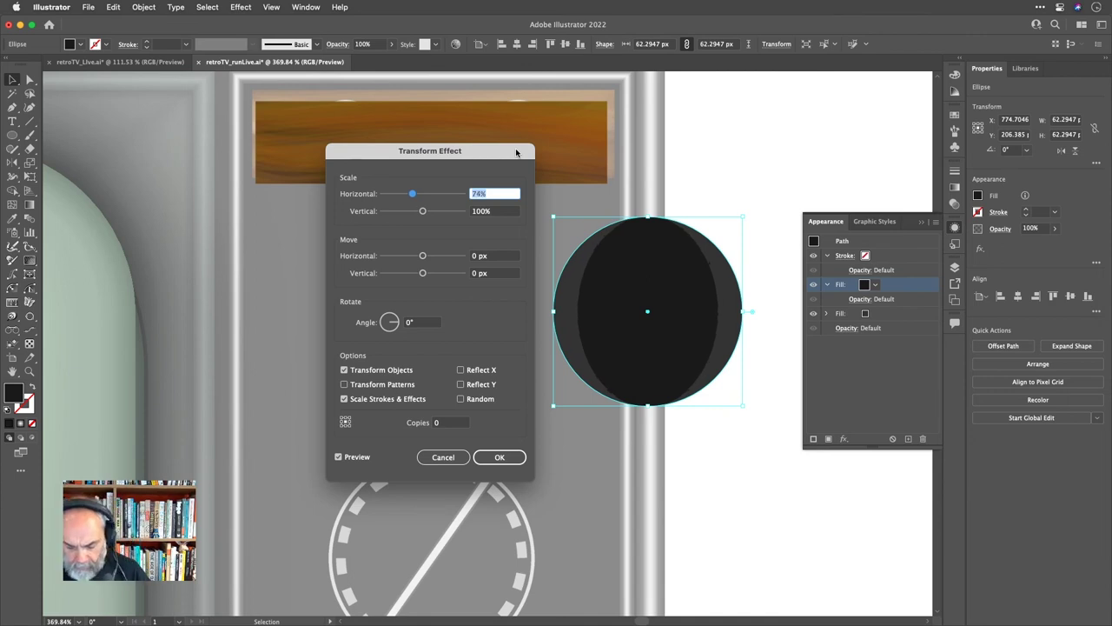
pyautogui.press('Up')
pyautogui.press('Tab')
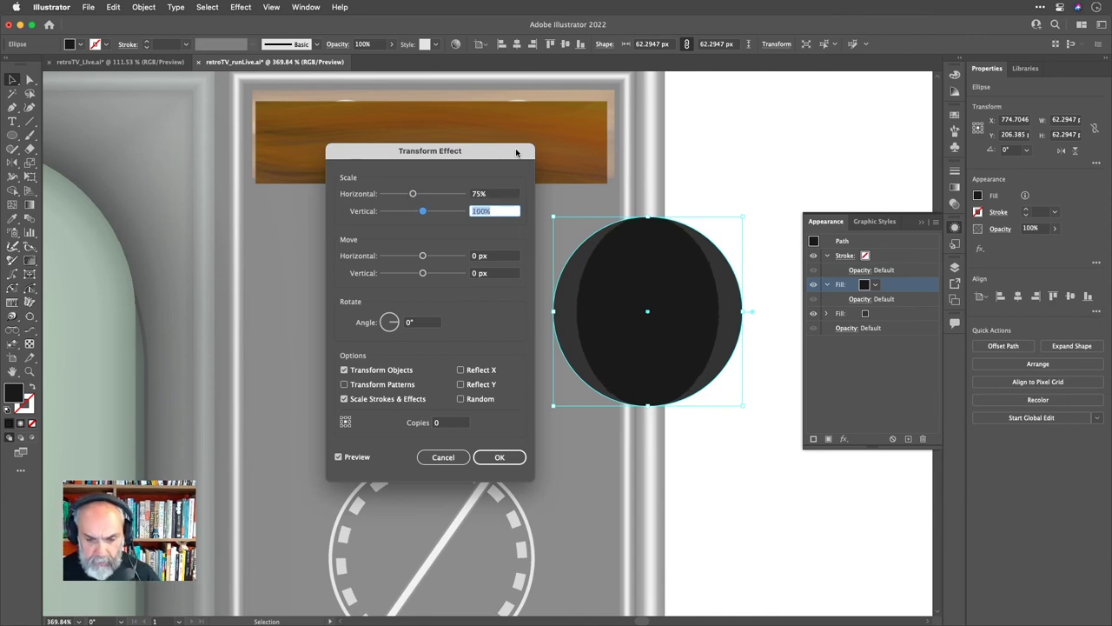
pyautogui.write('75')
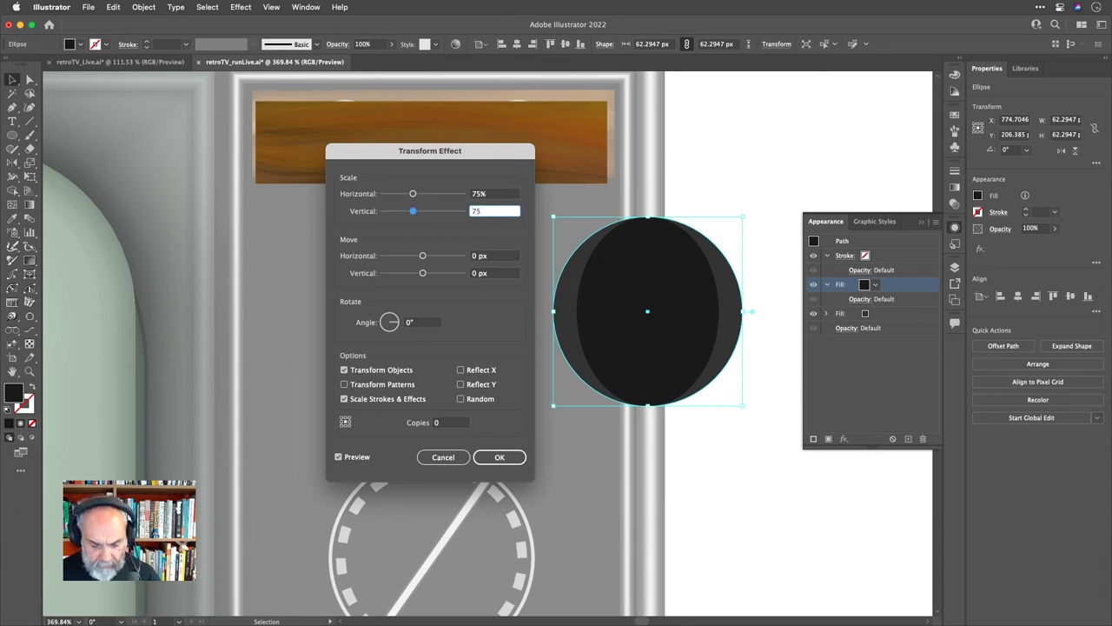
pyautogui.press('Tab')
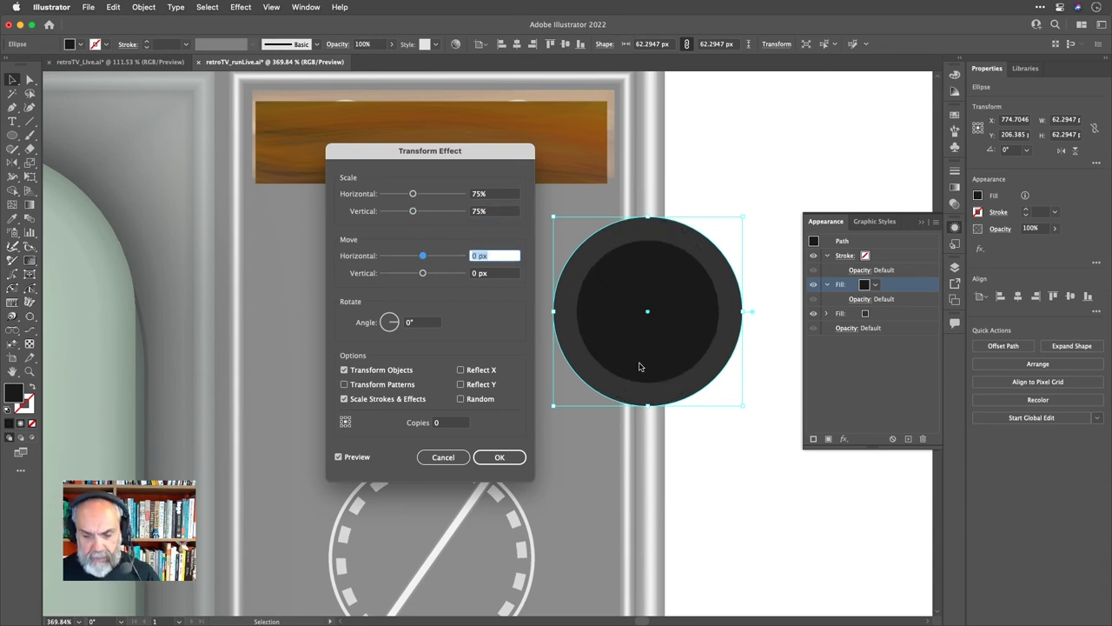
pyautogui.click(499, 457)
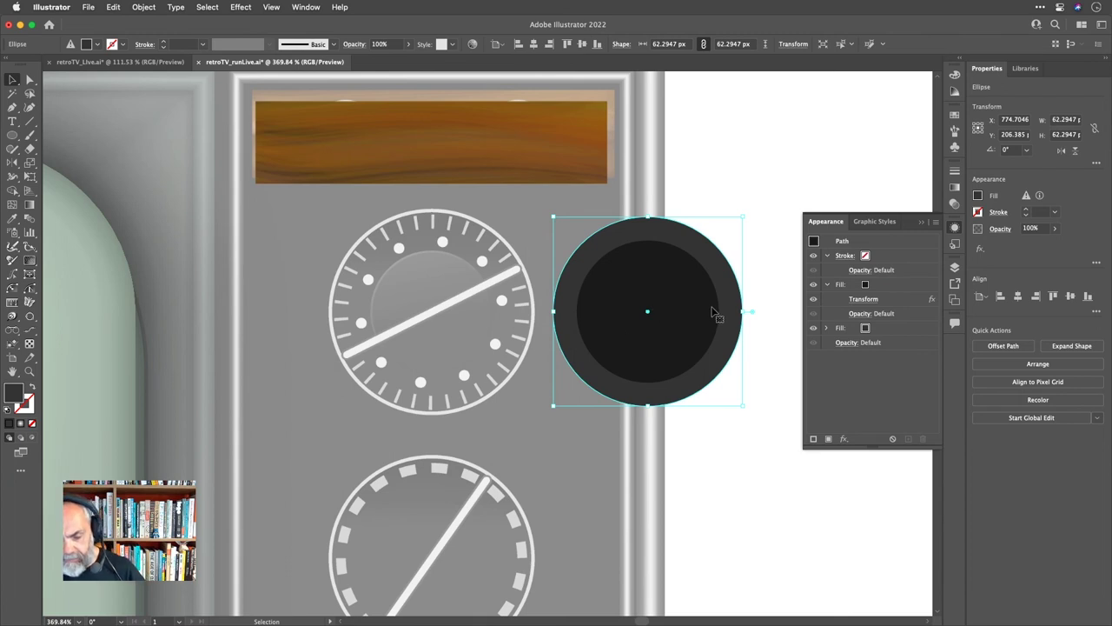
# Duplicate the black fill, make the copy dark grey, and rescale its Transform to 73% by 73%.
pyautogui.click(900, 285)
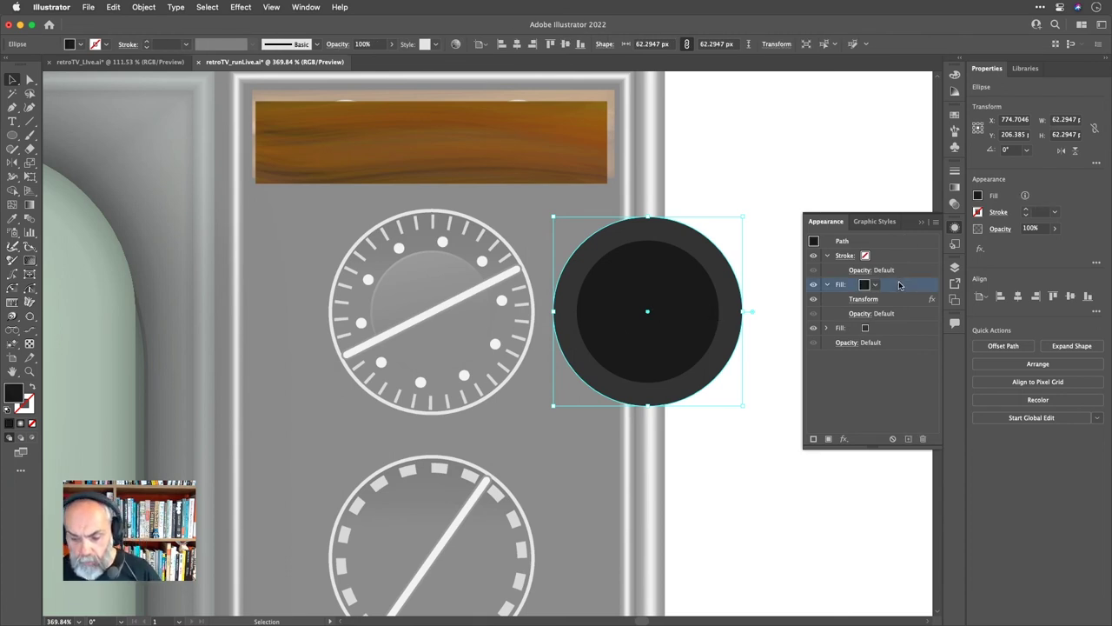
pyautogui.click(909, 438)
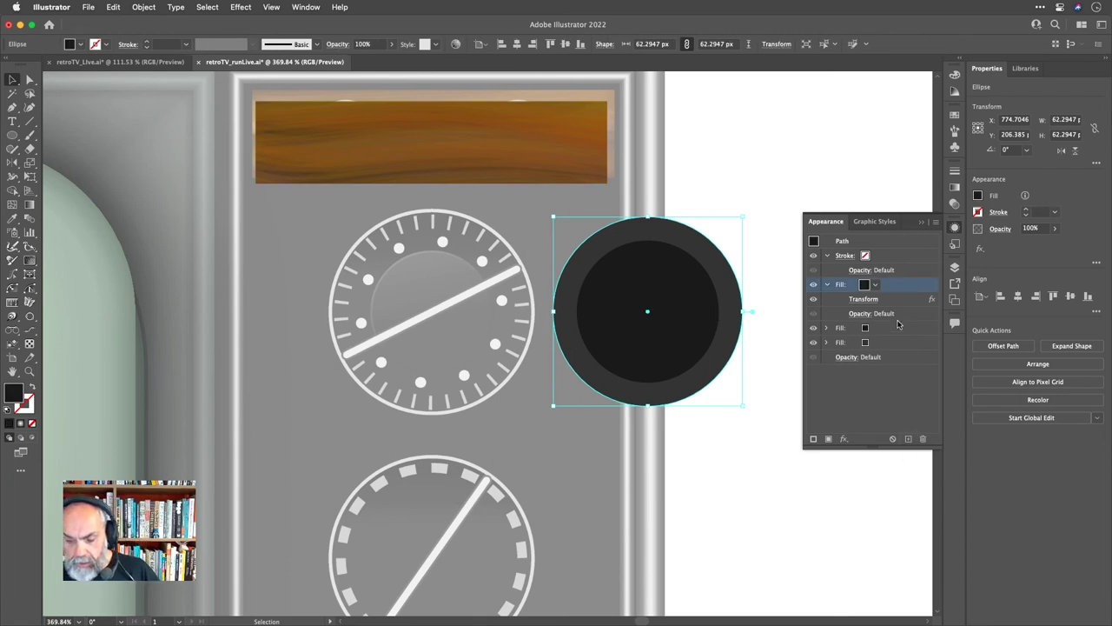
pyautogui.click(876, 285)
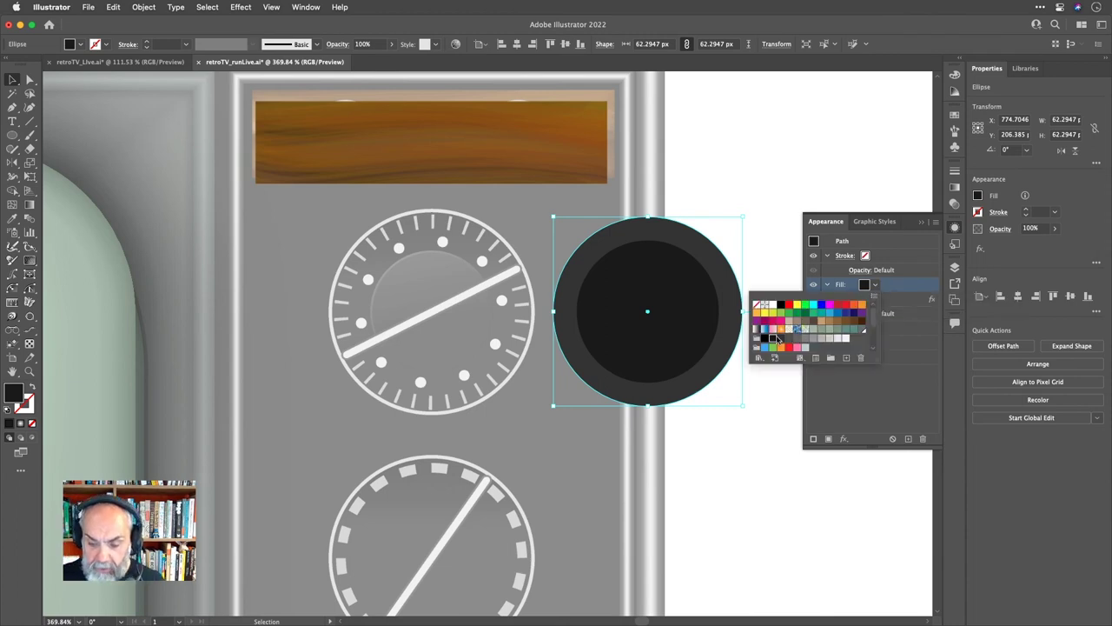
pyautogui.click(777, 340)
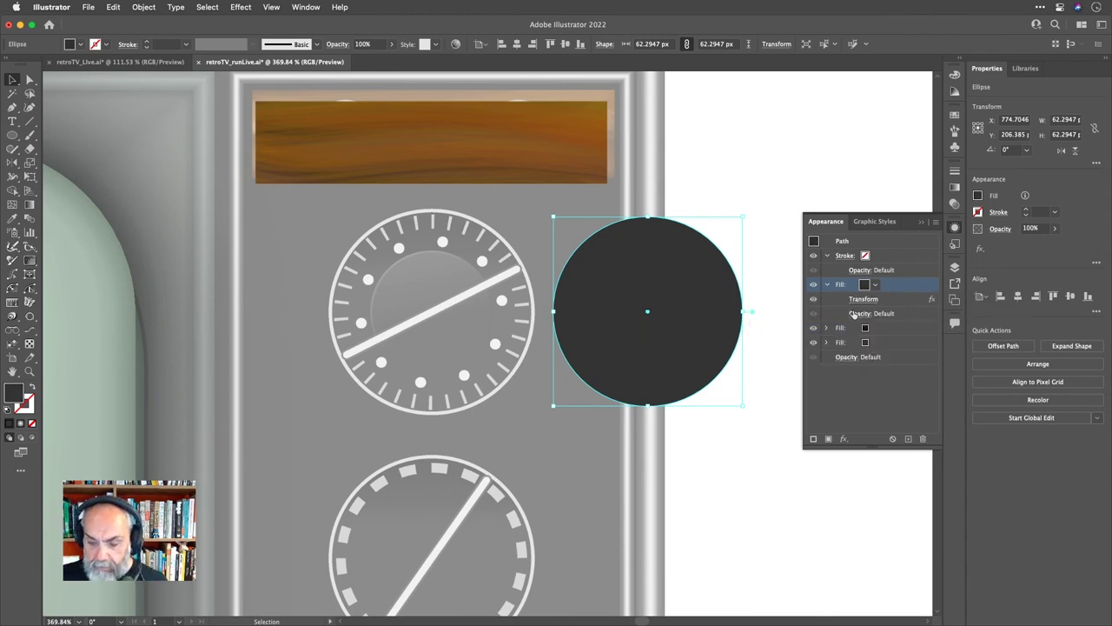
pyautogui.click(863, 299)
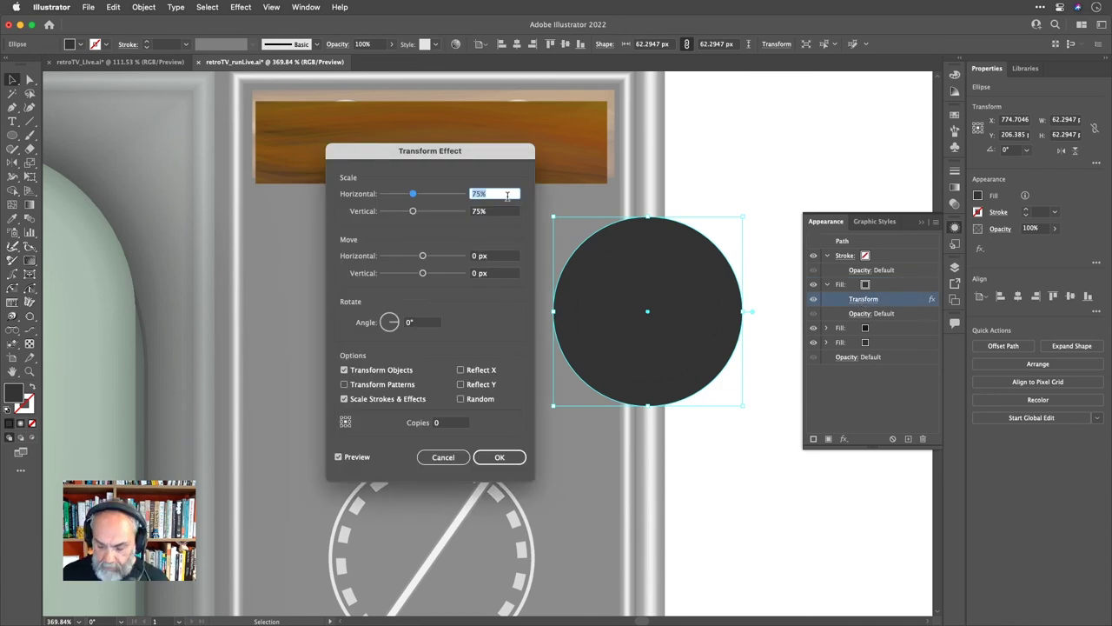
pyautogui.press('Down')
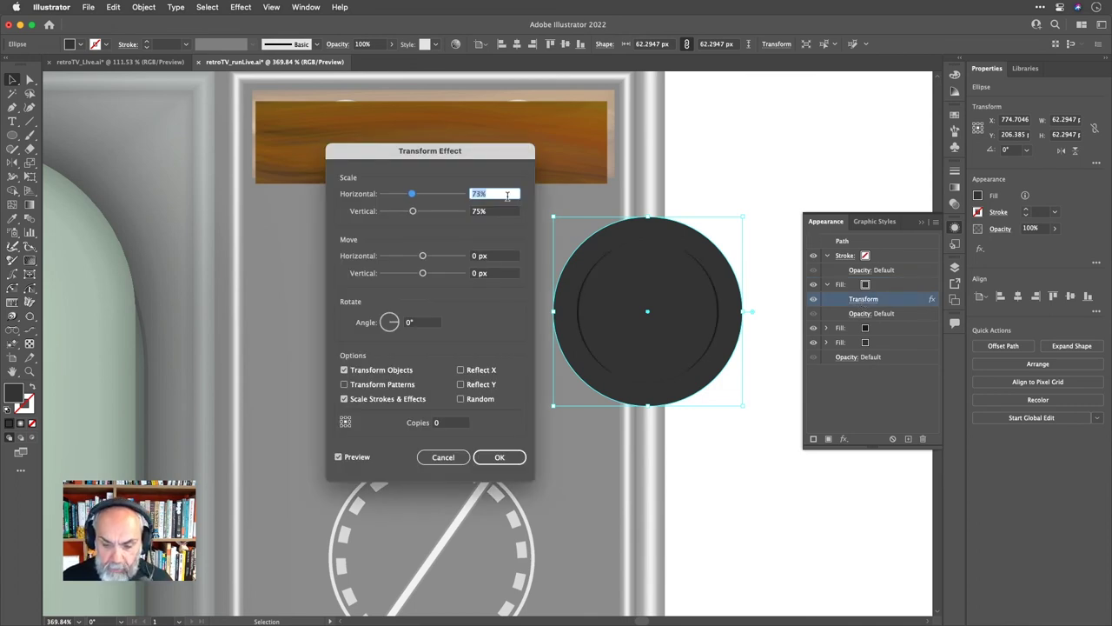
pyautogui.press('Tab')
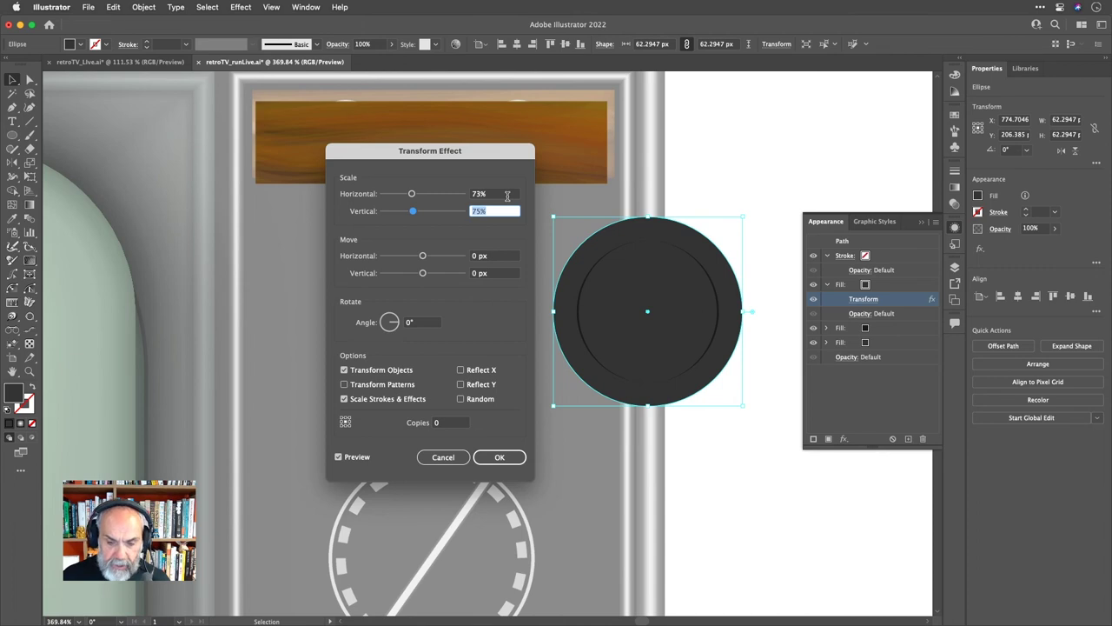
pyautogui.press('Down')
pyautogui.press('Down')
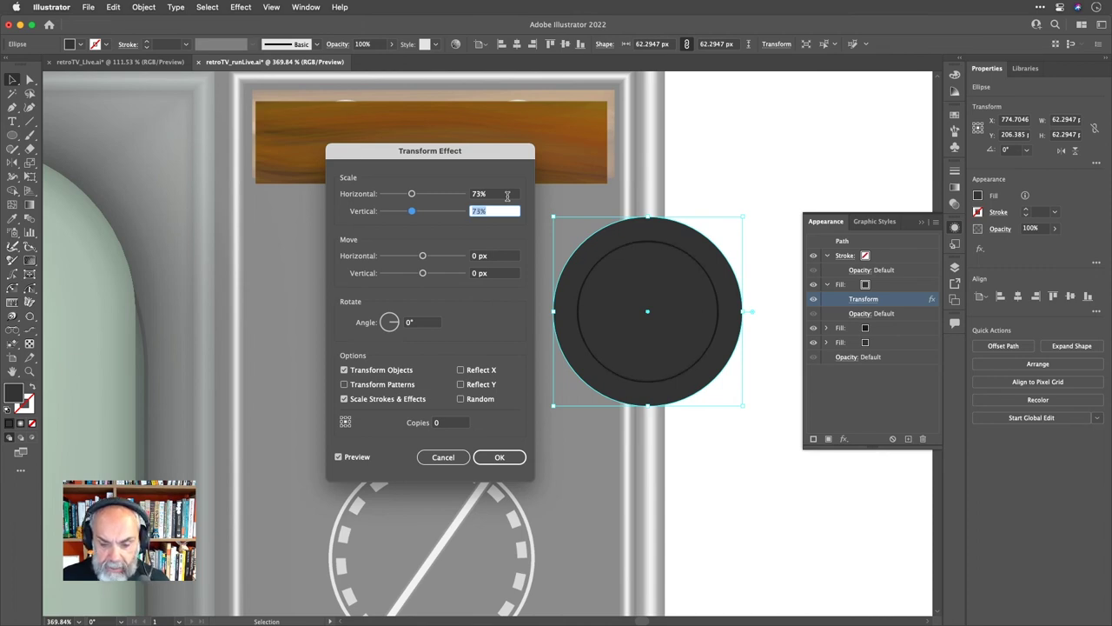
pyautogui.press('Return')
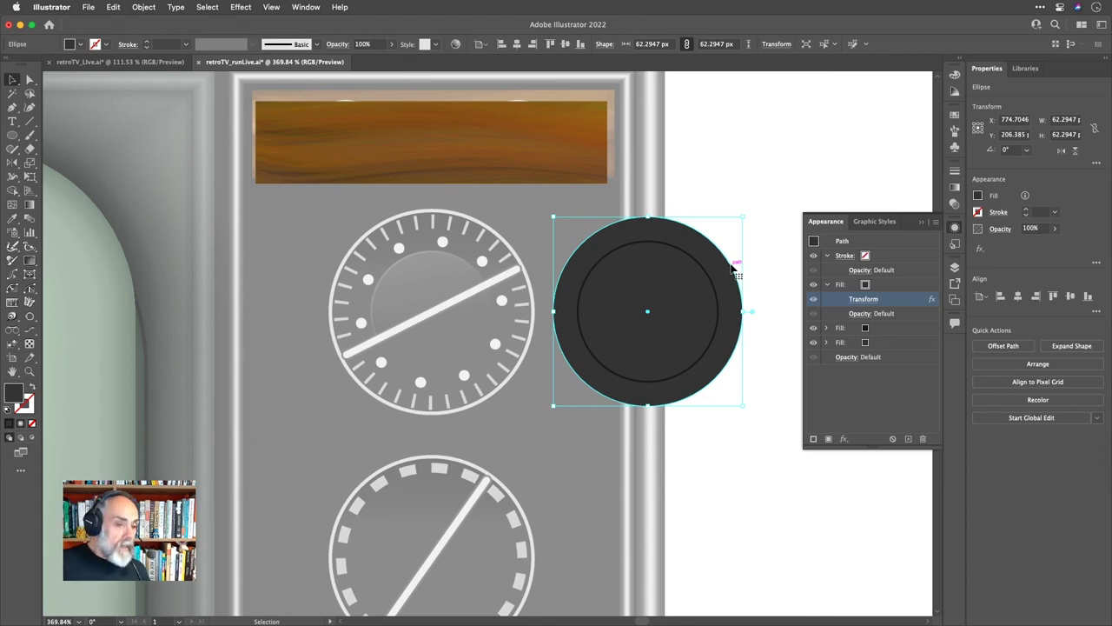
# Make the knob's 1 pt stroke white and reapply the last Transform effect to it.
pyautogui.click(864, 255)
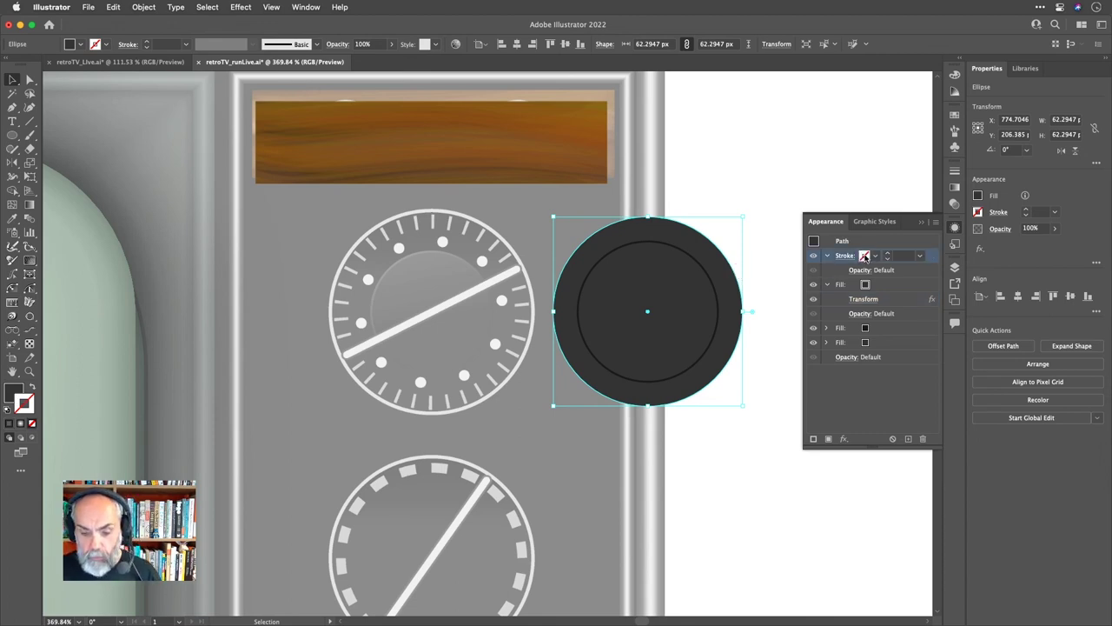
pyautogui.click(877, 257)
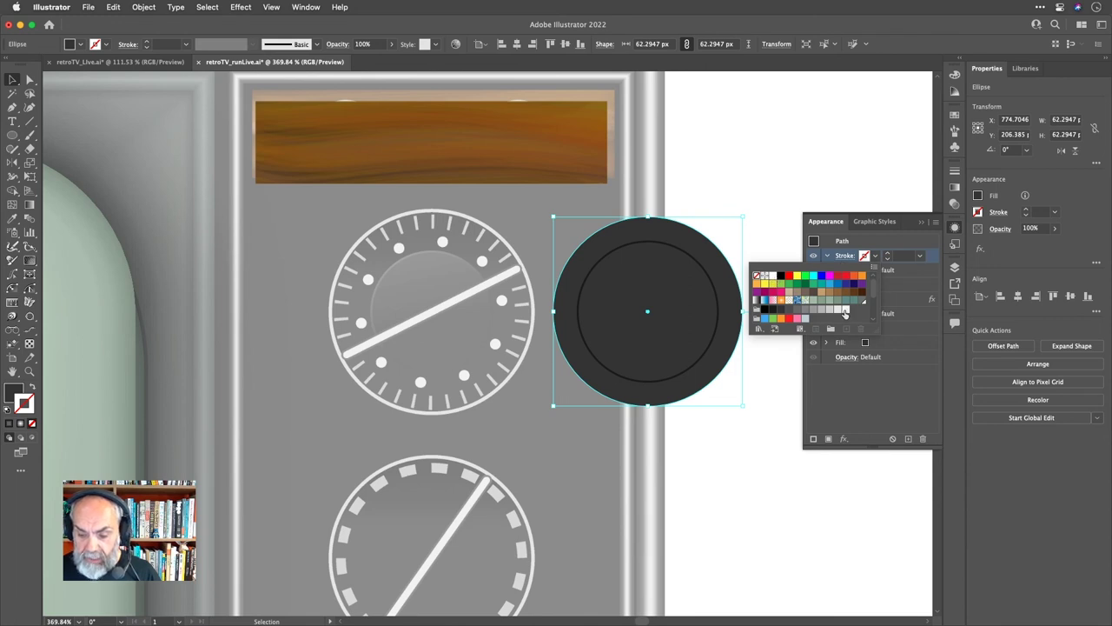
pyautogui.click(844, 309)
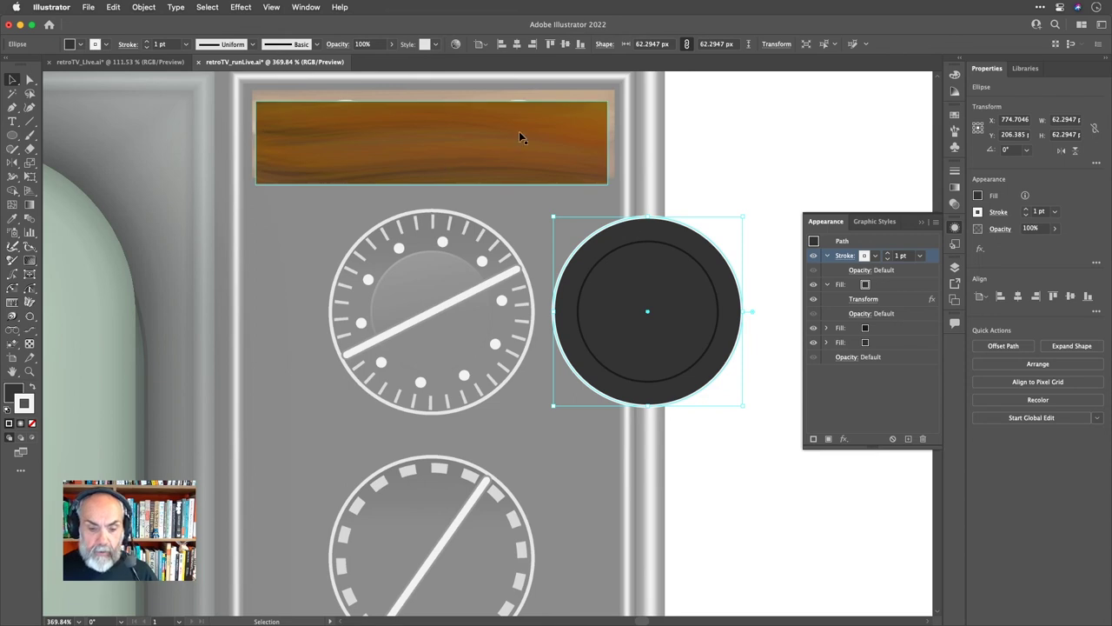
pyautogui.press('super')
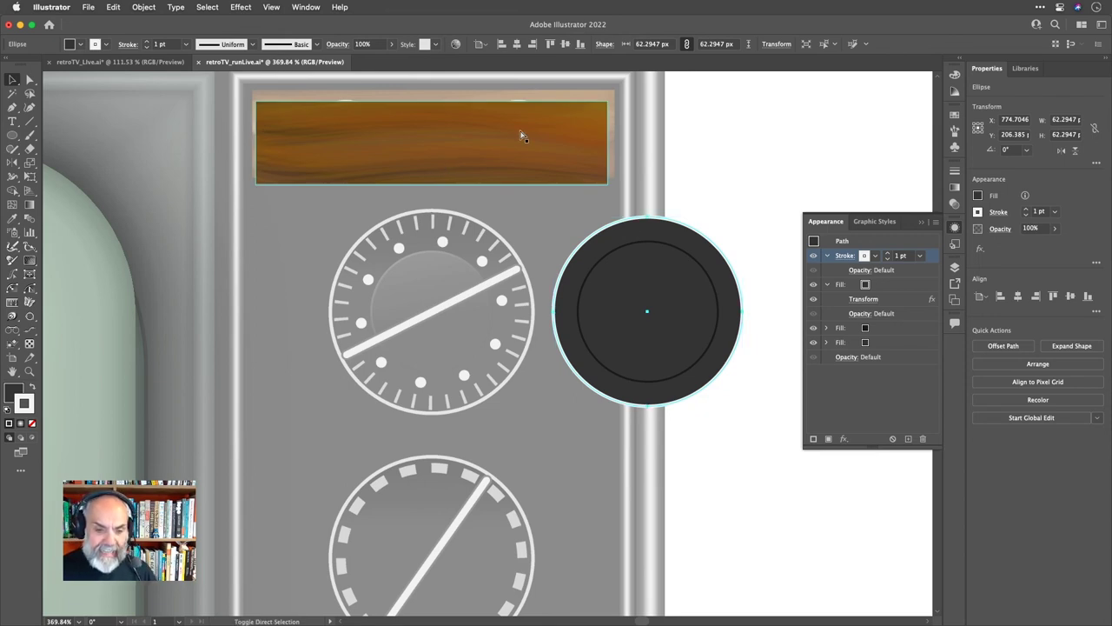
pyautogui.press('super+shift+e')
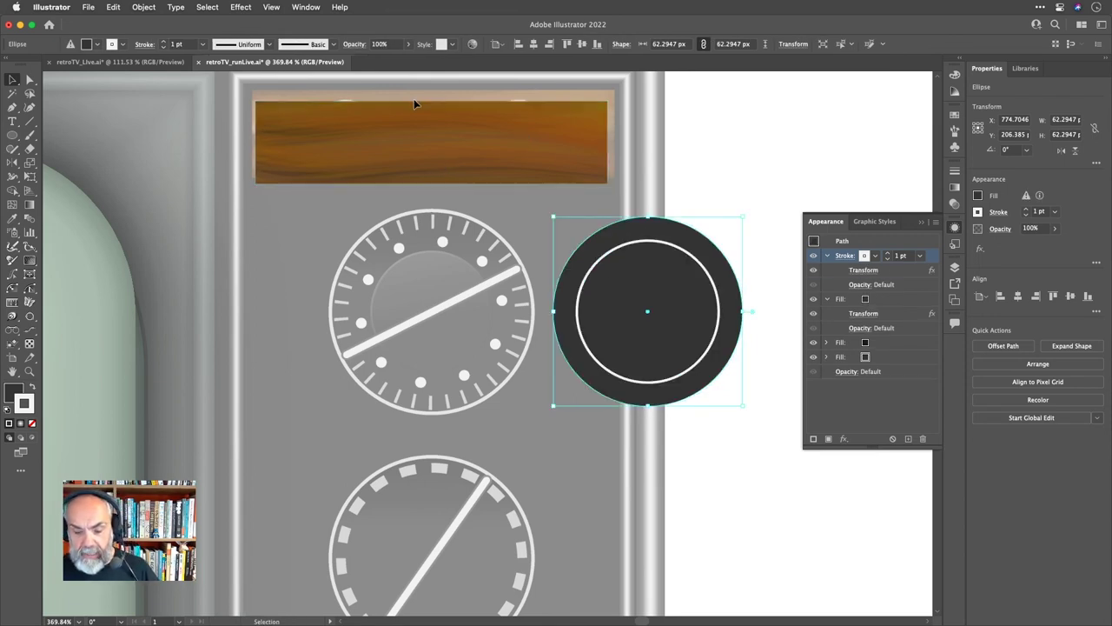
# Rescale the white stroke's Transform to 86% horizontal and 85% vertical.
pyautogui.click(242, 8)
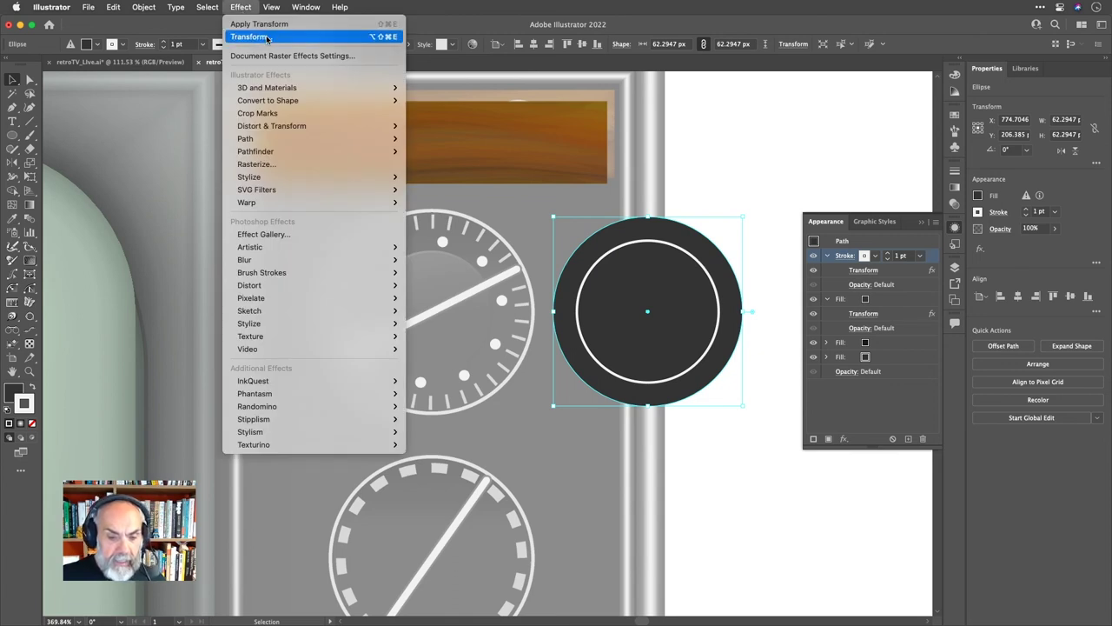
pyautogui.click(252, 9)
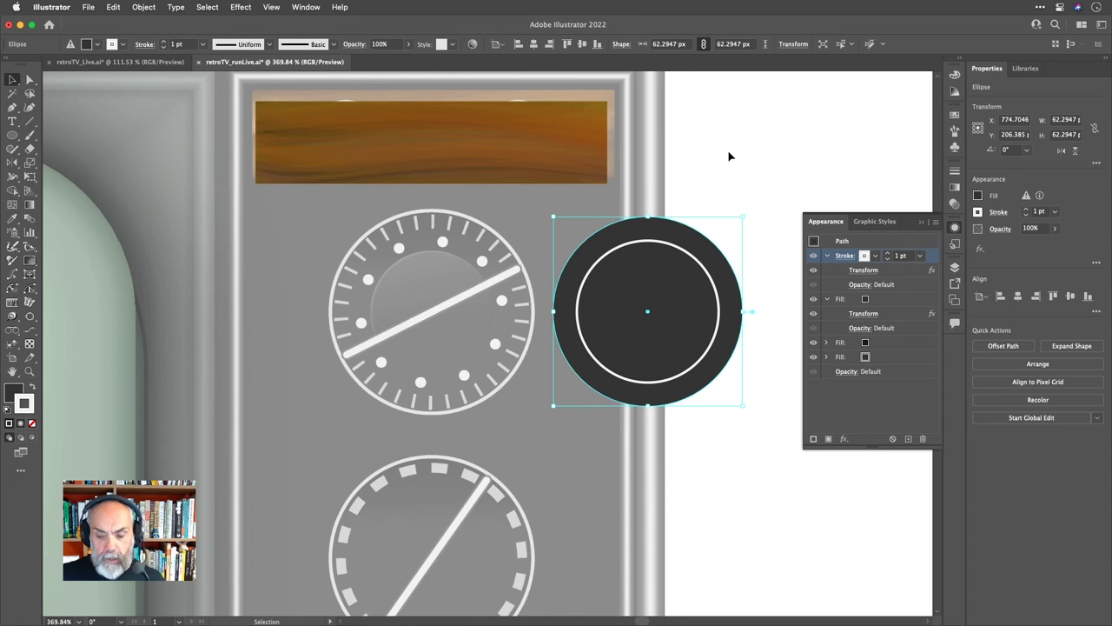
pyautogui.click(865, 270)
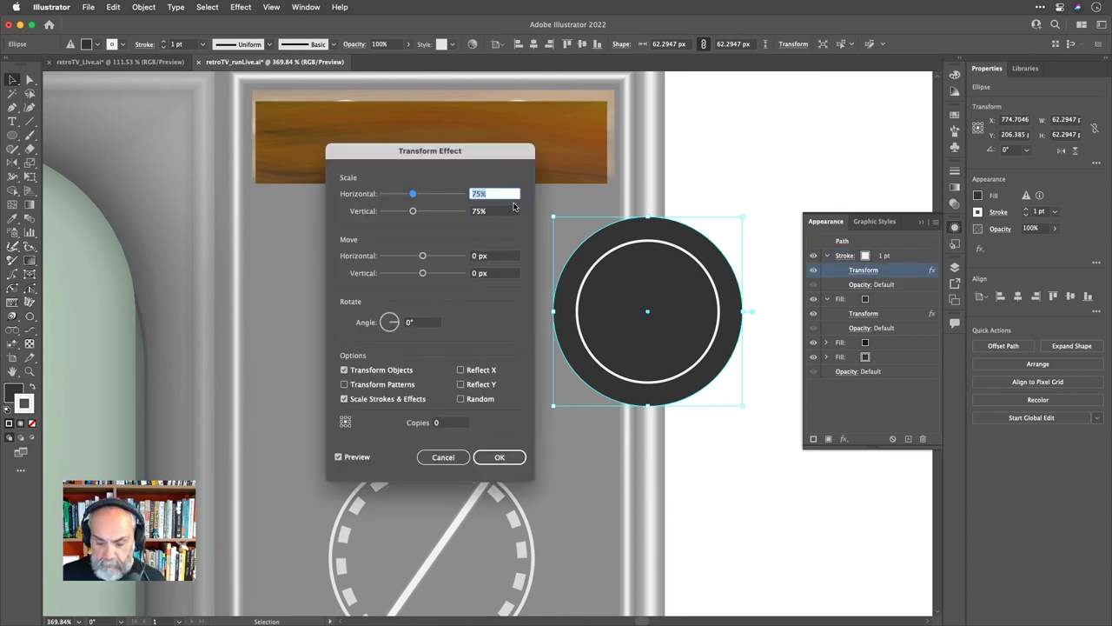
pyautogui.press('Up')
pyautogui.press('Up')
pyautogui.press('Up')
pyautogui.press('Up')
pyautogui.press('Up')
pyautogui.press('Up')
pyautogui.press('Up')
pyautogui.press('Up')
pyautogui.press('Up')
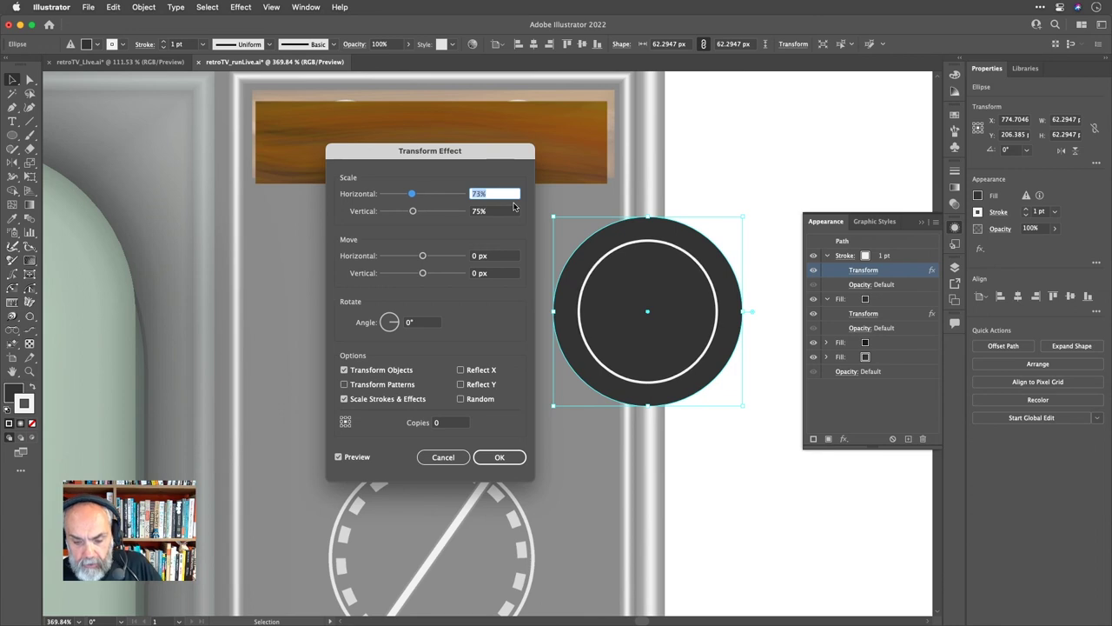
pyautogui.press('Up')
pyautogui.press('Up')
pyautogui.press('Up')
pyautogui.press('Up')
pyautogui.press('Up')
pyautogui.press('Up')
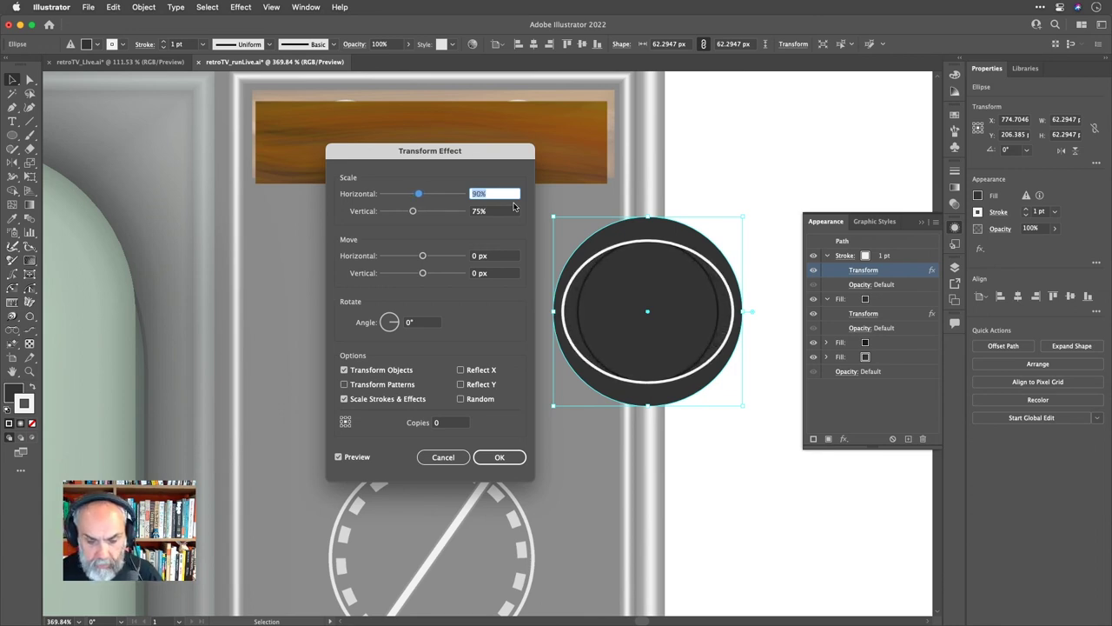
pyautogui.press('Tab')
pyautogui.press('Up')
pyautogui.press('Up')
pyautogui.press('Up')
pyautogui.press('Up')
pyautogui.press('Up')
pyautogui.press('Up')
pyautogui.press('Up')
pyautogui.press('Up')
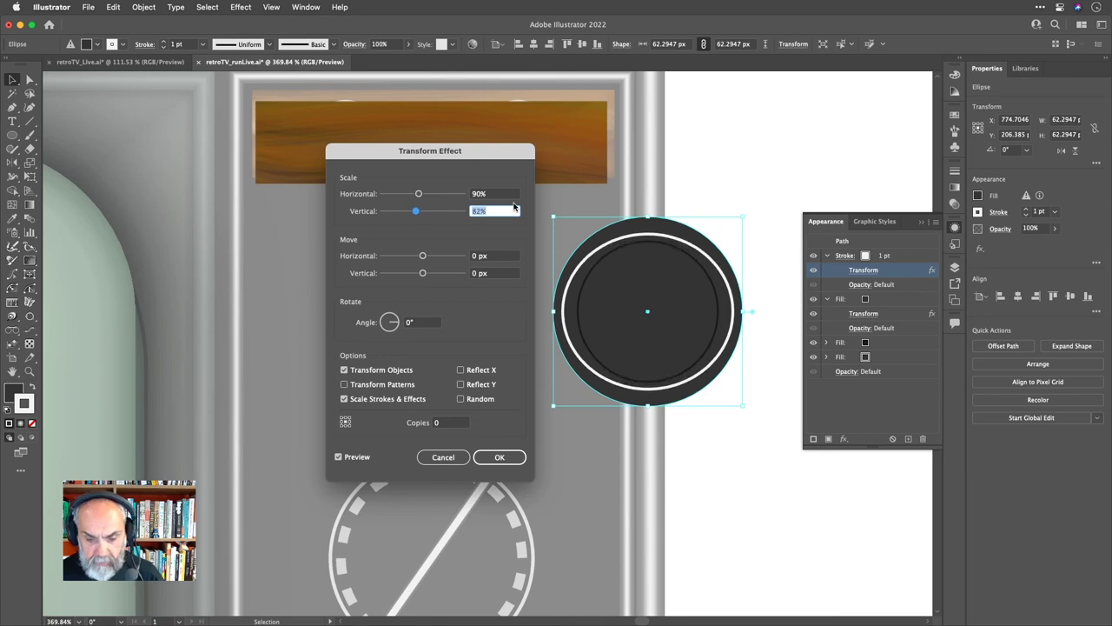
pyautogui.press('Up')
pyautogui.press('Up')
pyautogui.press('Up')
pyautogui.press('Up')
pyautogui.press('Up')
pyautogui.press('Up')
pyautogui.press('Up')
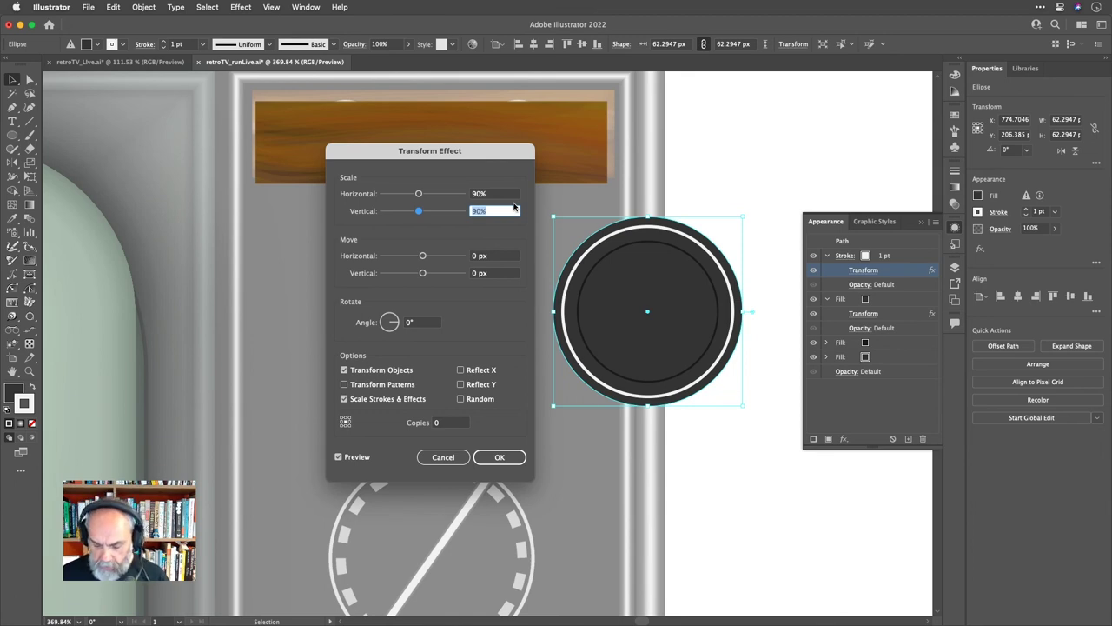
pyautogui.press('Down')
pyautogui.press('Down')
pyautogui.press('Down')
pyautogui.press('Down')
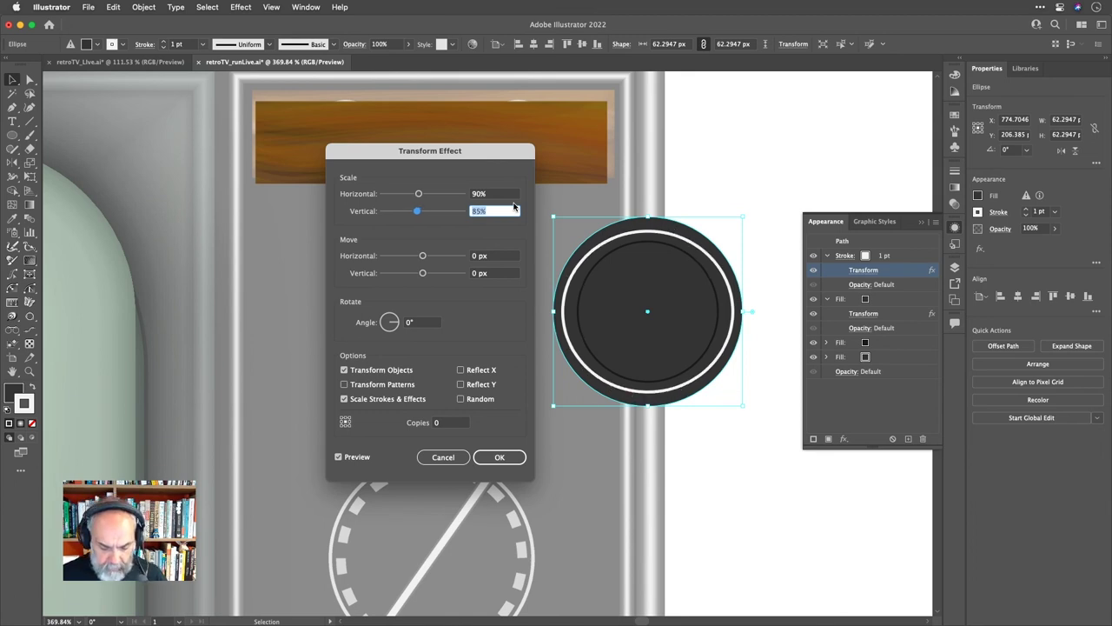
pyautogui.hotkey('shift', 'Tab')
pyautogui.press('Down')
pyautogui.press('Down')
pyautogui.press('Down')
pyautogui.press('Down')
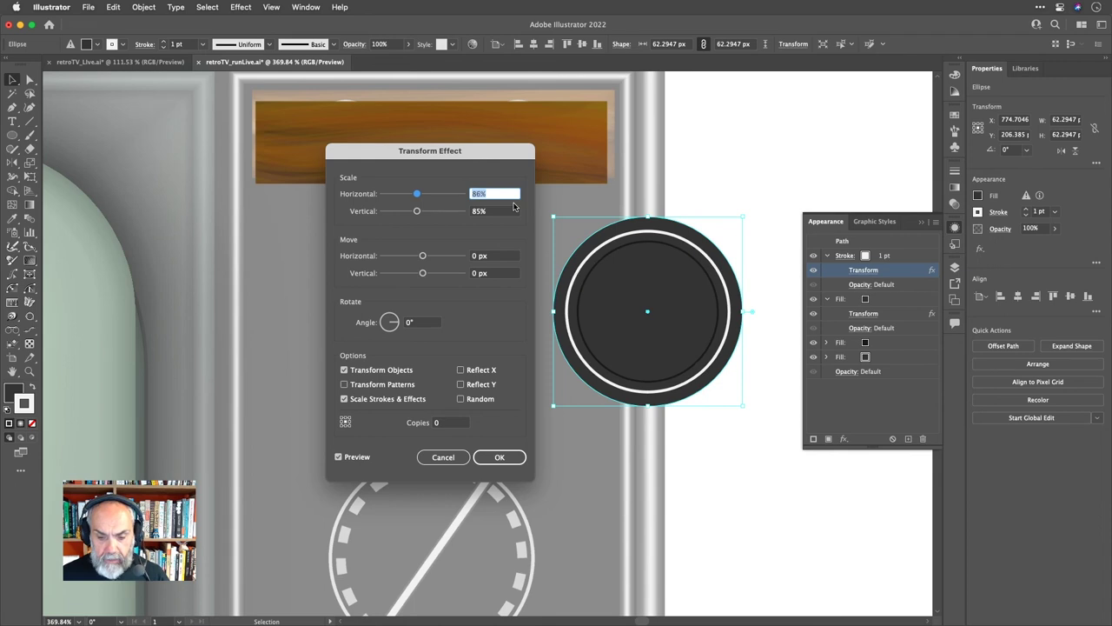
pyautogui.press('Return')
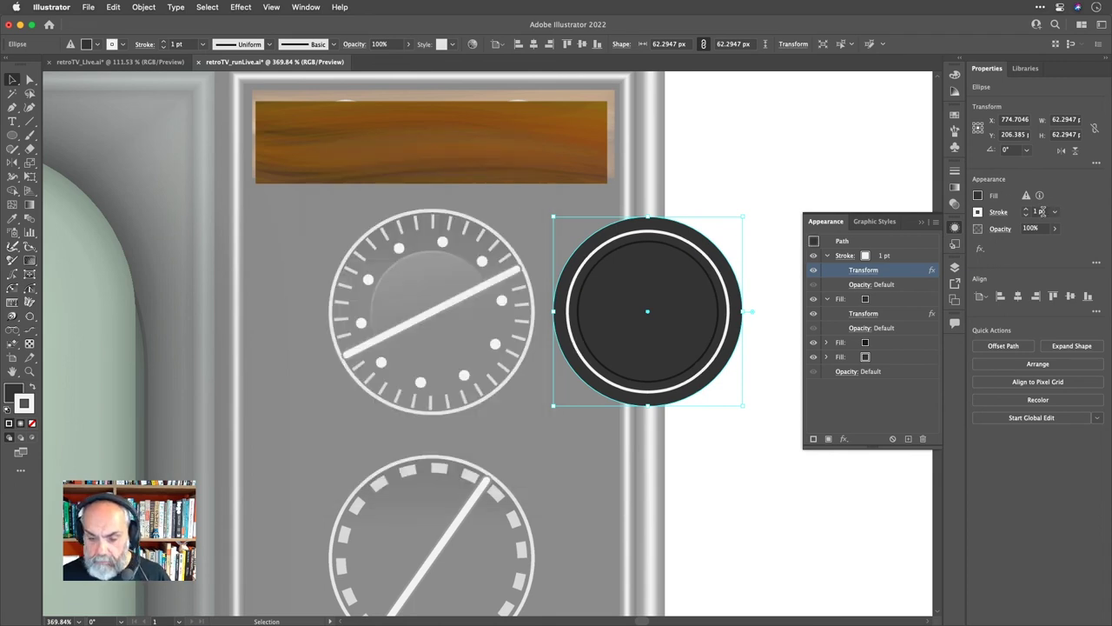
pyautogui.scroll(4, 1041, 211)
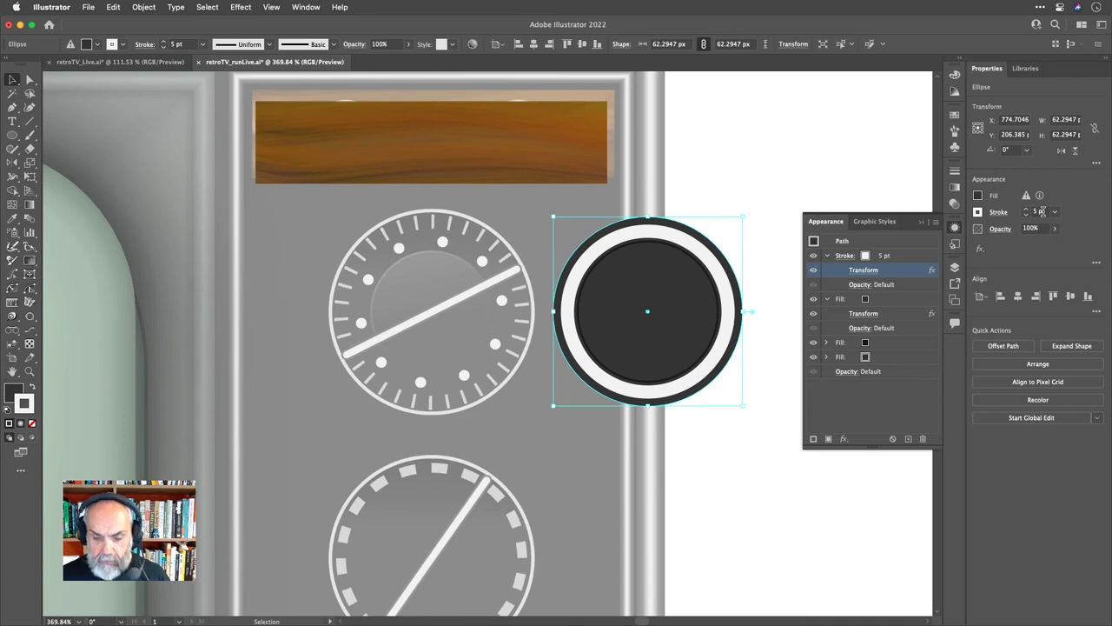
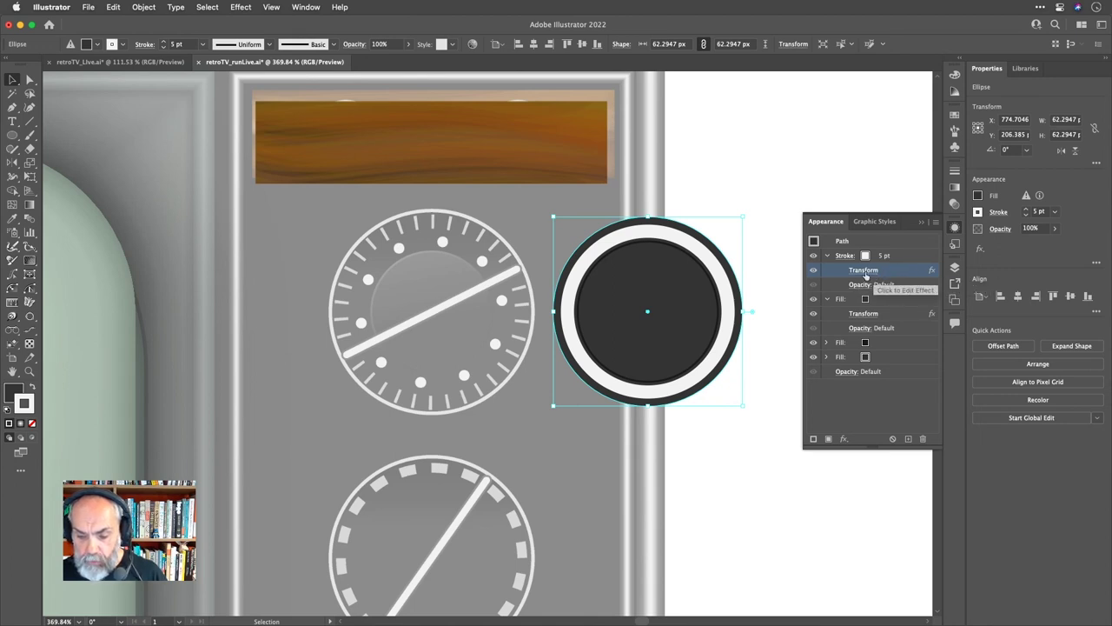
# Make the knob's white ring stroke dashed with 1 pt dashes and 5 pt gaps.
pyautogui.click(845, 256)
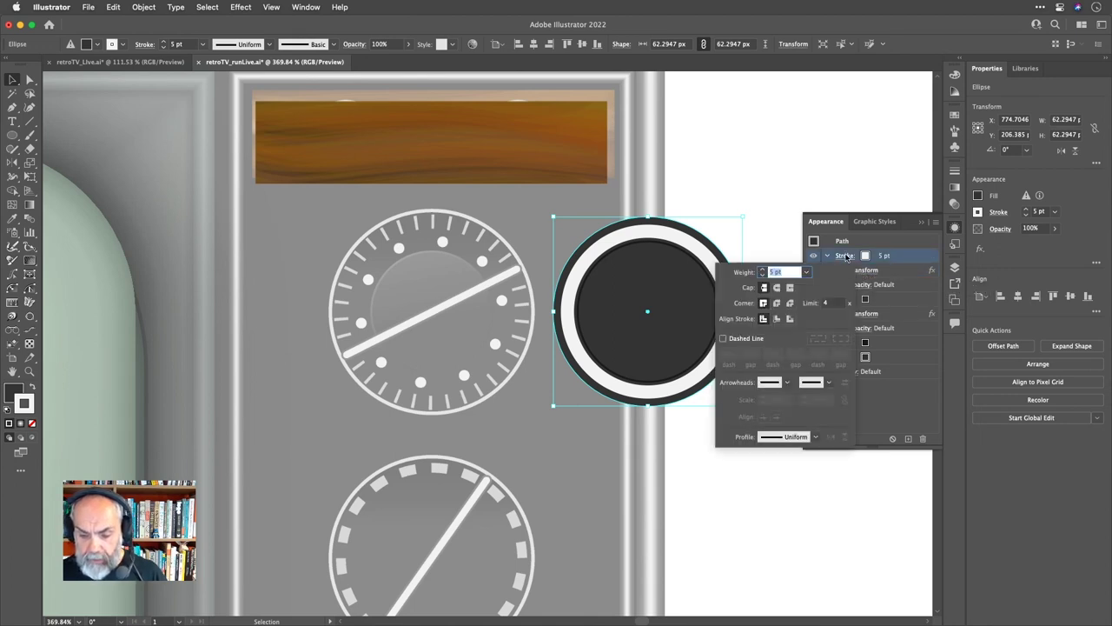
pyautogui.click(723, 338)
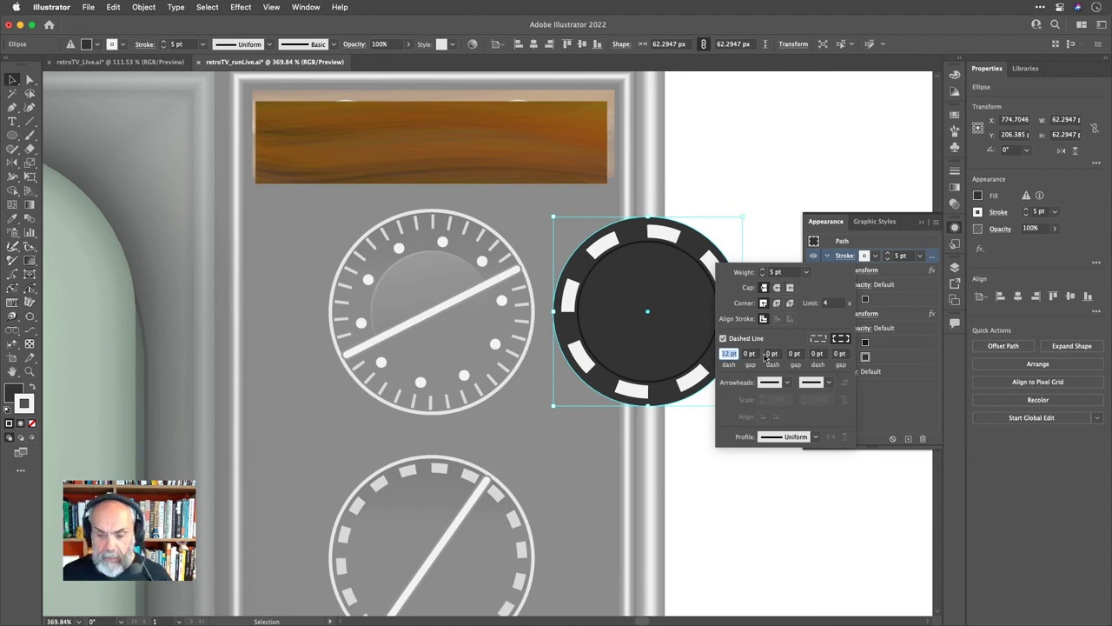
pyautogui.write('1')
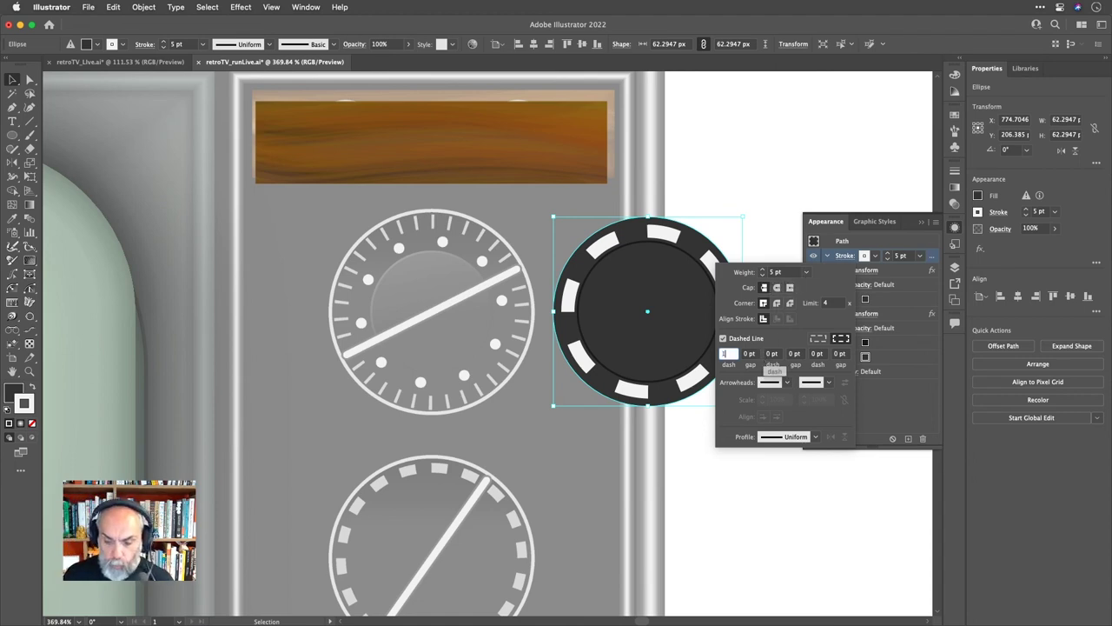
pyautogui.press('Tab')
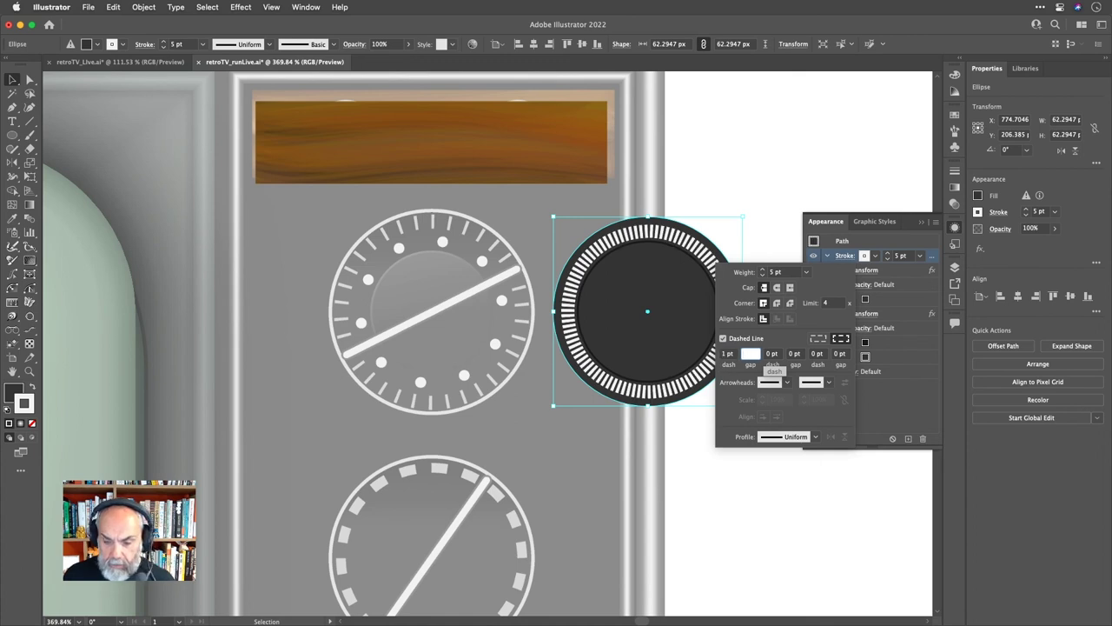
pyautogui.write('10')
pyautogui.press('Return')
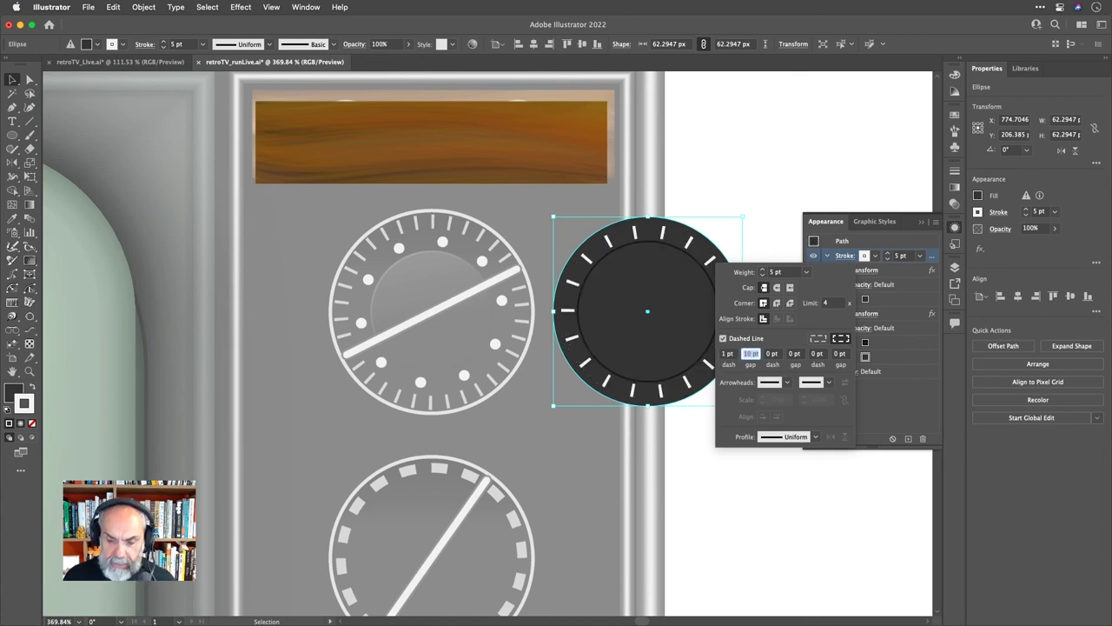
pyautogui.press('Down')
pyautogui.press('Down')
pyautogui.press('Down')
pyautogui.press('Down')
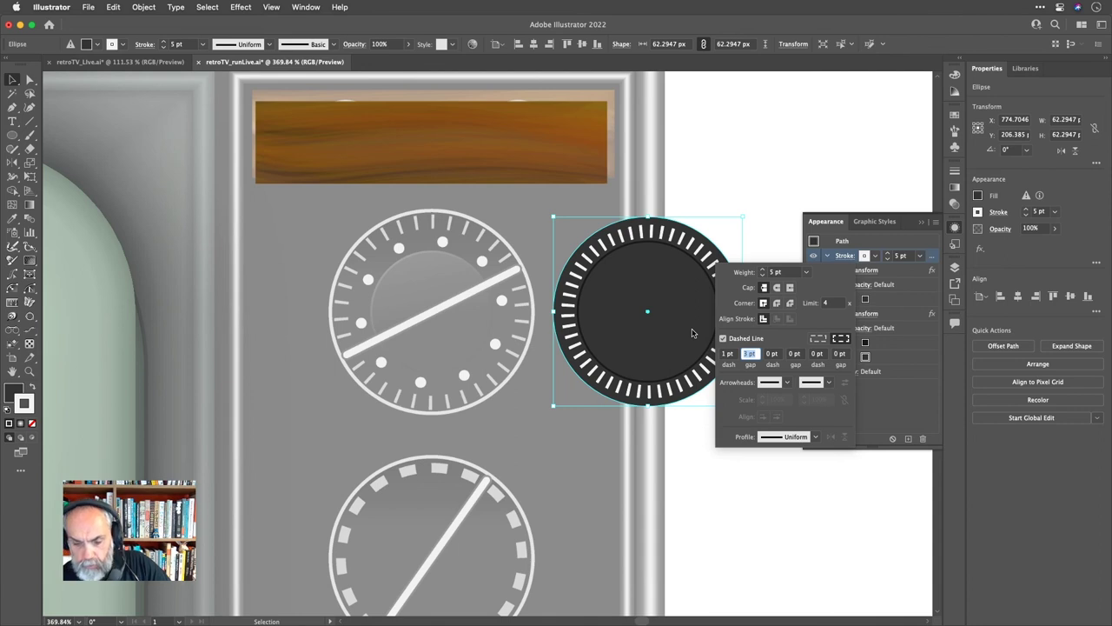
pyautogui.press('Up')
pyautogui.press('Up')
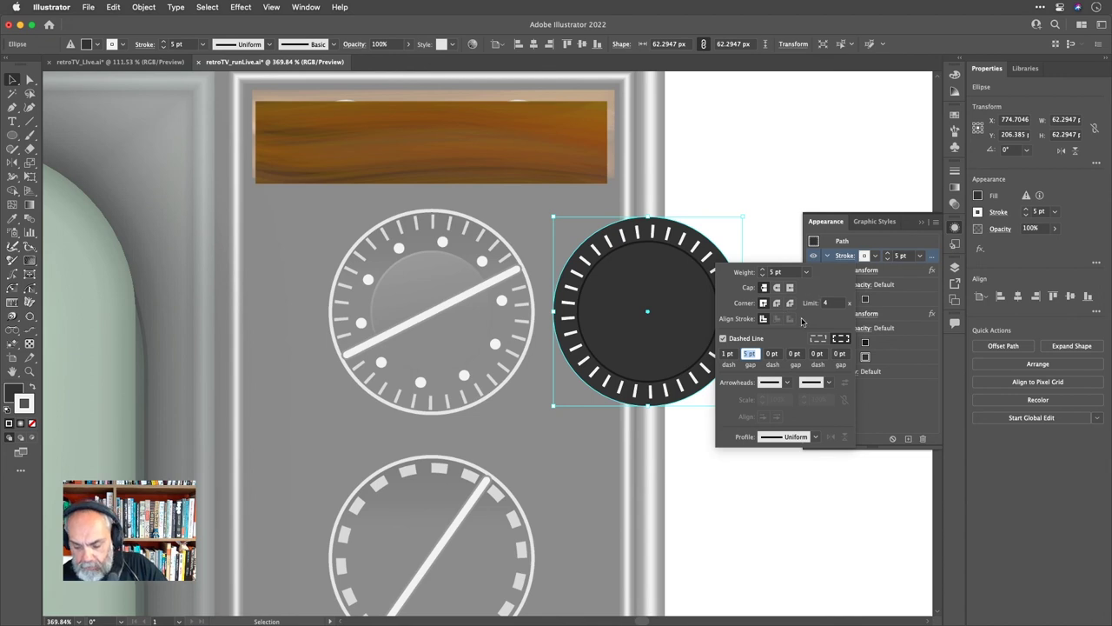
pyautogui.press('Return')
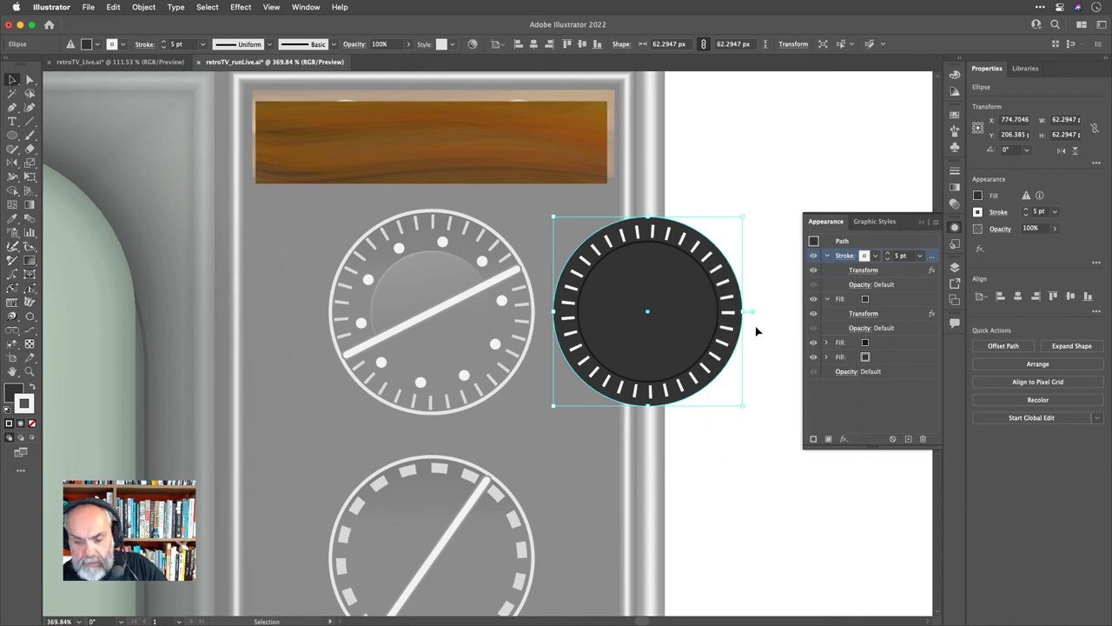
# Scale the dashed tick ring to 88% horizontally and vertically in its Transform effect.
pyautogui.click(864, 270)
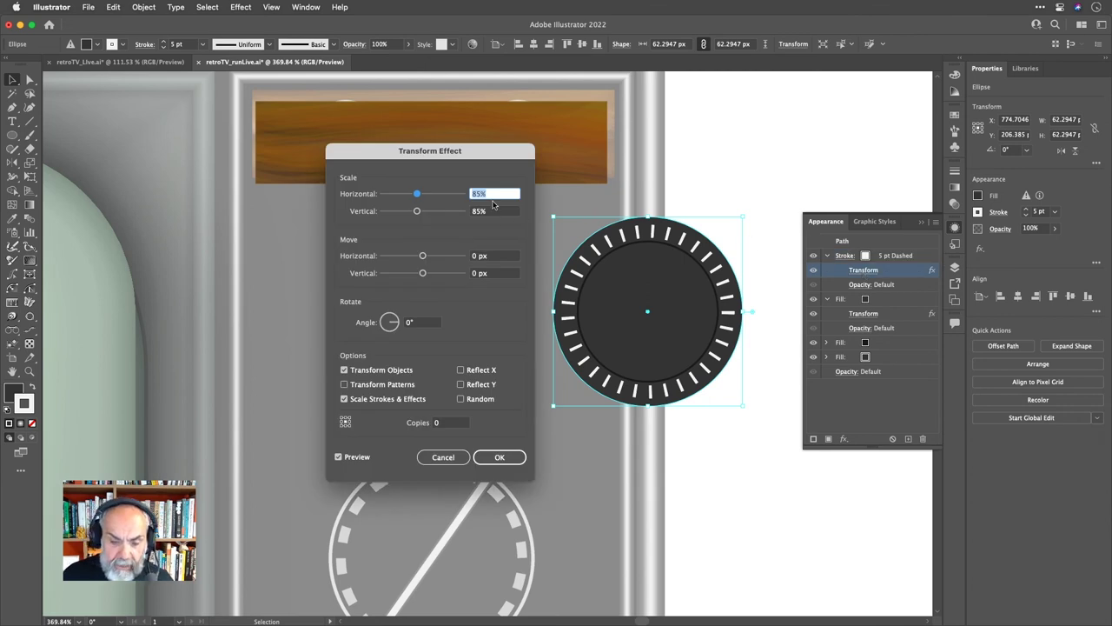
pyautogui.press('Up')
pyautogui.press('Up')
pyautogui.press('Up')
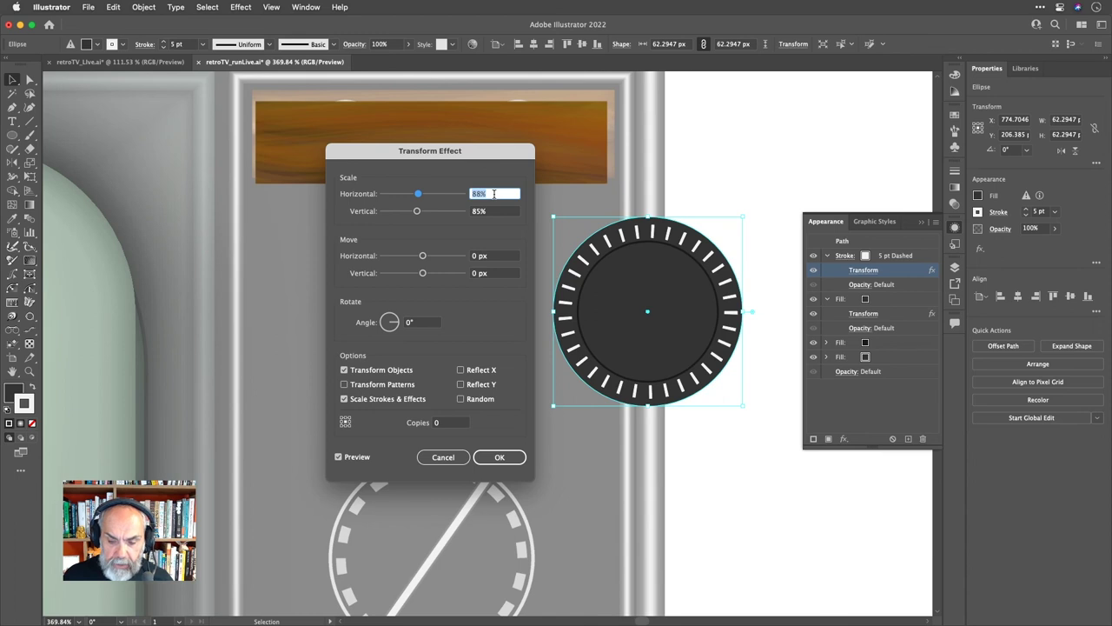
pyautogui.press('Tab')
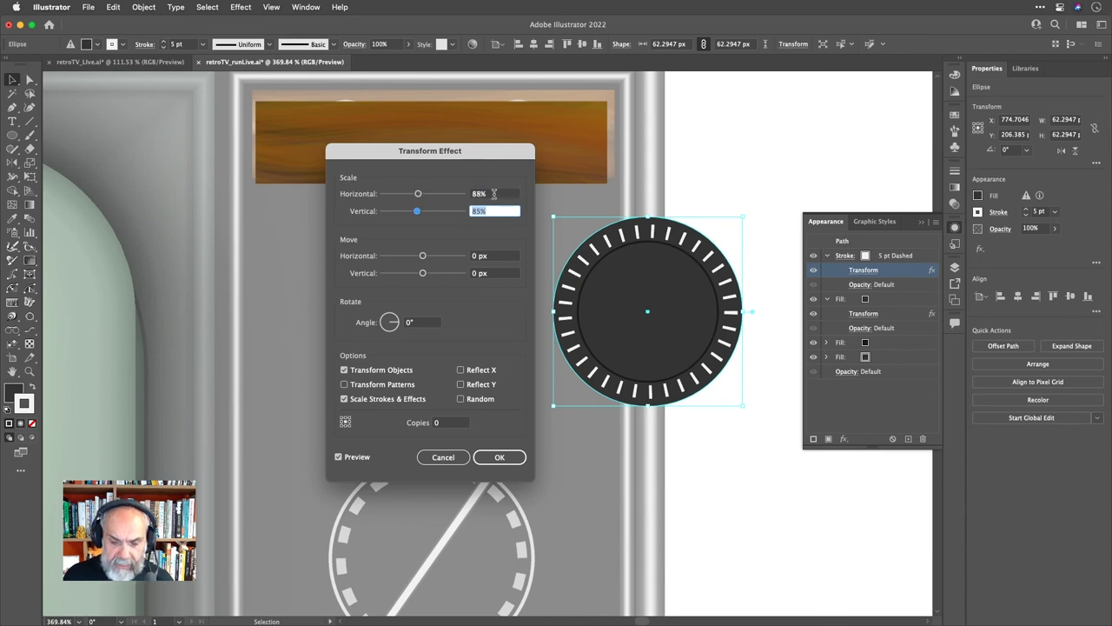
pyautogui.press('Up')
pyautogui.press('Up')
pyautogui.press('Up')
pyautogui.press('Return')
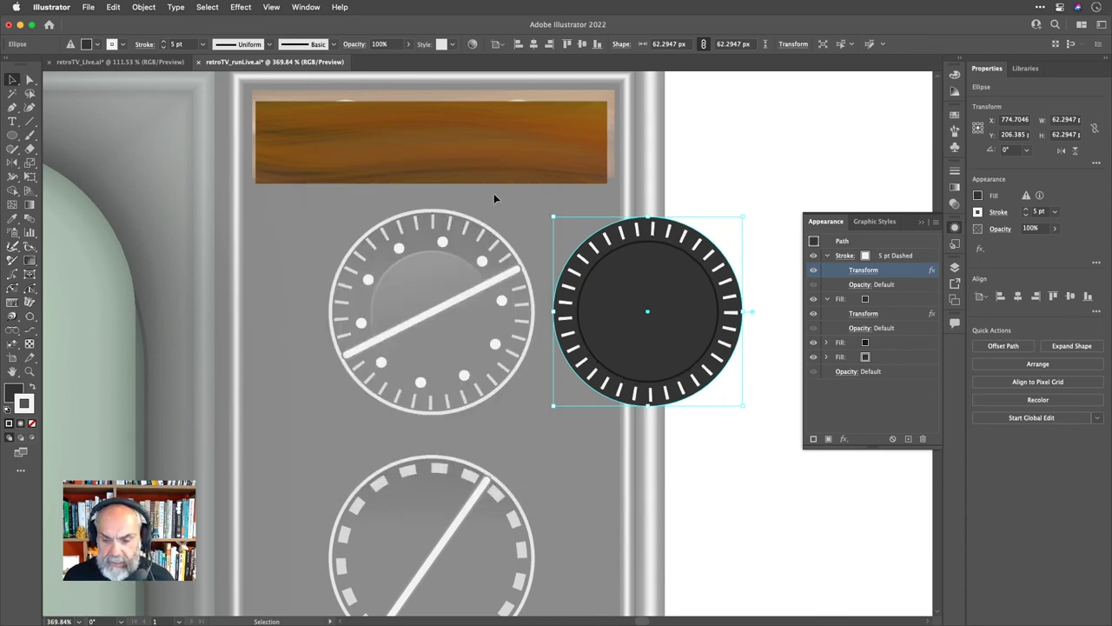
pyautogui.click(921, 258)
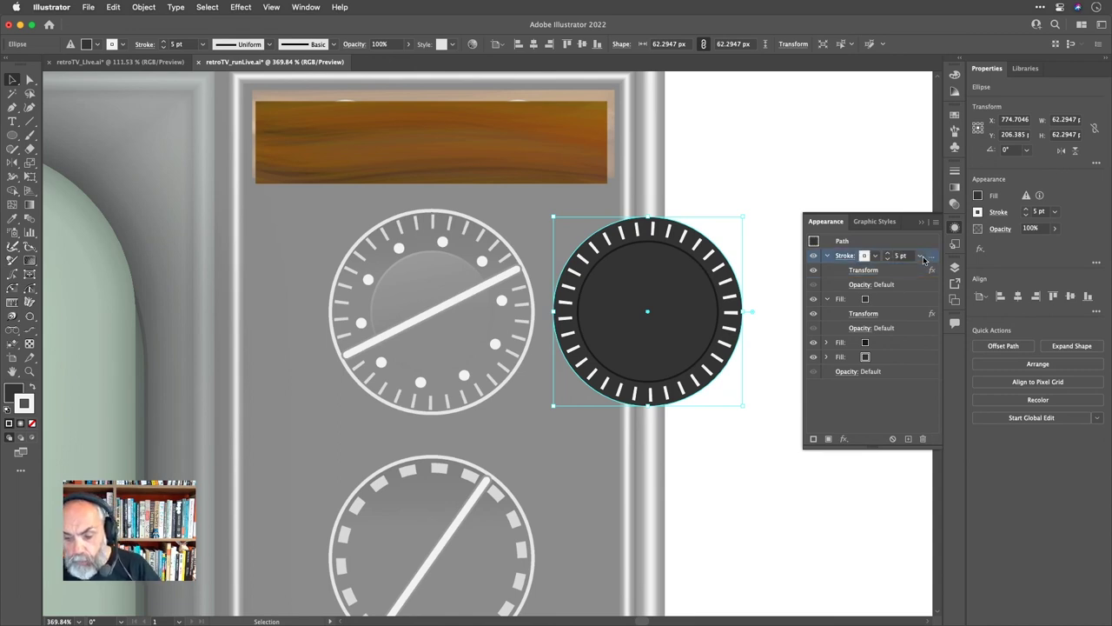
# Duplicate the dashed stroke and make the copy a solid 0.5 pt line.
pyautogui.click(908, 440)
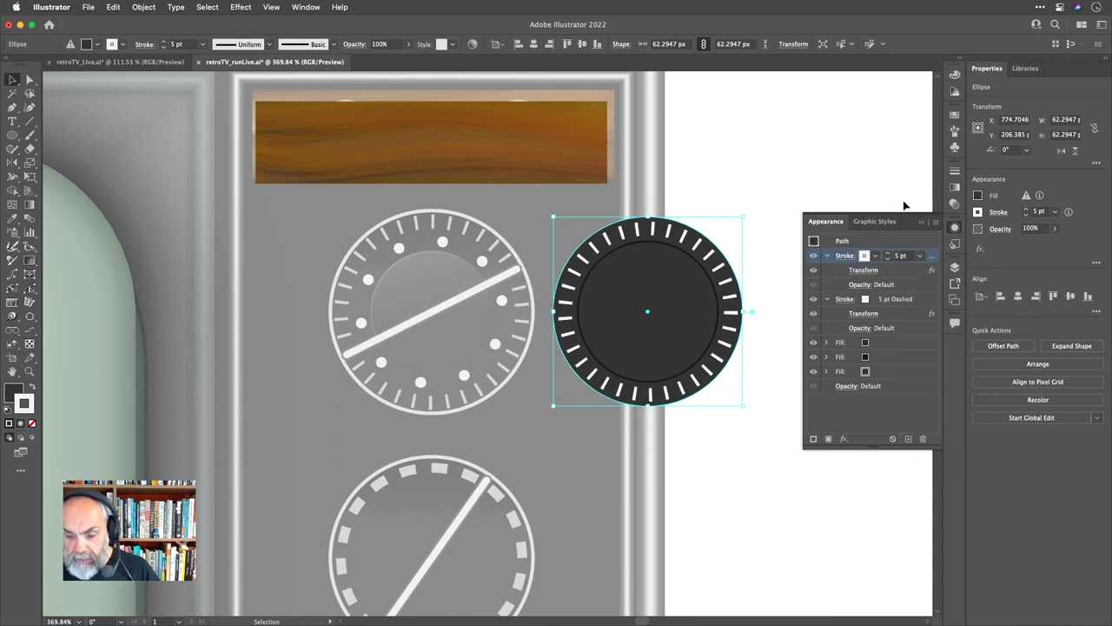
pyautogui.click(844, 258)
pyautogui.click(722, 338)
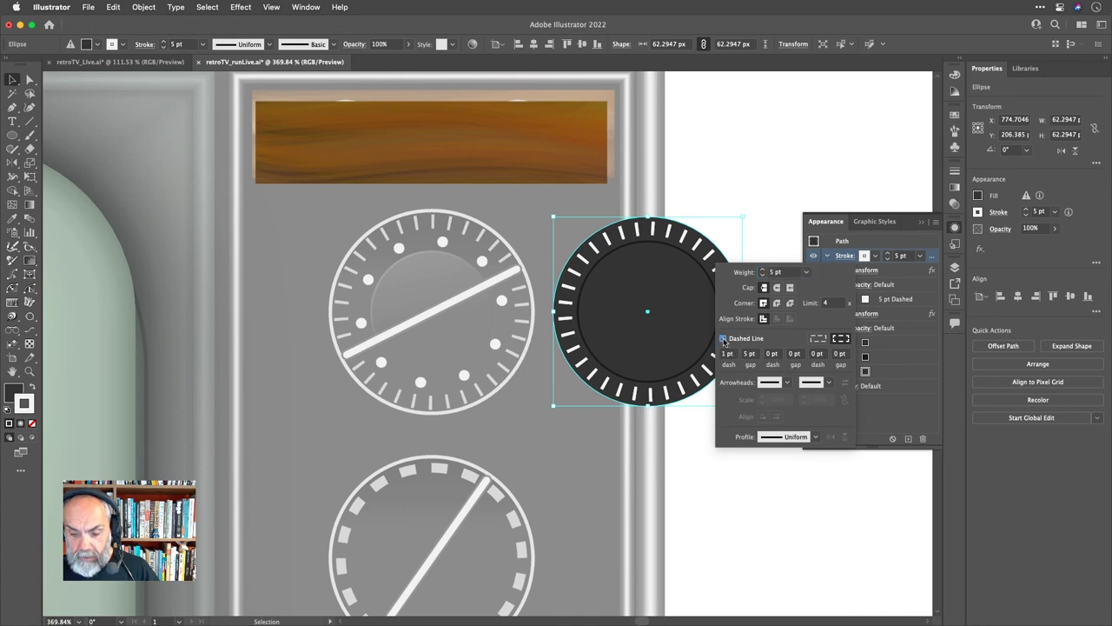
pyautogui.click(901, 258)
pyautogui.write('3')
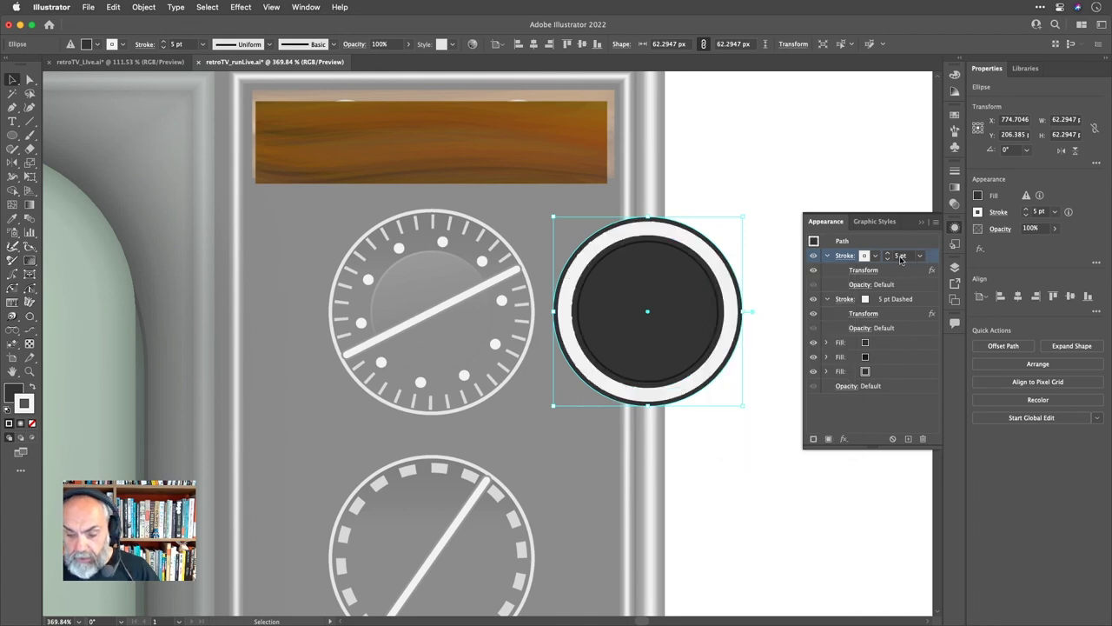
pyautogui.press('Return')
pyautogui.write('0.75')
pyautogui.press('Return')
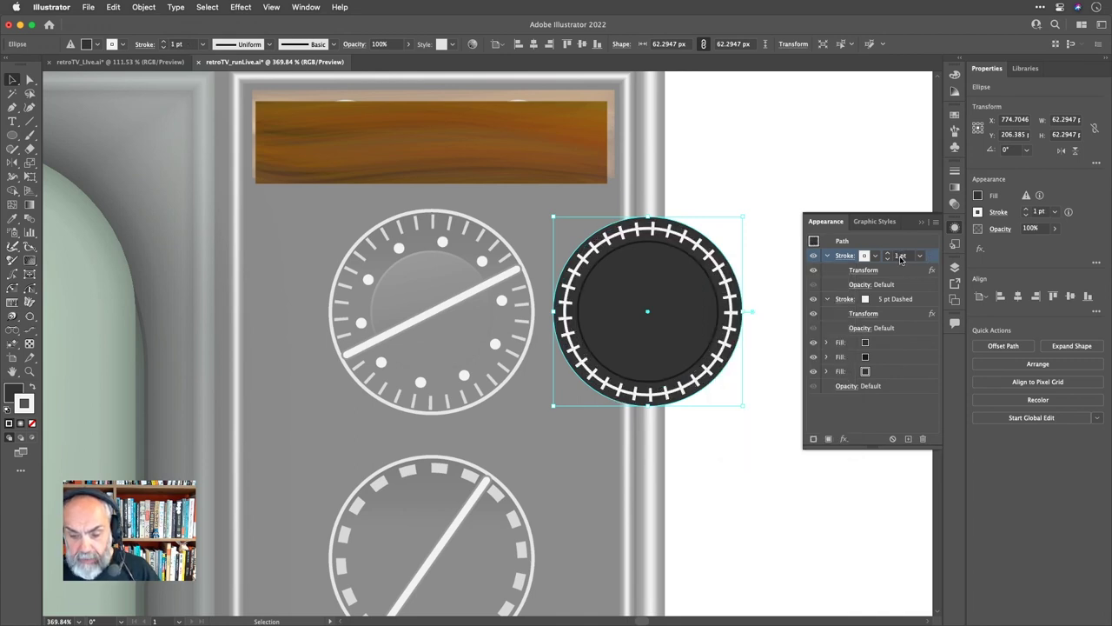
pyautogui.click(920, 256)
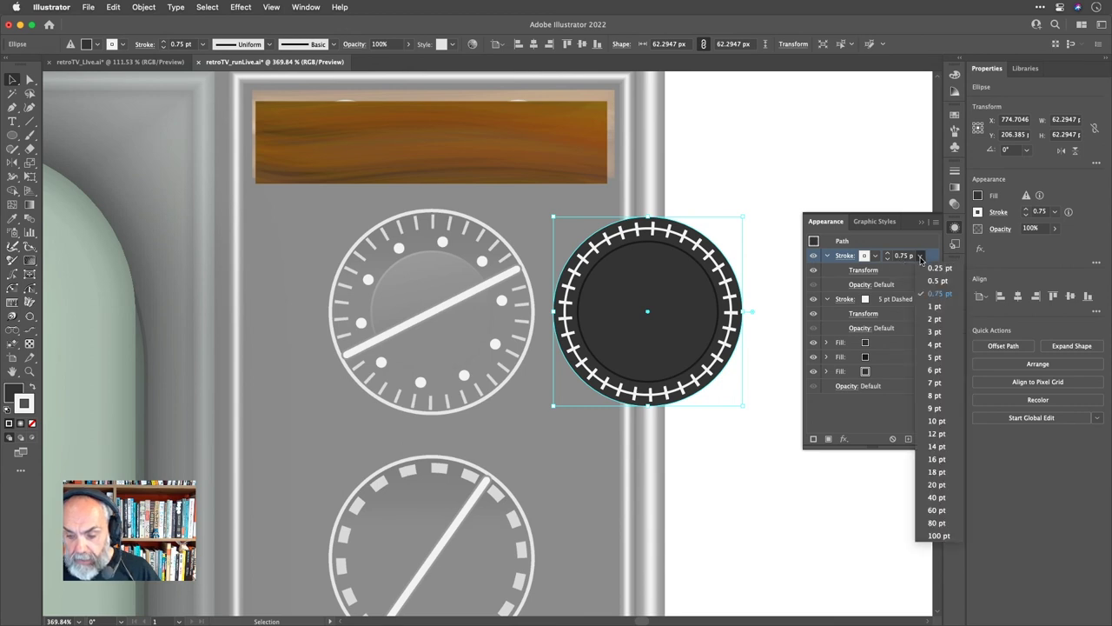
pyautogui.click(937, 281)
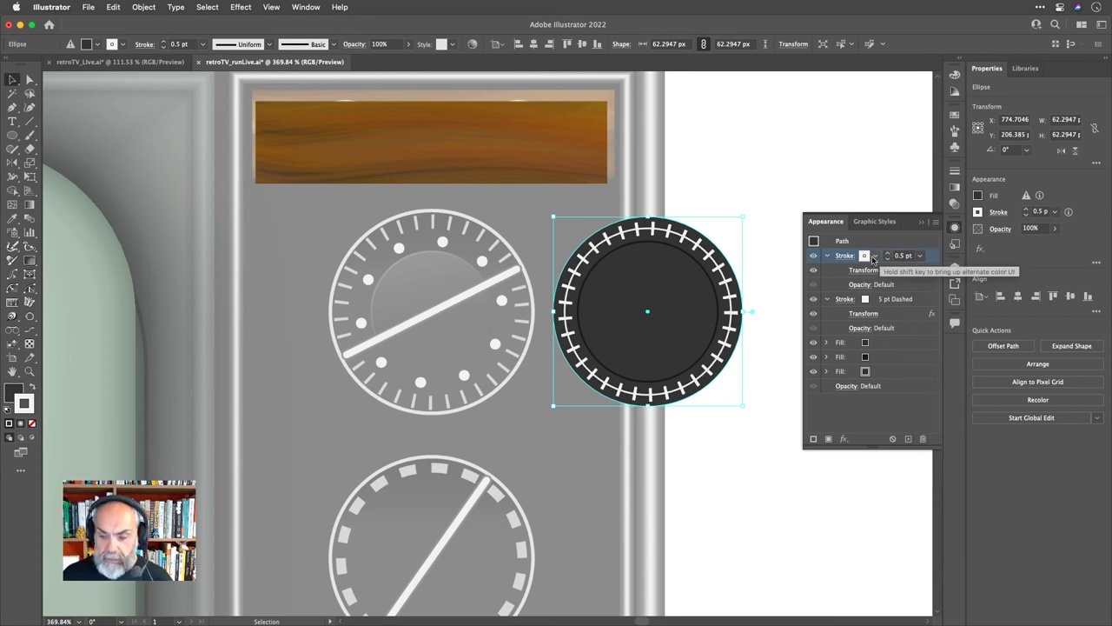
# Set the thin ring's Transform scale to 98% horizontal and 99% vertical.
pyautogui.click(862, 271)
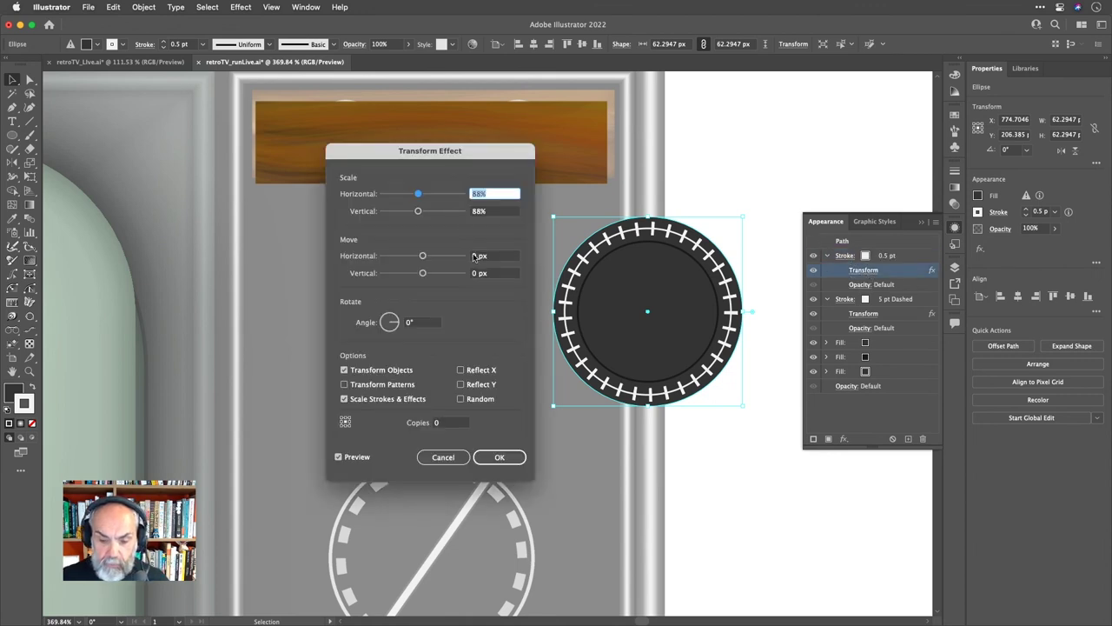
pyautogui.press('Up')
pyautogui.press('Up')
pyautogui.press('Up')
pyautogui.press('Up')
pyautogui.press('Up')
pyautogui.press('Up')
pyautogui.press('Up')
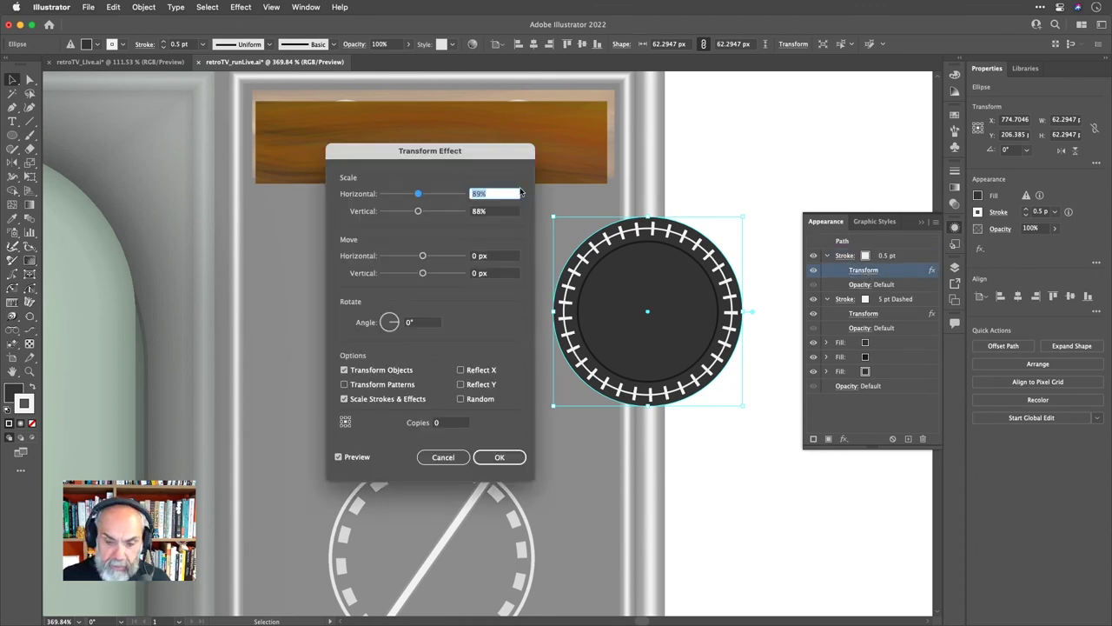
pyautogui.press('Up')
pyautogui.press('Up')
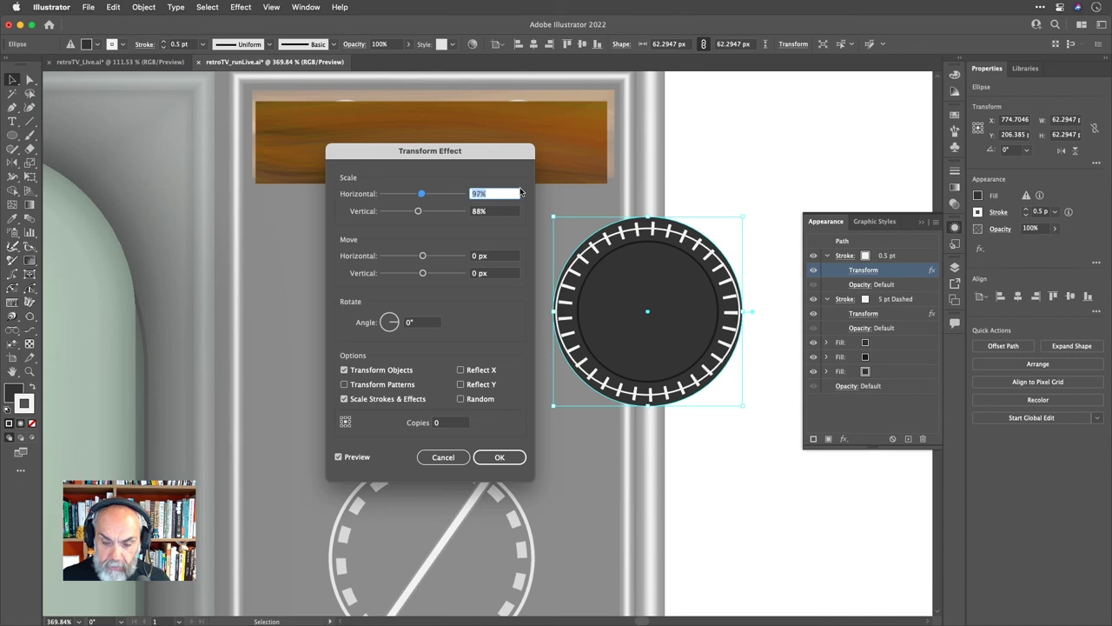
pyautogui.press('Up')
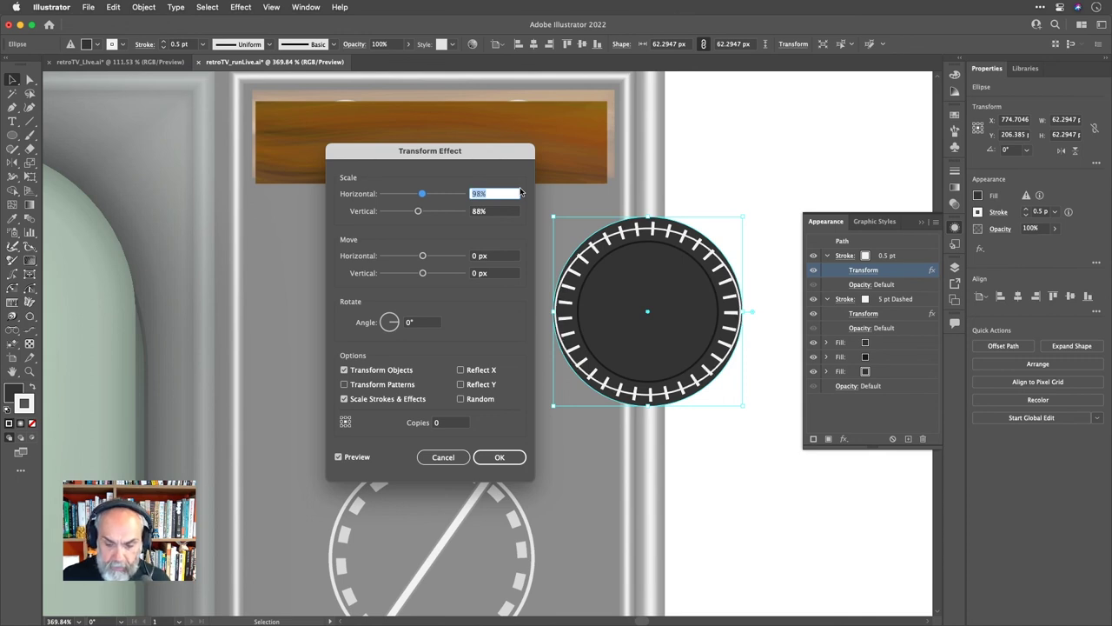
pyautogui.press('Tab')
pyautogui.press('Up')
pyautogui.press('Up')
pyautogui.press('Up')
pyautogui.press('Up')
pyautogui.press('Up')
pyautogui.press('Up')
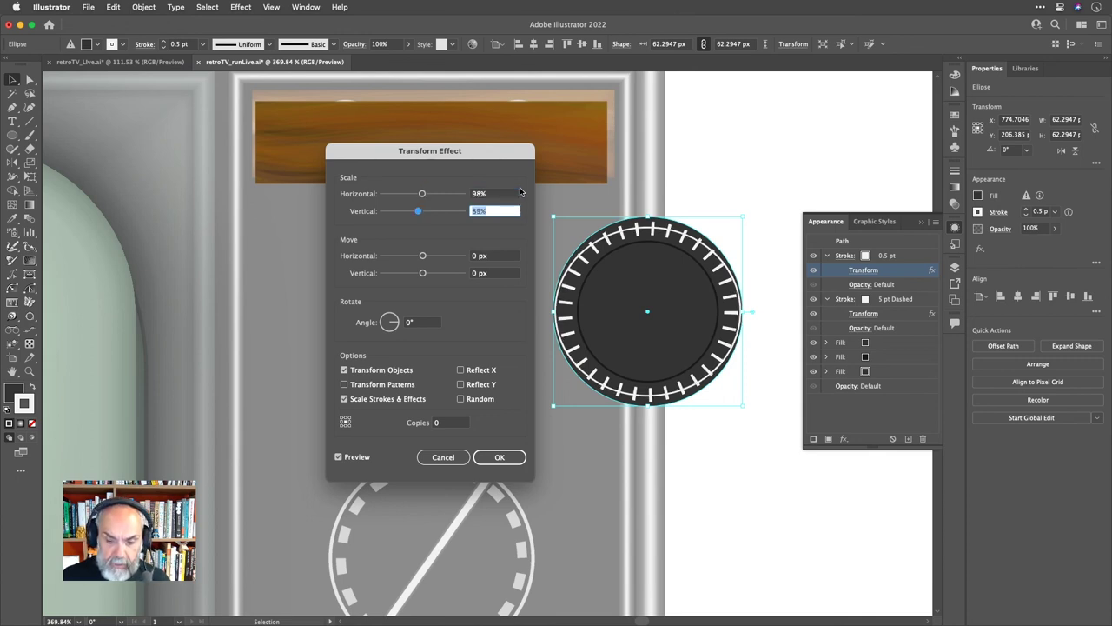
pyautogui.press('Up')
pyautogui.press('Up')
pyautogui.press('Up')
pyautogui.press('Up')
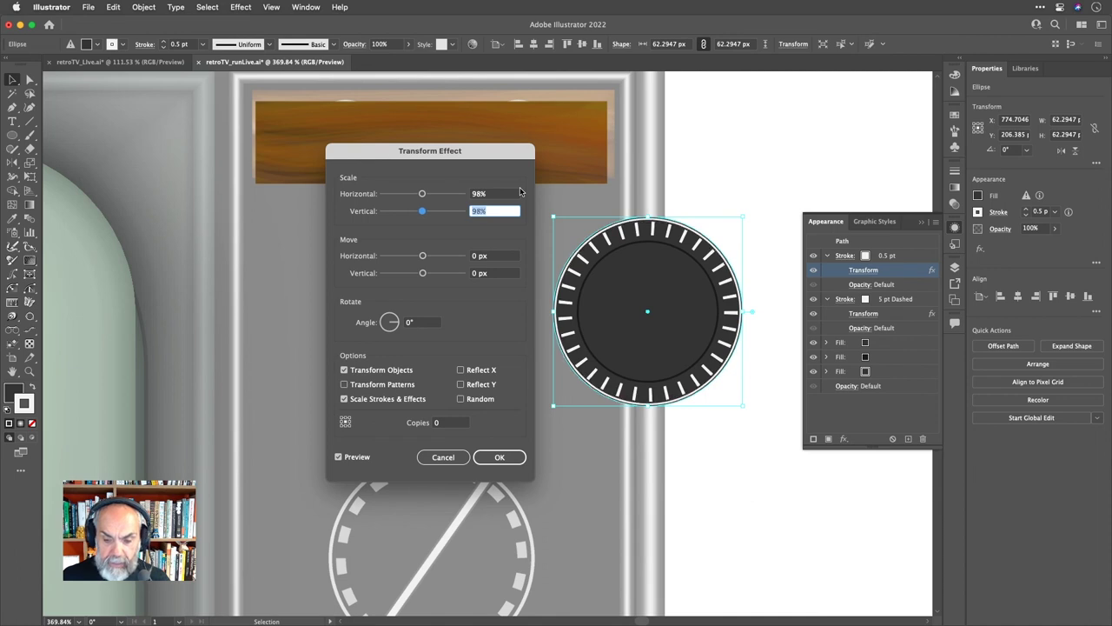
pyautogui.press('Up')
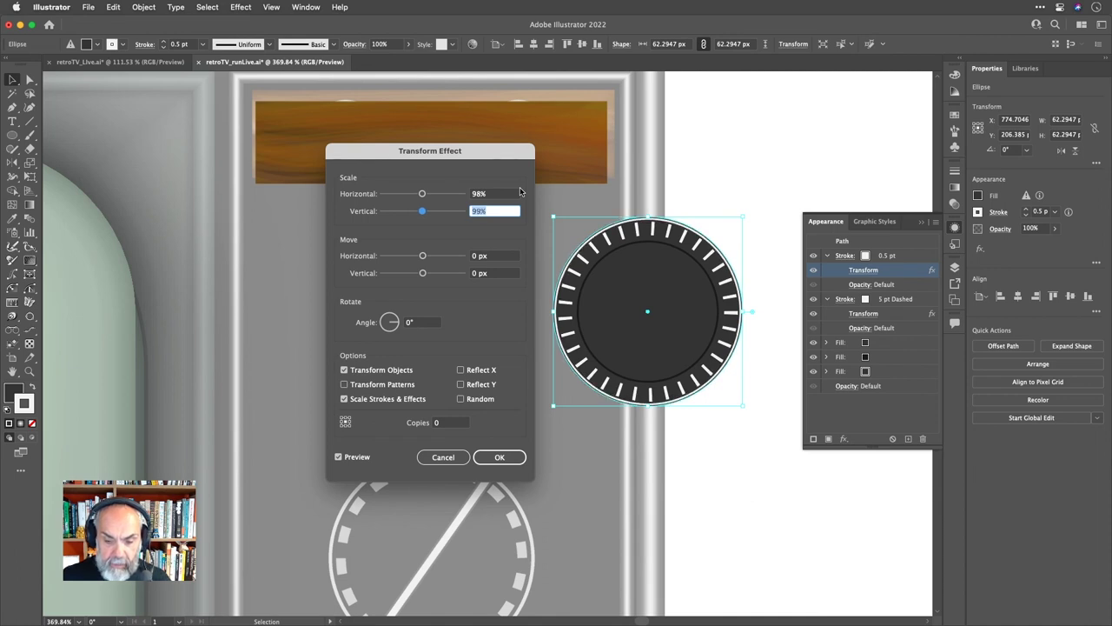
pyautogui.press('Return')
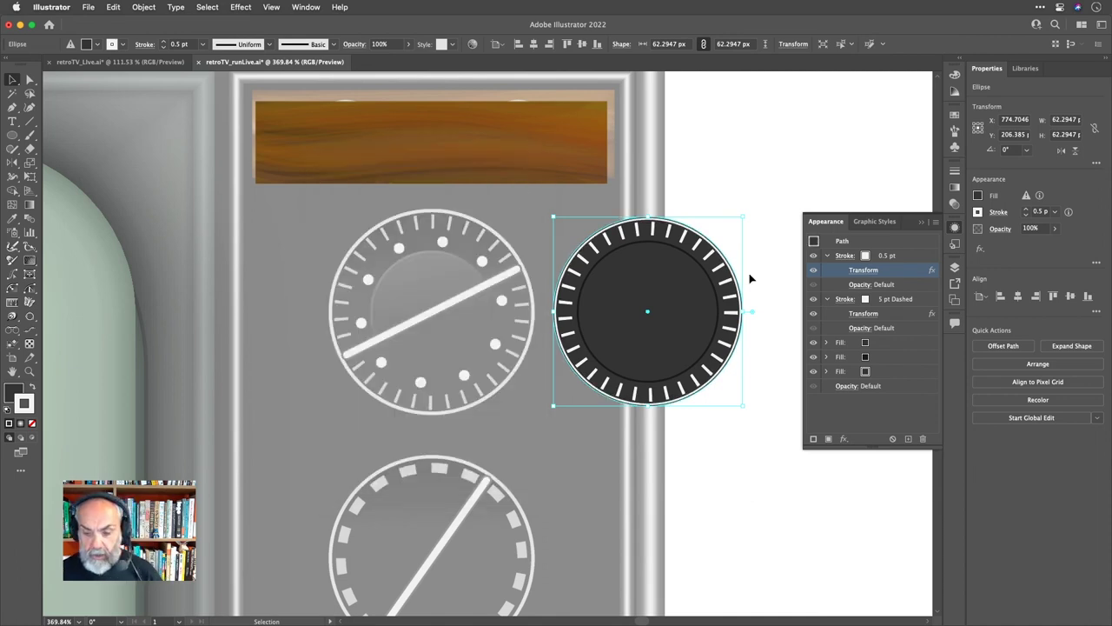
# Lower the thin 0.5 pt ring stroke's opacity to 63%.
pyautogui.click(860, 284)
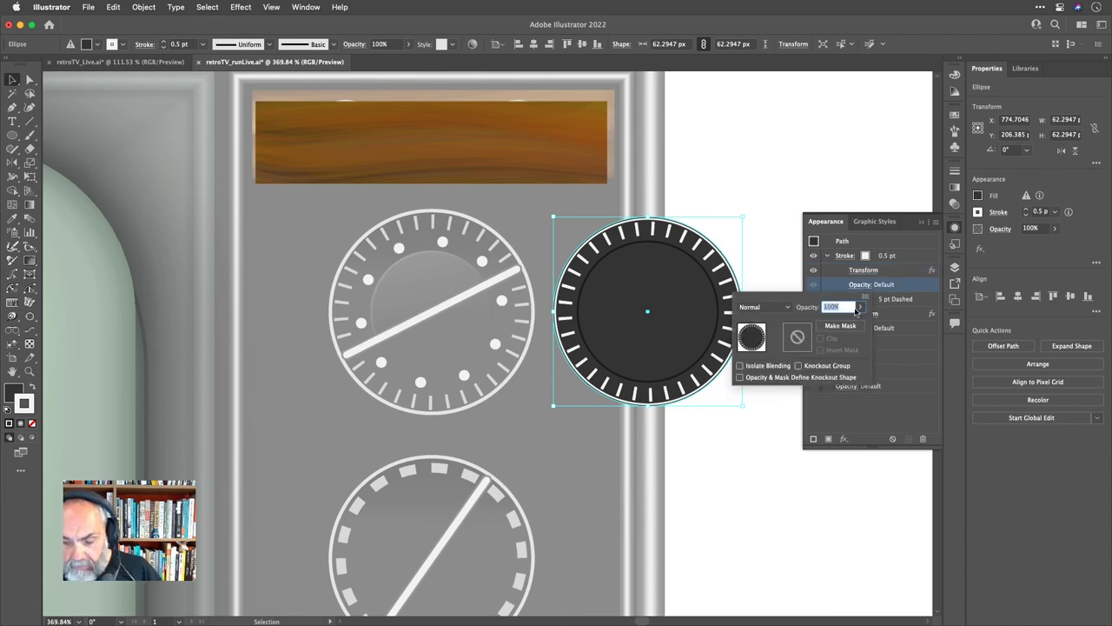
pyautogui.click(859, 307)
pyautogui.moveTo(855, 323); pyautogui.dragTo(841, 323)
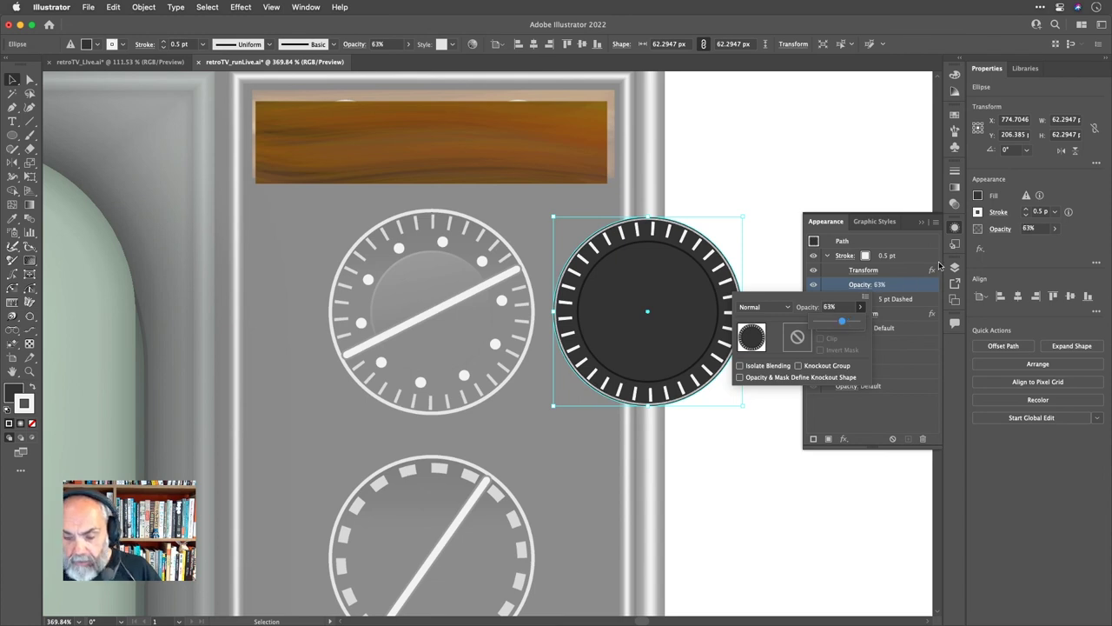
pyautogui.press('Return')
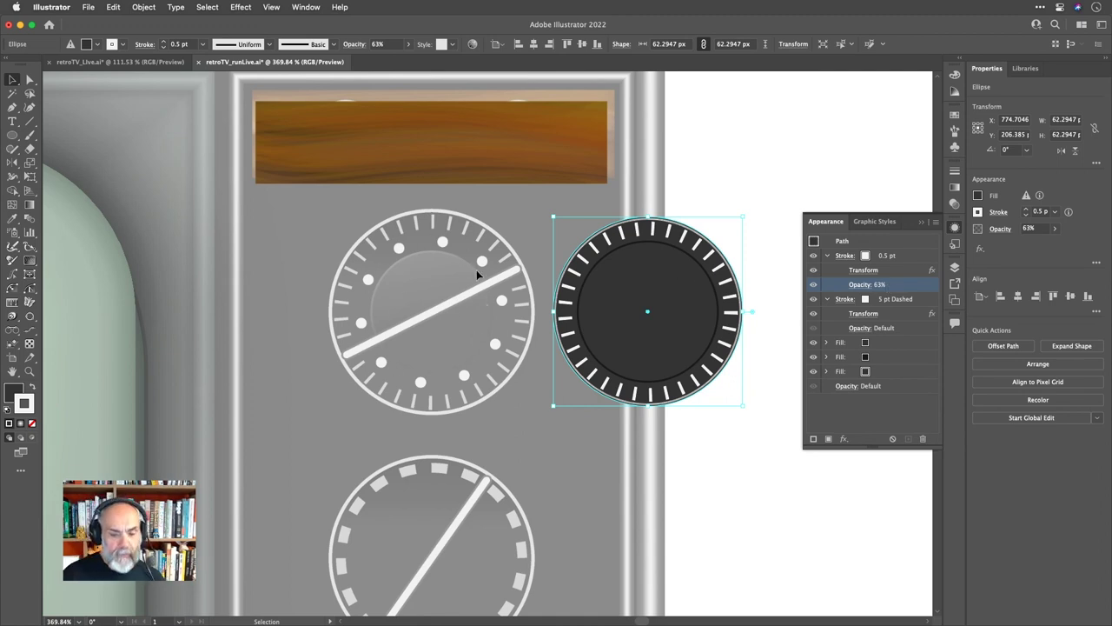
# Duplicate the dashed tick stroke and scale the copy to 63% horizontally and vertically.
pyautogui.click(915, 301)
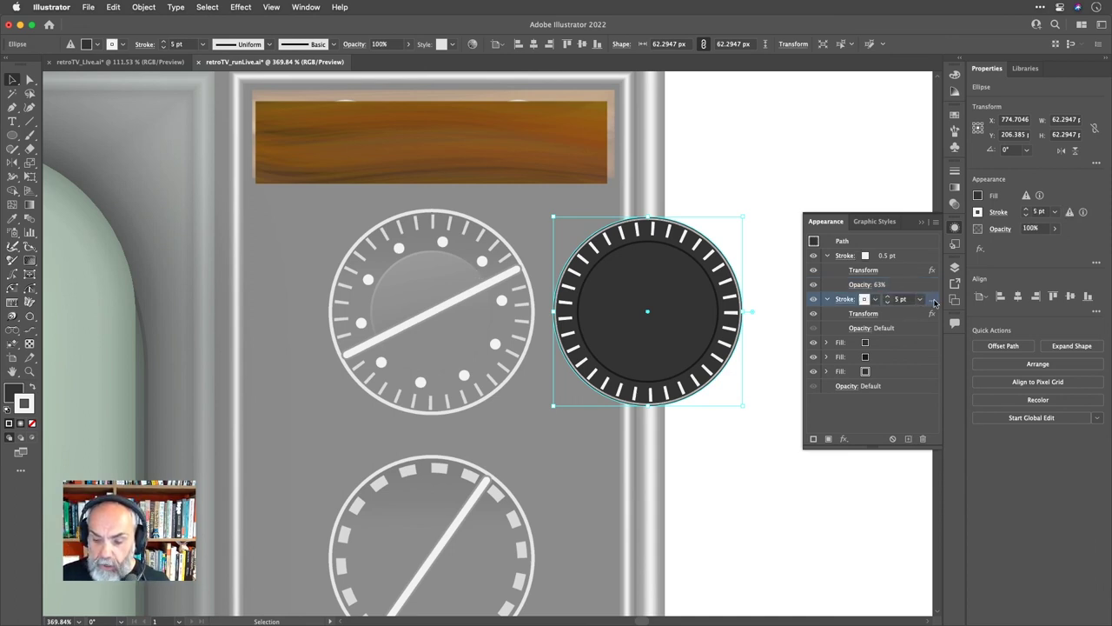
pyautogui.click(908, 439)
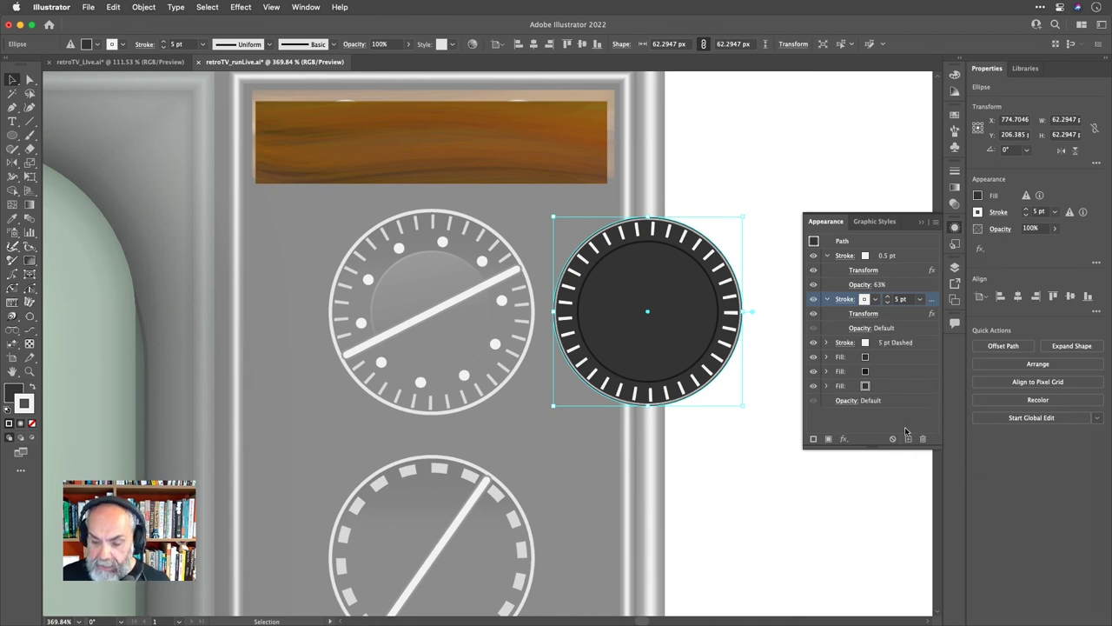
pyautogui.click(866, 315)
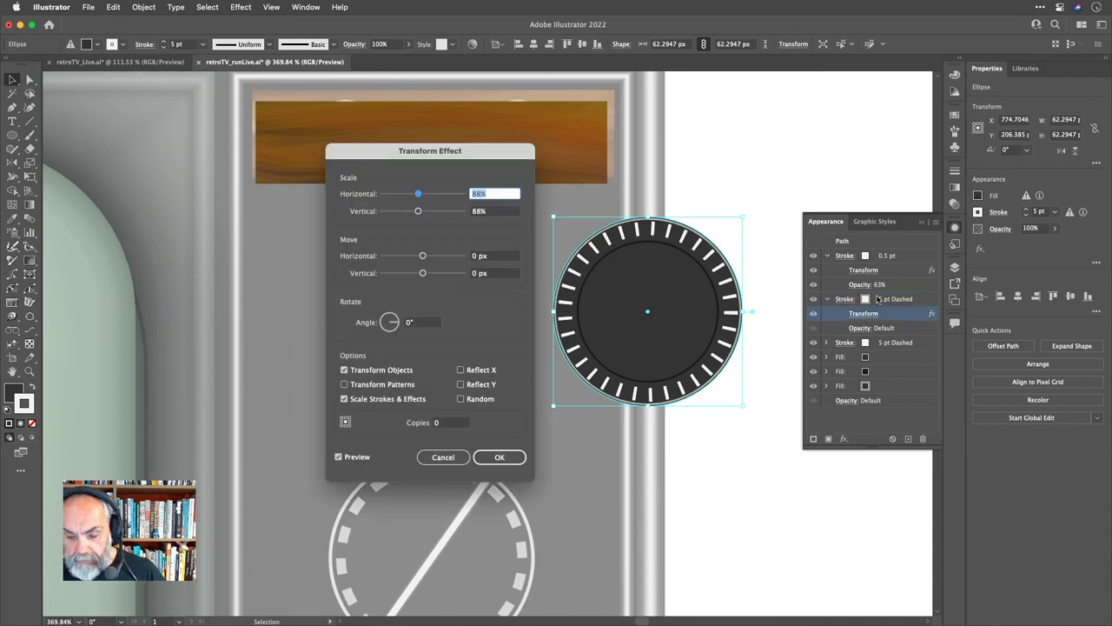
pyautogui.press('Down')
pyautogui.press('Down')
pyautogui.press('Down')
pyautogui.press('Down')
pyautogui.press('Down')
pyautogui.press('Down')
pyautogui.press('Down')
pyautogui.press('Down')
pyautogui.press('Down')
pyautogui.press('Down')
pyautogui.press('Down')
pyautogui.press('Down')
pyautogui.press('Down')
pyautogui.press('Down')
pyautogui.press('Down')
pyautogui.press('Down')
pyautogui.press('Down')
pyautogui.press('Down')
pyautogui.press('Down')
pyautogui.press('Down')
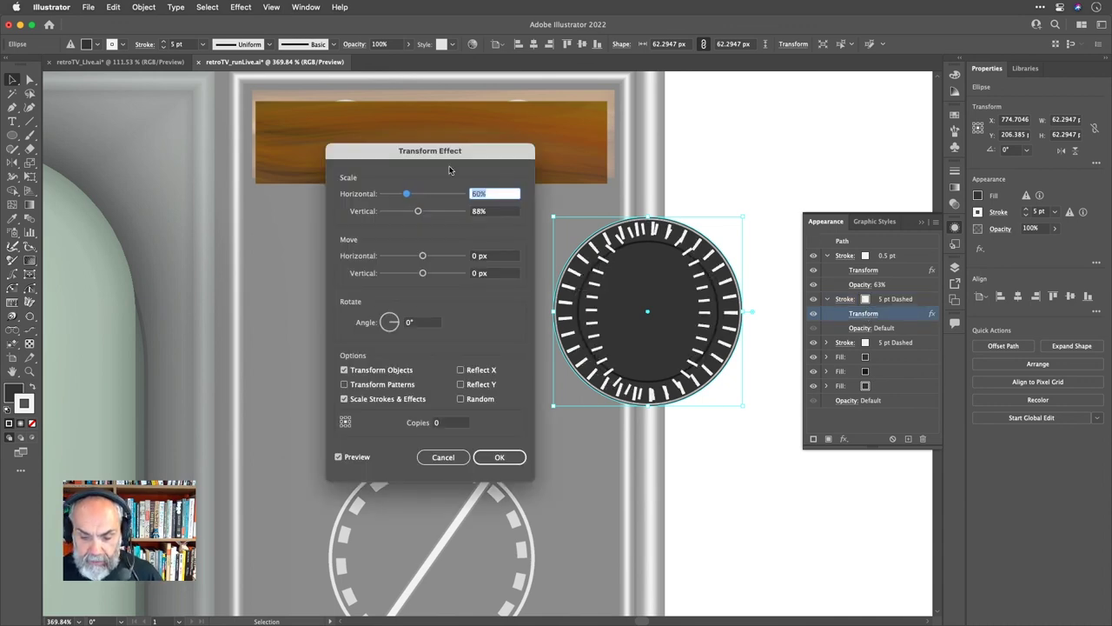
pyautogui.press('Up')
pyautogui.press('Up')
pyautogui.press('Up')
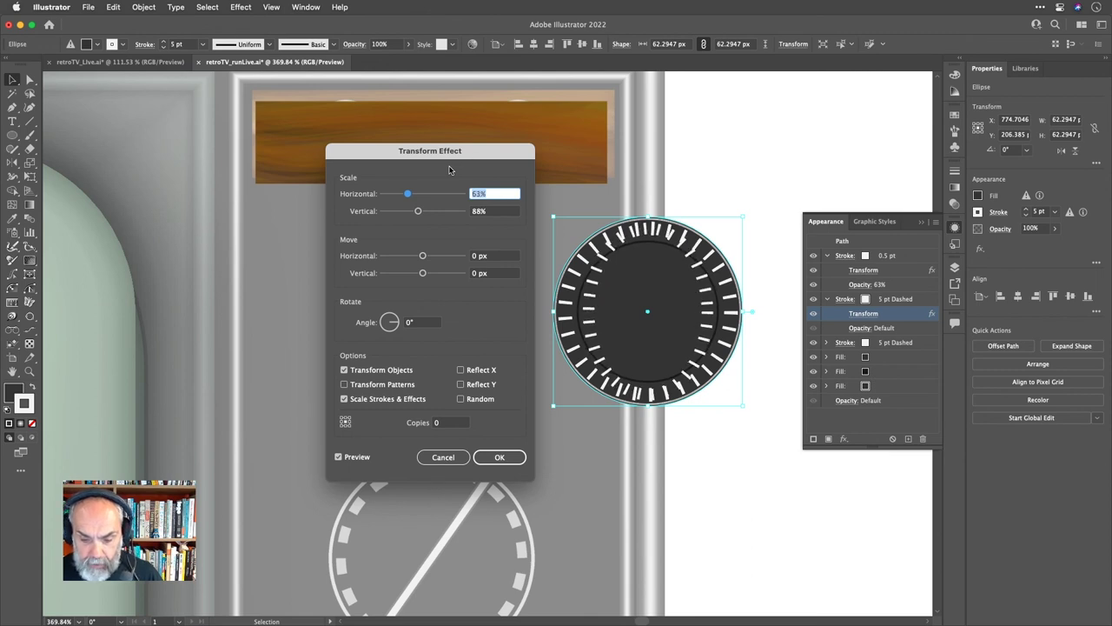
pyautogui.press('Up')
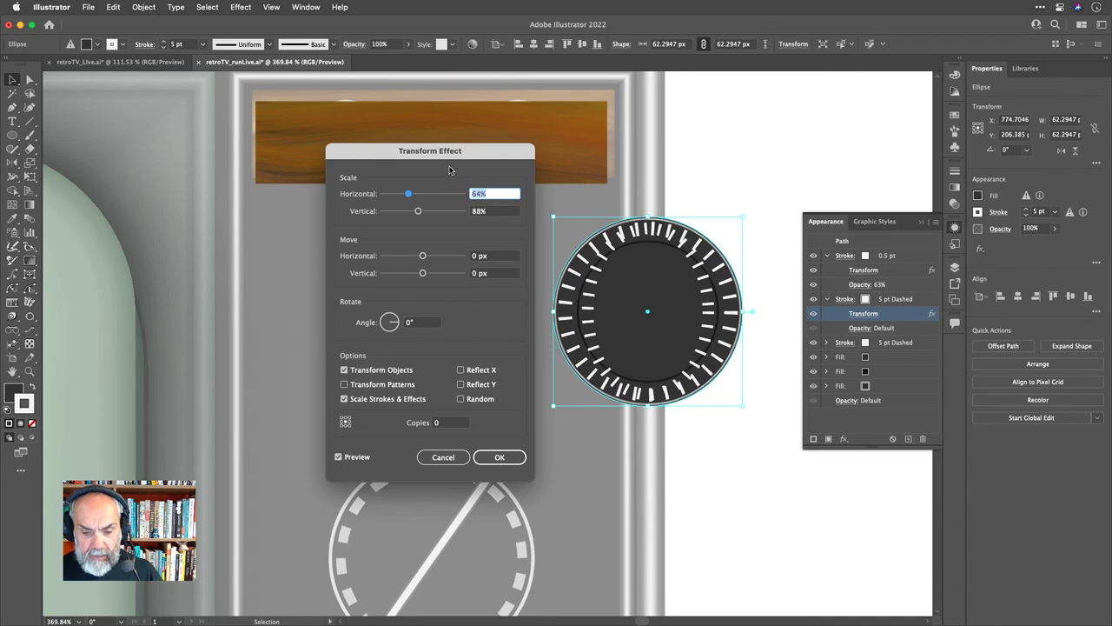
pyautogui.press('Down')
pyautogui.press('Tab')
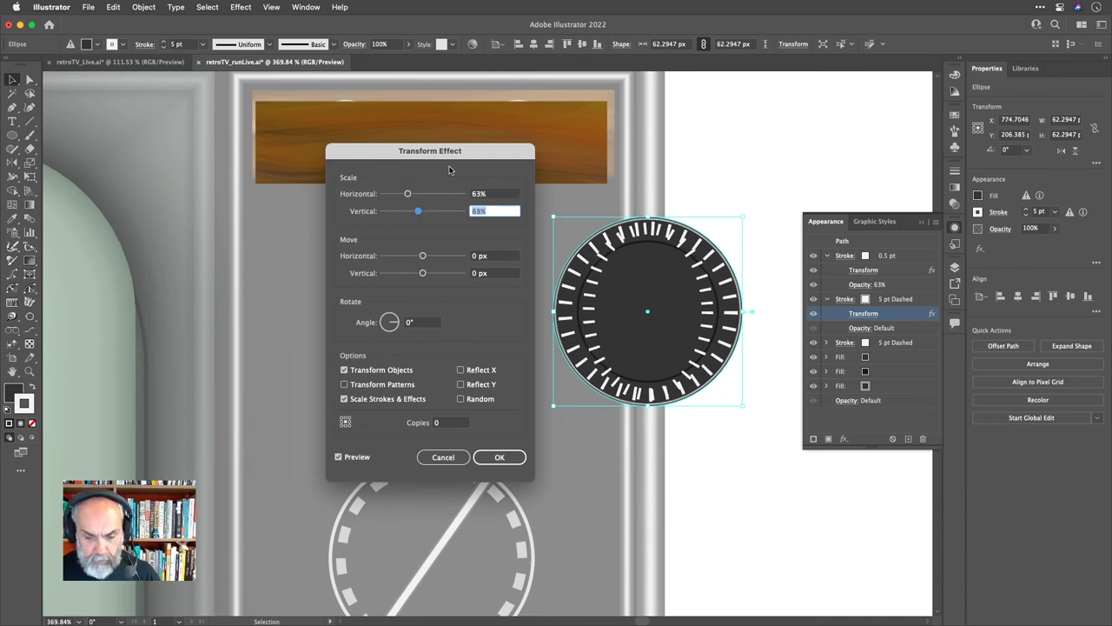
pyautogui.write('63')
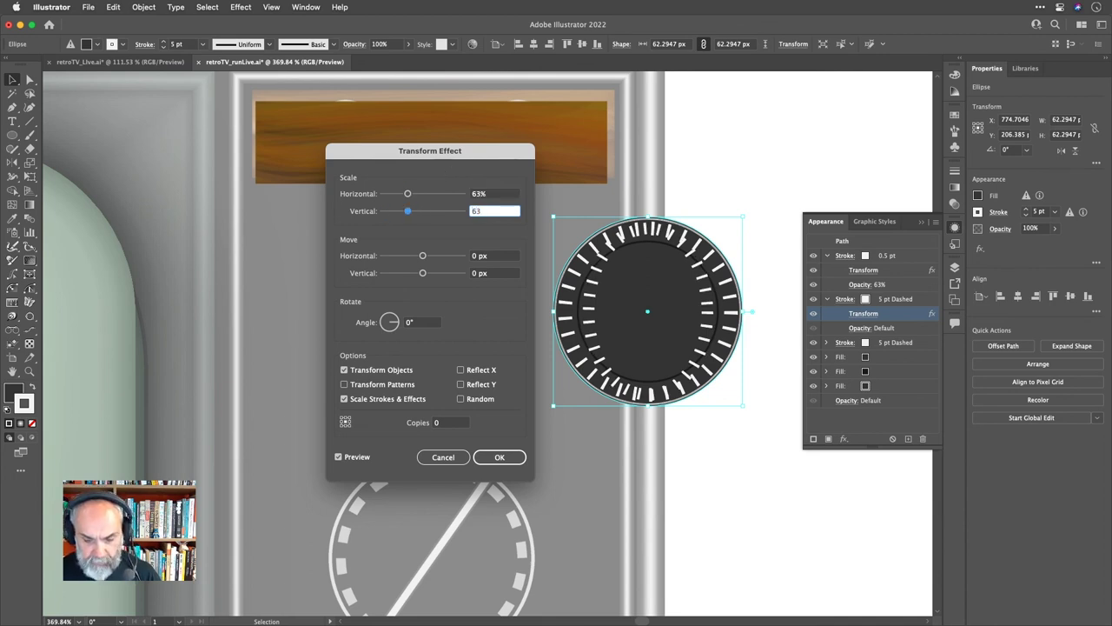
pyautogui.press('Return')
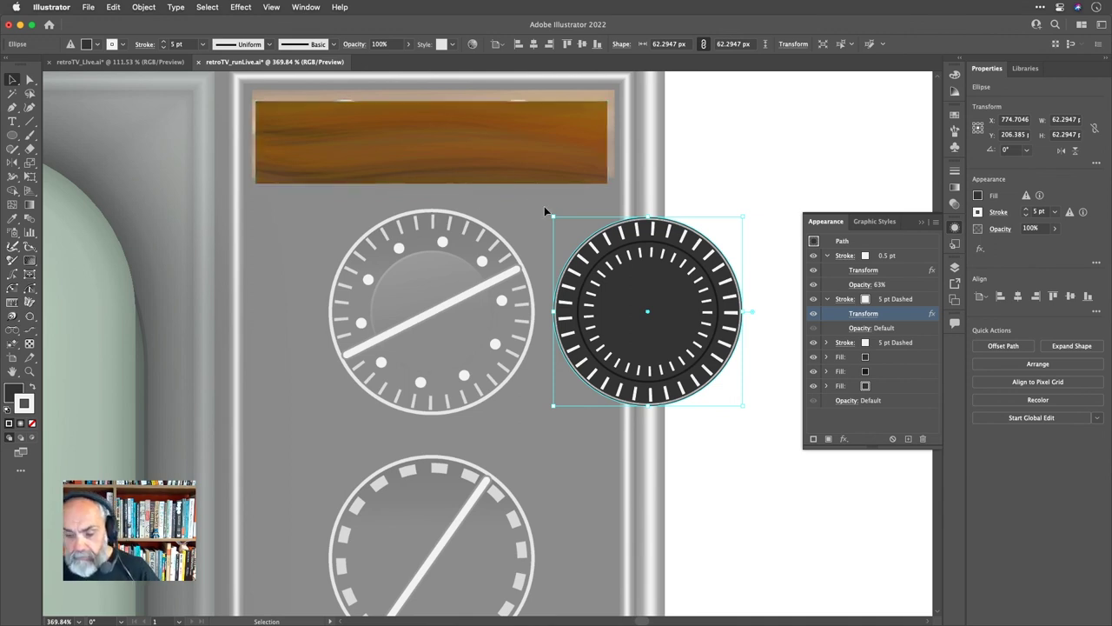
pyautogui.click(850, 299)
# Try stroke options on the inner ring and toggle its visibility to identify it.
pyautogui.click(848, 299)
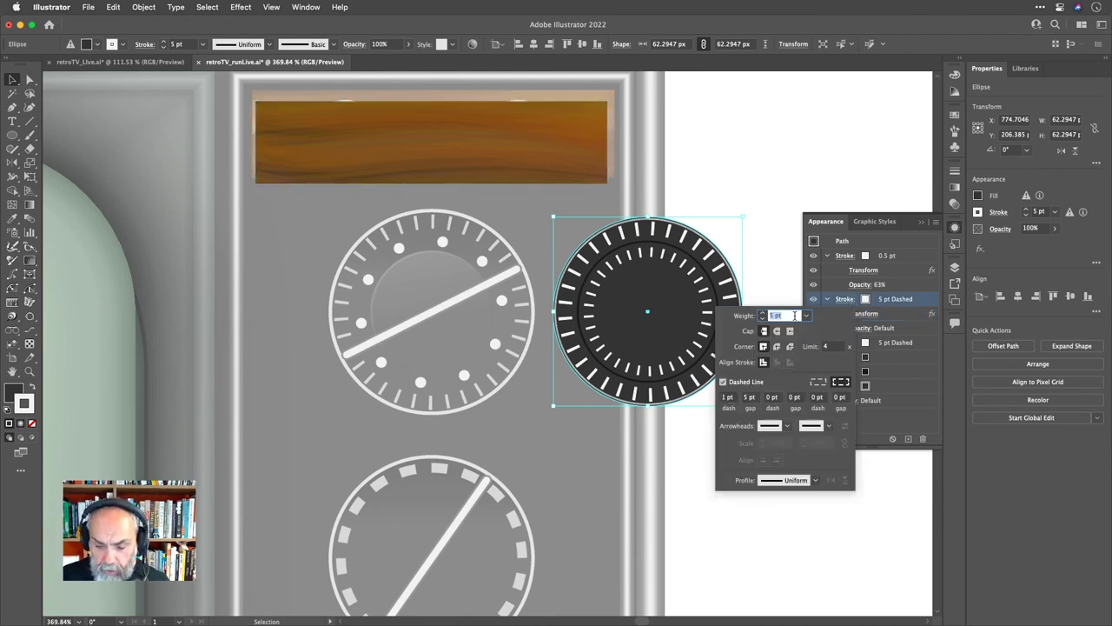
pyautogui.write('6')
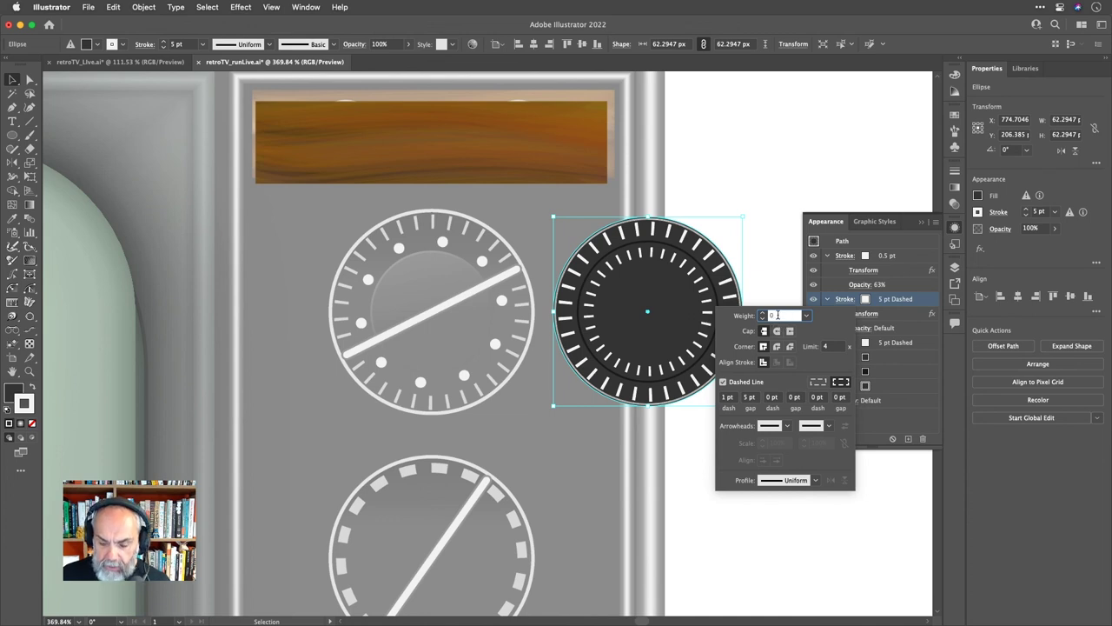
pyautogui.moveTo(778, 314); pyautogui.dragTo(787, 315)
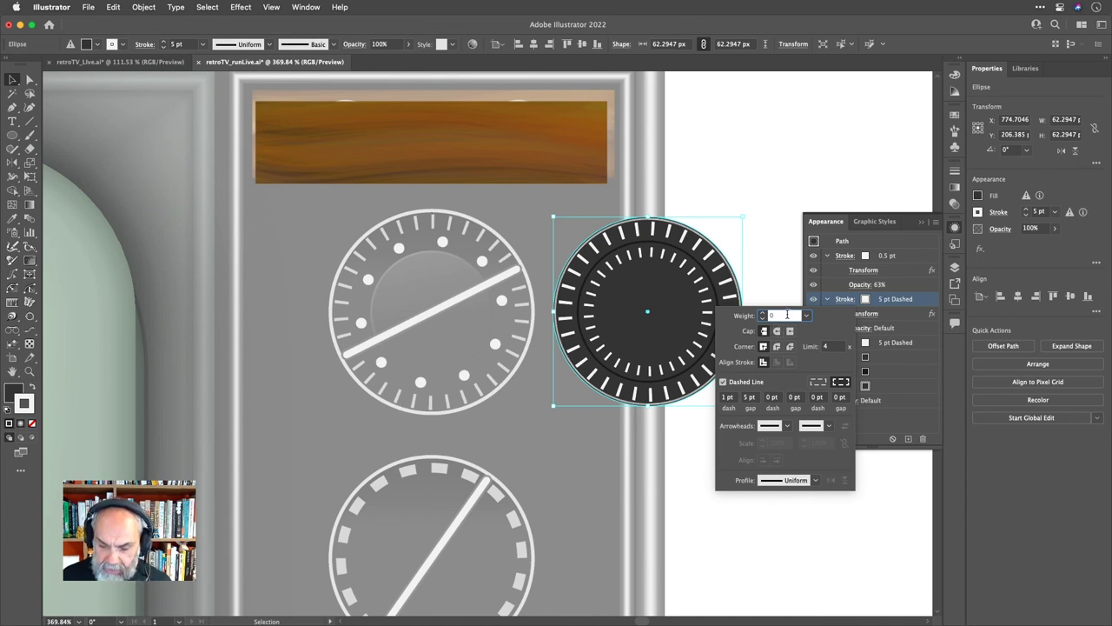
pyautogui.click(784, 312)
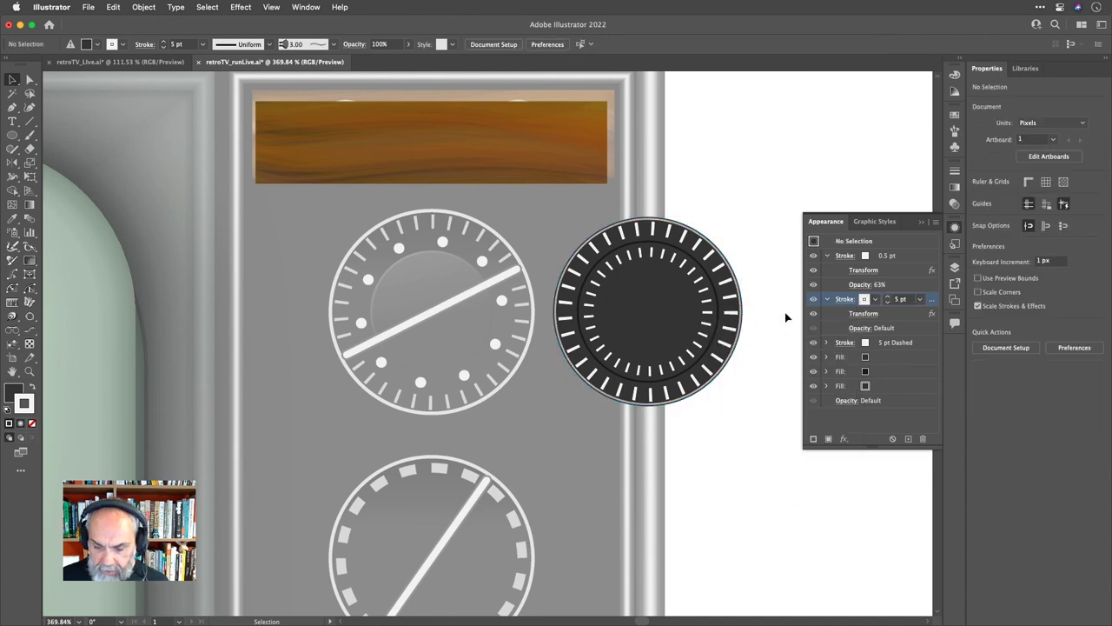
pyautogui.click(851, 300)
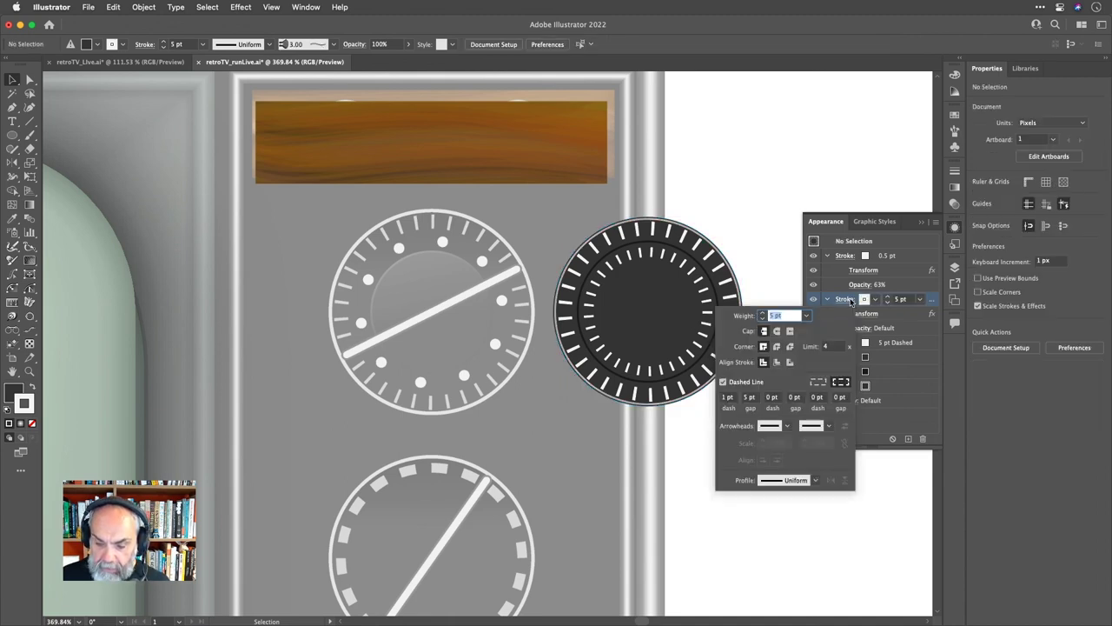
pyautogui.click(776, 331)
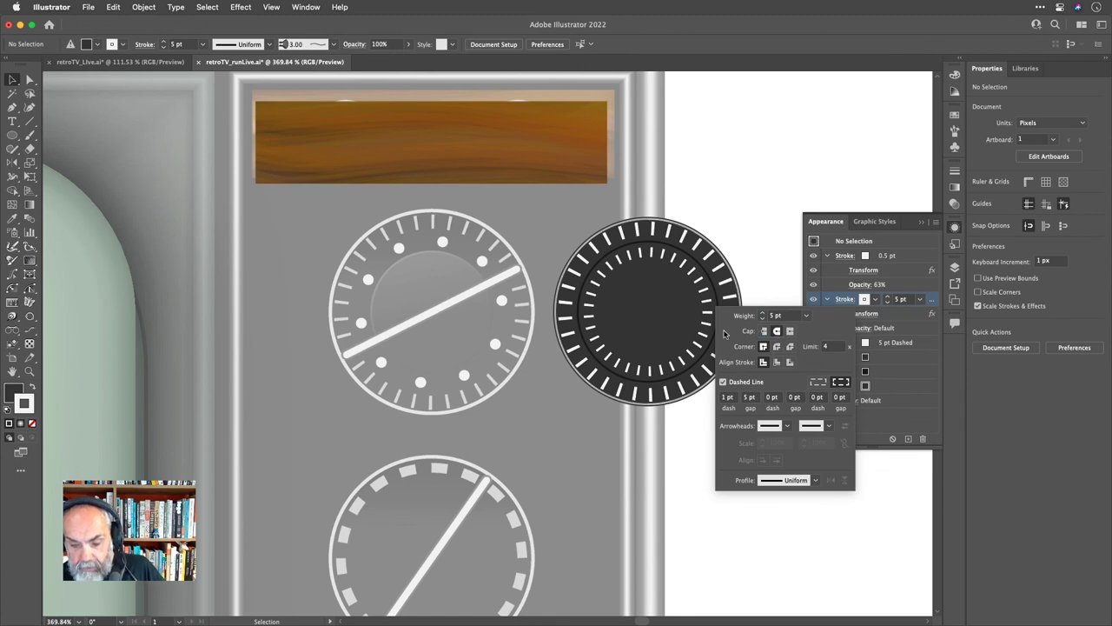
pyautogui.click(689, 275)
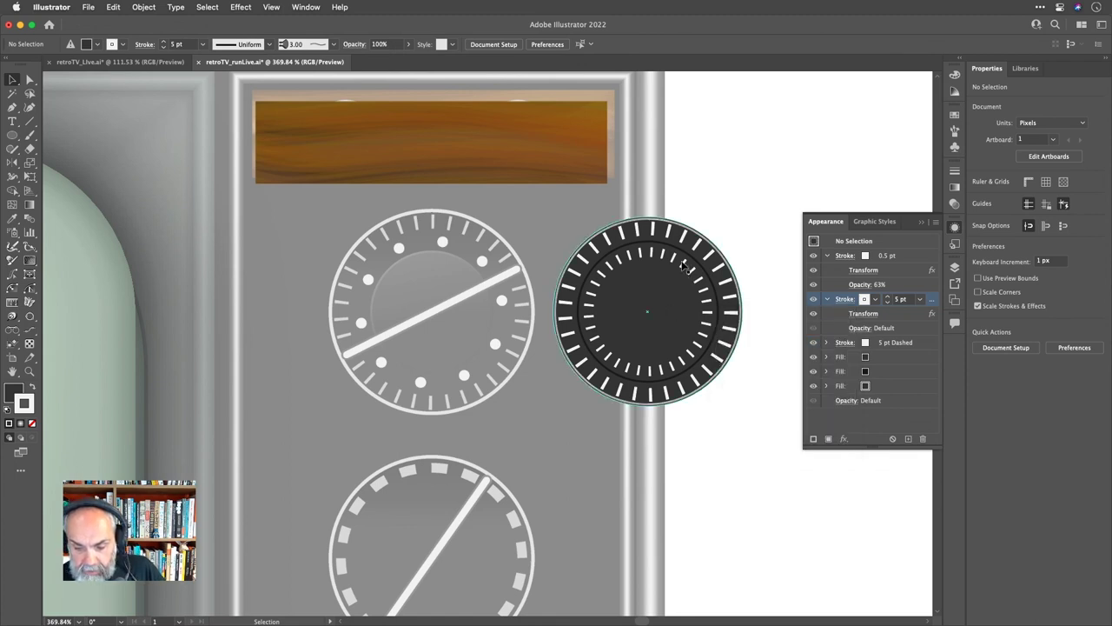
pyautogui.click(688, 275)
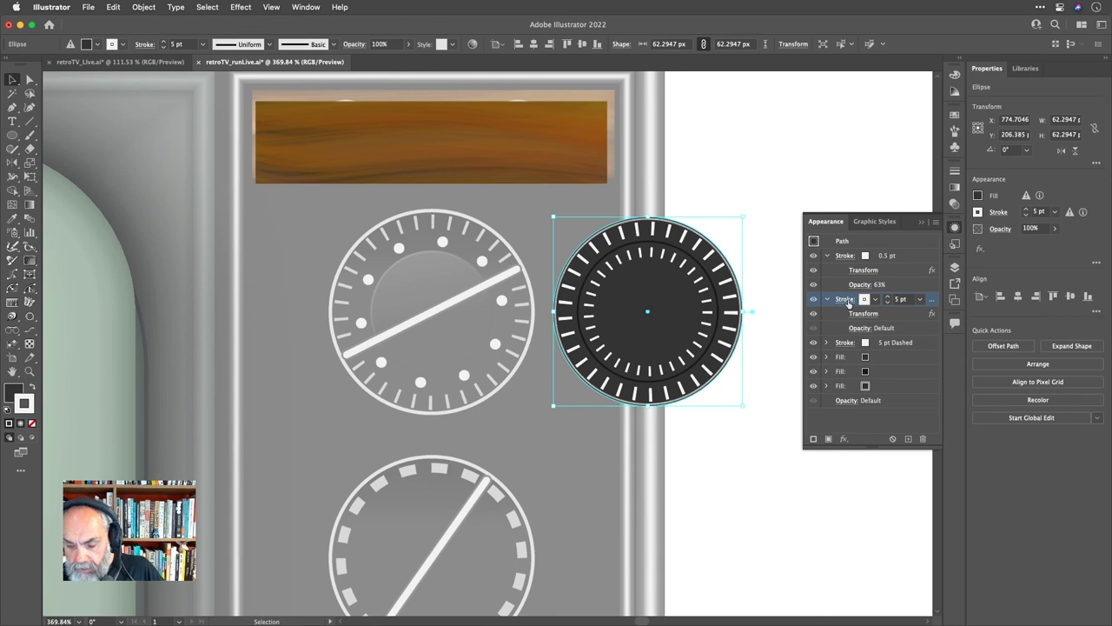
pyautogui.click(814, 299)
pyautogui.click(814, 299)
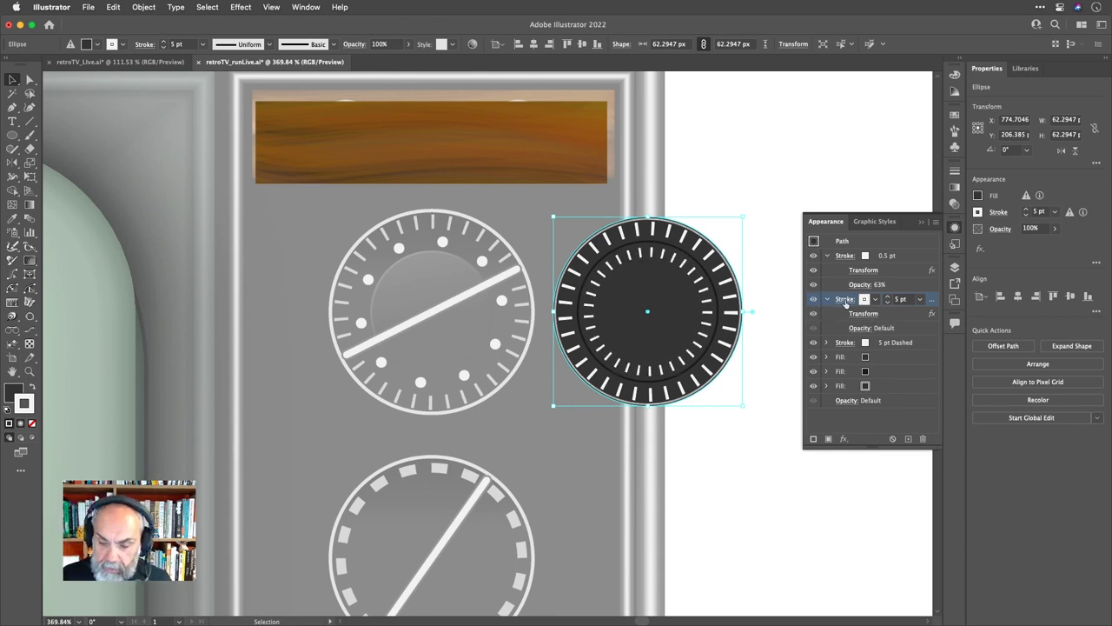
# Give the inner tick ring round caps with 0 pt dashes and 19 pt gaps.
pyautogui.click(845, 299)
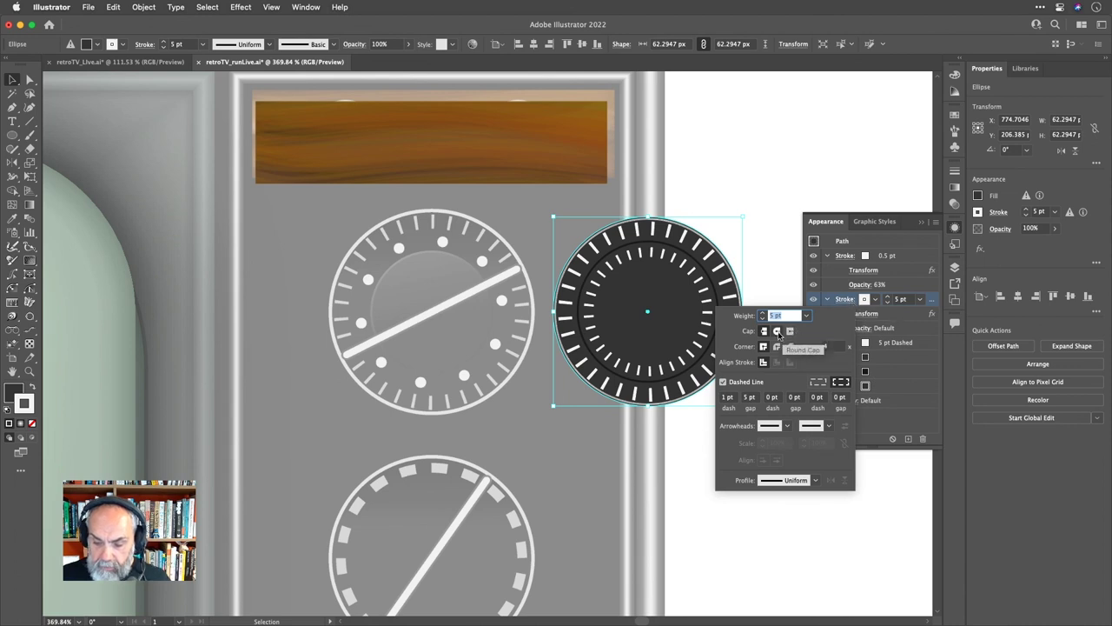
pyautogui.click(777, 332)
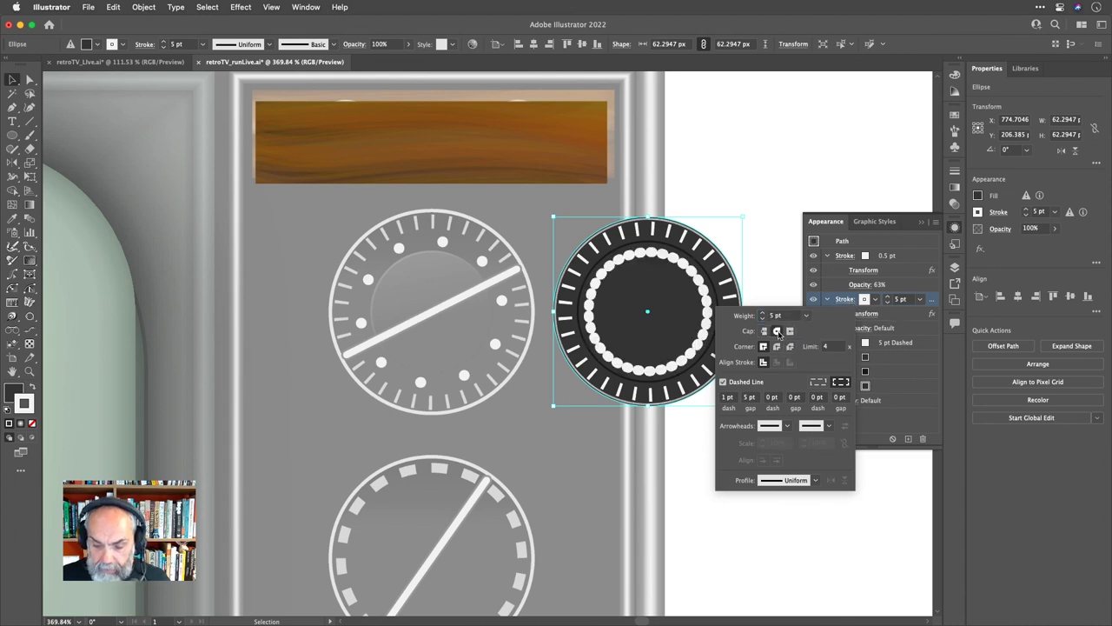
pyautogui.click(728, 397)
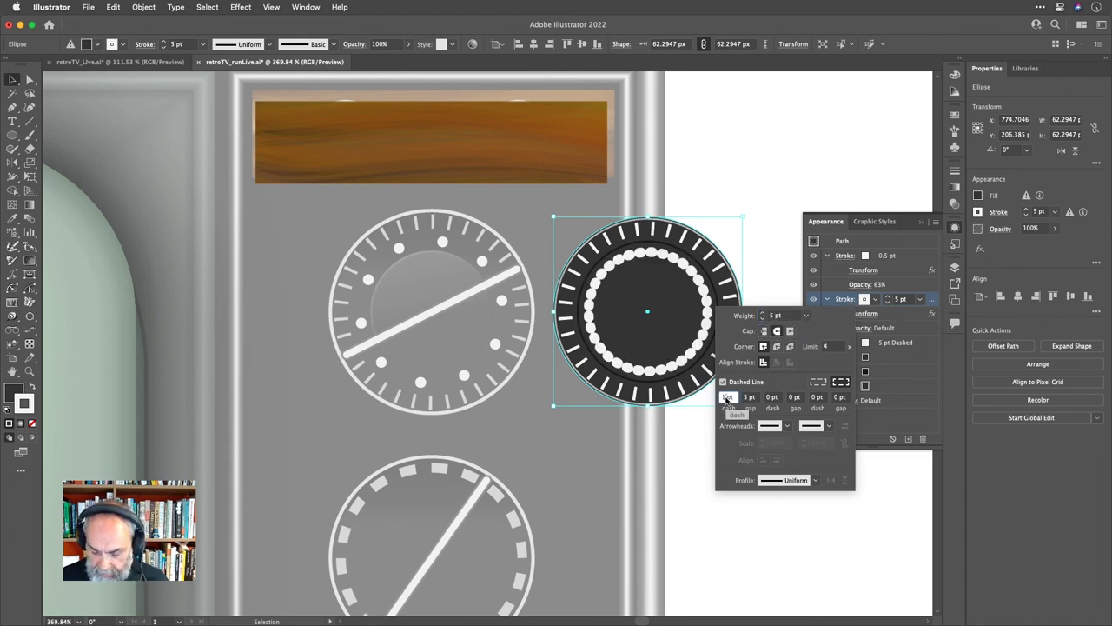
pyautogui.write('0')
pyautogui.press('Tab')
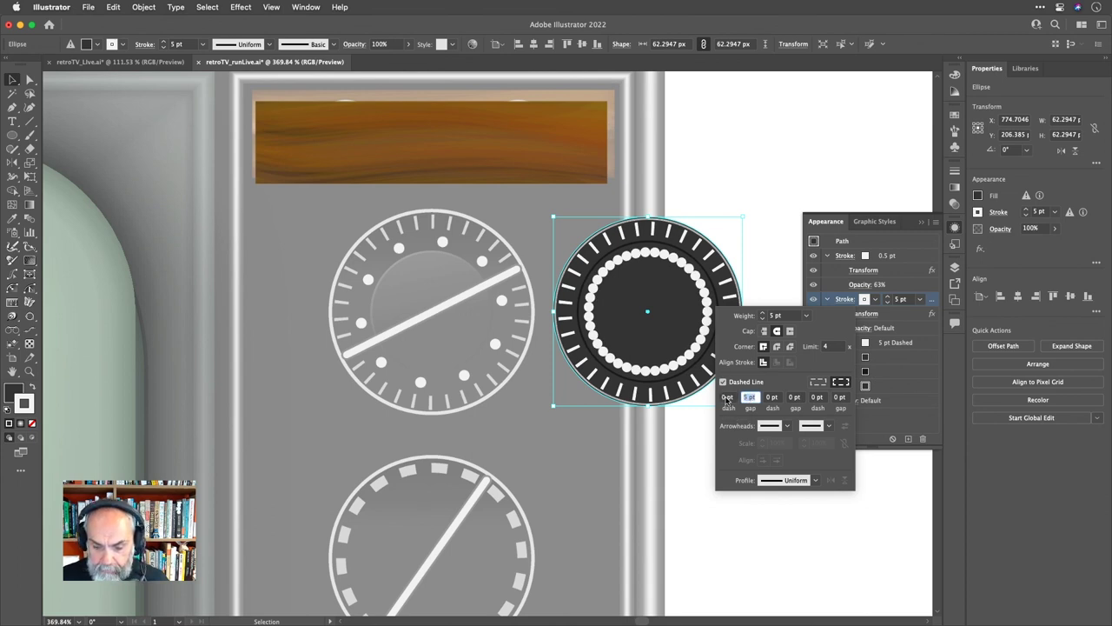
pyautogui.press('Up')
pyautogui.press('Up')
pyautogui.press('Up')
pyautogui.press('Up')
pyautogui.press('Up')
pyautogui.press('Up')
pyautogui.press('Up')
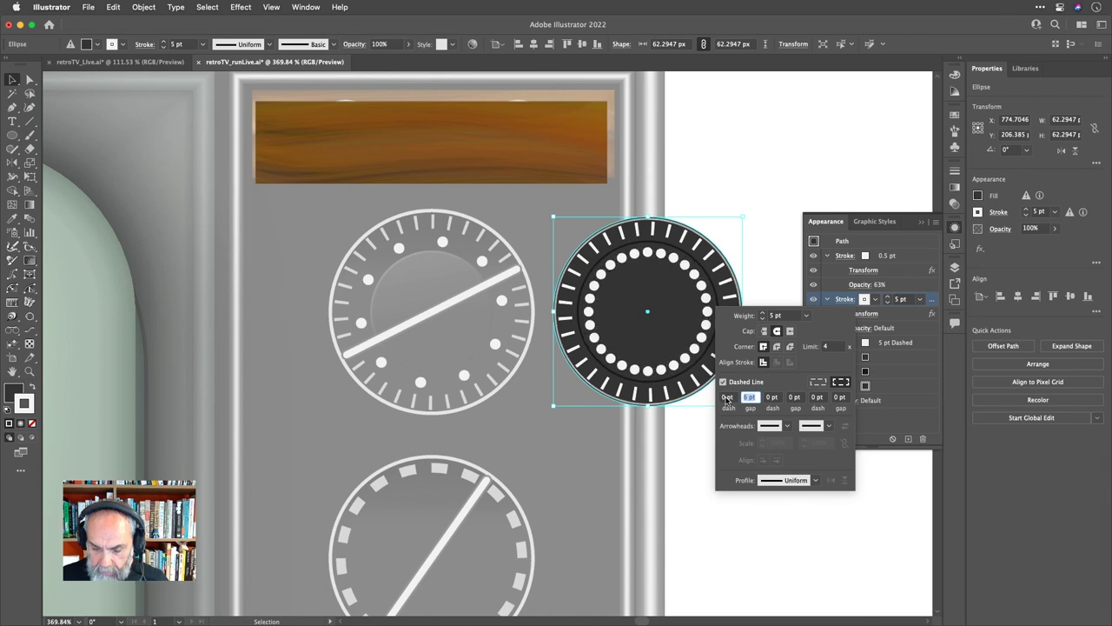
pyautogui.press('Up')
pyautogui.press('Up')
pyautogui.press('Up')
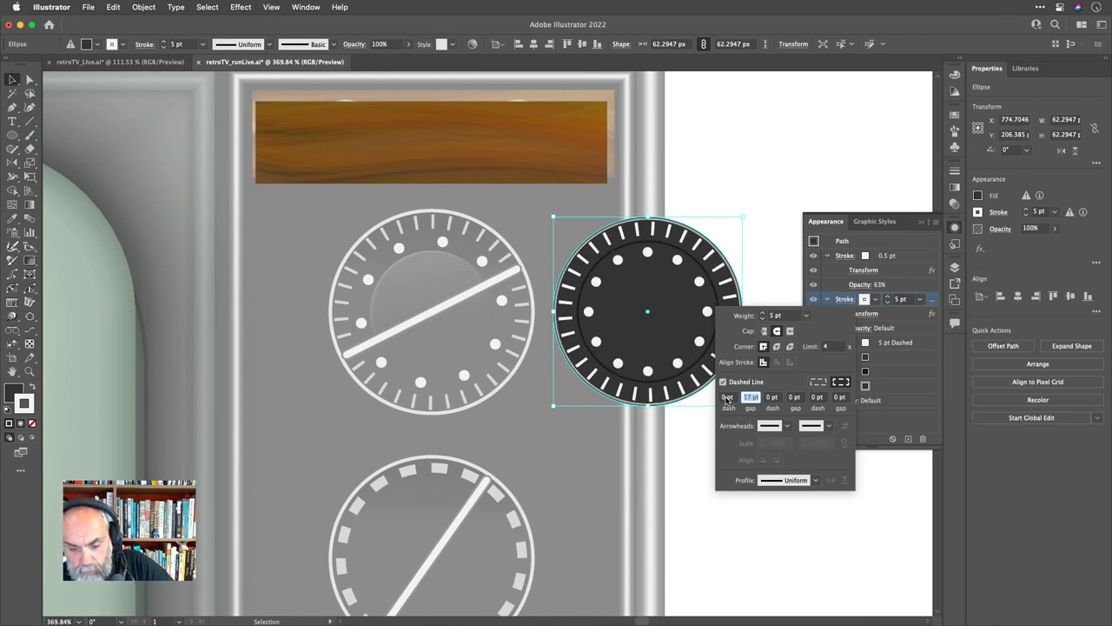
pyautogui.press('Up')
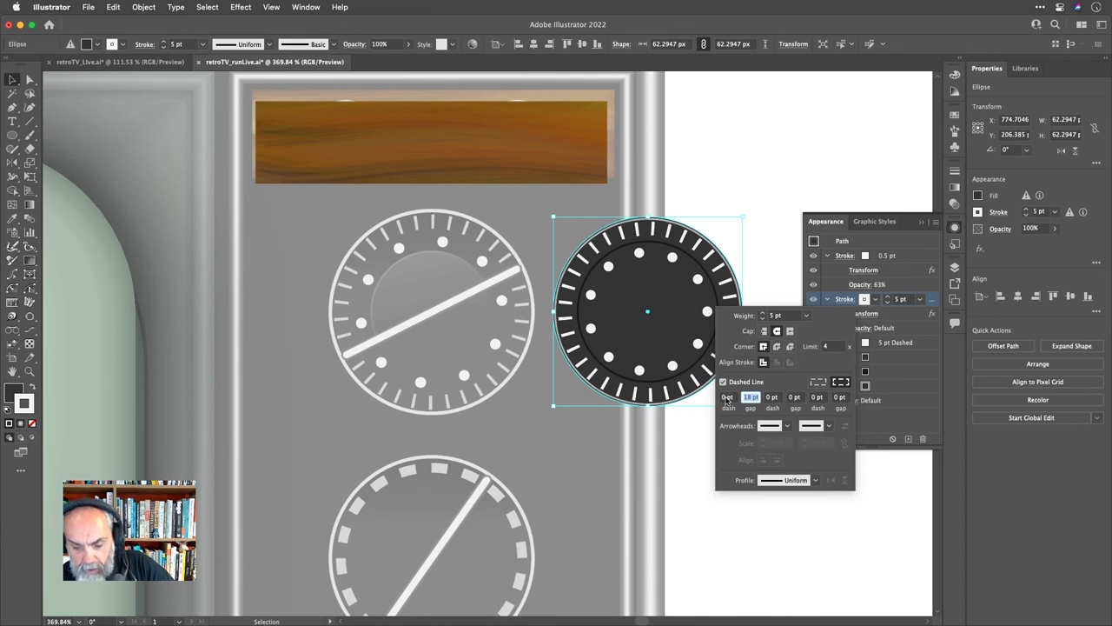
pyautogui.press('Up')
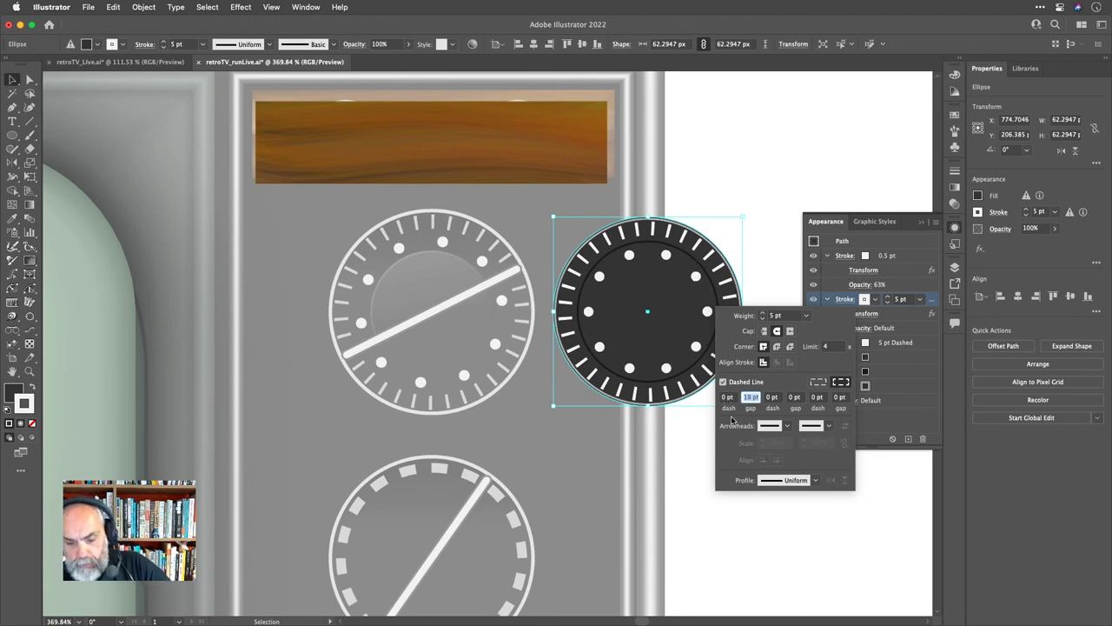
pyautogui.click(912, 412)
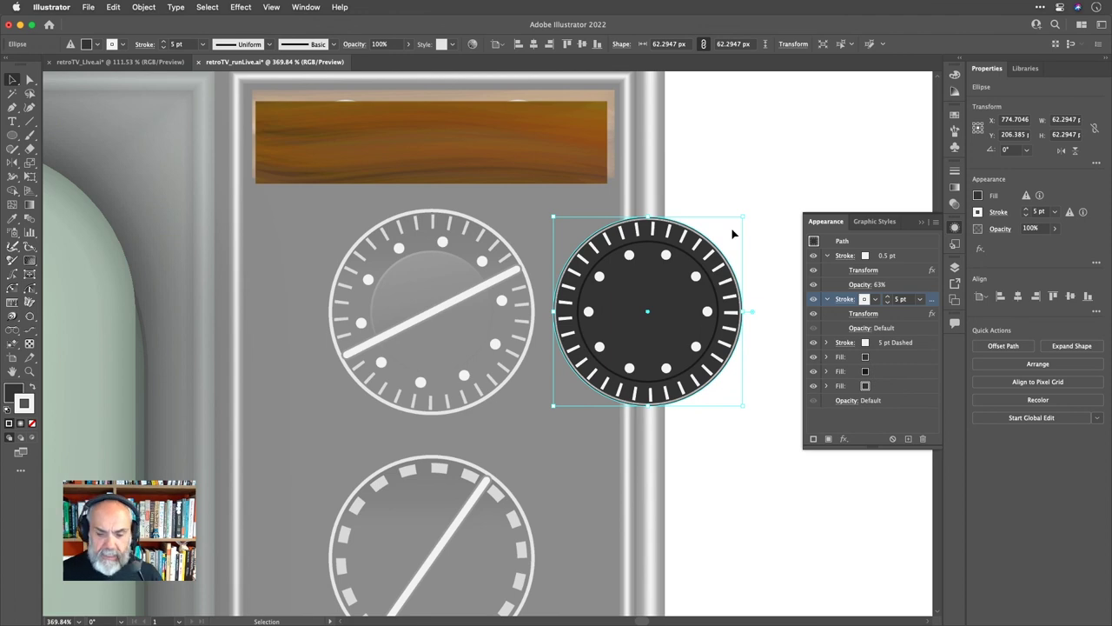
# Draw a straight needle line outward from the dial's centre.
pyautogui.click(768, 181)
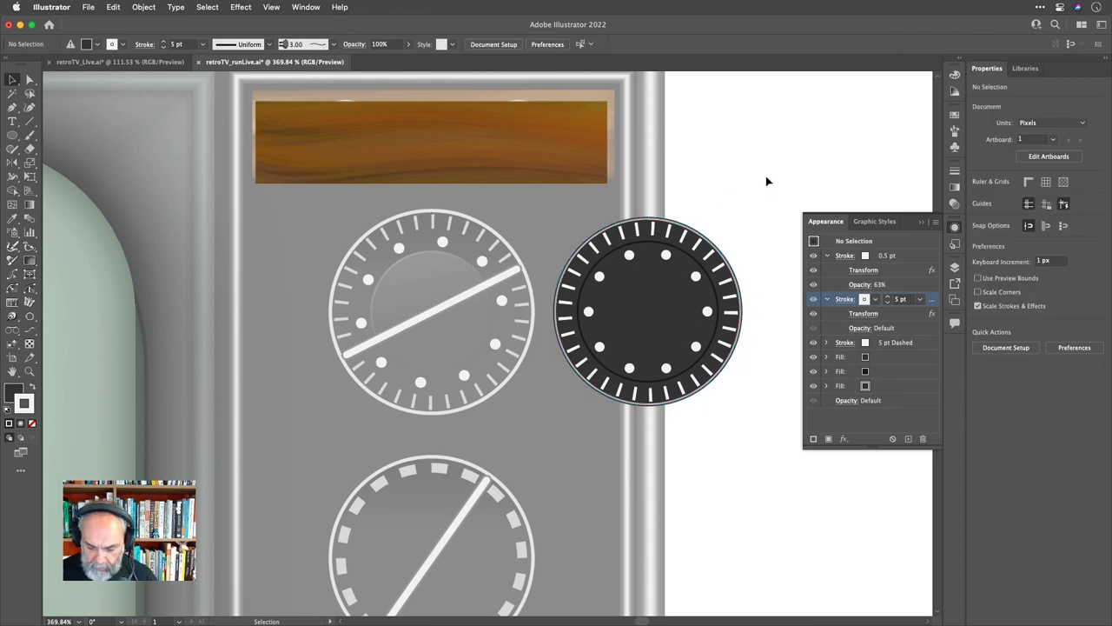
pyautogui.press('\\')
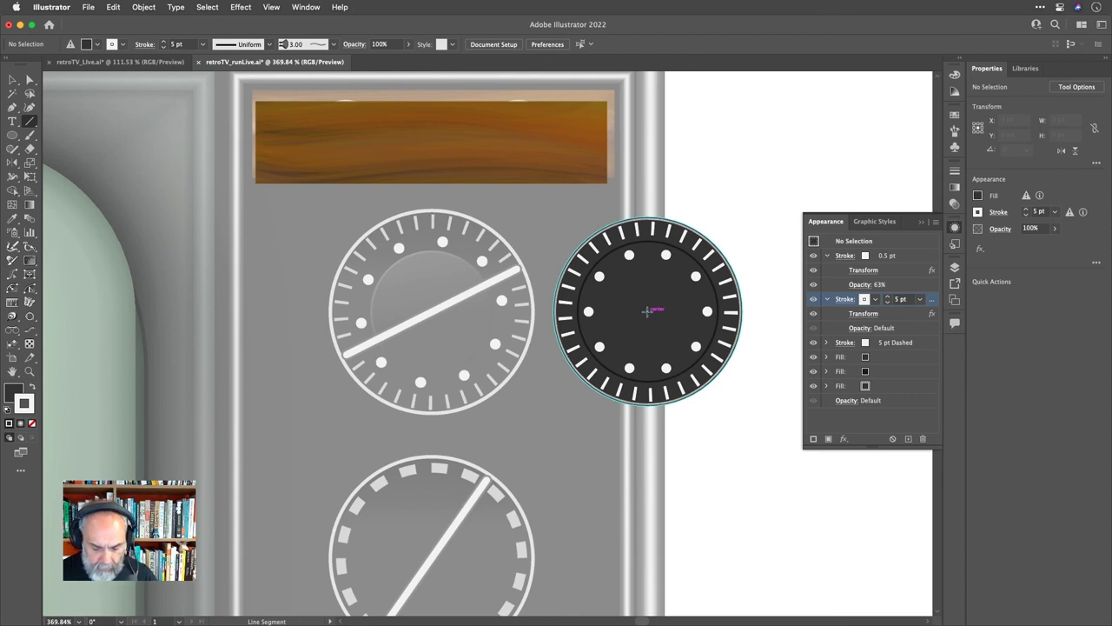
pyautogui.moveTo(648, 310)
pyautogui.mouseDown()
pyautogui.moveTo(733, 310)
pyautogui.moveTo(721, 275)
pyautogui.mouseUp()
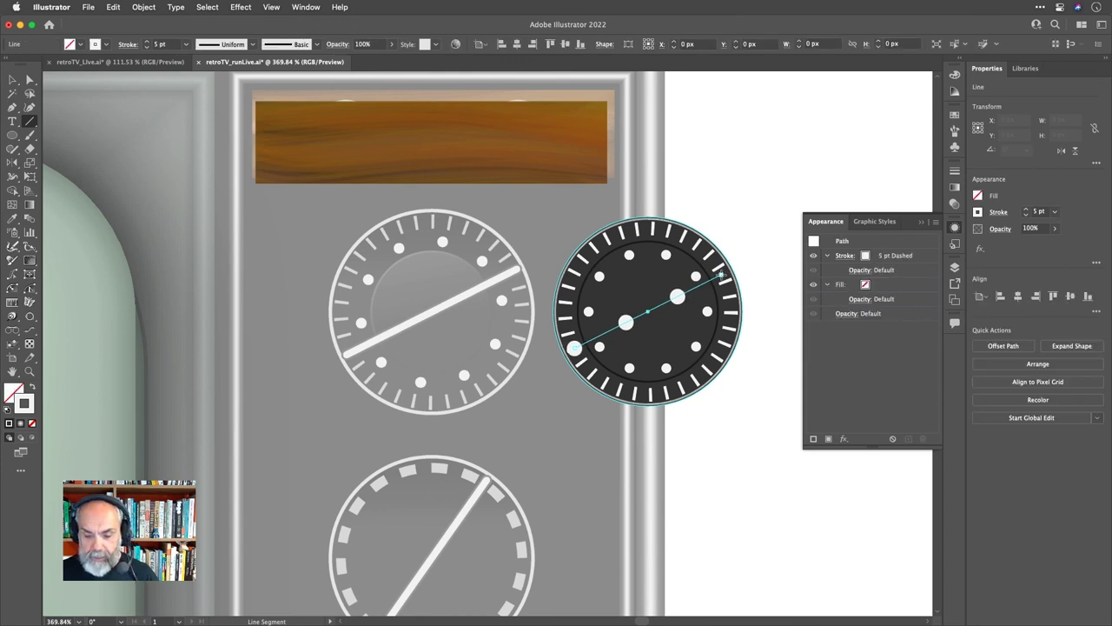
# Make the needle's stroke solid and thin it to 3 pt.
pyautogui.click(841, 255)
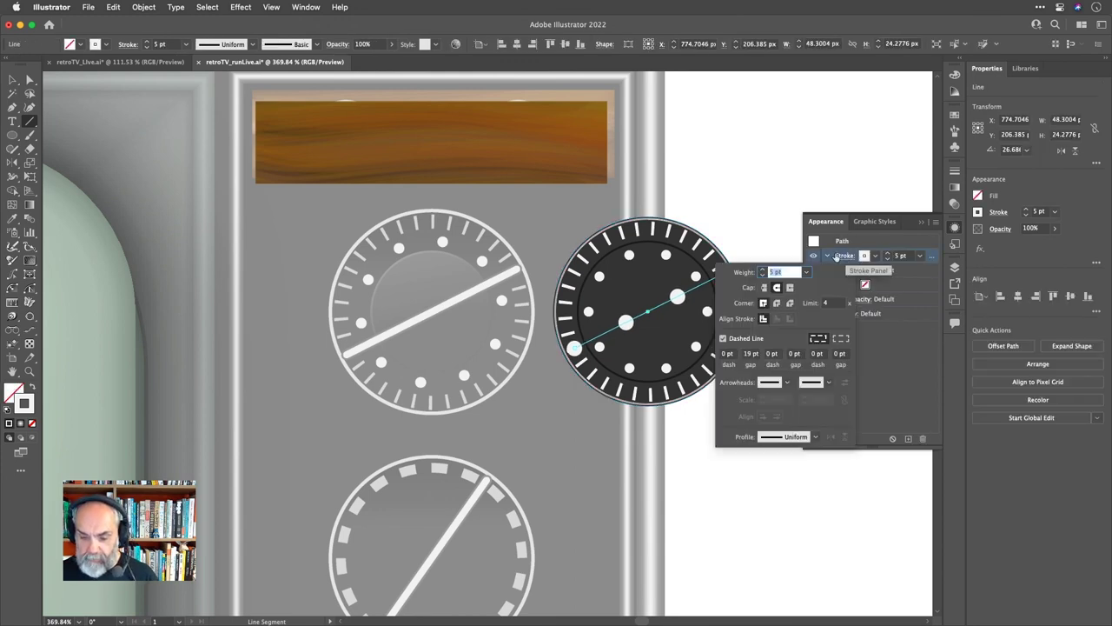
pyautogui.click(723, 338)
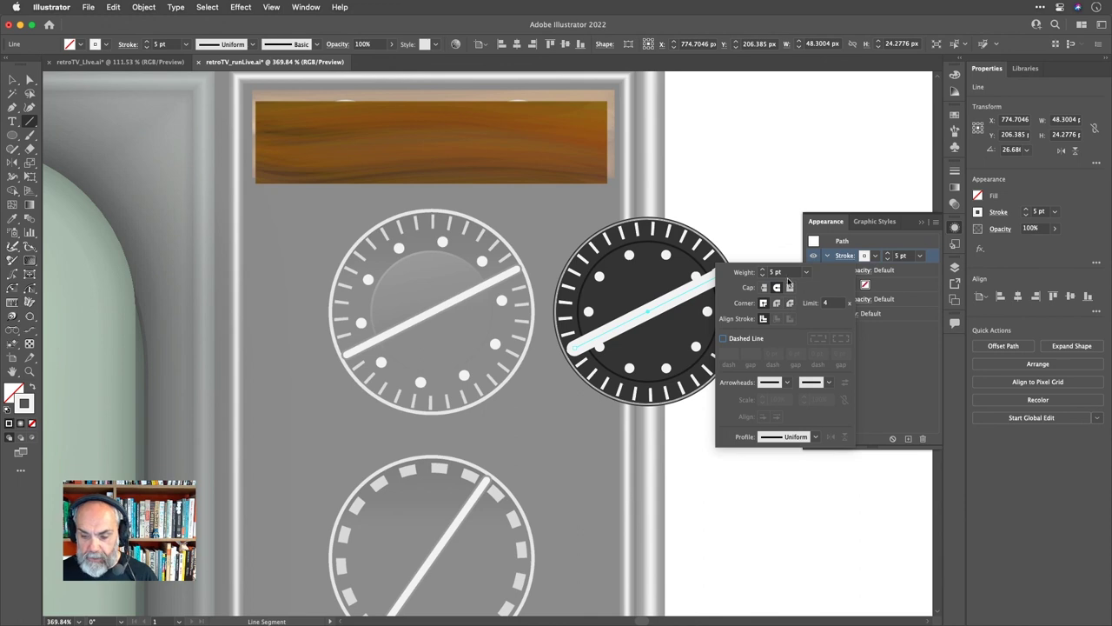
pyautogui.press('Down')
pyautogui.press('Down')
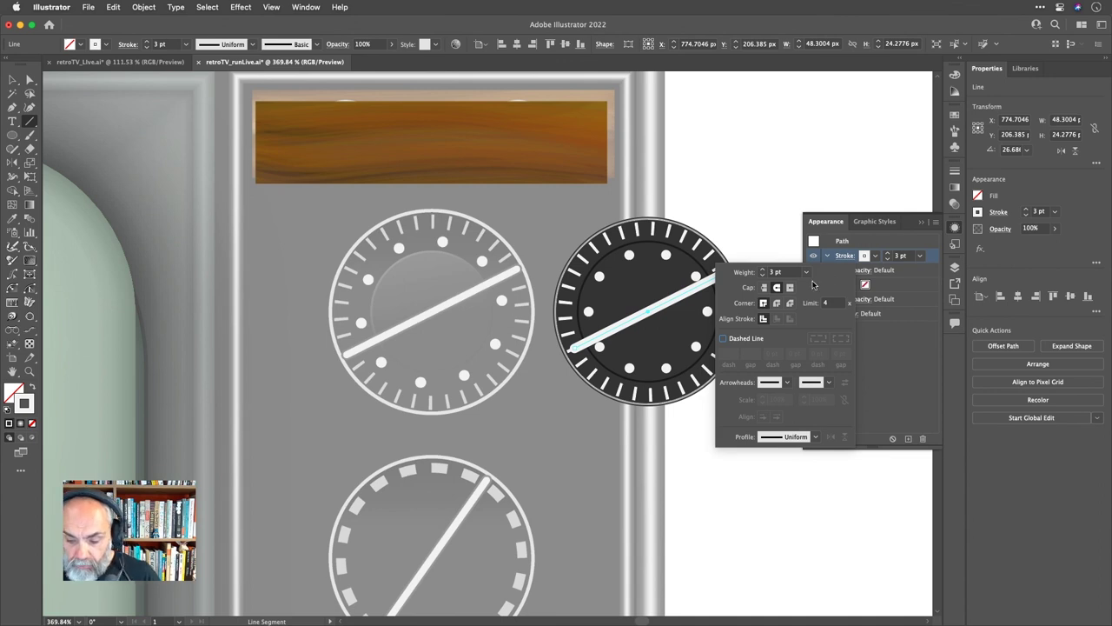
pyautogui.click(933, 261)
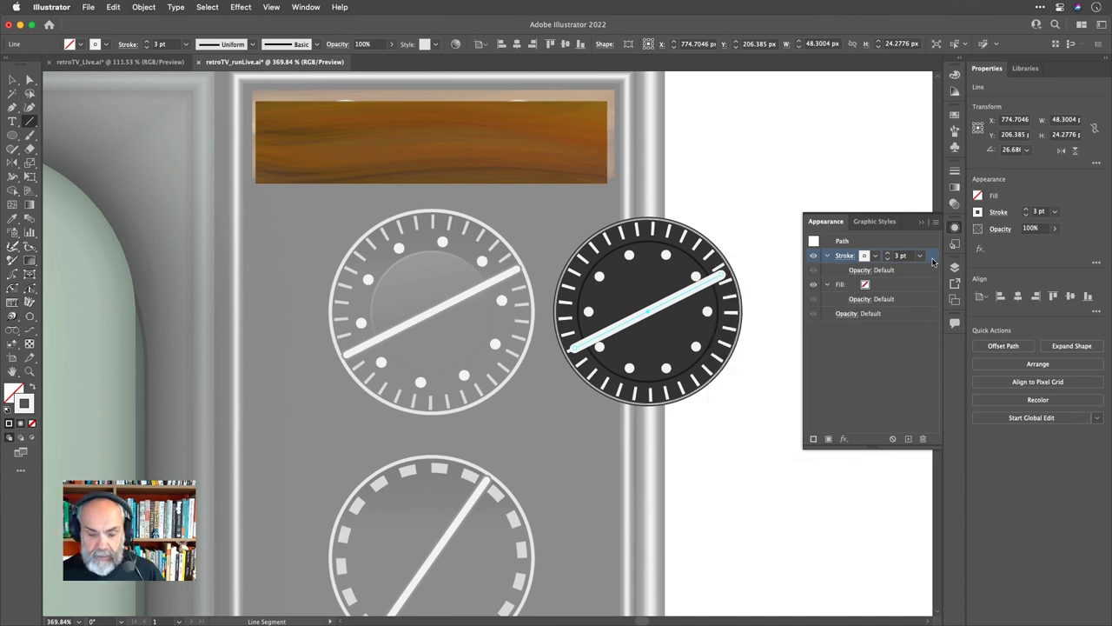
# Apply a gradient to the needle's stroke, running across the stroke's width.
pyautogui.press('.')
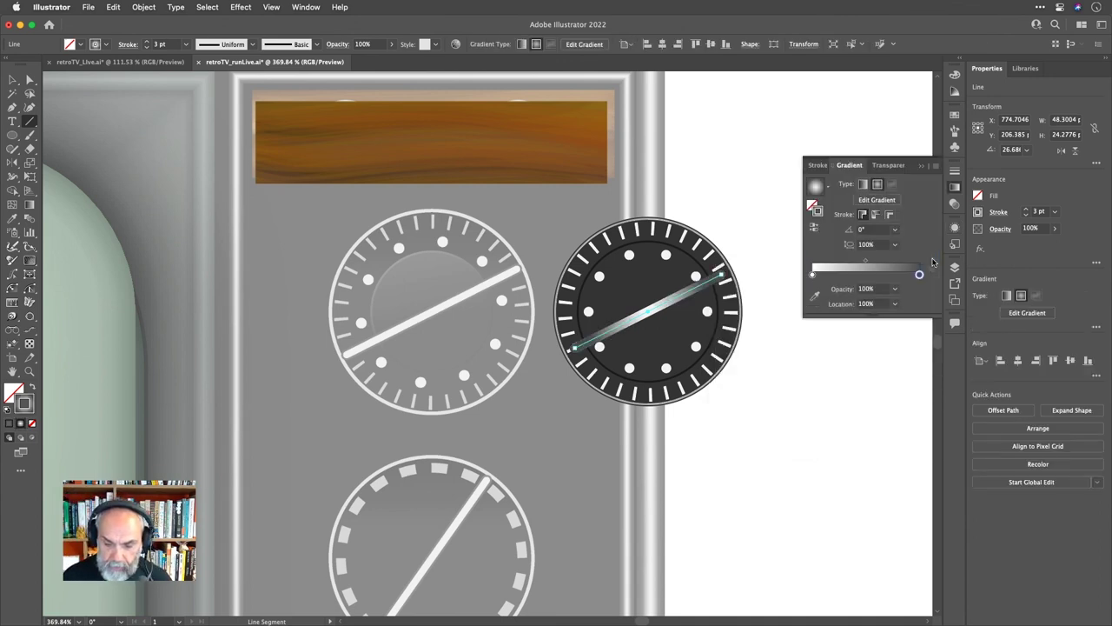
pyautogui.click(889, 215)
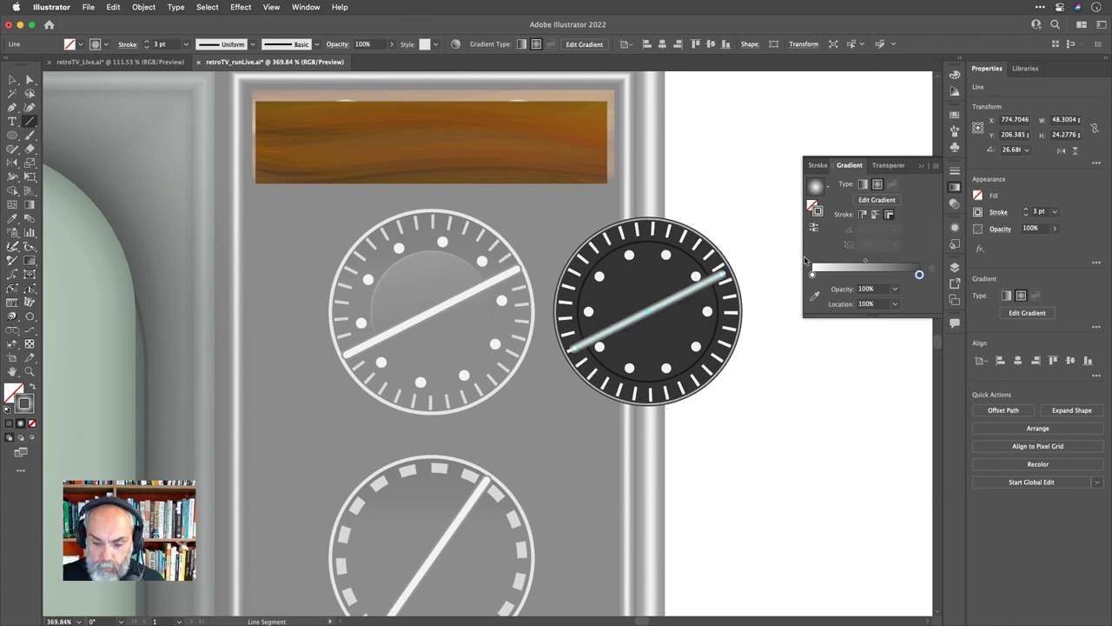
pyautogui.click(951, 190)
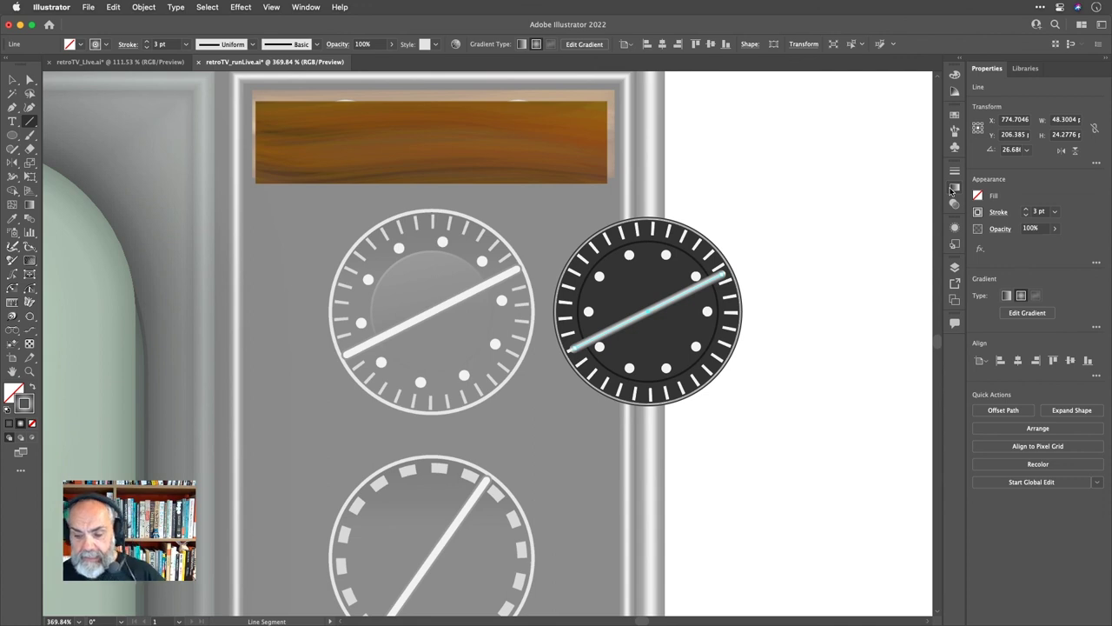
pyautogui.click(954, 228)
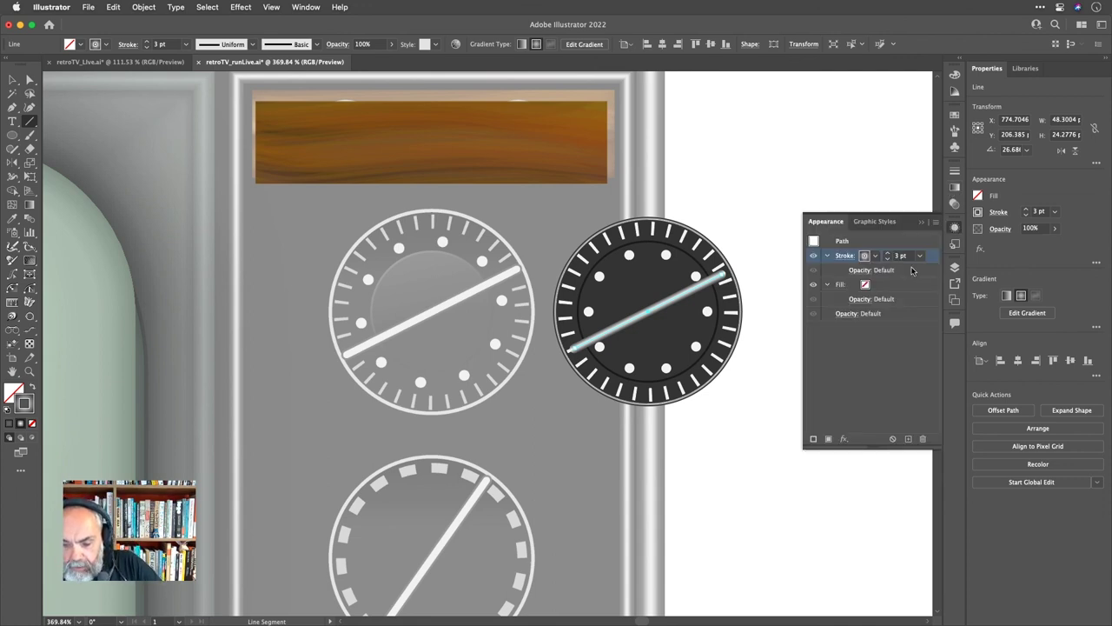
# Duplicate the needle's stroke and make the copy black at 5 pt.
pyautogui.click(908, 439)
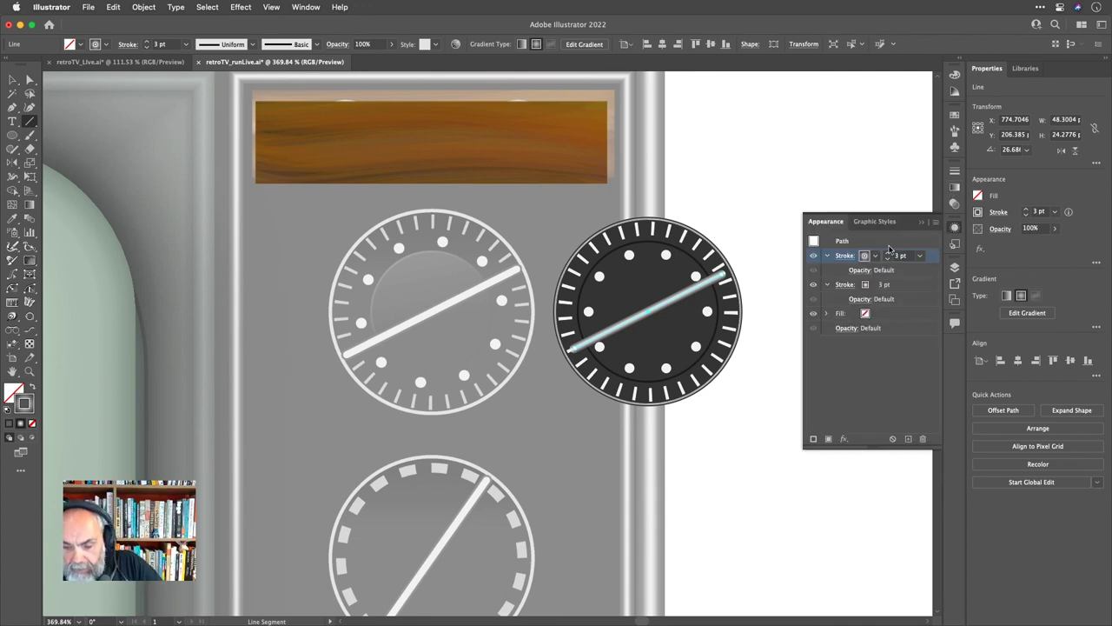
pyautogui.click(868, 285)
pyautogui.click(875, 285)
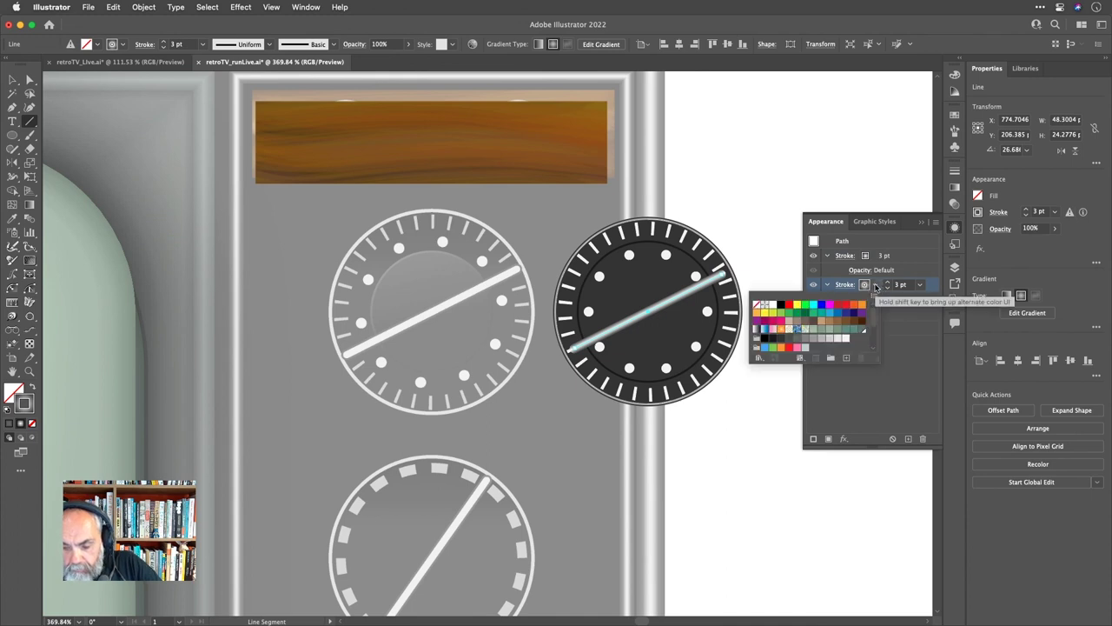
pyautogui.click(774, 339)
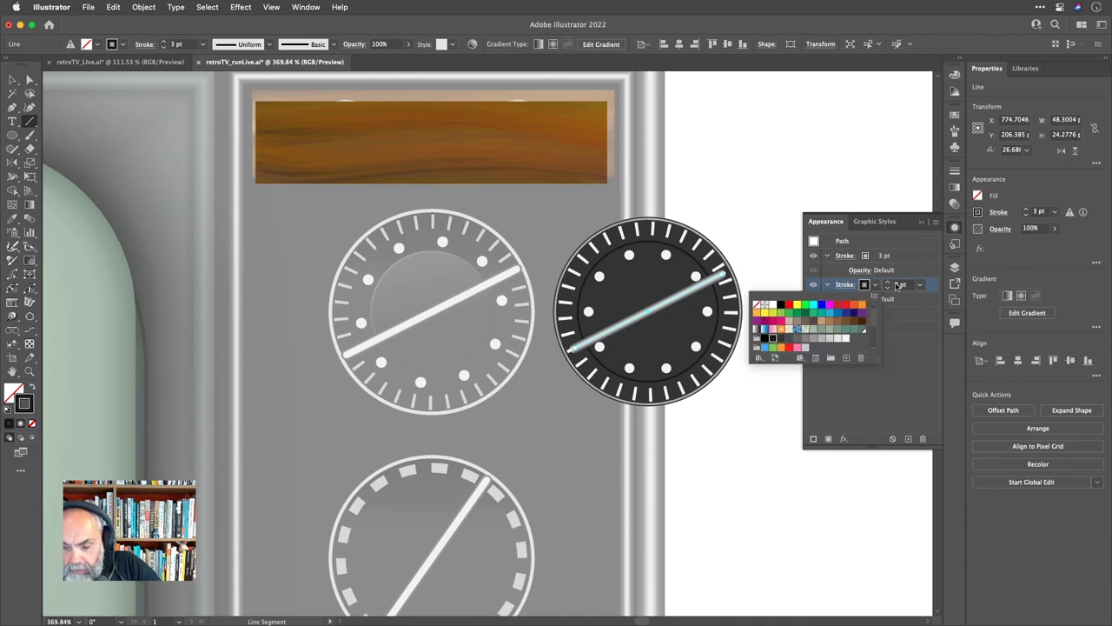
pyautogui.click(887, 284)
pyautogui.click(887, 283)
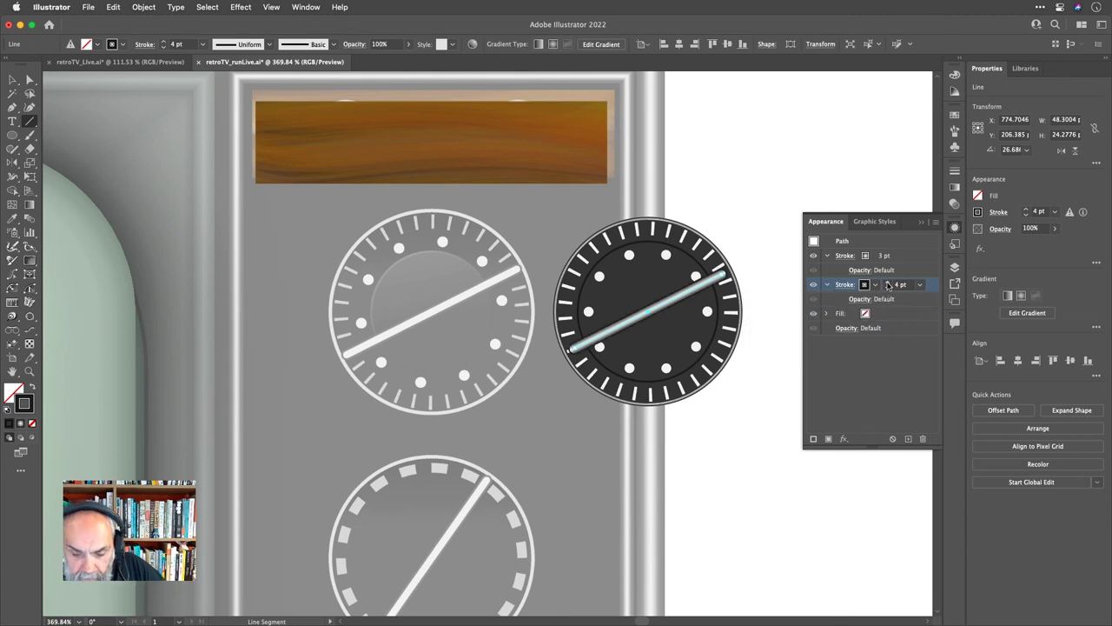
pyautogui.click(876, 285)
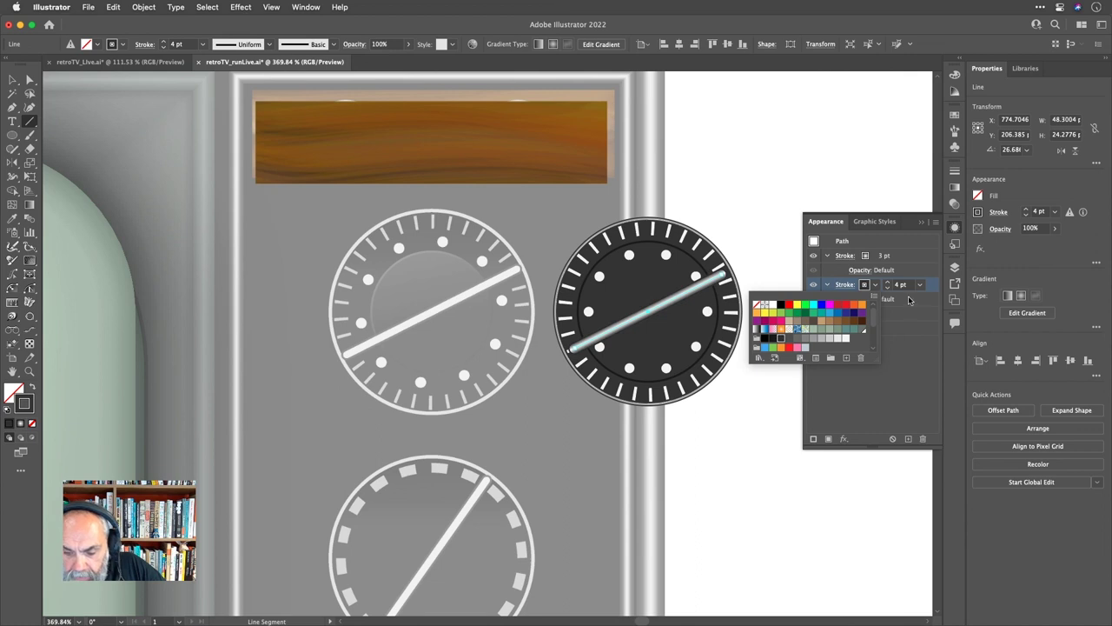
pyautogui.click(939, 290)
pyautogui.click(888, 283)
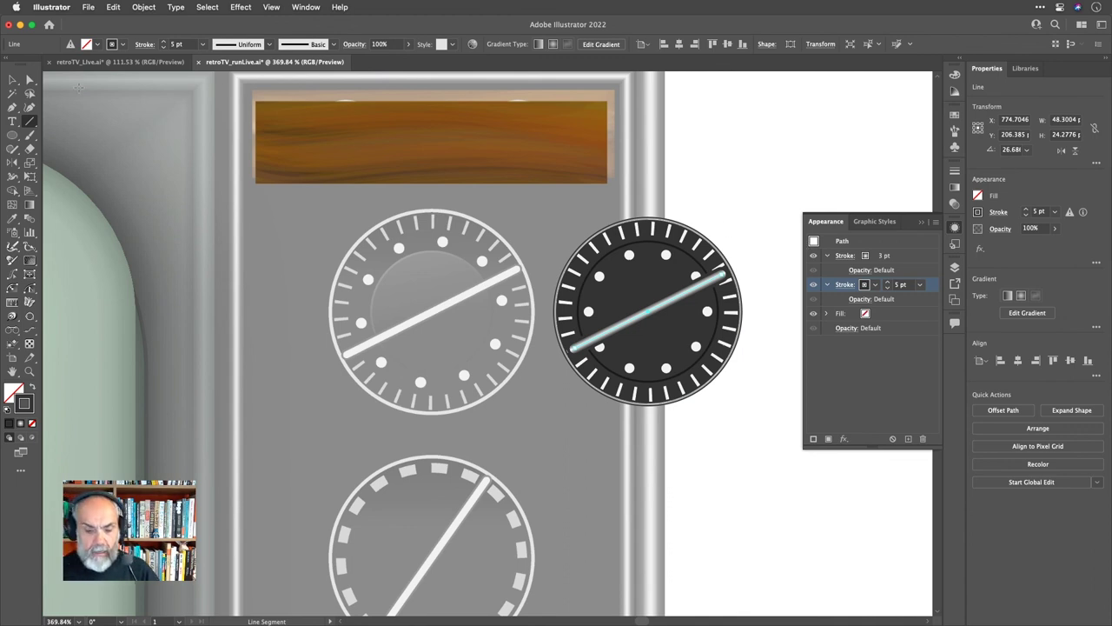
# Move the whole dark dial left onto the upper light dial.
pyautogui.click(12, 79)
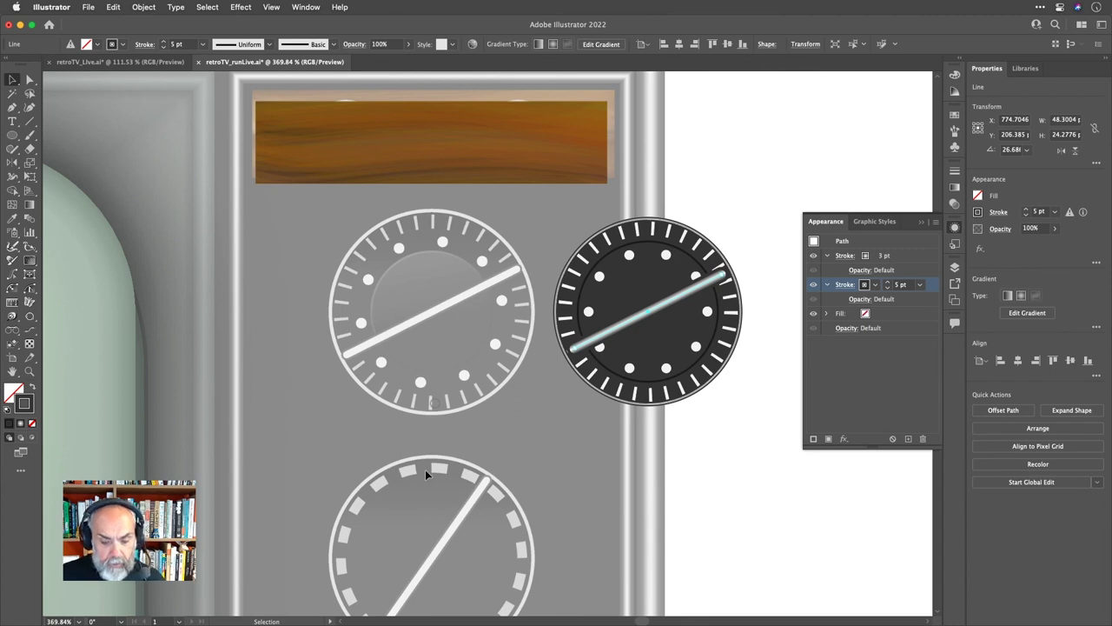
pyautogui.click(756, 251)
pyautogui.click(713, 304)
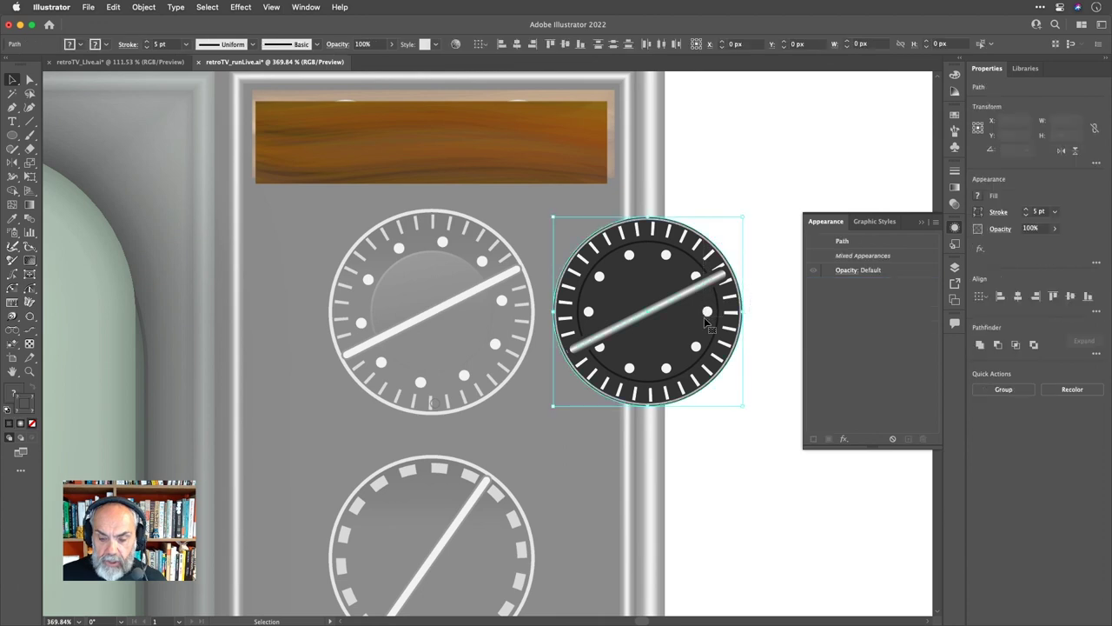
pyautogui.moveTo(713, 304); pyautogui.dragTo(503, 311)
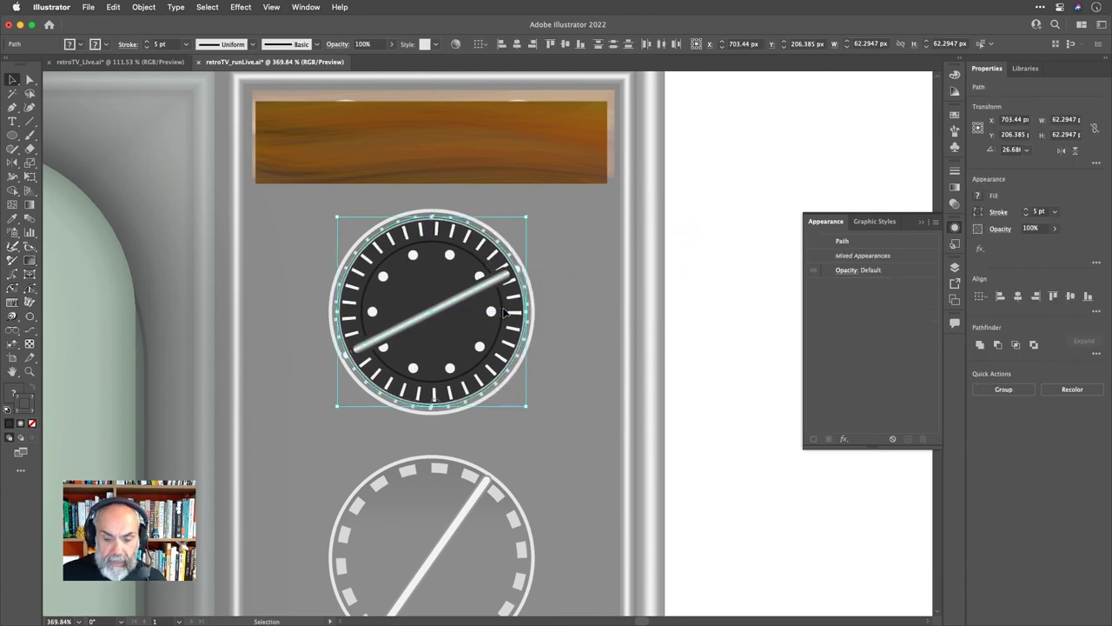
# Enlarge the dark dial about its centre to roughly 68.7 px across.
pyautogui.click(1096, 164)
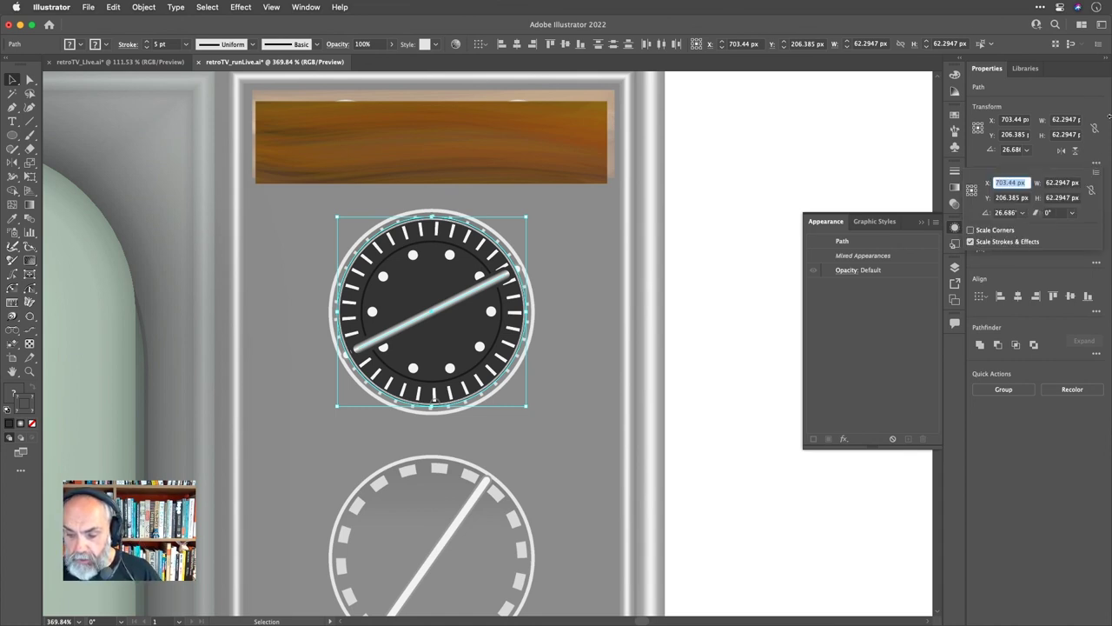
pyautogui.click(1098, 143)
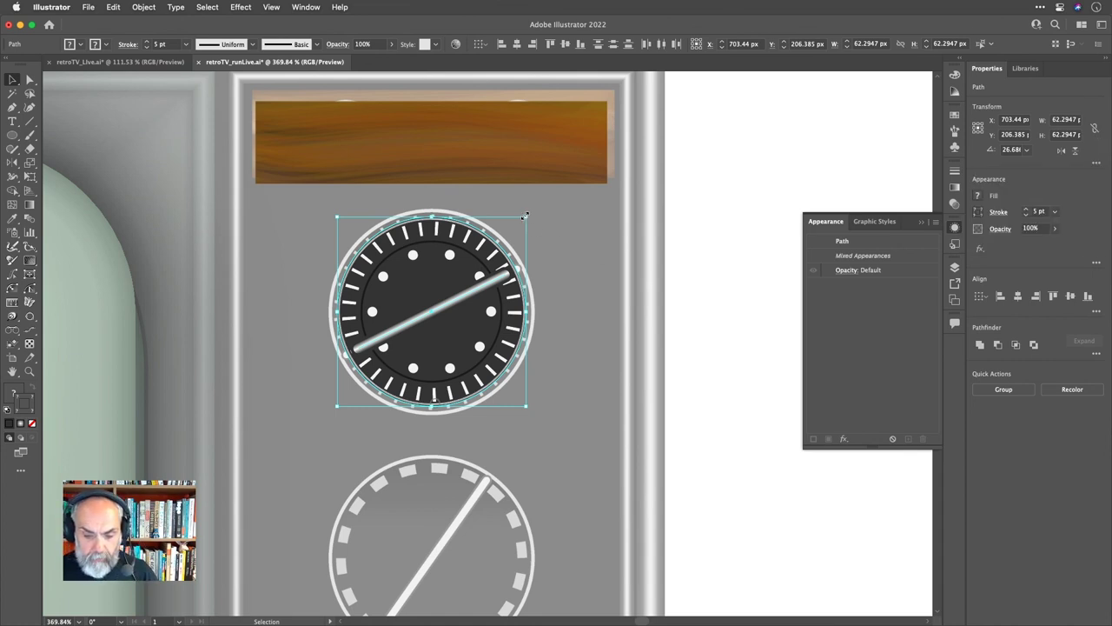
pyautogui.moveTo(525, 215); pyautogui.dragTo(537, 206)
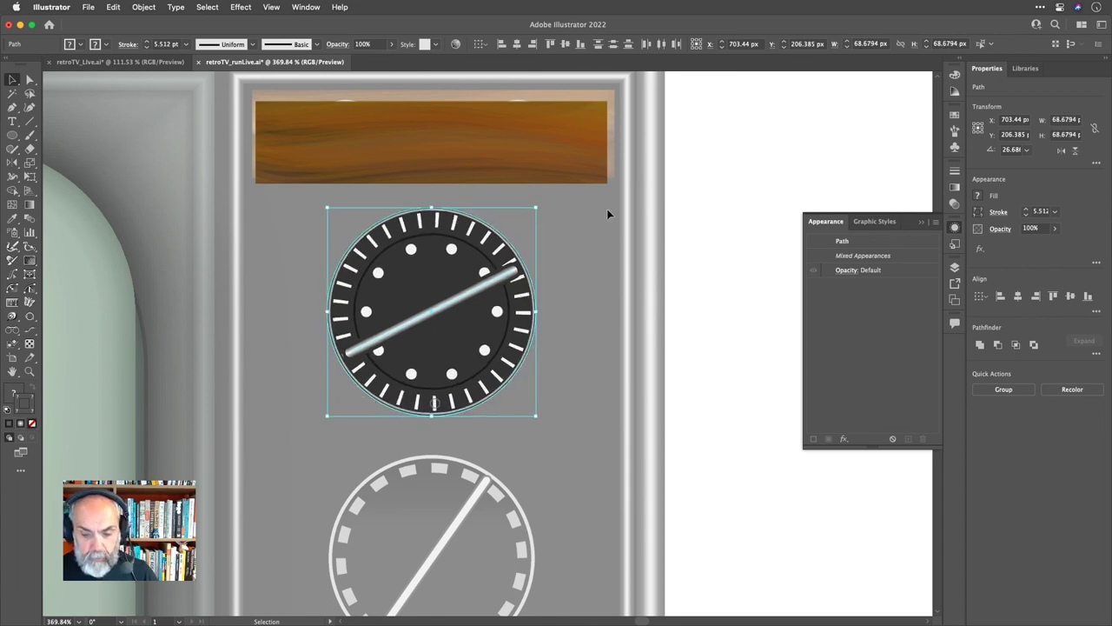
pyautogui.click(700, 223)
pyautogui.press('super+0')
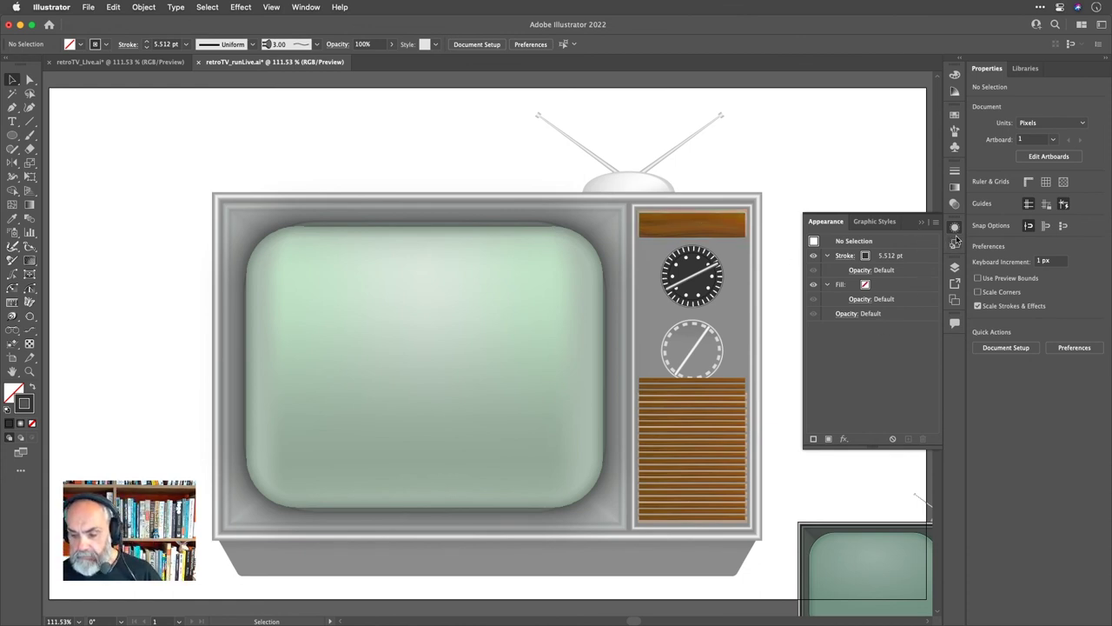
# Copy the dark dial group straight down to the lower knob position.
pyautogui.click(954, 269)
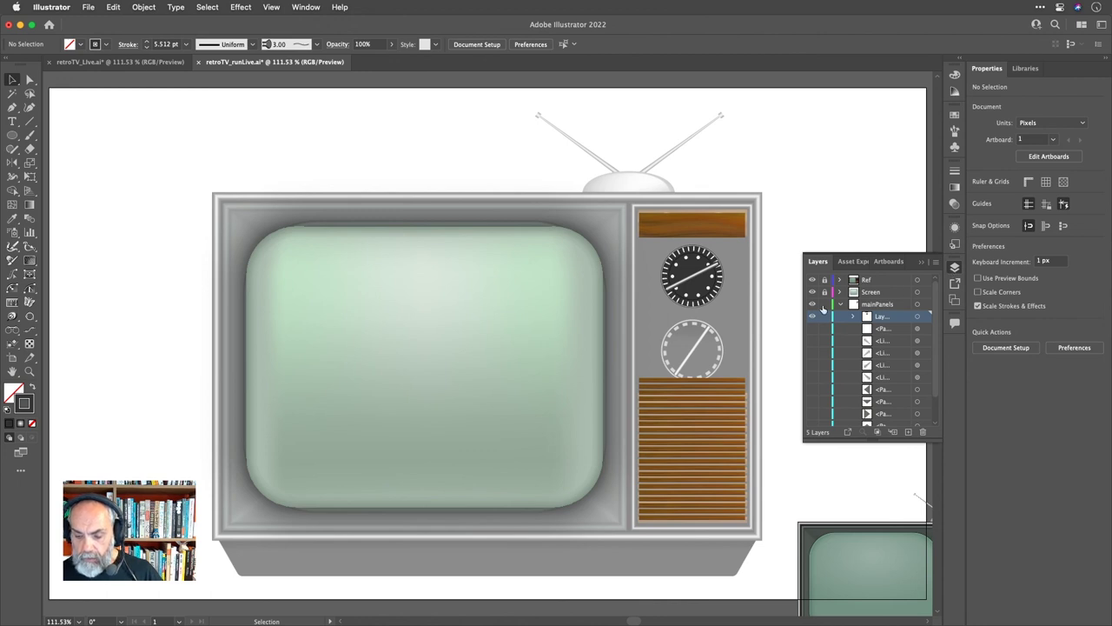
pyautogui.moveTo(823, 310); pyautogui.dragTo(812, 421)
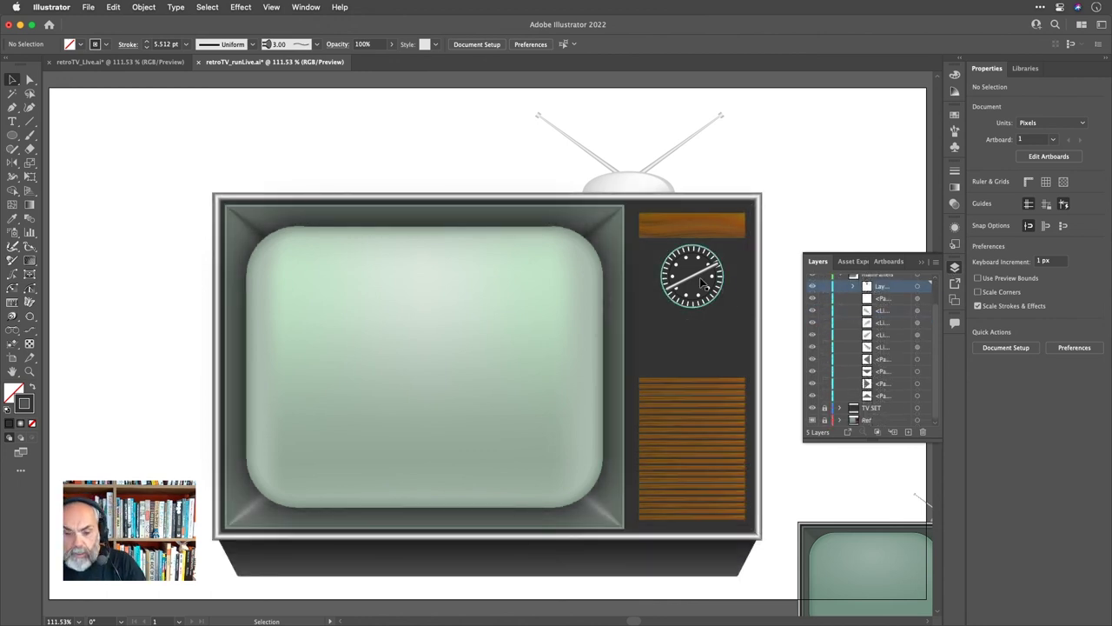
pyautogui.click(692, 276)
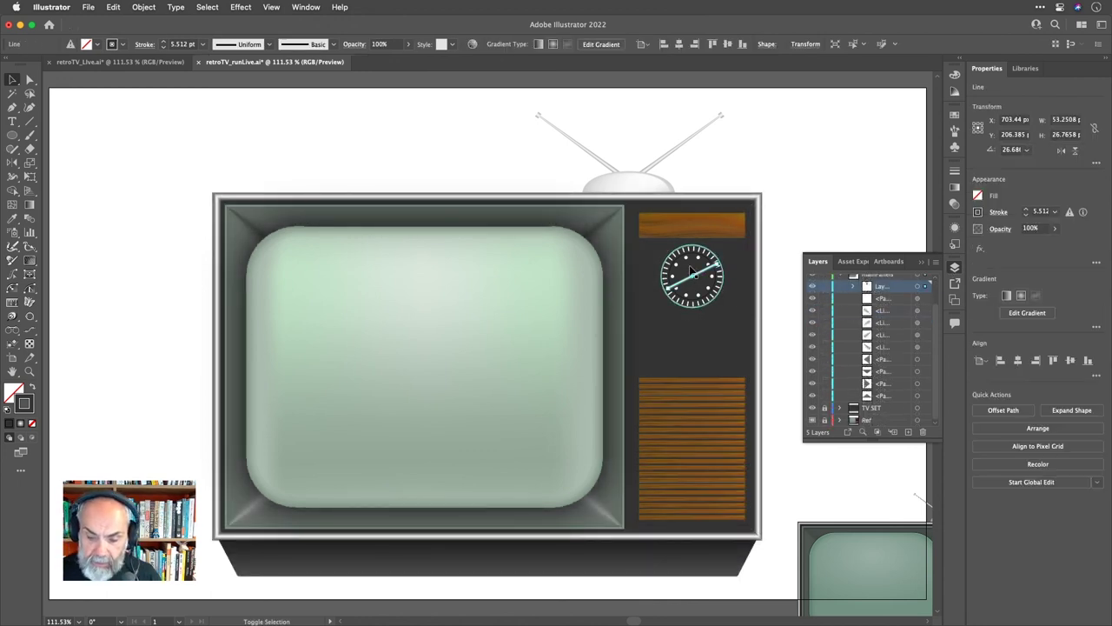
pyautogui.keyDown('shift'); pyautogui.click(693, 279); pyautogui.keyUp('shift')
pyautogui.click(693, 281)
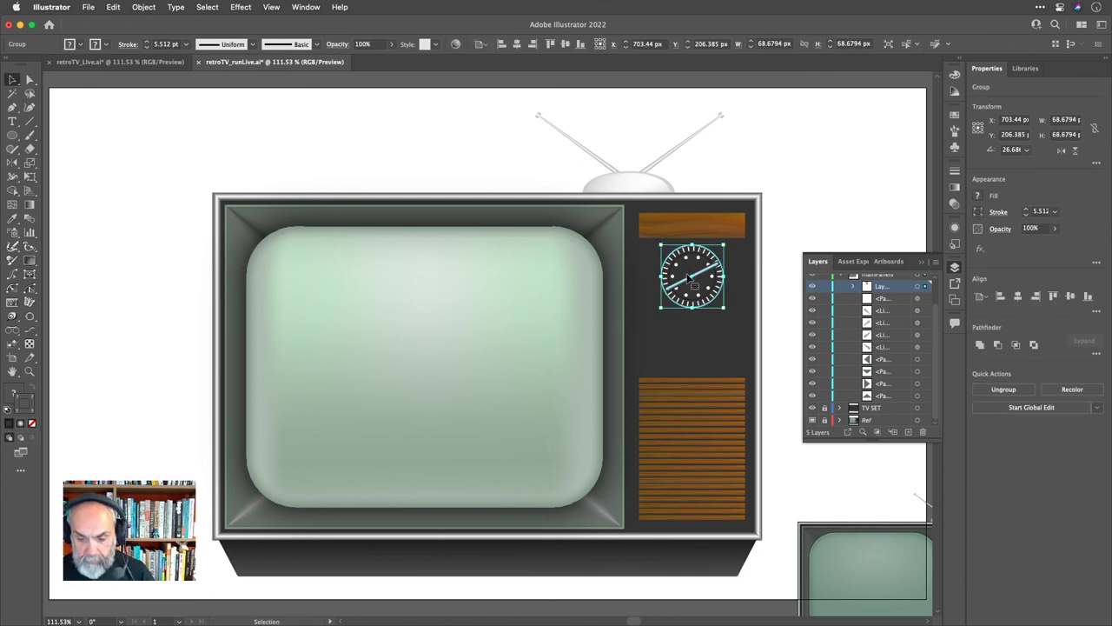
pyautogui.moveTo(693, 278); pyautogui.dragTo(708, 343)
# Nudge the upper dial up 5 px, then both dials down 2 px.
pyautogui.click(700, 289)
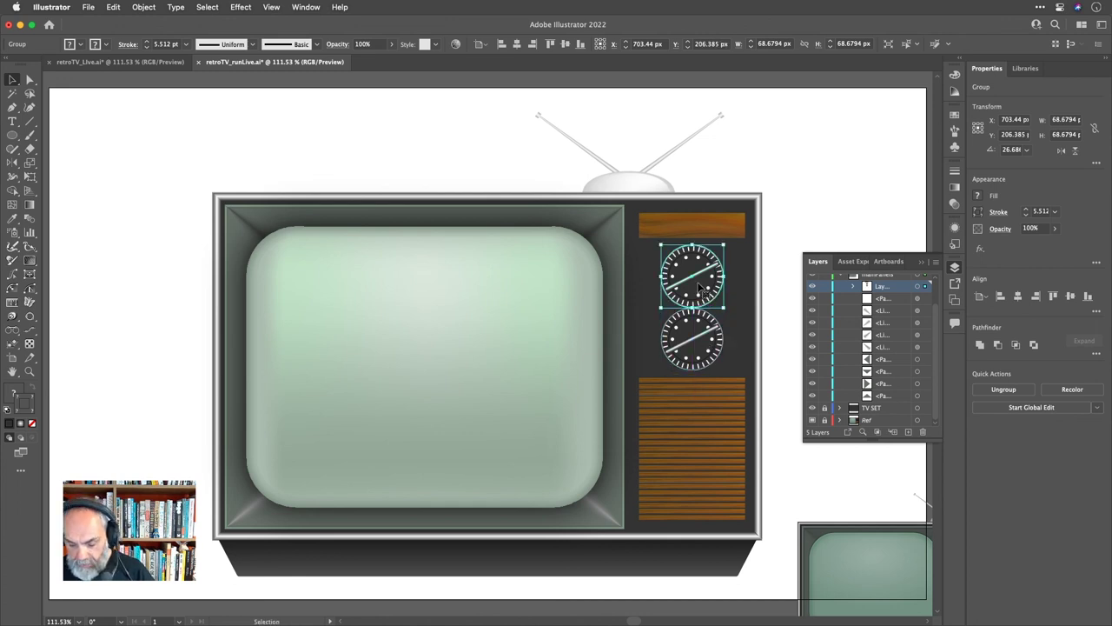
pyautogui.press('Up')
pyautogui.press('Up')
pyautogui.press('Up')
pyautogui.press('Up')
pyautogui.press('Up')
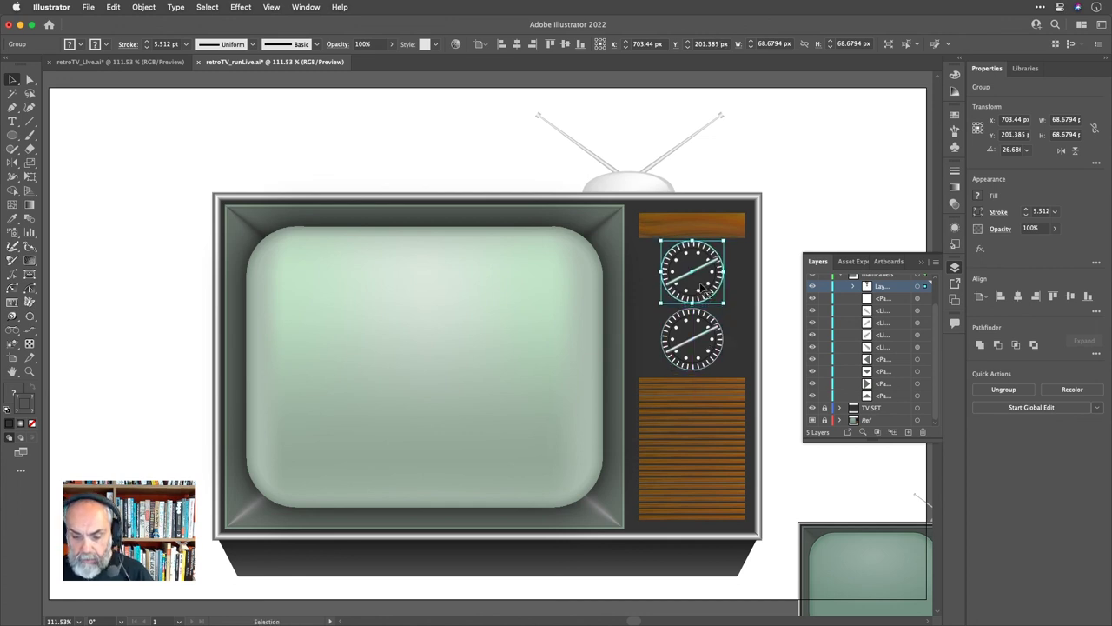
pyautogui.keyDown('shift'); pyautogui.click(695, 334); pyautogui.keyUp('shift')
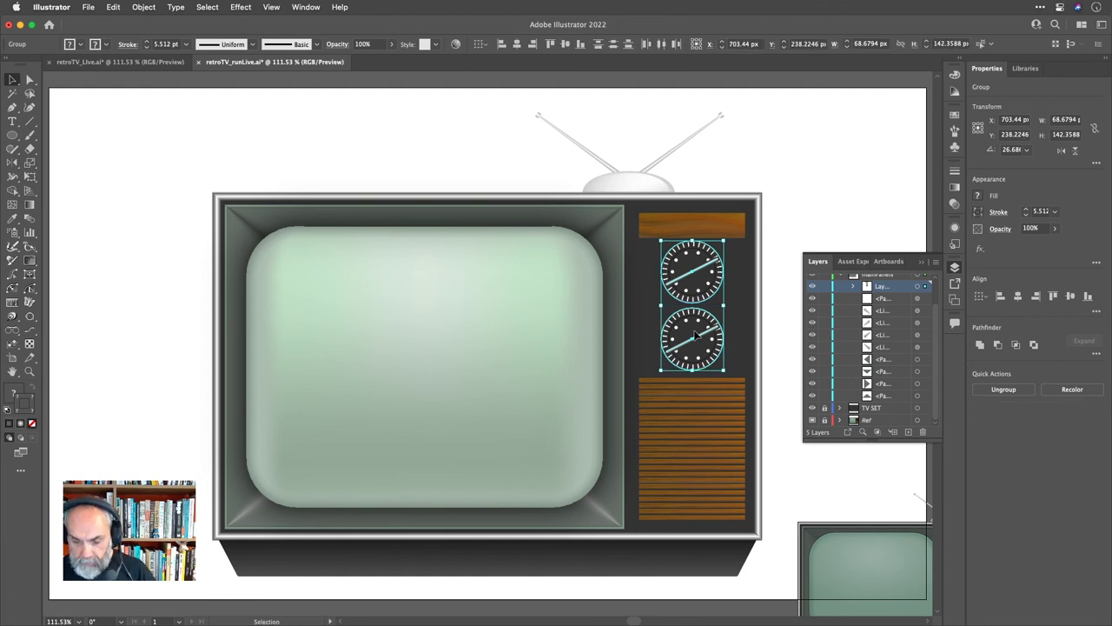
pyautogui.press('Down')
pyautogui.press('Down')
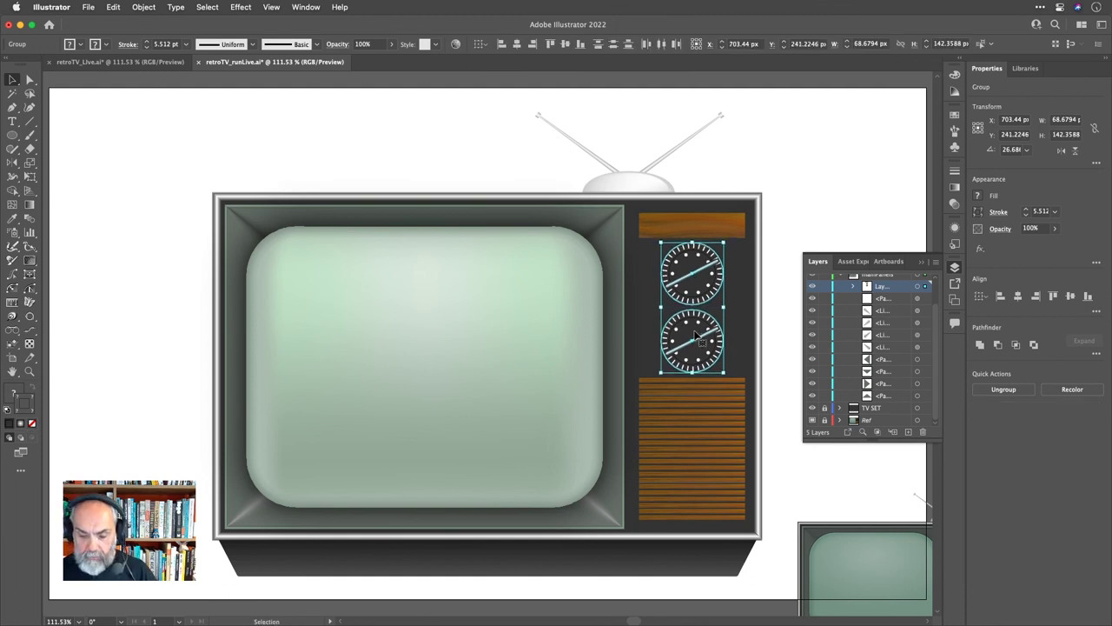
pyautogui.click(791, 261)
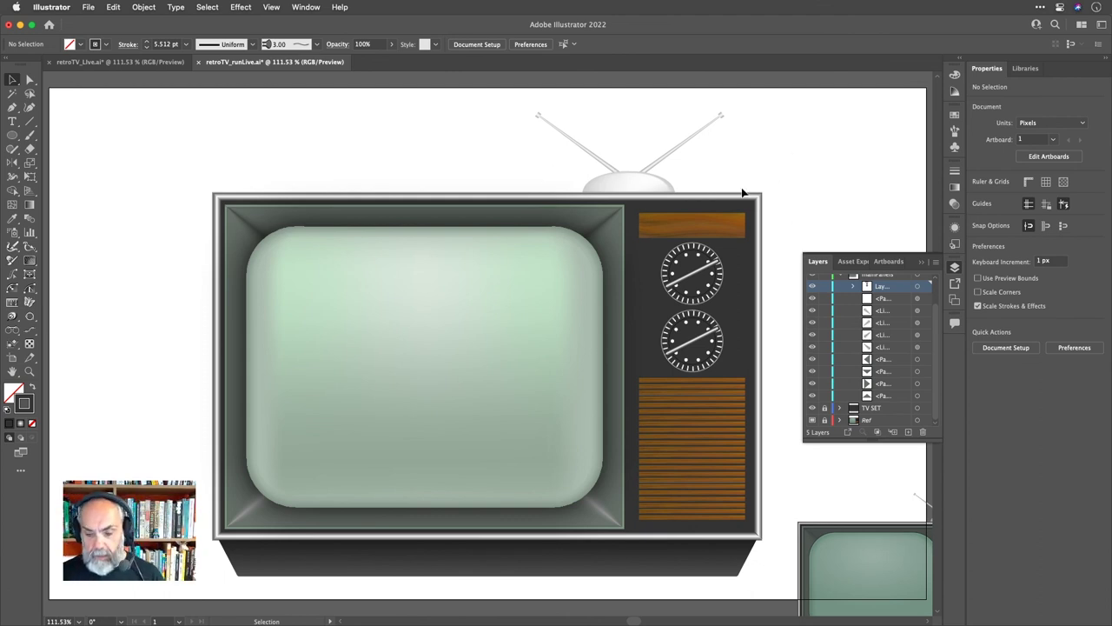
# Draw a horizontal line above the TV beside the antennas, with its colour set to None.
pyautogui.scroll(2, 638, 146)
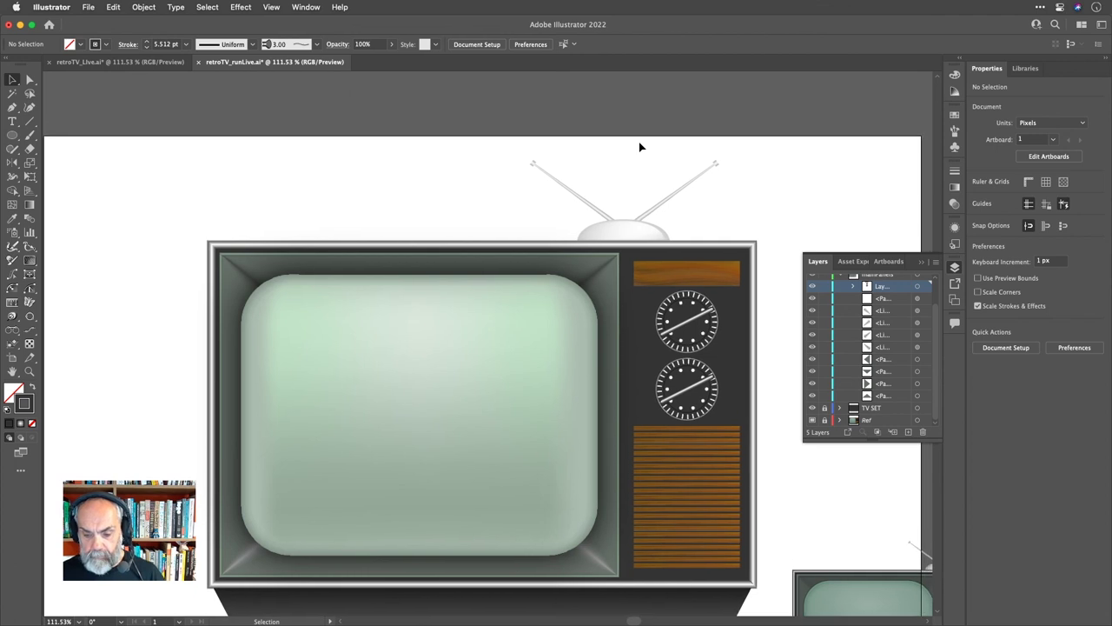
pyautogui.press('/')
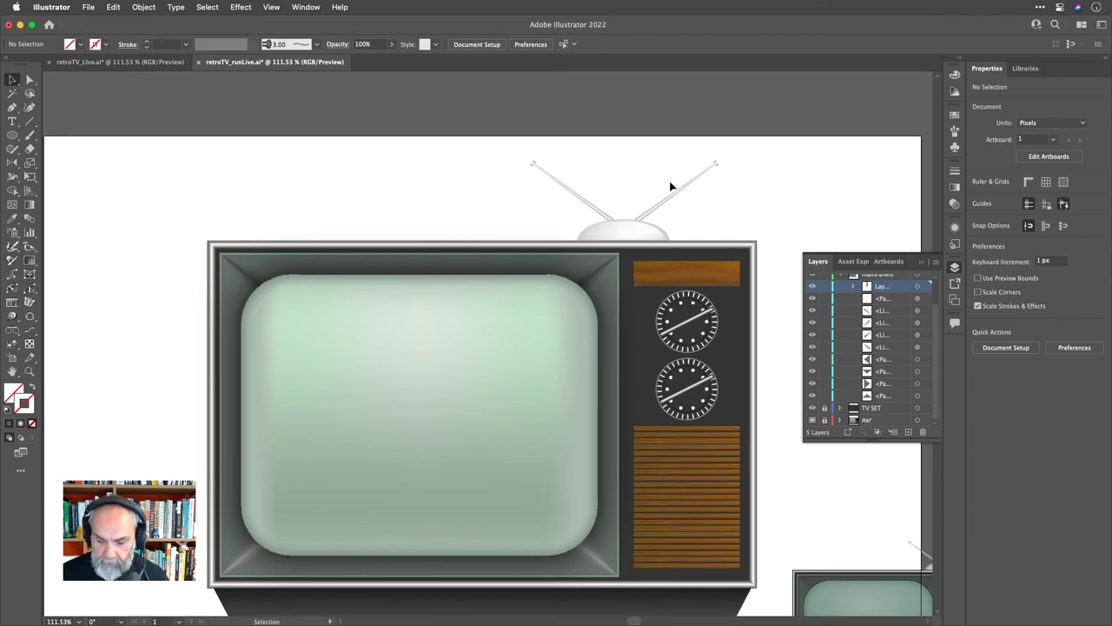
pyautogui.press('\\')
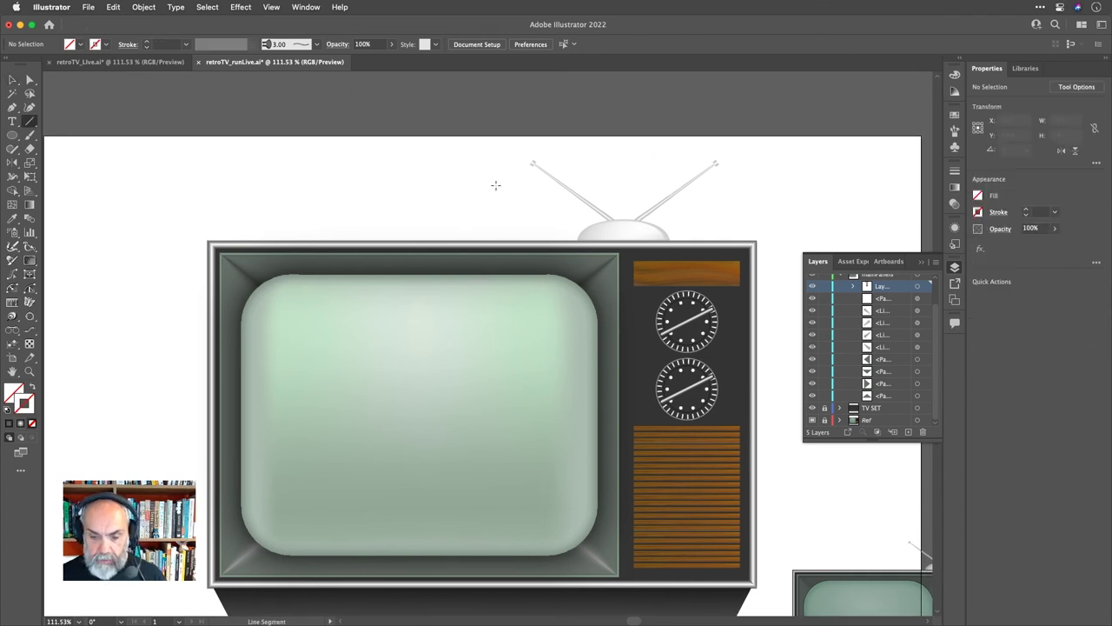
pyautogui.moveTo(453, 195)
pyautogui.mouseDown()
pyautogui.moveTo(648, 205)
pyautogui.moveTo(619, 194)
pyautogui.mouseUp()
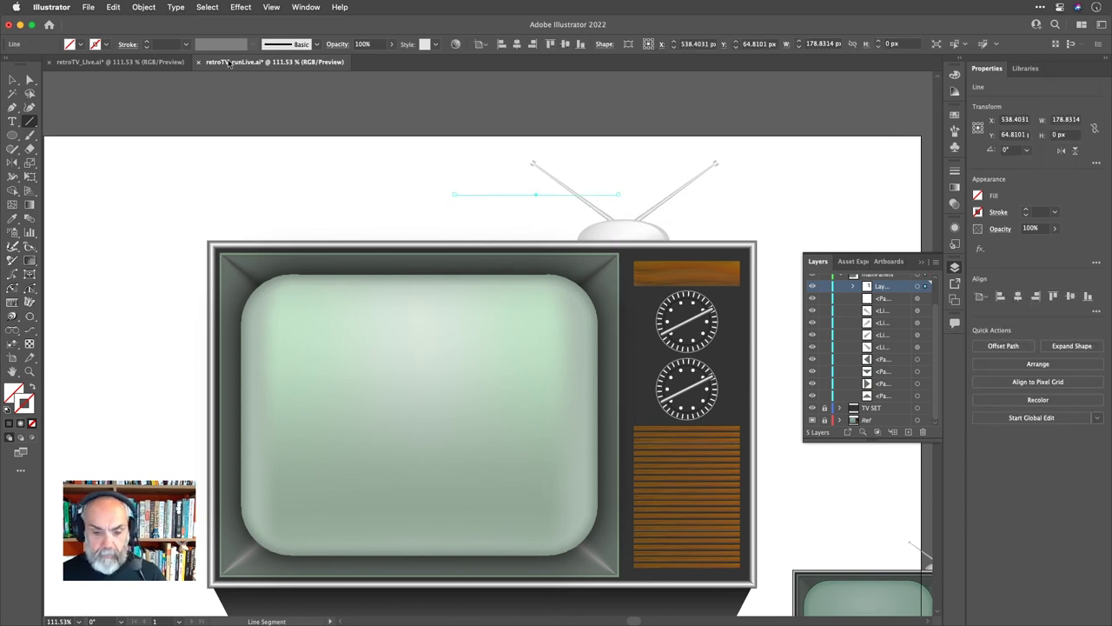
# Give the line a 10 pt stroke weight and zoom in closely to frame it.
pyautogui.rightClick(164, 38)
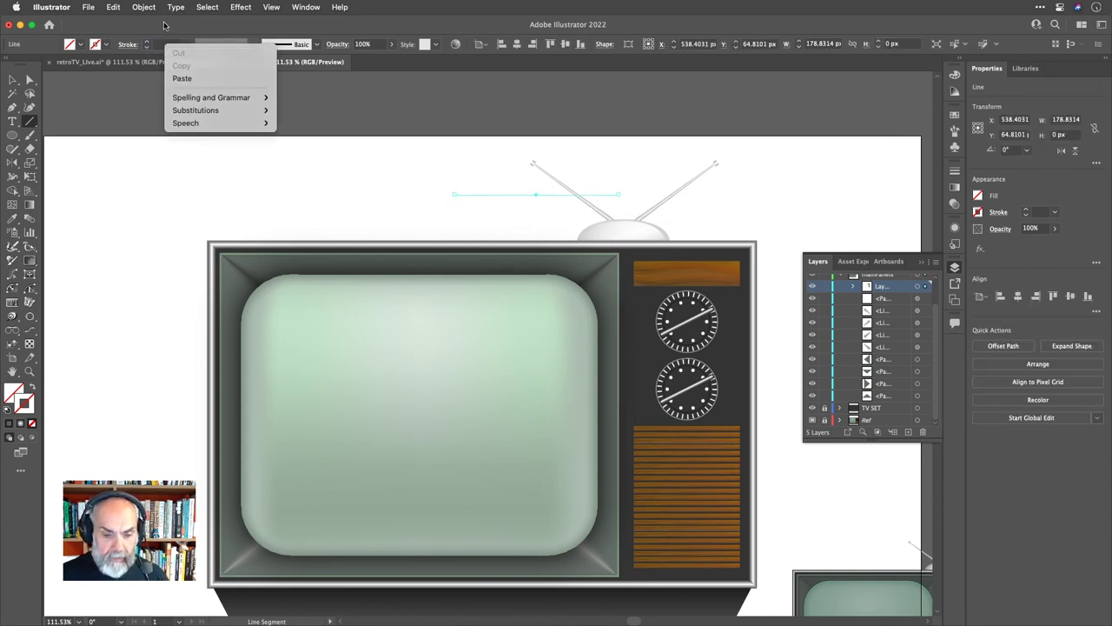
pyautogui.click(163, 26)
pyautogui.write('10')
pyautogui.press('Return')
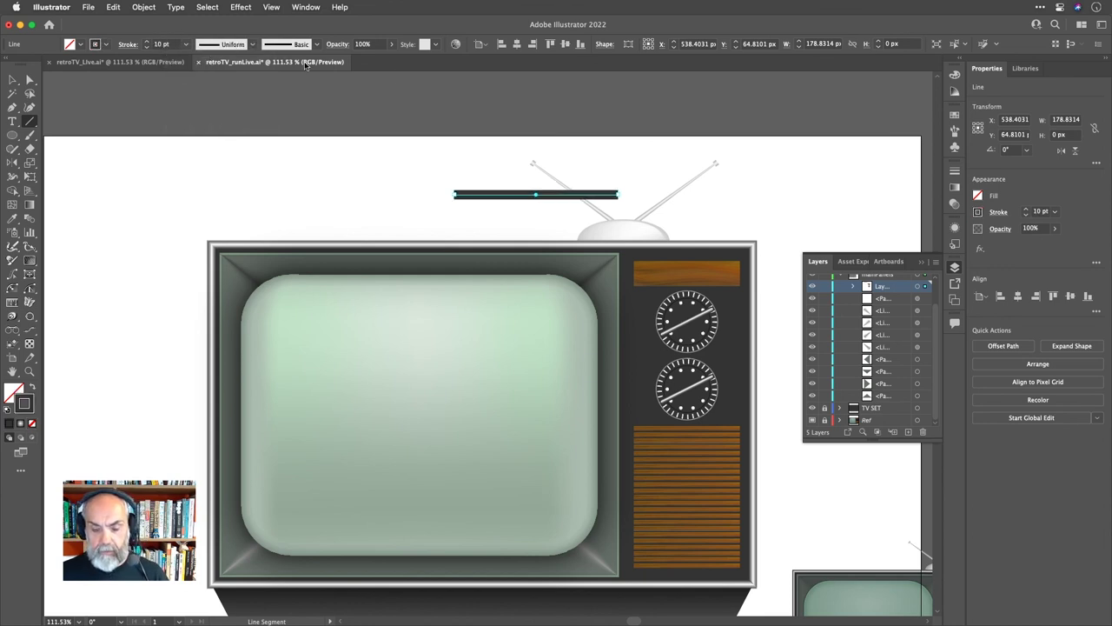
pyautogui.press('z')
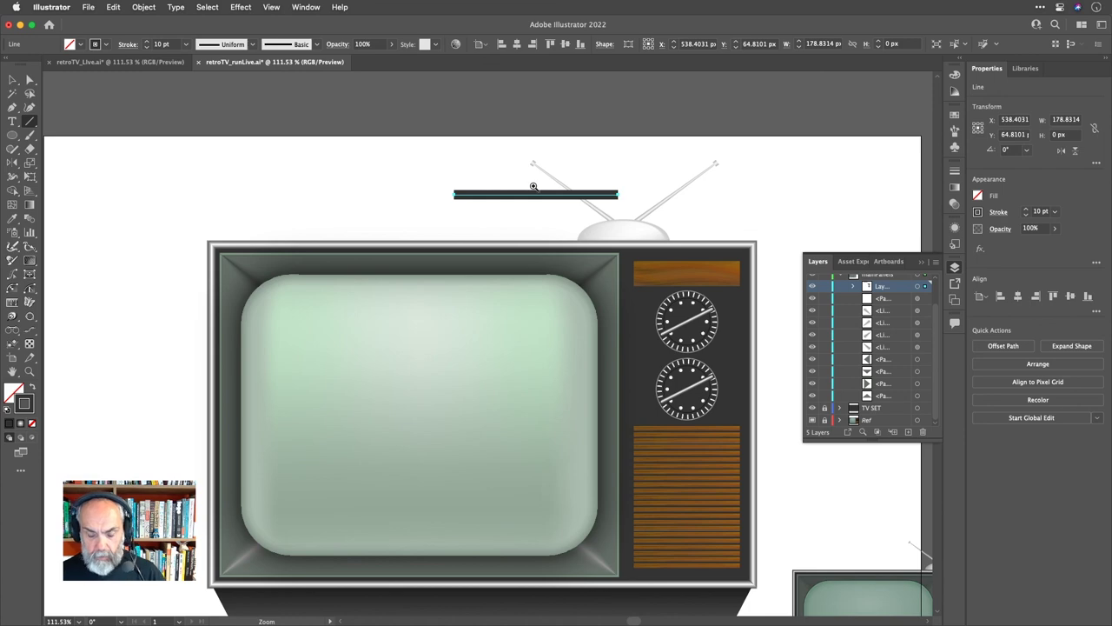
pyautogui.moveTo(530, 183); pyautogui.dragTo(739, 166)
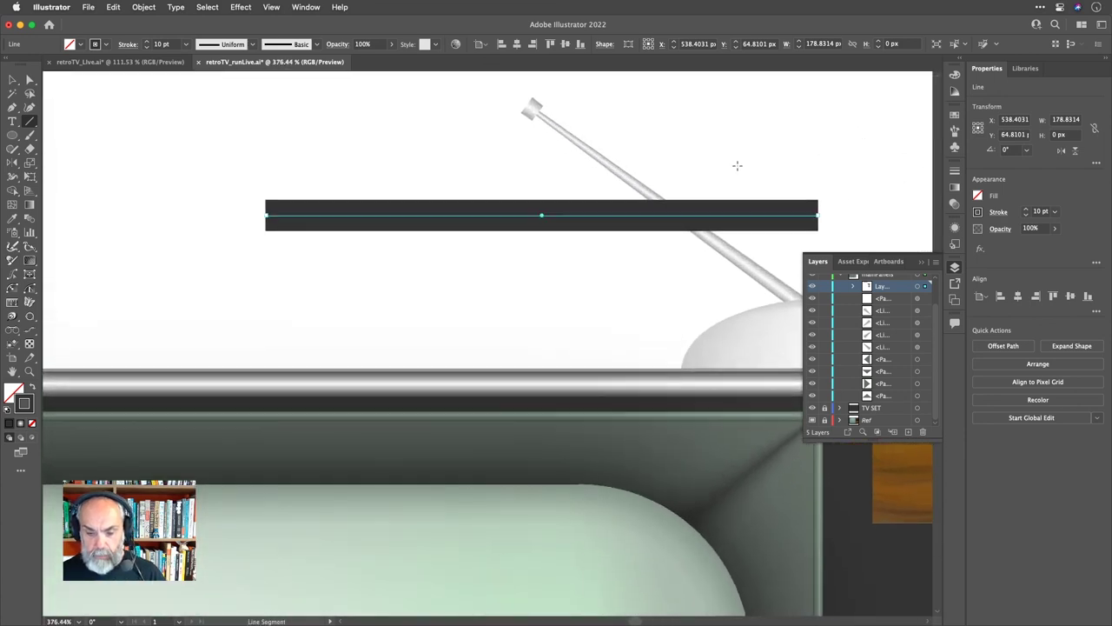
pyautogui.moveTo(691, 208); pyautogui.dragTo(626, 208)
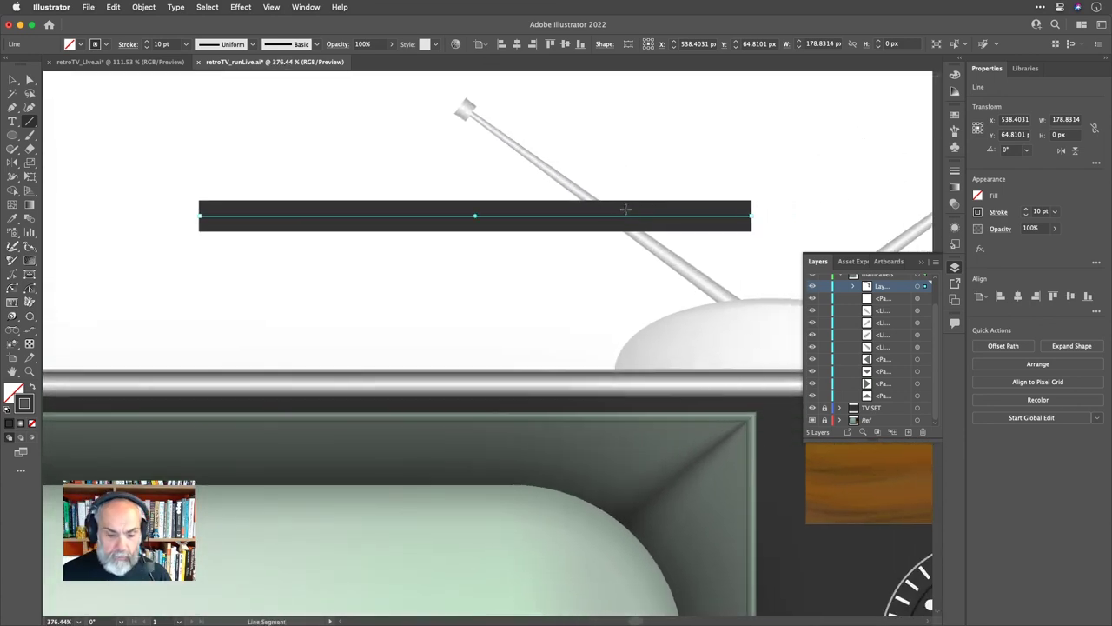
# Apply a gradient across the stroke width and taper the line, widening the left end into a knob.
pyautogui.press('.')
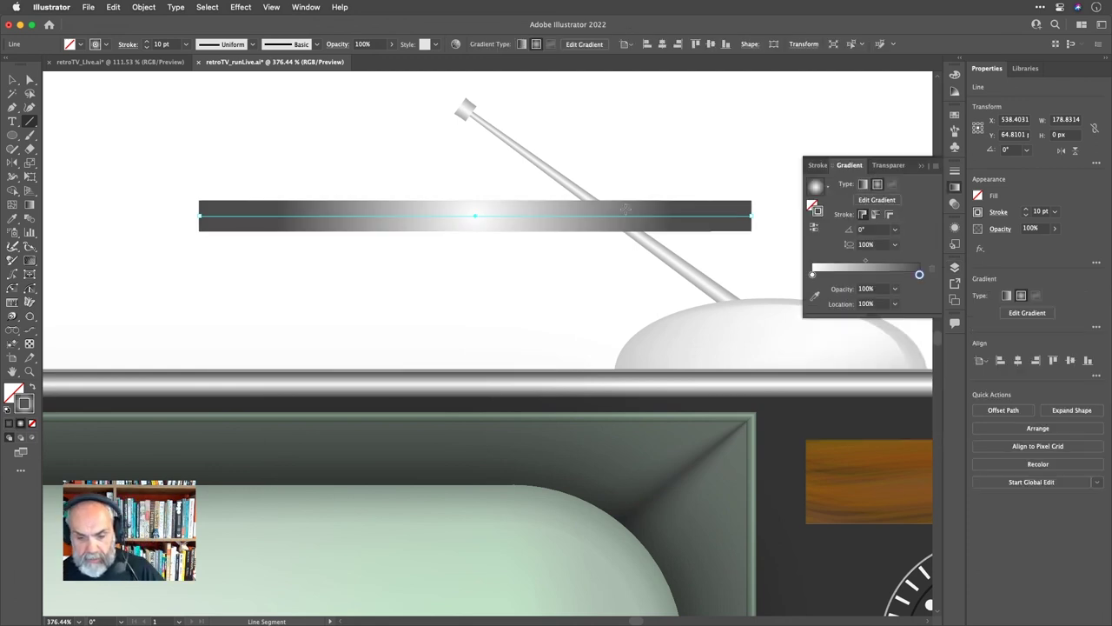
pyautogui.click(887, 214)
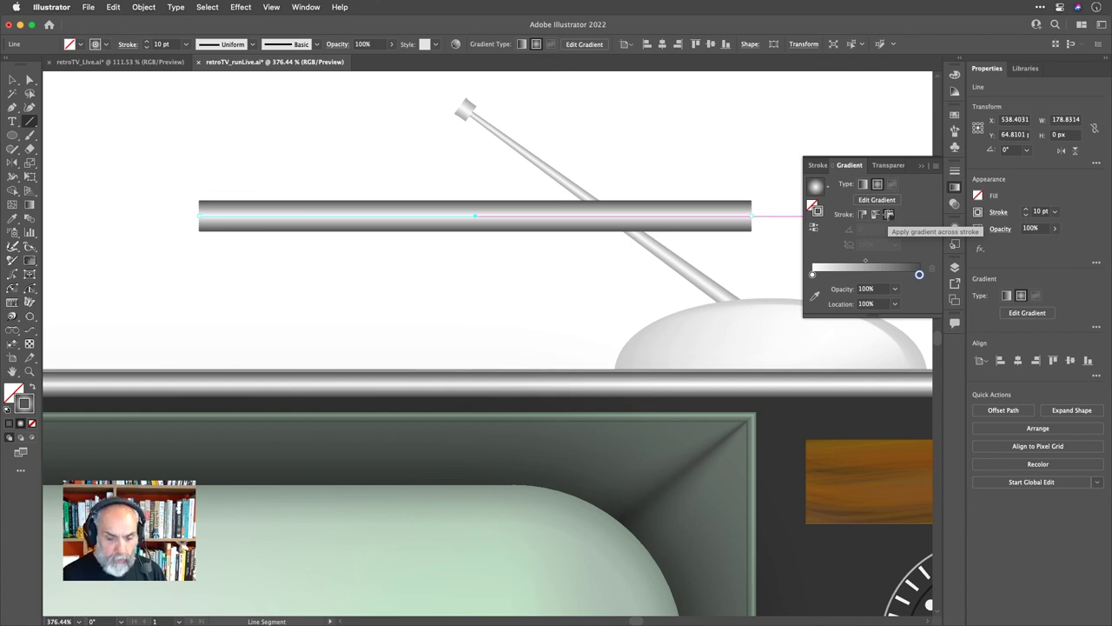
pyautogui.hotkey('shift', 'w')
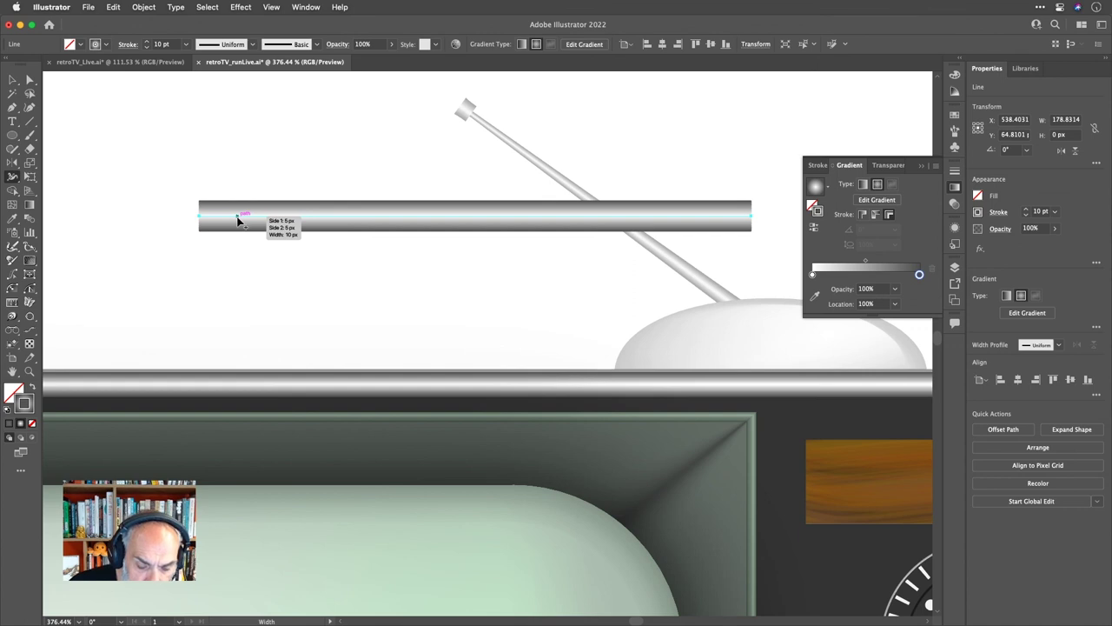
pyautogui.moveTo(239, 219); pyautogui.dragTo(240, 224)
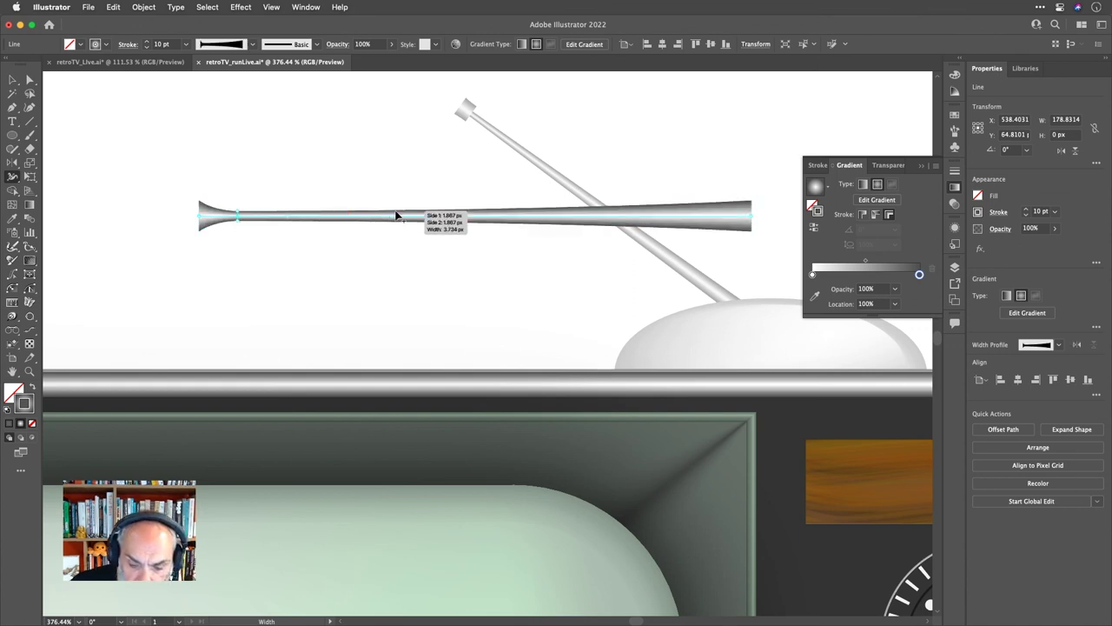
pyautogui.moveTo(422, 228); pyautogui.dragTo(422, 230)
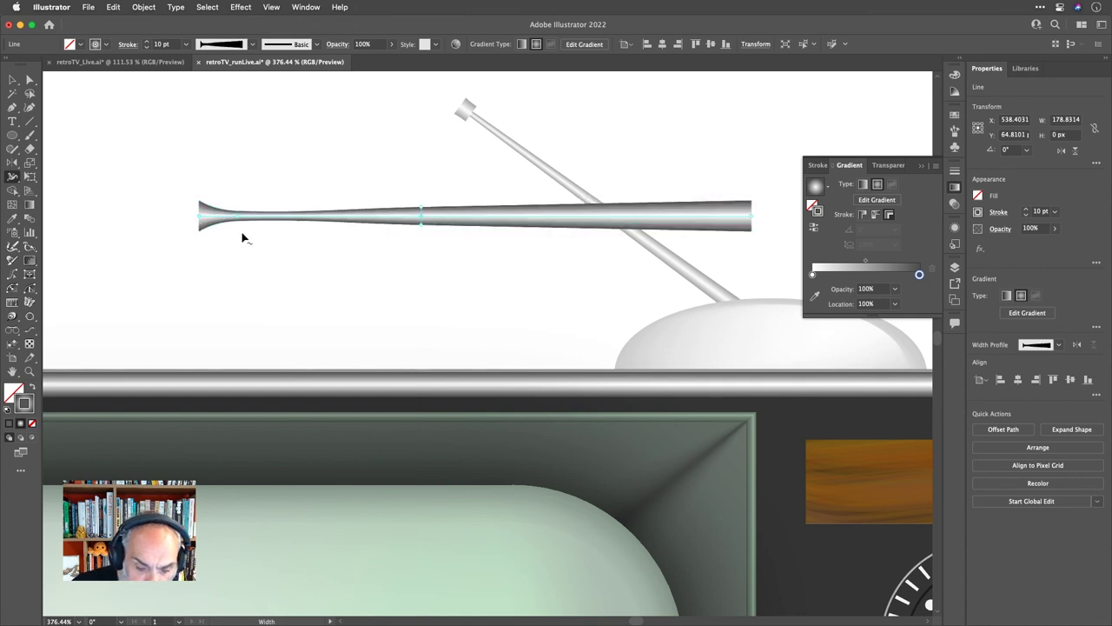
pyautogui.moveTo(218, 229)
pyautogui.mouseDown()
pyautogui.moveTo(235, 220)
pyautogui.moveTo(220, 222)
pyautogui.mouseUp()
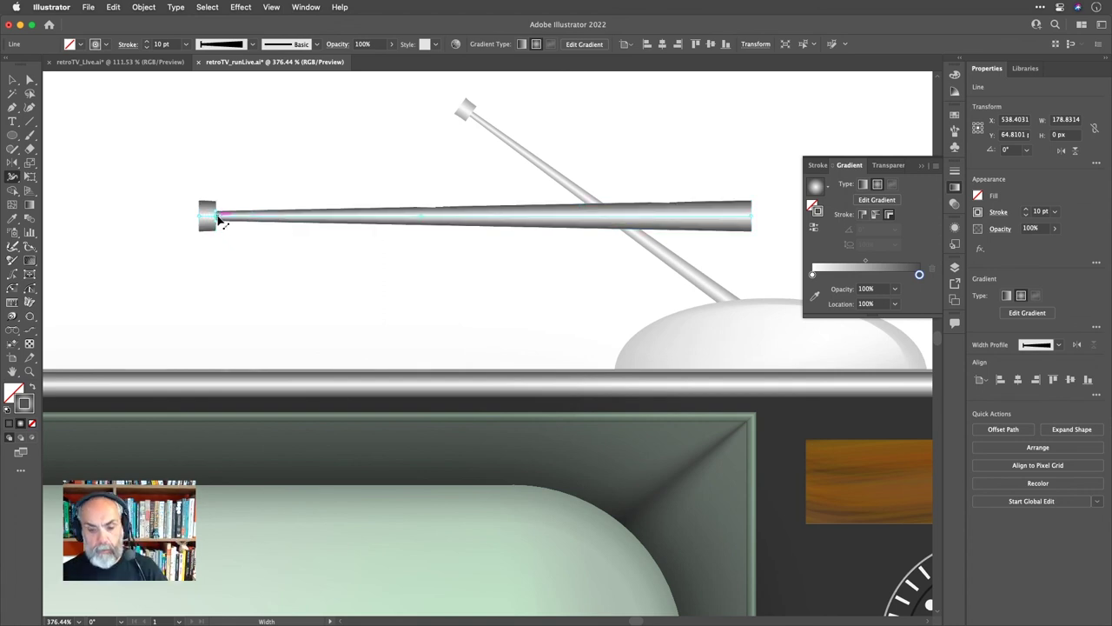
# Reselect the rod and lower its stroke weight to 8 pt.
pyautogui.click(12, 79)
pyautogui.click(363, 179)
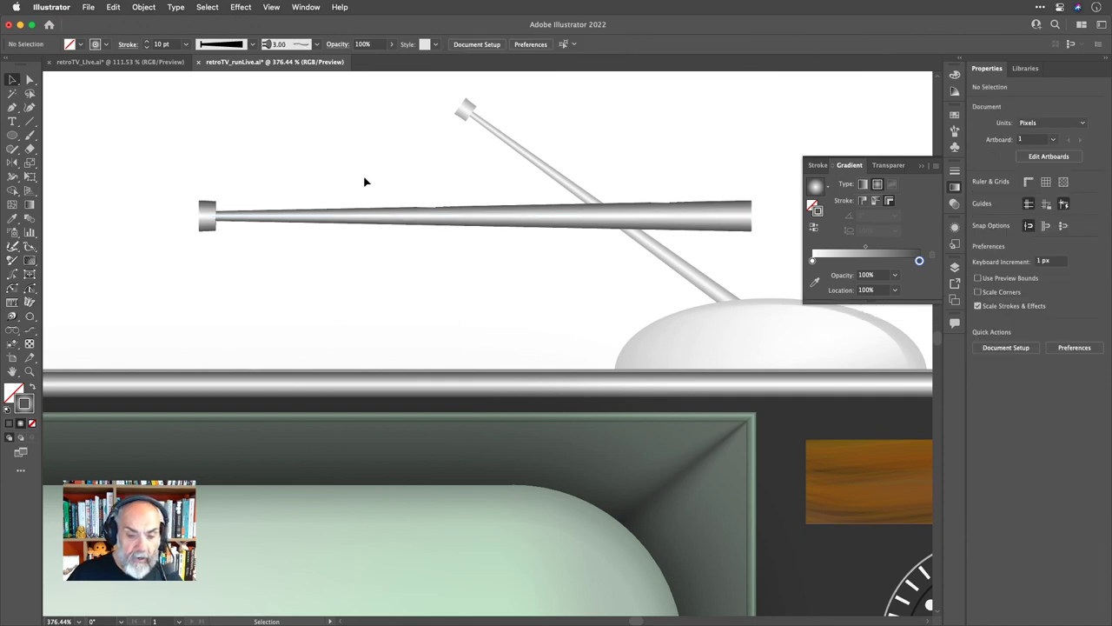
pyautogui.click(417, 216)
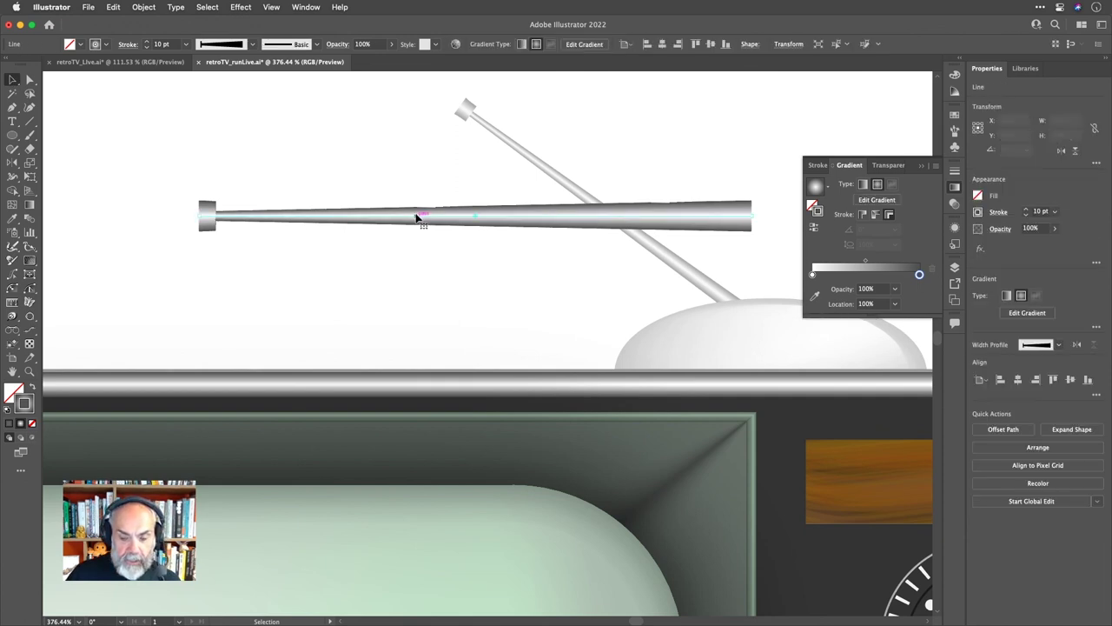
pyautogui.click(1026, 215)
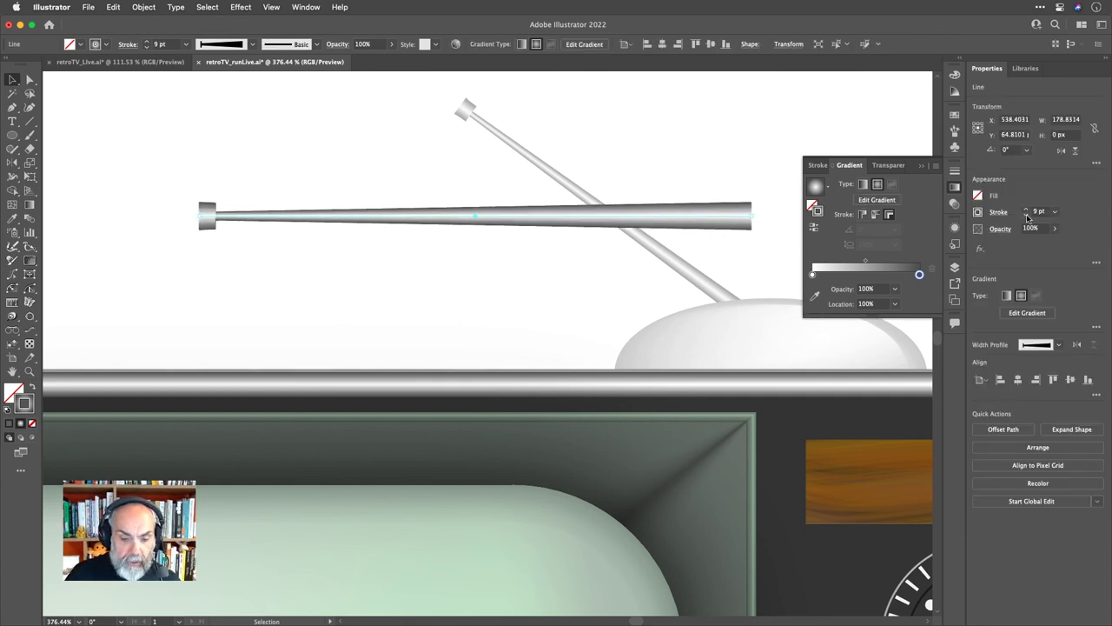
pyautogui.click(1026, 215)
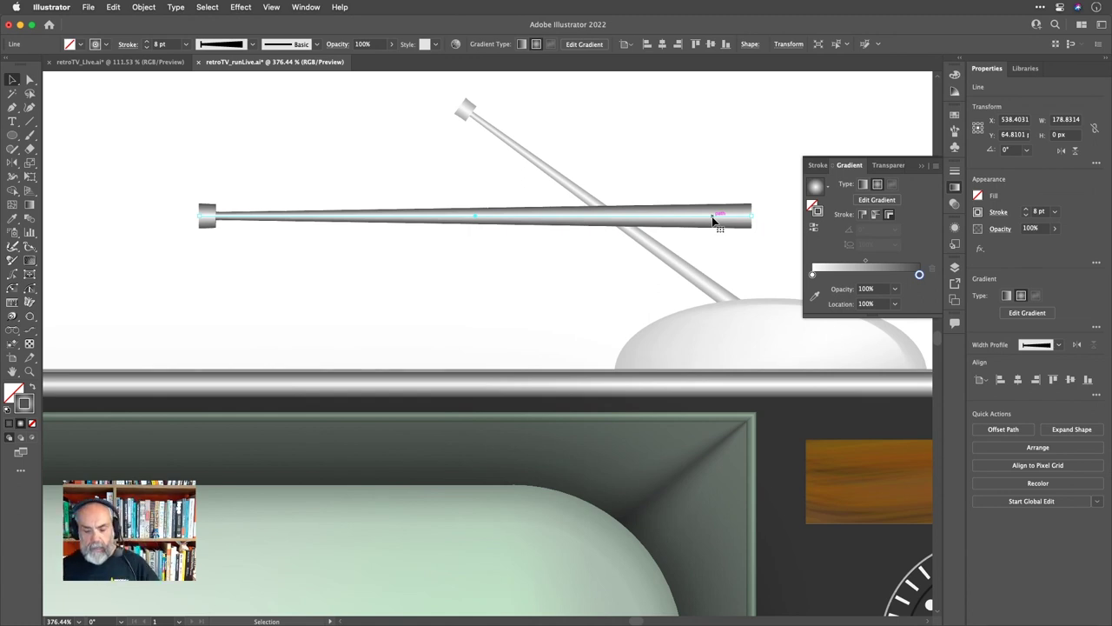
# Rotate the metal rod to about 326° so it angles up-left from the TV's dome.
pyautogui.scroll(-3, 281, 182)
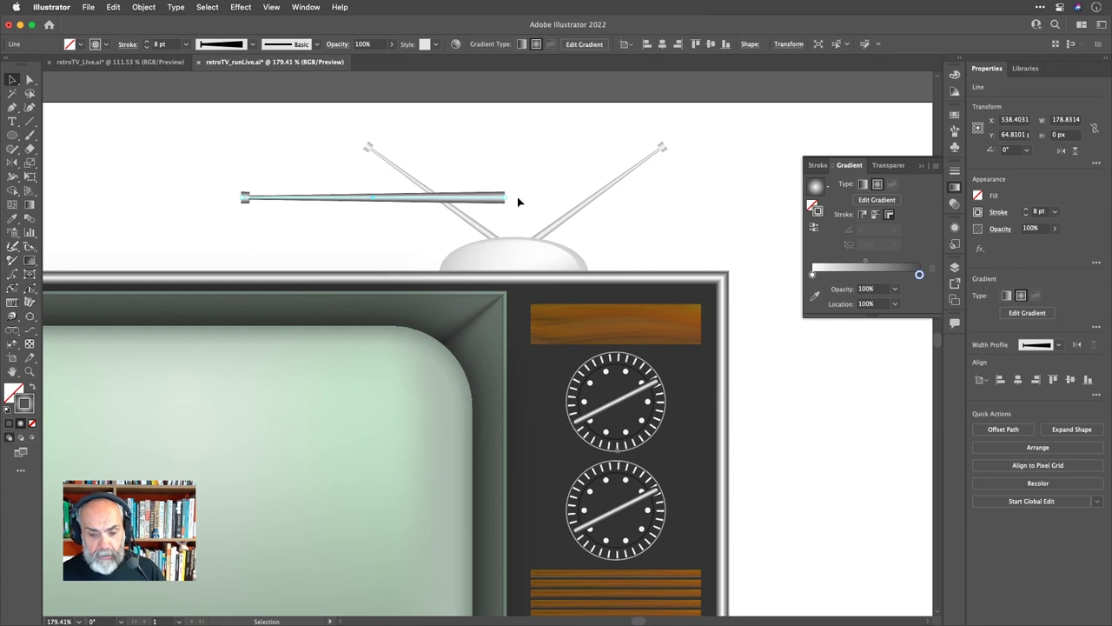
pyautogui.moveTo(511, 197); pyautogui.dragTo(479, 271)
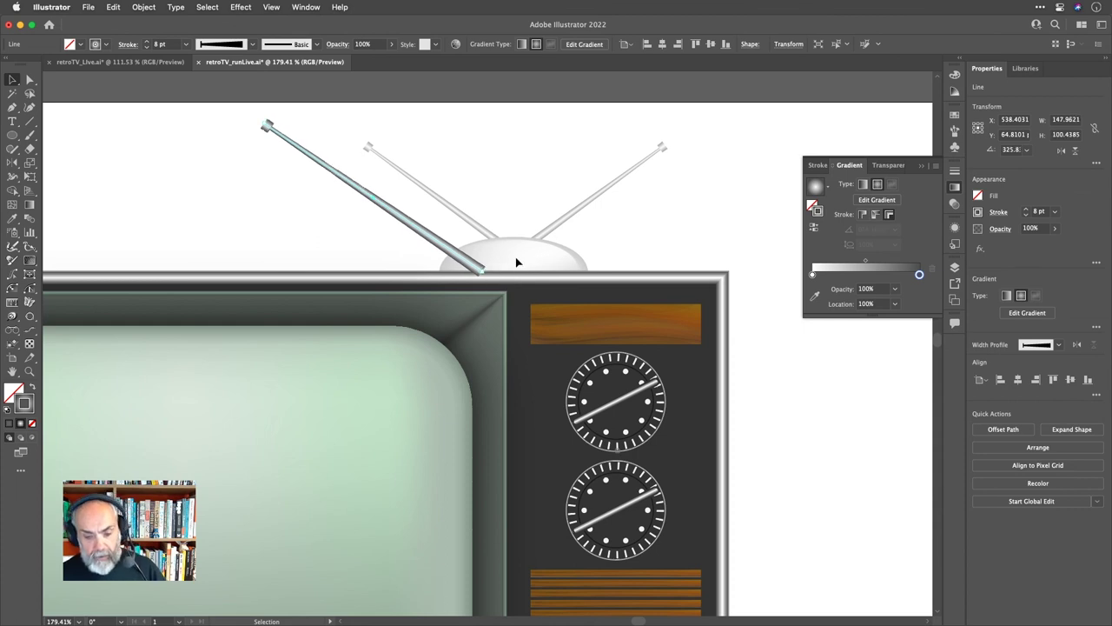
# Reflect a copy of the rod across a vertical axis at the dome centre, then deselect everything.
pyautogui.press('o')
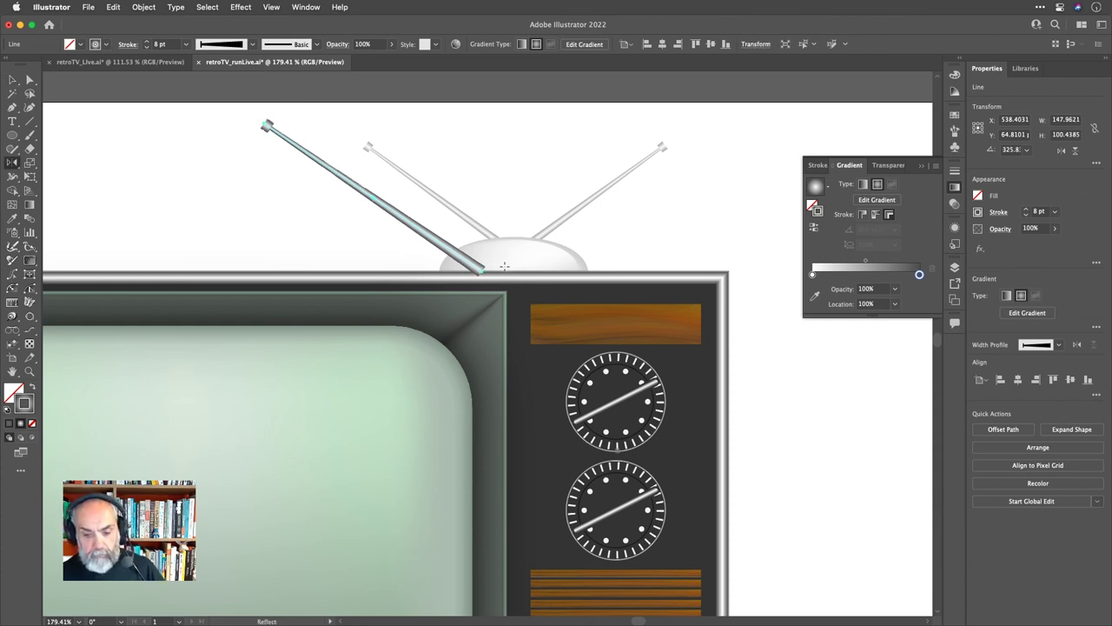
pyautogui.keyDown('alt'); pyautogui.click(510, 263); pyautogui.keyUp('alt')
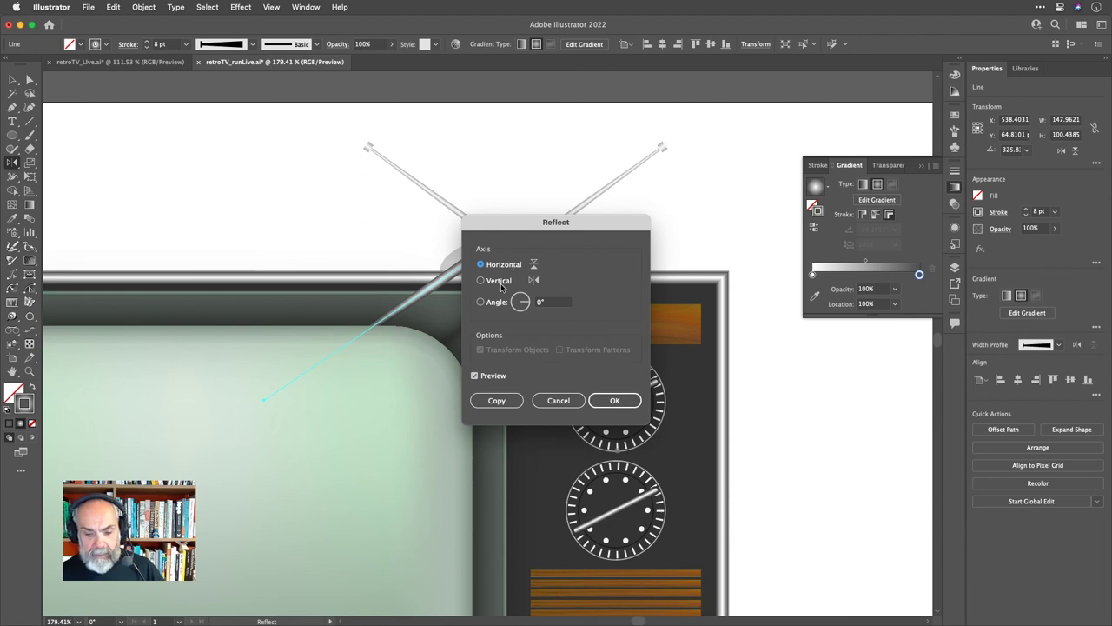
pyautogui.click(488, 281)
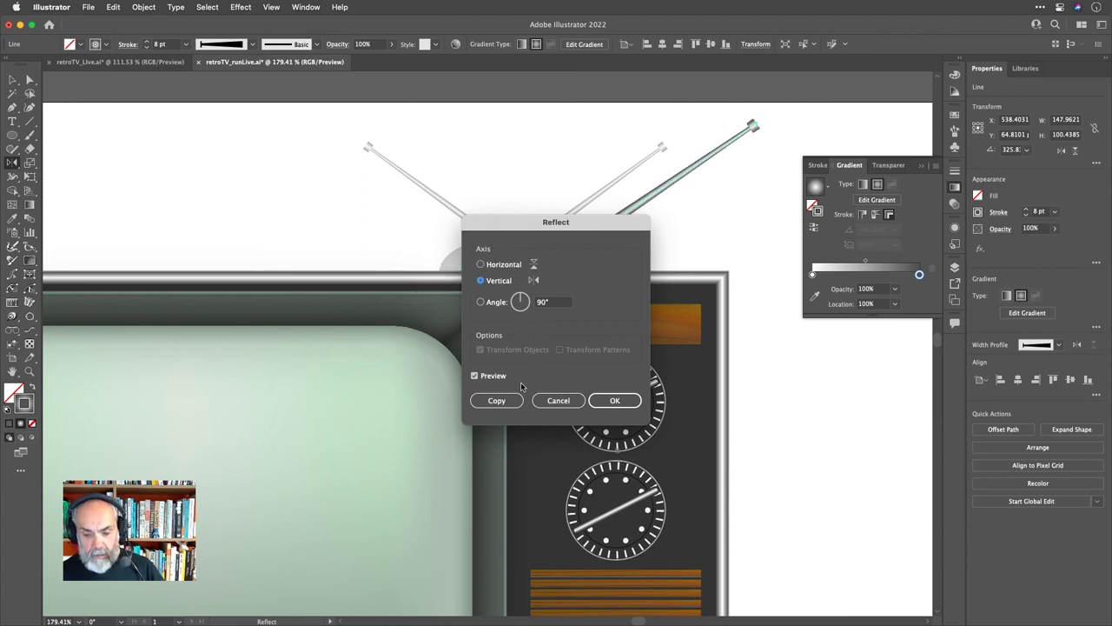
pyautogui.click(496, 399)
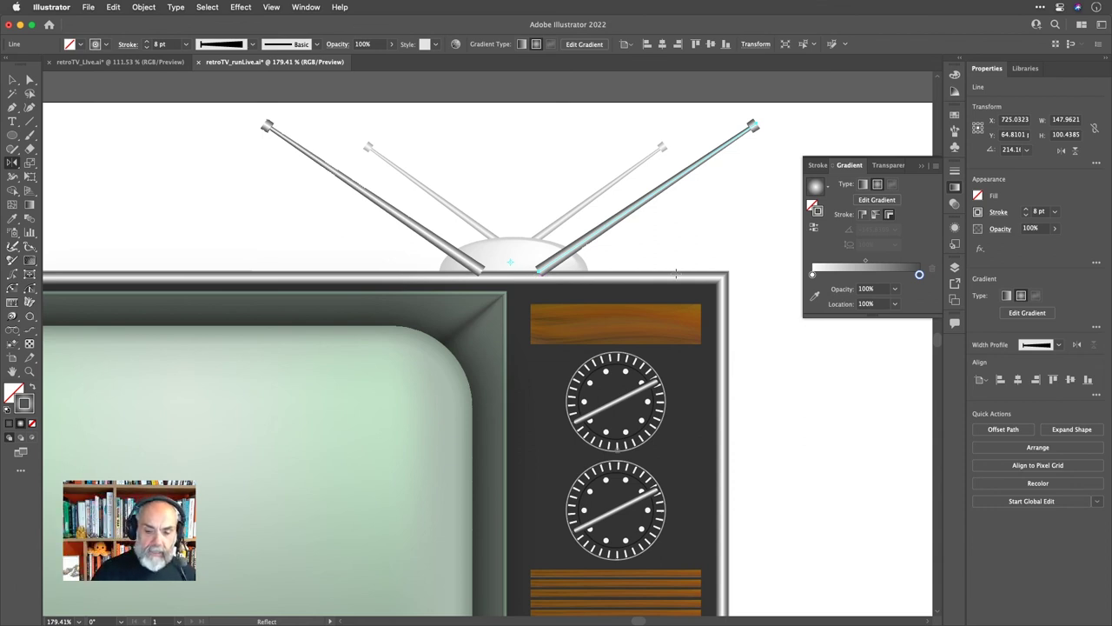
pyautogui.scroll(-5, 675, 272)
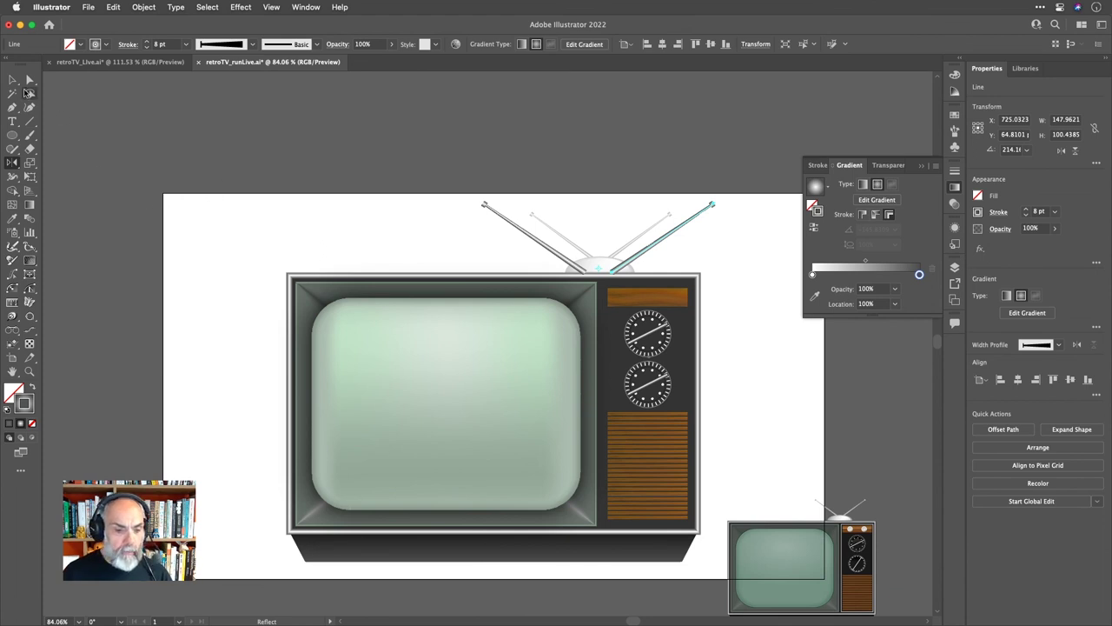
pyautogui.click(12, 79)
pyautogui.click(201, 128)
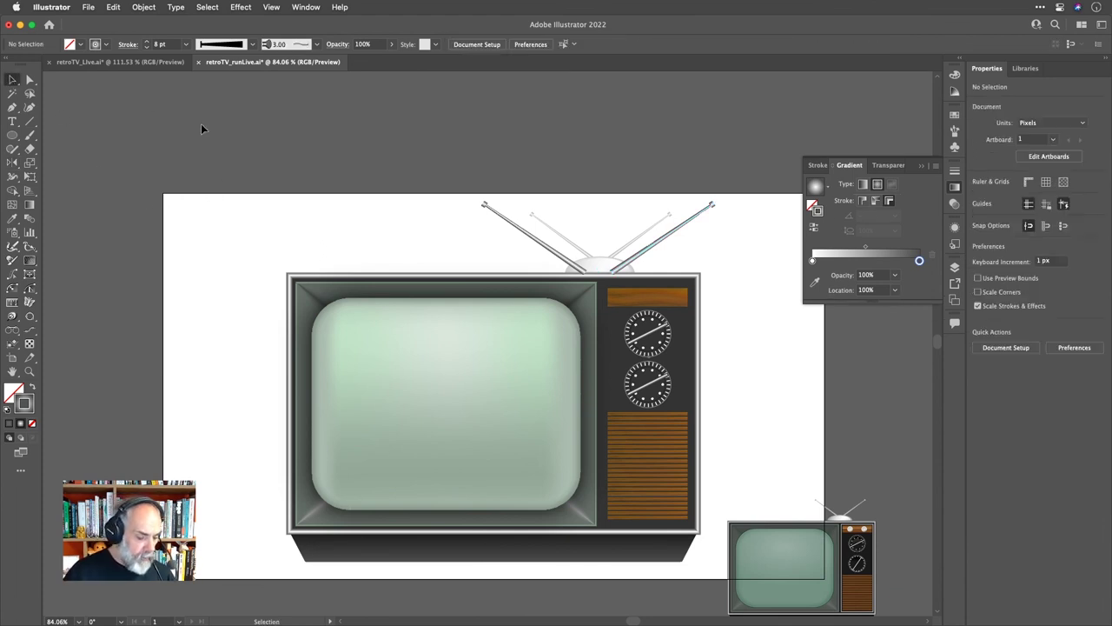